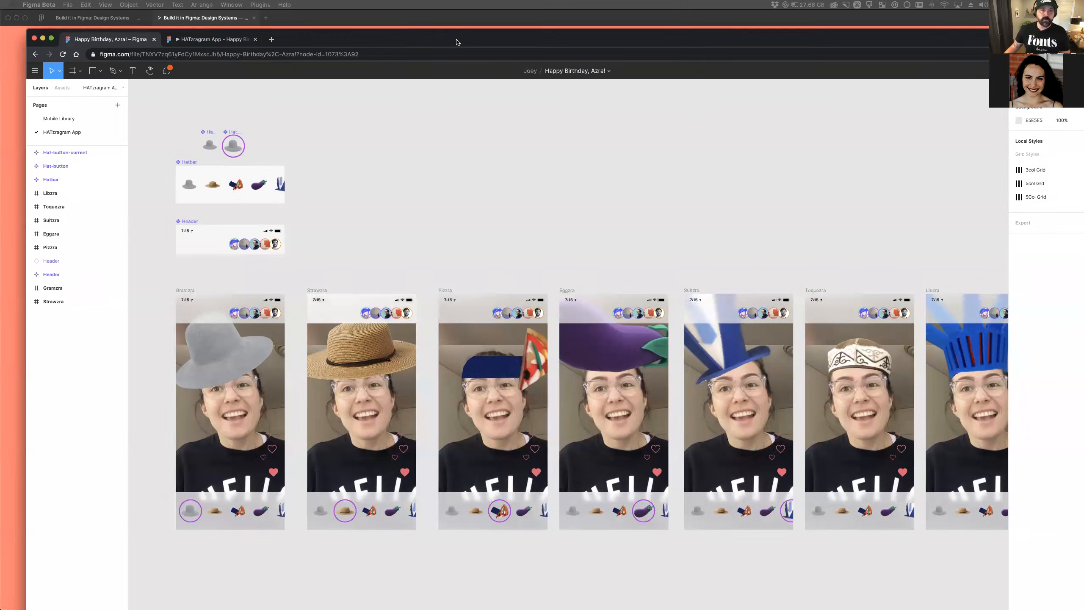
Open the presenter's Figma Community profile page in a new browser tab.
key("super+t")
type("figm")
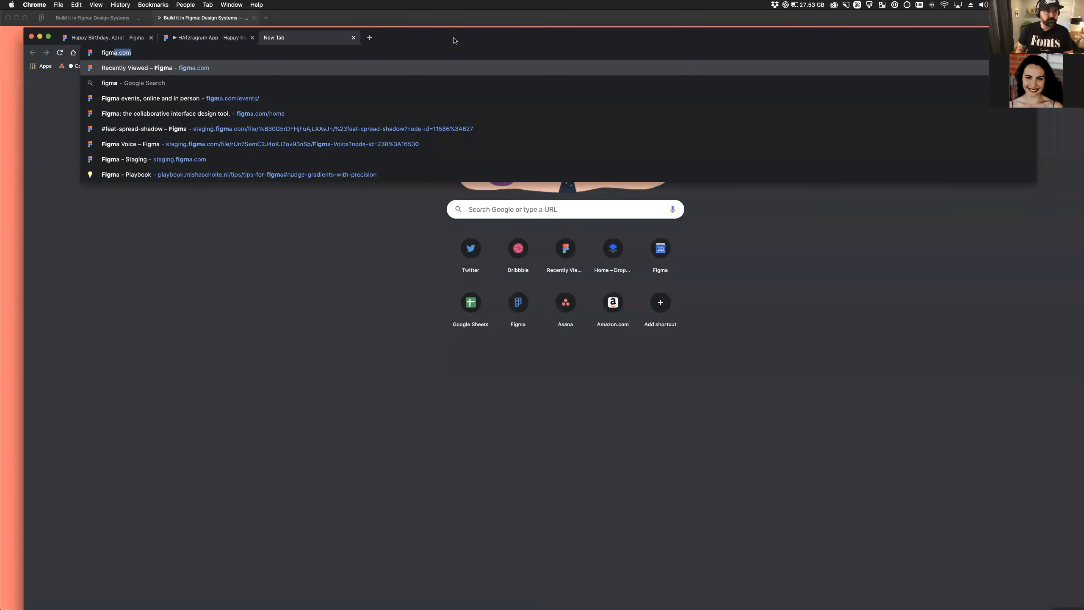
type("a.com/")
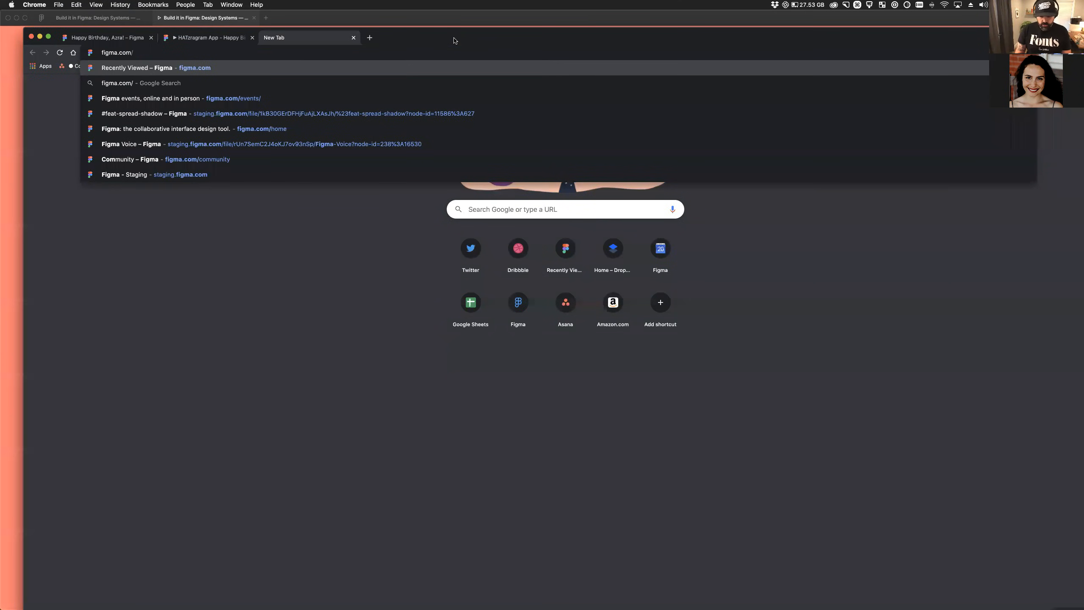
type("@rogie")
key("Return")
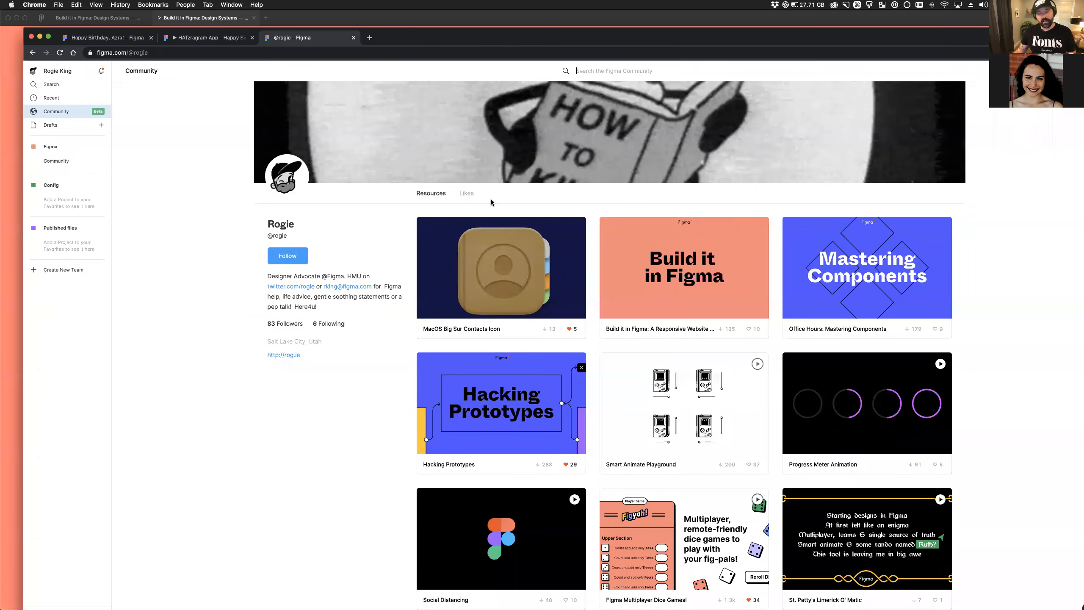
left_click(169, 52)
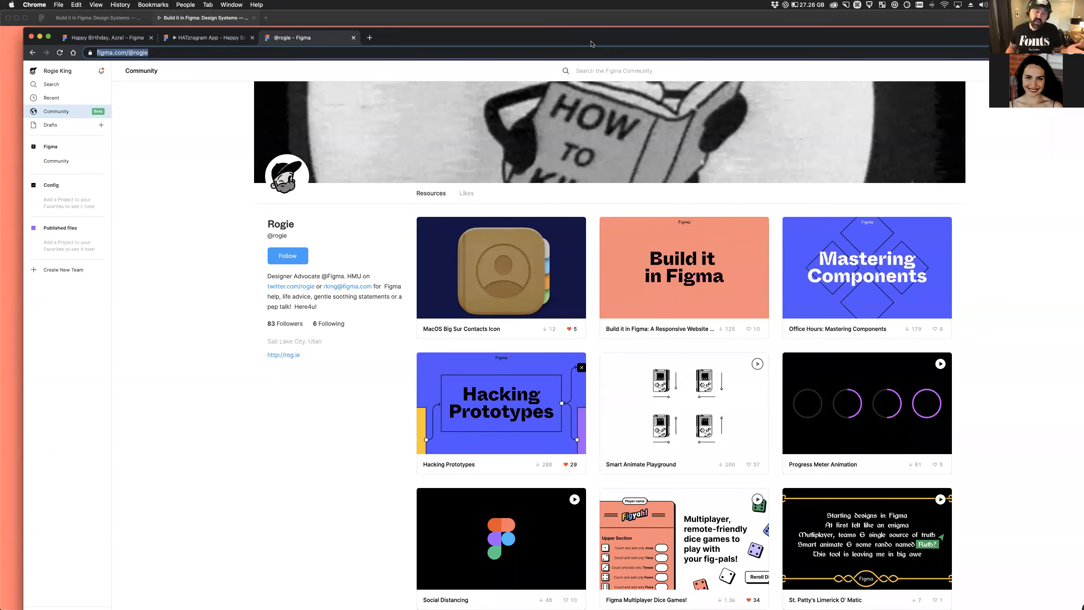
Advance the slide presentation to its closing slide and close the presentation tab.
left_click_drag(521, 39, 521, 0)
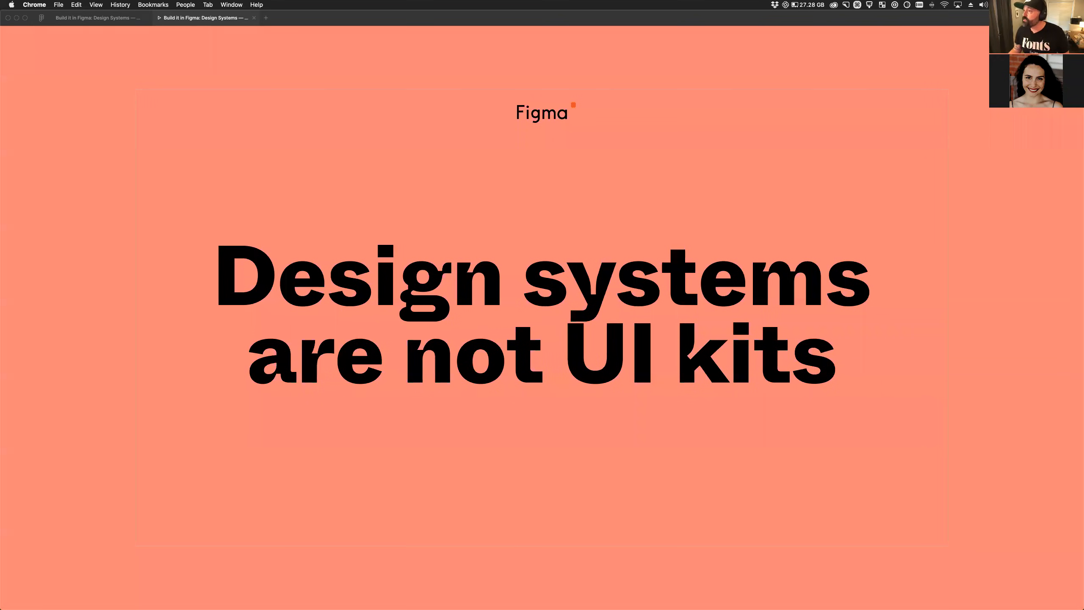
left_click(419, 167)
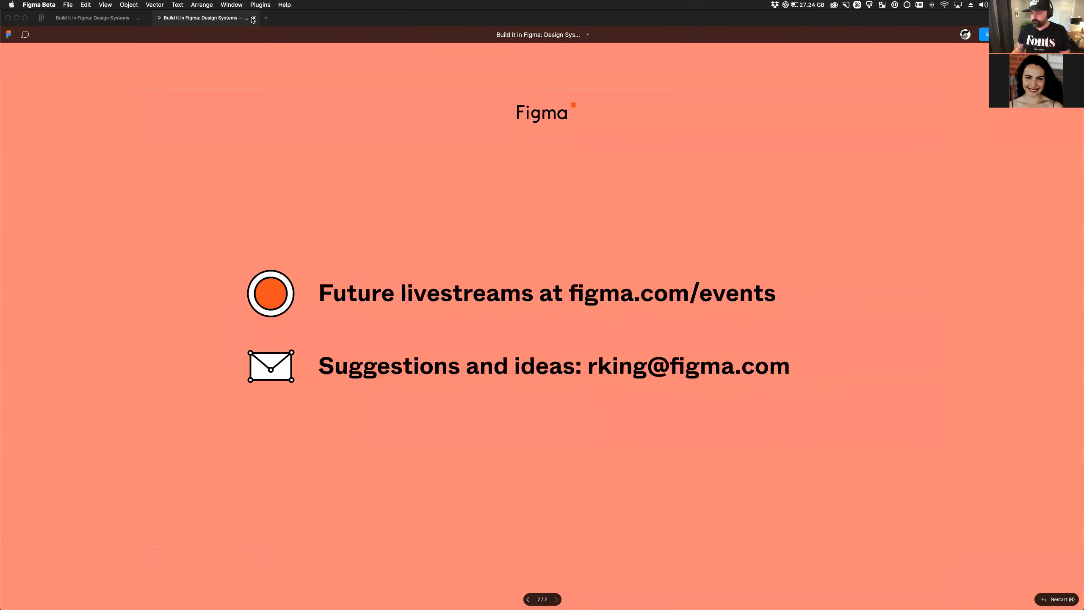
left_click(253, 17)
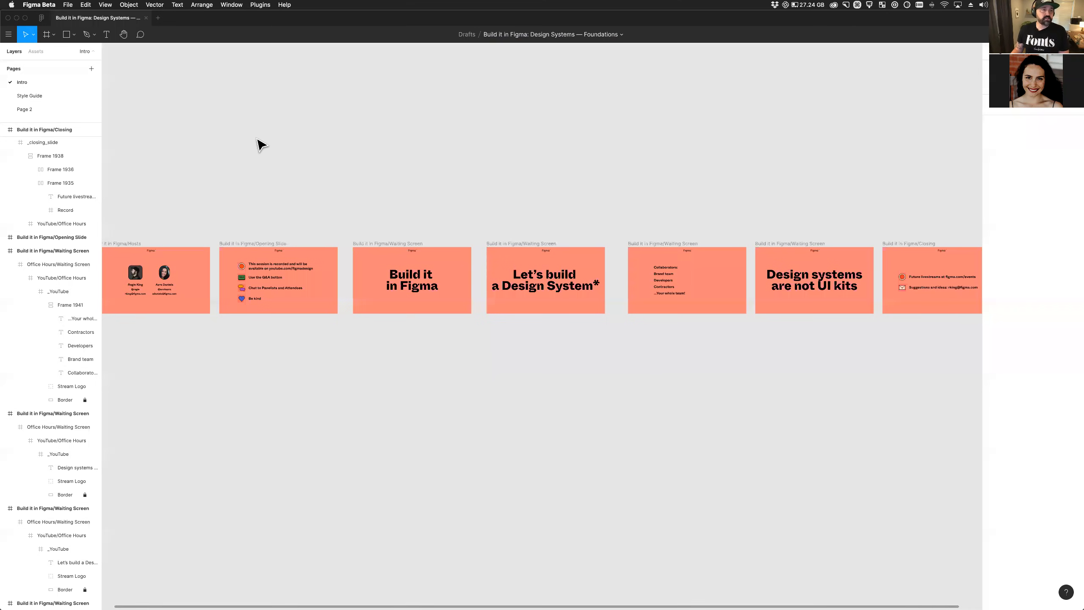
Open the Style Guide page and examine the Type Scale frame with its typography samples and pairings.
left_click(57, 97)
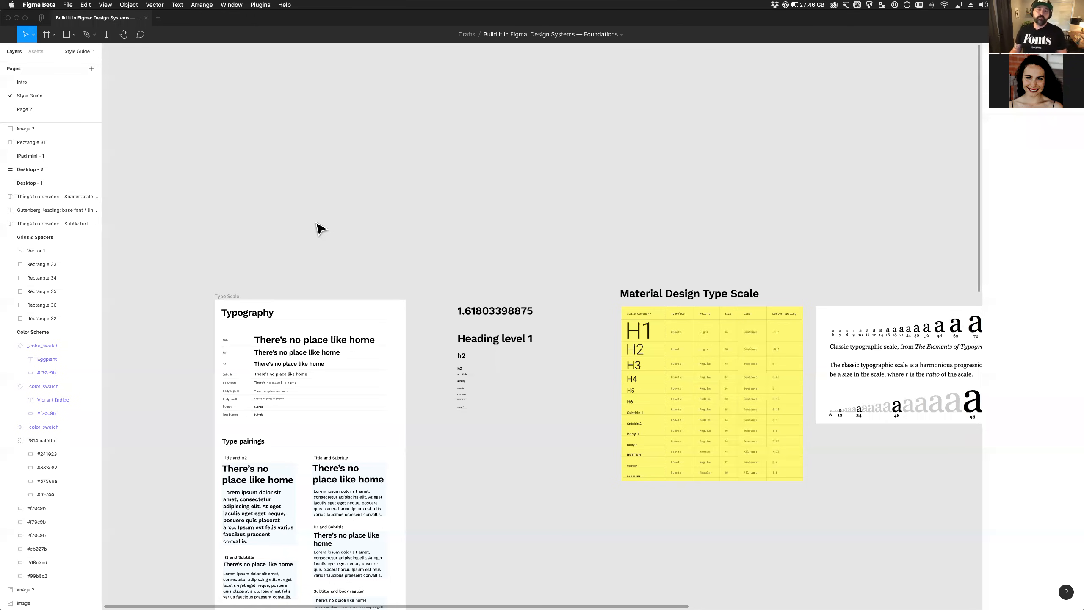
scroll(375, 259, "down", 5)
scroll(389, 201, "left", 5)
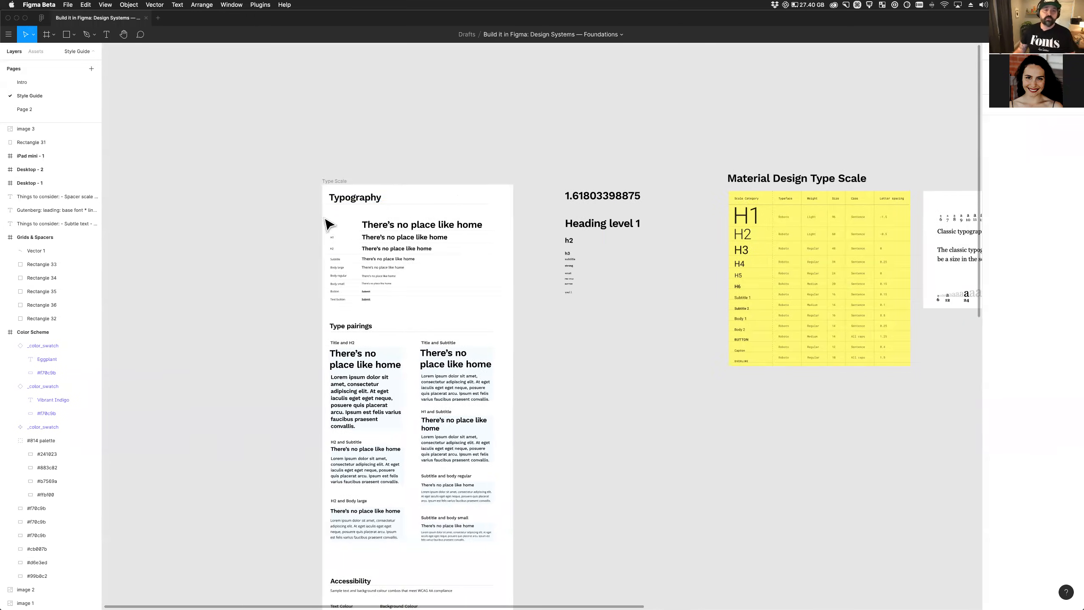
left_click(339, 183)
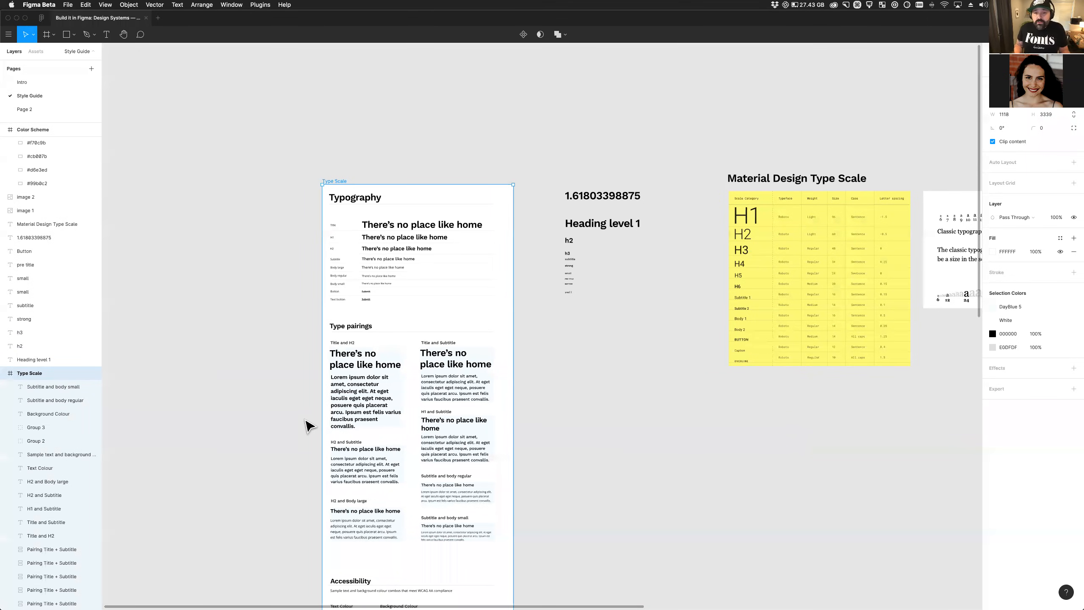
scroll(284, 301, "up", 2)
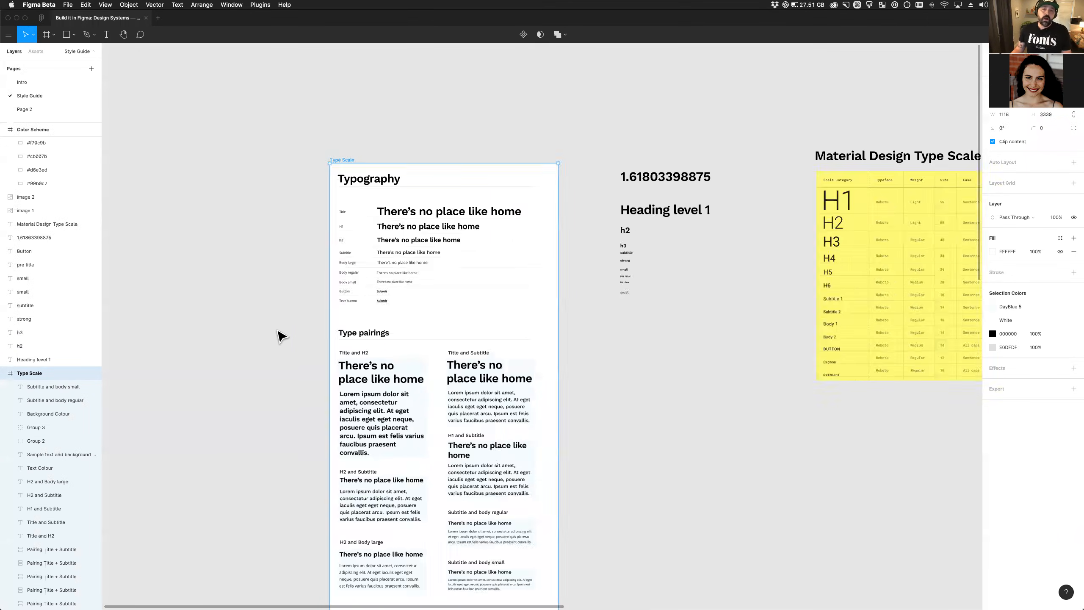
Add a new page named Style Guide and place it directly after the Intro page.
left_click(92, 68)
type("St")
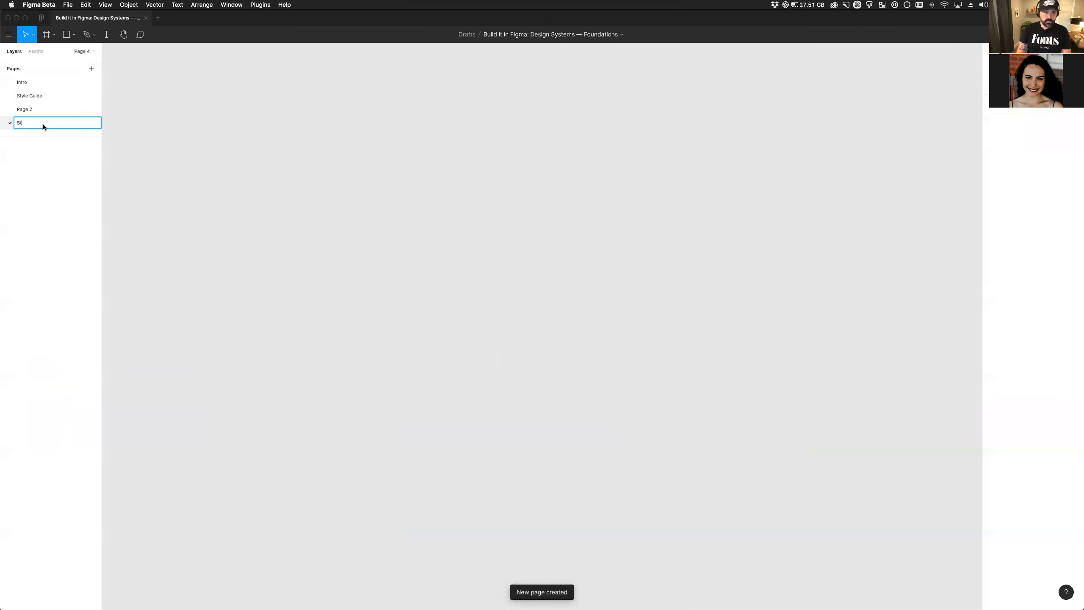
type("yle Guide")
key("Return")
left_click_drag(43, 124, 42, 90)
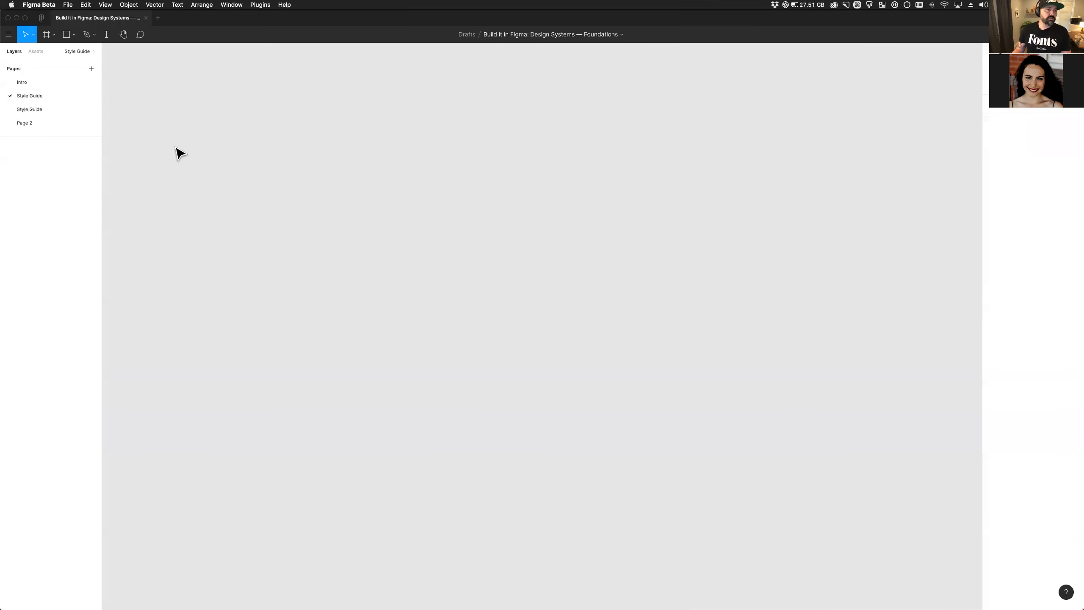
Return to the original Style Guide page and bring the browser window with type-scale.com into view over it.
left_click(65, 112)
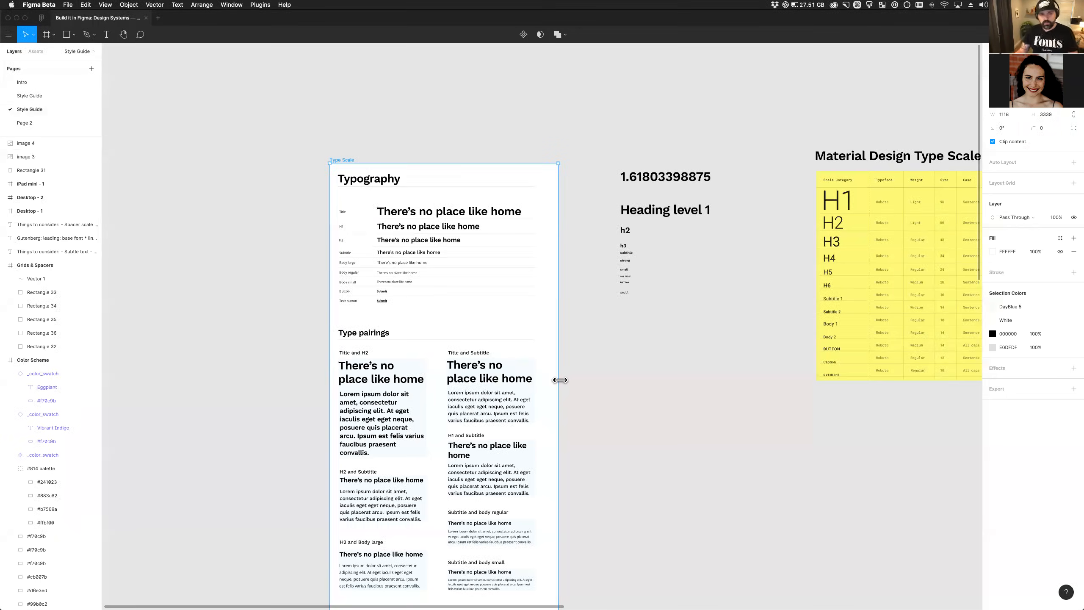
key("super+Tab")
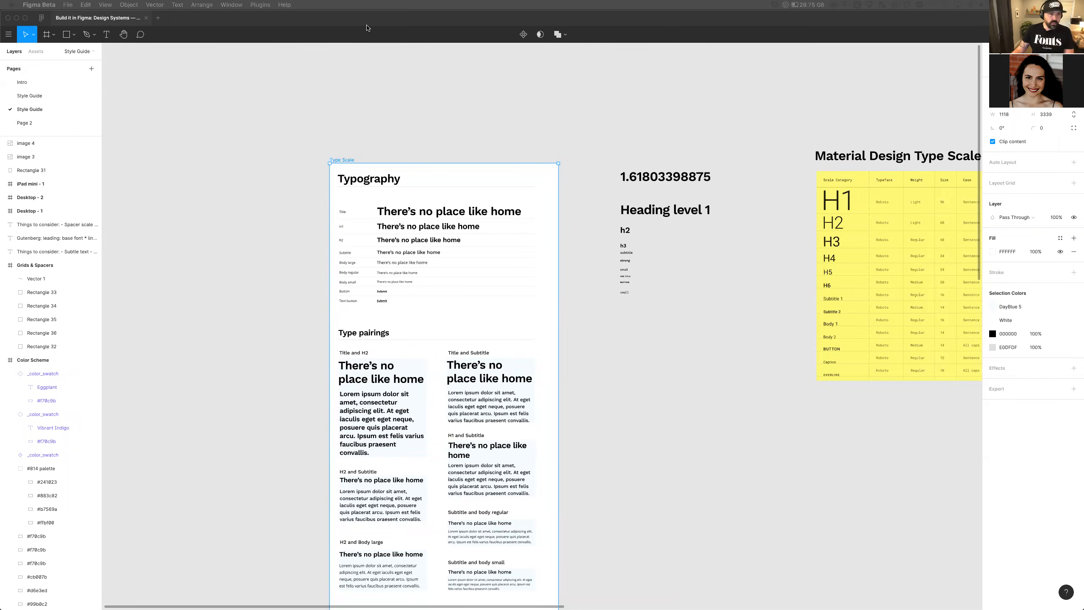
key("super+Tab")
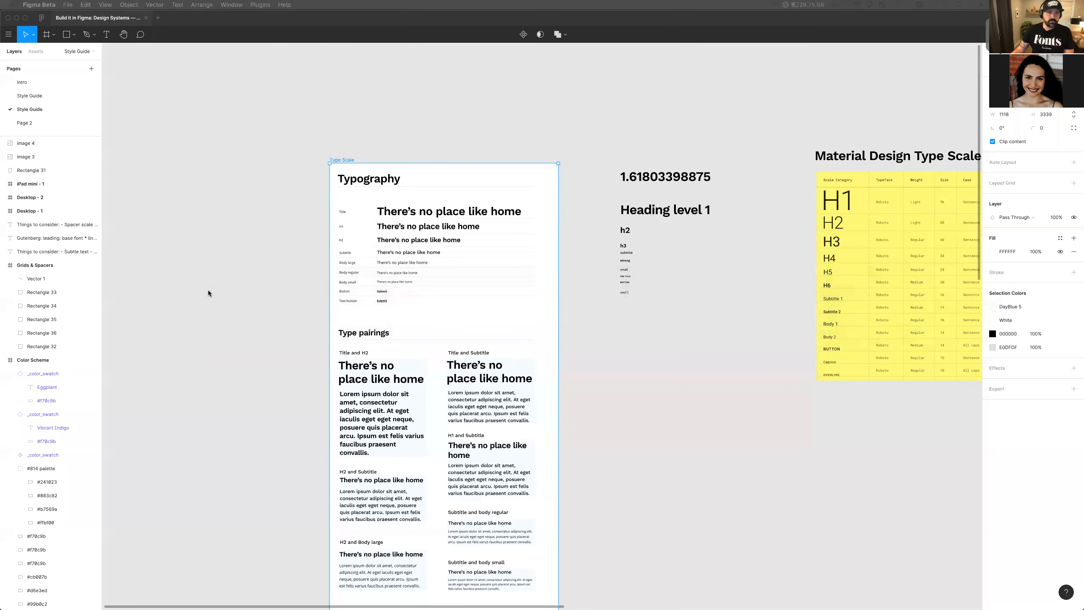
mouse_move(3, 365)
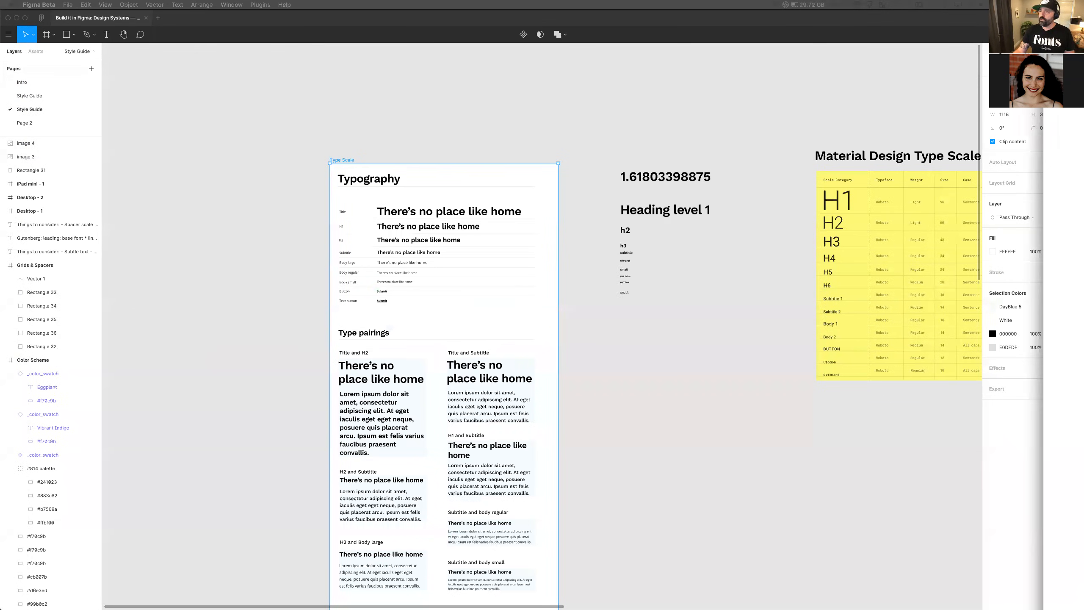
left_click_drag(1083, 70, 107, 16)
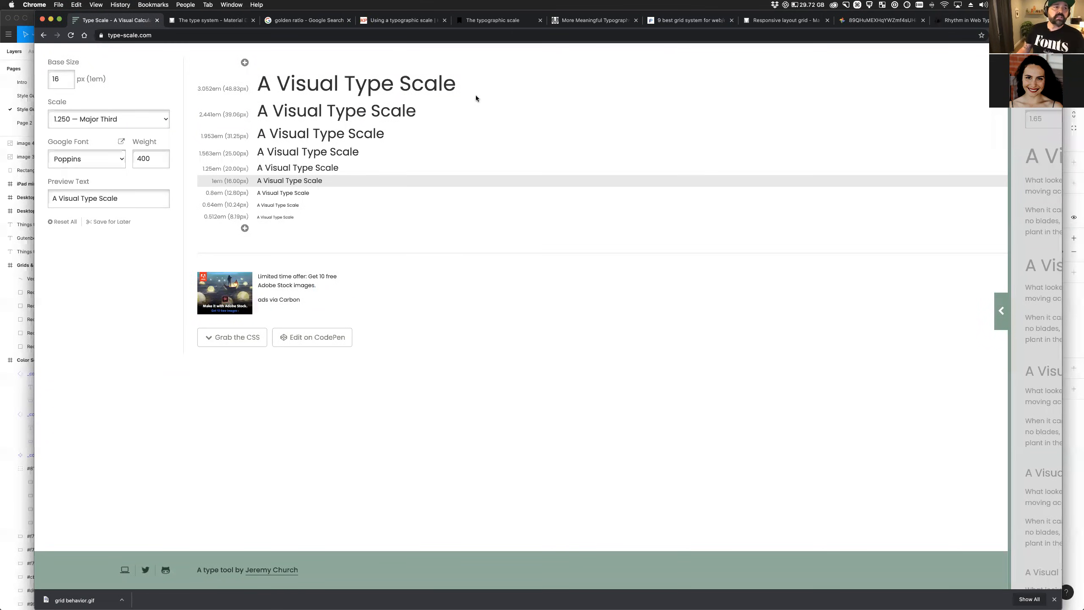
Examine the type-scale.com preview, comparing the largest headings with the 1em base text and the smaller sizes.
left_click_drag(267, 83, 343, 214)
left_click(344, 214)
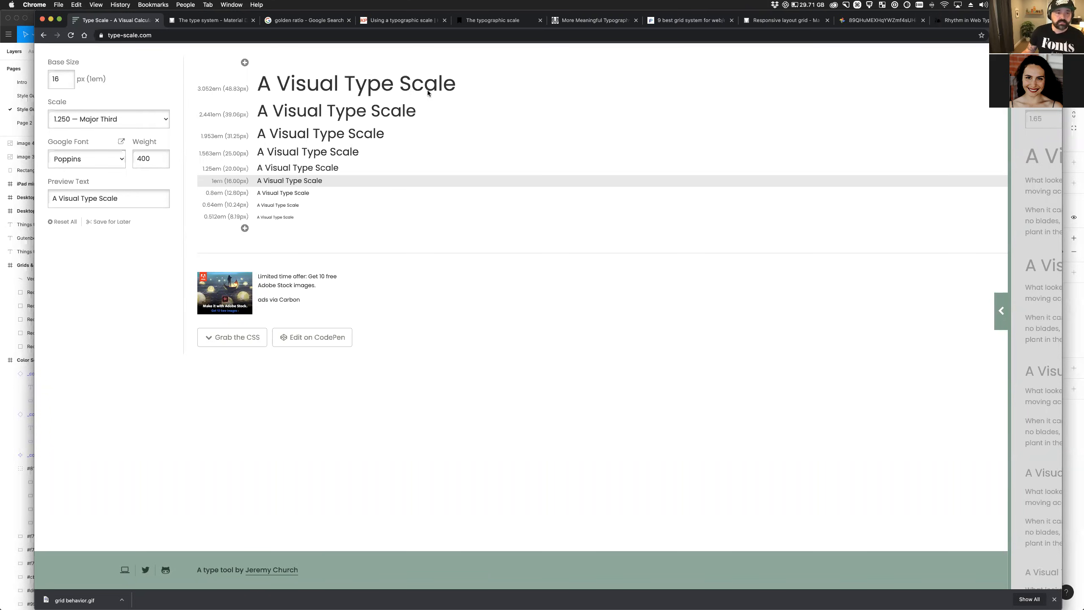
left_click_drag(262, 90, 378, 101)
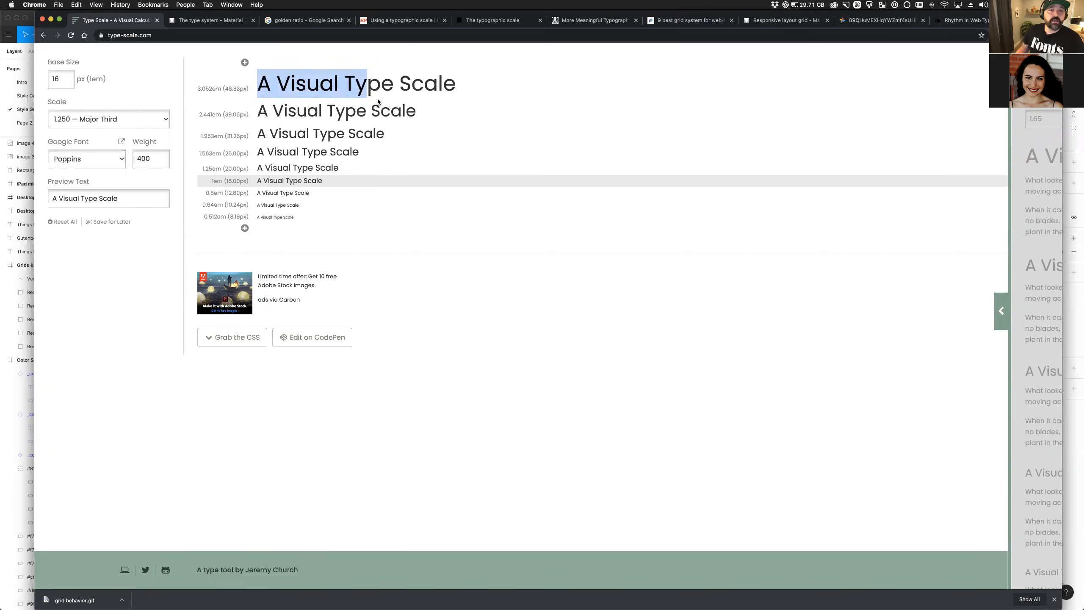
left_click(378, 102)
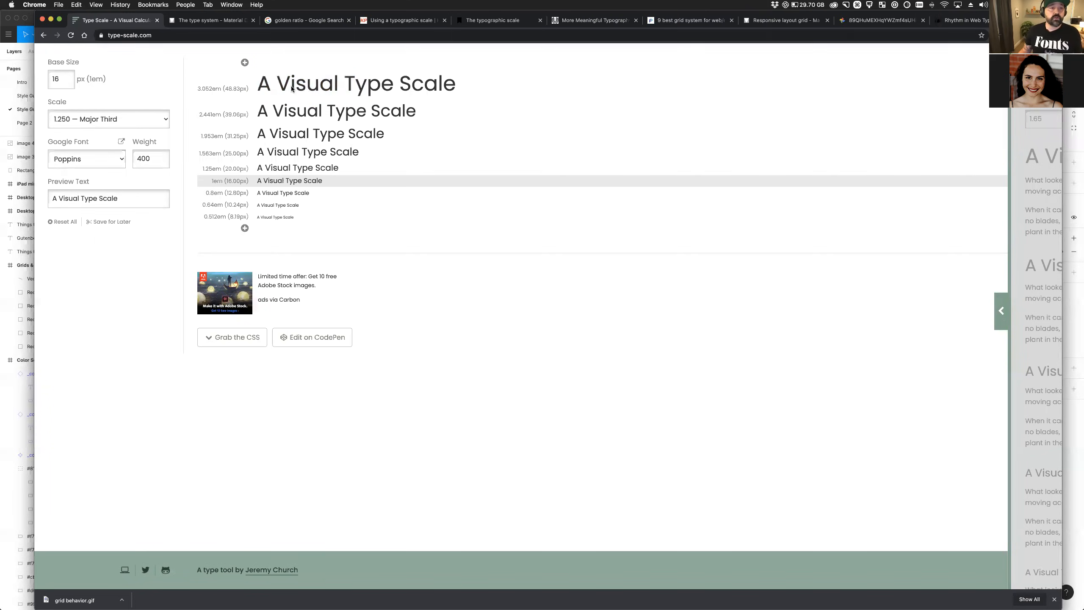
left_click_drag(292, 88, 498, 93)
double_click(317, 184)
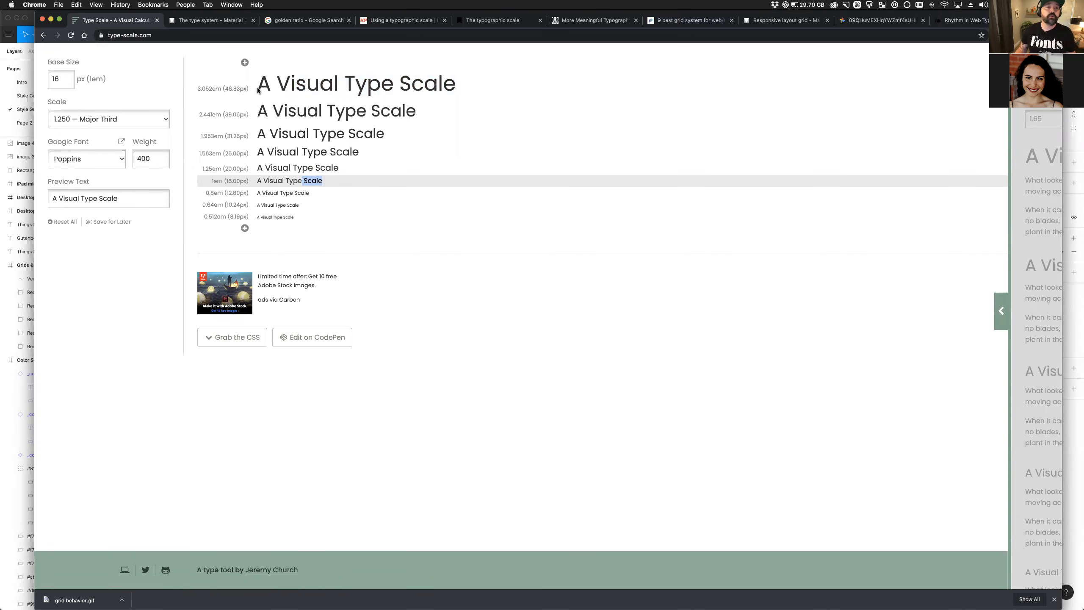
left_click_drag(257, 90, 497, 101)
left_click(432, 125)
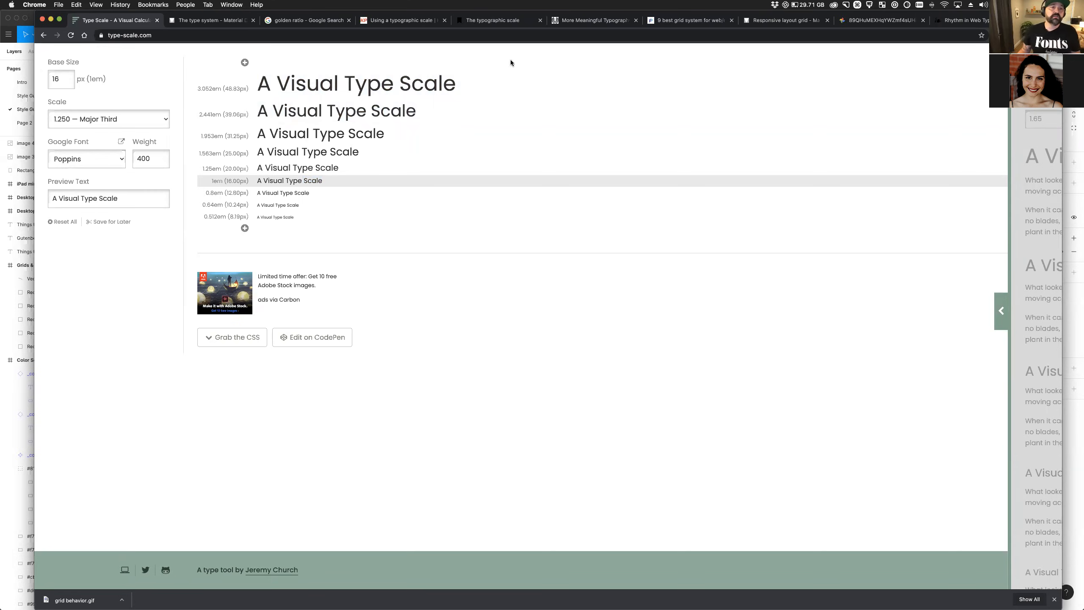
left_click_drag(354, 85, 435, 90)
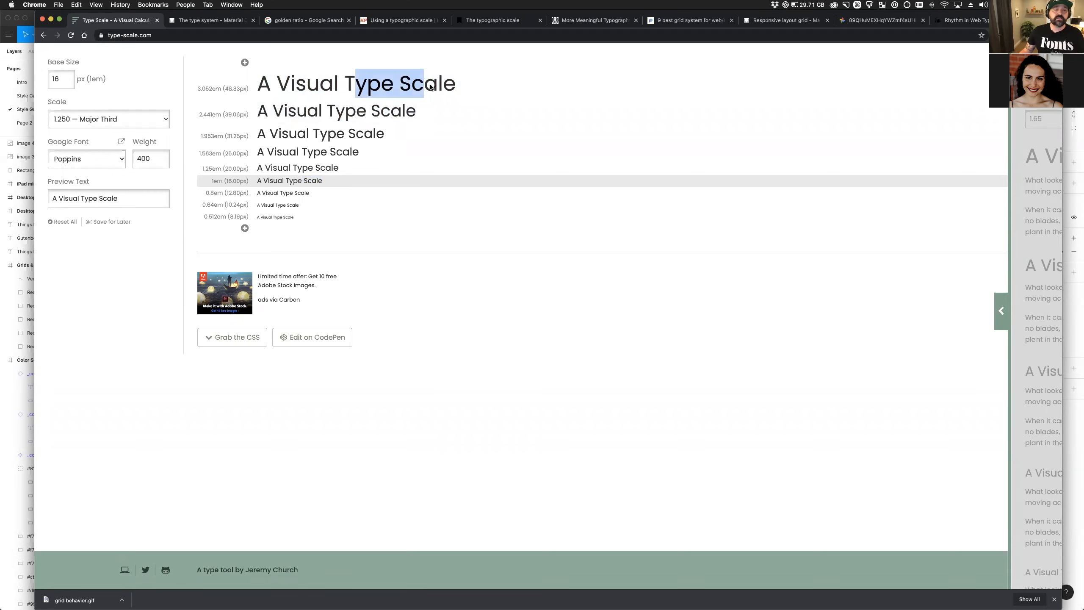
triple_click(426, 96)
double_click(399, 114)
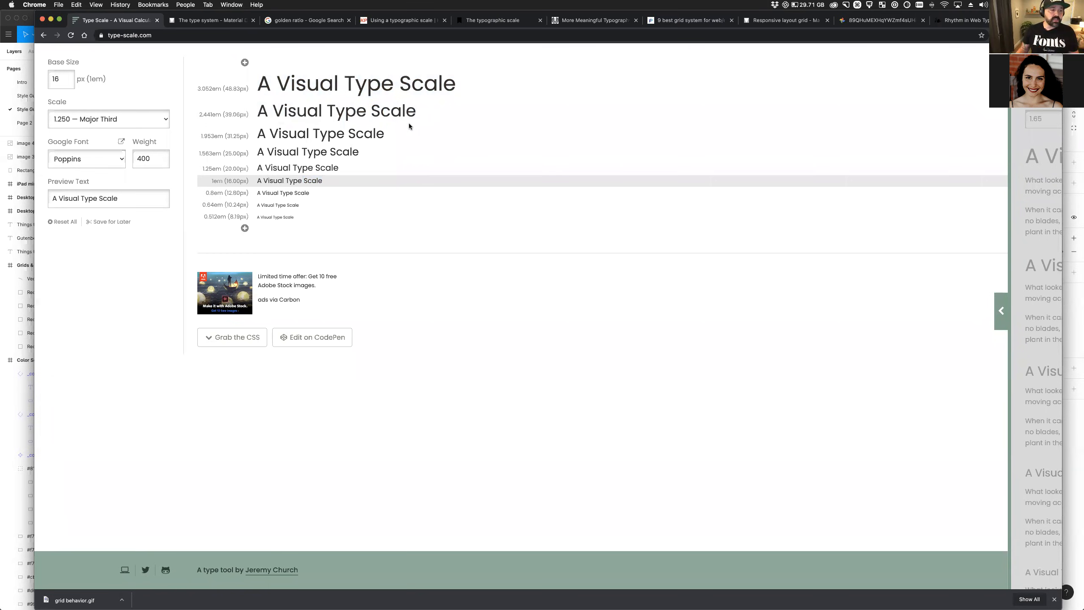
Switch back to Figma, copy the Typography heading out of the Type Scale frame and move the copy to the new Style Guide page.
left_click(30, 22)
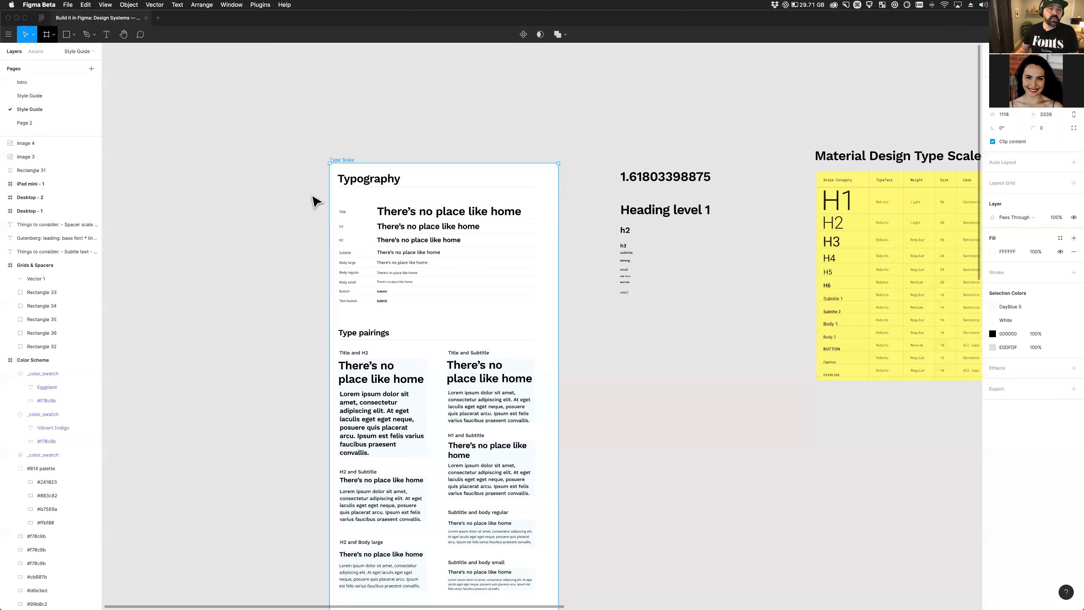
scroll(313, 201, "left", 3)
left_click(475, 194)
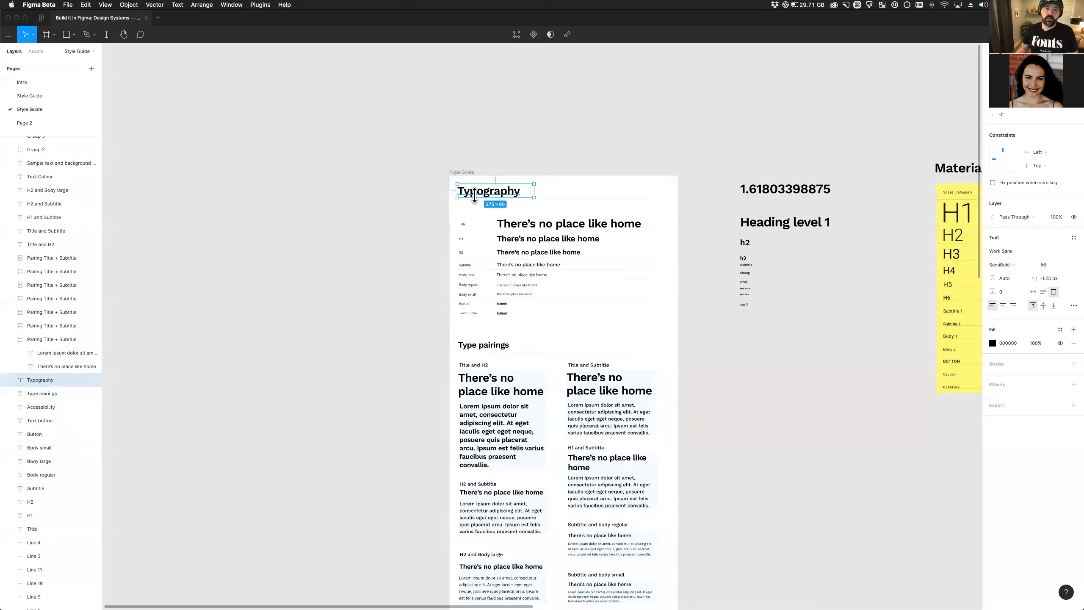
scroll(476, 195, "left", 2)
left_click_drag(544, 189, 238, 186)
scroll(241, 192, "left", 3)
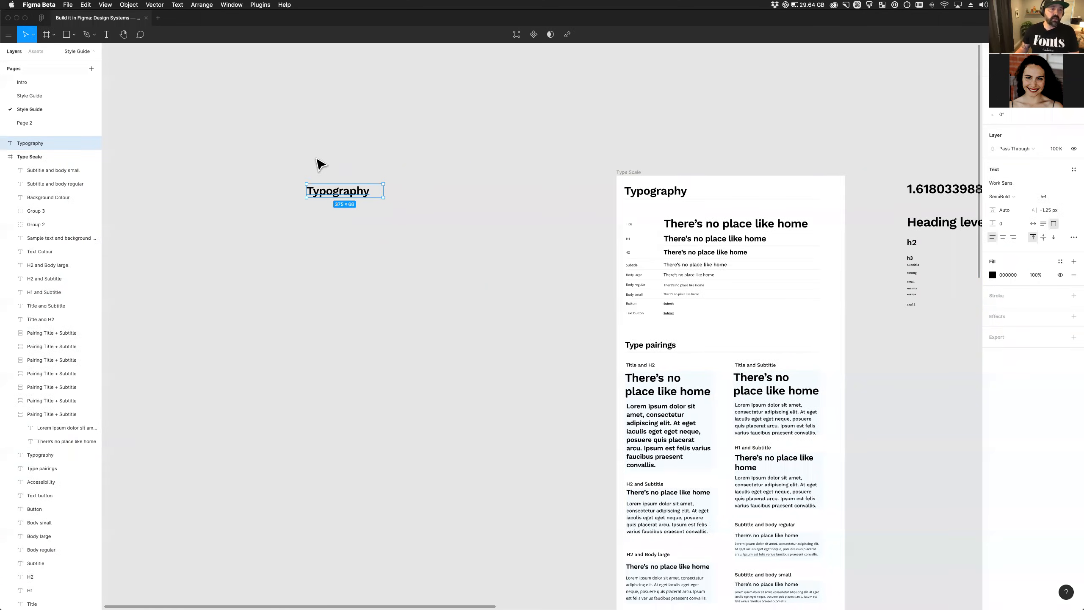
key("super+x")
left_click(47, 96)
key("super+v")
Set the font size of the pasted Typography text to 16.
scroll(416, 285, "down", 5)
scroll(520, 293, "up", 2)
left_click(1043, 196)
type("16")
key("Tab")
scroll(244, 349, "left", 3)
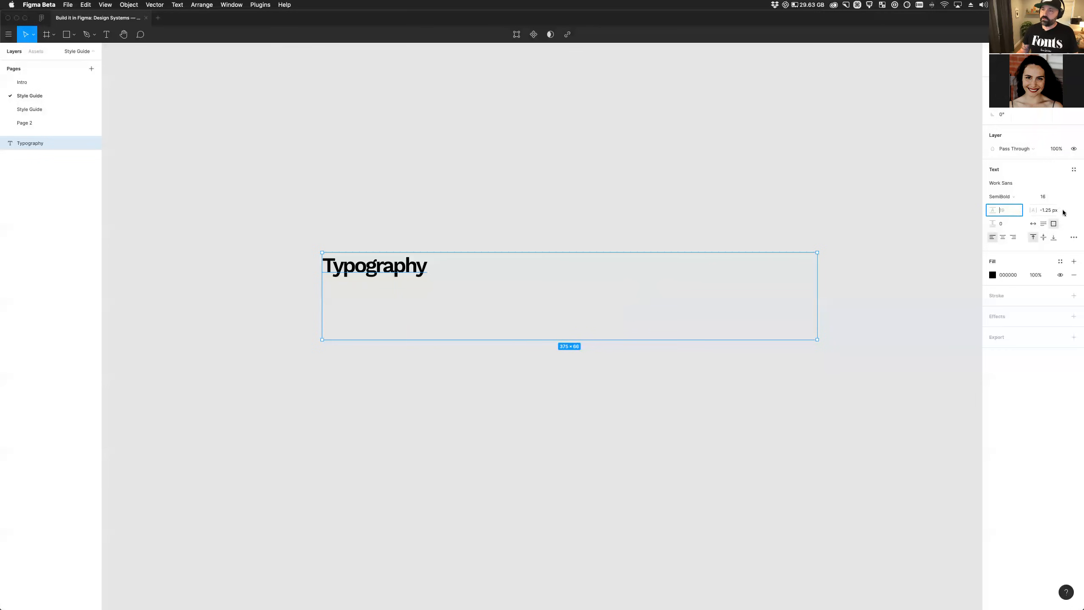
Set the Typography text's letter spacing to 0 and make its box resize automatically in width.
left_click(299, 303)
left_click(381, 283)
type("0")
key("Tab")
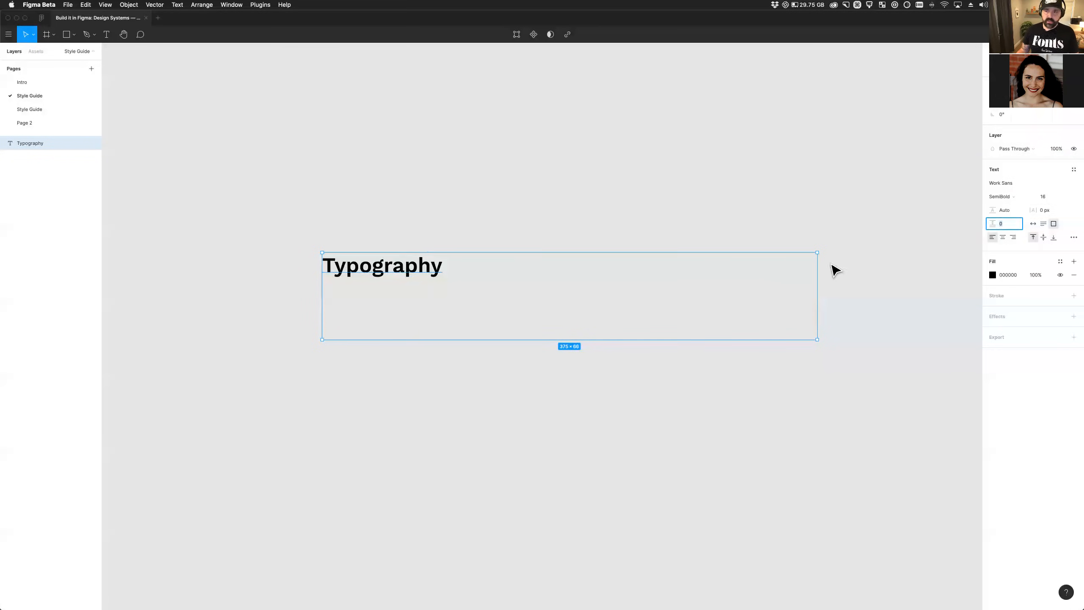
left_click(1043, 223)
left_click(1033, 223)
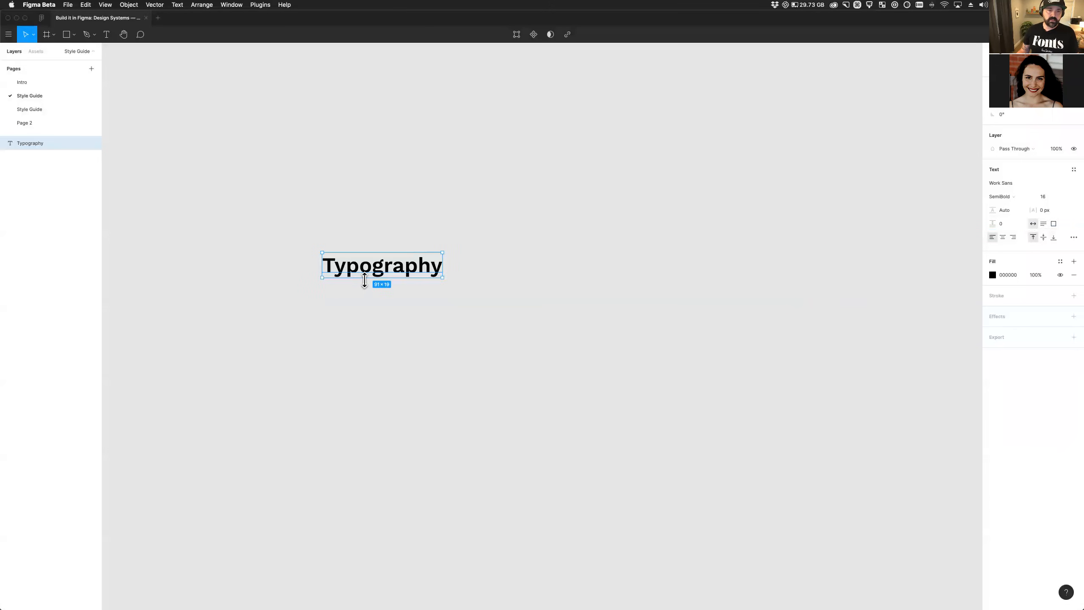
Duplicate the Typography text directly above the original and change the copy's wording to Header.
scroll(361, 278, "up", 3)
left_click_drag(348, 268, 484, 310)
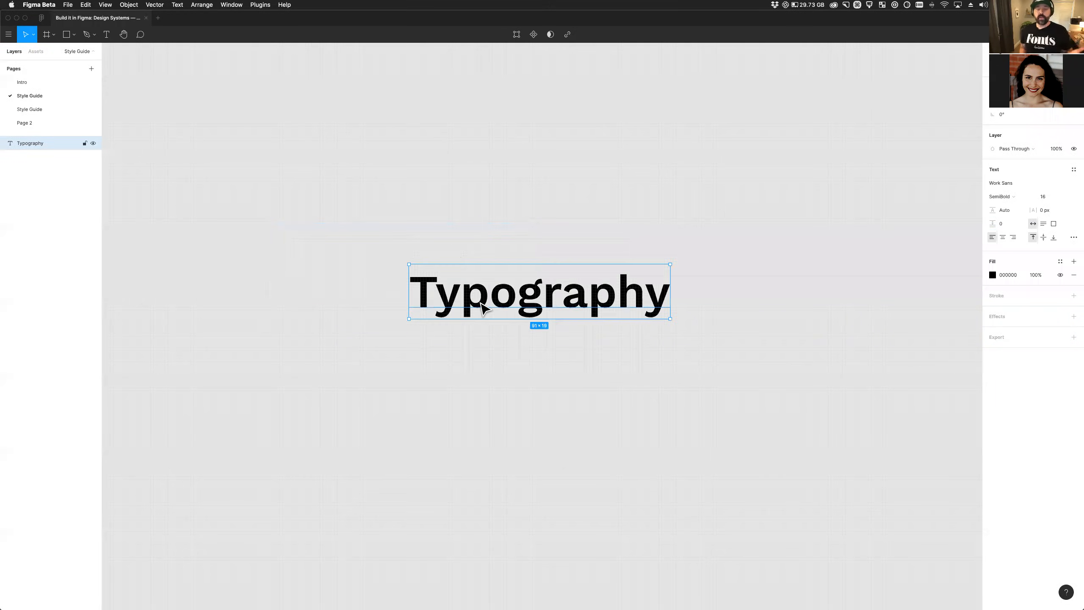
scroll(517, 295, "right", 3)
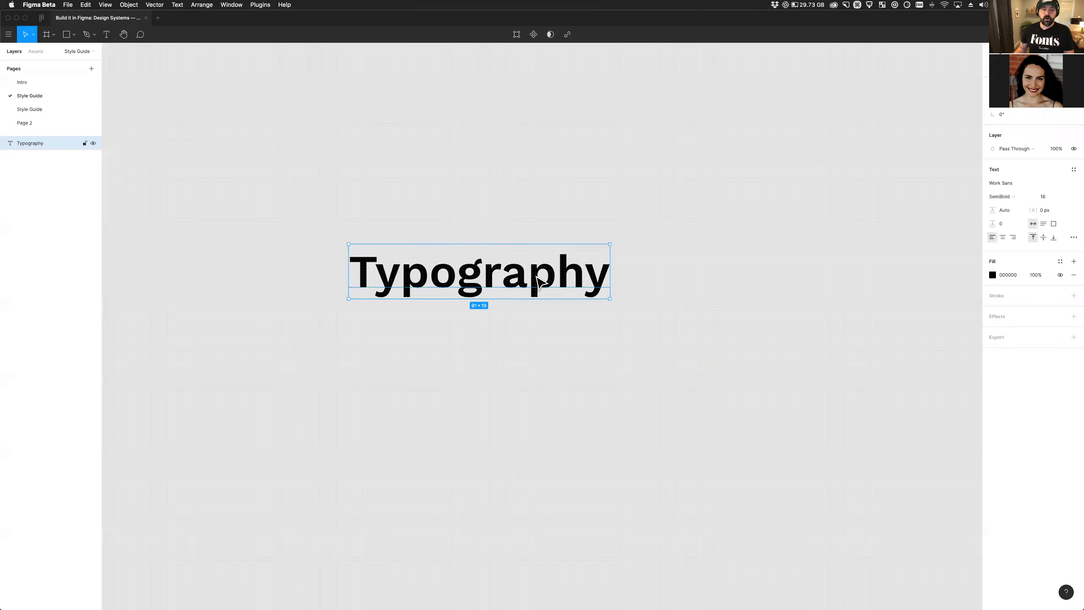
scroll(507, 278, "down", 2)
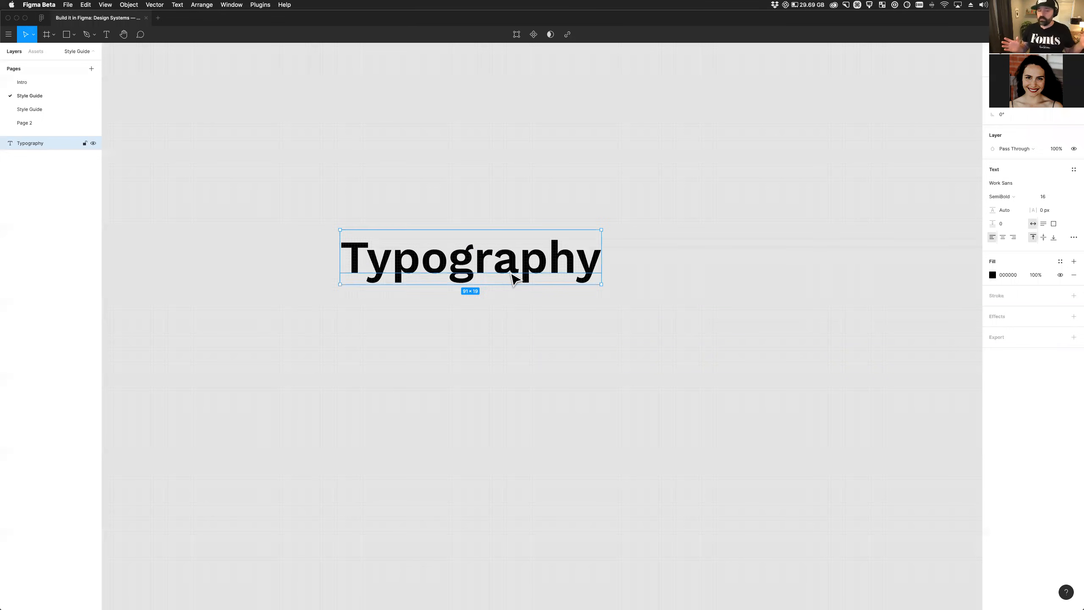
left_click_drag(480, 271, 481, 203, "alt")
double_click(489, 192)
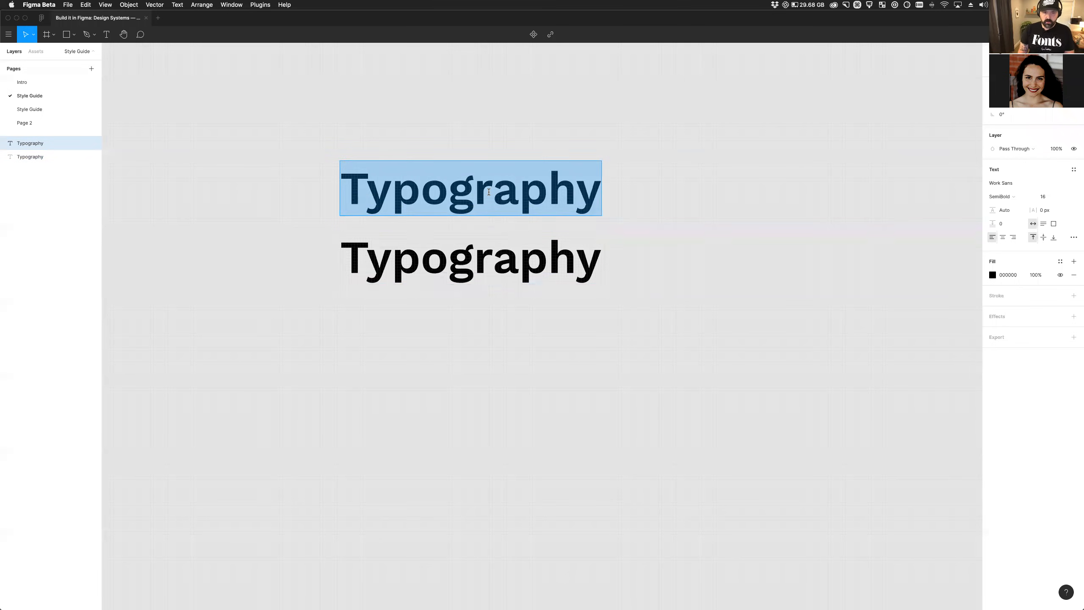
type("Header")
key("Escape")
key("Escape")
Set the Header text's font size to 32 and move it up to sit just above the Typography text.
left_click(454, 195)
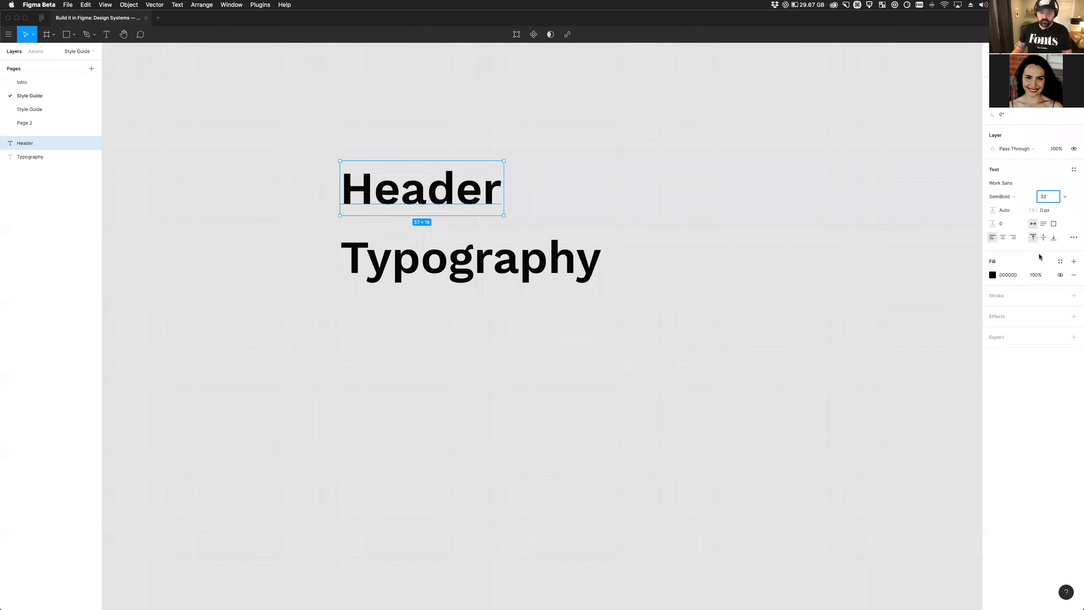
key("Return")
left_click_drag(541, 248, 538, 206)
scroll(555, 291, "down", 3)
Change the Typography text's font weight to Medium.
left_click(544, 276)
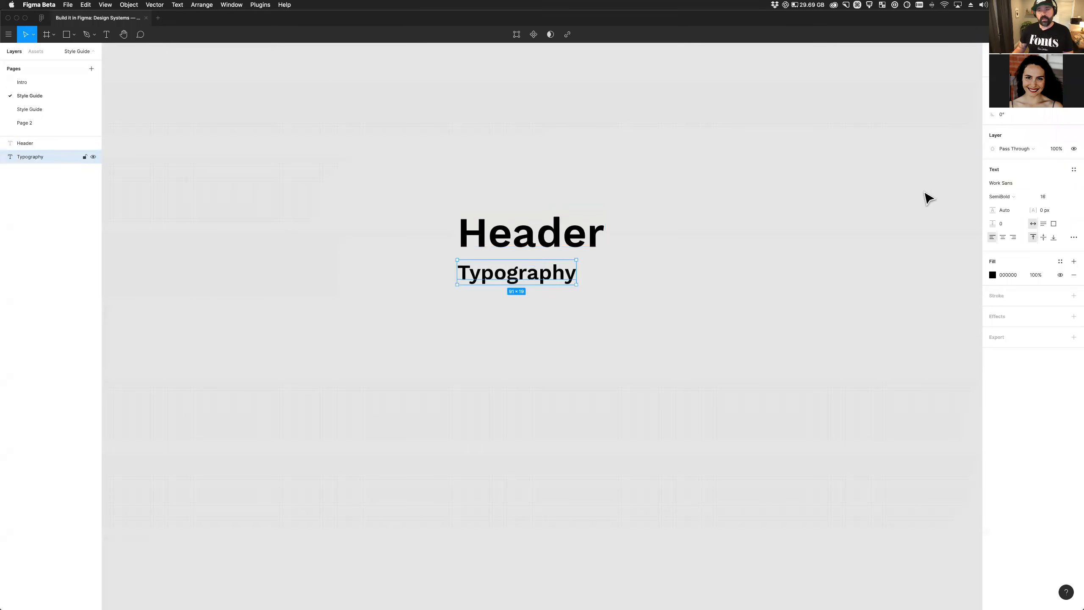
left_click(1001, 196)
left_click(1013, 188)
left_click(639, 282)
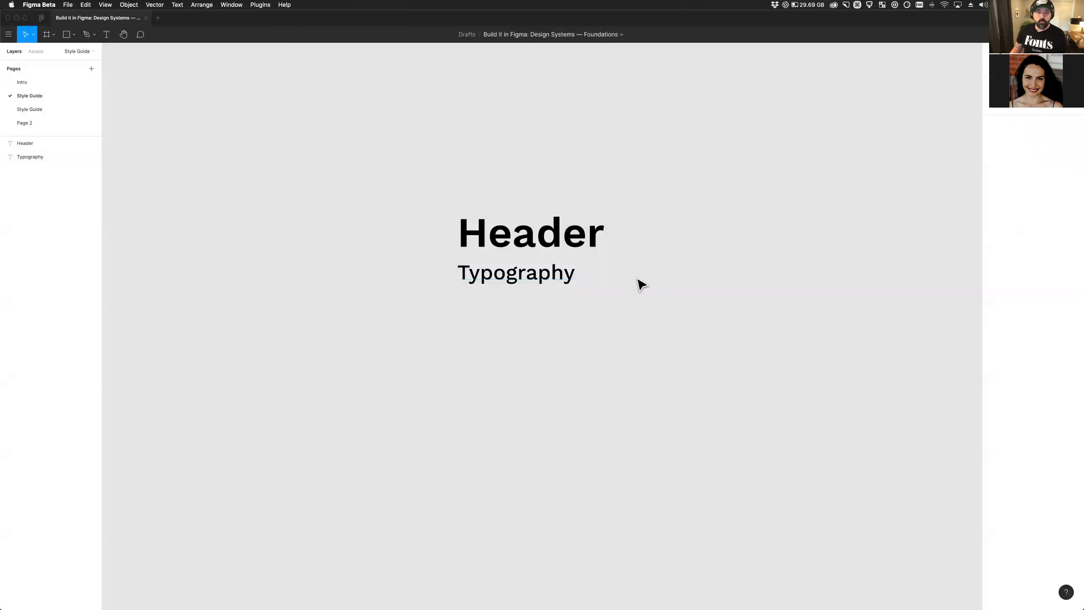
scroll(471, 305, "right", 2)
scroll(505, 318, "up", 2)
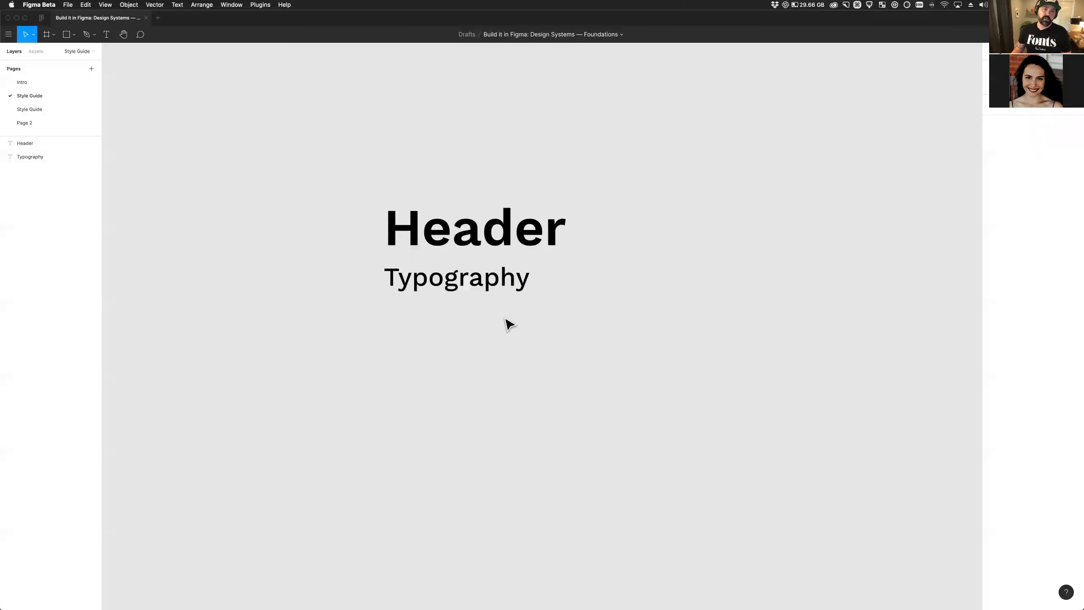
scroll(505, 318, "down", 4)
Nudge the Header text up five steps to widen its gap above the Typography text.
left_click(488, 296)
left_click(521, 261)
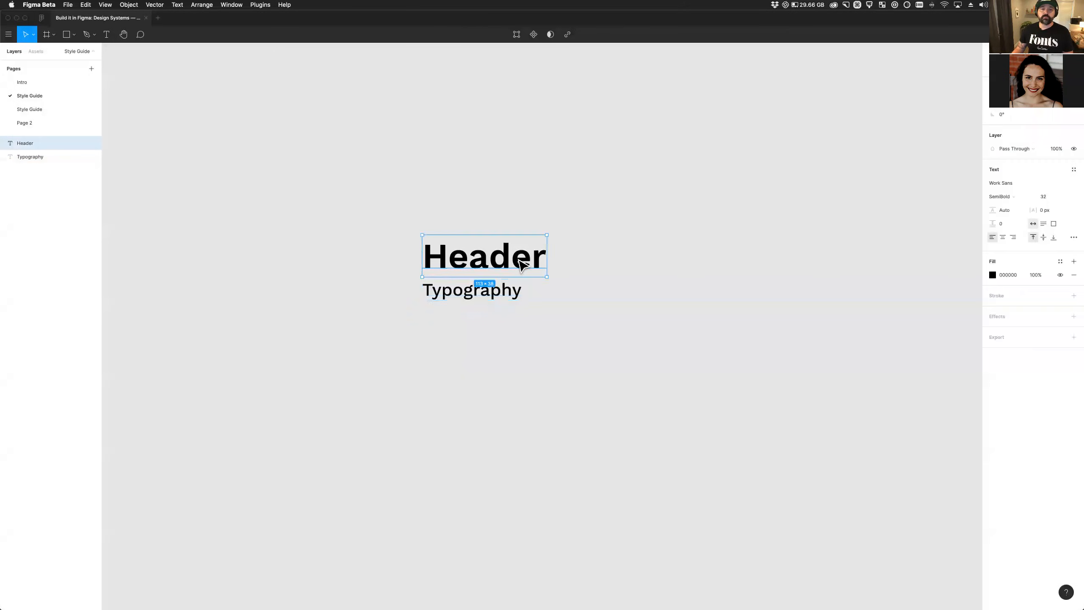
key("Up")
key("Up")
key("Up")
key("Up")
key("Up")
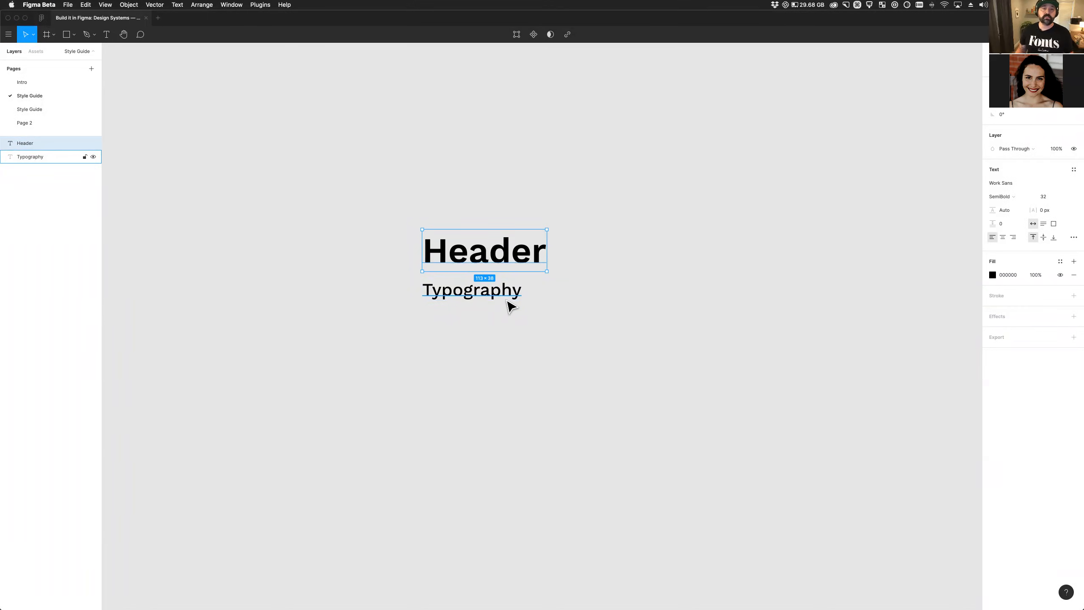
Compare the font sizes of the Header and Typography texts by inspecting each in turn.
left_click(488, 295)
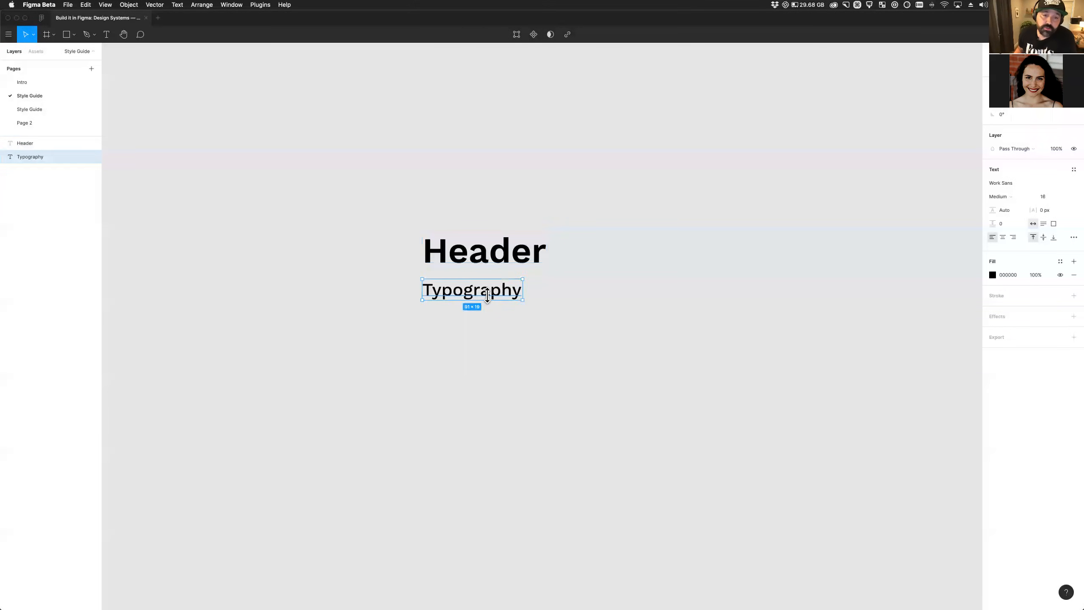
left_click(515, 253)
left_click(480, 295)
left_click(485, 256)
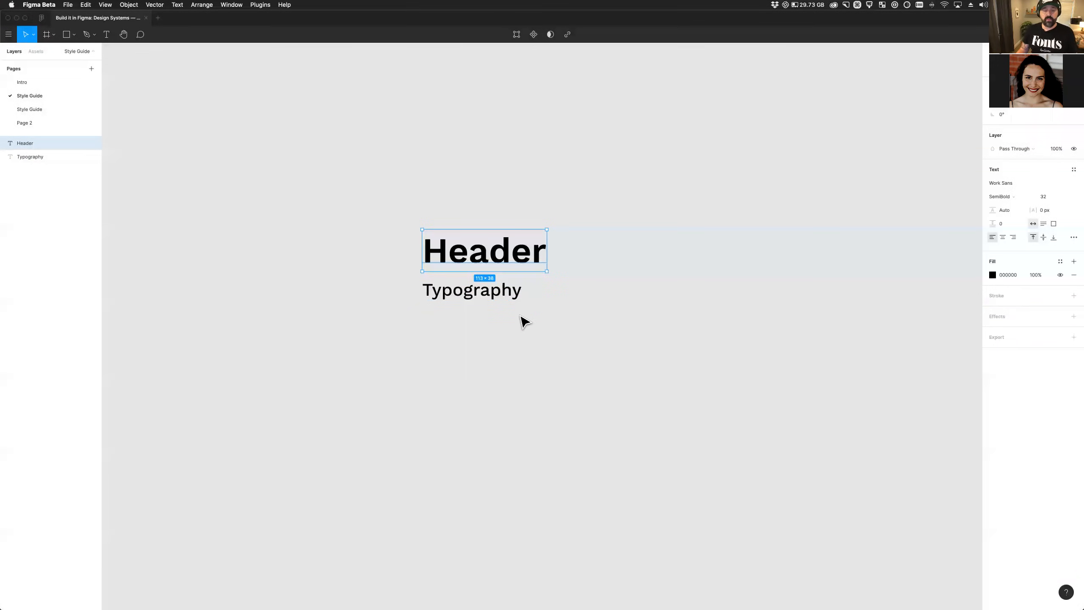
scroll(452, 322, "up", 2)
scroll(452, 322, "left", 2)
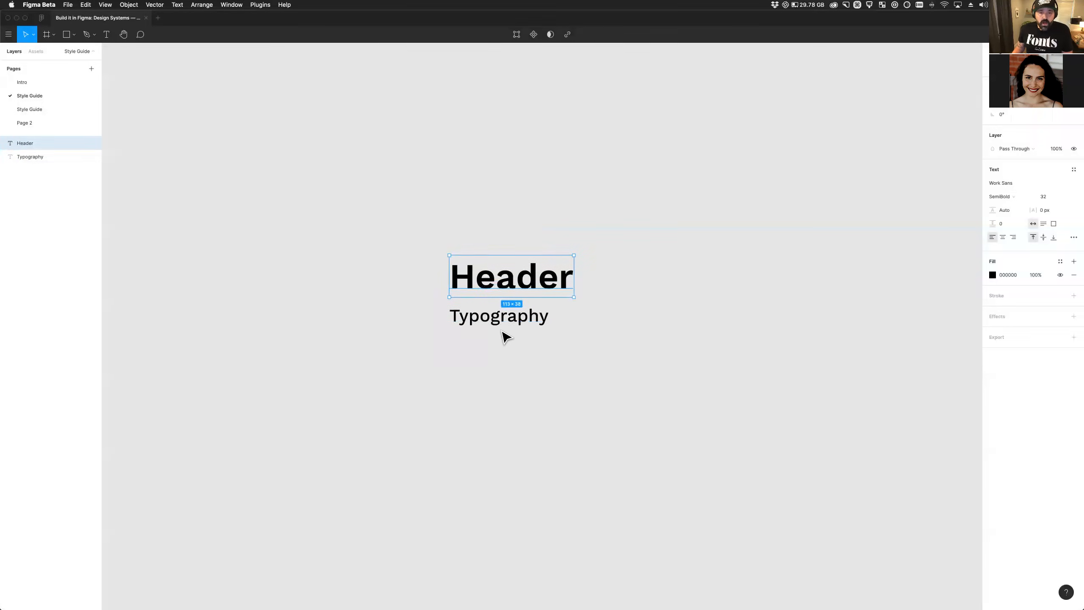
left_click(505, 338)
left_click(503, 320)
Duplicate the Header text above the original, set the copy's font size to 64 and move it up clear of the smaller header.
left_click(515, 295)
left_click_drag(516, 295, 536, 246)
left_click(1049, 199)
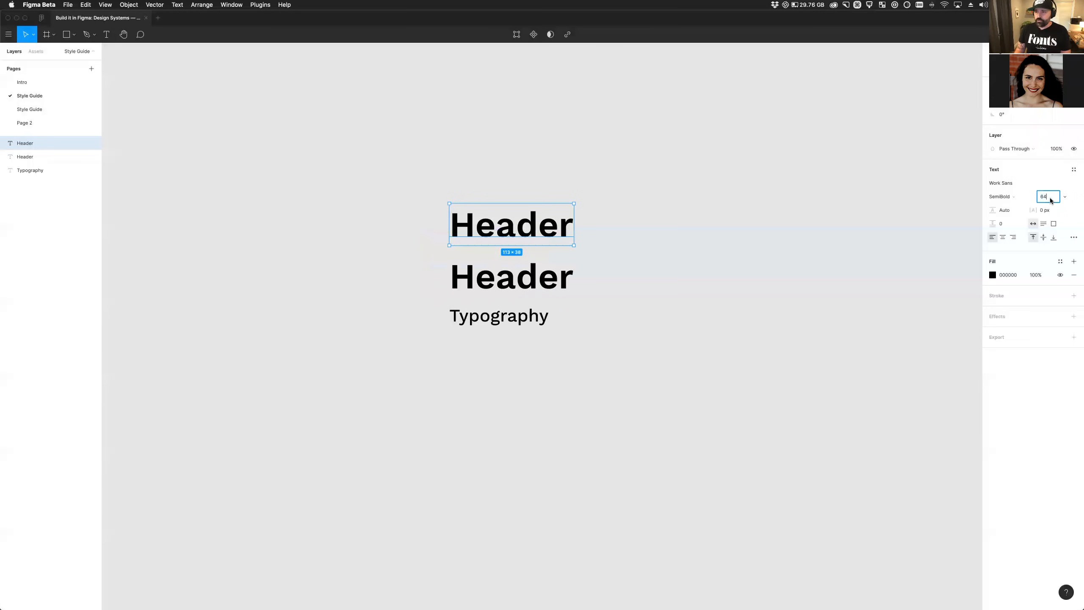
key("Return")
left_click_drag(667, 259, 668, 224)
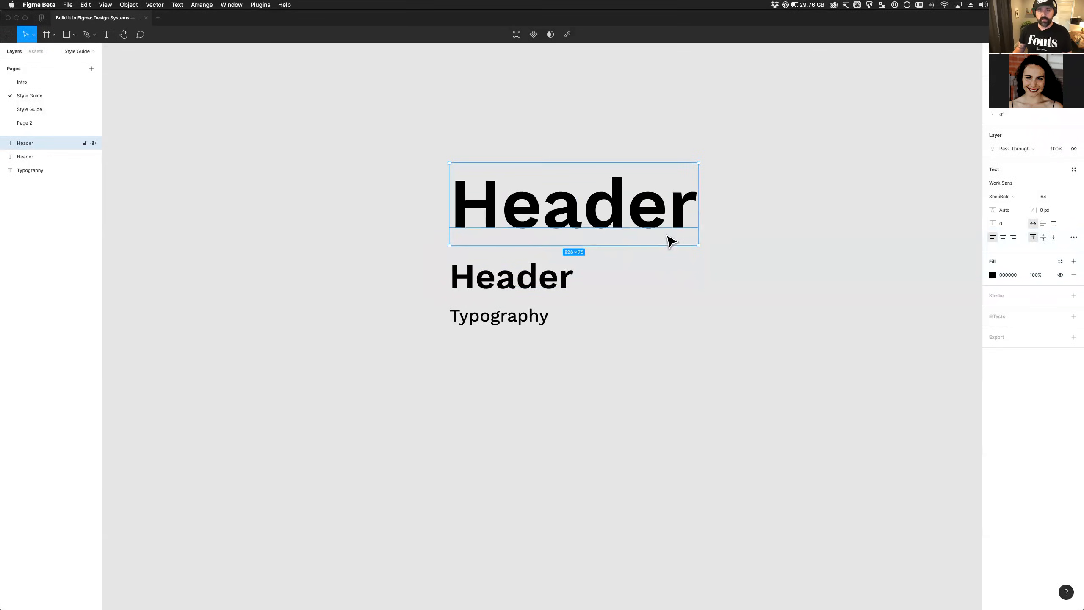
Duplicate the Typography text below the original, set the copy's font size to 8, and select all four texts.
scroll(669, 241, "up", 3)
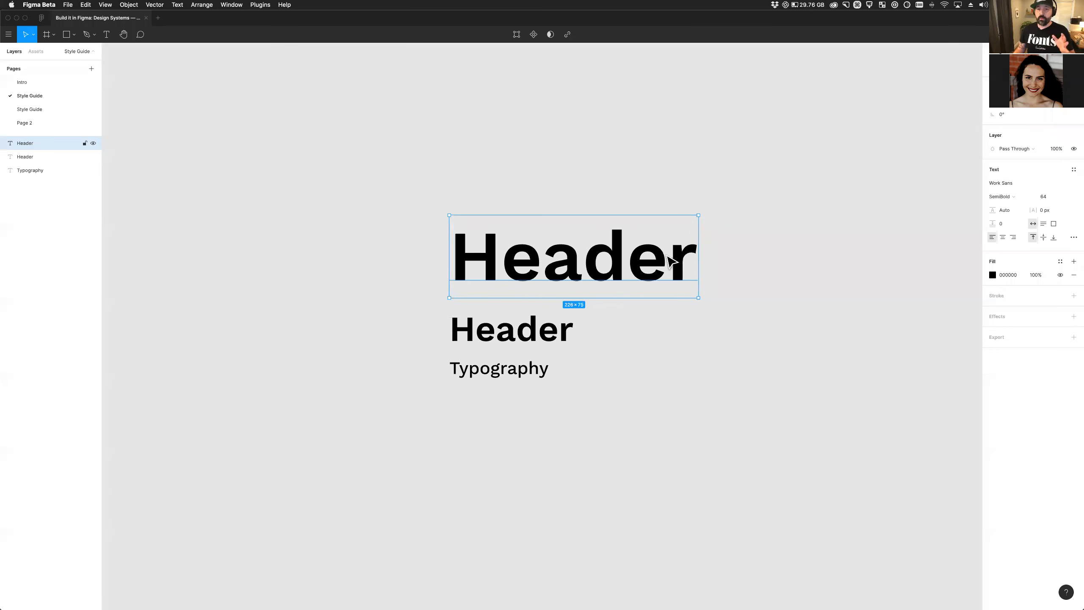
left_click(557, 337)
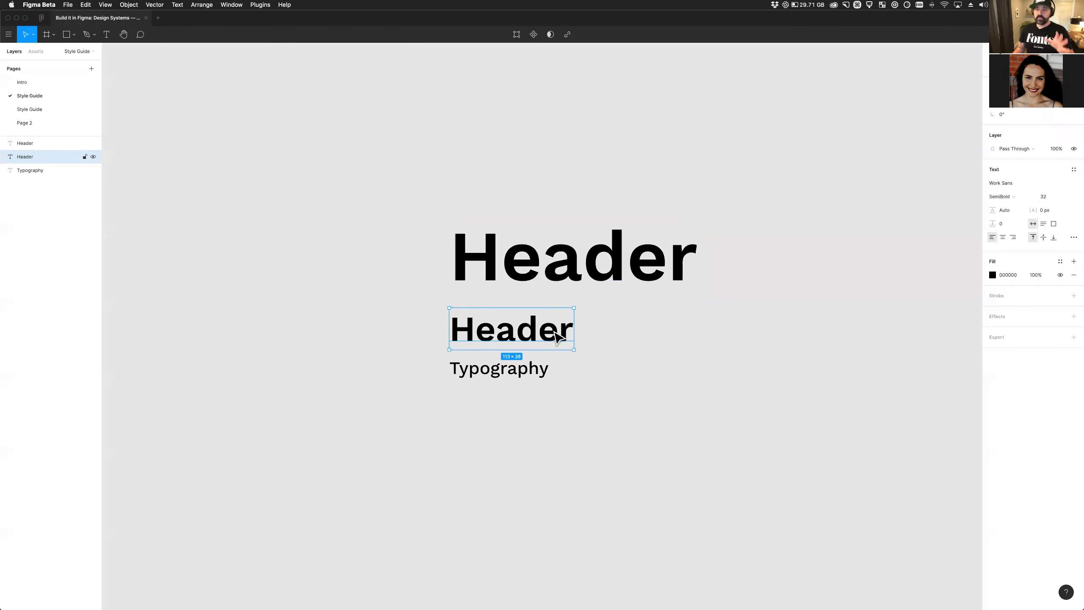
left_click(533, 374)
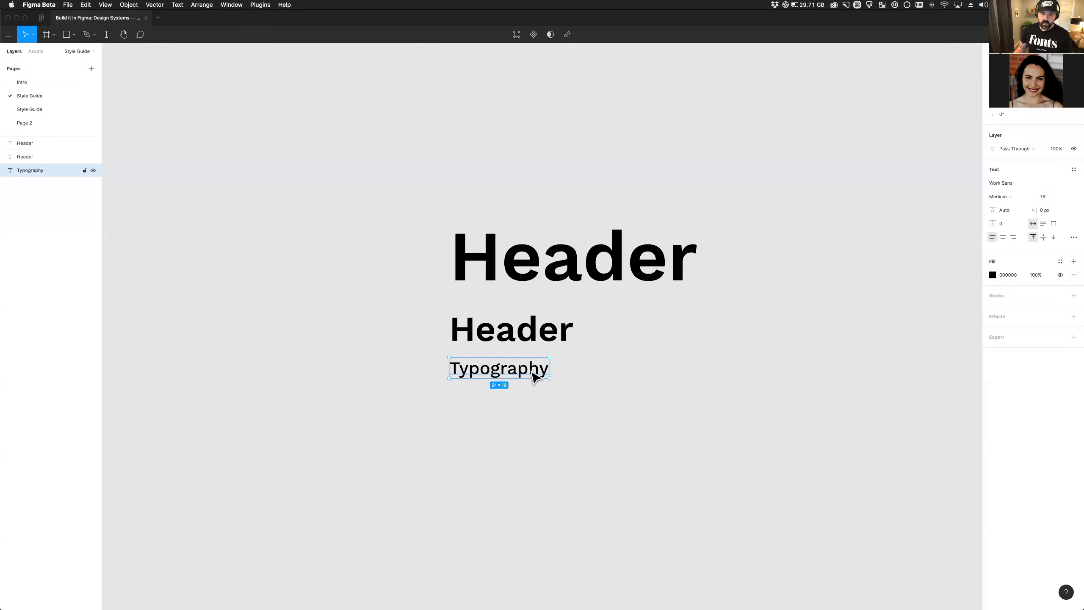
left_click_drag(520, 372, 534, 411)
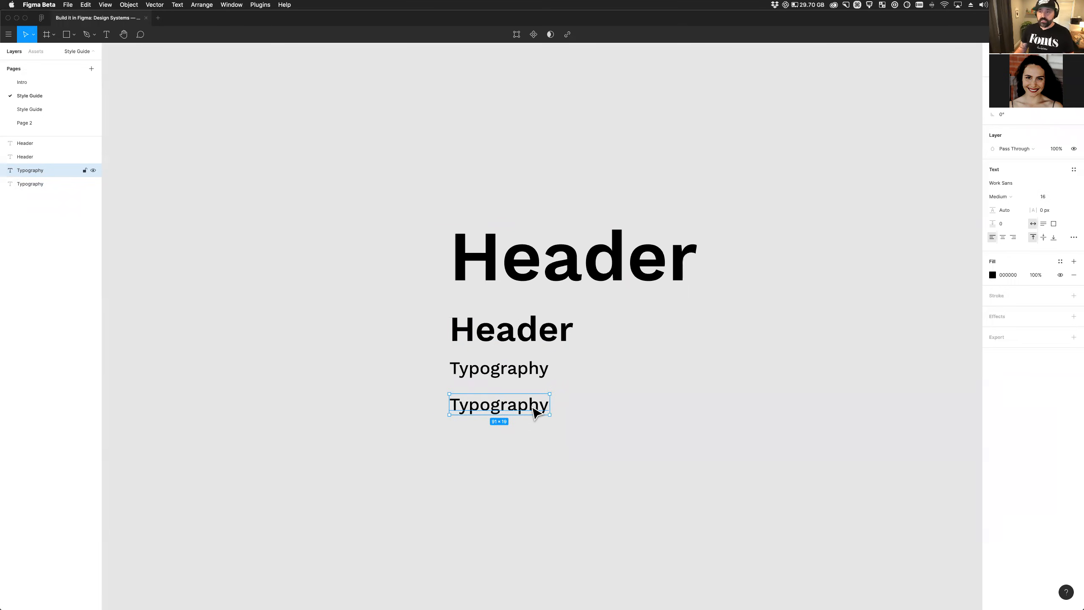
left_click(1050, 199)
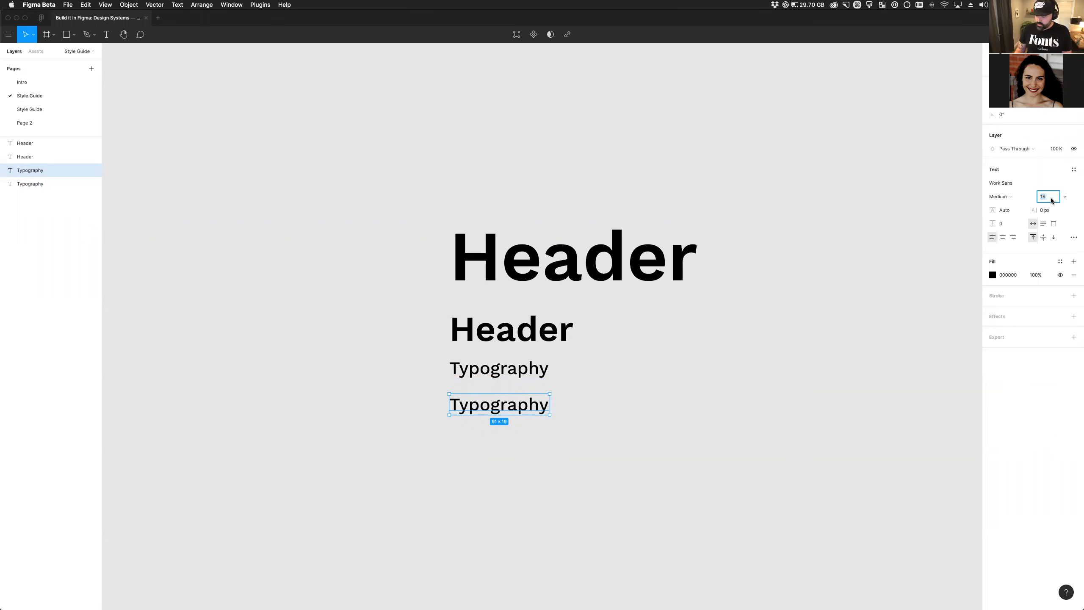
type("8")
key("Tab")
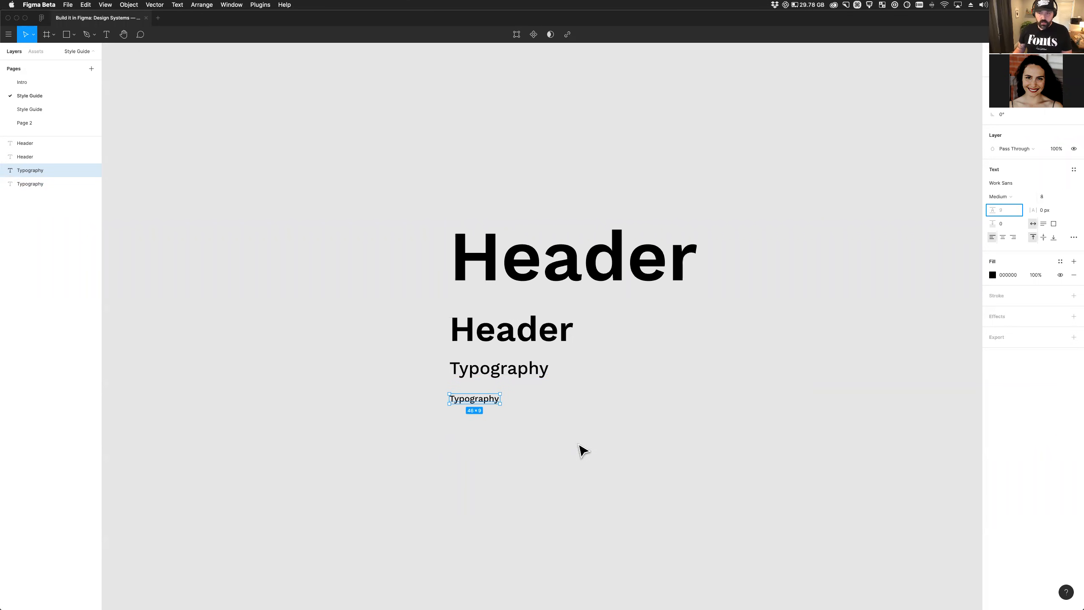
scroll(476, 406, "up", 5)
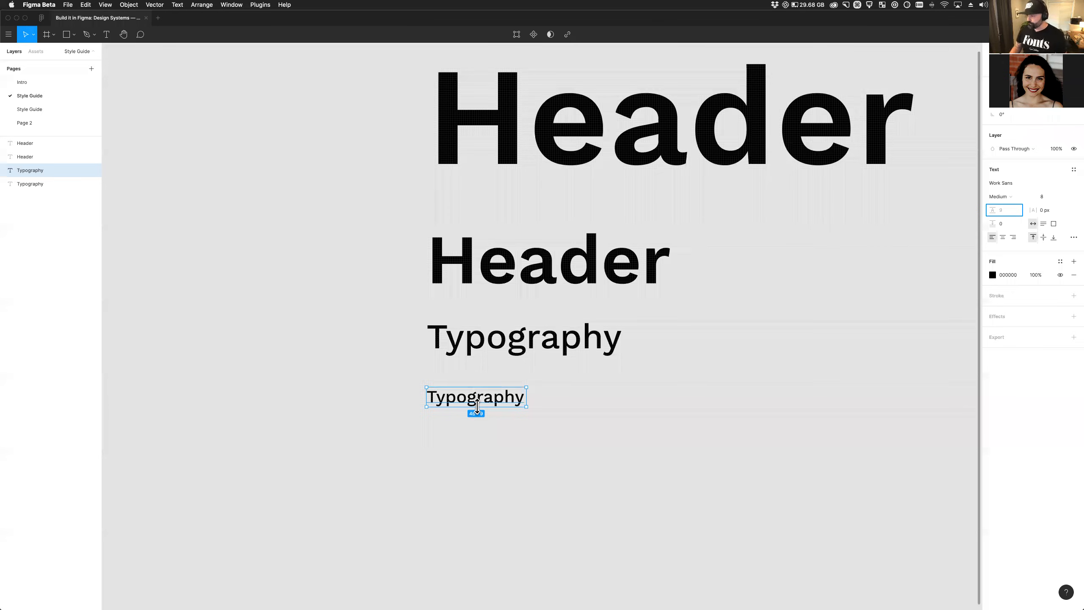
left_click(534, 427)
scroll(534, 427, "down", 3)
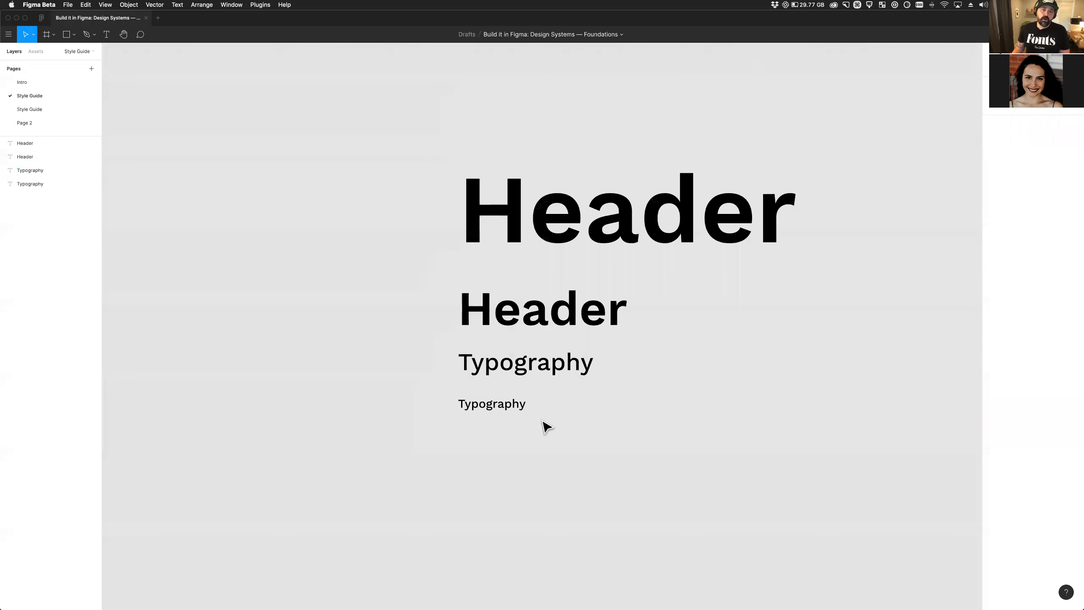
left_click_drag(437, 163, 653, 411)
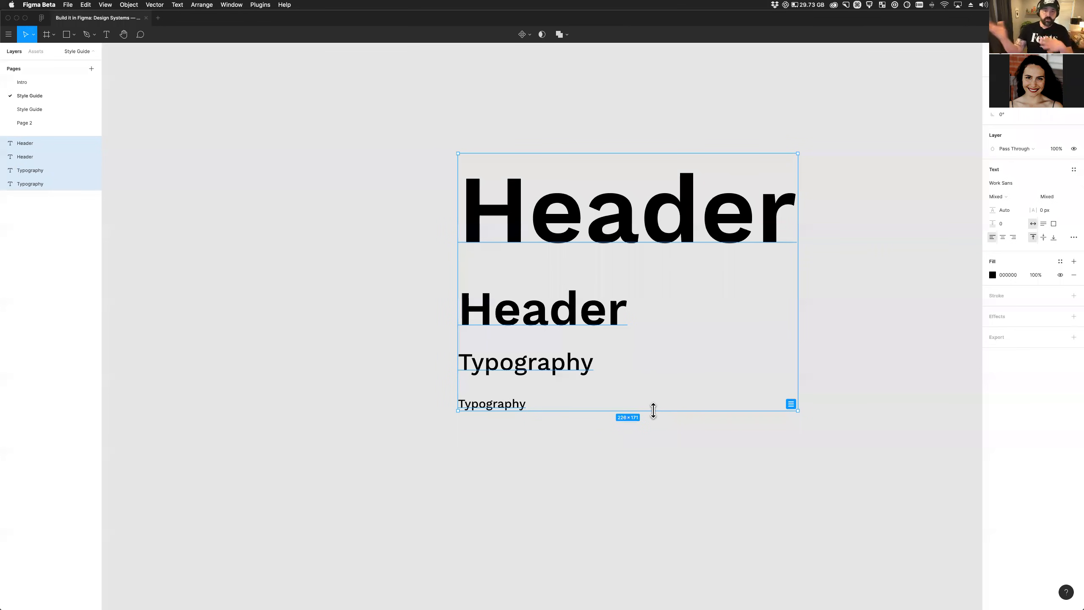
Switch to Chrome and review the Type Scale page, Material Design's type system and the golden ratio search results.
key("super+Tab")
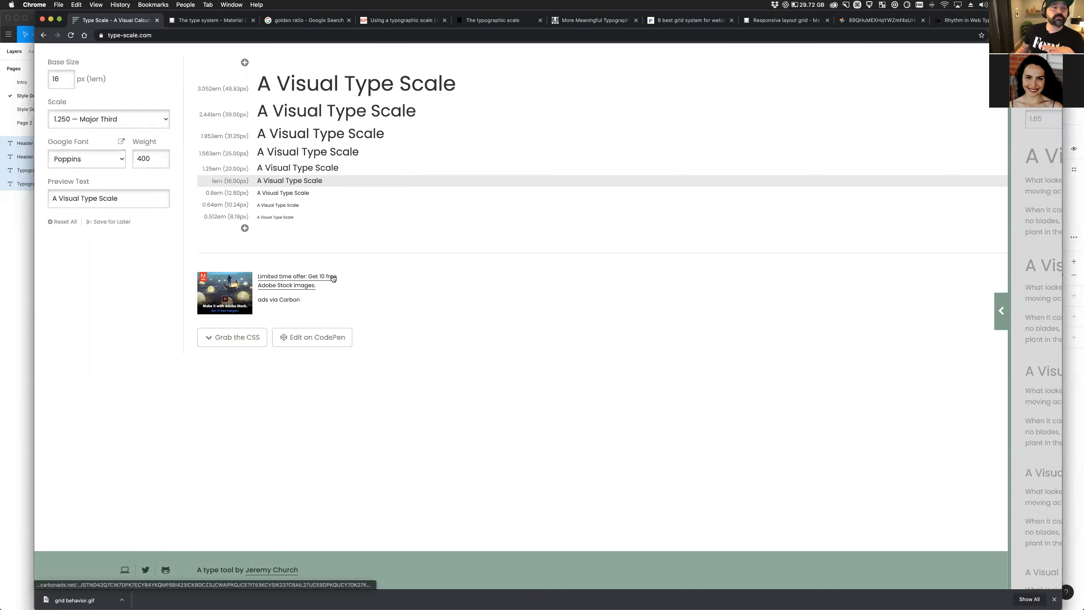
left_click(194, 23)
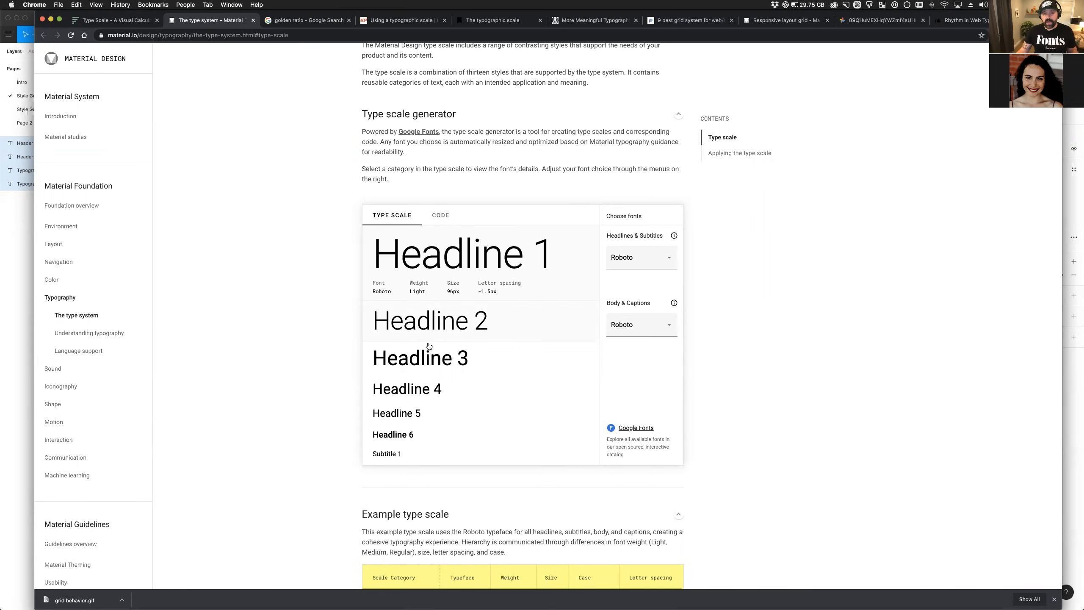
left_click(320, 22)
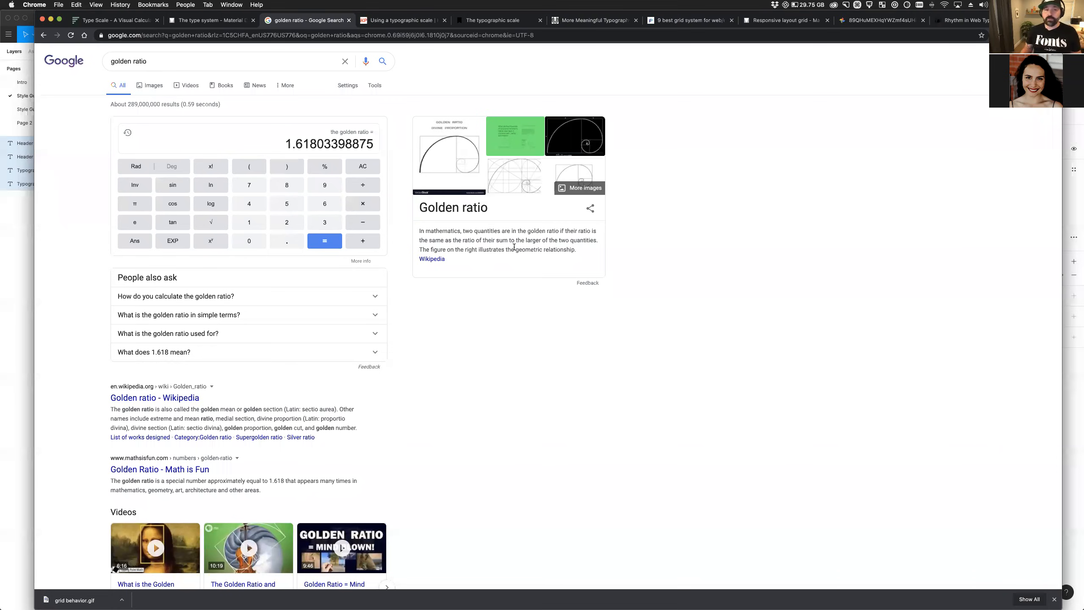
Look through the articles Using a typographic scale and The typographic scale, and select the second article's web address.
left_click(412, 20)
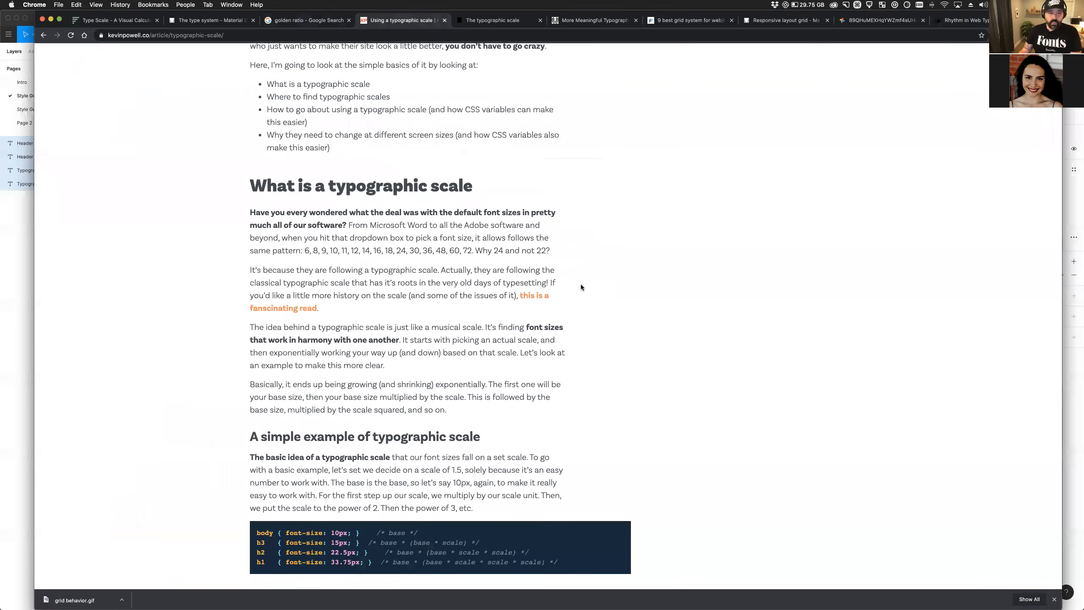
scroll(468, 300, "up", 6)
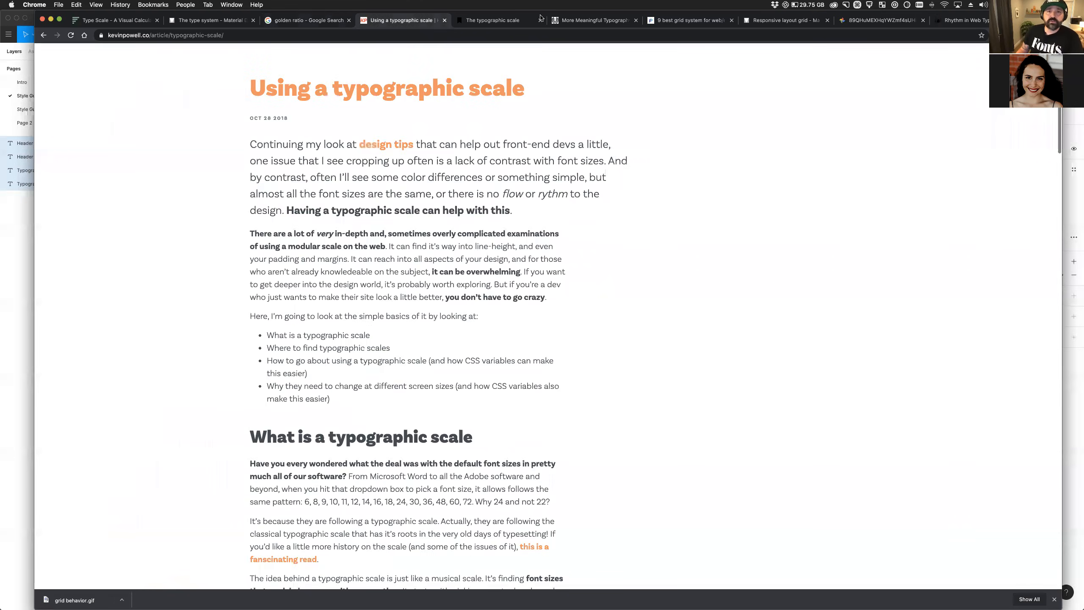
left_click(523, 20)
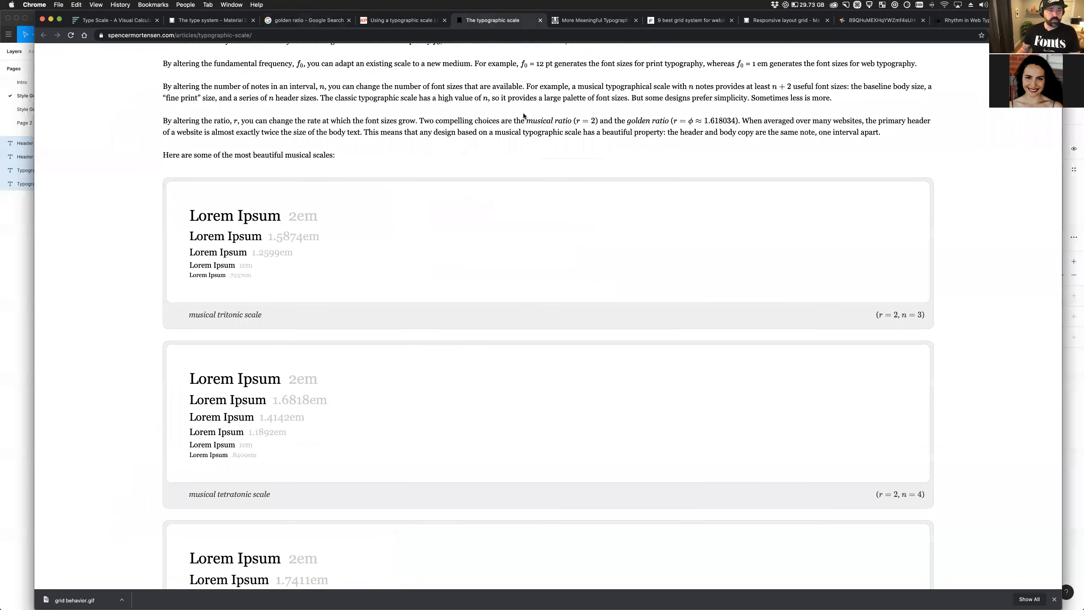
scroll(524, 114, "up", 10)
left_click(208, 36)
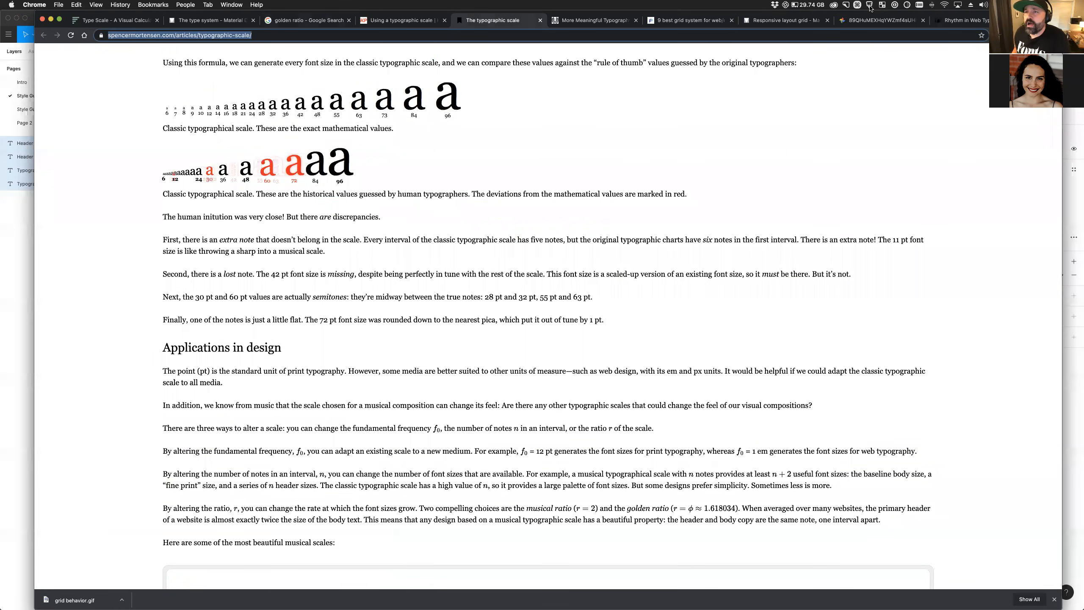
Check the keystroke display position in the Keystroke Pro preferences and close them.
left_click(856, 6)
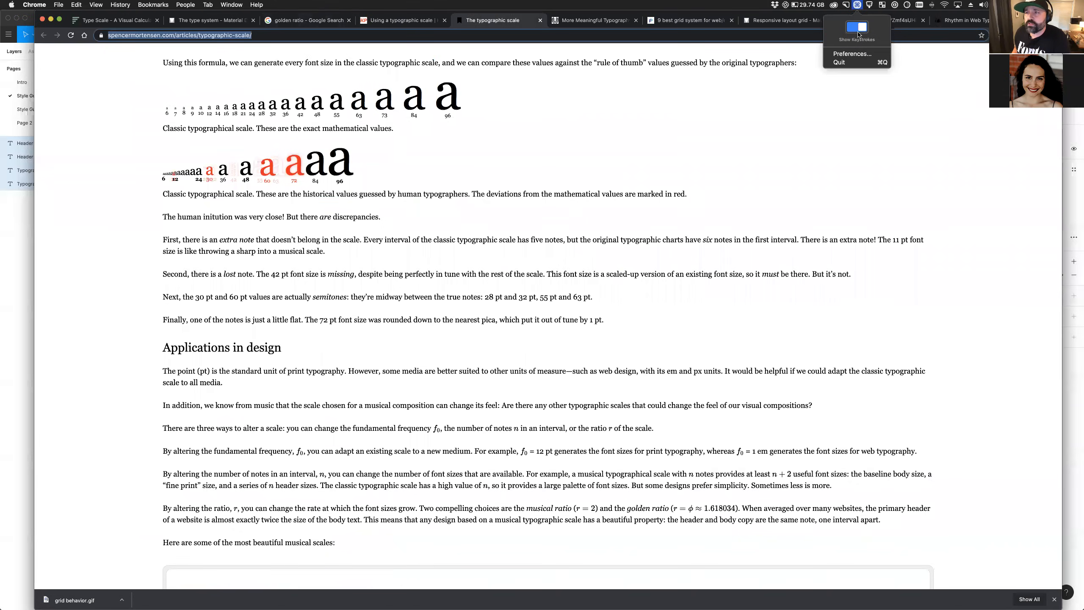
left_click(856, 53)
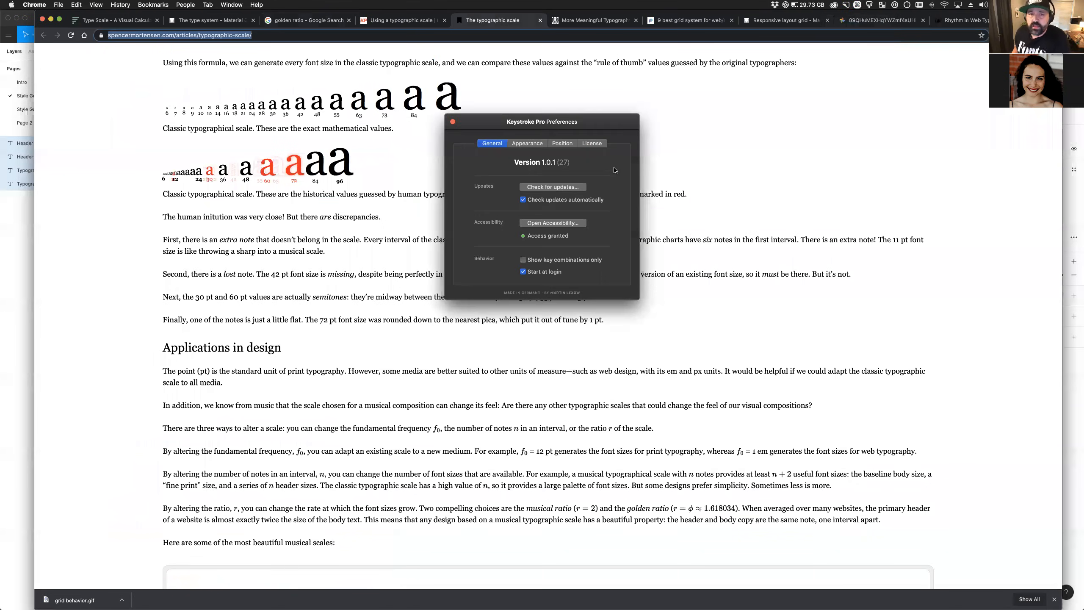
left_click(569, 145)
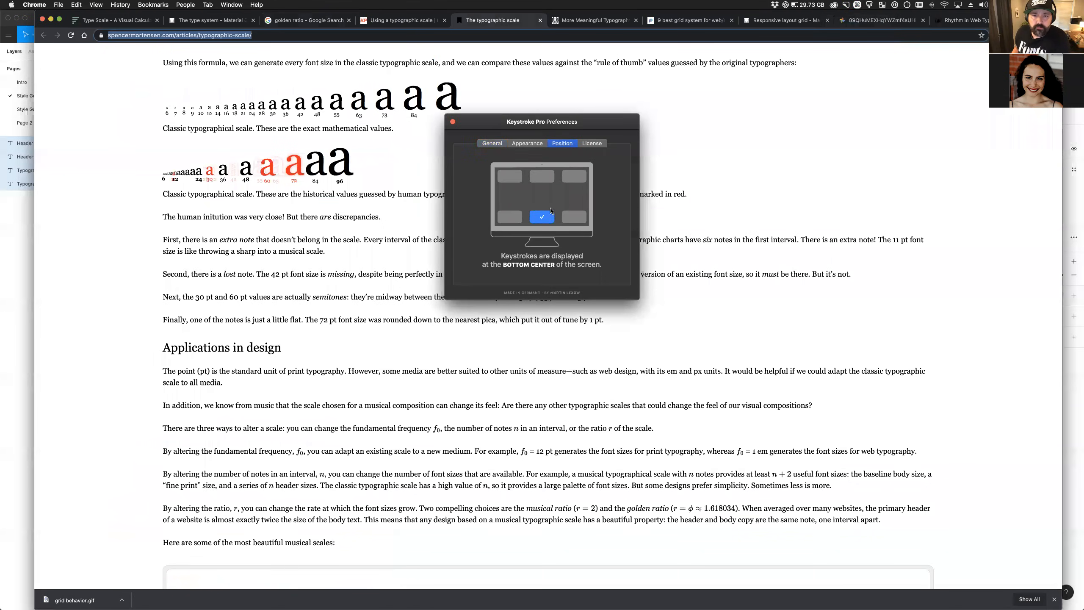
left_click(453, 122)
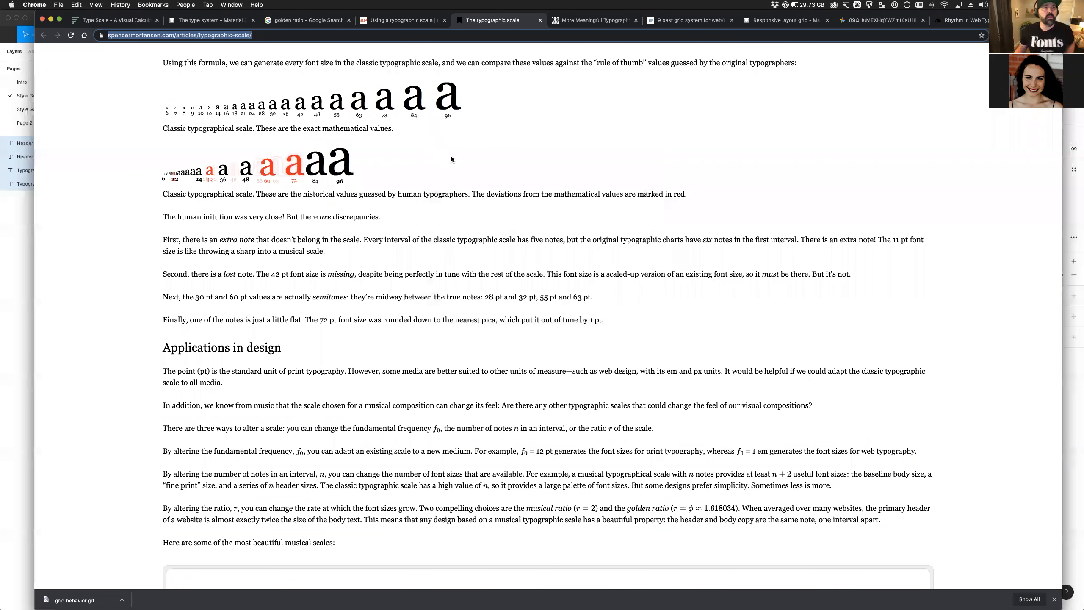
Review the classic typographic scale diagrams in The typographic scale article, highlighting the original, whitespace-free and historical-values versions.
scroll(454, 151, "up", 3)
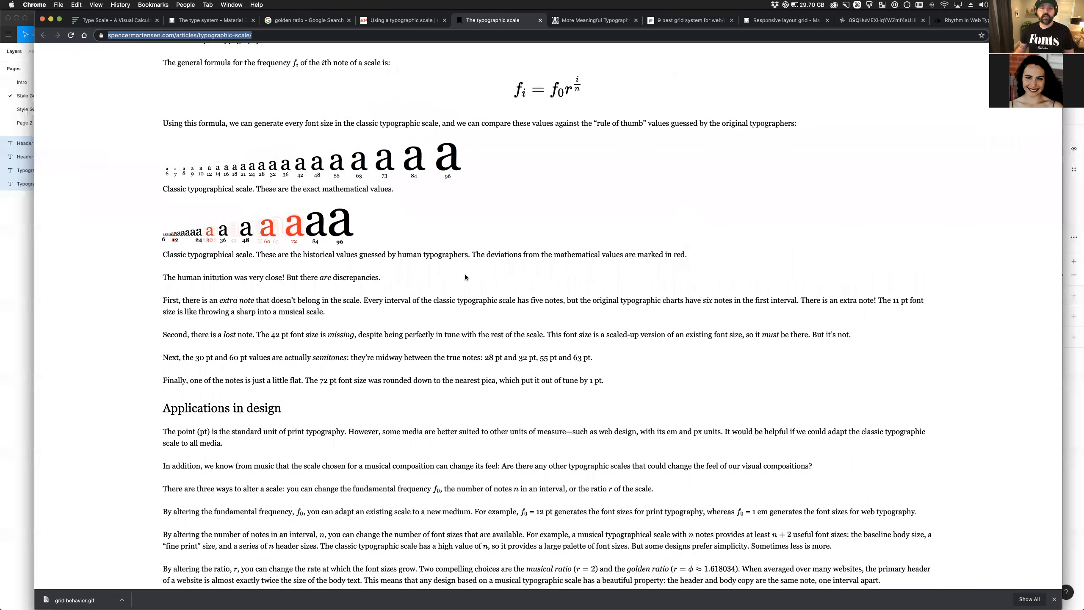
scroll(464, 273, "up", 10)
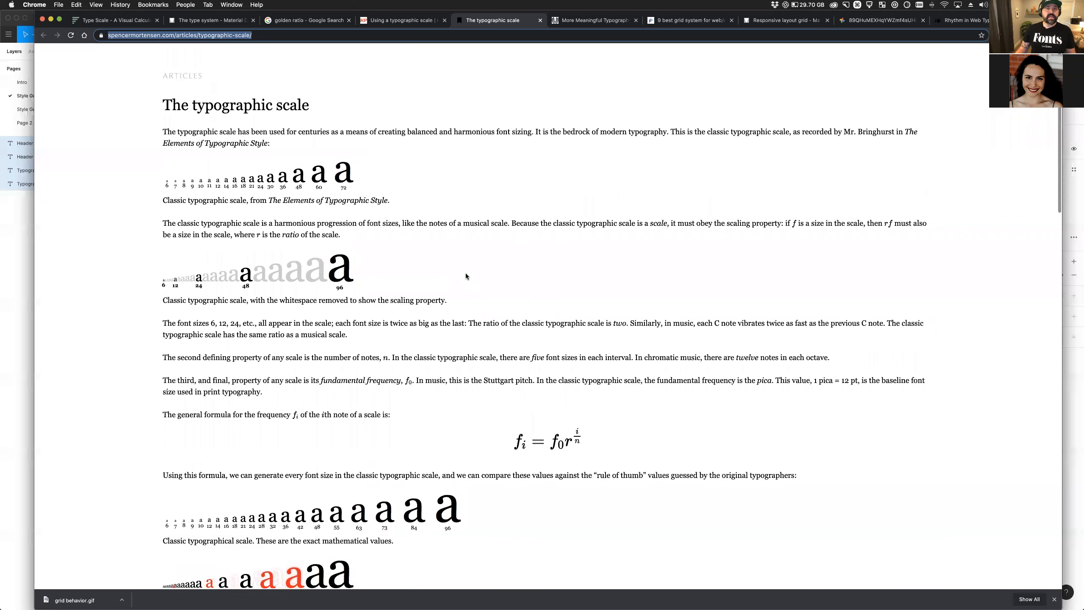
scroll(472, 268, "down", 2)
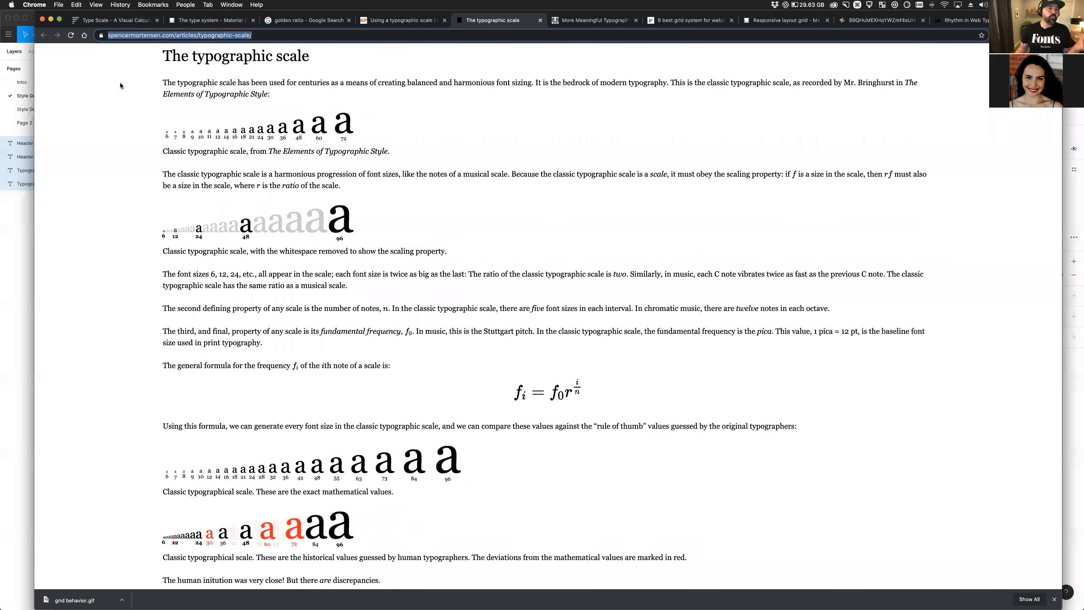
double_click(261, 94)
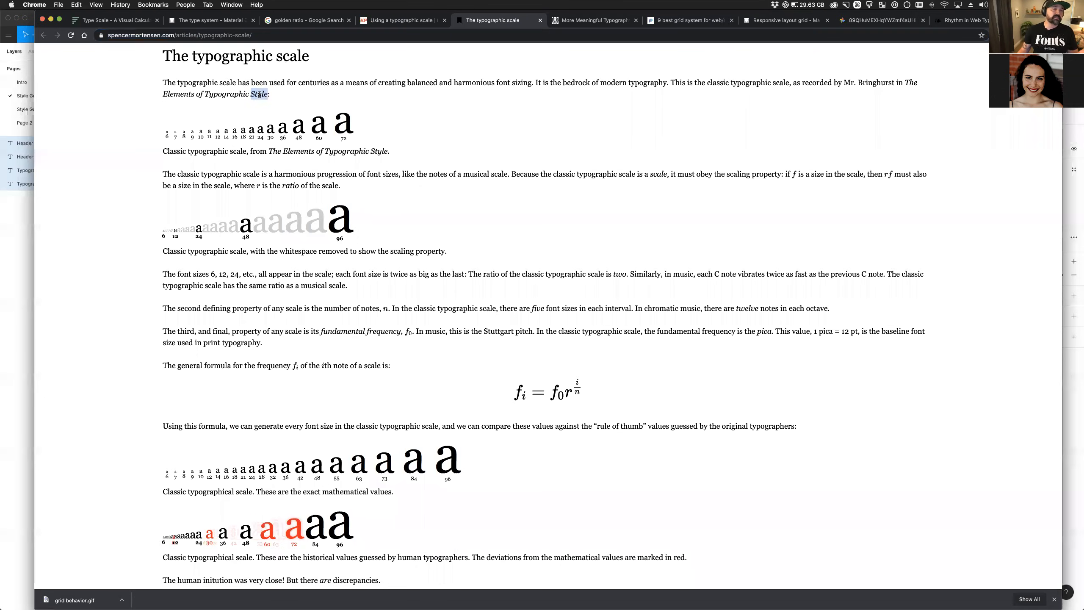
left_click(180, 129)
left_click_drag(180, 130, 348, 122)
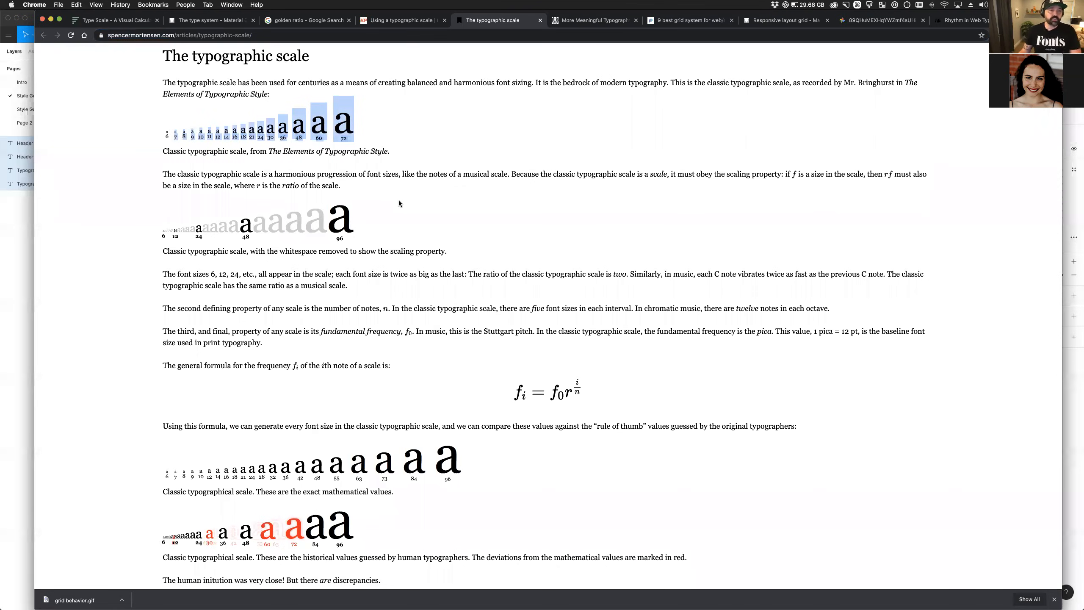
scroll(400, 213, "down", 3)
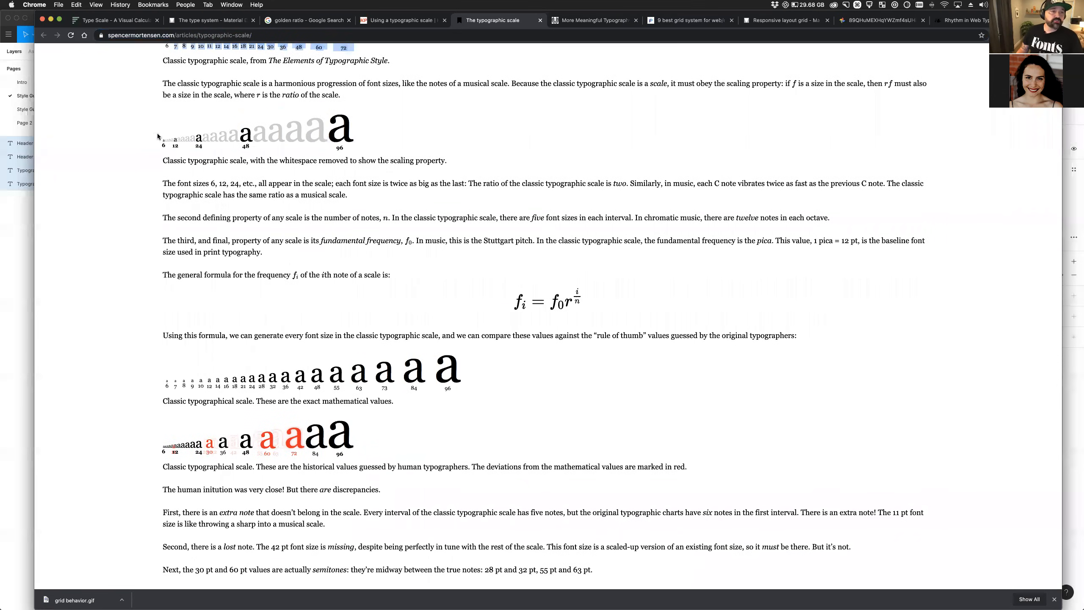
left_click_drag(157, 136, 430, 152)
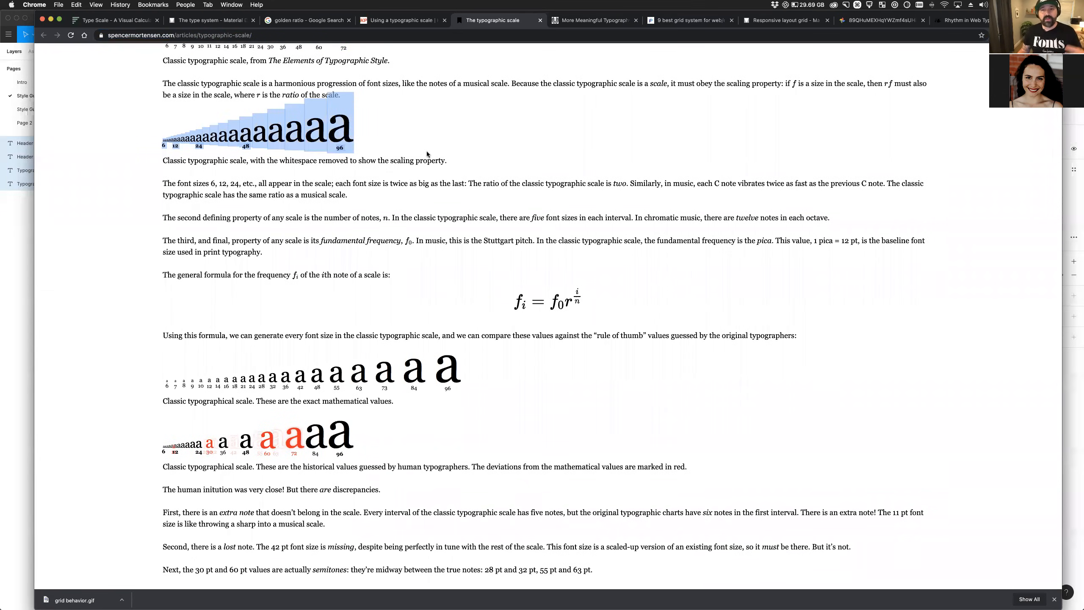
scroll(439, 149, "down", 4)
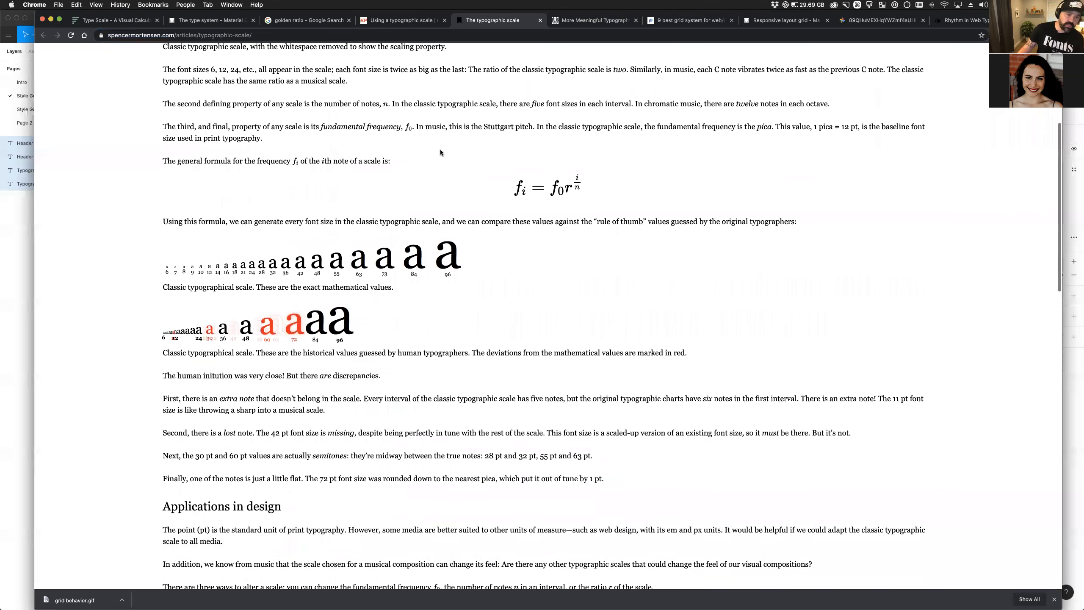
scroll(440, 149, "down", 3)
left_click_drag(158, 253, 374, 243)
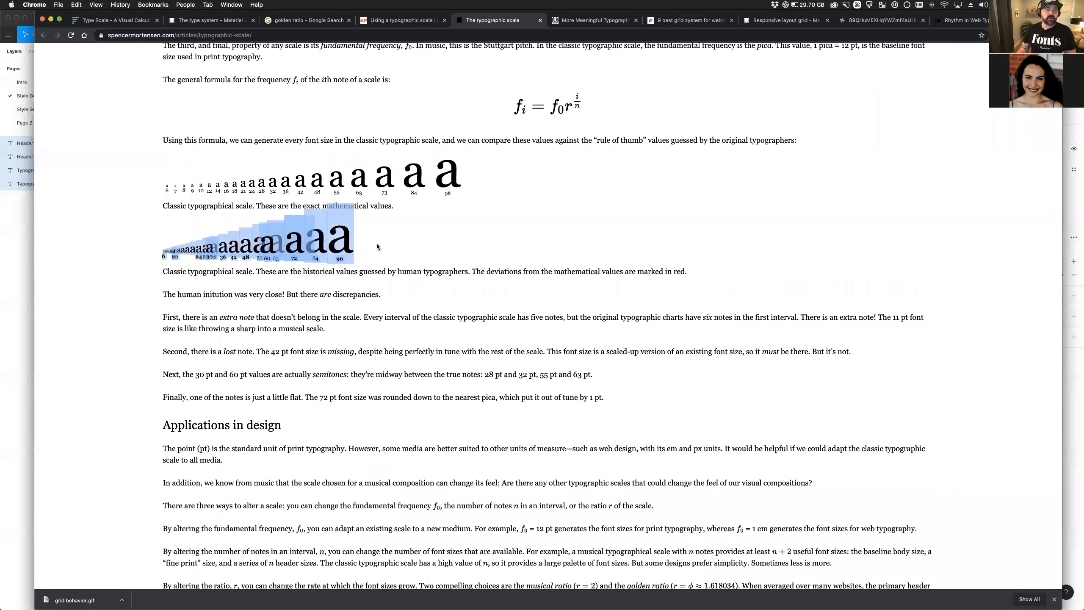
Examine the article's musical scale examples, highlighting the musical tritonic scale caption and comparing it with the tetratonic and pentatonic scales.
scroll(377, 243, "down", 15)
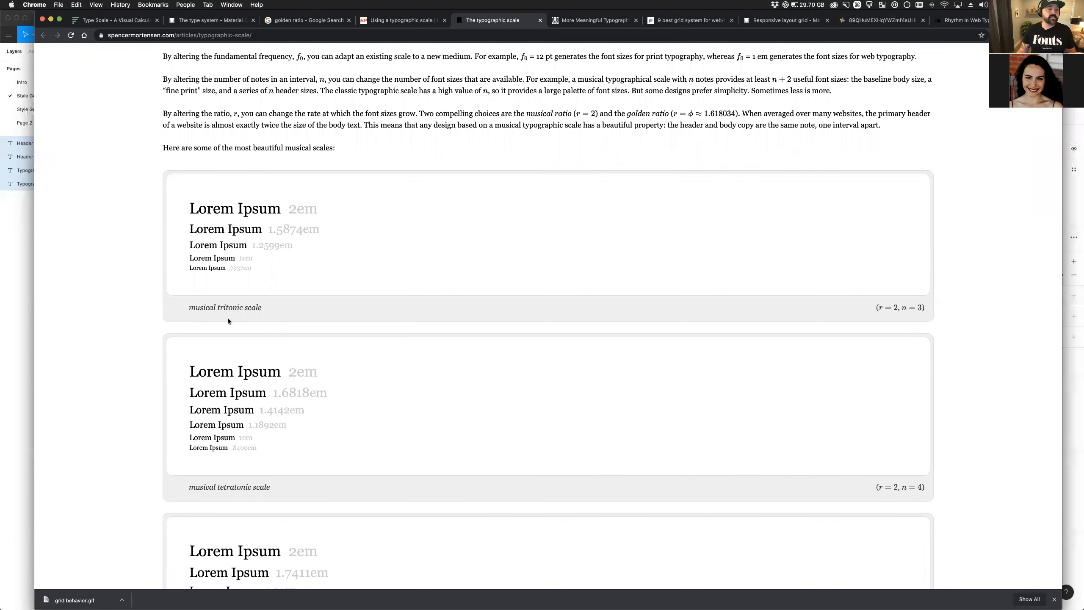
scroll(234, 314, "down", 1)
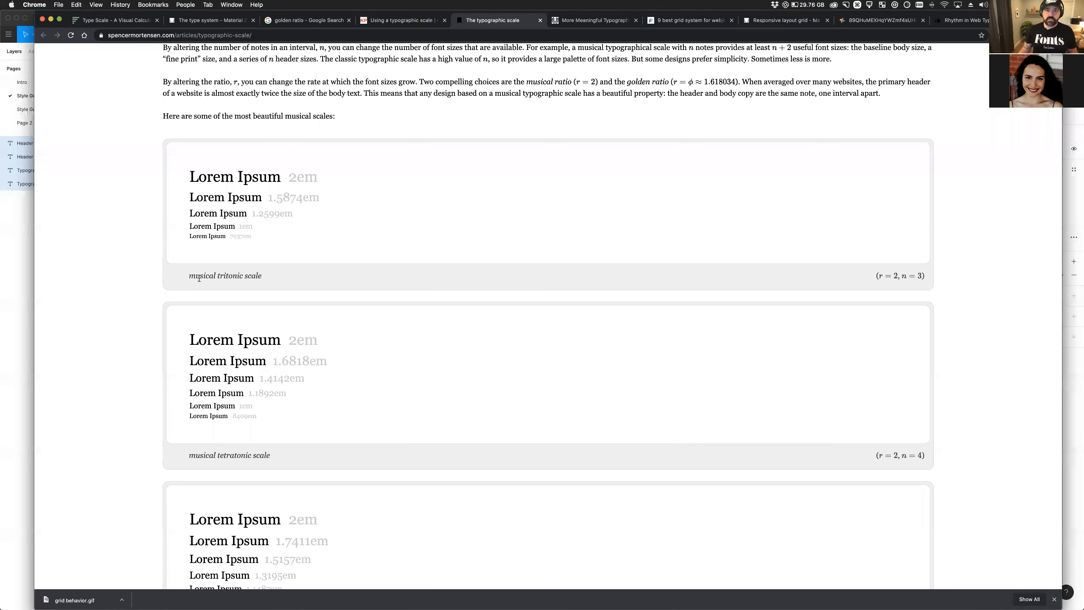
left_click_drag(197, 277, 269, 278)
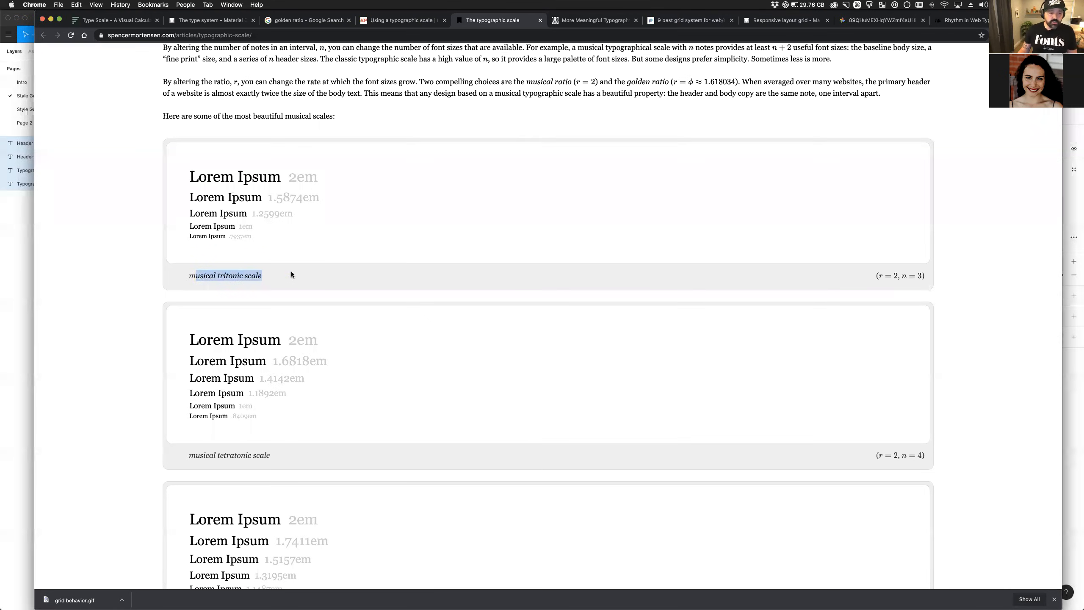
scroll(293, 274, "down", 3)
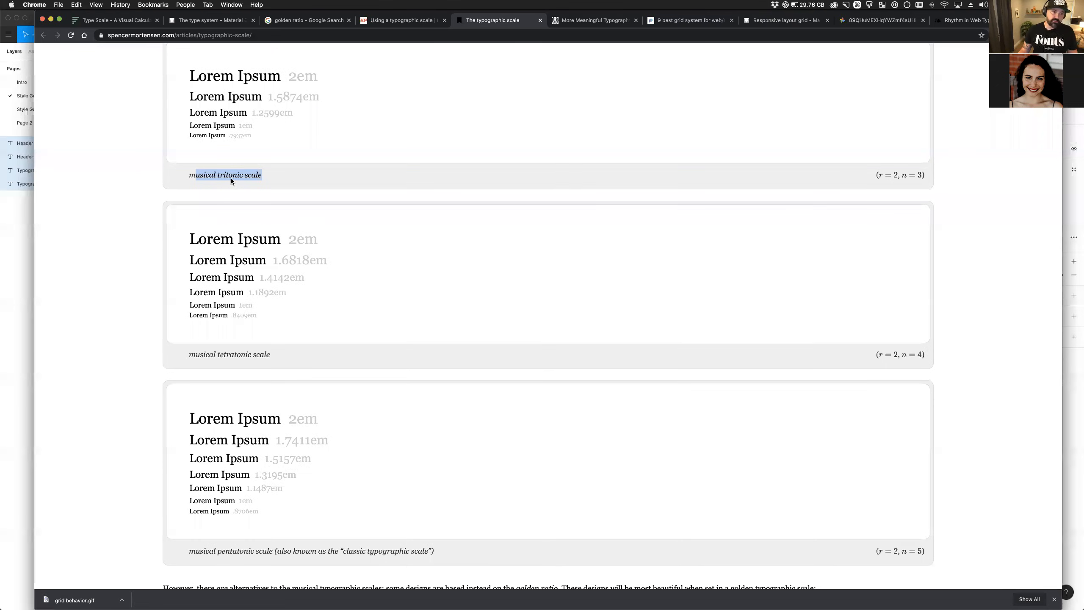
scroll(300, 371, "down", 2)
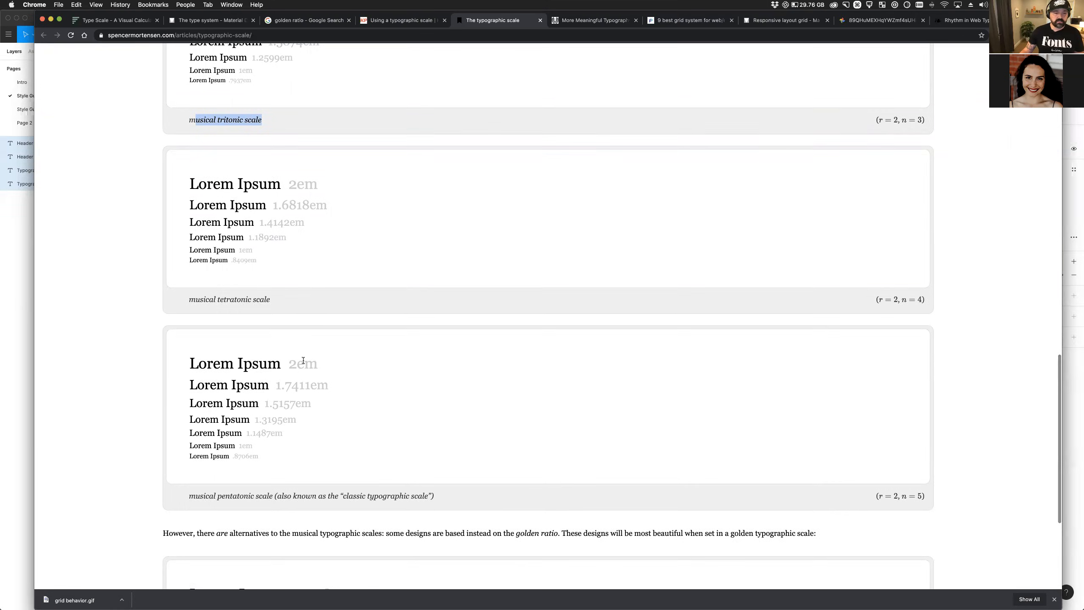
Examine the golden ratio example at the article's end and highlight its golden ditonic scale caption.
scroll(304, 361, "down", 3)
scroll(304, 362, "down", 3)
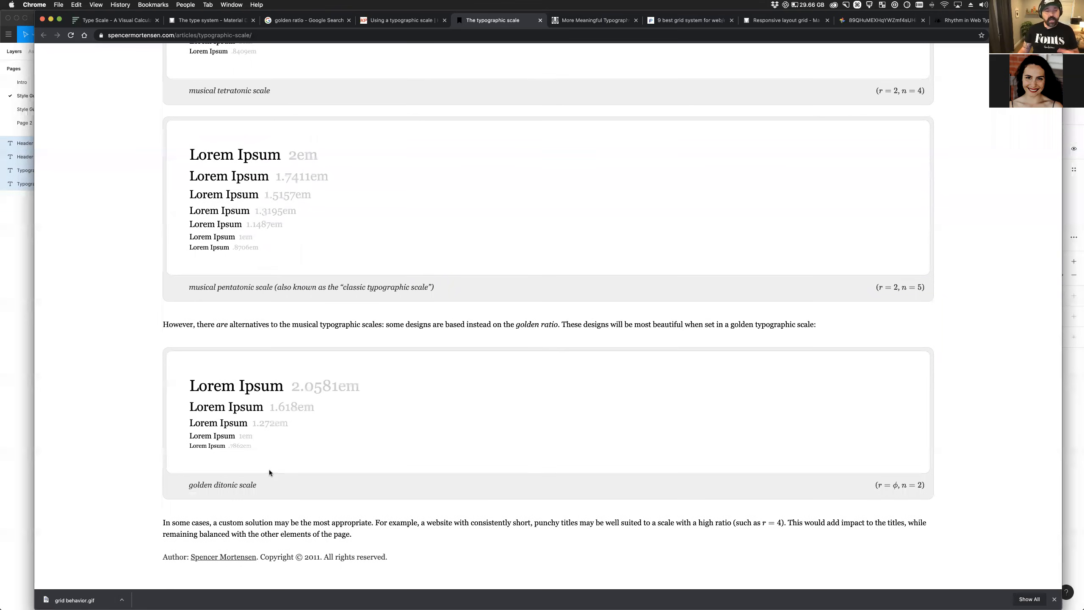
left_click_drag(191, 486, 283, 483)
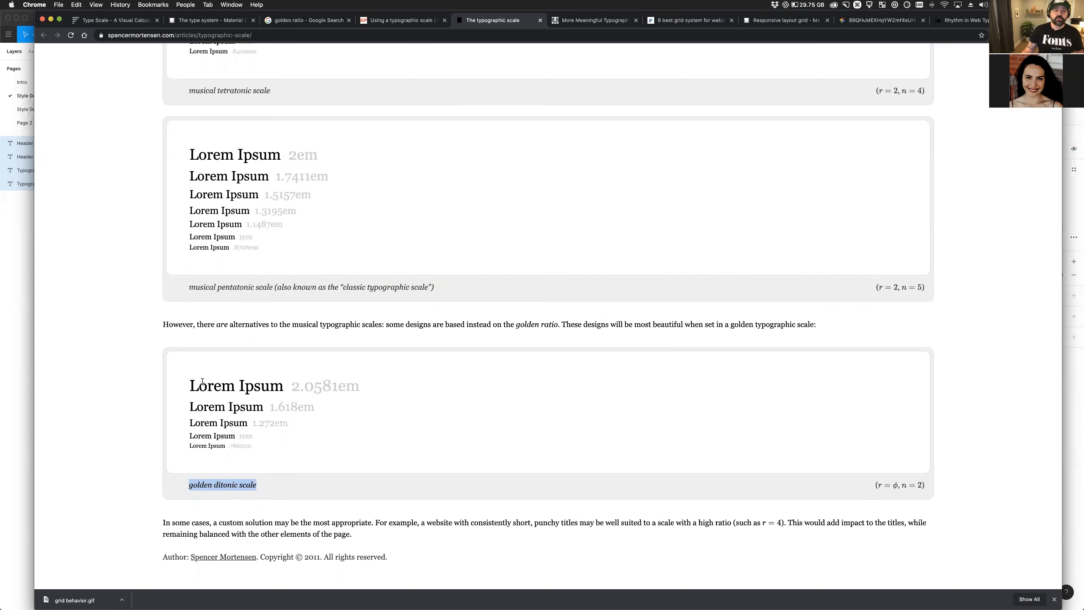
left_click_drag(188, 378, 276, 449)
left_click(278, 453)
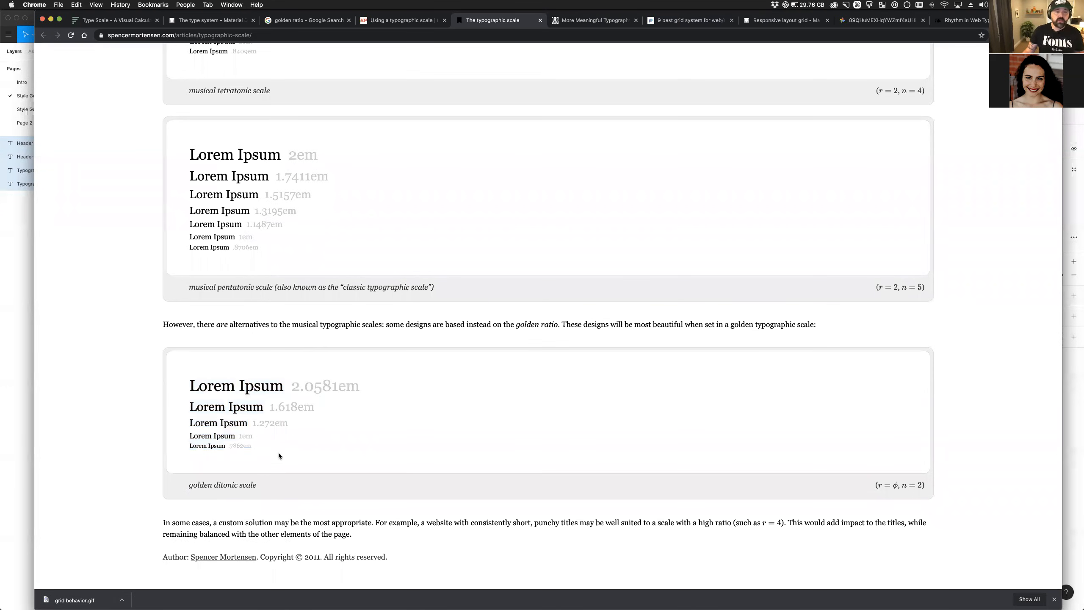
scroll(280, 452, "up", 3)
scroll(256, 466, "down", 3)
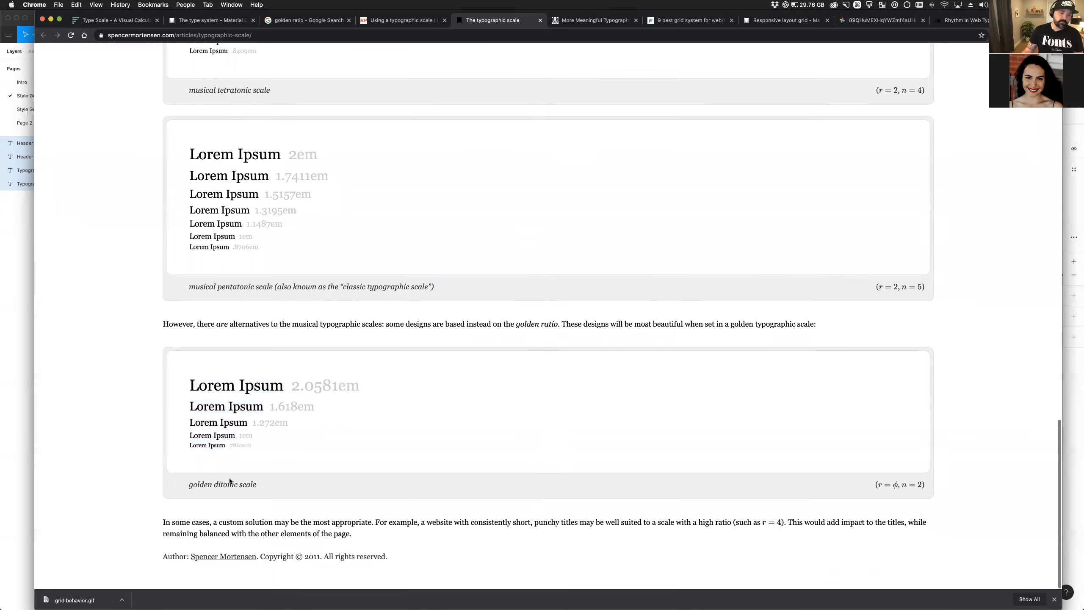
left_click_drag(183, 484, 273, 492)
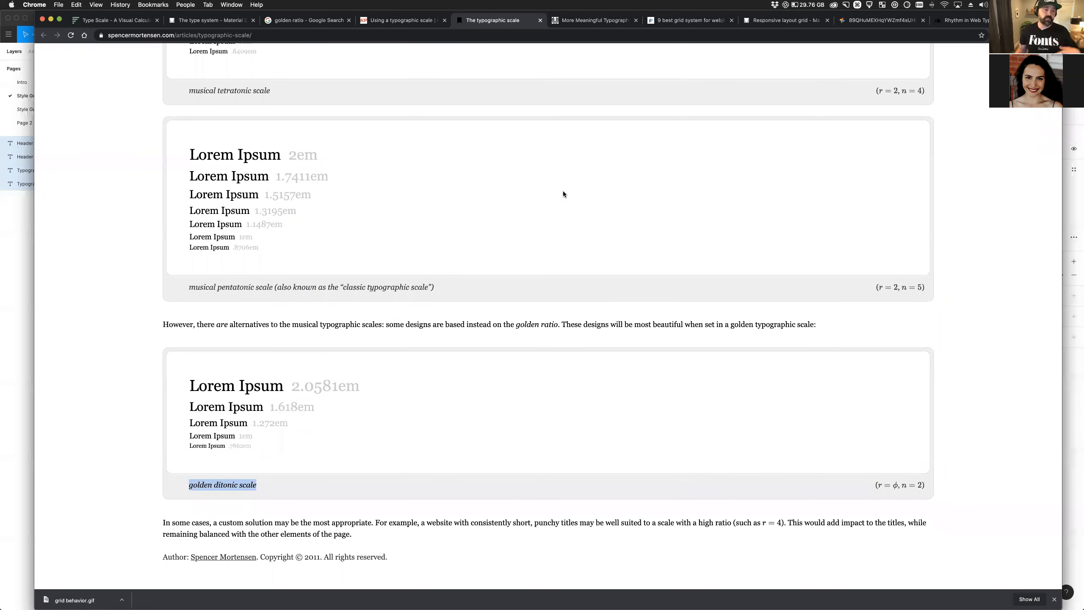
Open the More Meaningful Typography article, select its web address, and read through its sections on modular scales for web design.
left_click(594, 21)
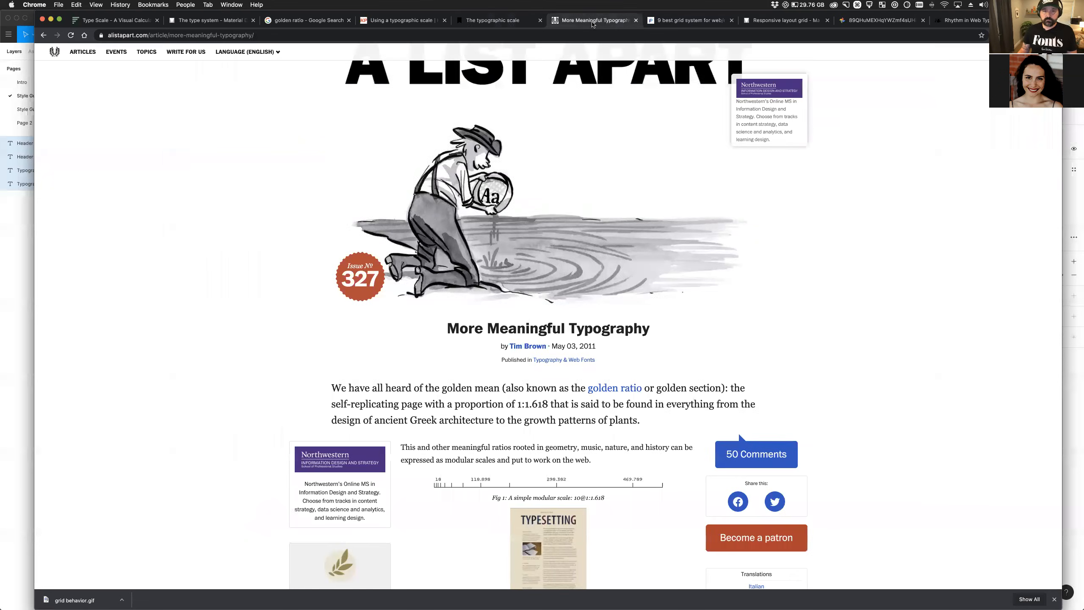
left_click(500, 36)
key("super+v")
key("Return")
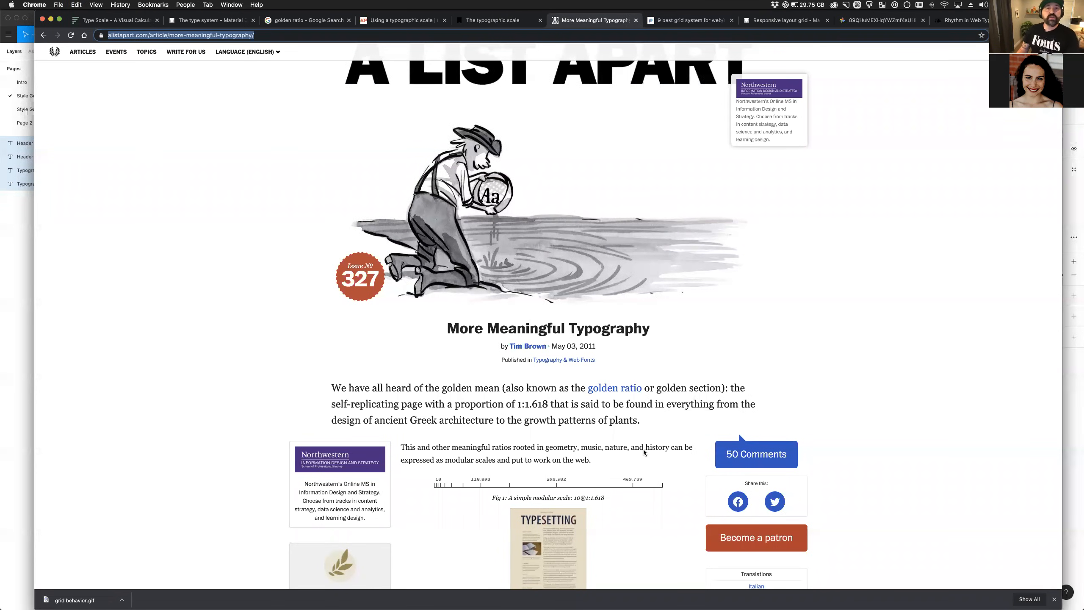
scroll(643, 449, "down", 12)
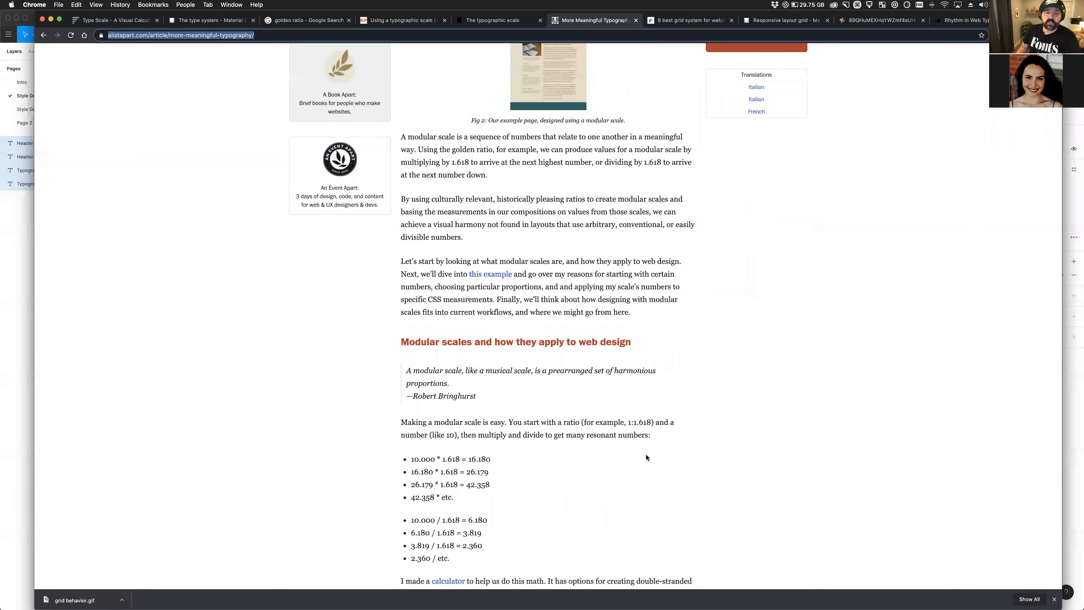
scroll(646, 457, "down", 4)
scroll(584, 440, "up", 6)
scroll(584, 442, "up", 3)
scroll(593, 443, "down", 10)
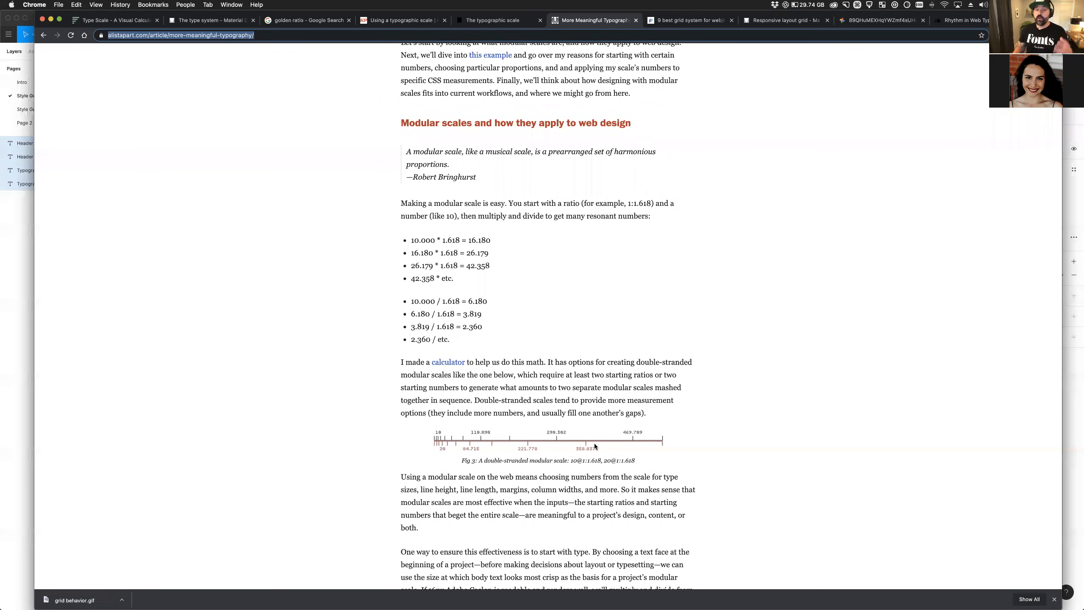
scroll(603, 431, "down", 8)
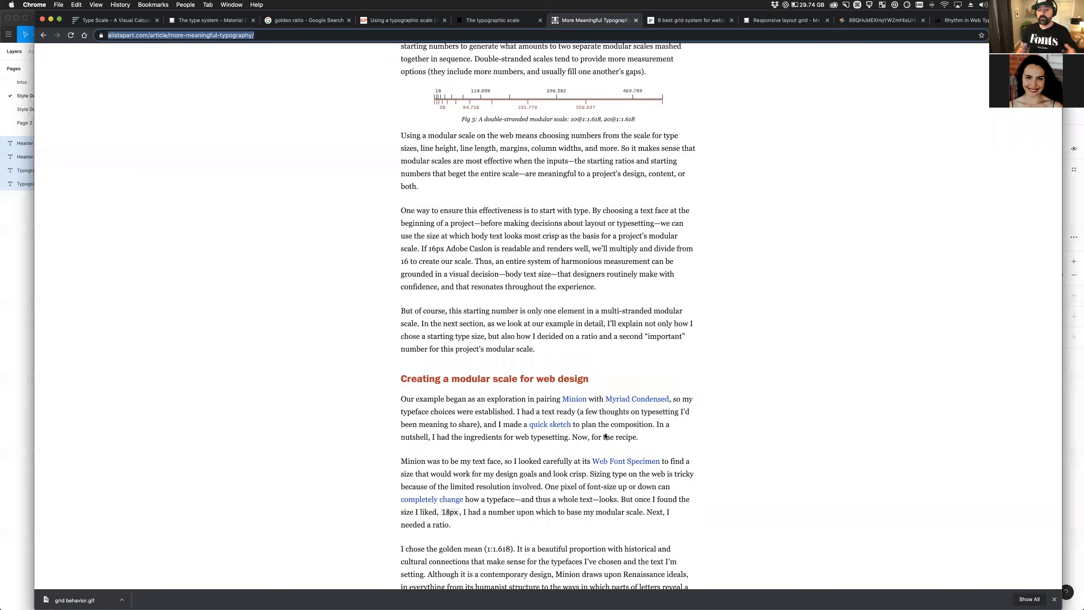
scroll(606, 436, "down", 7)
scroll(567, 431, "down", 7)
scroll(570, 435, "down", 3)
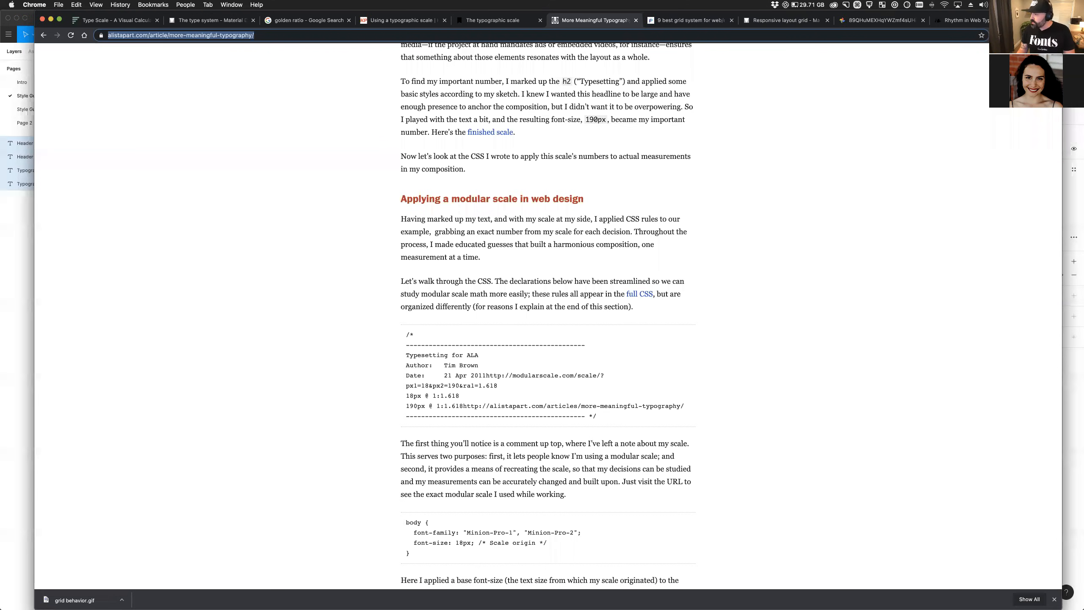
Copy the web addresses of the More Meaningful Typography and The typographic scale articles for sharing.
left_click(308, 35)
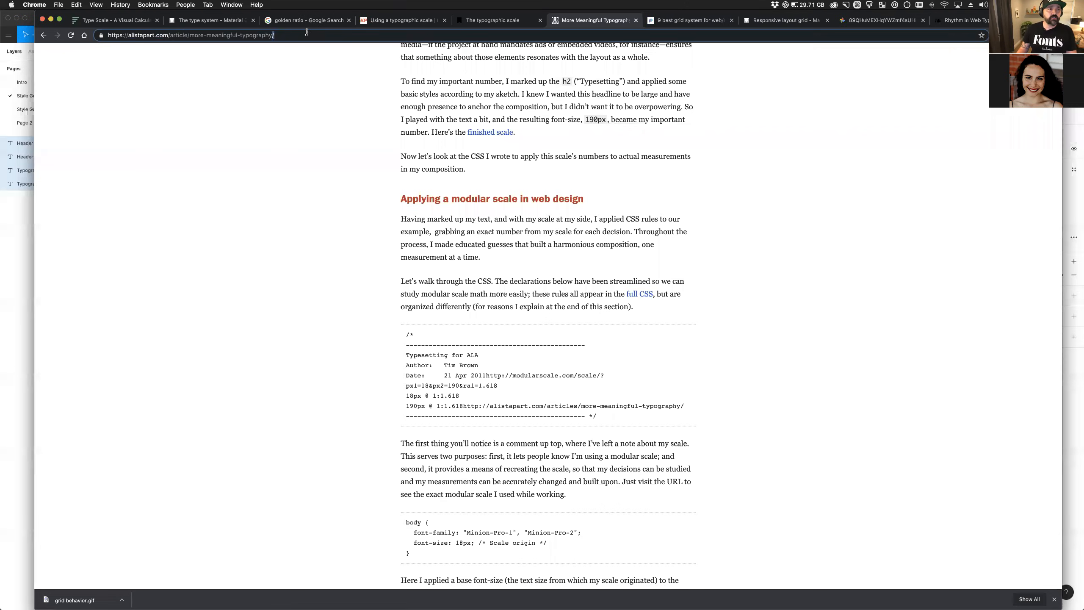
key("cmd+c")
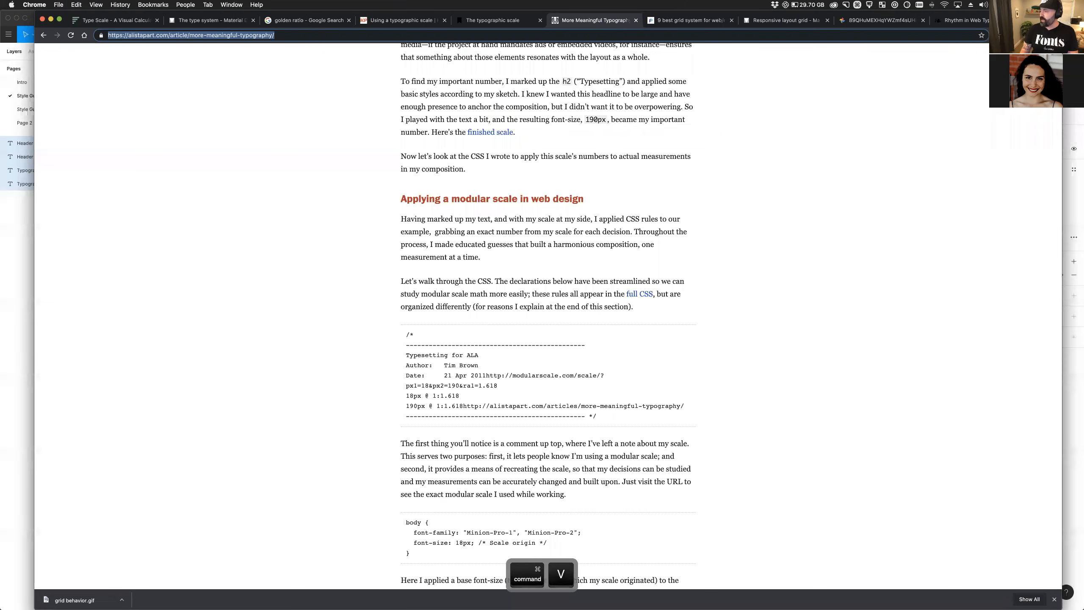
key("Return")
left_click(481, 23)
key("super+l")
key("super+c")
key("super+v")
key("Return")
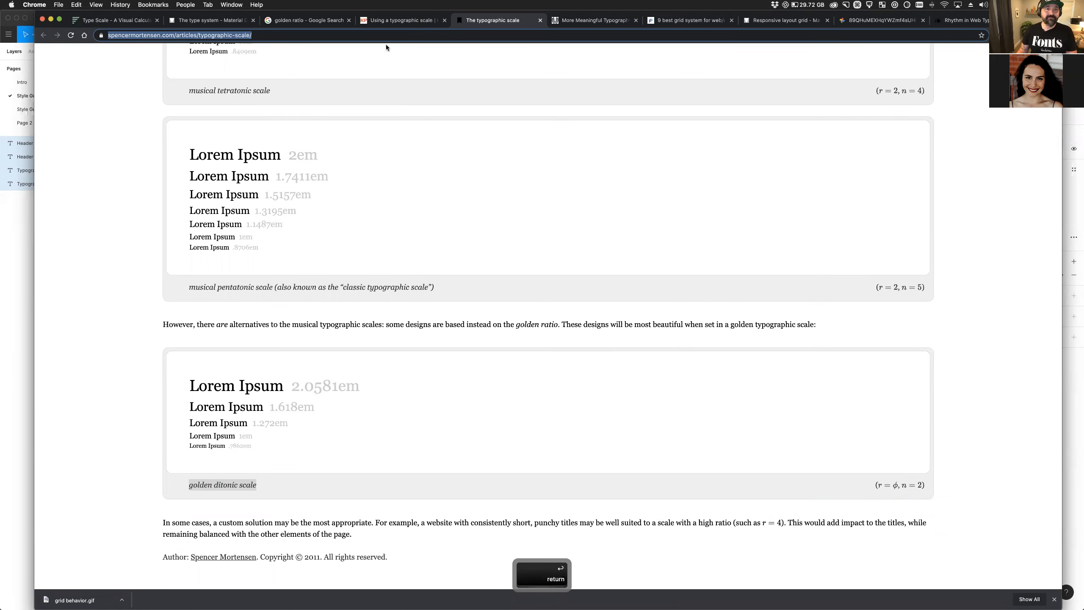
Copy the web address of Material Design's type system page for sharing.
left_click(401, 20)
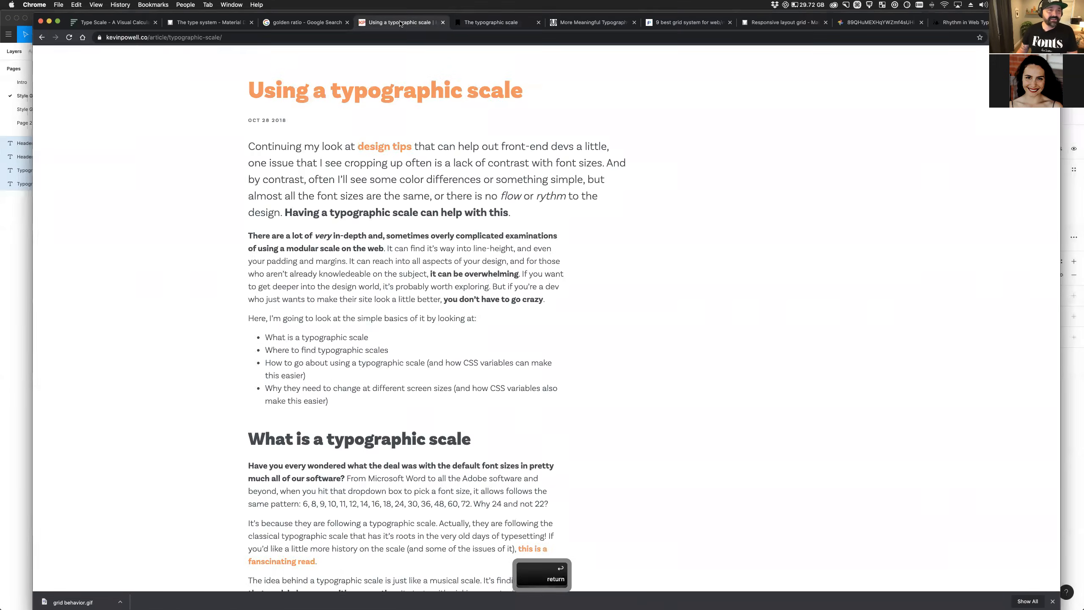
left_click(136, 27)
left_click(183, 25)
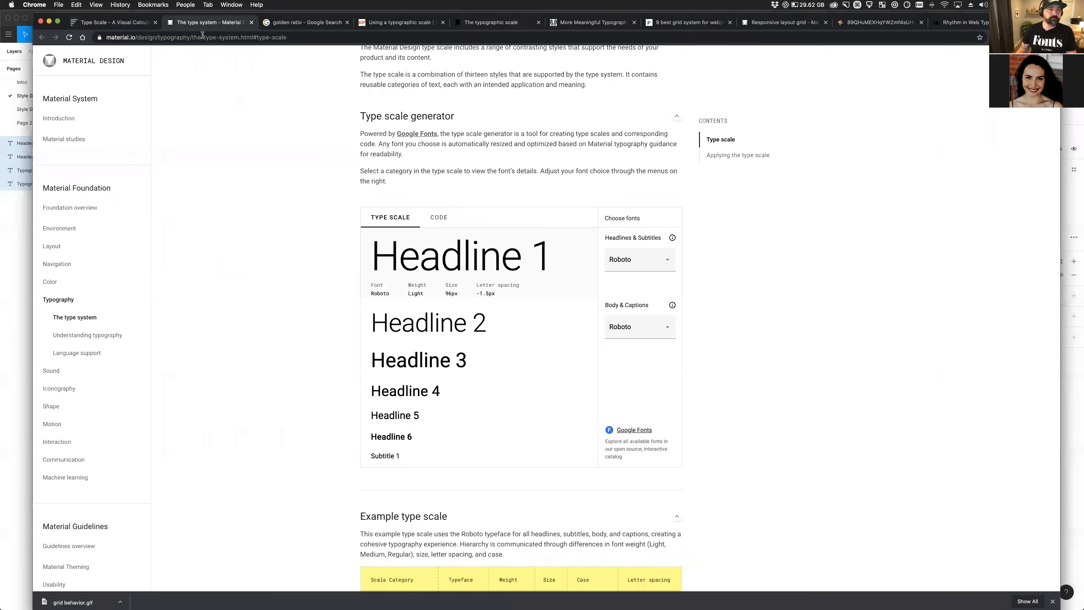
left_click(202, 37)
key("super+c")
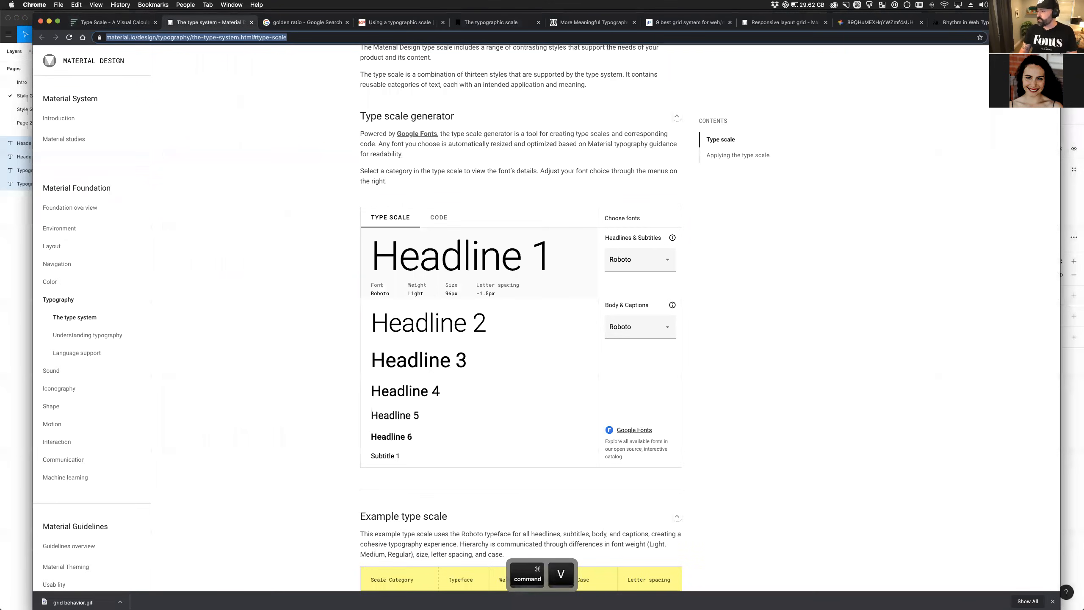
key("Return")
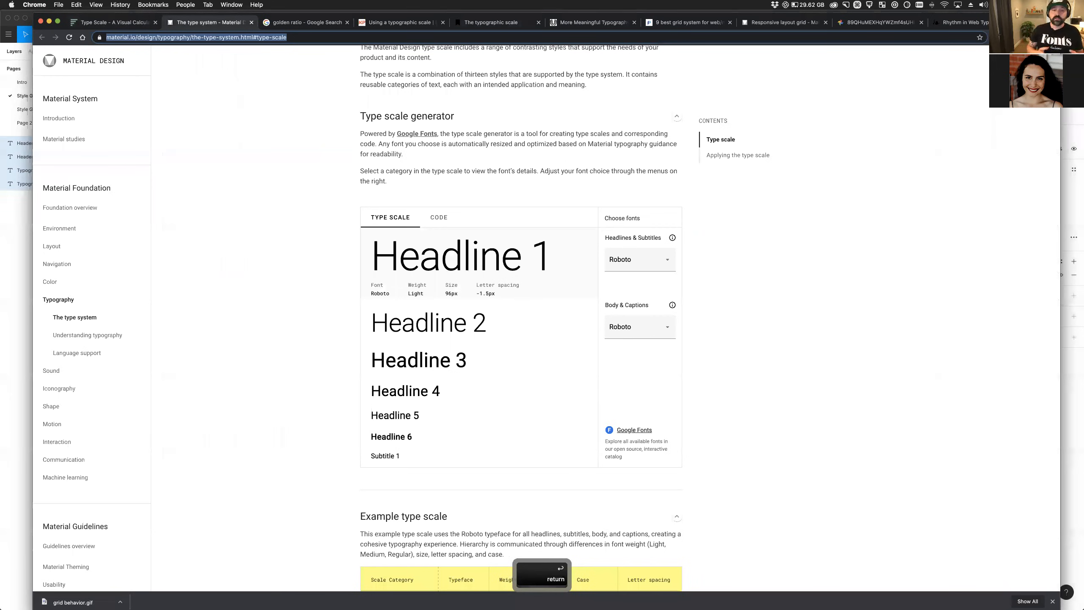
left_click(883, 292)
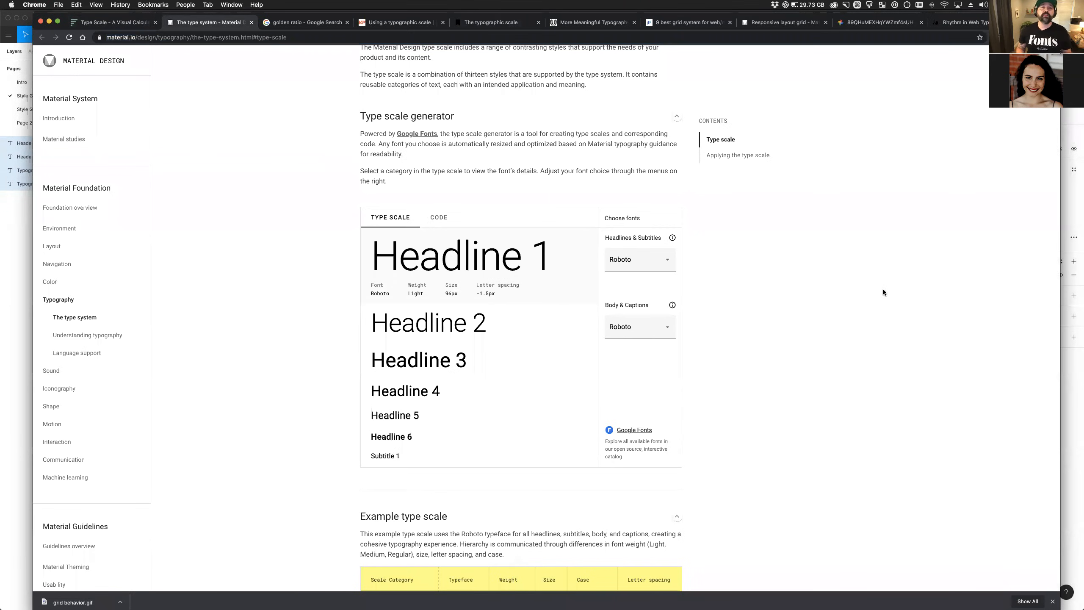
Return to the More Meaningful Typography article and look over its section on applying a modular scale in web design.
left_click(589, 26)
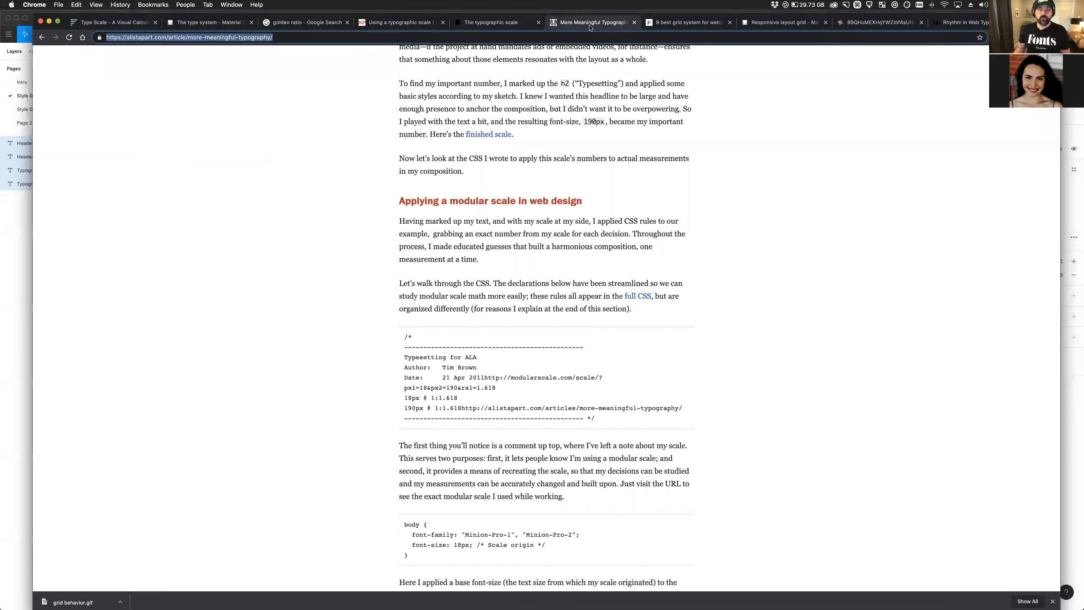
scroll(685, 298, "down", 2)
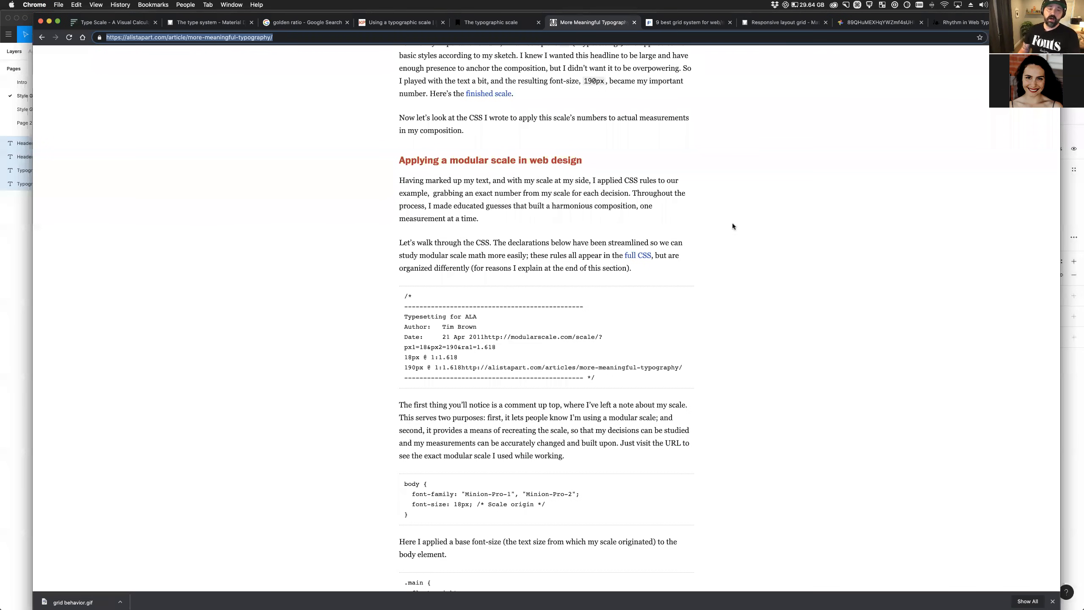
Read the CSS walkthrough in the More Meaningful Typography article and open the article on the 9 best grid systems.
scroll(696, 242, "down", 15)
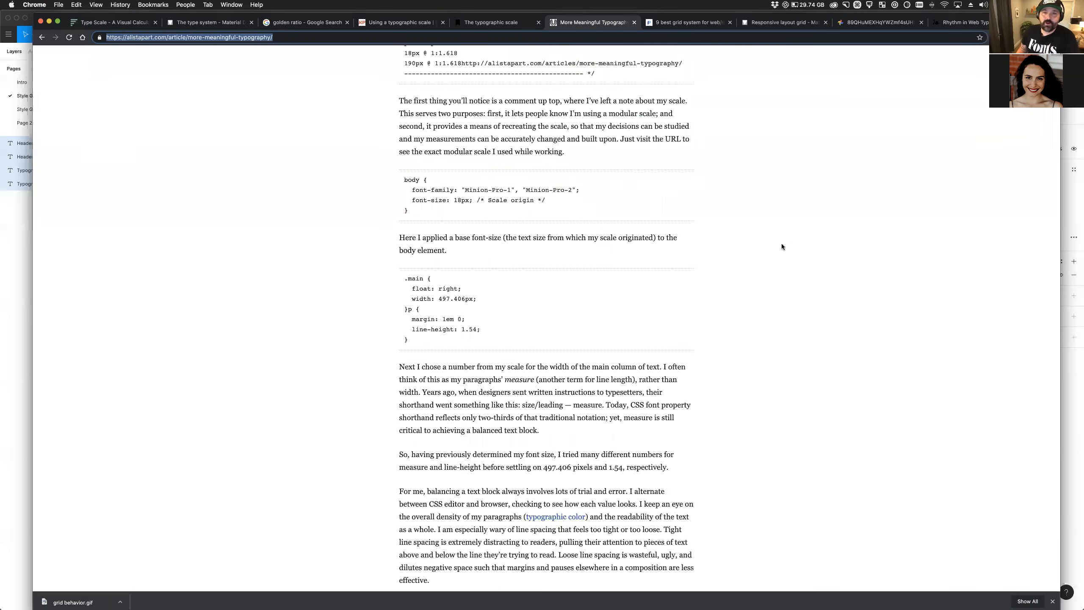
scroll(667, 269, "down", 3)
scroll(664, 262, "down", 4)
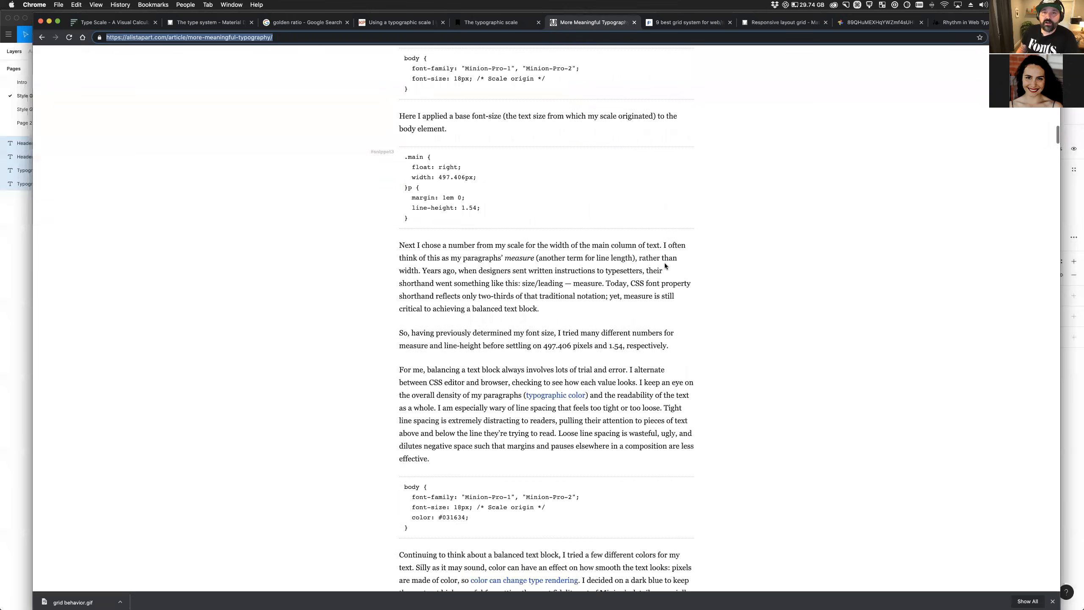
scroll(670, 259, "down", 3)
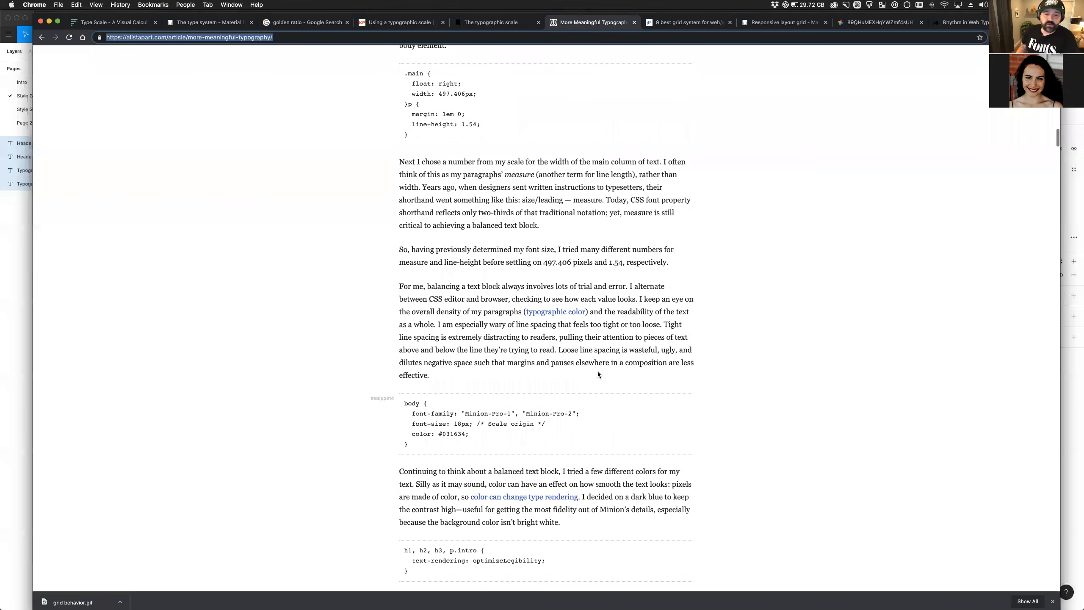
left_click(683, 24)
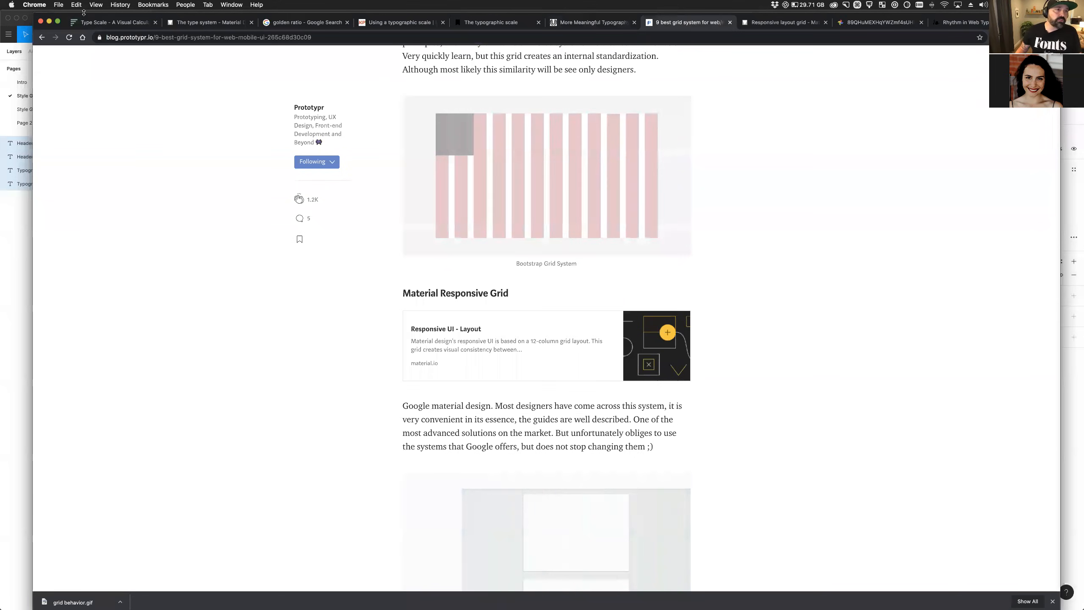
Minimize the browser to return to Figma and deselect the four type-scale text samples.
left_click(49, 21)
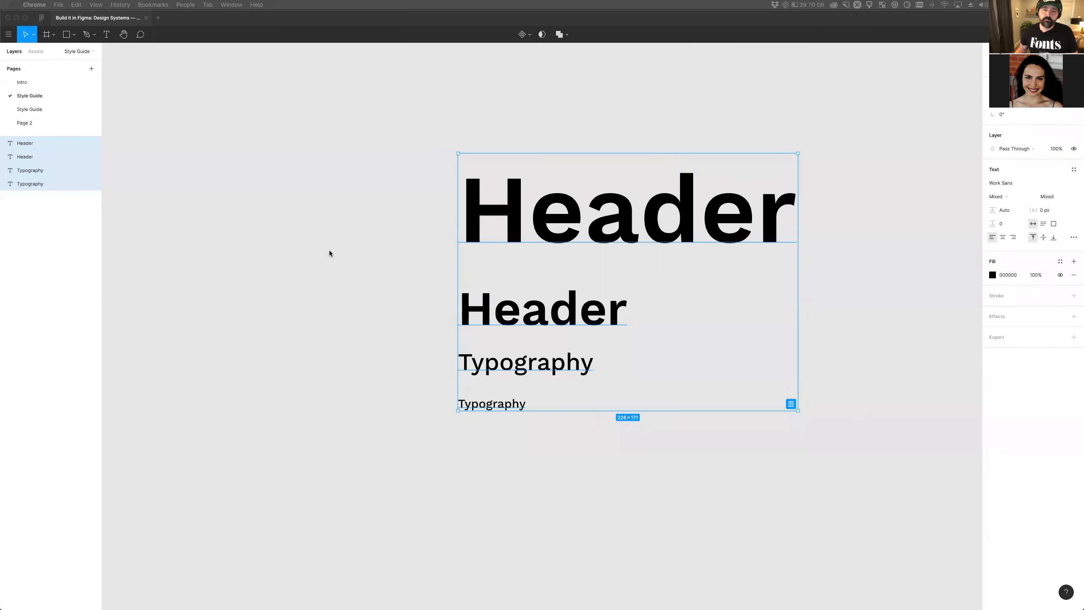
scroll(285, 333, "right", 10)
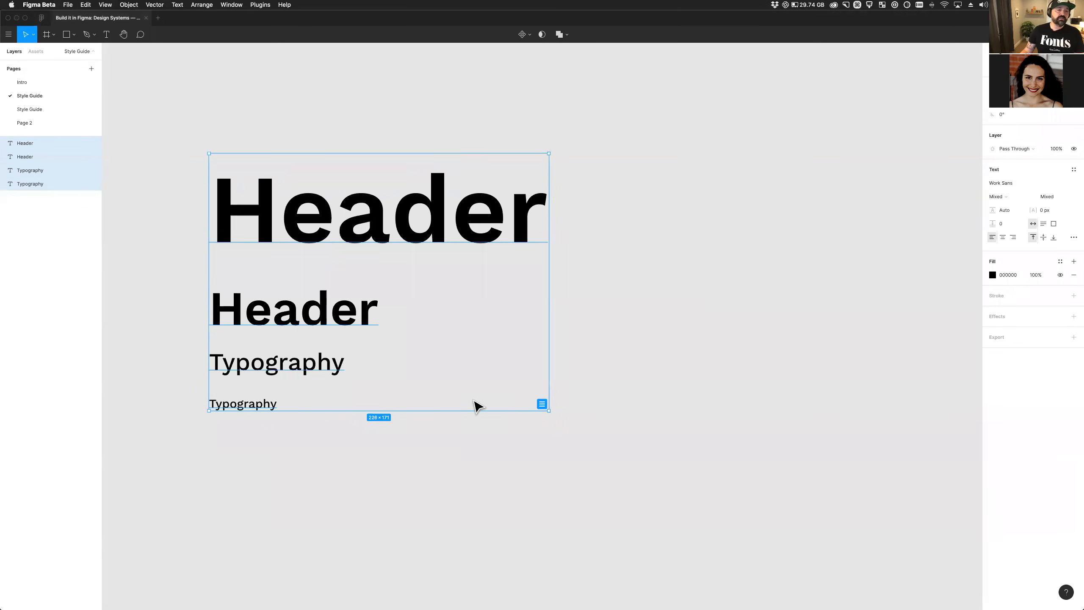
scroll(481, 405, "down", 3)
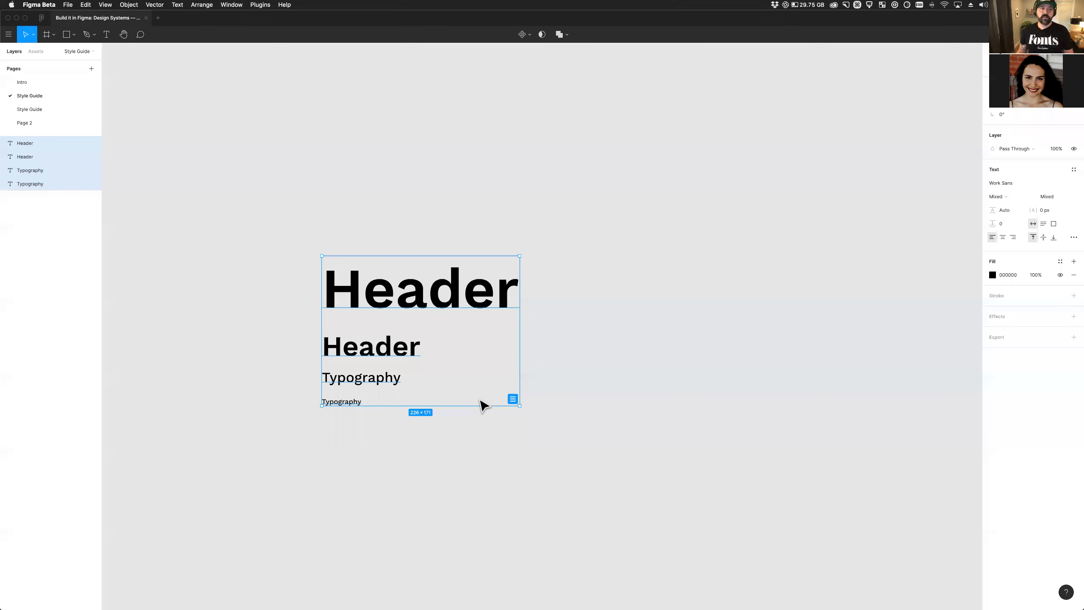
left_click(593, 342)
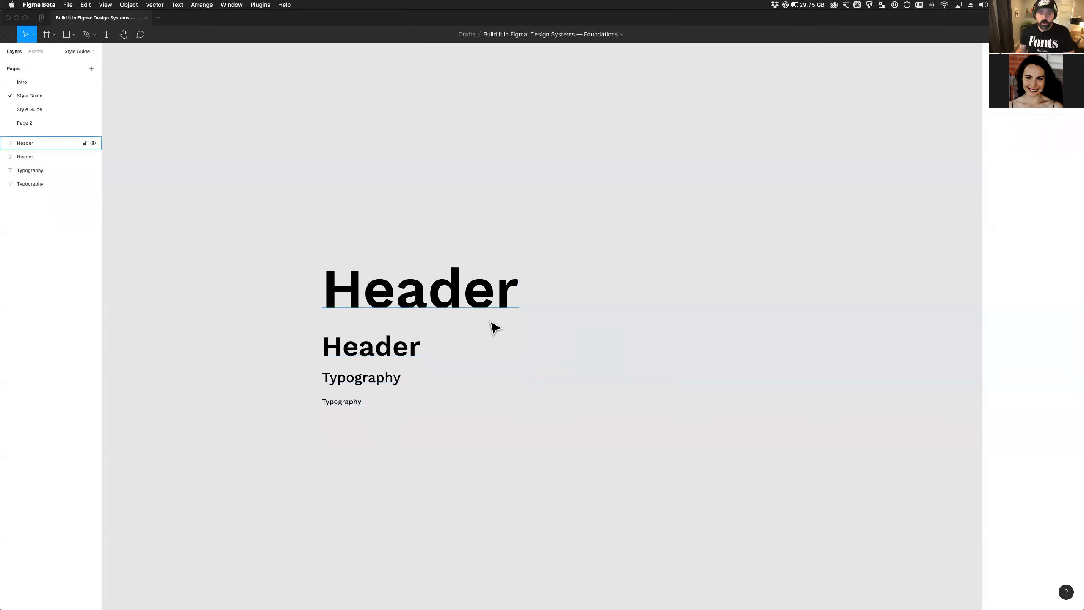
Copy the 1.61803398875 text from the second Style Guide page and paste it above the headers on the first Style Guide page.
left_click(36, 109)
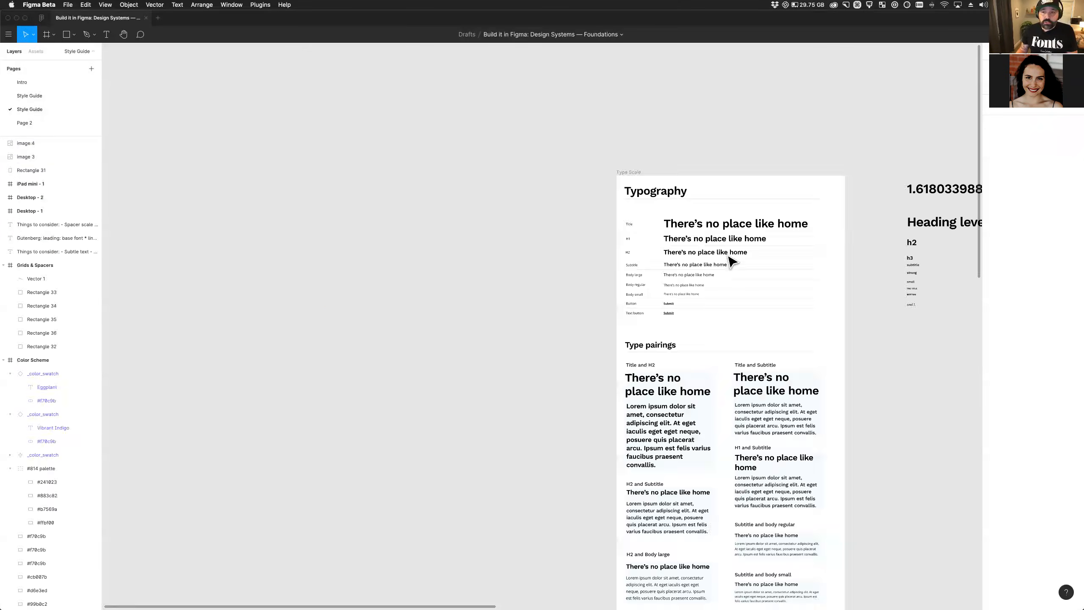
scroll(730, 261, "right", 5)
left_click(832, 190, "super")
key("super+c")
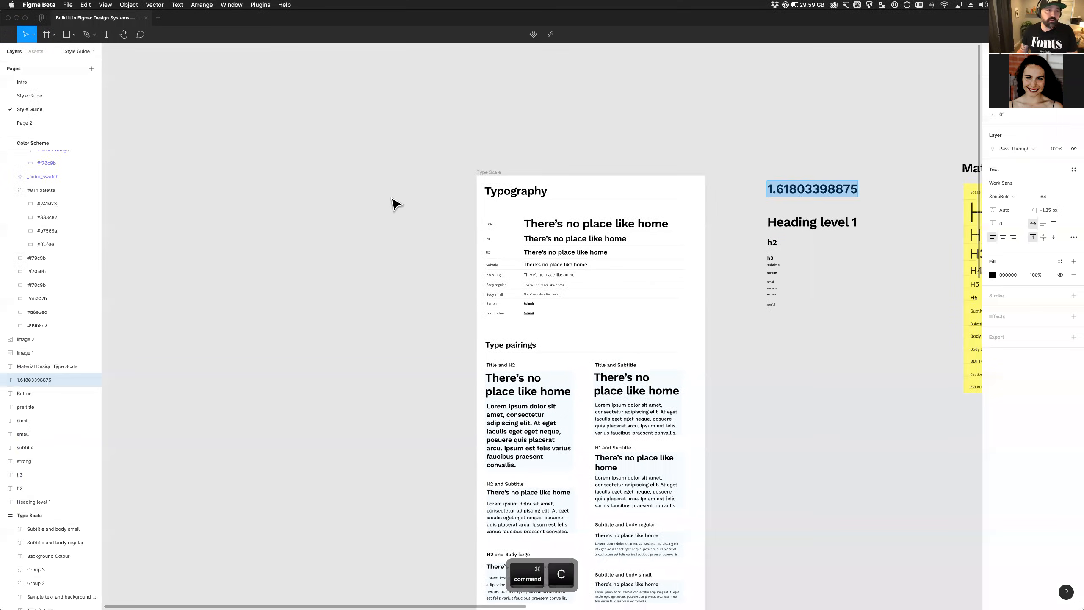
left_click(48, 96)
key("super+v")
left_click_drag(477, 320, 446, 172)
scroll(384, 188, "down", 2)
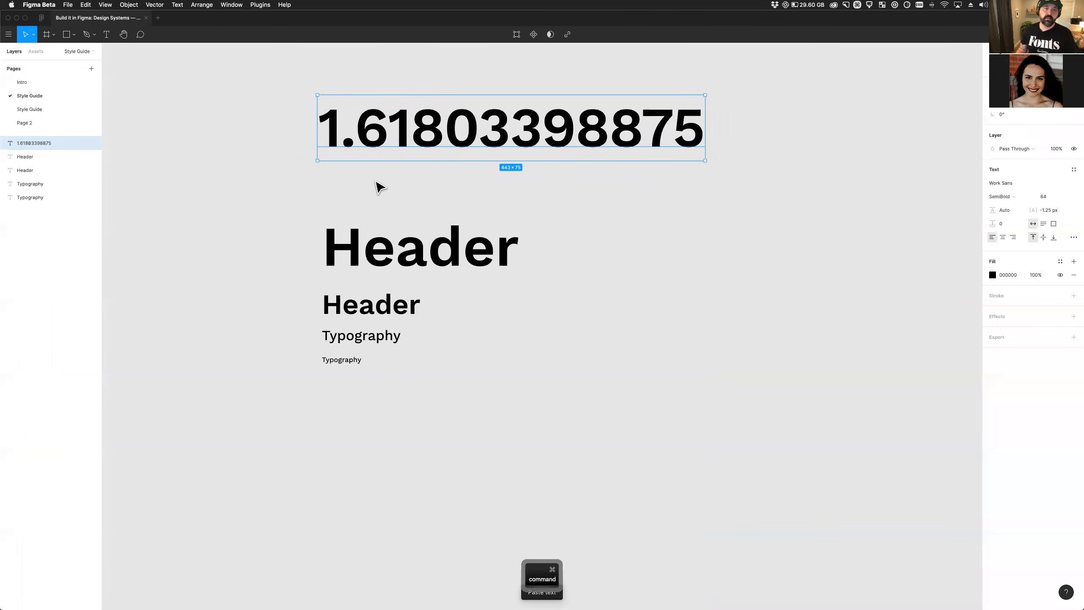
Shorten the pasted golden ratio number to 1.62.
double_click(458, 126)
left_click(410, 129)
left_click_drag(397, 129, 644, 218)
type("2")
left_click(419, 190)
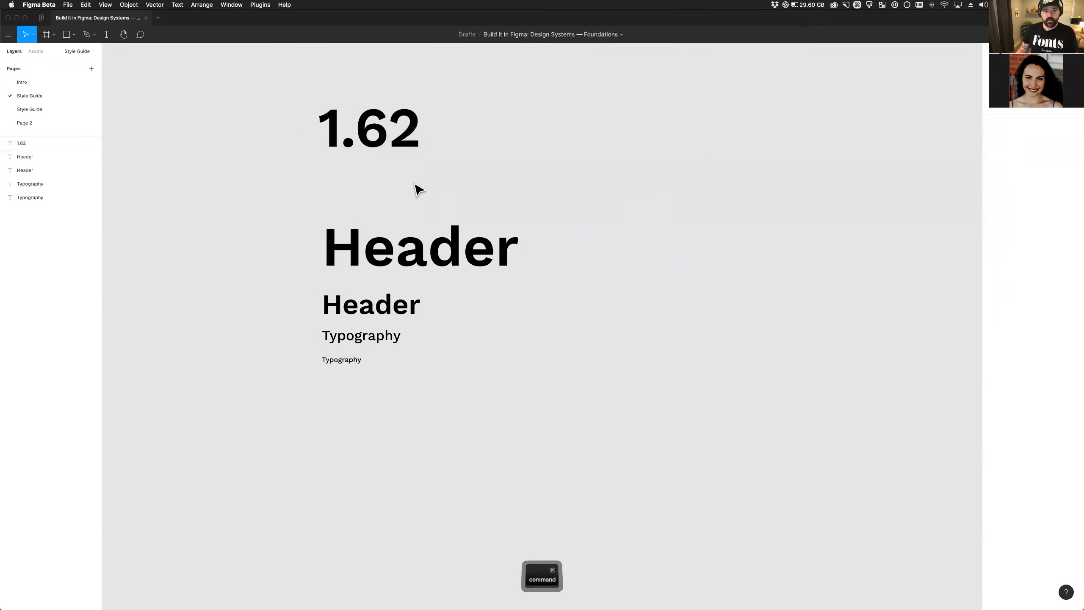
Remove both Header texts and the smallest Typography text, keeping only the 16 px Typography sample and the ratio.
scroll(418, 190, "down", 3)
left_click(416, 225)
scroll(418, 235, "right", 3)
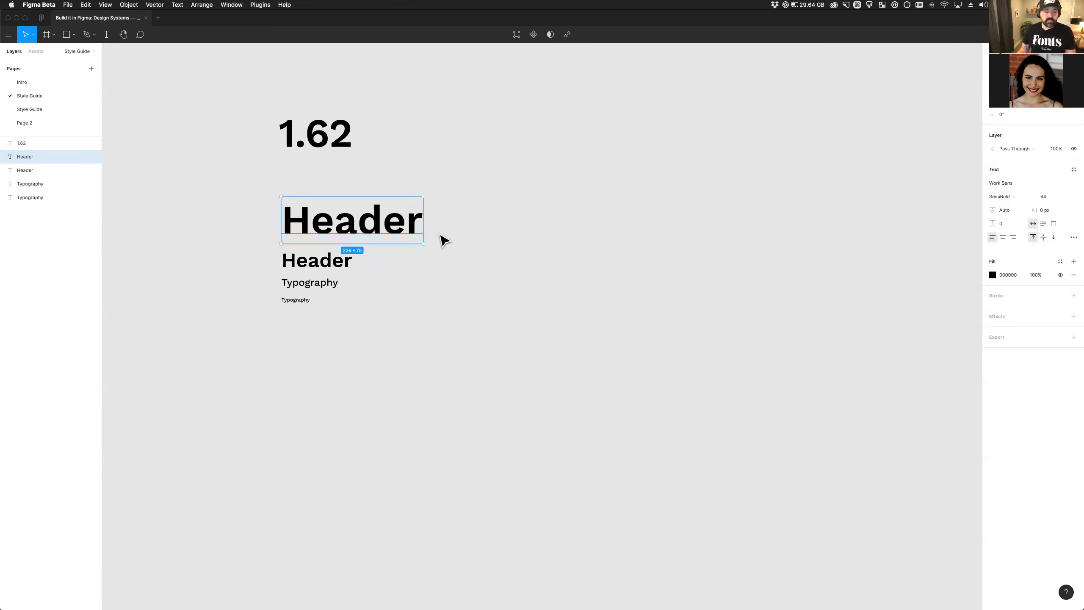
left_click(326, 261)
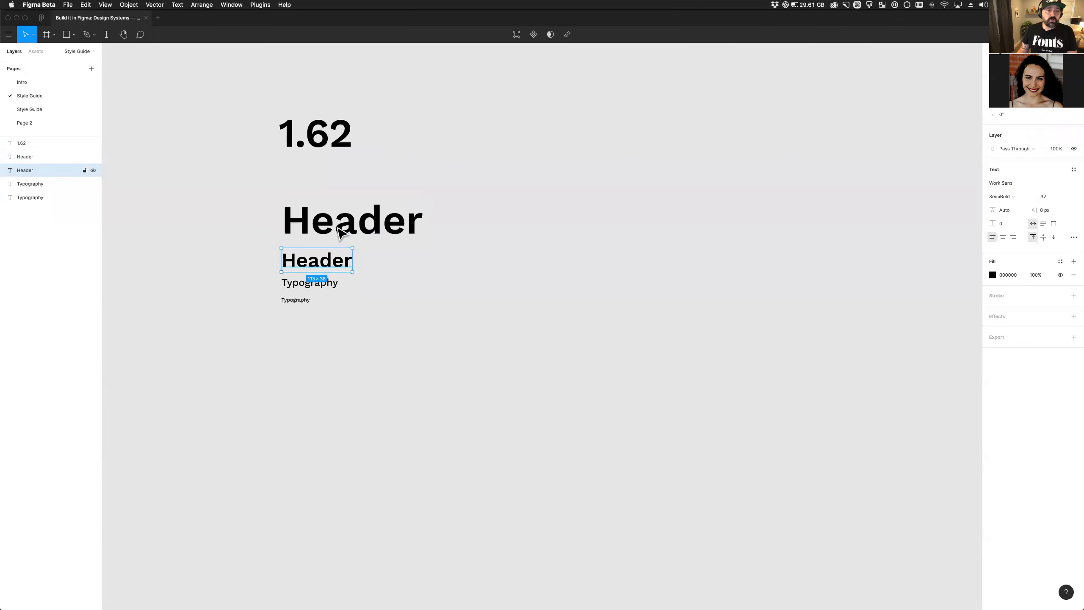
key("super+x")
key("super+x")
left_click(306, 301)
key("super+x")
Reposition the remaining Typography sample and the 1.62 label so there is more vertical space between them.
left_click(308, 284)
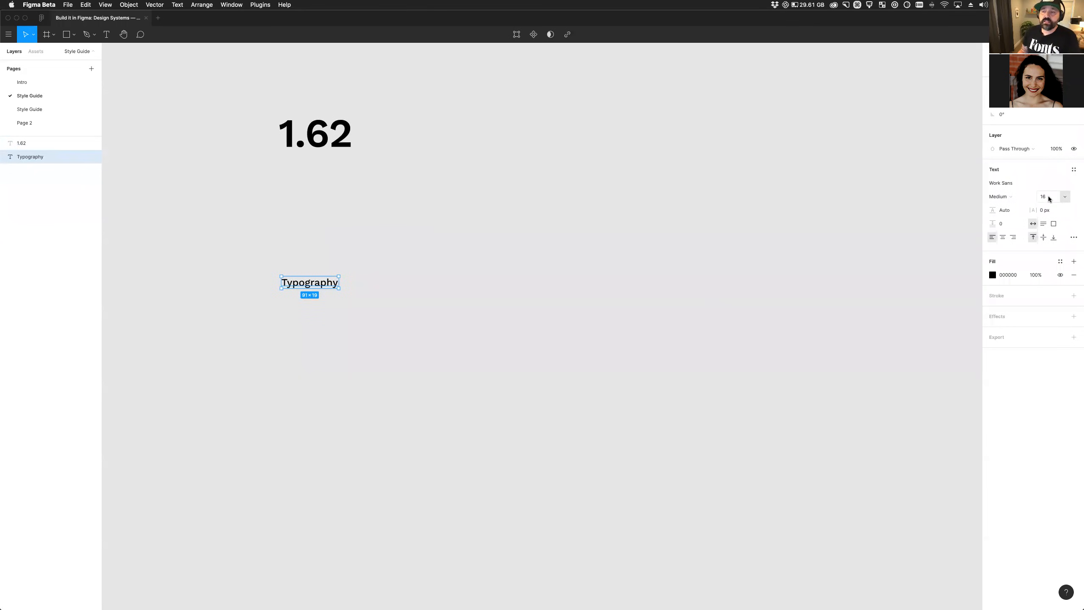
left_click_drag(309, 286, 314, 288)
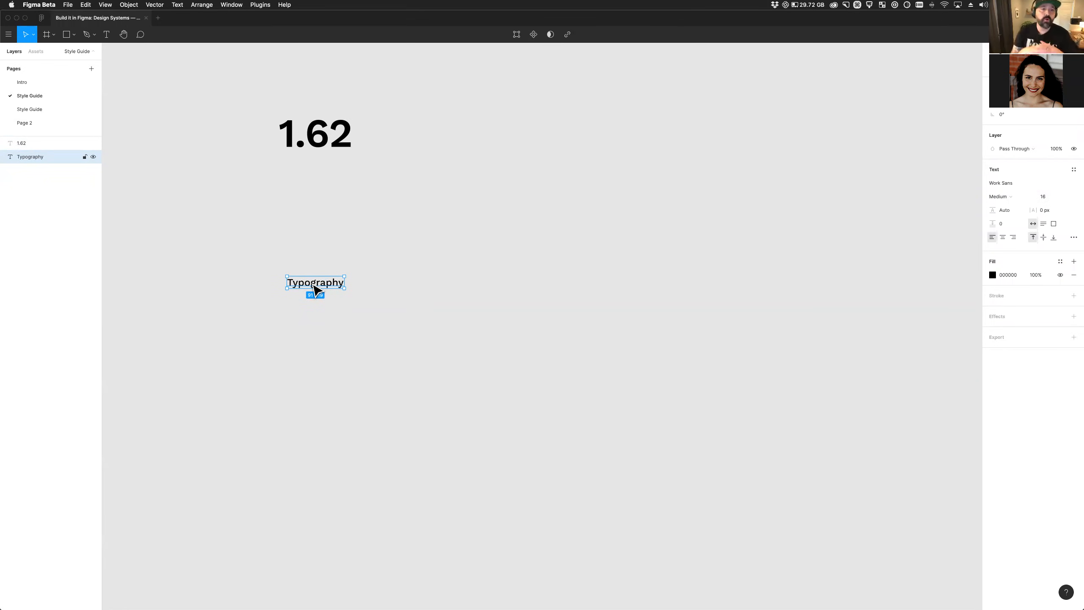
scroll(314, 286, "left", 10)
scroll(312, 289, "right", 6)
scroll(314, 295, "right", 8)
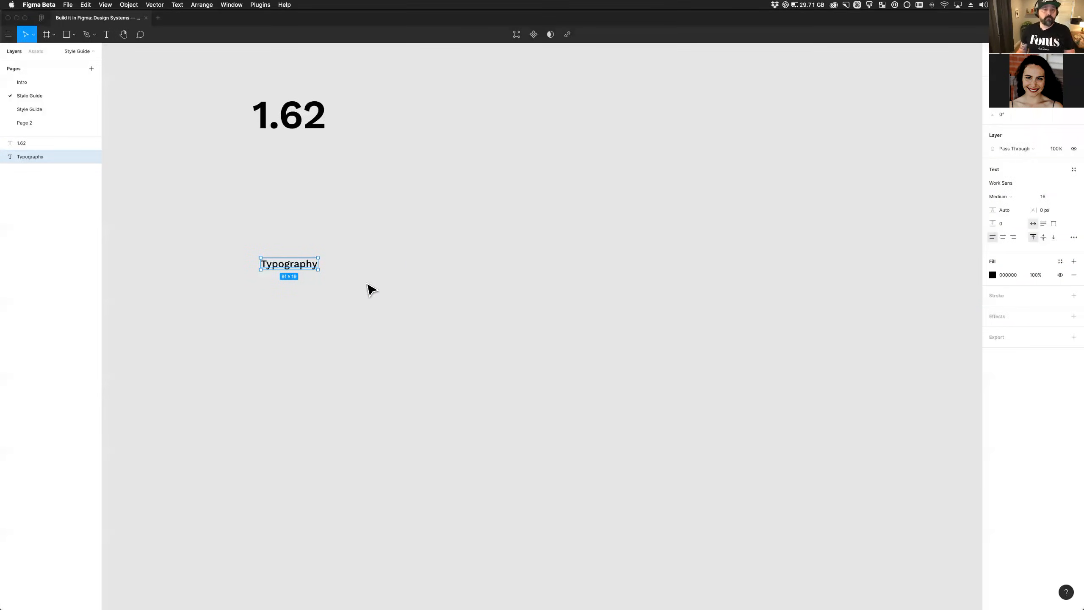
left_click_drag(308, 268, 304, 270)
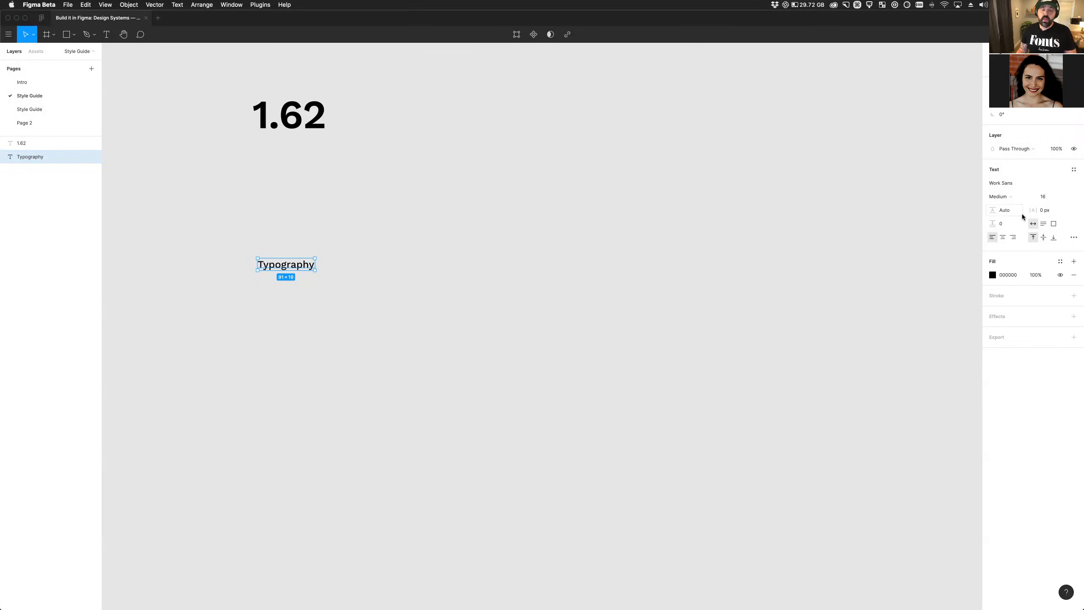
key("Down")
key("Down")
key("Down")
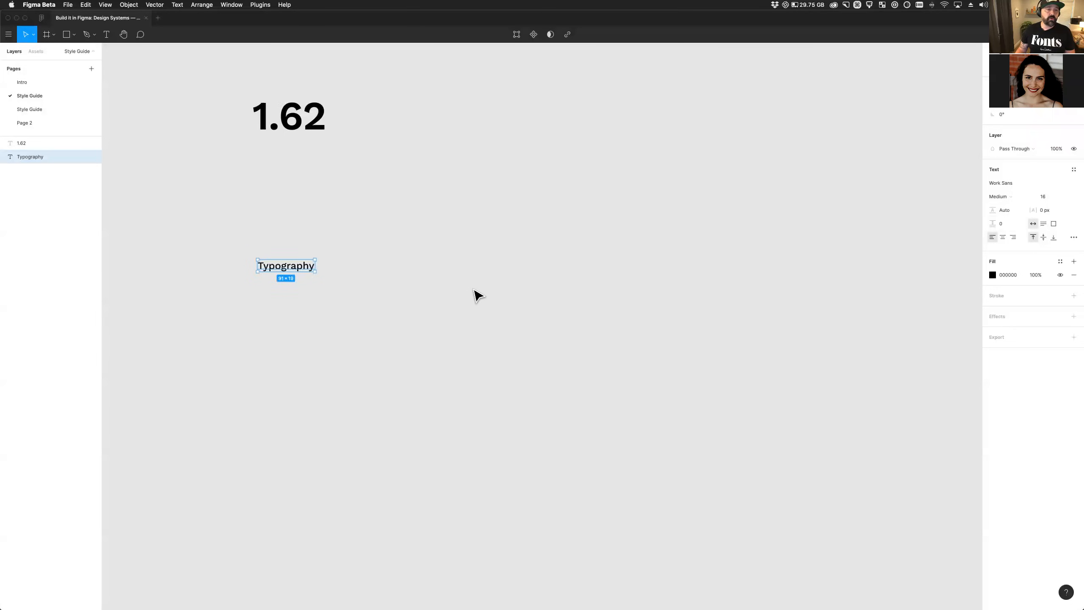
scroll(474, 289, "up", 2)
left_click_drag(291, 185, 292, 126)
left_click(283, 343)
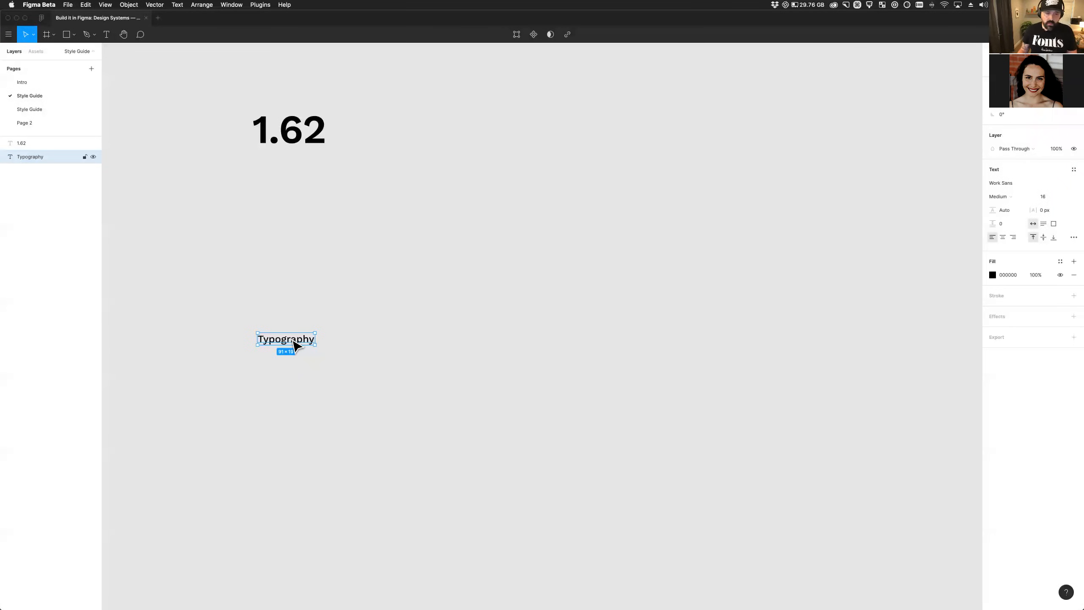
Duplicate the Typography text directly above the original and set the copy's font size to 16*1.62.
left_click_drag(287, 345, 285, 320)
key("super+z")
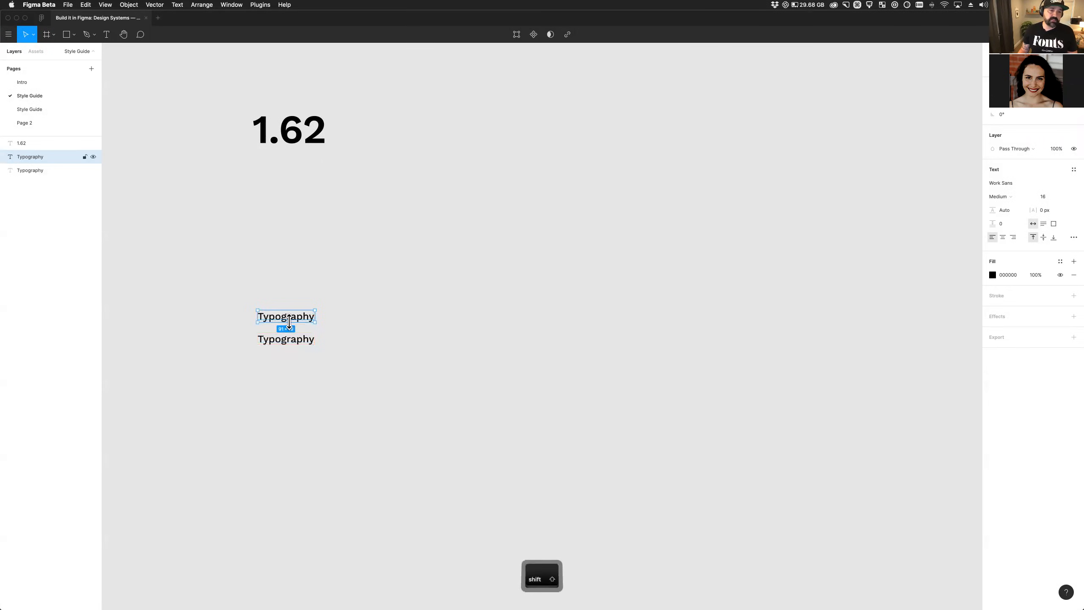
left_click(1052, 197)
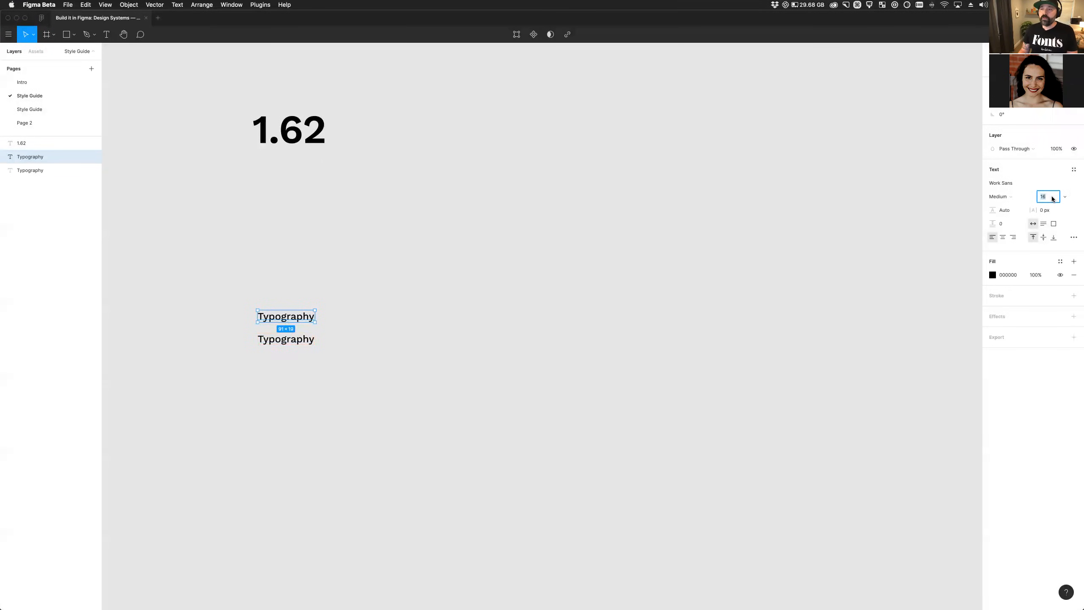
left_click(283, 136)
left_click(306, 321)
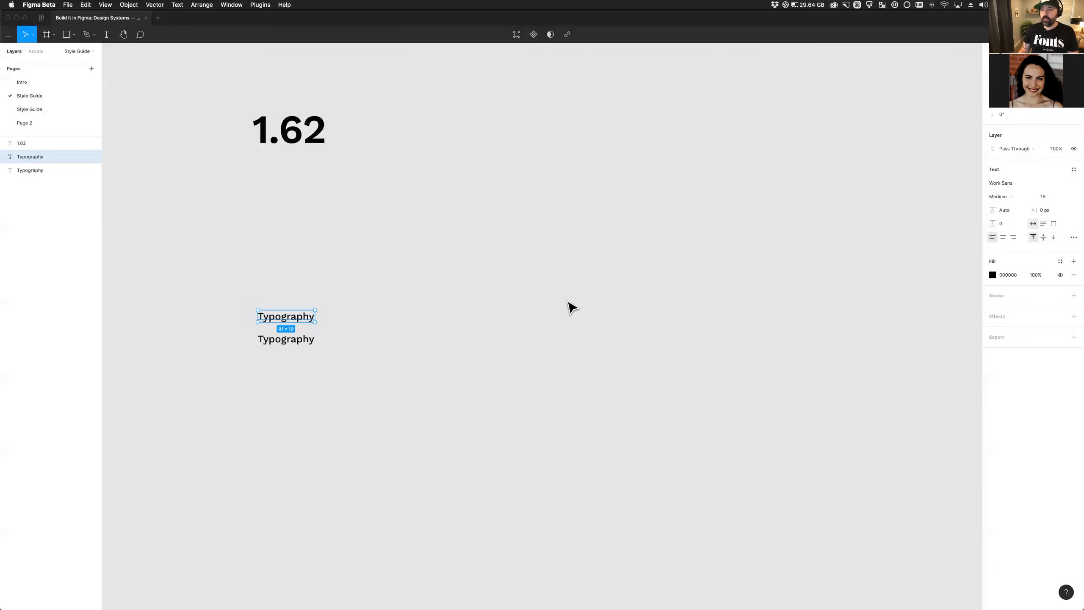
left_click(1055, 197)
type("*1.62")
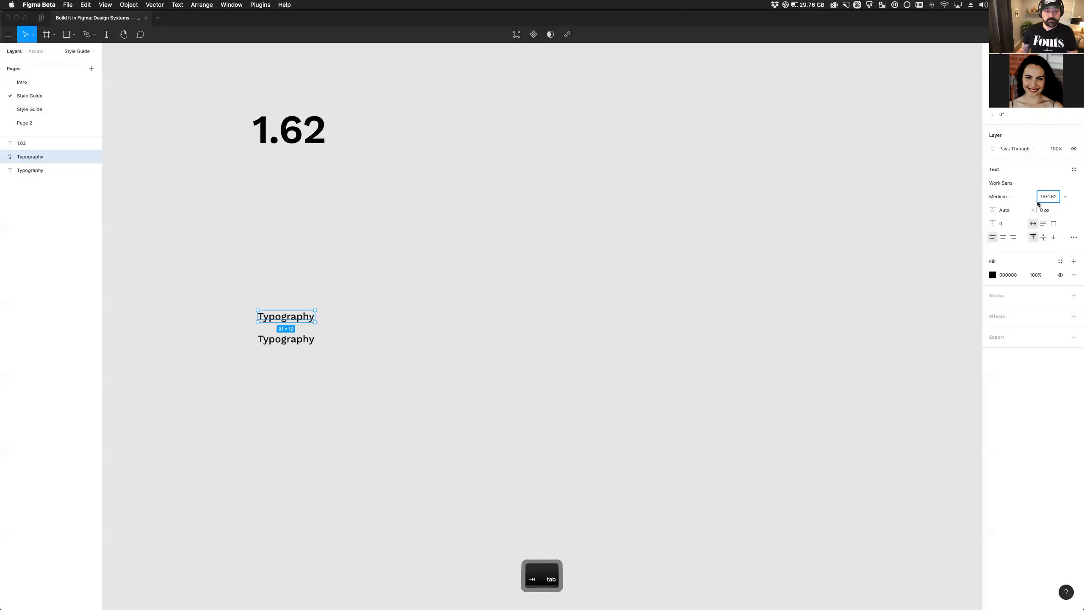
key("Return")
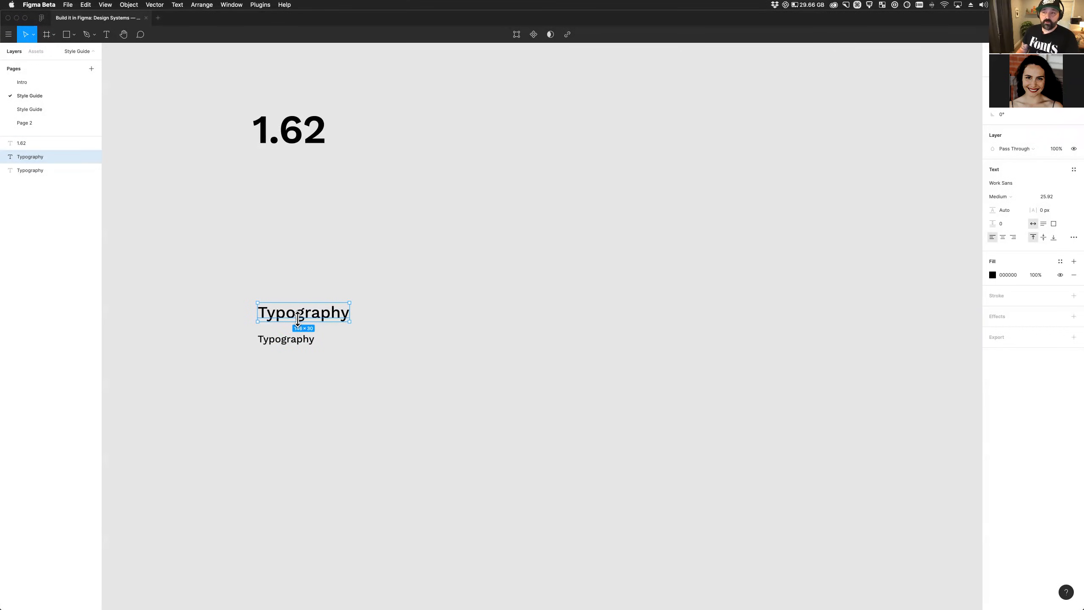
Duplicate the 16 px Typography text above the two samples and set the copy's font size to 16*1.62*1.62.
left_click(285, 344)
left_click_drag(286, 344, 280, 289)
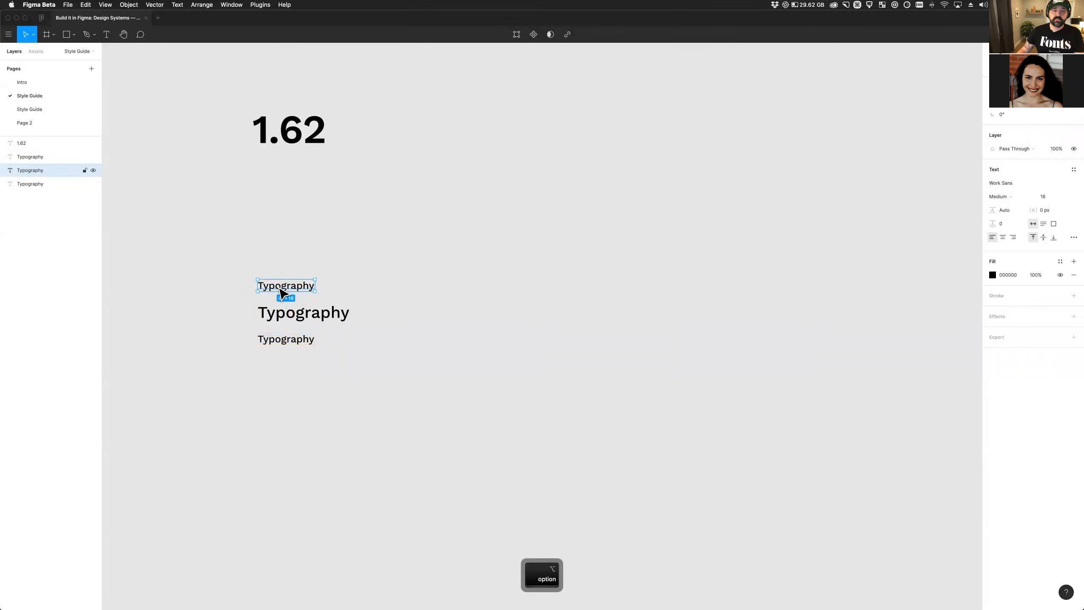
left_click(1049, 199)
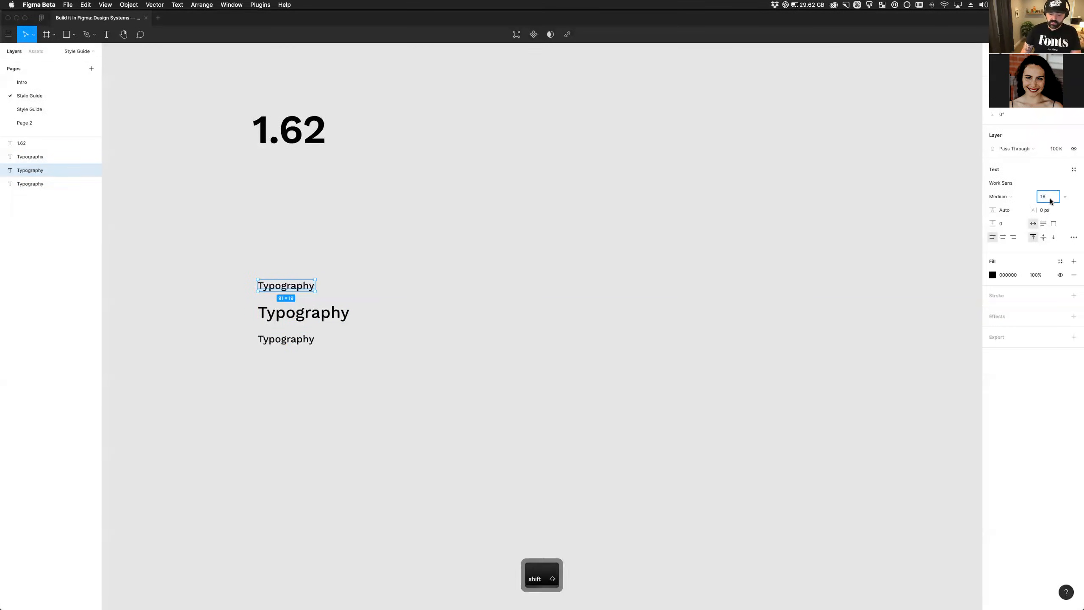
type("*1.62")
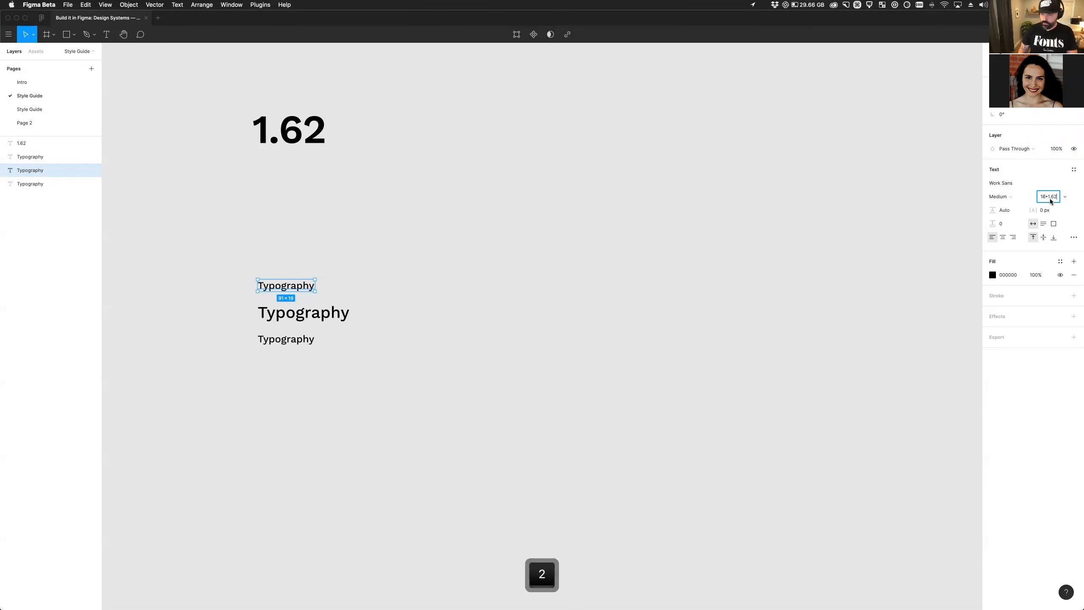
type("*1.62")
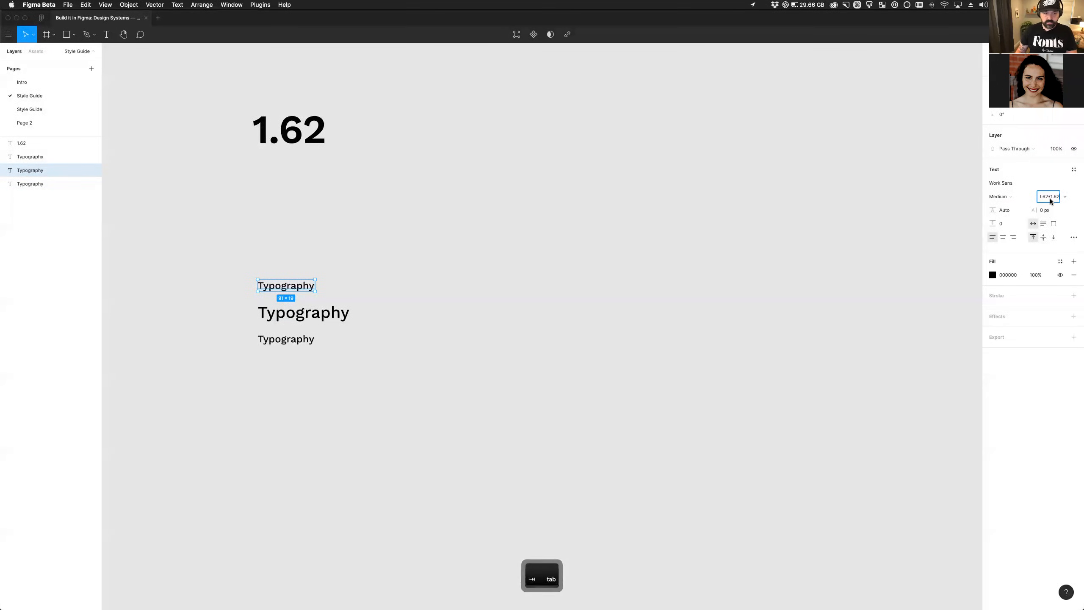
key("Tab")
left_click_drag(316, 305, 362, 286)
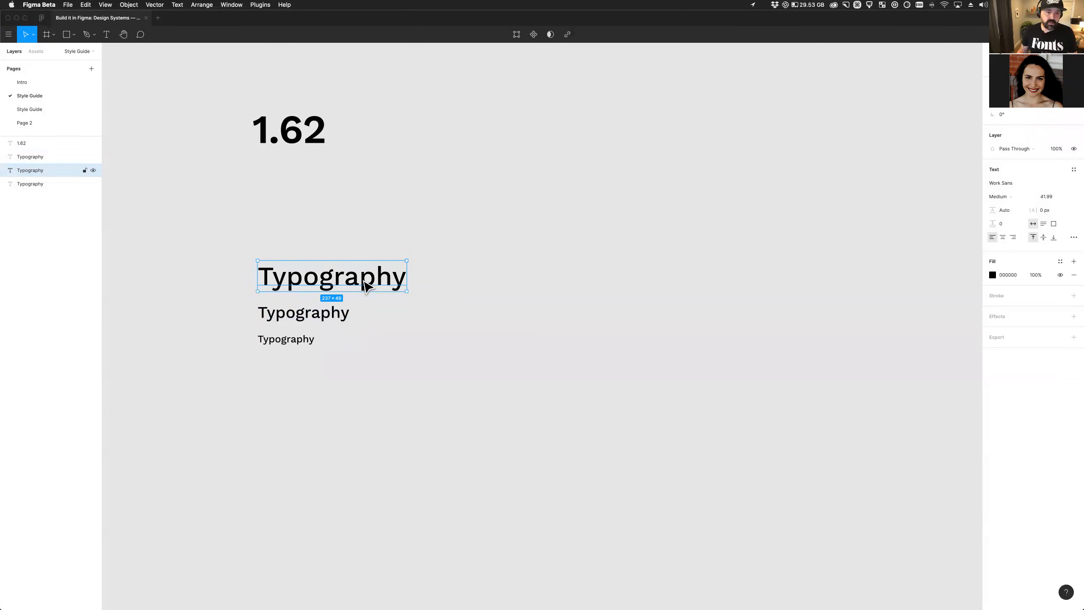
Duplicate the 16 px Typography text above the three samples and multiply the copy's font size by 1.62.
left_click_drag(337, 280, 343, 238)
key("super+z")
left_click_drag(281, 340, 295, 249)
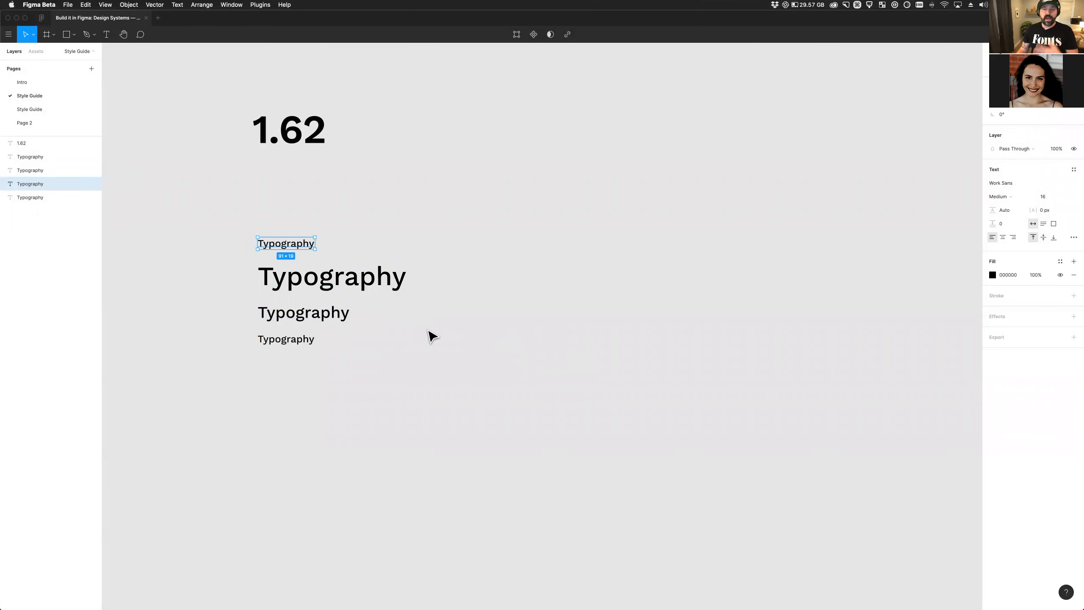
left_click(1053, 201)
key("Right")
type("+1.")
type("62")
key("Tab")
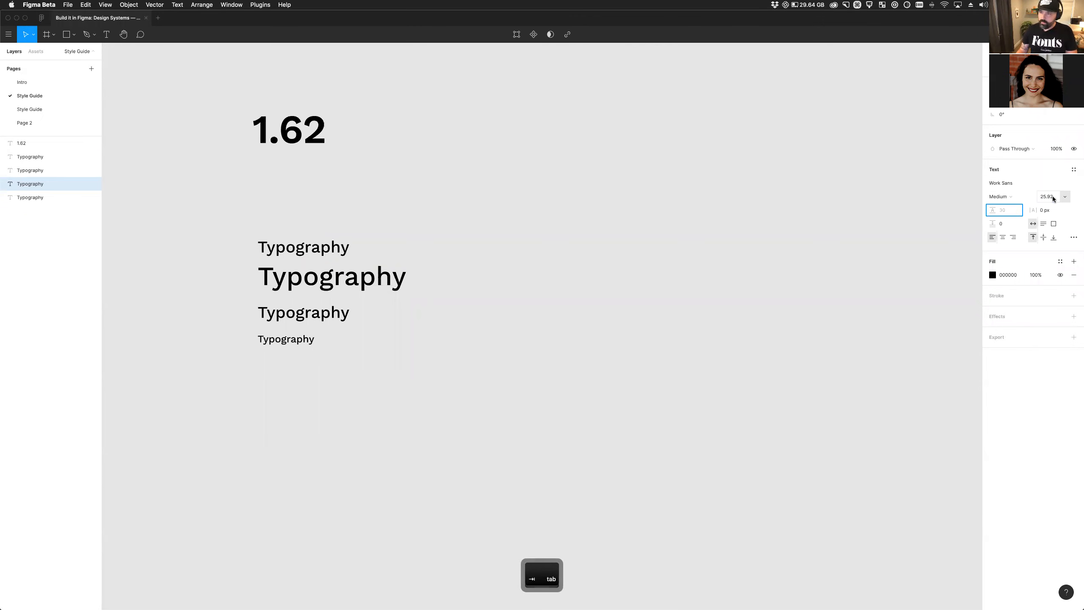
Multiply the top Typography copy's font size by 1.62 twice more and move it up clear of the sample below.
type("*1.62")
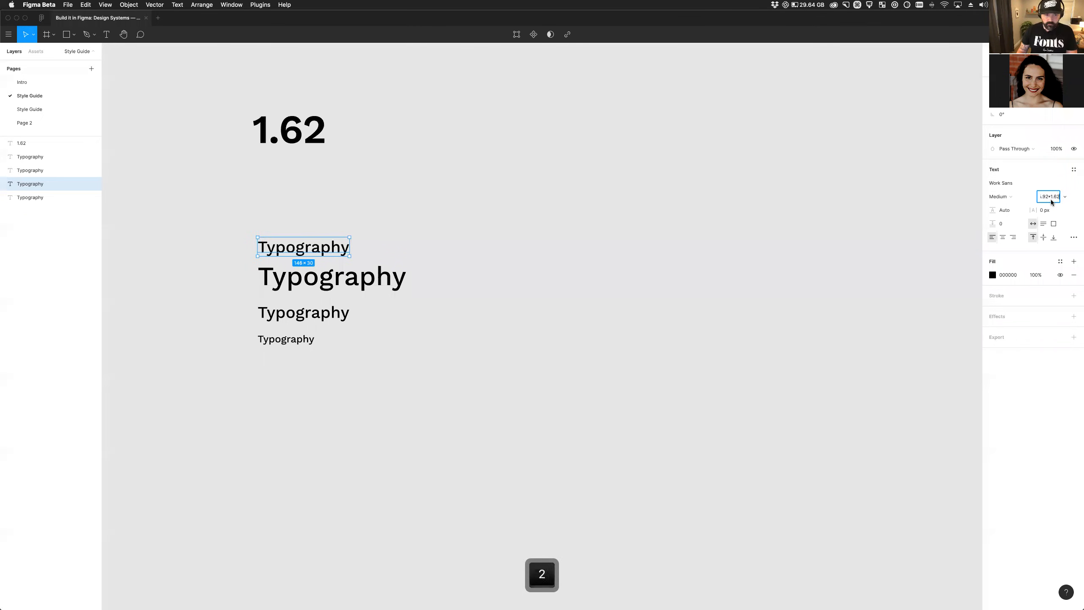
key("Return")
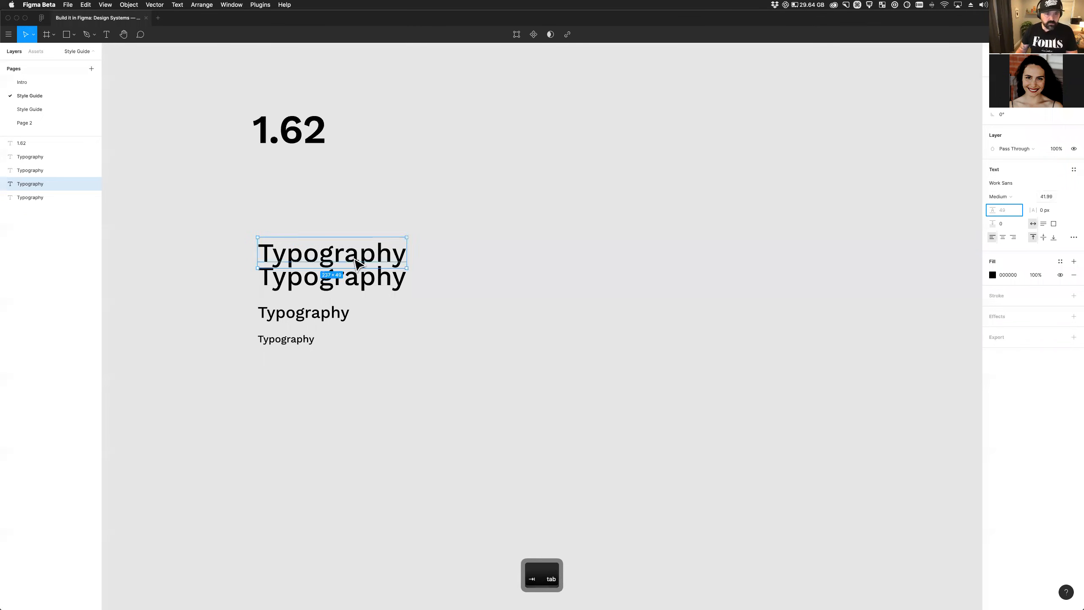
left_click(1049, 198)
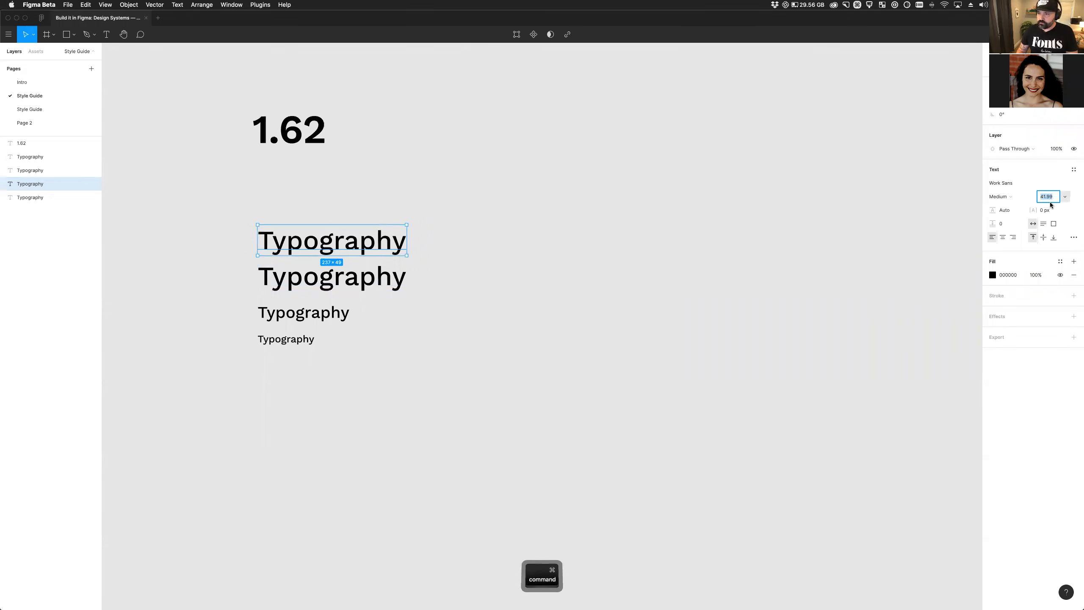
type("*1.62")
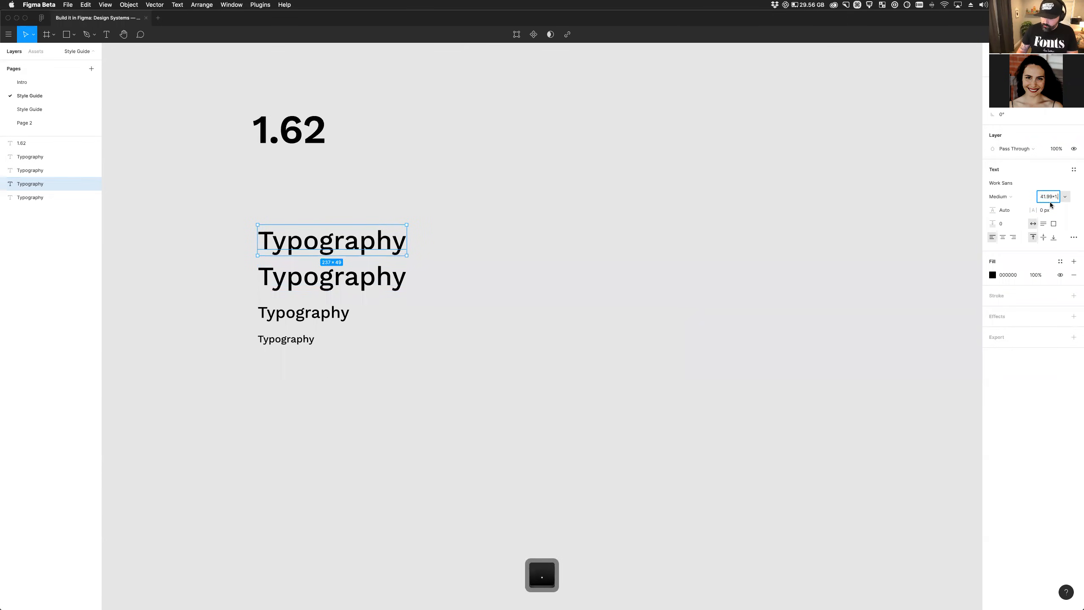
key("Tab")
left_click_drag(446, 252, 428, 225)
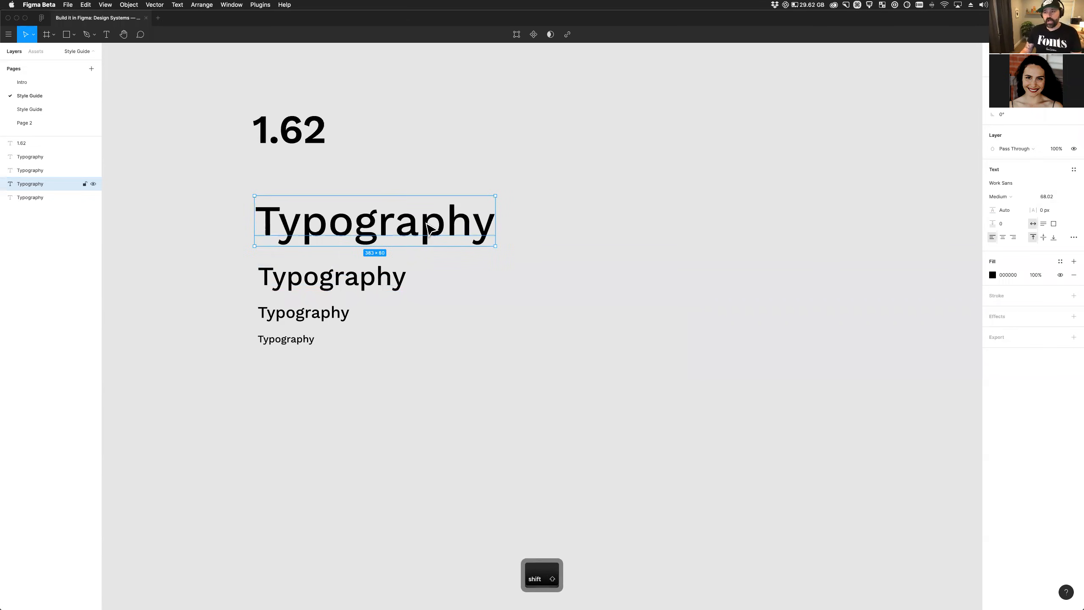
left_click(476, 335)
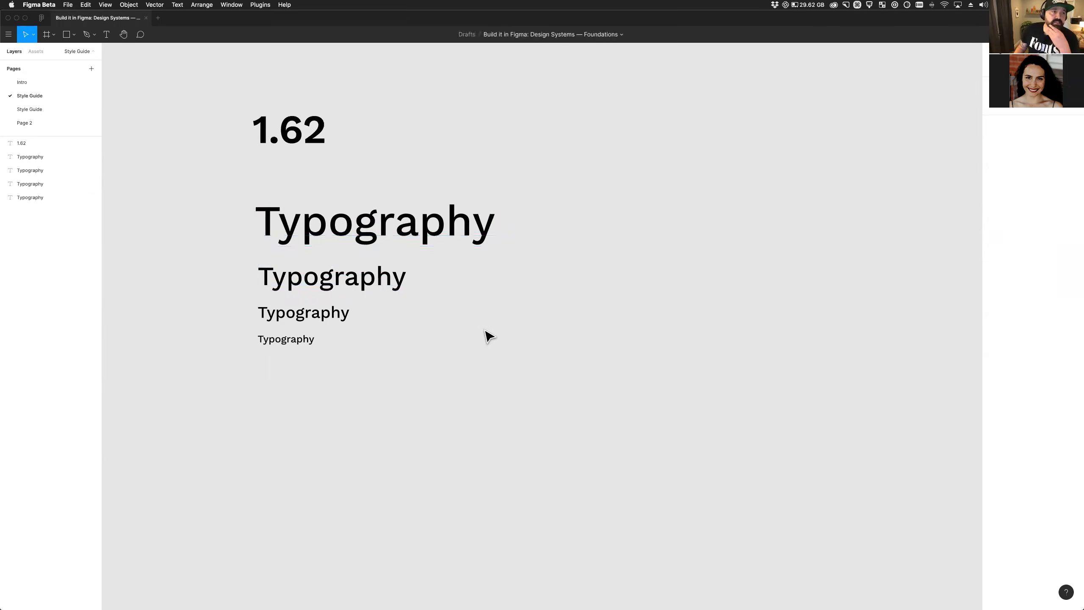
Add a text object beside the Typography samples listing 8, 16, 32 and 64 on separate lines.
scroll(273, 204, "left", 3)
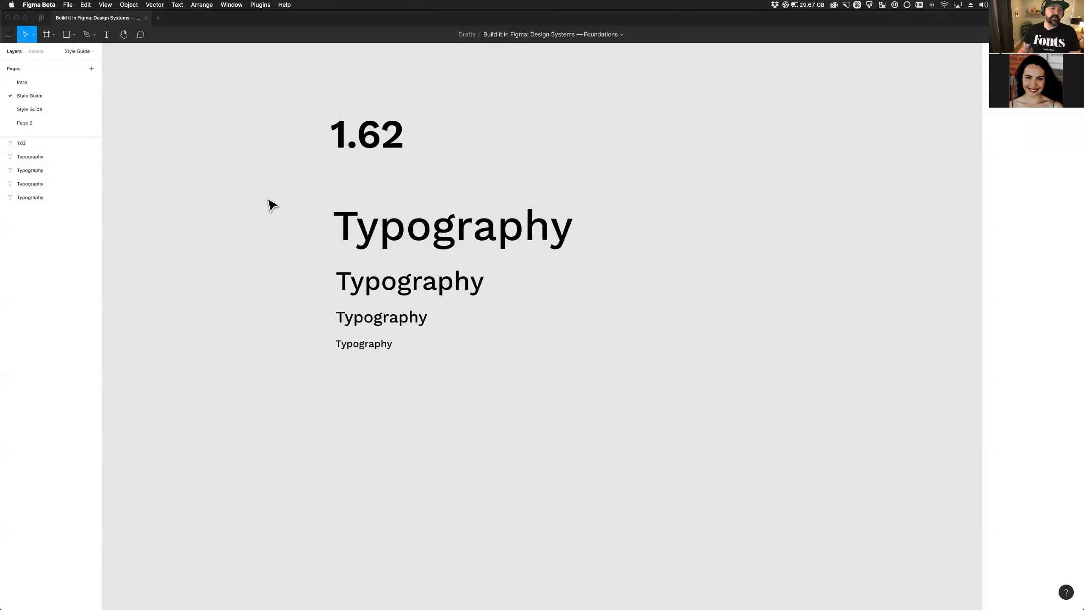
left_click(107, 34)
left_click(182, 186)
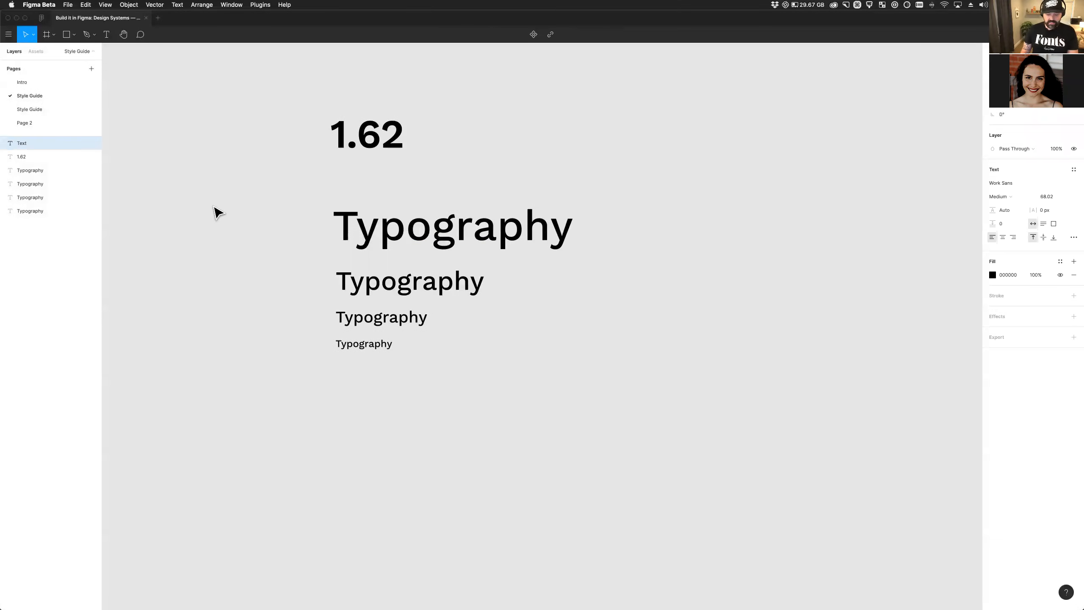
type("8")
key("Return")
type("16")
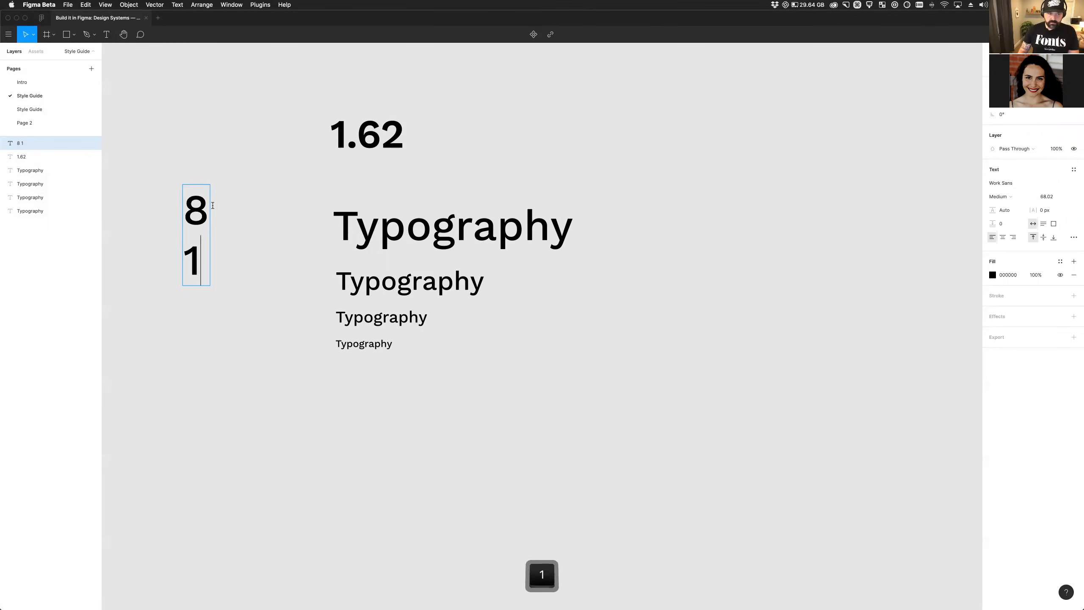
key("Return")
type("32")
key("Return")
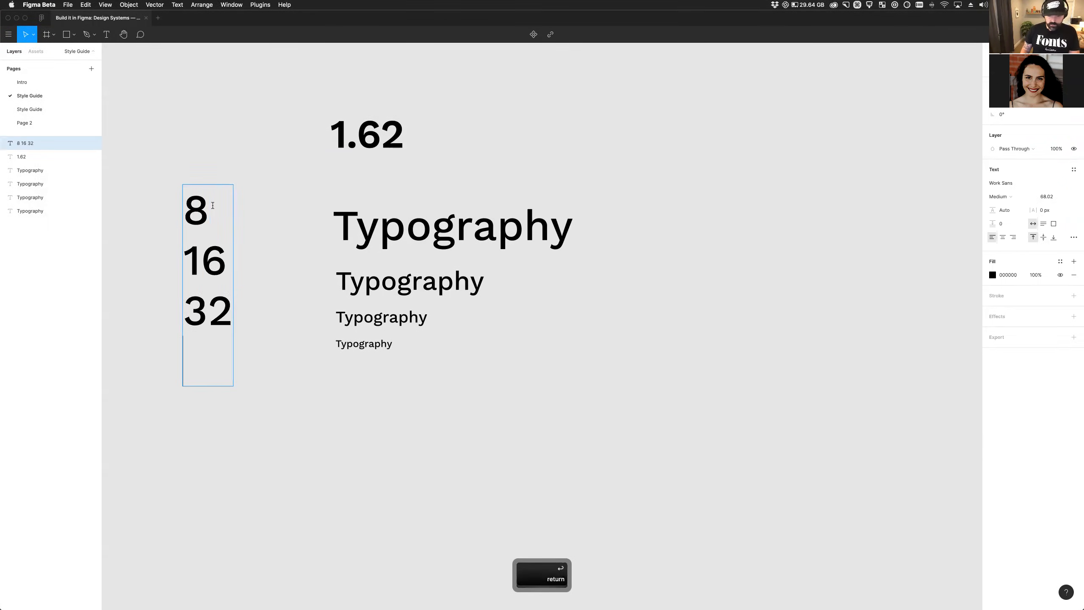
type("64")
key("Escape")
left_click(272, 381)
Examine the font sizes of the two largest Typography samples and the number list.
left_click(231, 323)
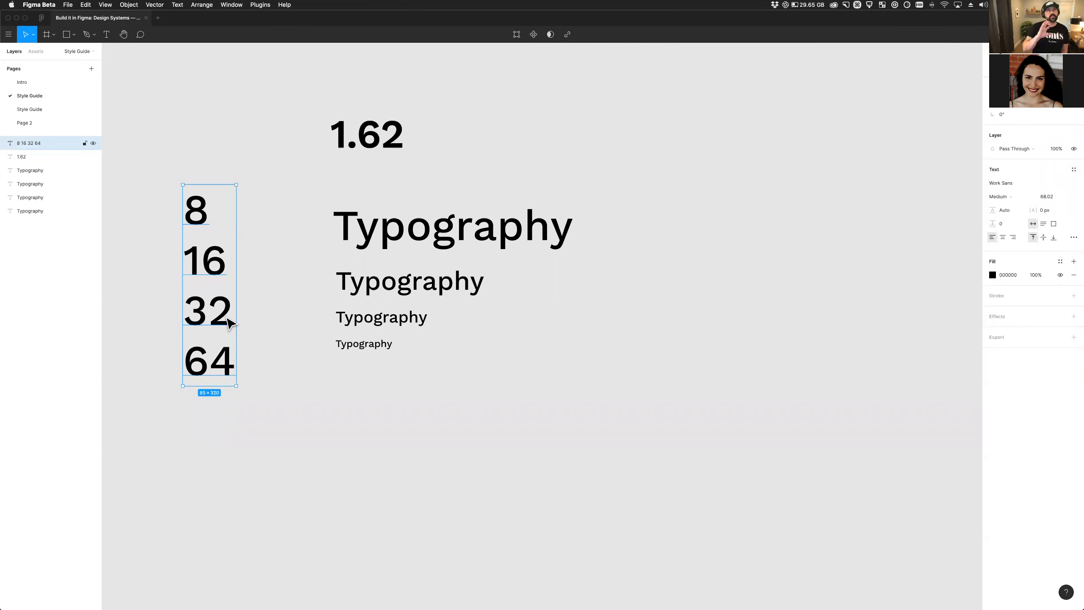
left_click(417, 220)
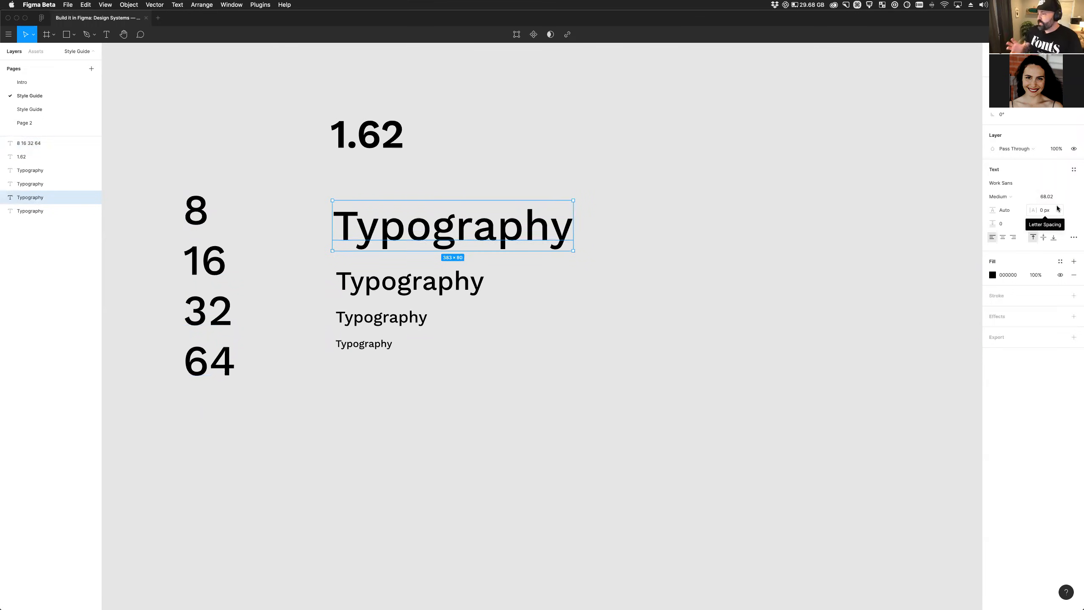
left_click(469, 286)
left_click_drag(213, 327, 215, 318)
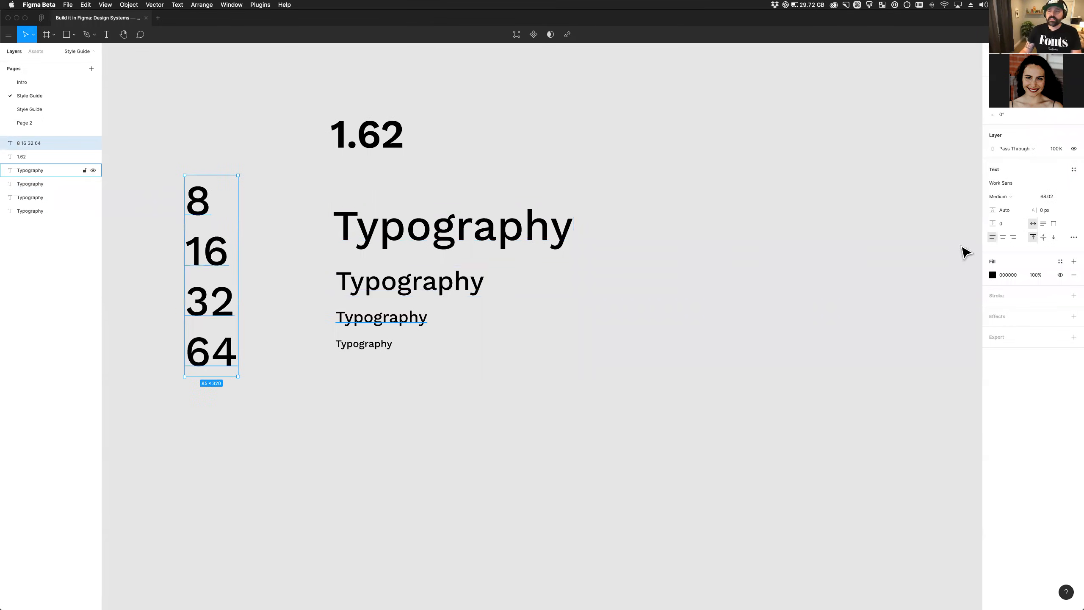
left_click(1054, 197)
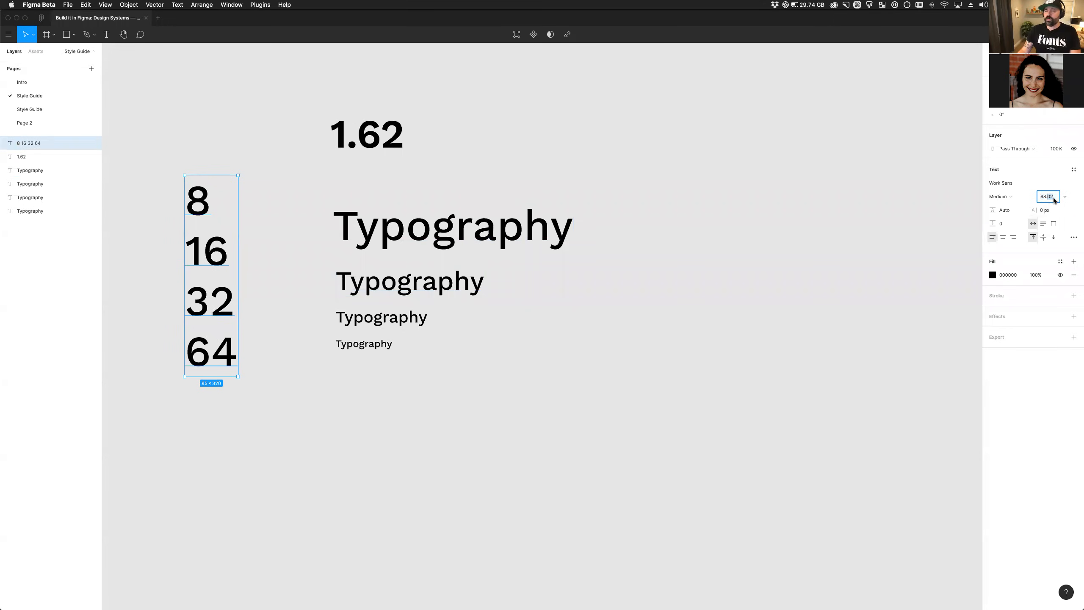
left_click_drag(1056, 198, 1033, 197)
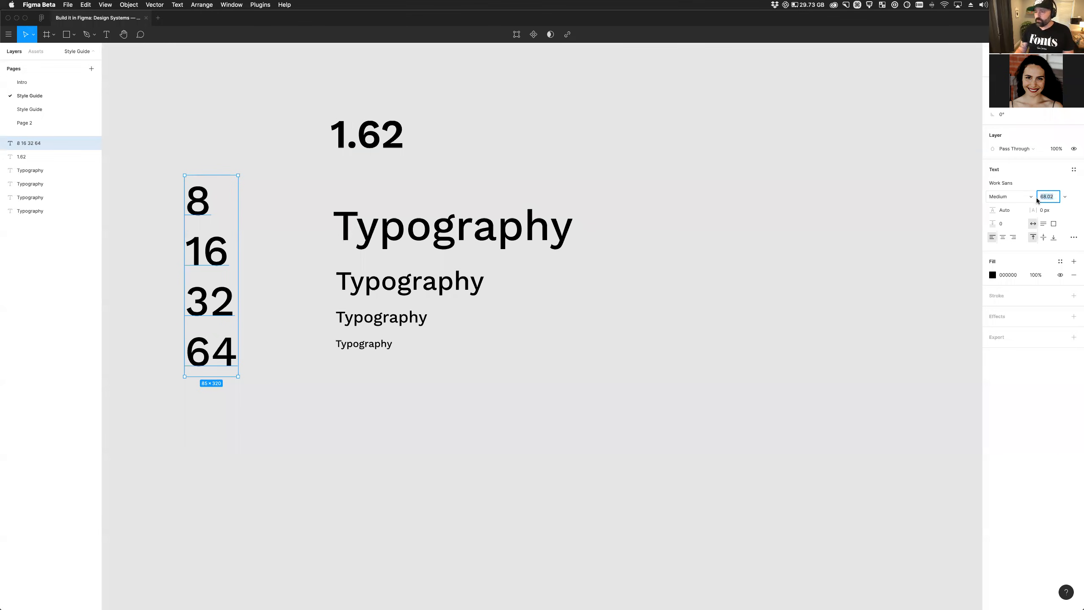
left_click(496, 246)
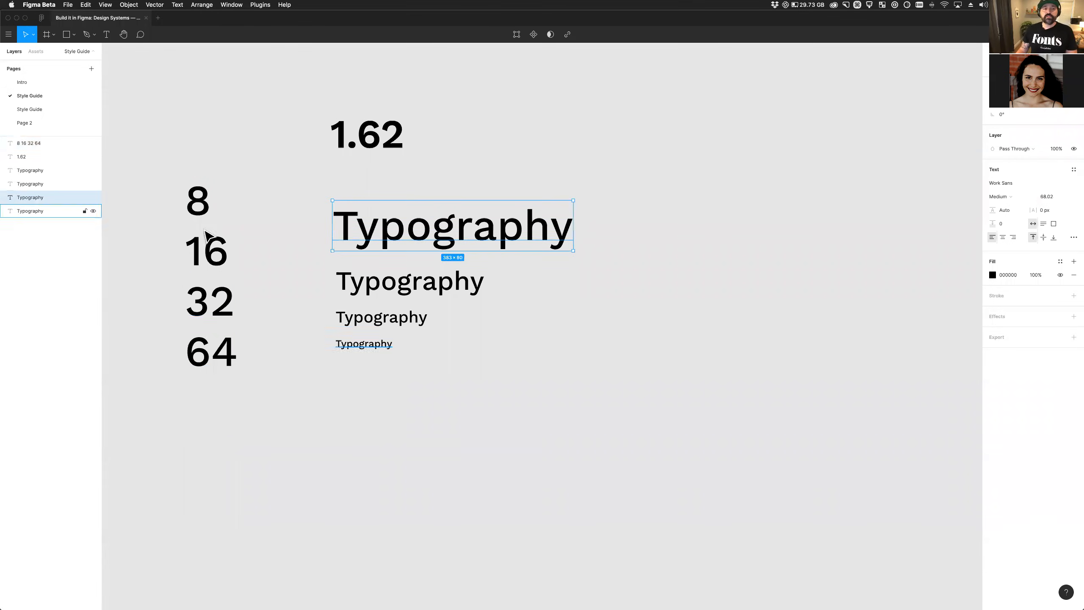
Insert 24 on a new line after 16 and 12 after 8 in the number list.
left_click(200, 204)
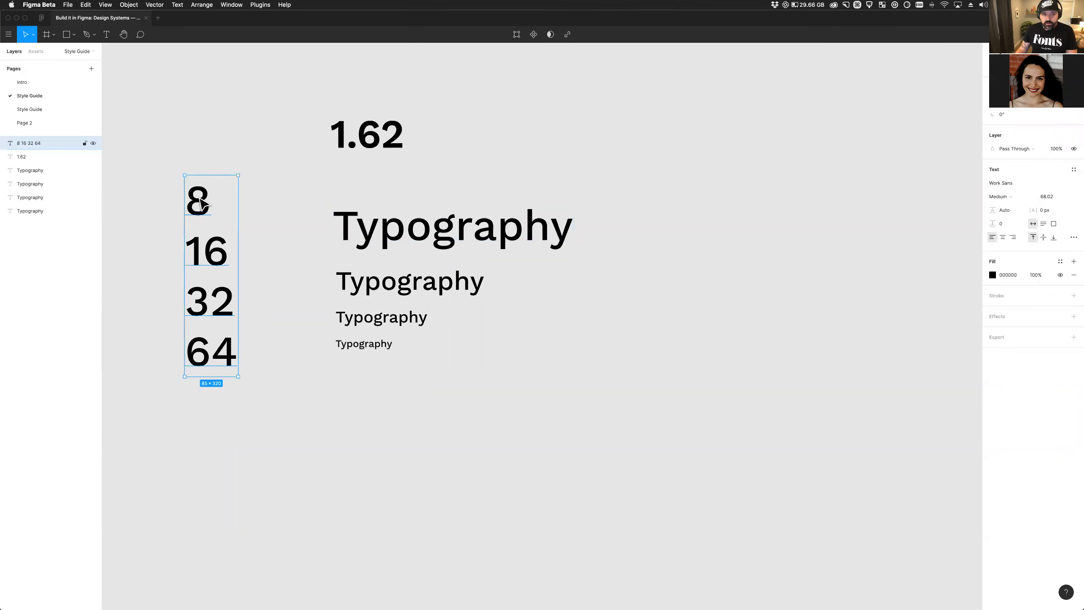
double_click(214, 282)
left_click(225, 263)
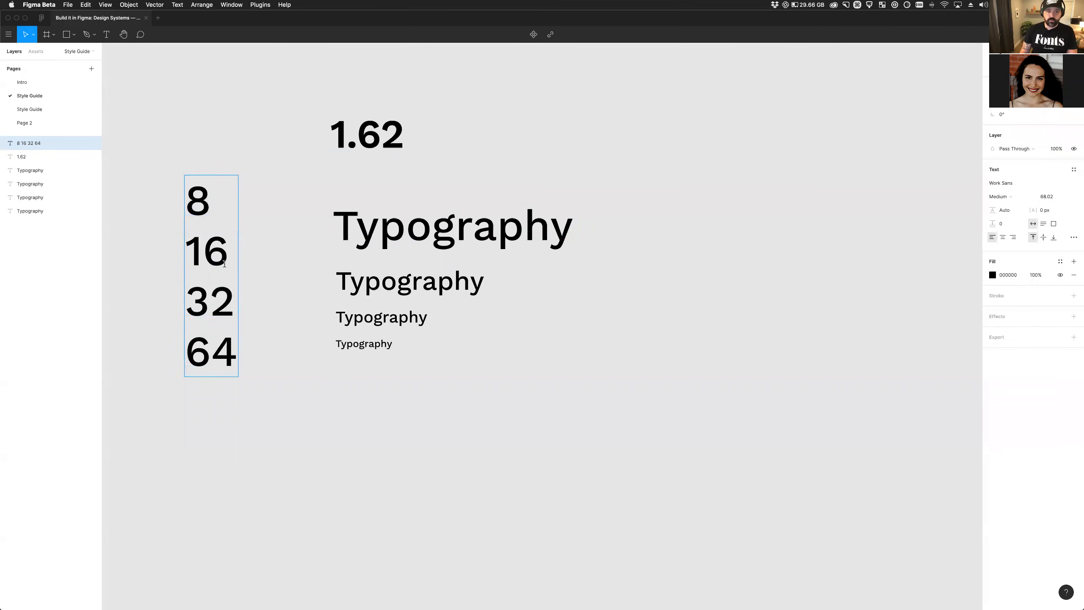
key("Return")
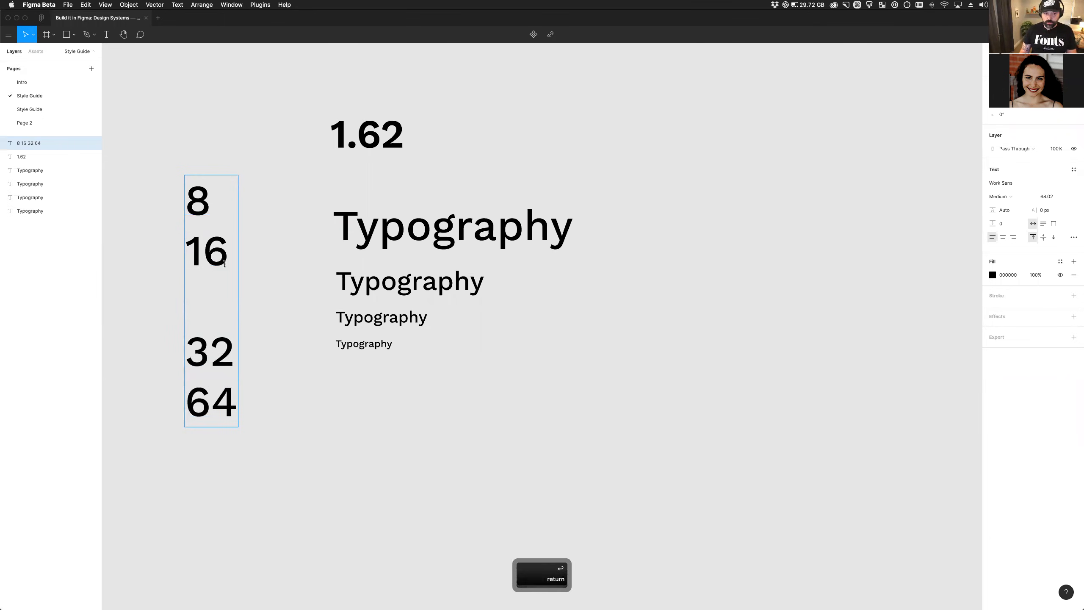
type("24")
key("Up")
key("Up")
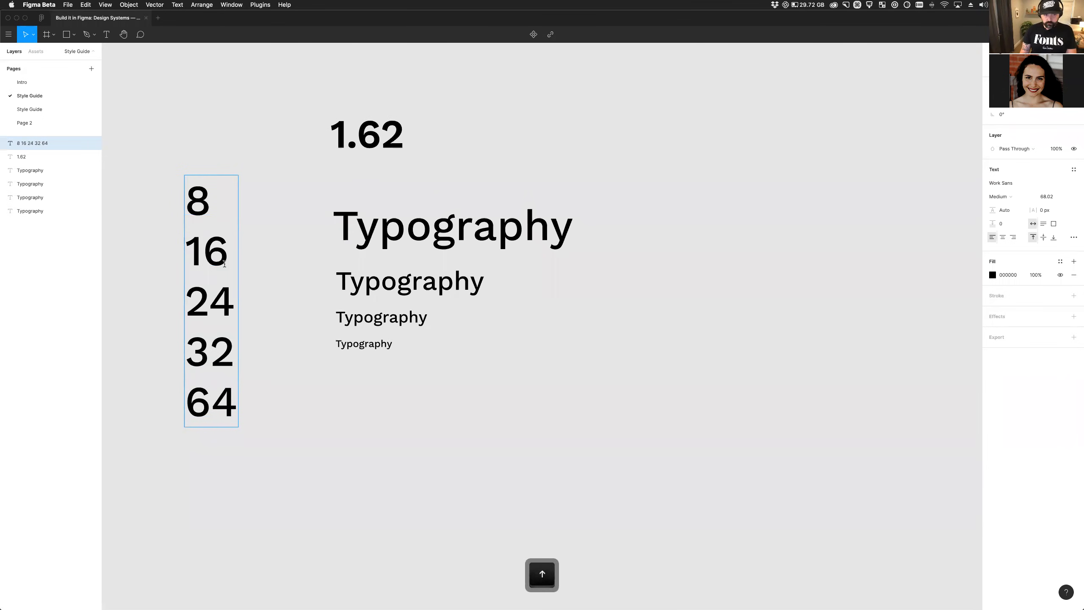
key("Return")
type("12")
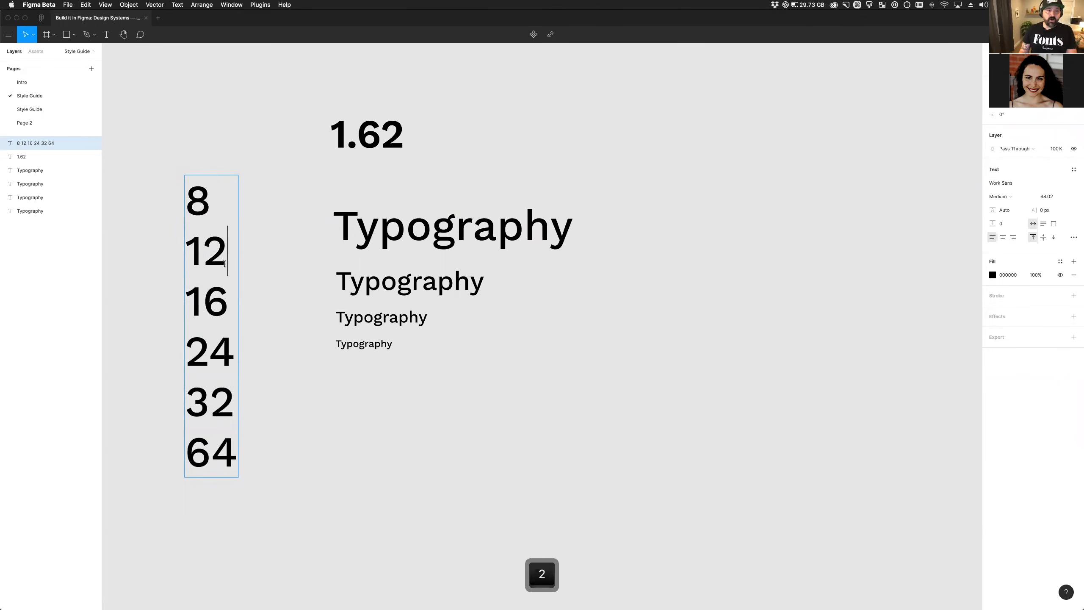
Insert 48 after 32 in the number list and add 128 as its last line.
left_click(229, 301)
left_click(227, 345)
left_click(226, 399)
key("Return")
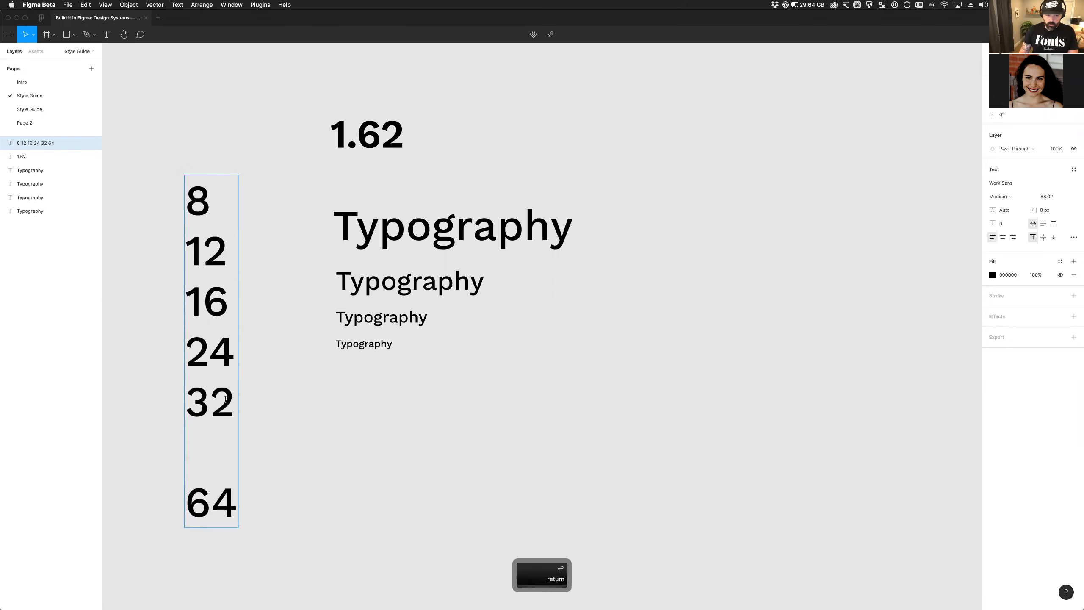
type("48")
key("Down")
key("Return")
type("128")
key("Escape")
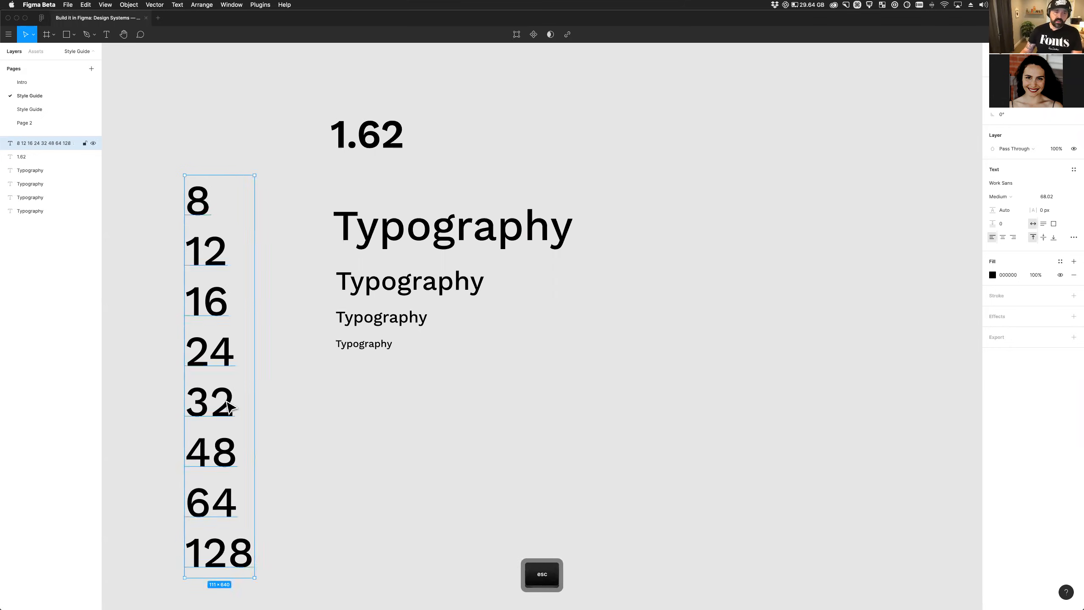
Move the number list up so it starts about level with the 1.62 label.
scroll(278, 254, "down", 2)
scroll(273, 252, "down", 1)
left_click_drag(233, 285, 231, 242)
key("shift+Up")
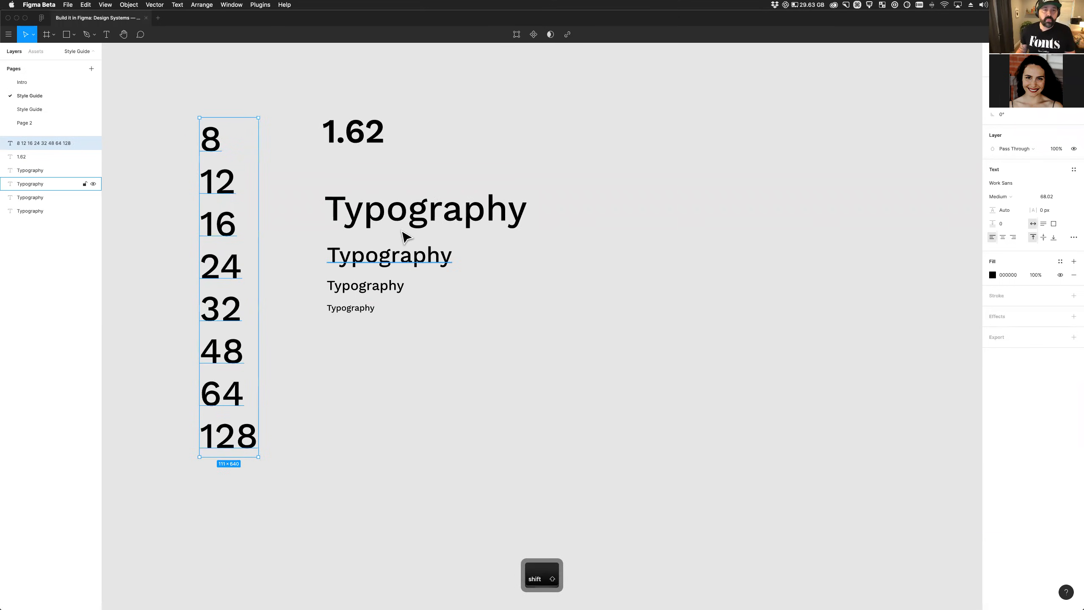
Set the font size of the largest Typography sample to 64.
left_click(401, 220)
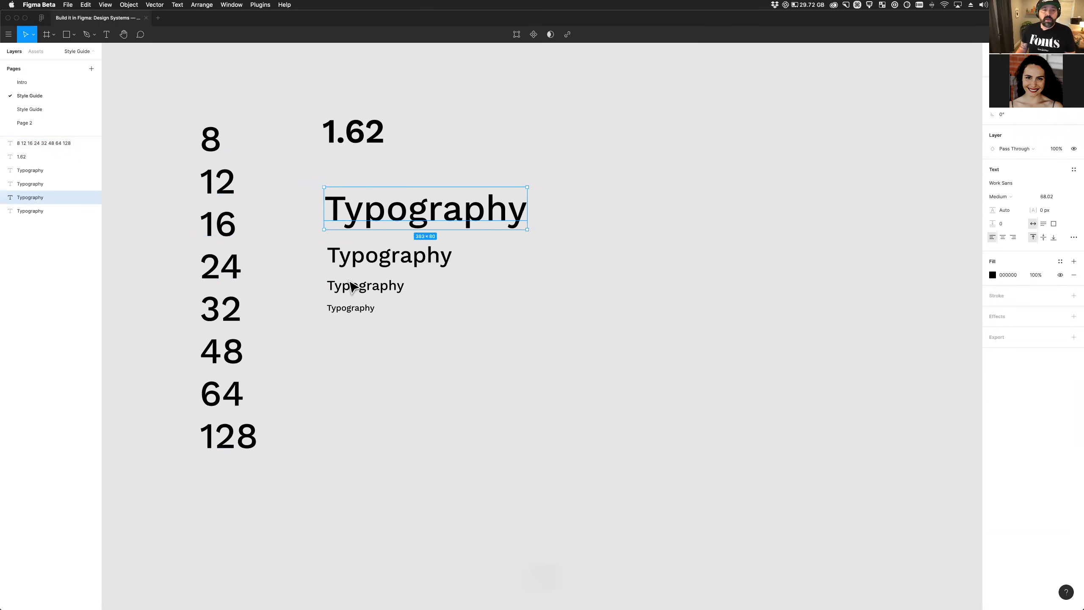
left_click(1057, 201)
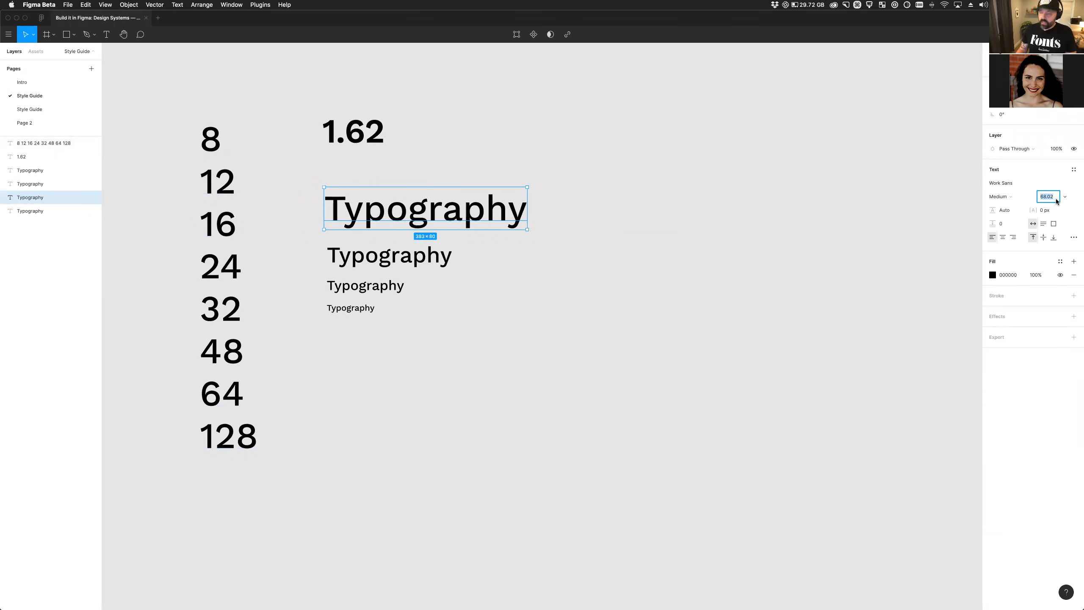
type("64")
key("Tab")
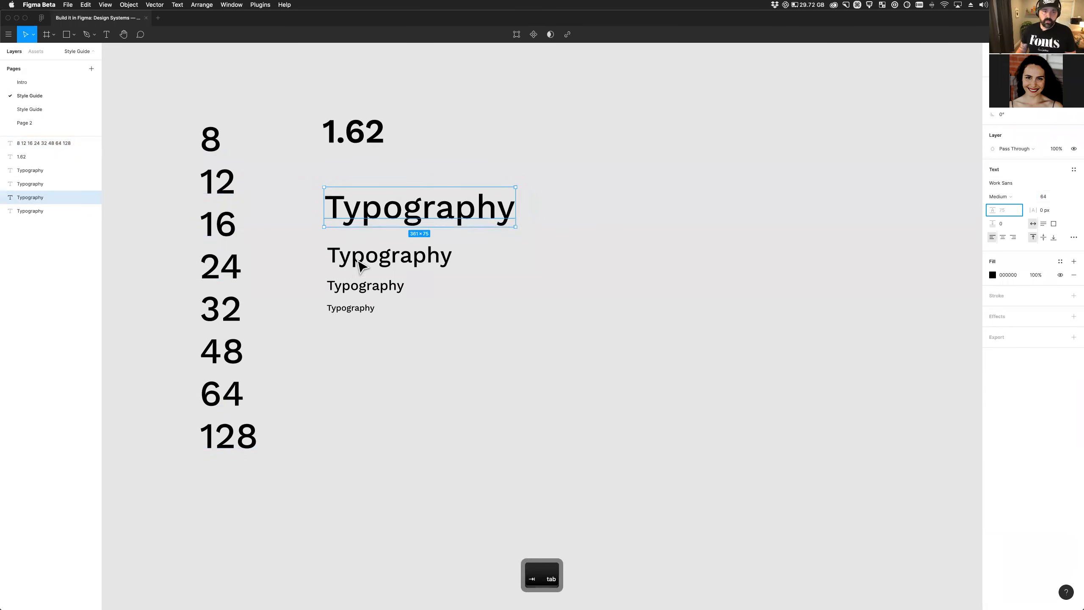
Set the font size of the second-largest Typography sample to 40.
left_click(360, 257)
left_click(1045, 201)
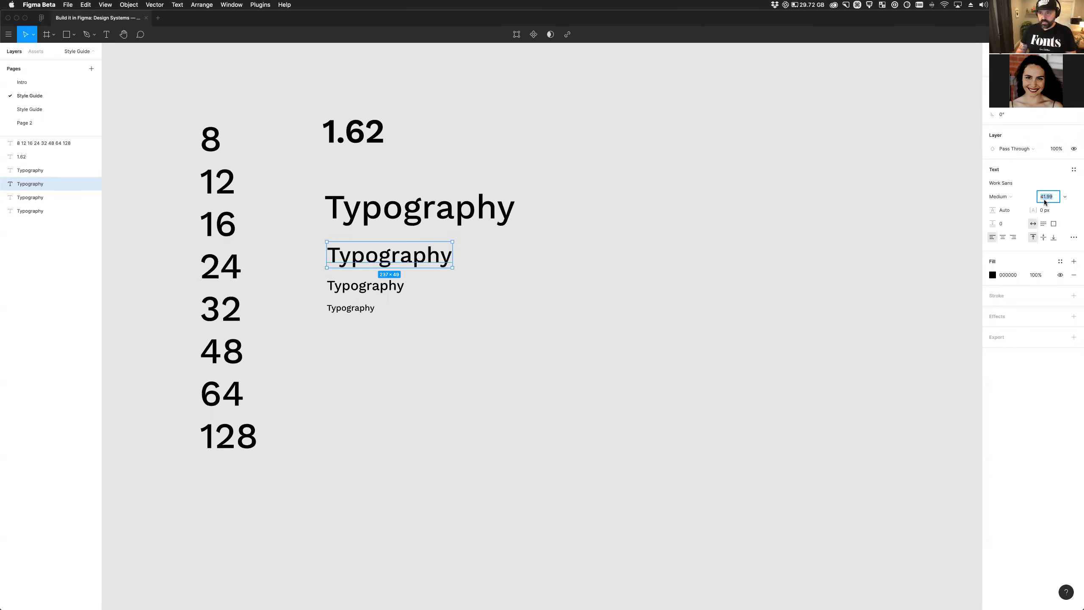
type("40")
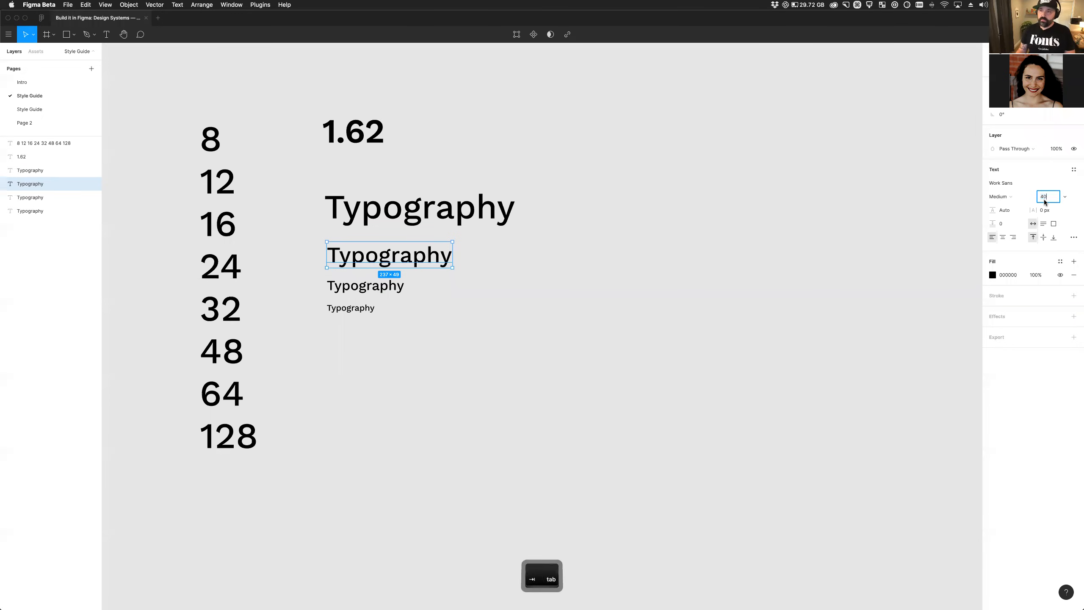
key("Tab")
Set the font size of the third Typography sample, just above the smallest one, to 24.
left_click(362, 290)
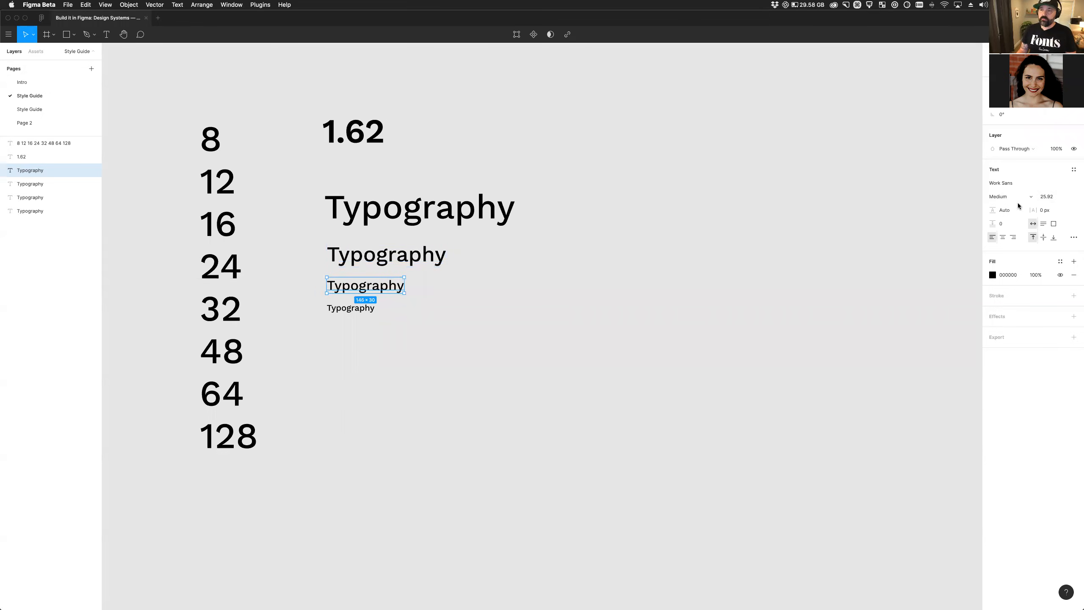
left_click(1051, 197)
type("24")
key("Tab")
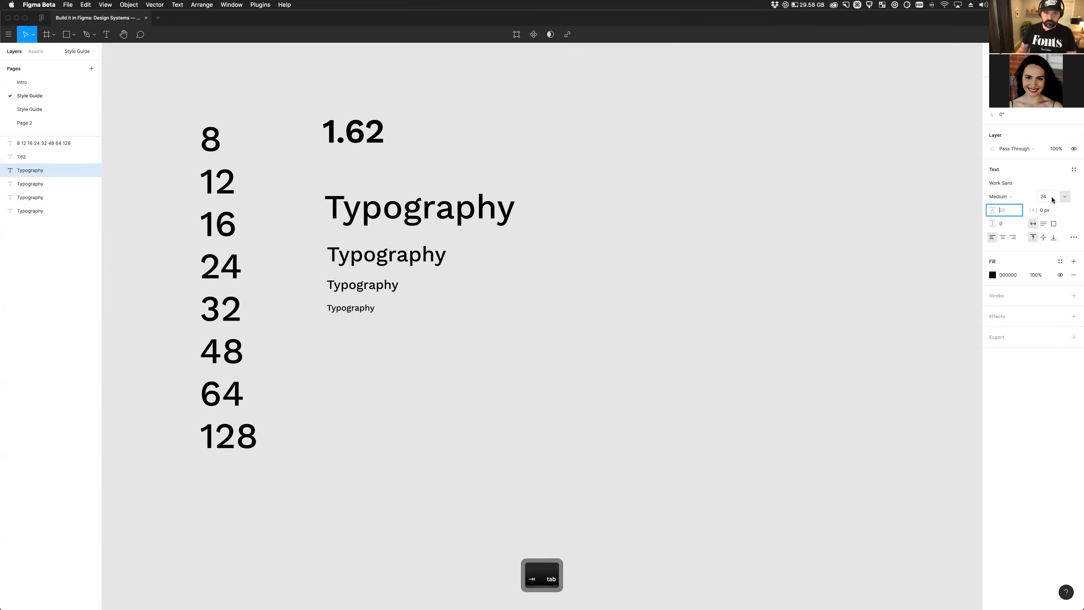
double_click(228, 272)
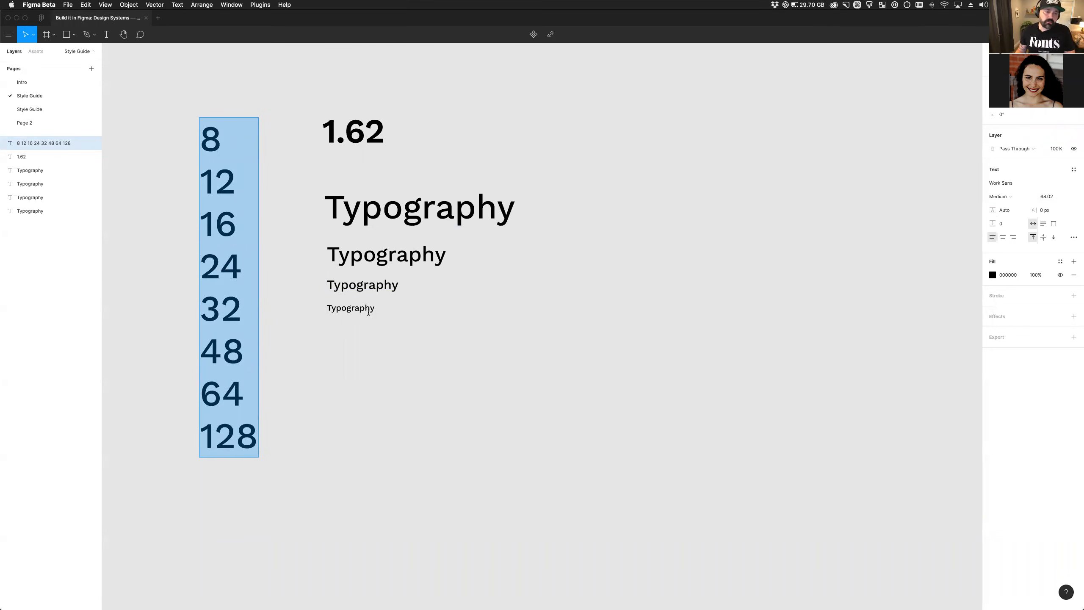
left_click(410, 317)
key("Escape")
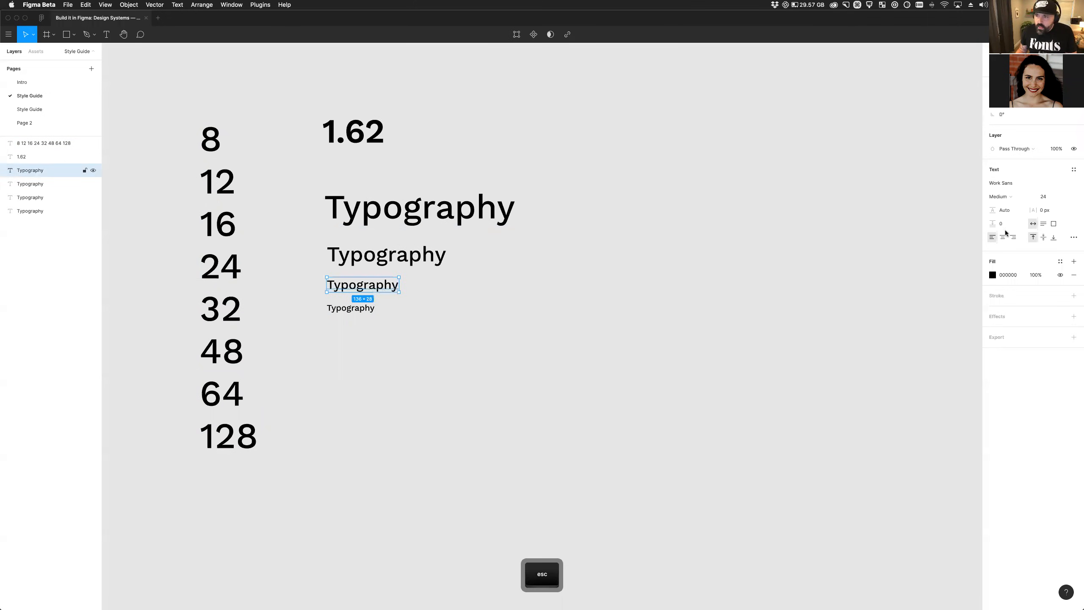
Duplicate the smallest Typography sample directly below itself and divide the copy's font size by 1.62.
left_click(368, 310)
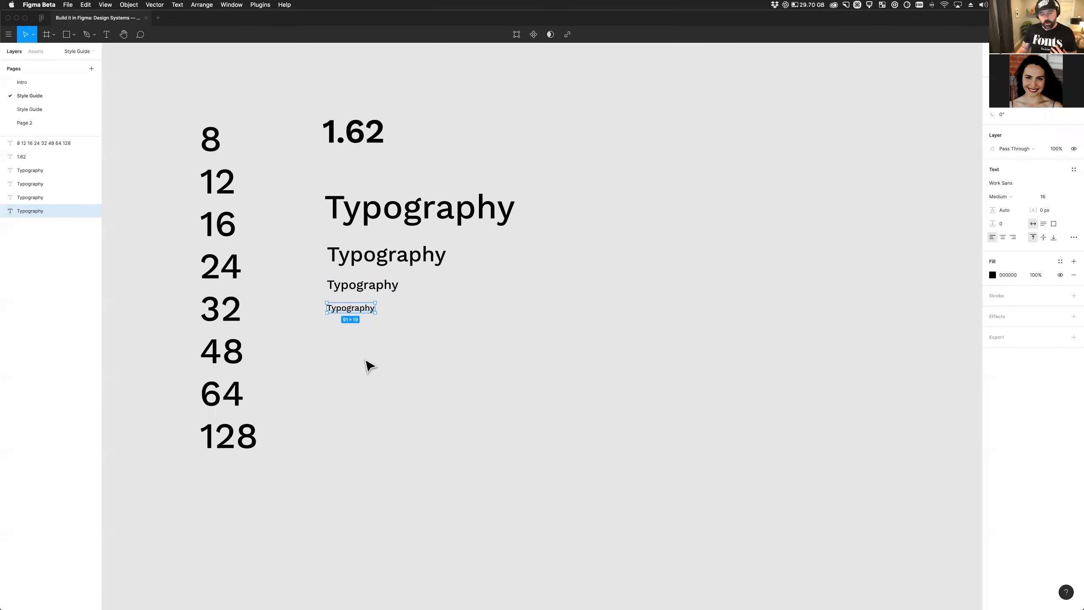
left_click_drag(358, 314, 374, 337)
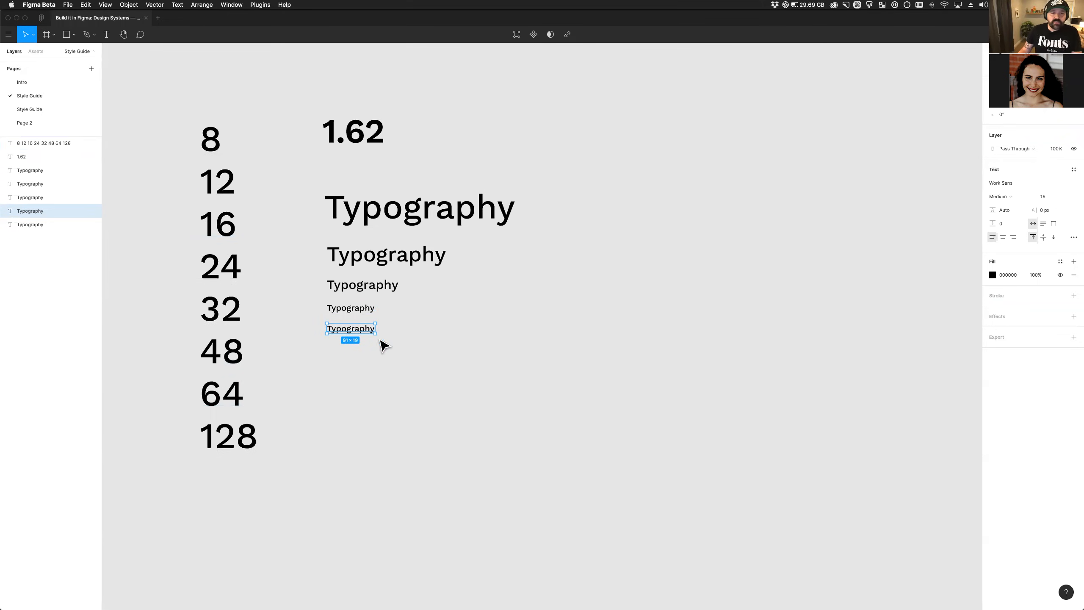
left_click(1054, 199)
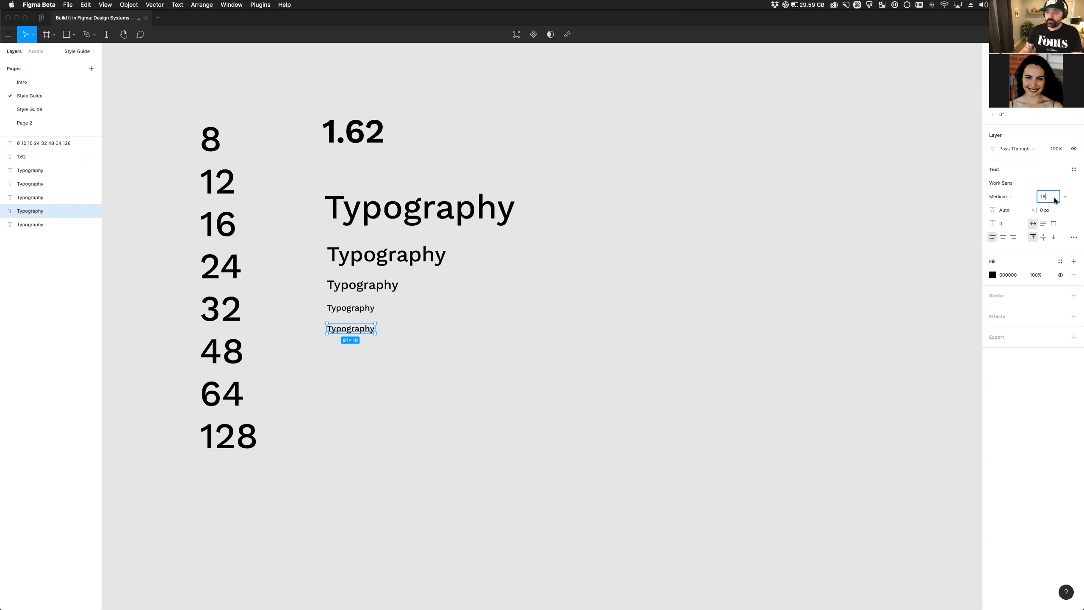
type("*")
key("BackSpace")
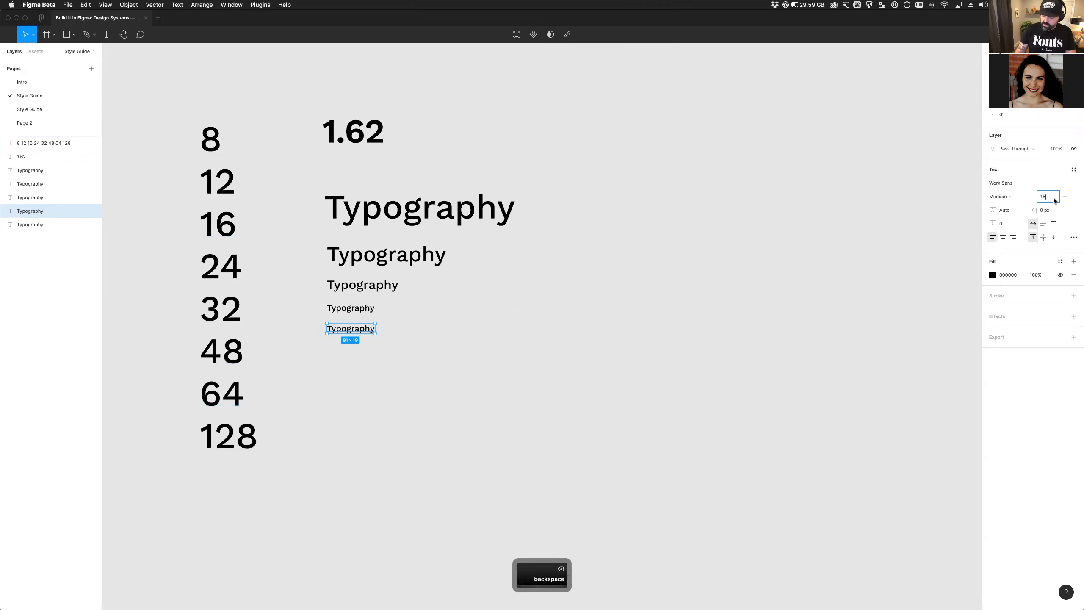
type("/1.62")
key("Tab")
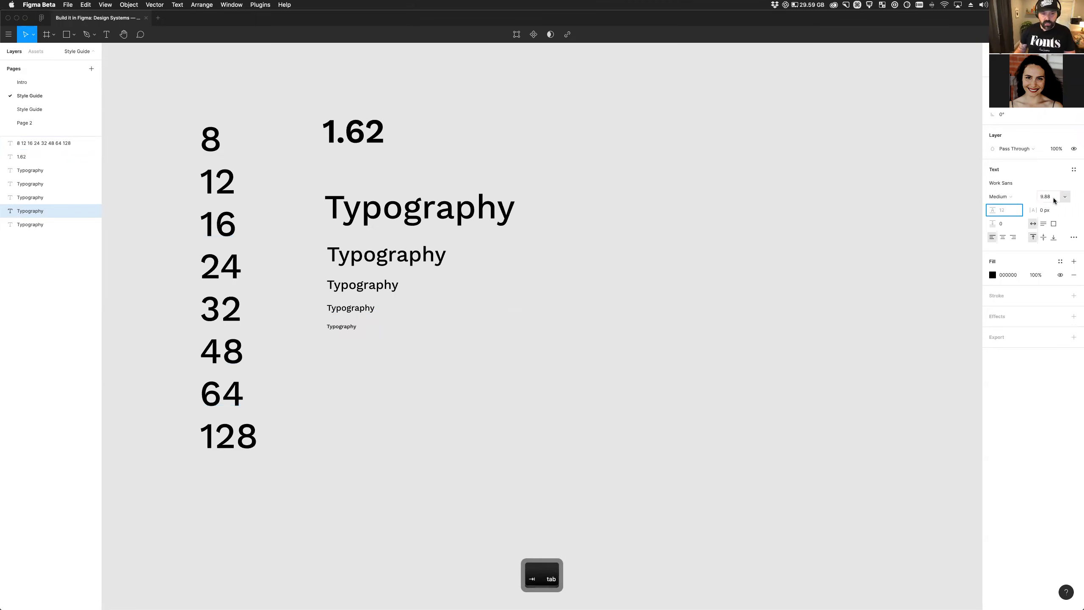
Set the font size of the new bottom Typography sample to 14.
left_click(1053, 203)
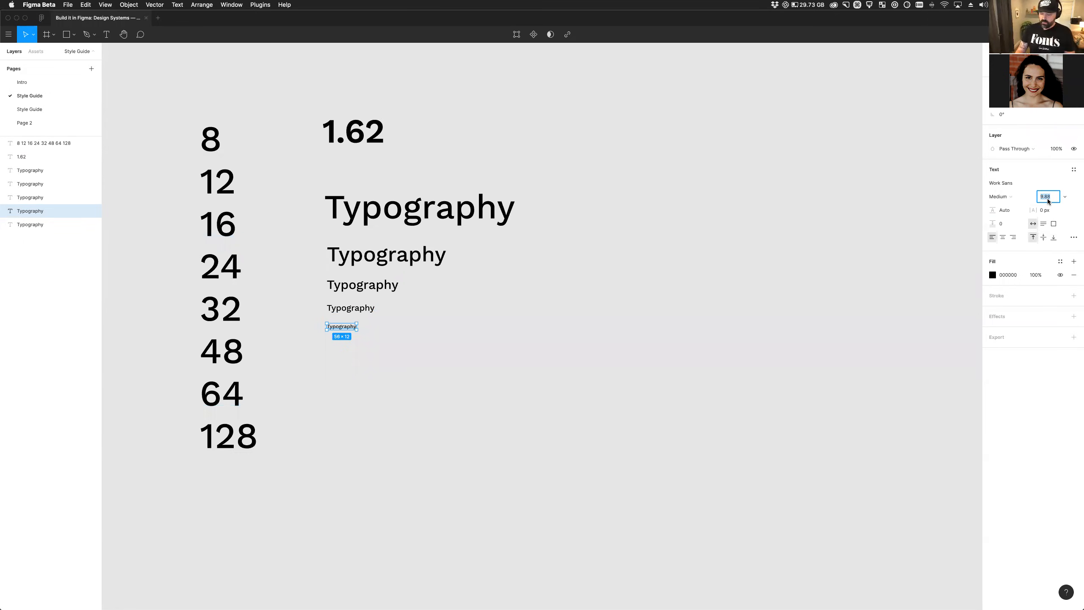
type("14")
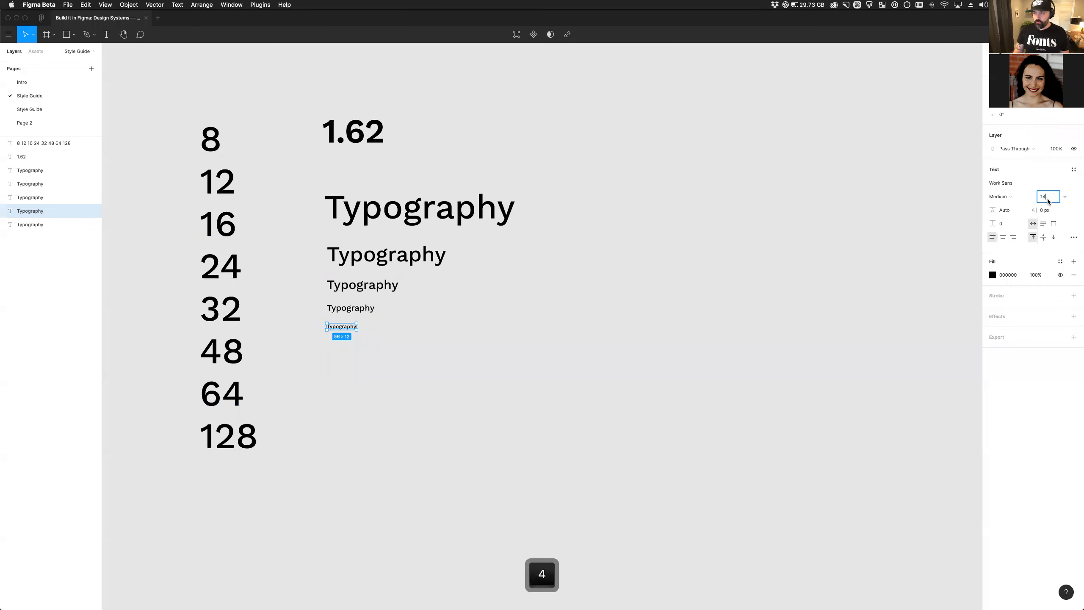
key("Tab")
left_click(467, 421)
Move the number list further left to open space between it and the Typography samples.
scroll(426, 384, "left", 5)
left_click(348, 350)
left_click_drag(346, 350, 137, 334)
scroll(164, 322, "right", 2)
scroll(188, 323, "left", 3)
scroll(208, 319, "left", 1)
Duplicate the number list to its right and clear all the text in the copy.
left_click_drag(234, 312, 264, 312)
double_click(272, 388)
left_click(267, 428)
left_click_drag(290, 432, 236, 104)
key("BackSpace")
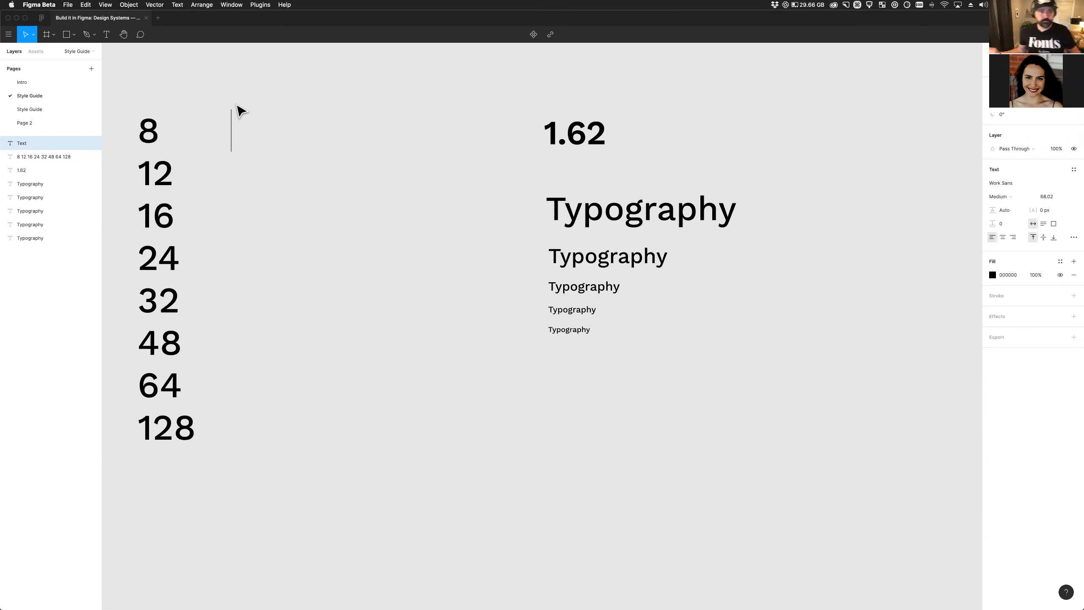
type("H")
key("BackSpace")
type("Itl")
key("BackSpace")
key("BackSpace")
key("BackSpace")
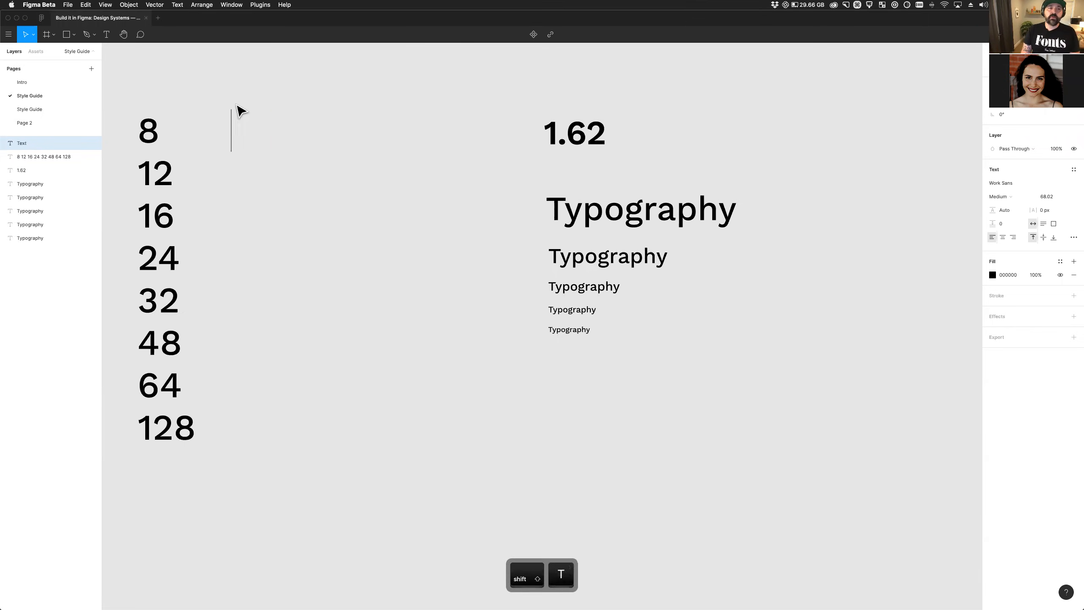
Enter "Title/h1" as the first line of the emptied text layer beside the number list.
type("Title")
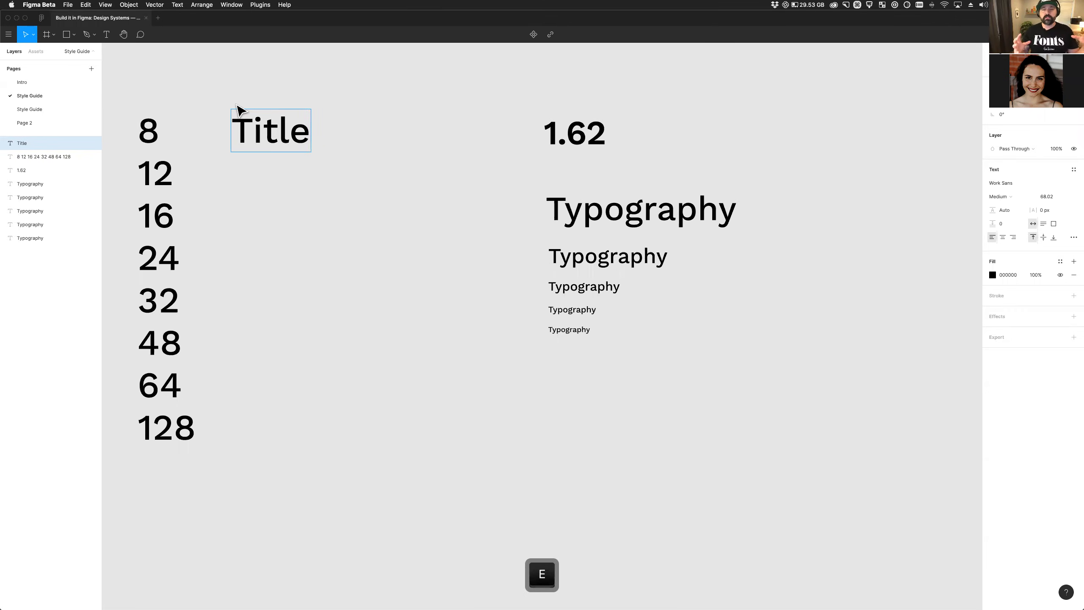
key("Return")
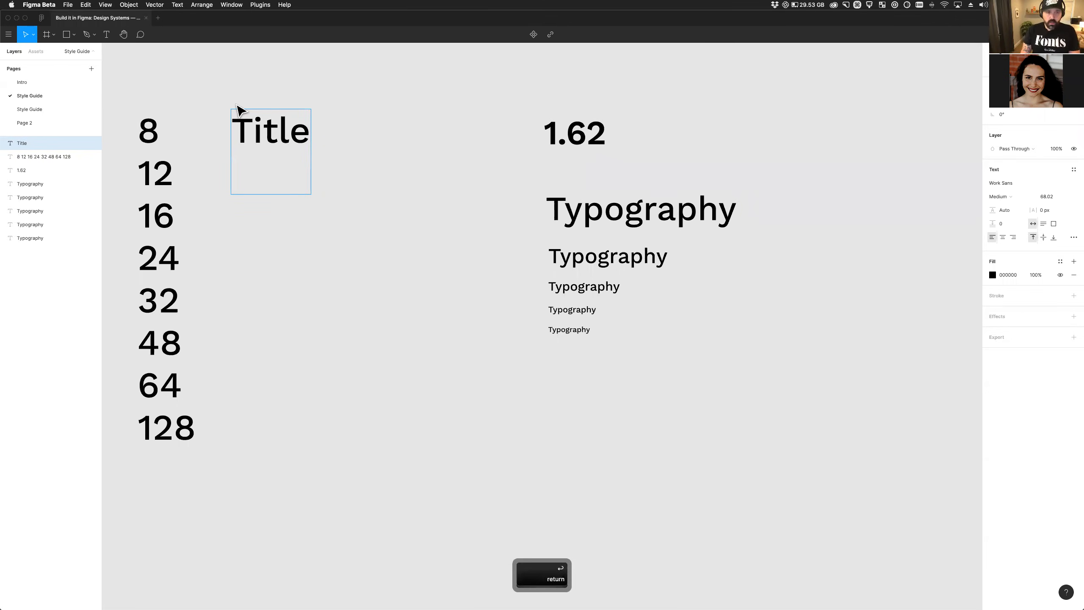
key("BackSpace")
type("/")
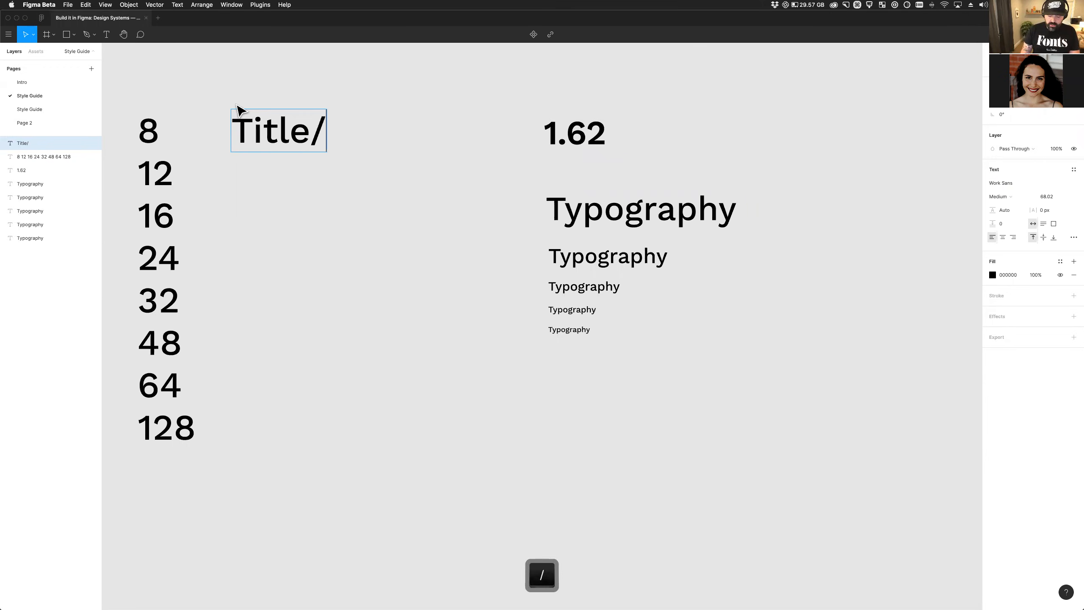
type("h1")
key("Return")
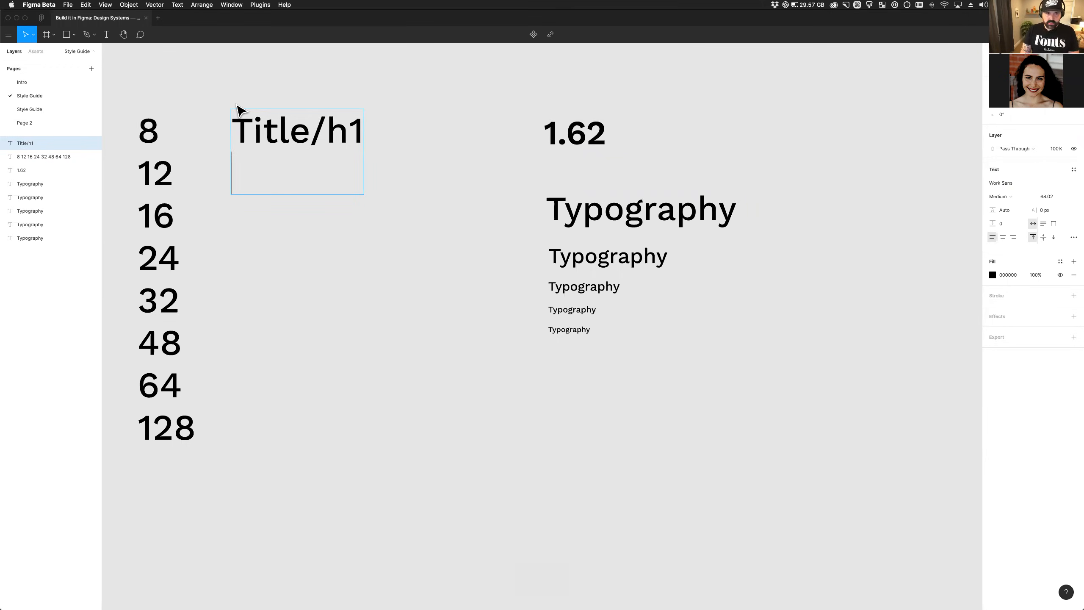
Add the lines "h2", "h3" and "Body copy" below Title/h1 and finish editing the text.
type("h2")
key("Return")
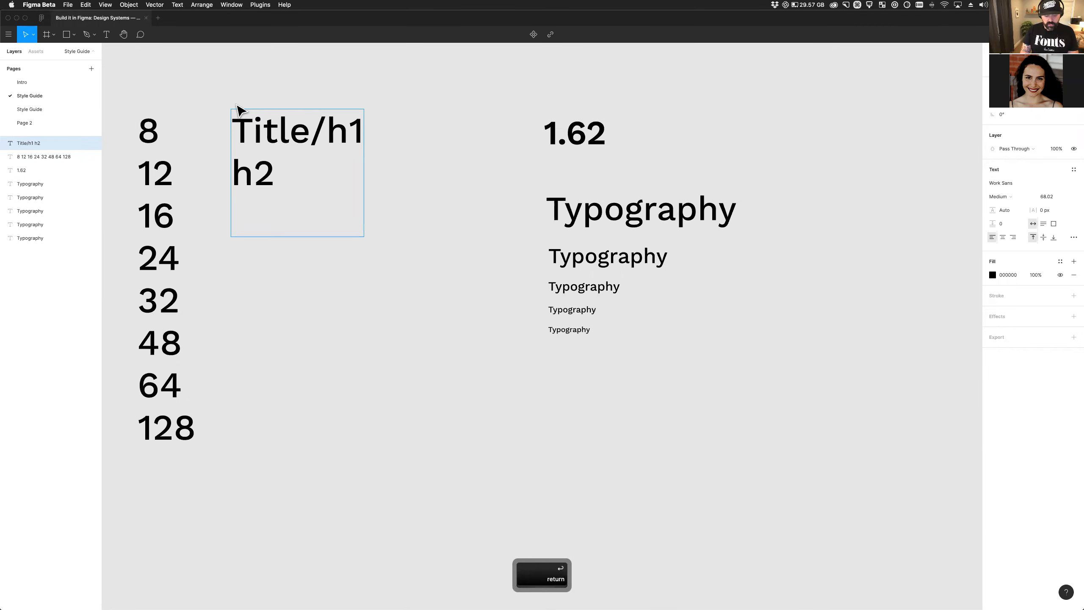
type("h3")
key("Return")
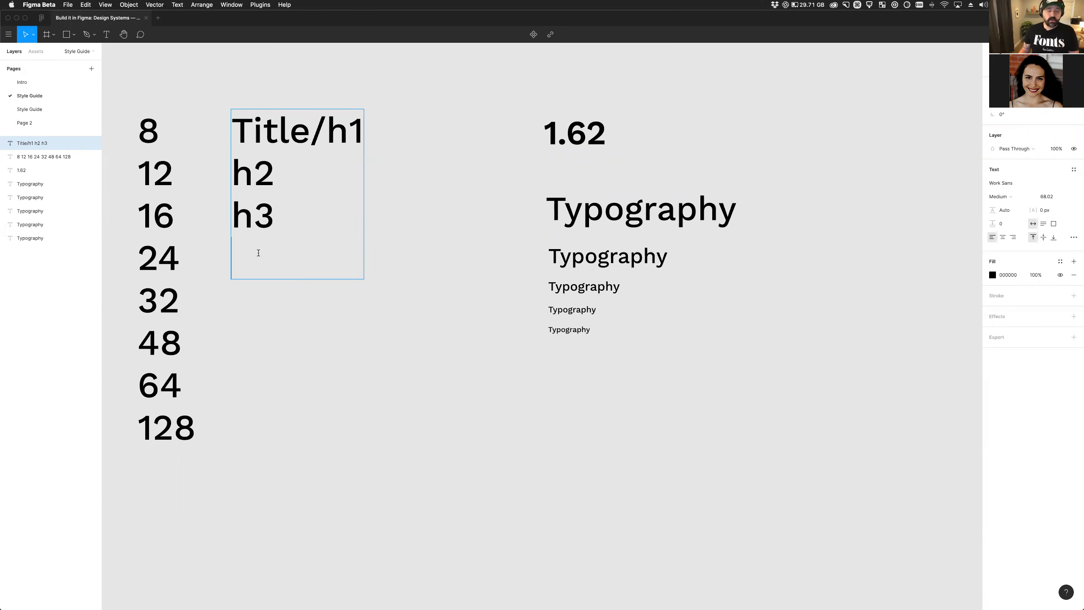
type("Body copy")
key("Escape")
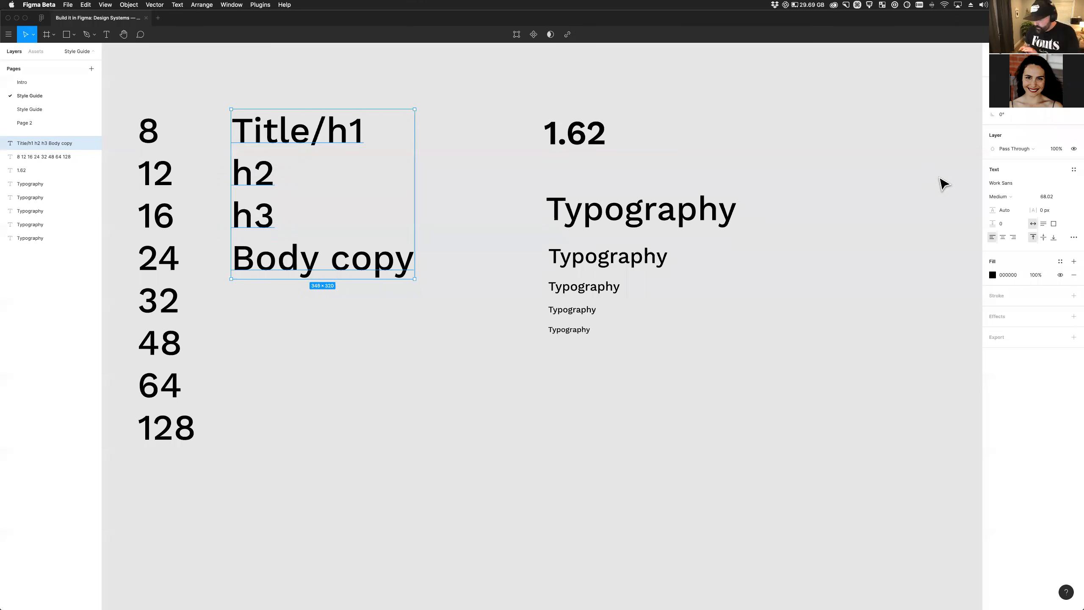
left_click(938, 278)
scroll(939, 278, "down", 1)
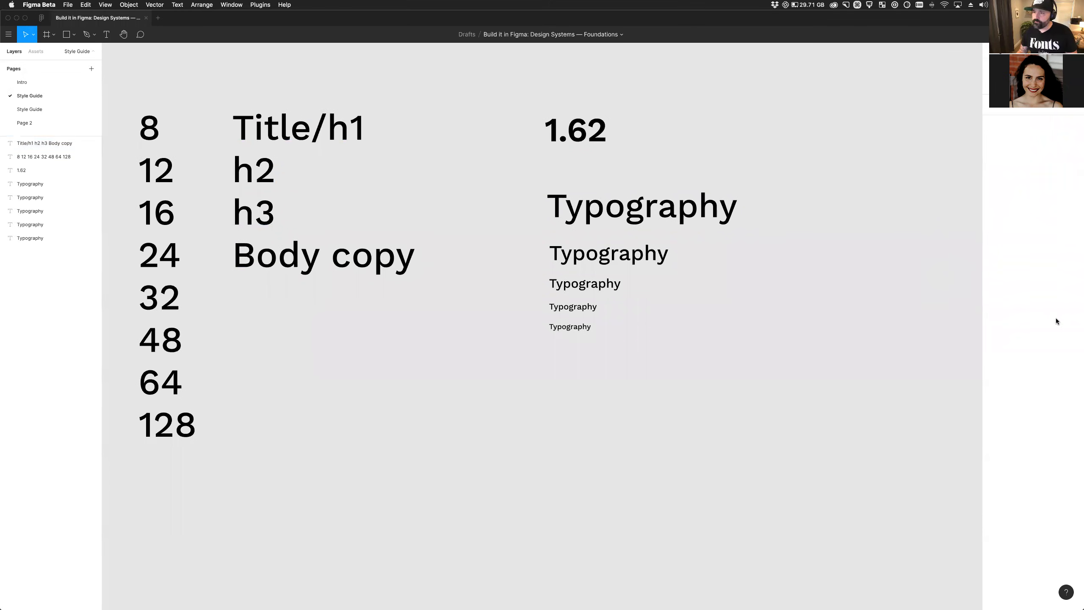
Reduce the font size of the text style list to 28.02 and move the list slightly down and to the right.
left_click(290, 255)
left_click(1050, 197)
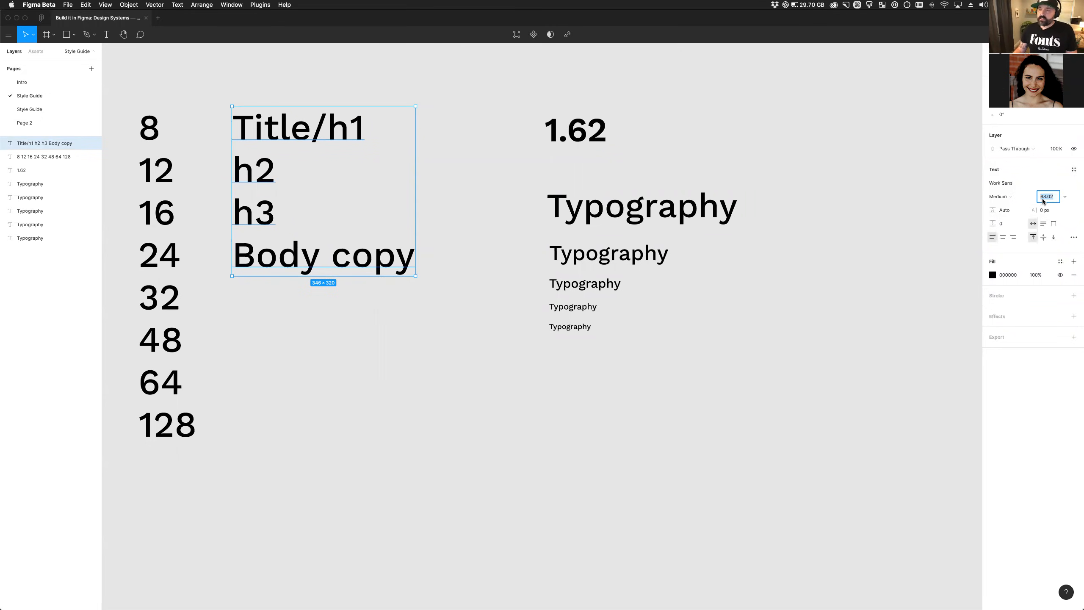
key("shift+Down")
key("shift+Down")
key("shift+Down")
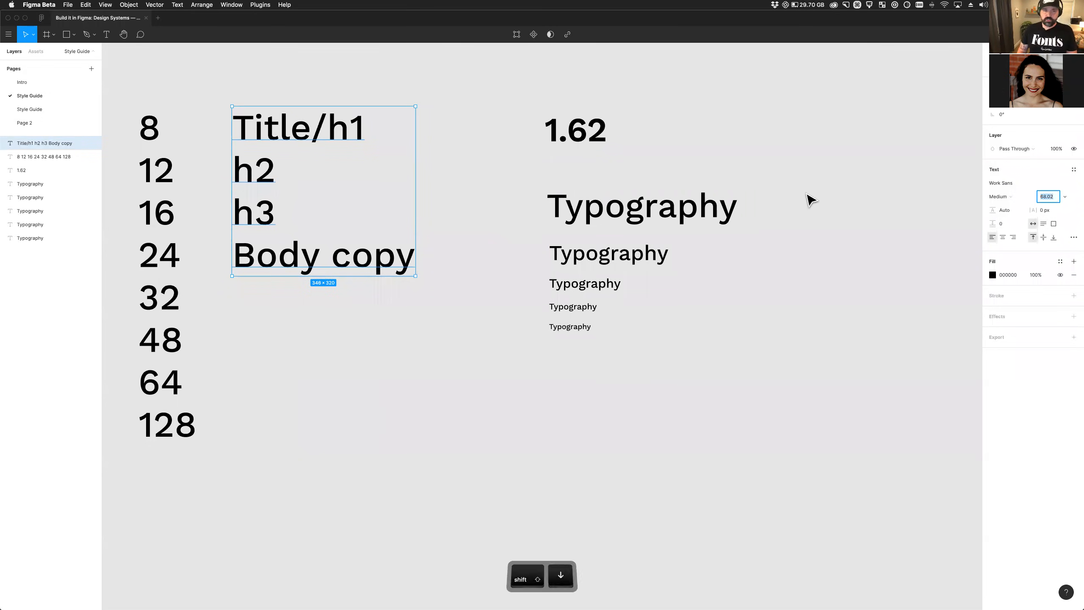
key("Escape")
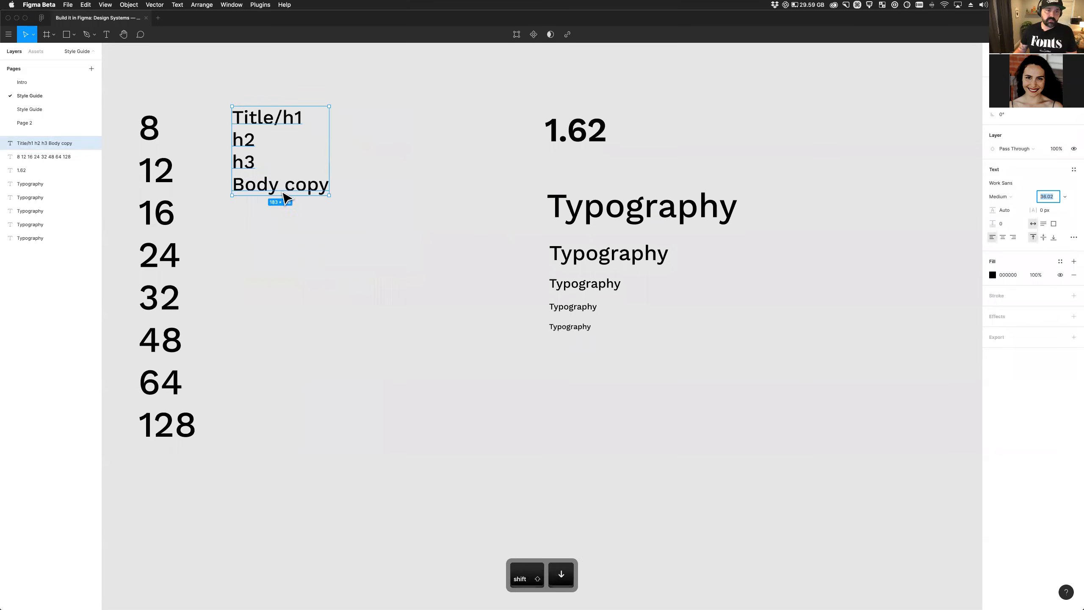
left_click_drag(281, 197, 299, 223)
left_click(1053, 198)
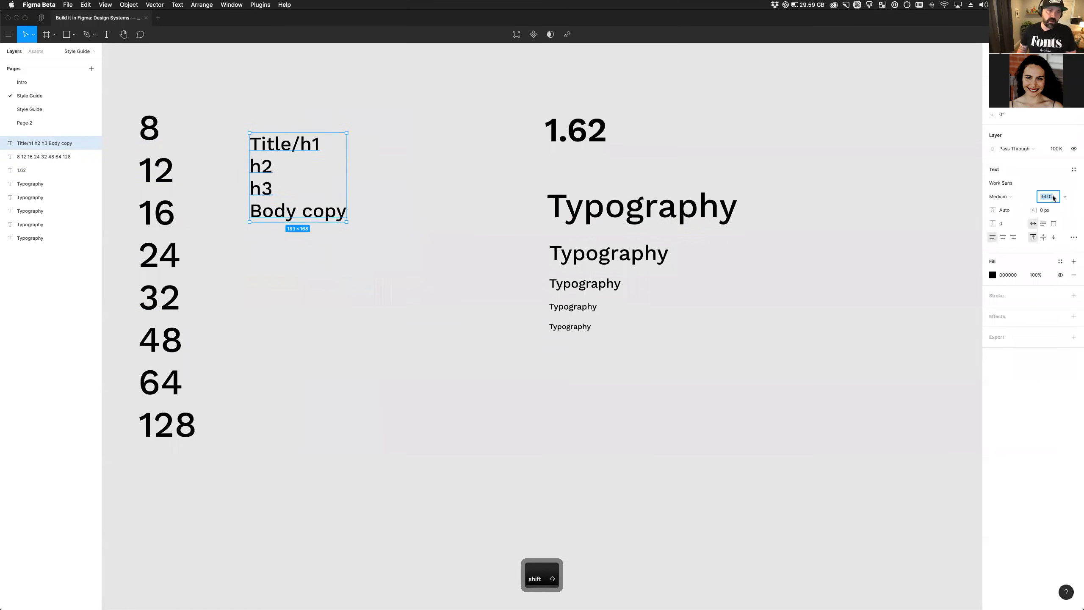
key("shift+Down")
Add a "Small copy" line below Body copy in the text style list.
left_click(289, 197)
double_click(290, 197)
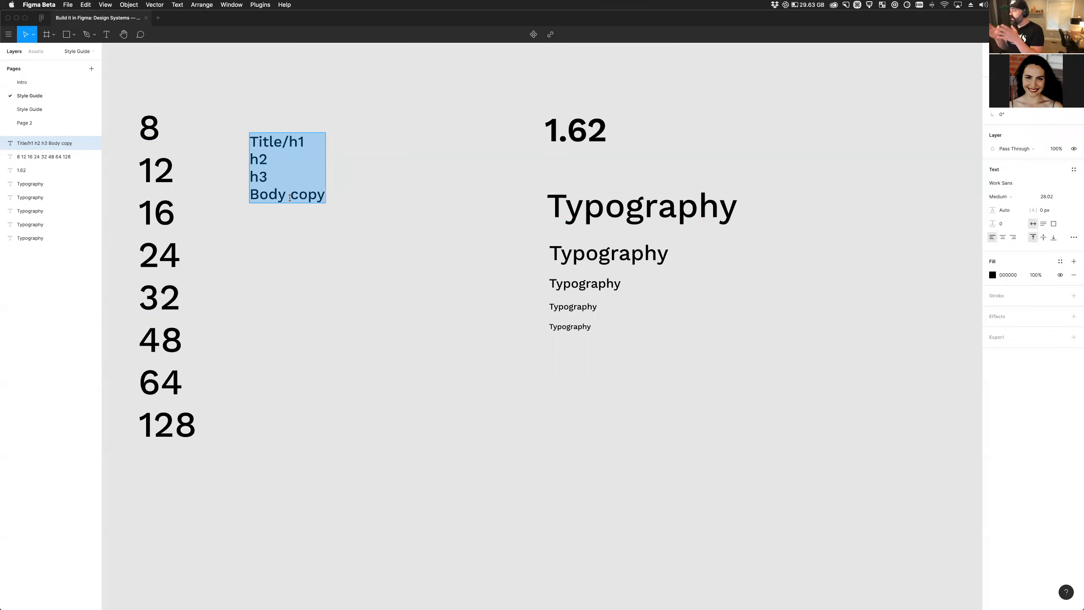
left_click(290, 198)
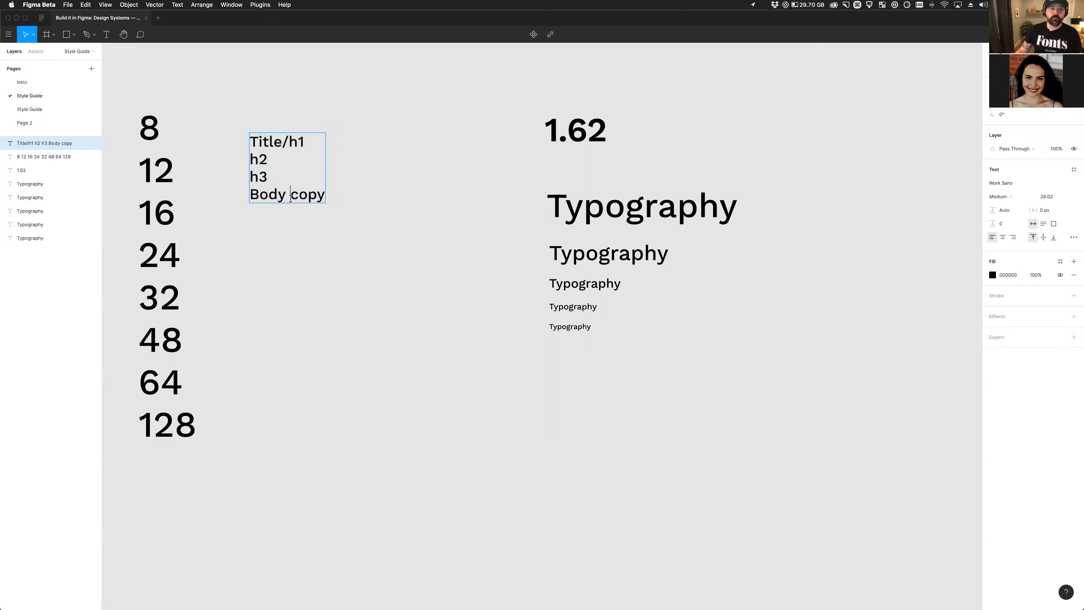
key("super+Right")
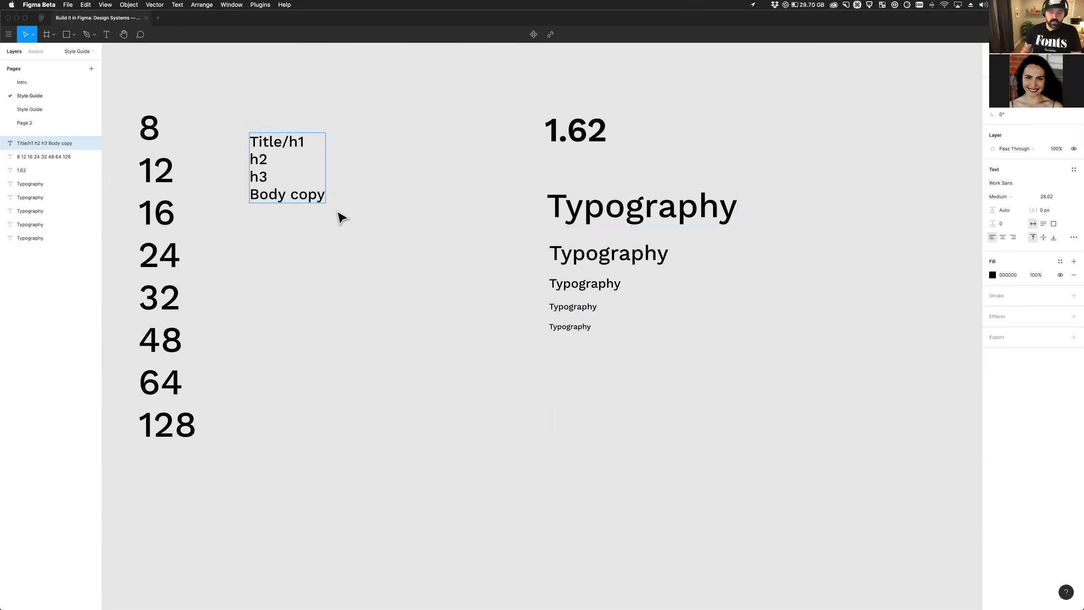
key("Return")
type("Small ")
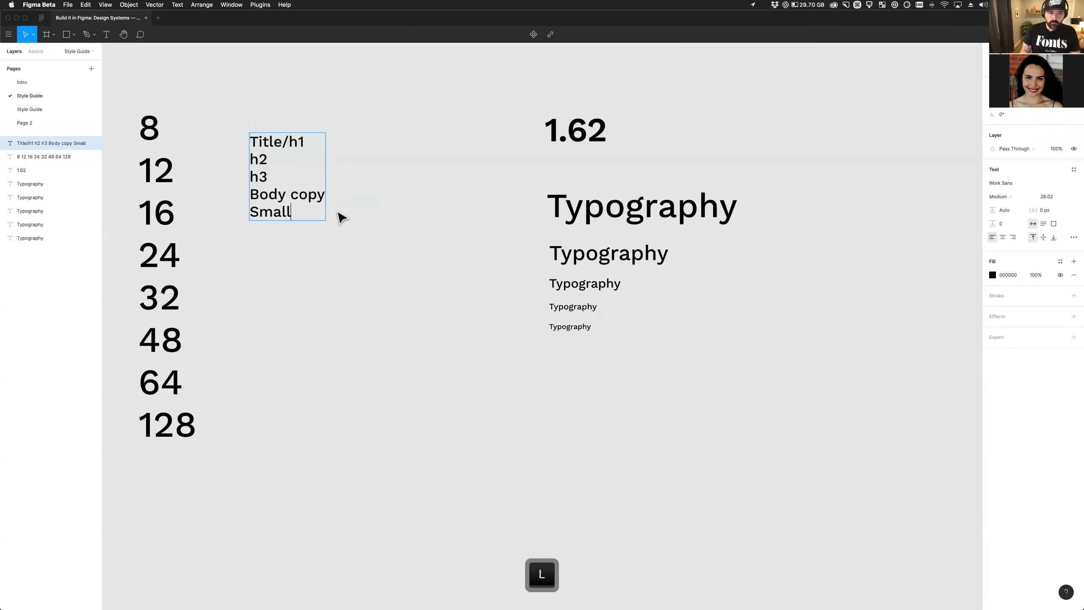
type("copy")
key("Return")
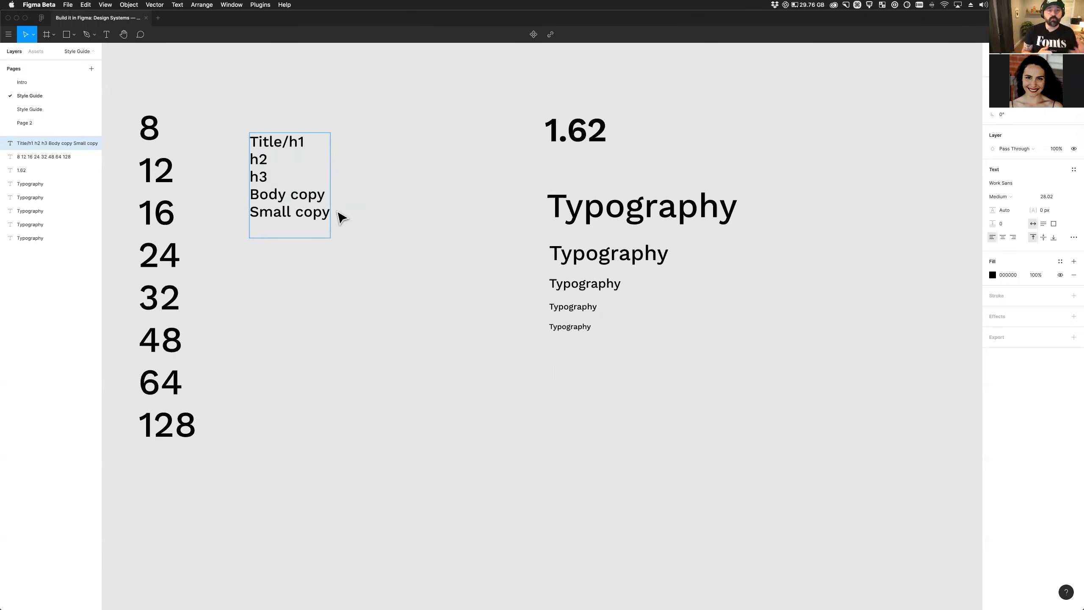
Add the lines "Button text" and "Pre title" at the end of the text style list.
type("Button text")
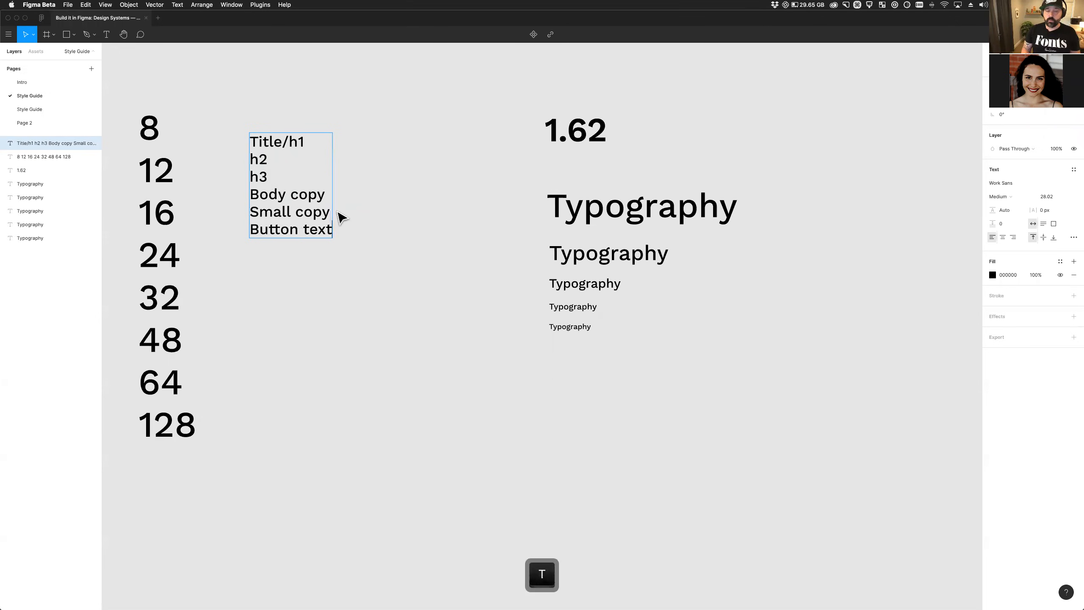
key("Return")
type("Pre title")
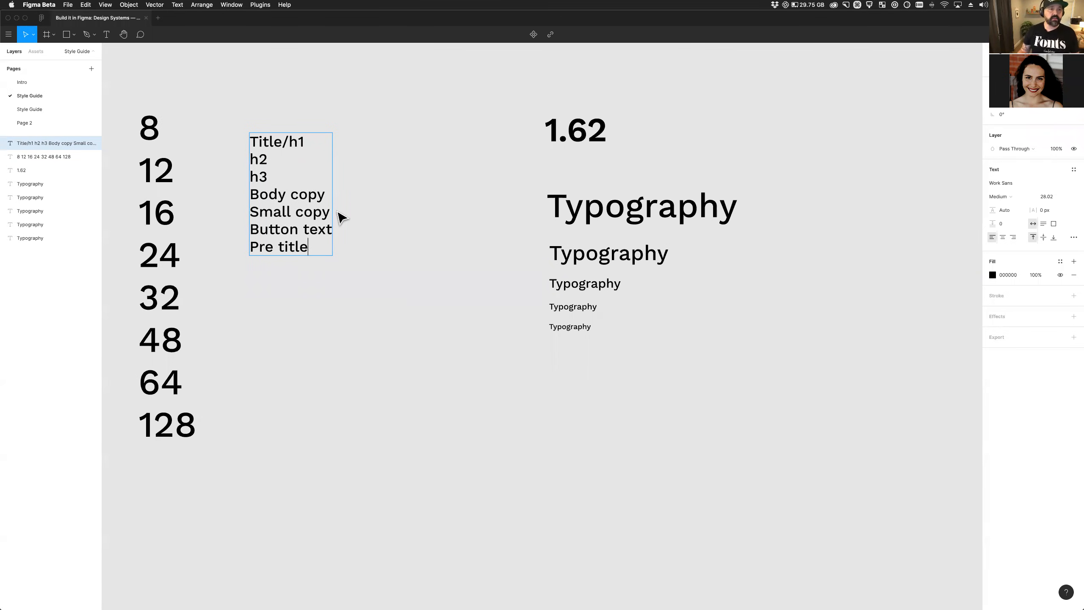
Append "(title)" to both the h2 and h3 lines of the text style list.
left_click_drag(292, 180, 249, 141)
left_click(287, 175)
left_click(274, 160)
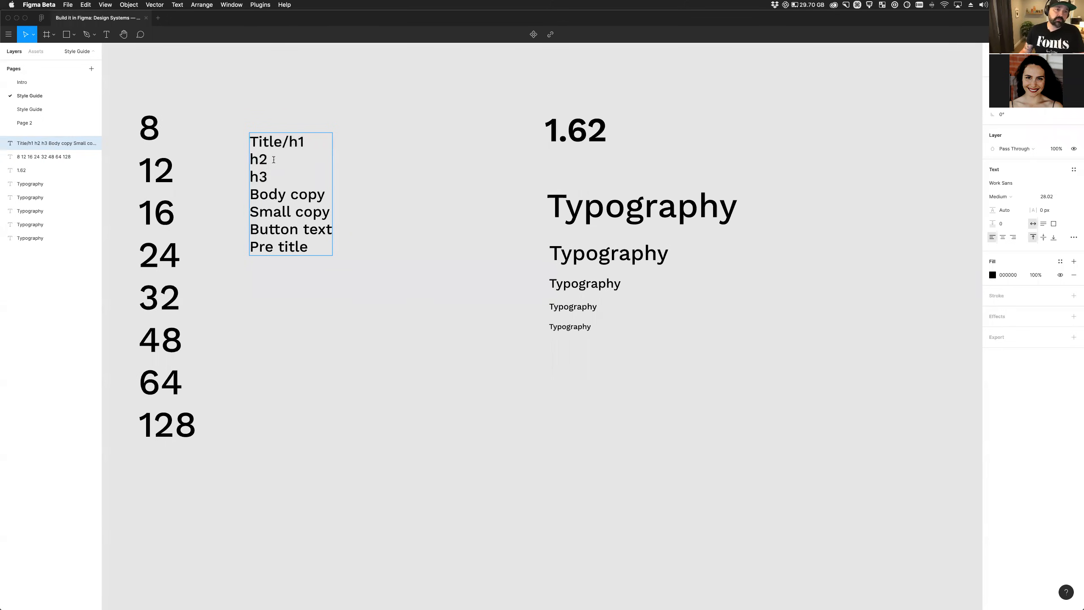
type("(title)")
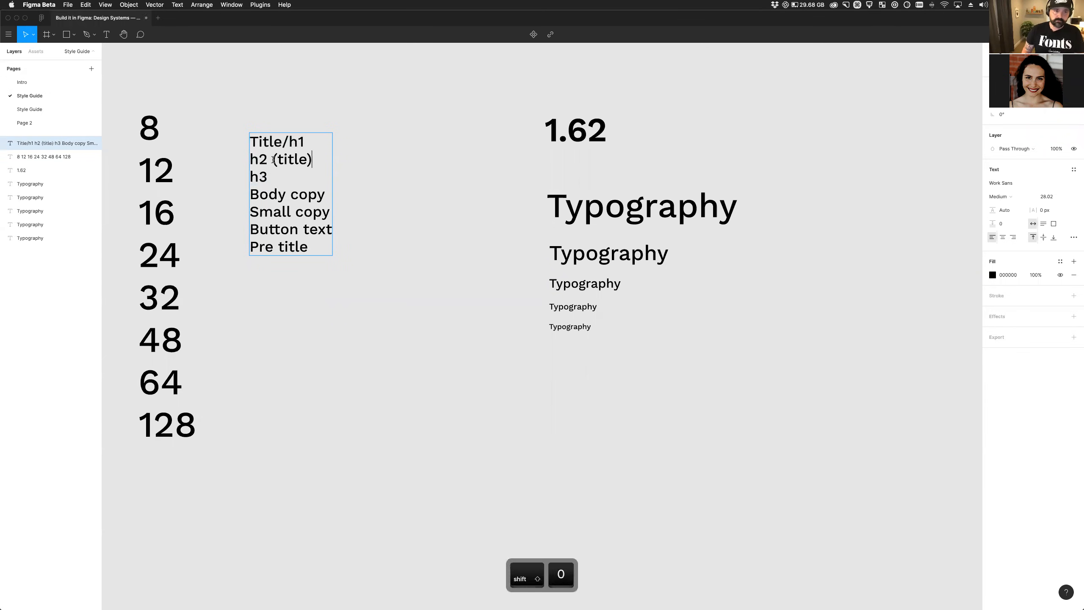
key("Down")
type("(title)")
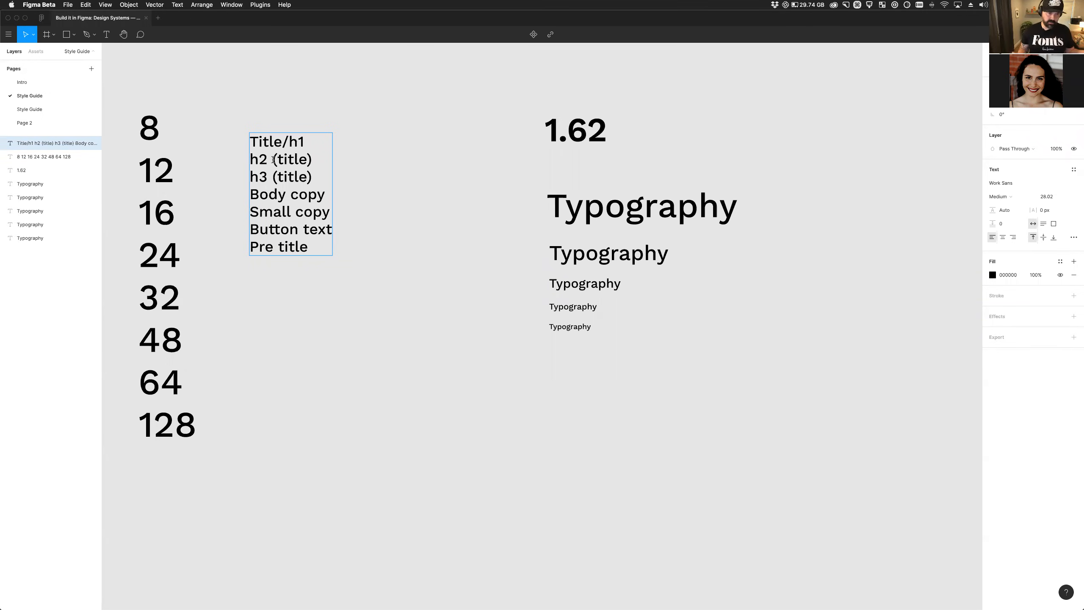
Insert a "Strong (bold)" line between the h3 and Body copy lines.
key("Return")
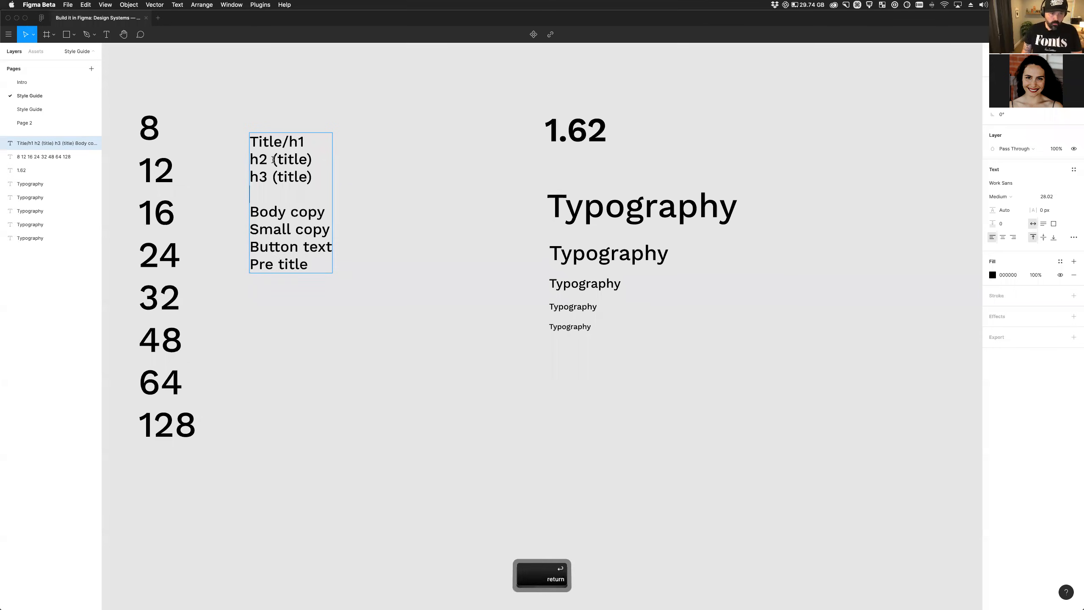
key("shift")
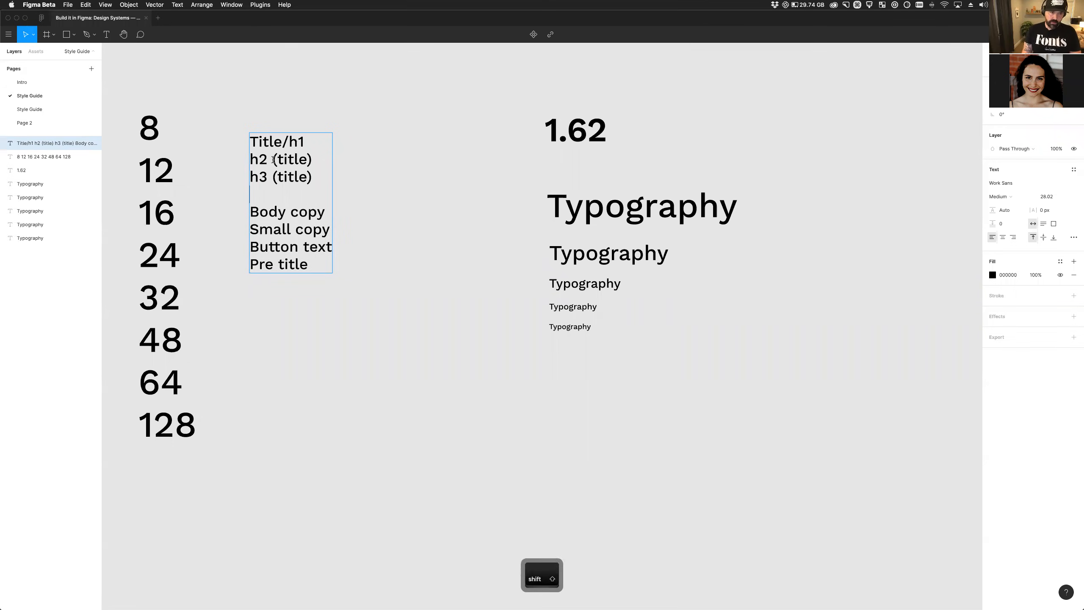
type("Strong")
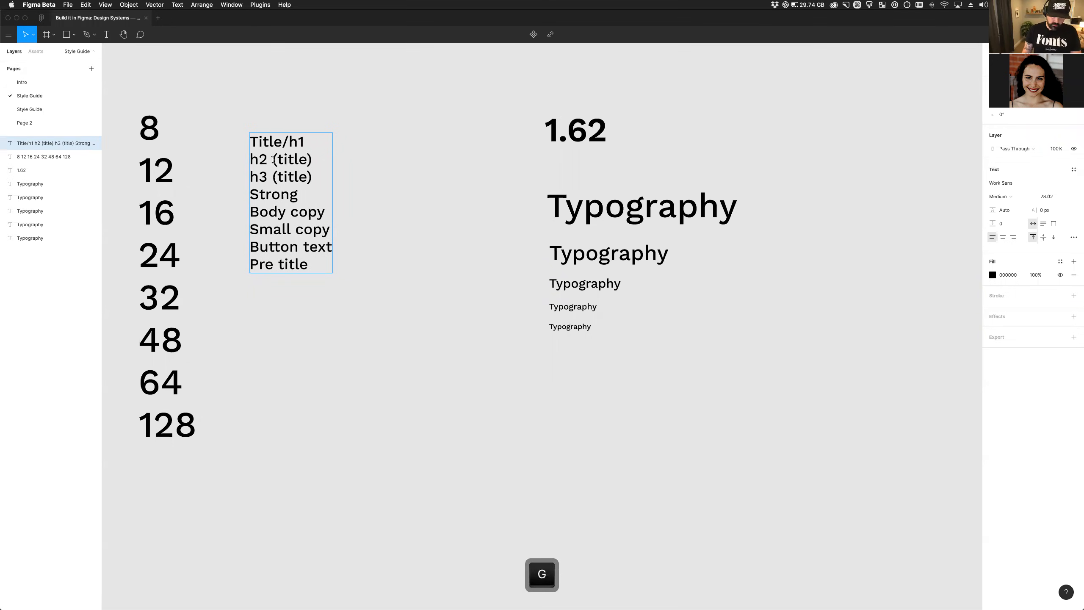
type(" (bold)")
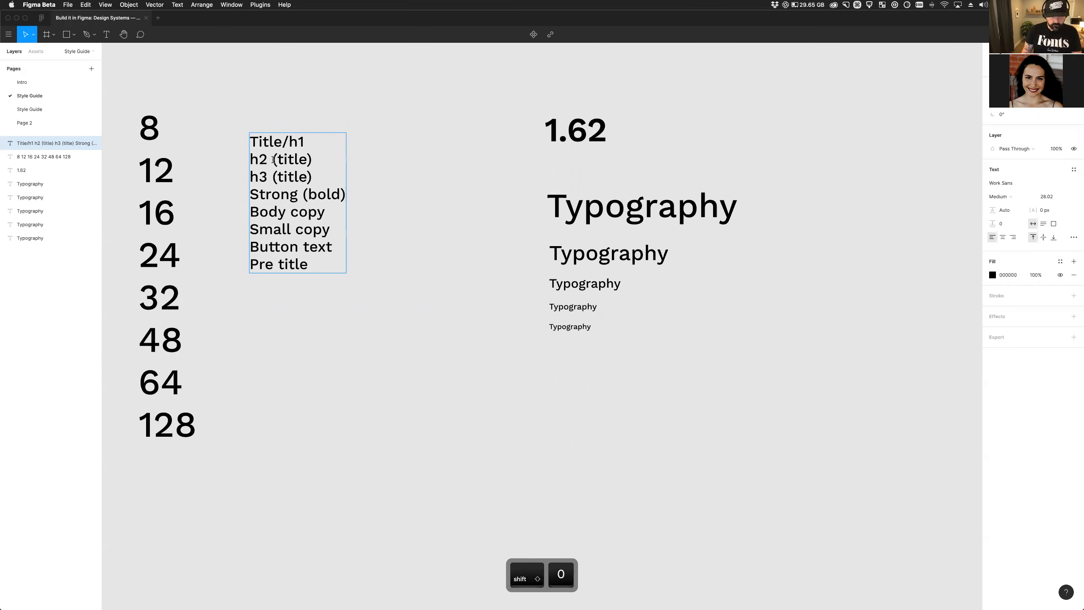
Insert an "Em (emphasized)" line between the Strong (bold) and Body copy lines of the text style list.
key("Return")
type("Em")
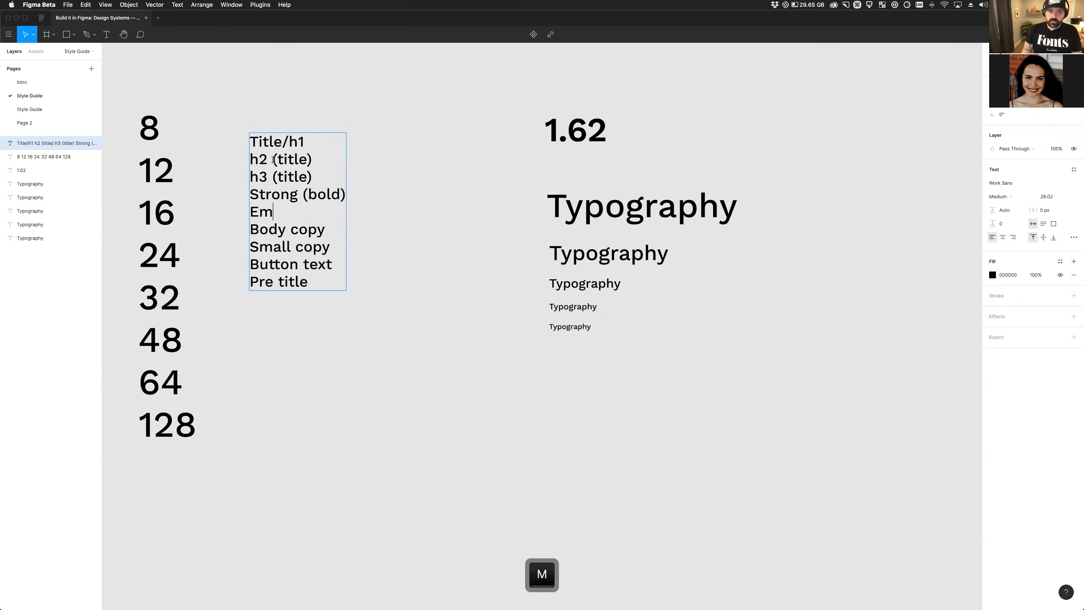
type(" (")
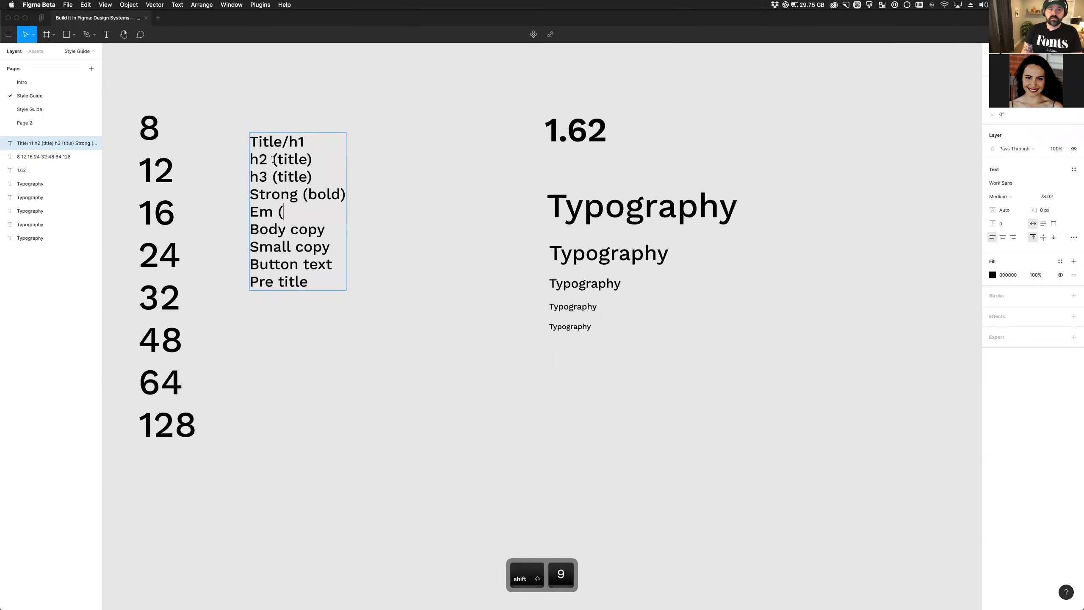
type("emphasized)")
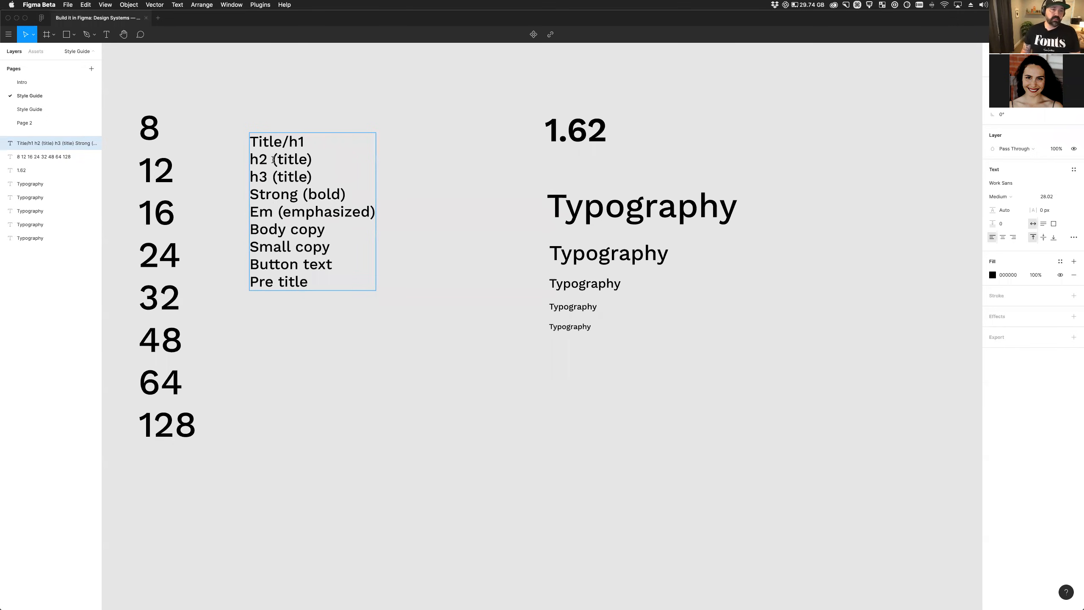
Insert a "Subtitle (big copy)" line between the h3 and Strong (bold) lines of the text style list.
key("Up")
key("Up")
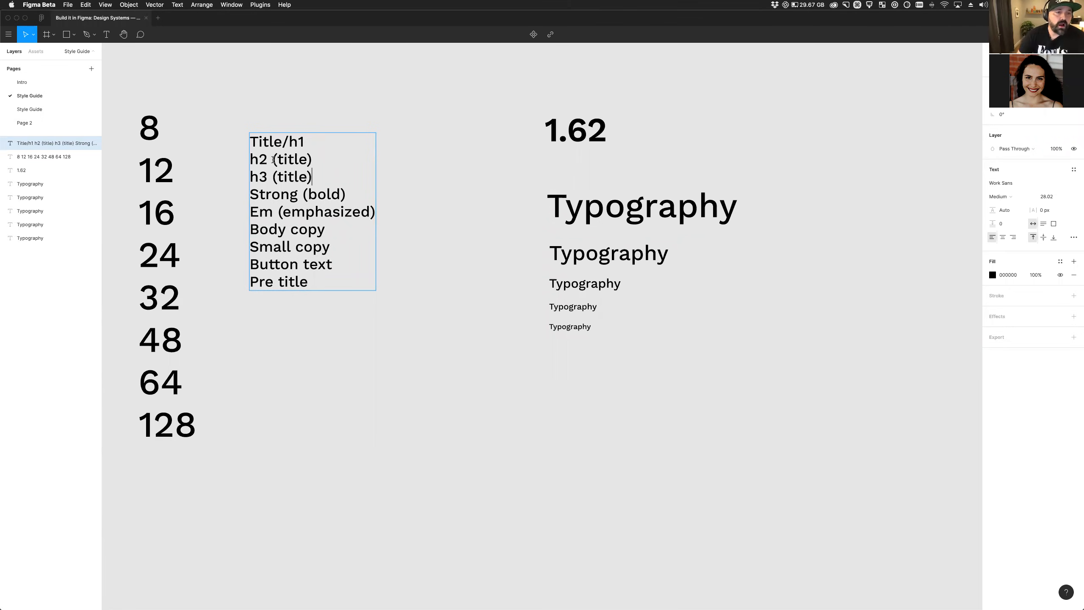
key("Return")
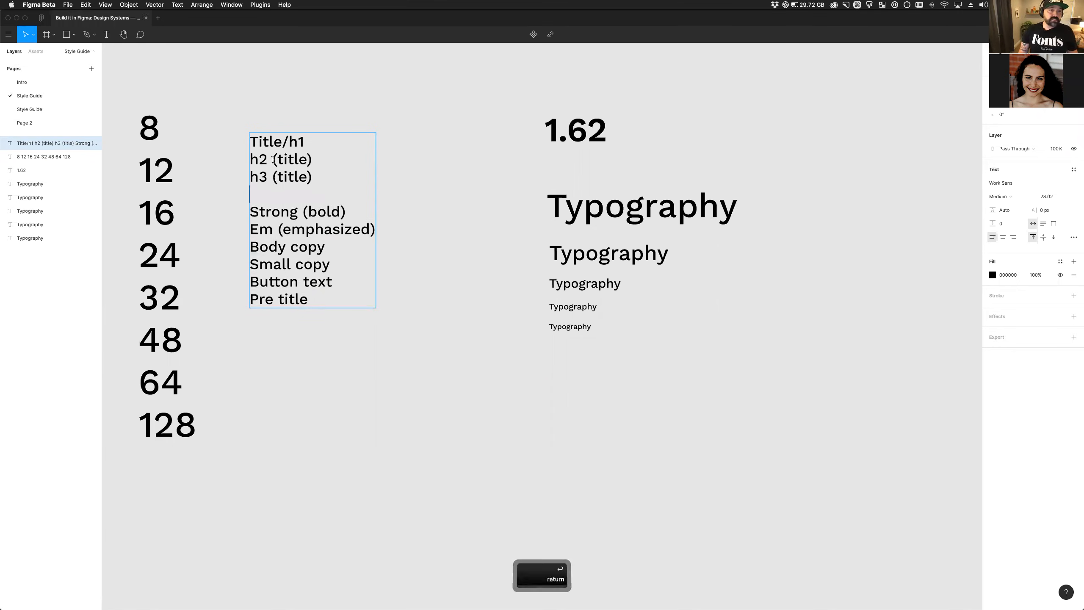
type("Subtitle")
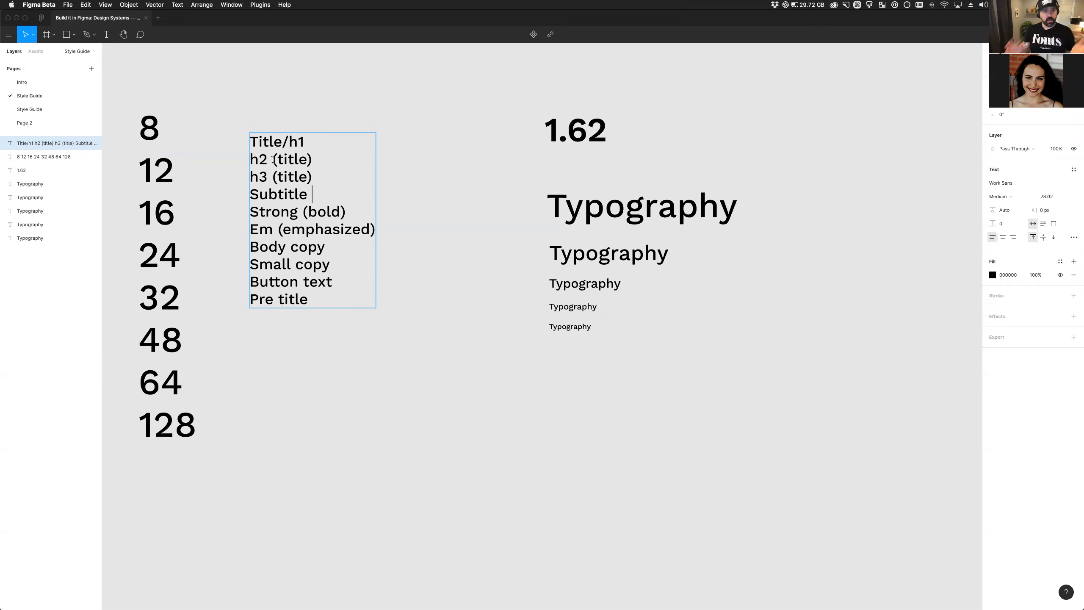
key("shift")
type("(big copy)")
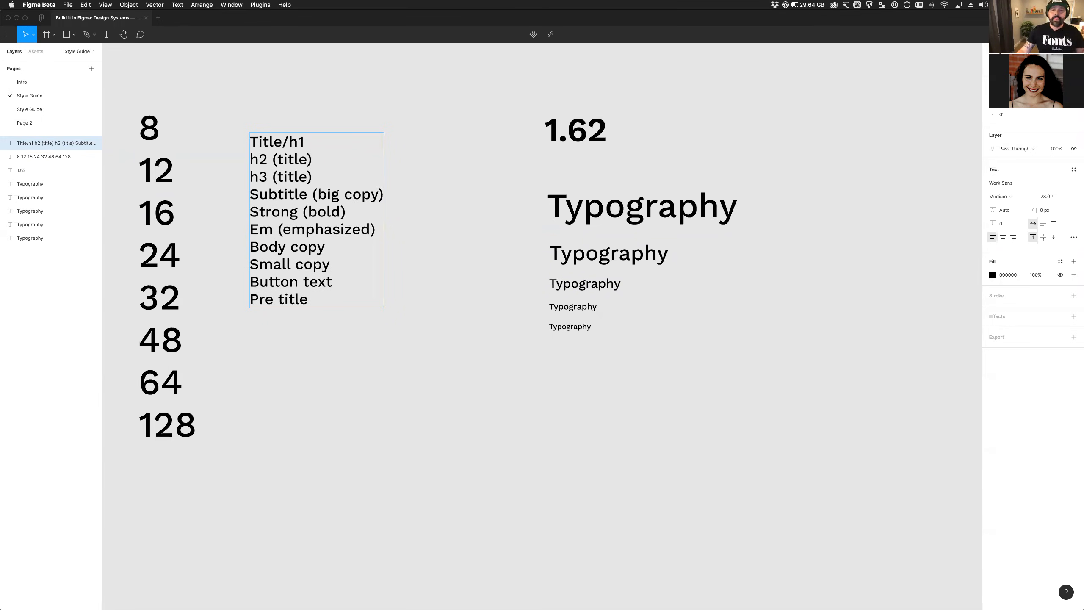
Highlight the Title/h1, h2 and h3 lines in the text style list and finish editing the text.
scroll(594, 365, "right", 2)
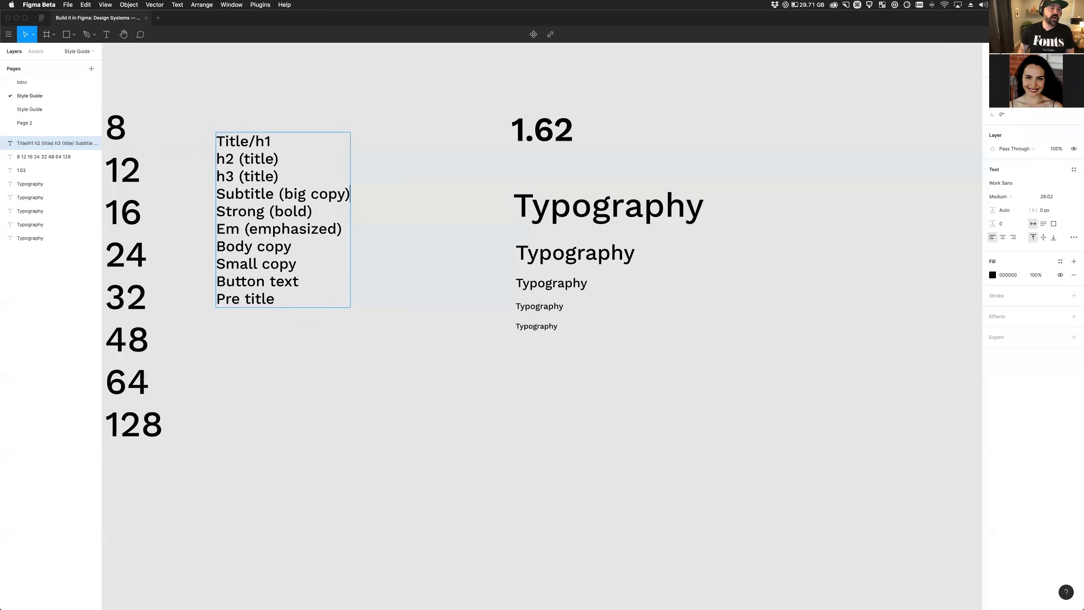
key("Down")
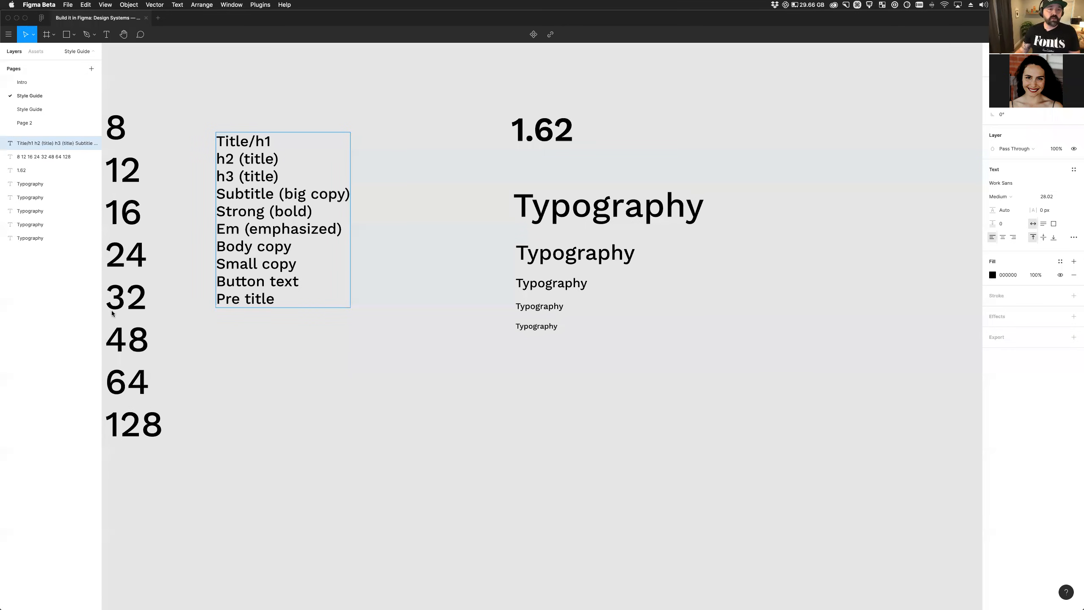
left_click(277, 307)
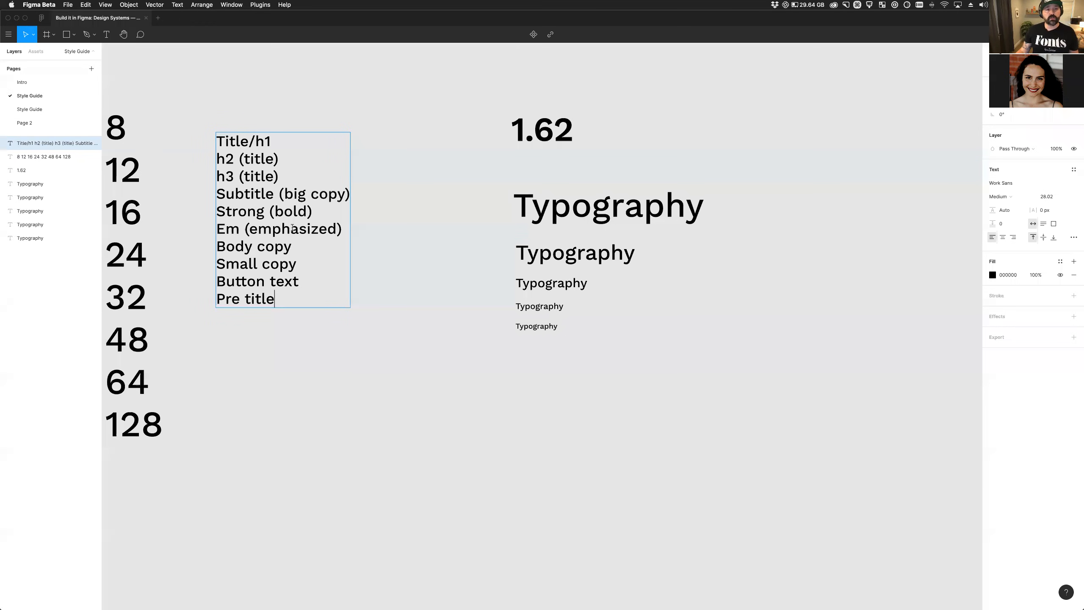
left_click_drag(294, 174, 214, 147)
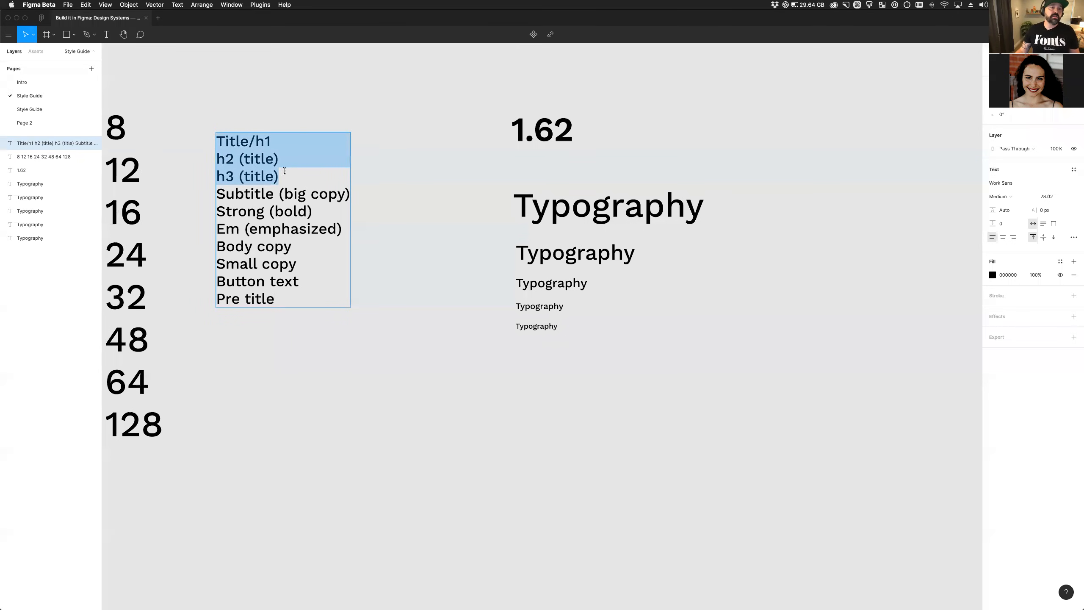
scroll(259, 219, "left", 4)
scroll(259, 219, "left", 2)
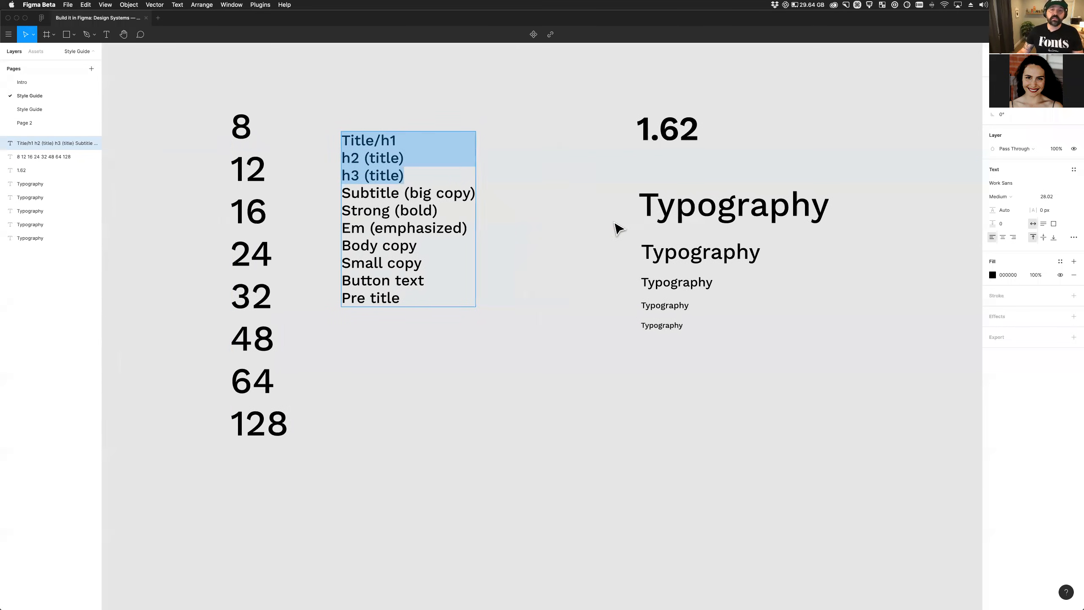
key("Escape")
Halve the font size of the largest Typography sample with the expression 64/2, and undo the change.
left_click(705, 216)
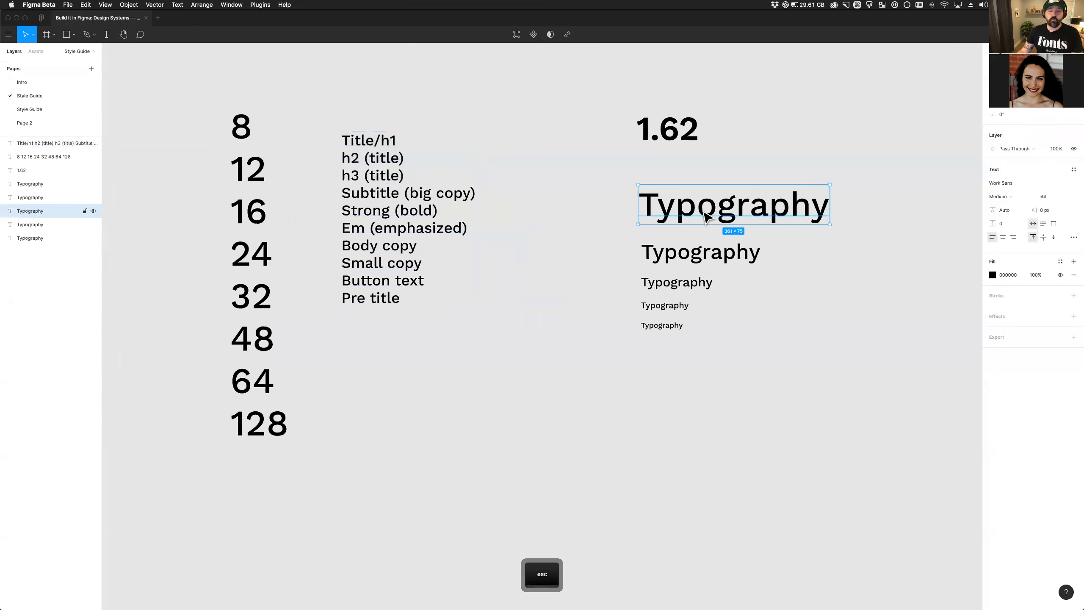
left_click(1042, 198)
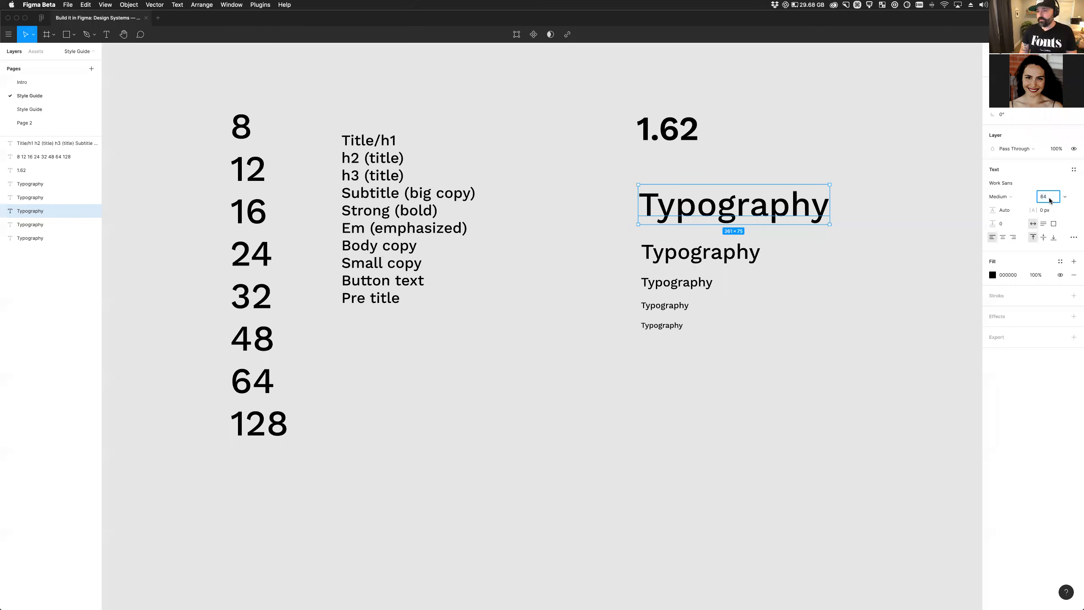
type("/2")
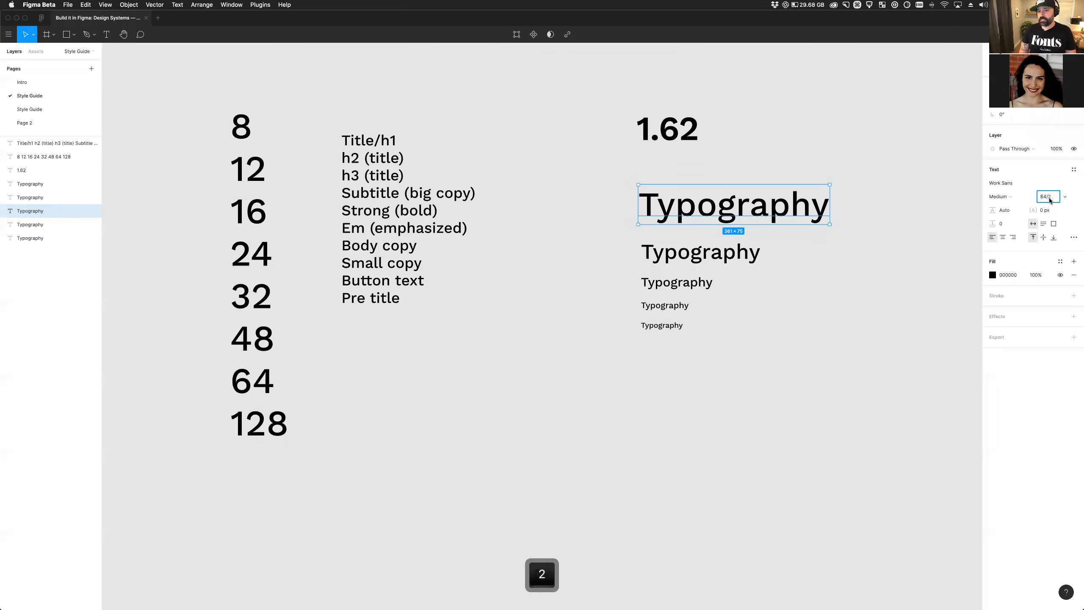
key("Tab")
key("super+z")
key("super+z")
key("super+z")
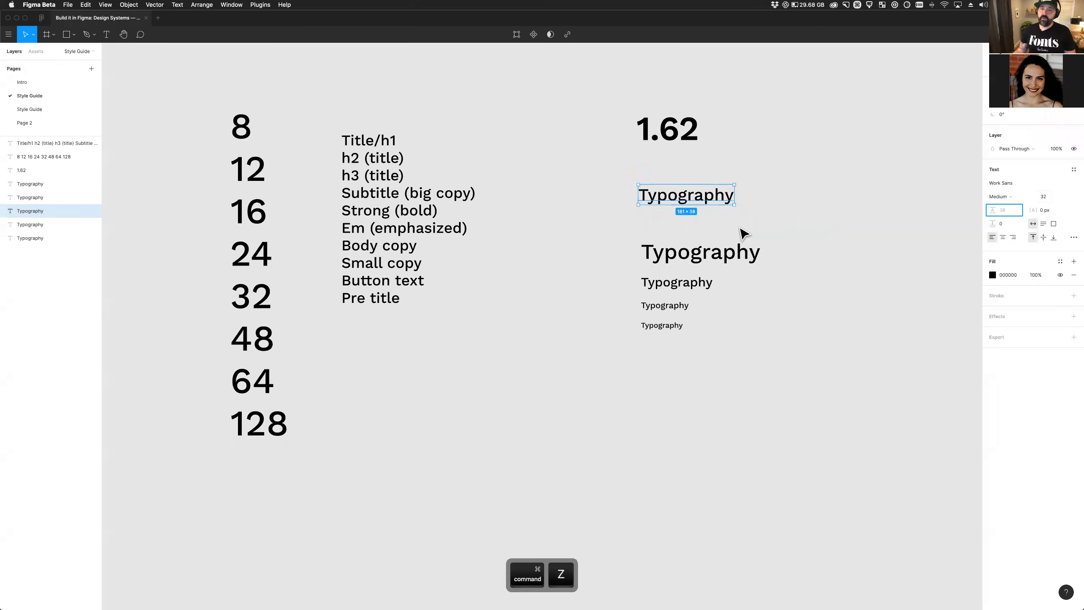
Step the largest Typography sample's font size down and up in large increments, and set it back to 64.
left_click(755, 210)
left_click(1048, 198)
key("shift")
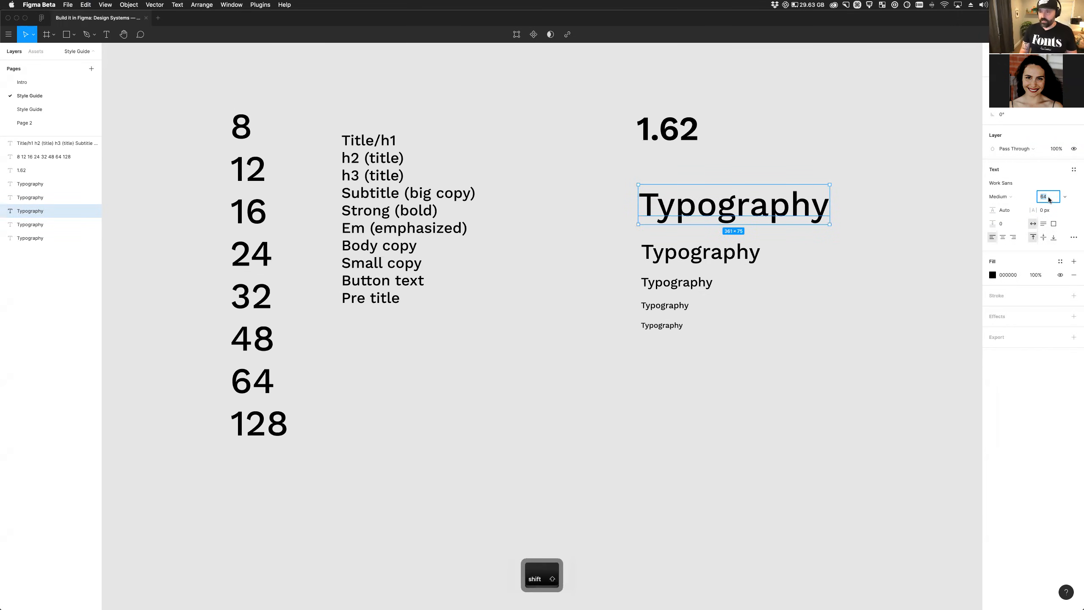
key("shift+Down")
key("shift+Down")
key("shift+Down")
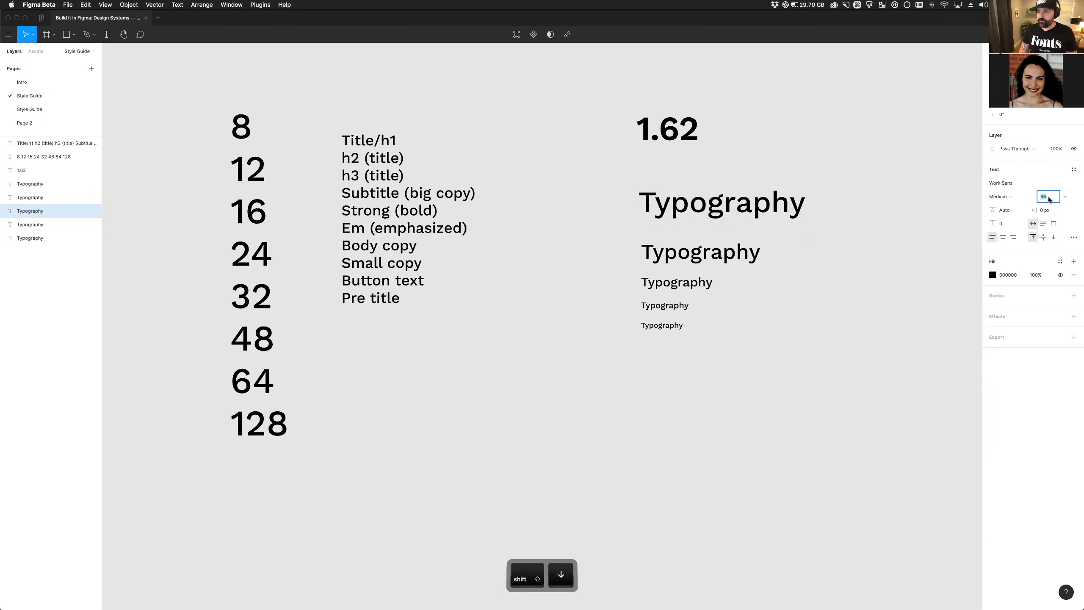
key("shift+Up")
key("shift+Up")
key("shift+Down")
key("shift+Down")
key("shift+Down")
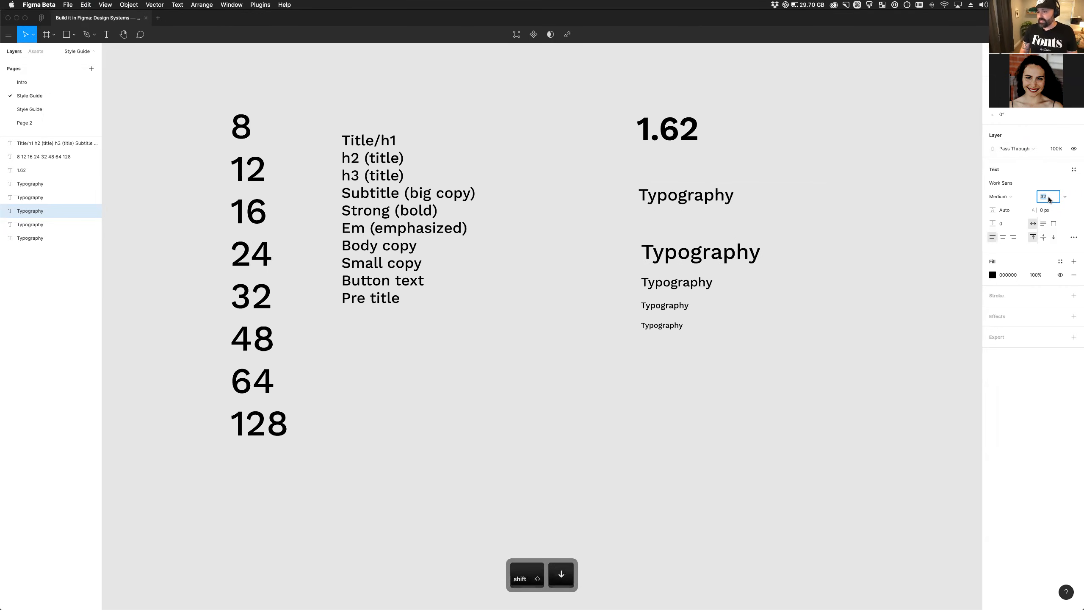
type("64")
key("Tab")
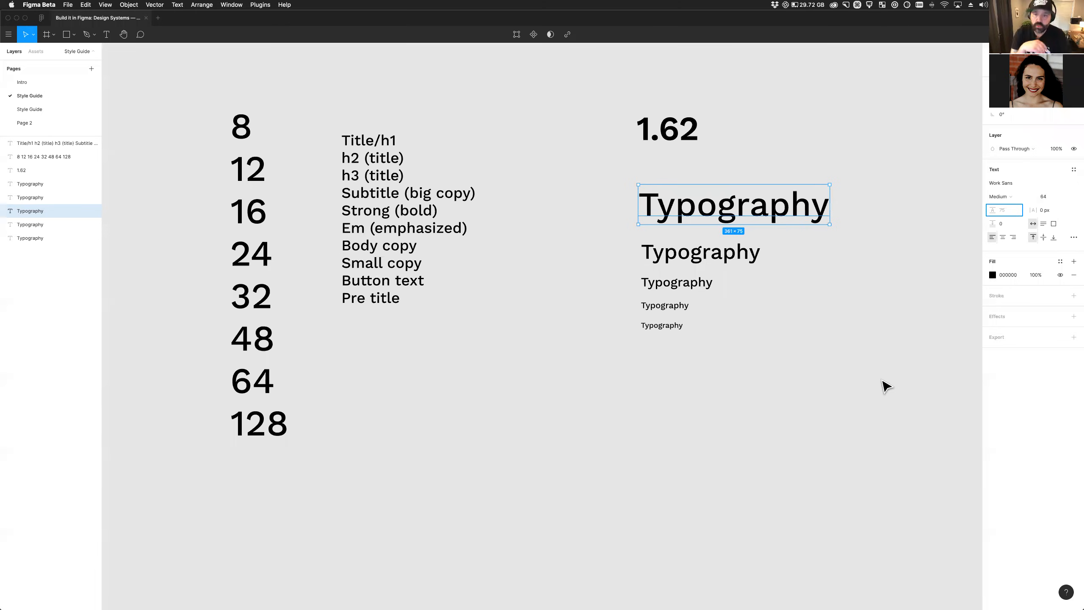
Copy the largest Typography sample to the empty area beside the samples and place a second copy directly below it.
scroll(617, 386, "right", 5)
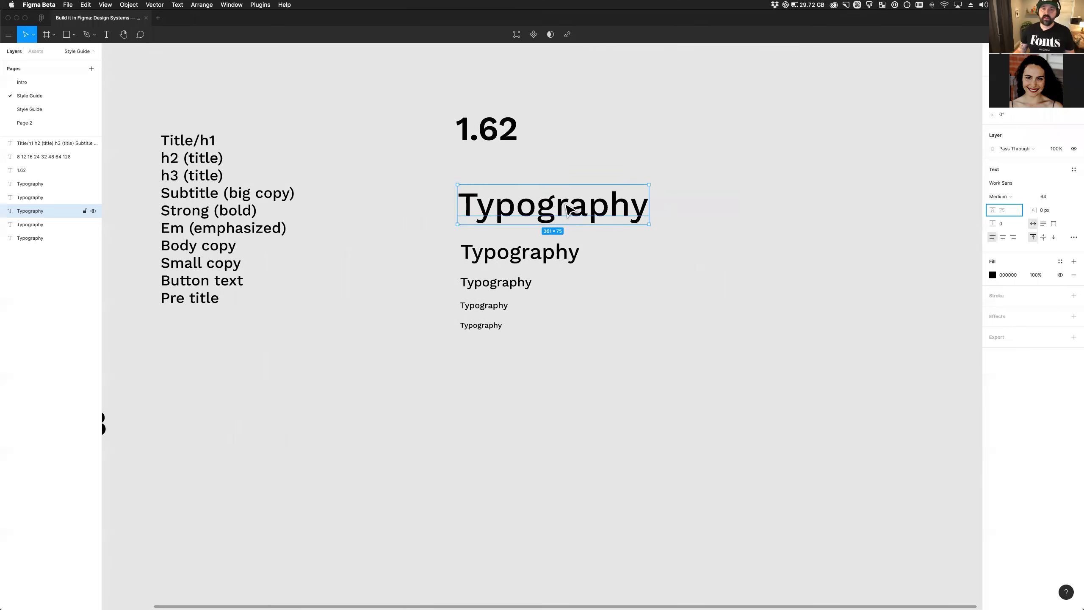
scroll(495, 219, "right", 2)
left_click_drag(454, 213, 656, 209)
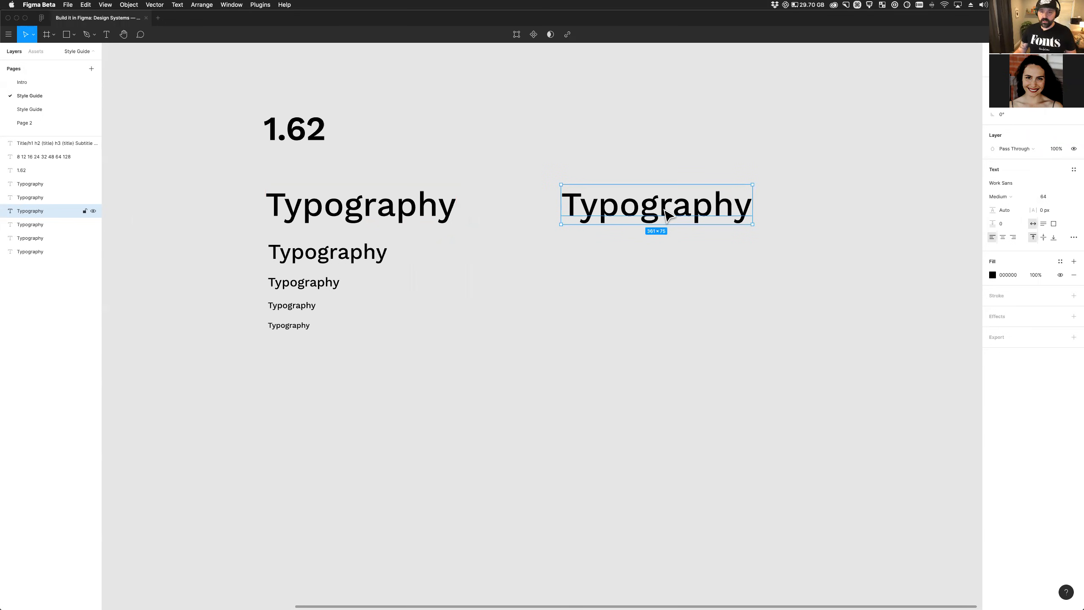
left_click_drag(663, 210, 666, 251)
key("shift")
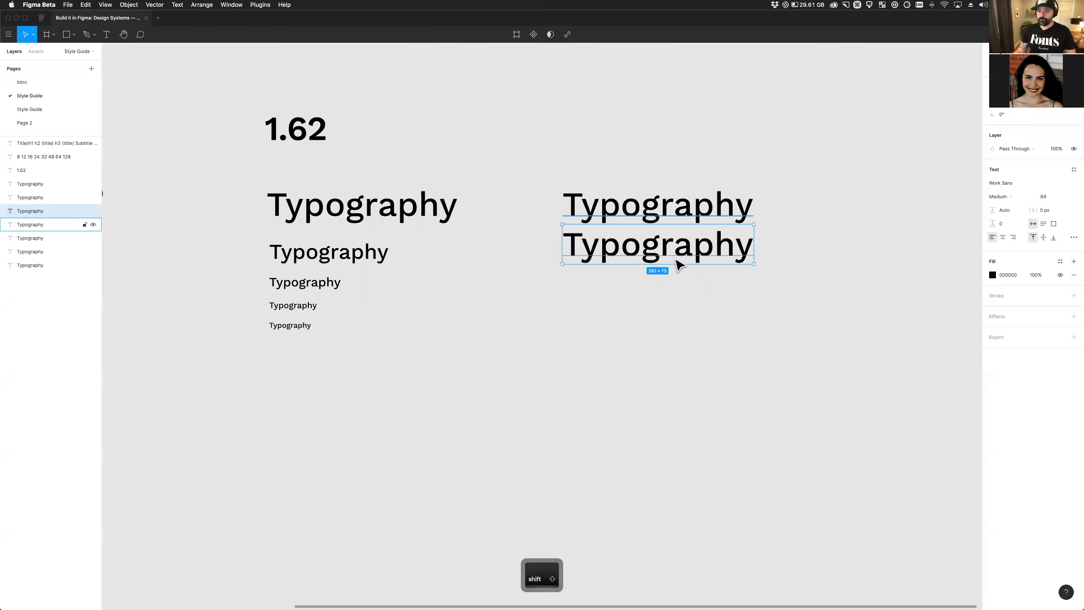
Repeat the downward duplication nine more times, and cut every copy in the new column except the uppermost one.
key("super")
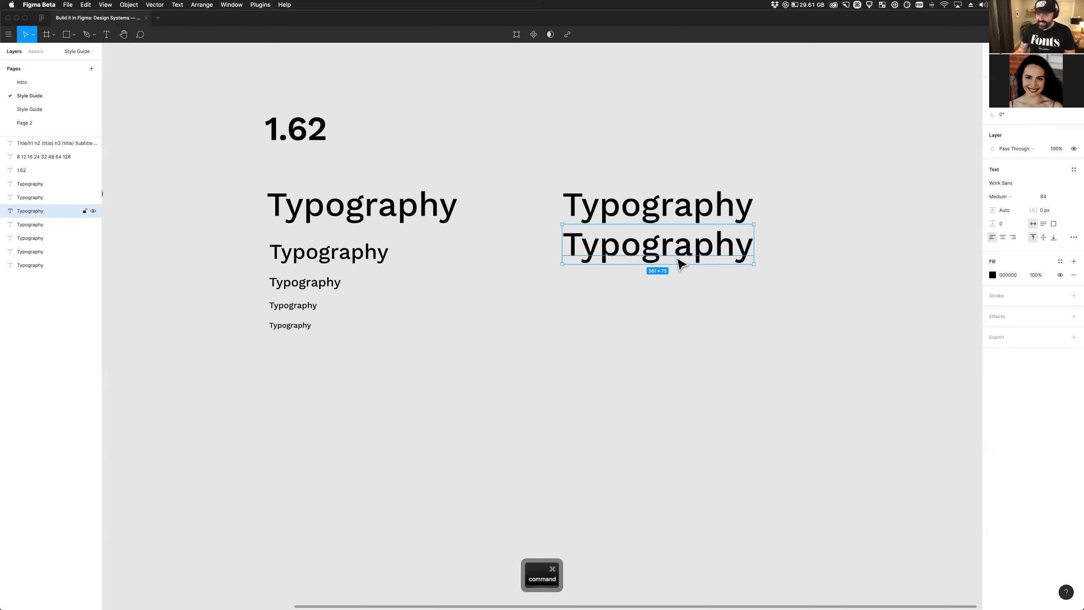
key("super+d")
key("super+d")
key("super+d")
key("super+d")
key("super+d")
key("super+d")
key("super+d")
key("super+d")
key("super+d")
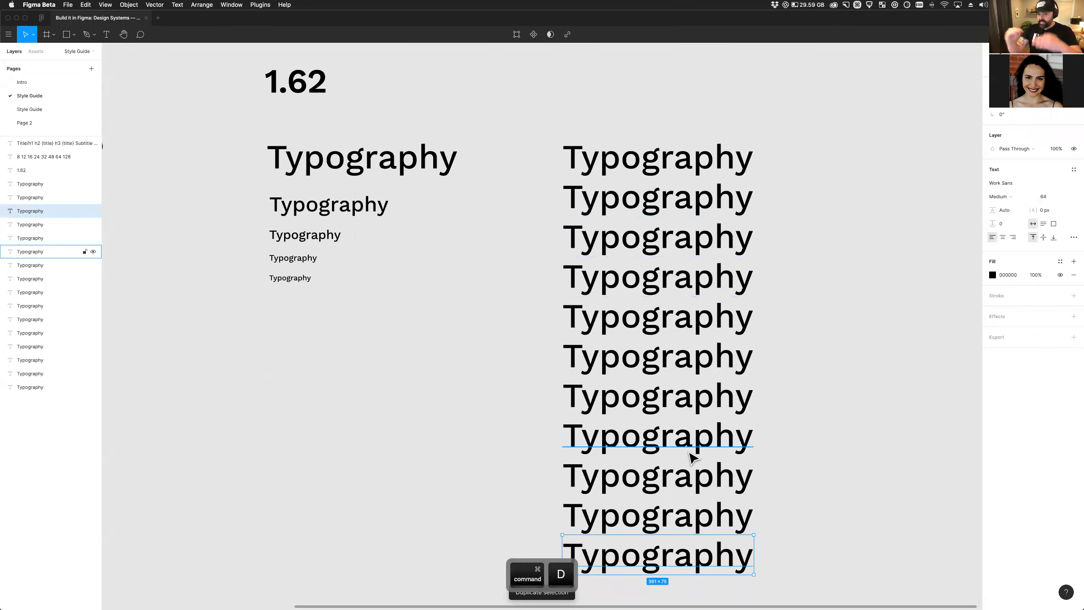
left_click_drag(775, 572, 600, 204)
key("super+x")
Duplicate the remaining Typography copy in place, move the duplicate diagonally down from it, and undo the move.
left_click(613, 173)
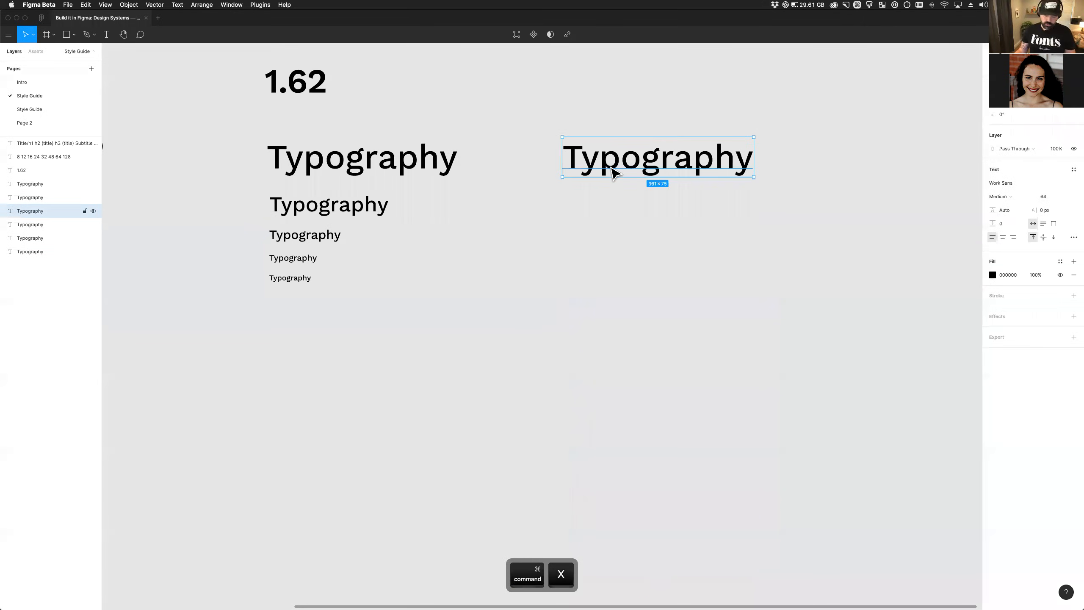
key("super+d")
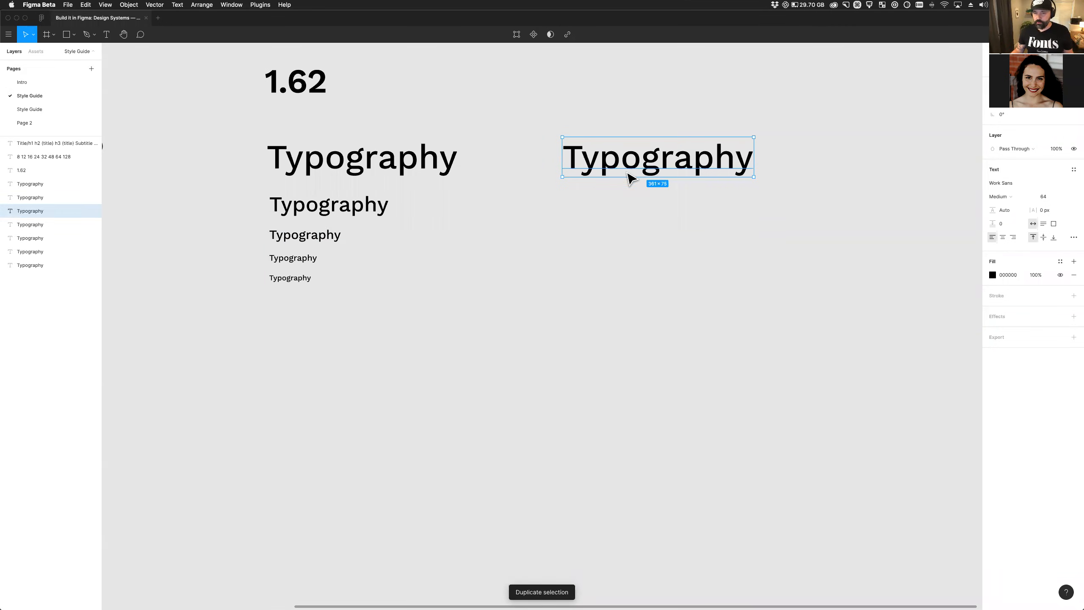
left_click_drag(664, 160, 719, 221)
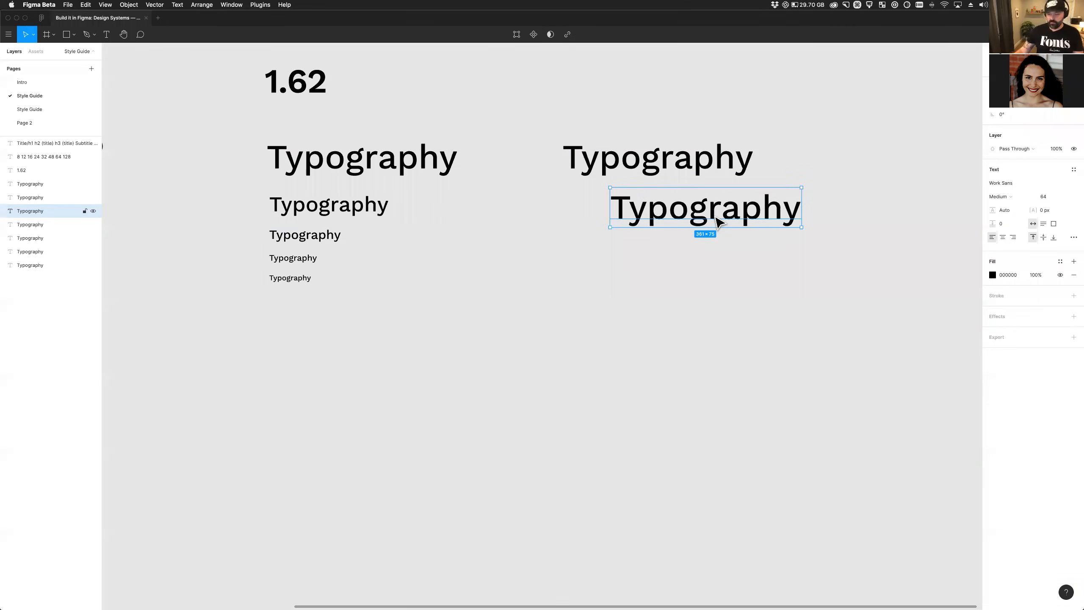
key("super+z")
Place a copy of the Typography text straight below it and repeat the duplication three times to form an evenly spaced column.
key("alt+shift")
left_click_drag(617, 191, 617, 204)
key("super+d")
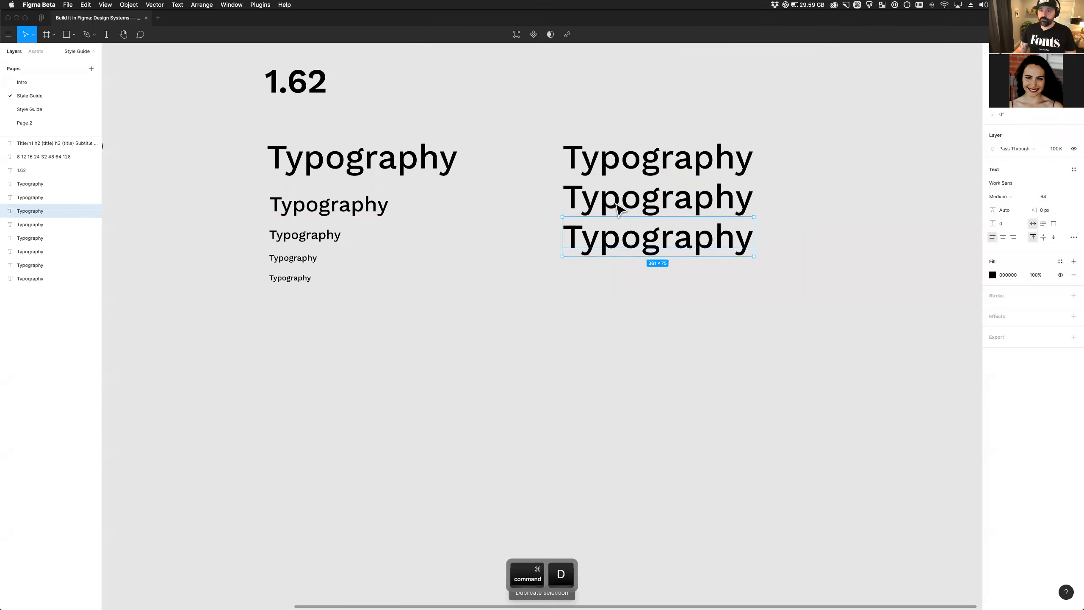
key("super+d")
key("super+d")
Cut the whole column of Typography copies beside the original type samples.
left_click_drag(860, 355, 547, 136)
key("super+x")
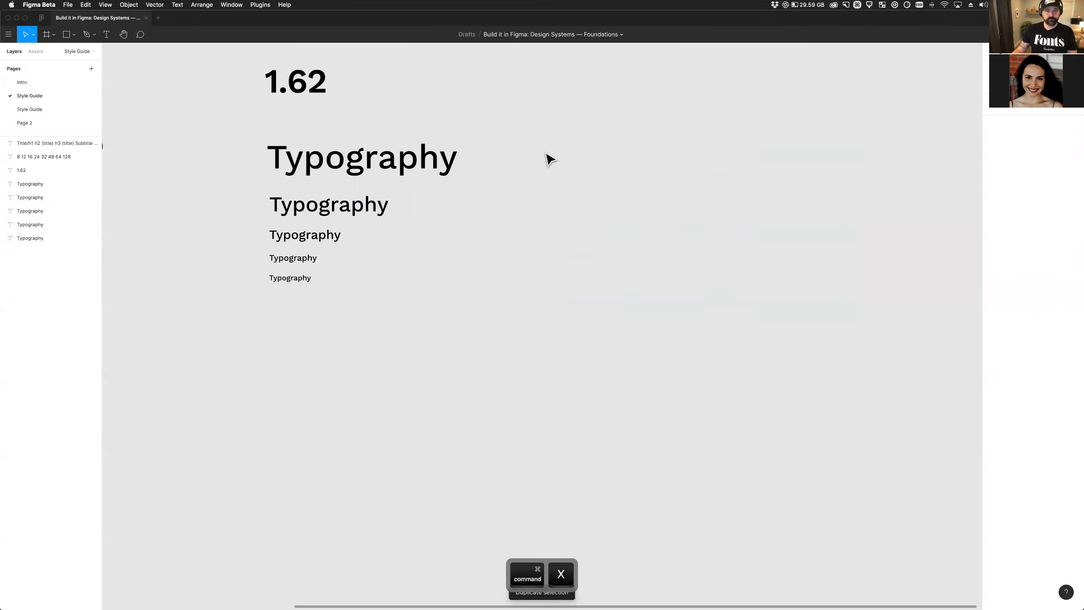
scroll(549, 159, "up", 5)
scroll(550, 159, "left", 3)
scroll(672, 236, "down", 2)
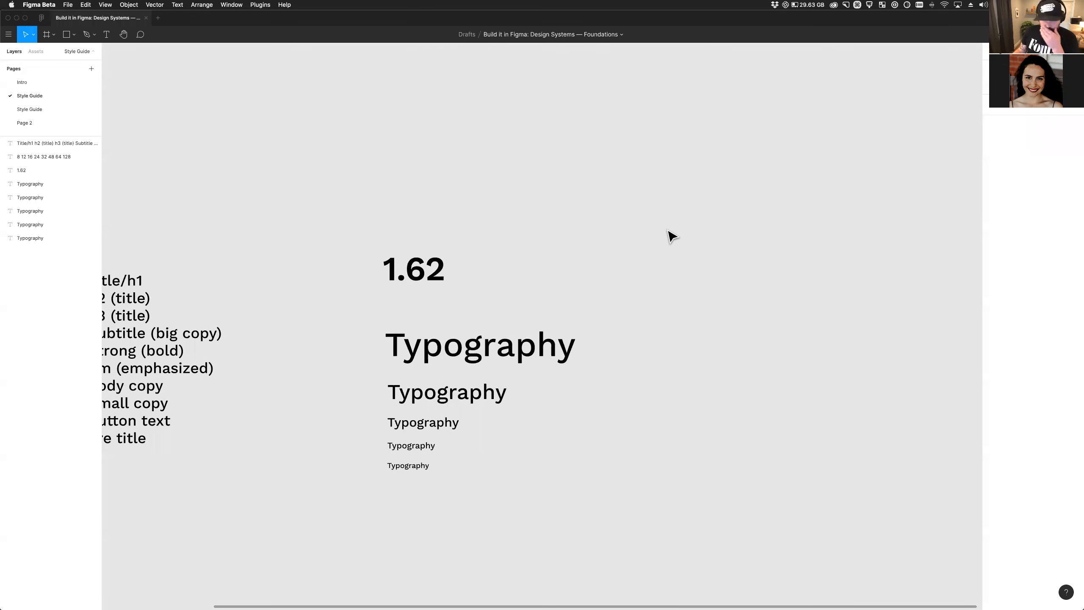
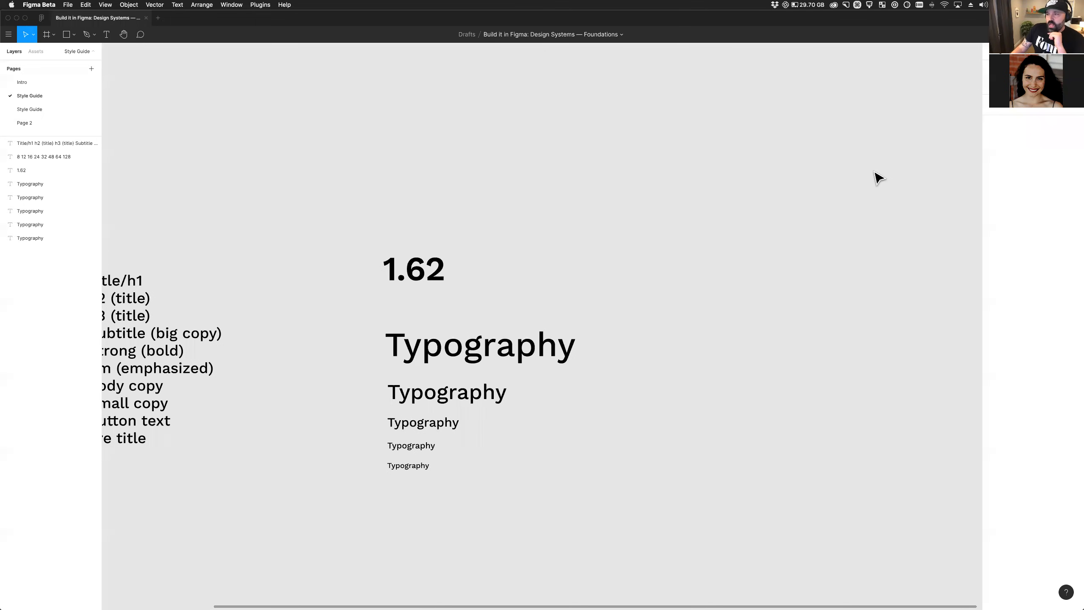
Open the Keystroke Pro preferences and show the license information.
left_click(858, 5)
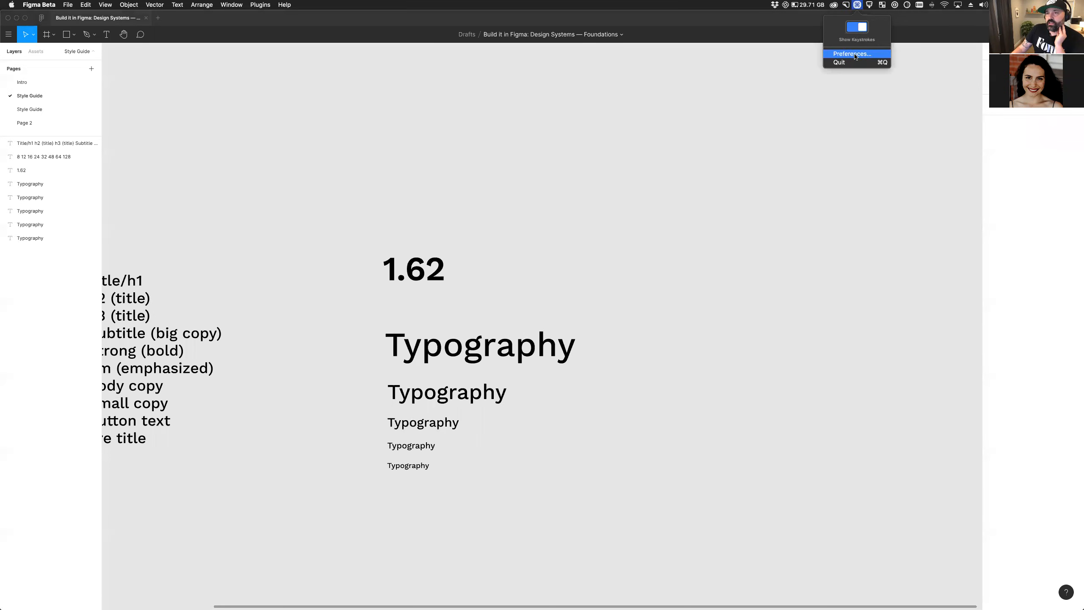
left_click(854, 54)
left_click_drag(560, 124, 605, 123)
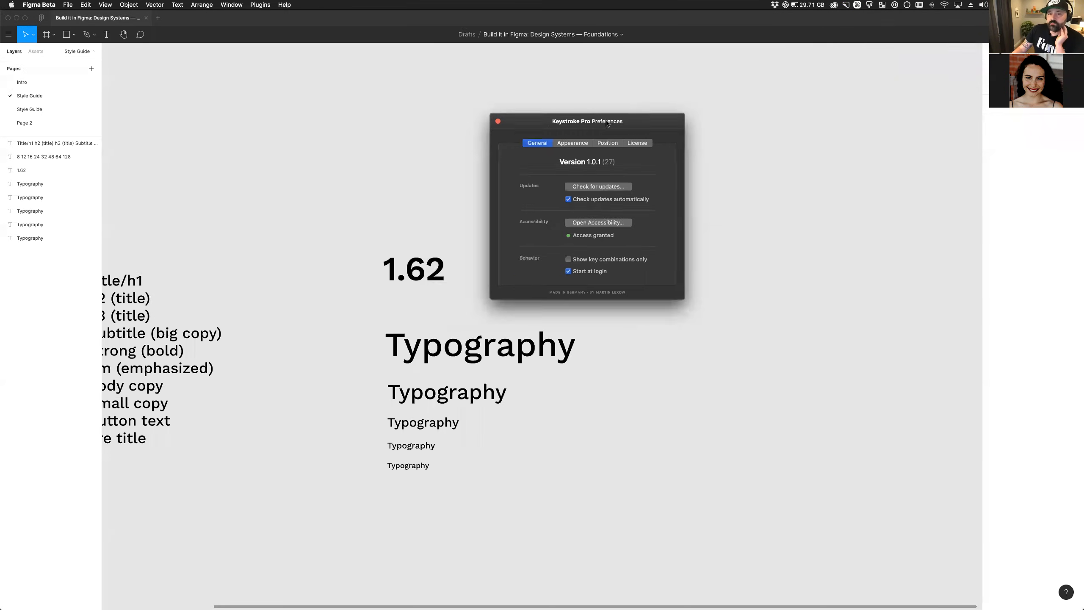
left_click(640, 141)
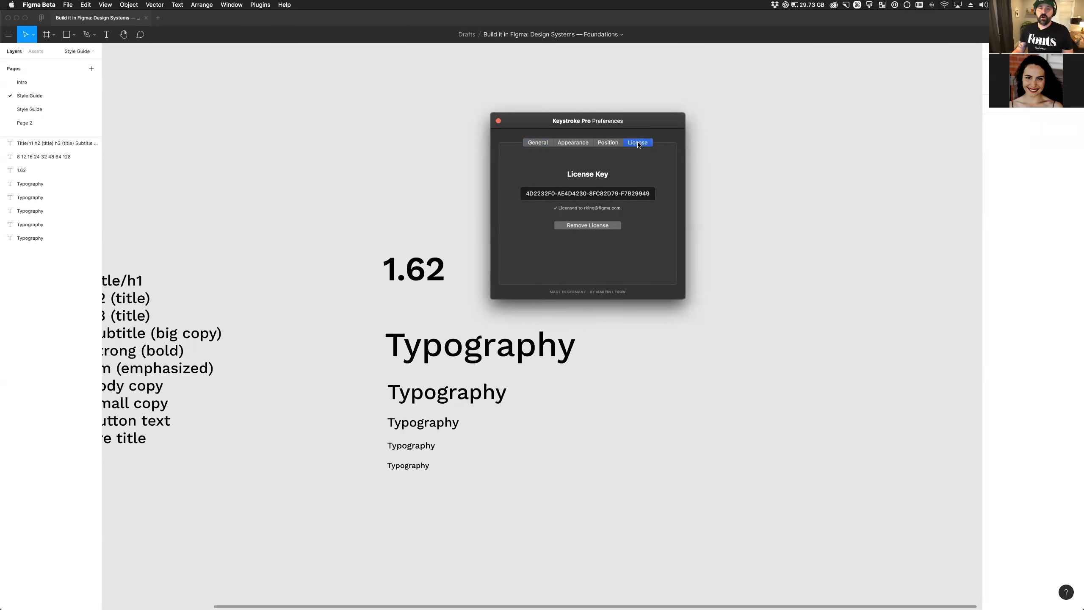
Show the general settings in the Keystroke Pro preferences and close the window.
left_click(542, 144)
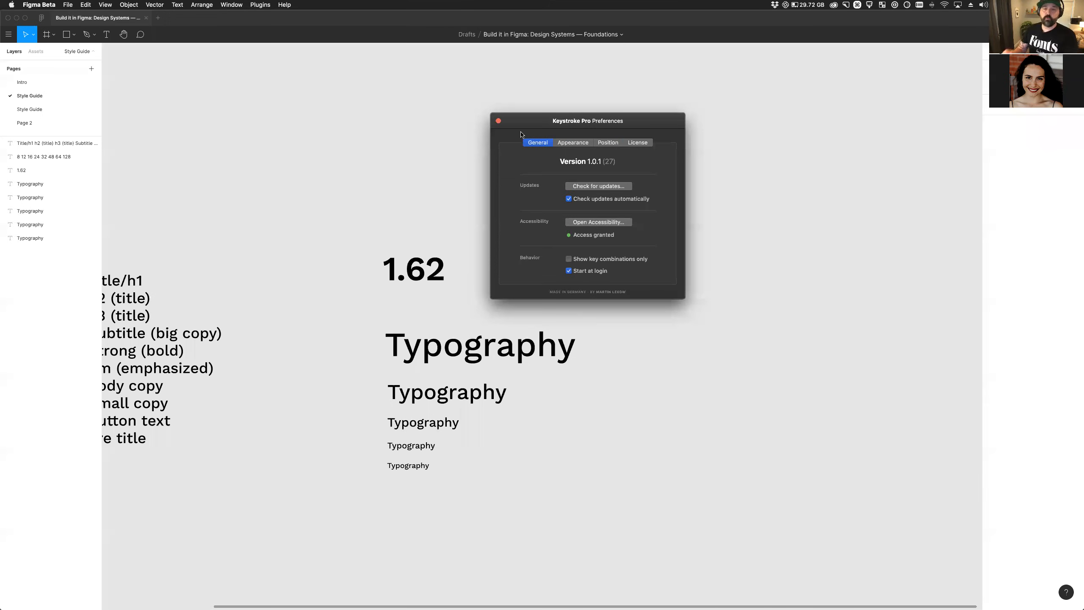
left_click(498, 122)
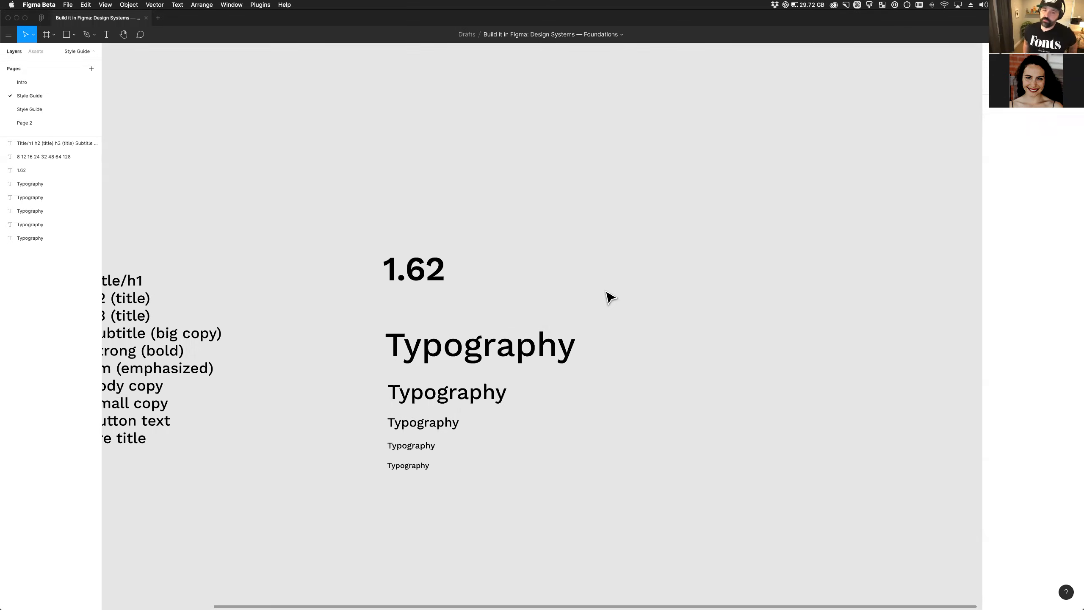
Move the text style list closer to the column of Typography samples and slightly down.
scroll(587, 363, "down", 2)
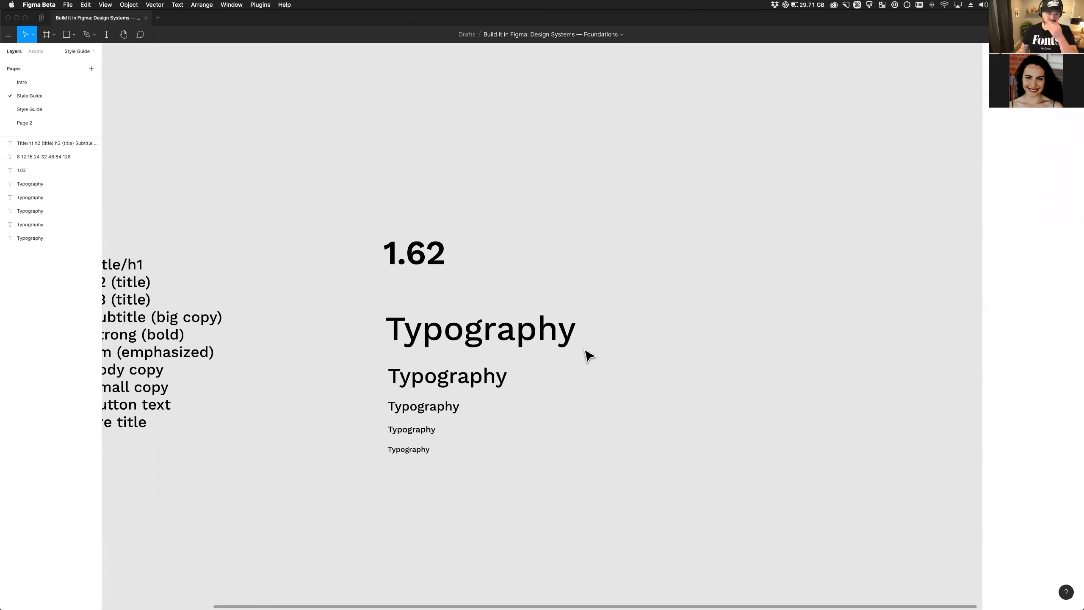
scroll(587, 354, "left", 3)
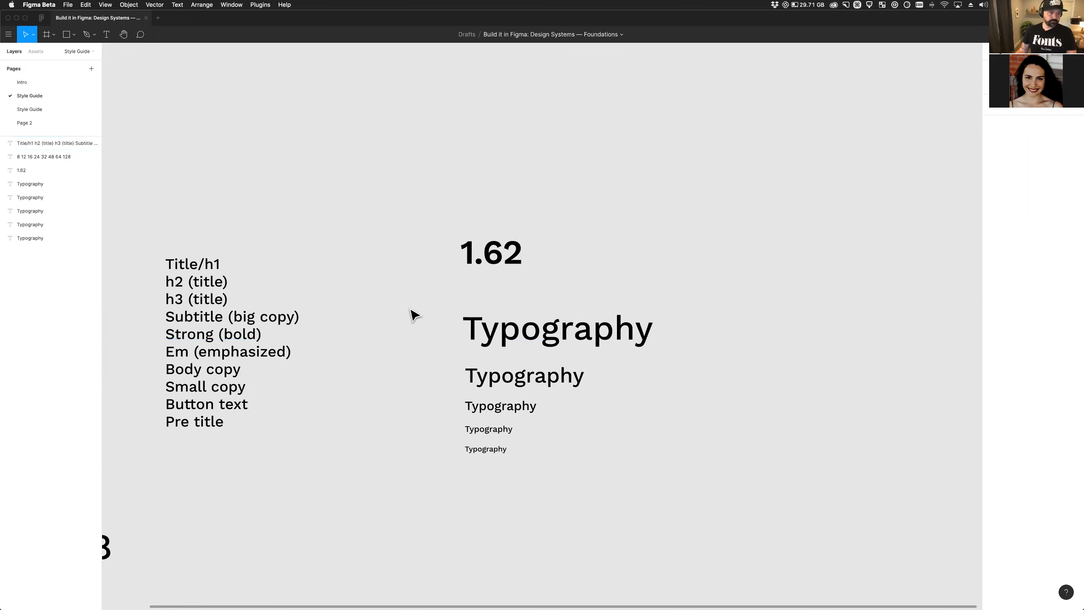
scroll(413, 313, "down", 5)
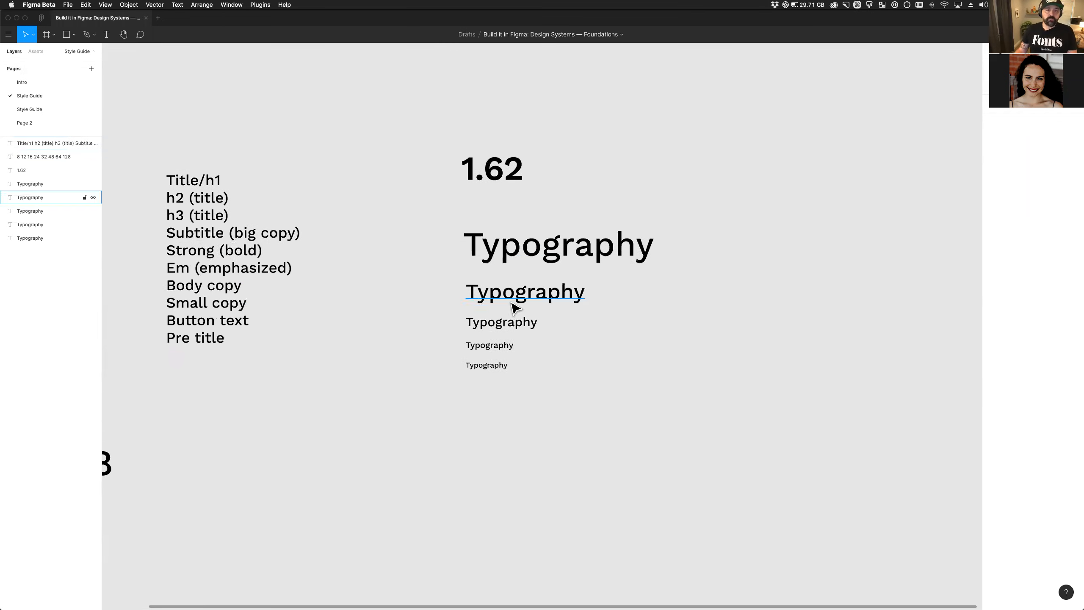
scroll(516, 308, "right", 2)
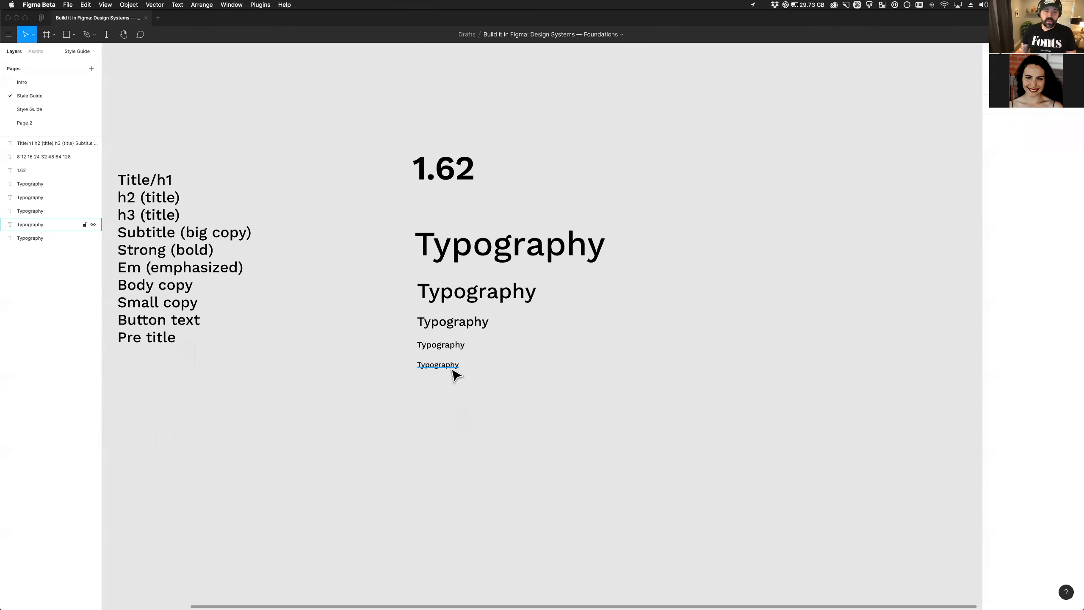
scroll(317, 178, "left", 2)
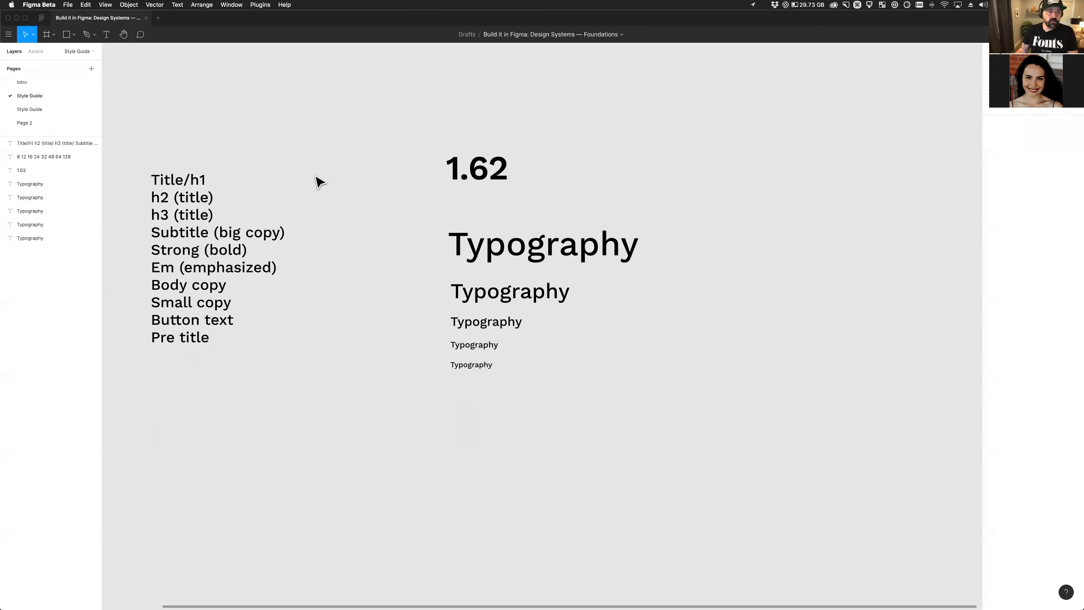
left_click_drag(198, 239, 289, 265)
Set the largest Typography sample to Bold with -1 px letter spacing.
left_click(525, 257)
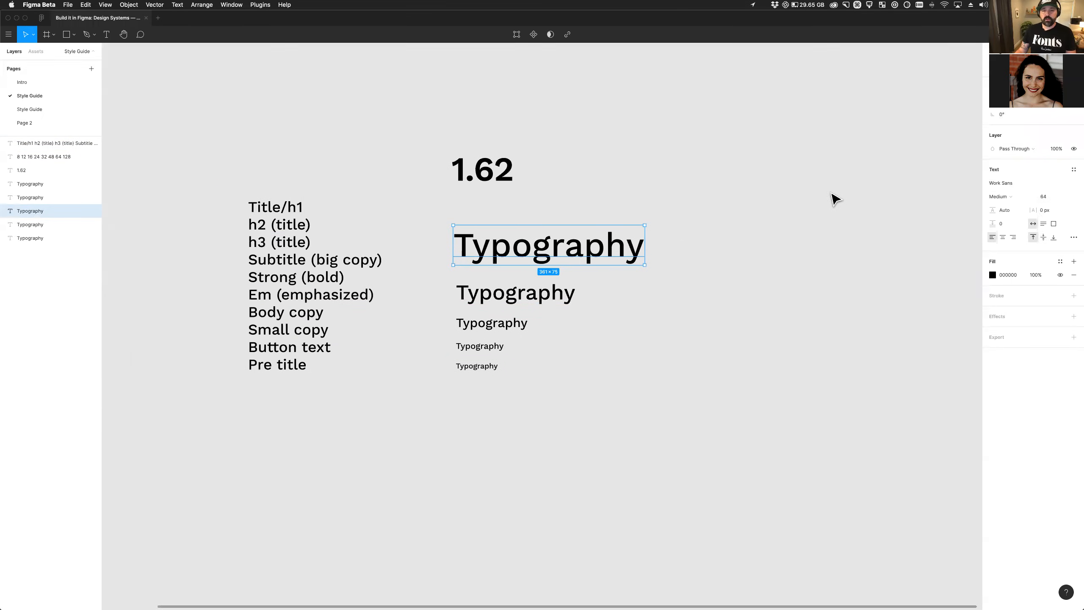
left_click(1012, 199)
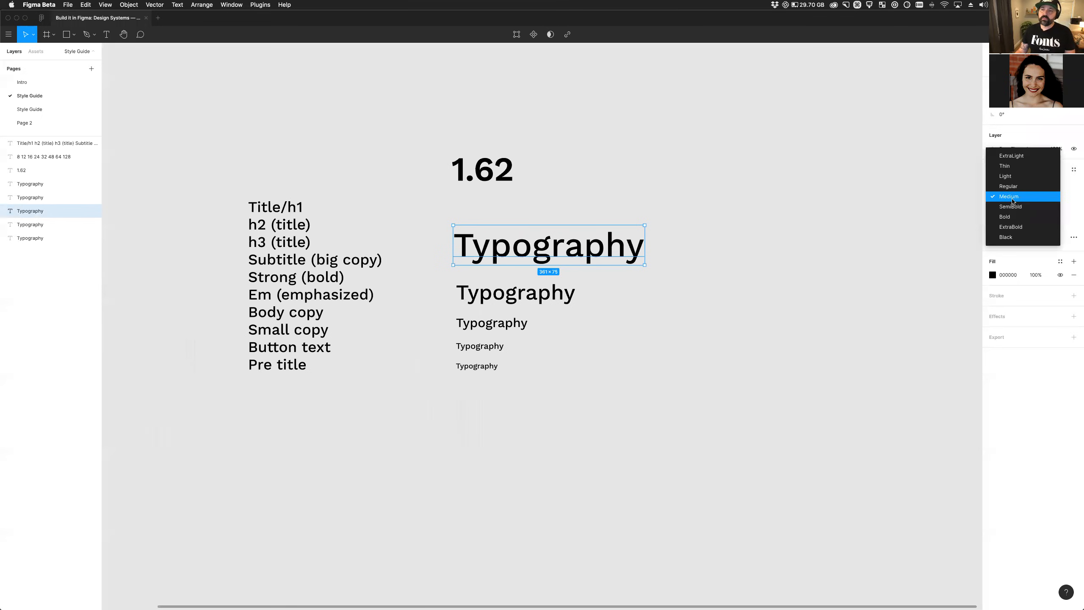
left_click(1011, 217)
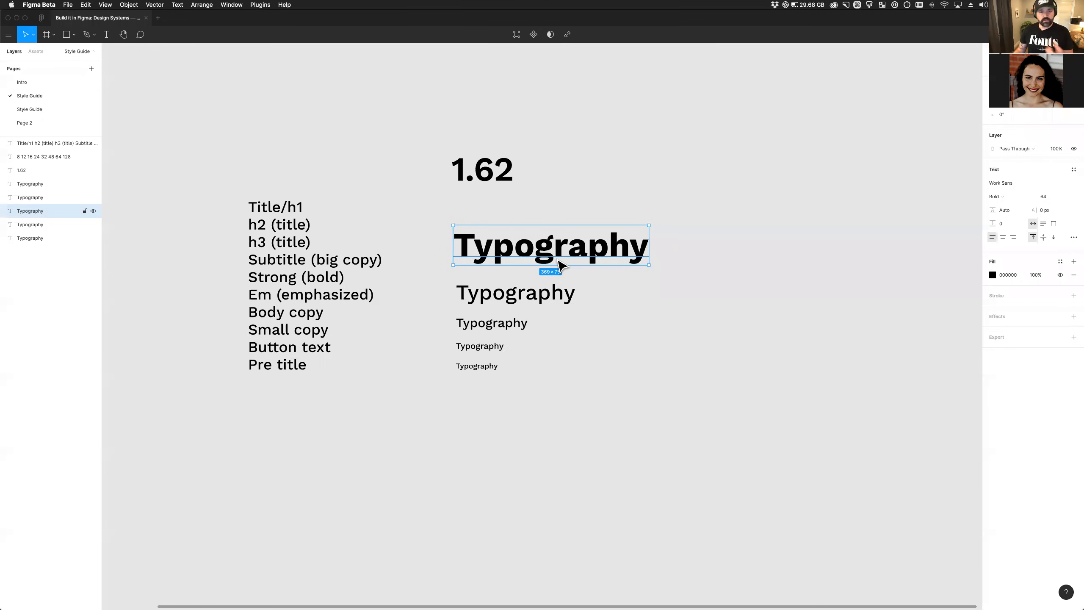
left_click(1051, 214)
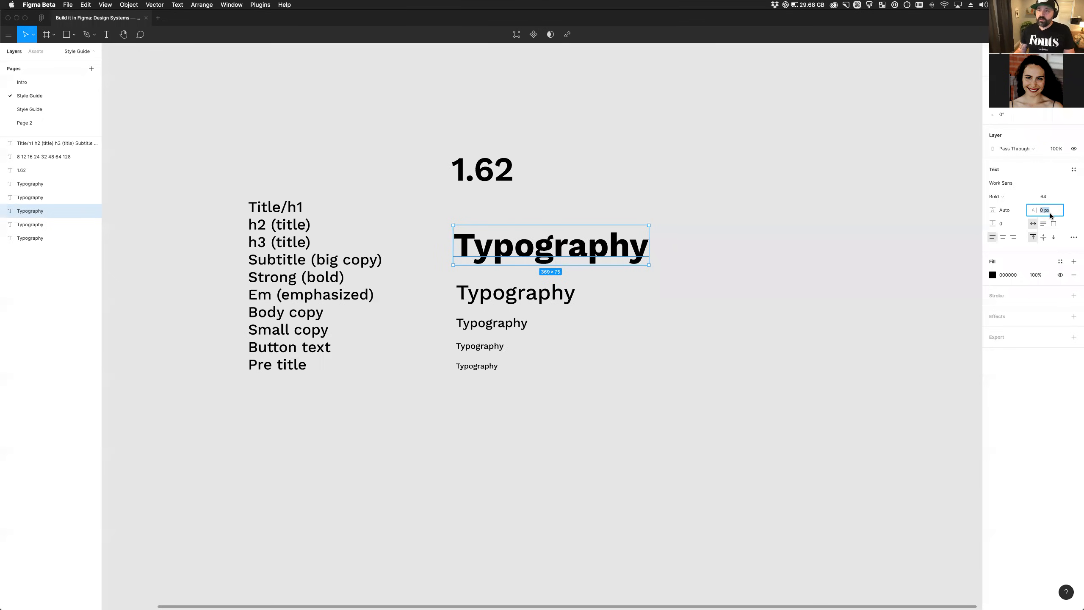
key("Down")
key("Down")
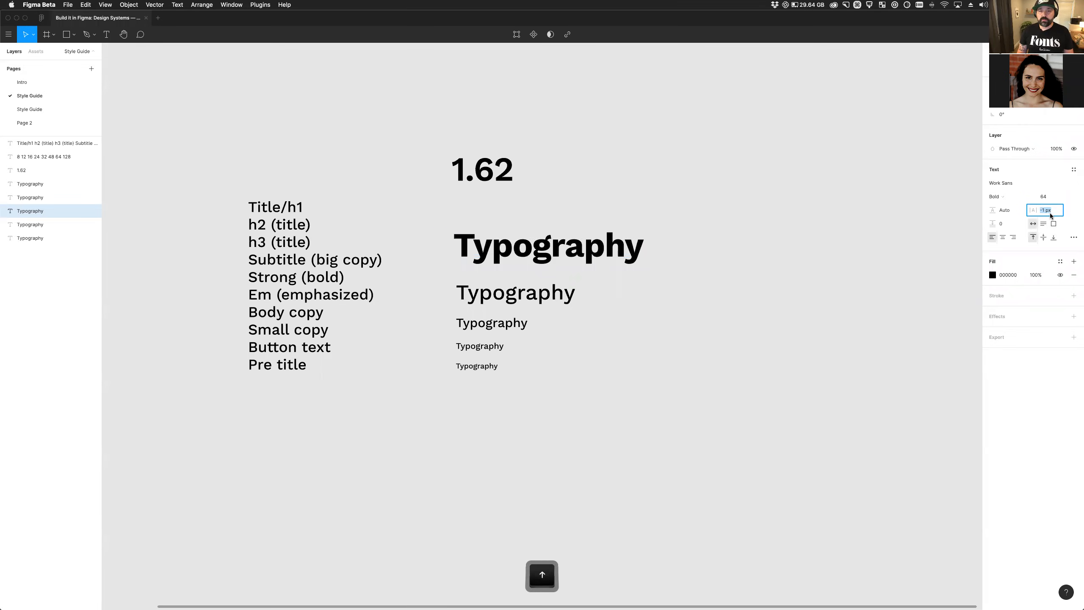
key("Down")
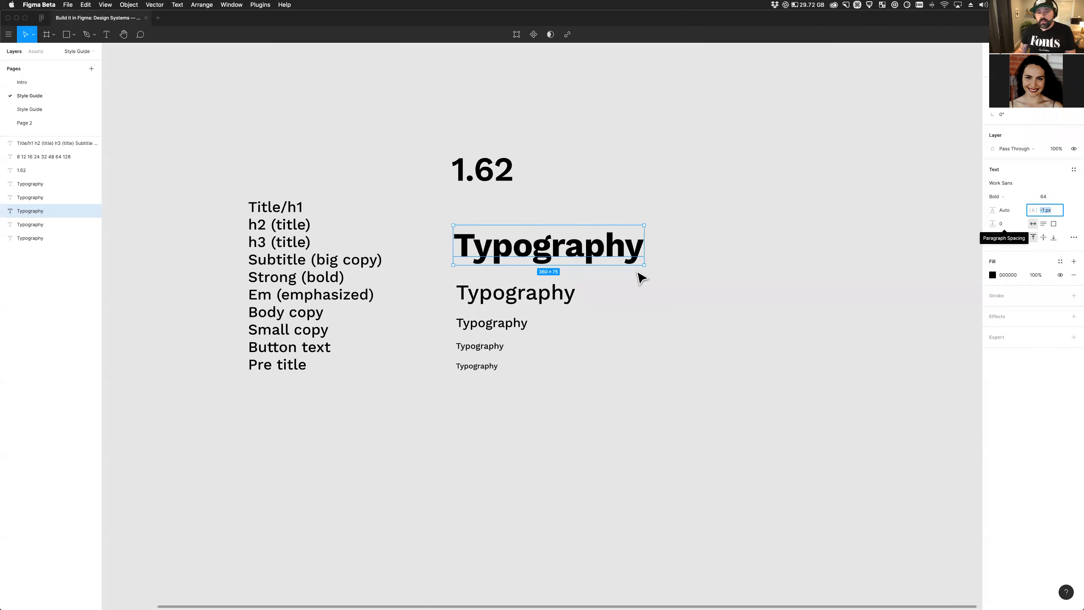
Examine the text properties of the smallest and largest Typography samples and the entries of the text style list.
scroll(555, 269, "up", 3, "super")
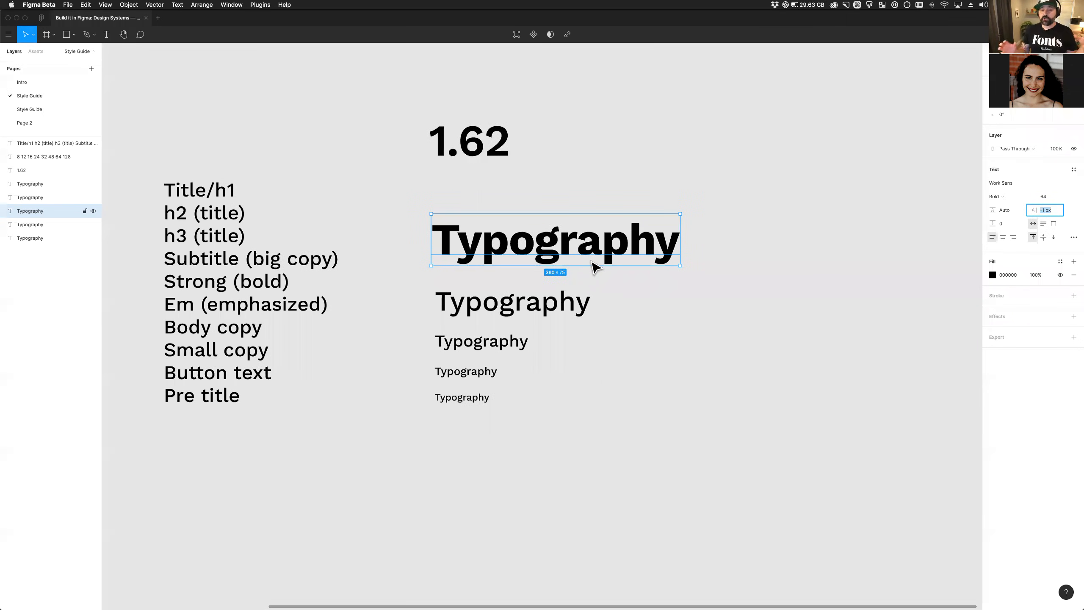
left_click(485, 397, "super")
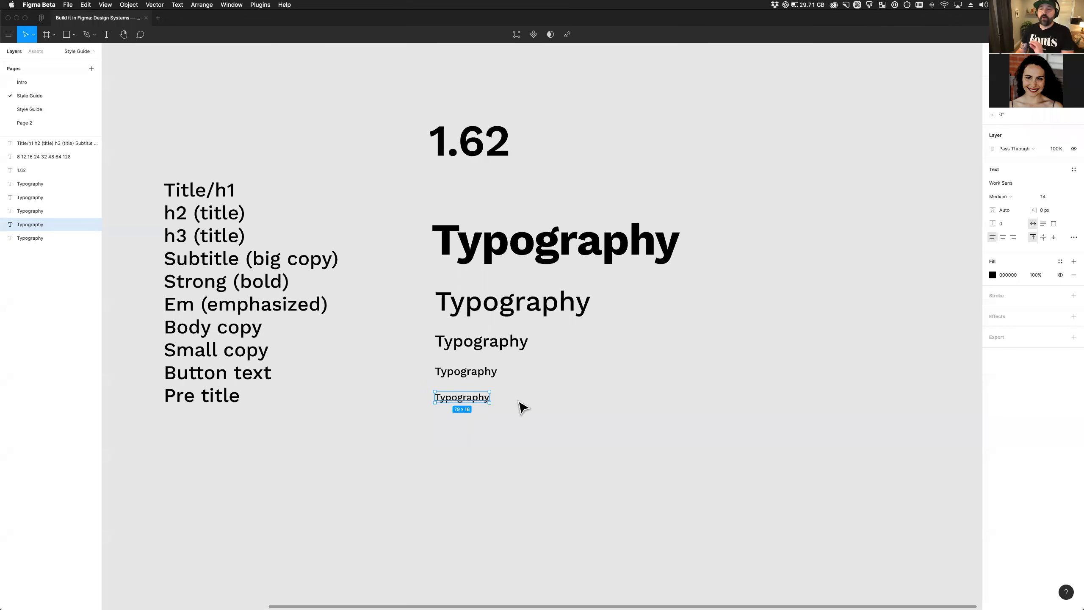
left_click(550, 253)
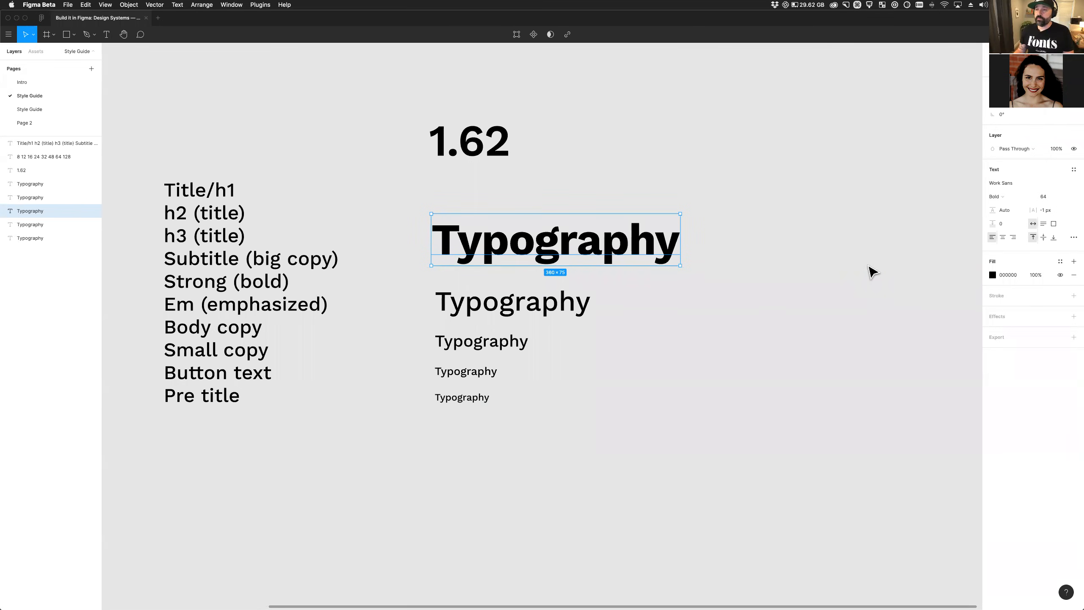
left_click(502, 453)
left_click(214, 236)
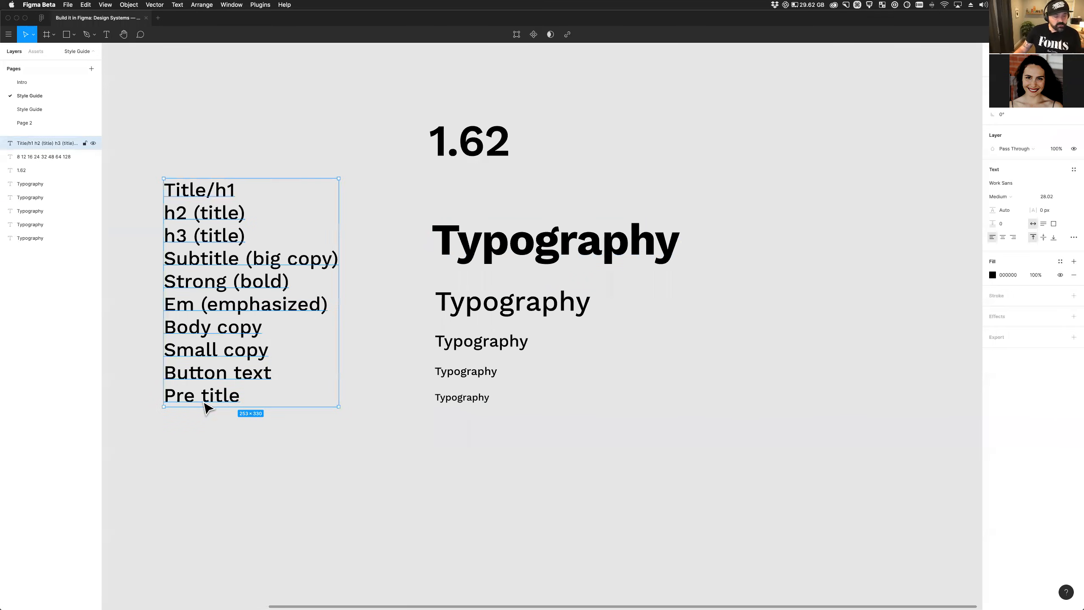
double_click(206, 403)
left_click(228, 398)
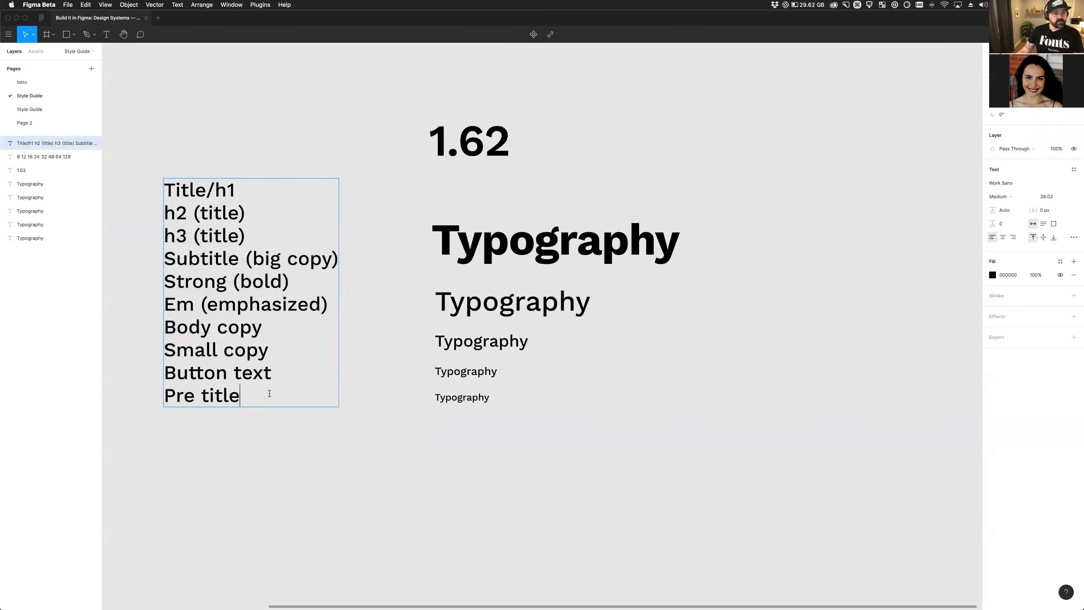
key("Escape")
Move the largest Typography sample up under the 1.62 text and bring the second sample up beneath it.
left_click(624, 249)
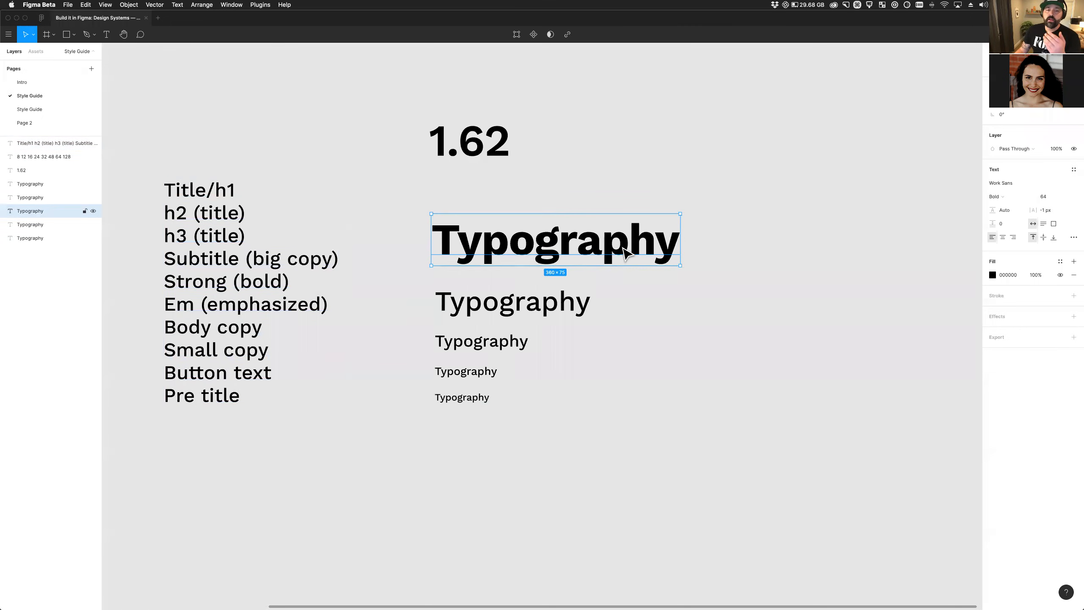
left_click_drag(512, 252, 508, 224)
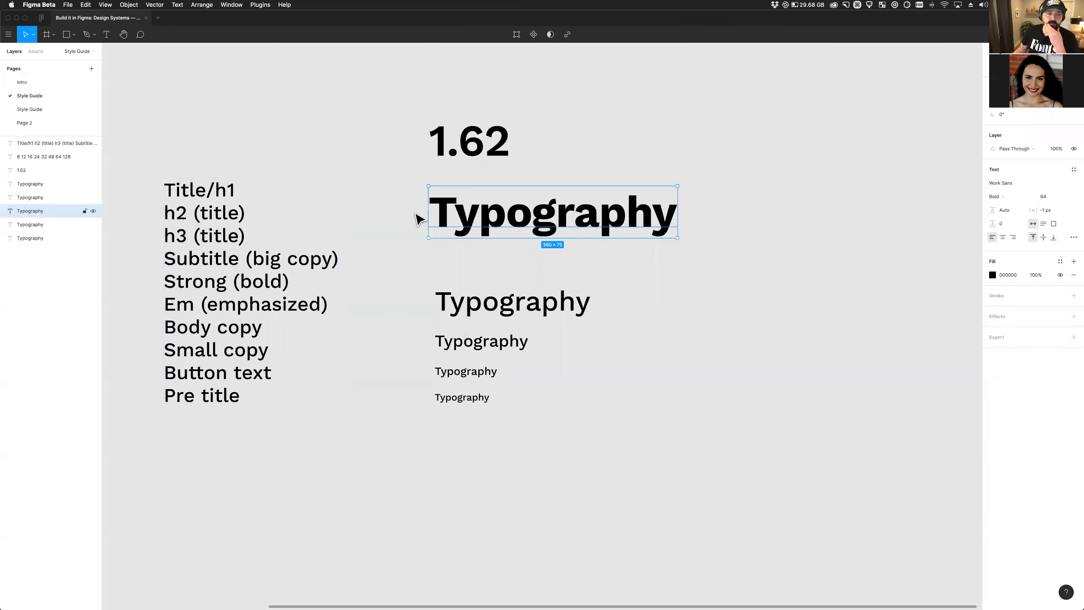
left_click_drag(498, 317, 499, 285)
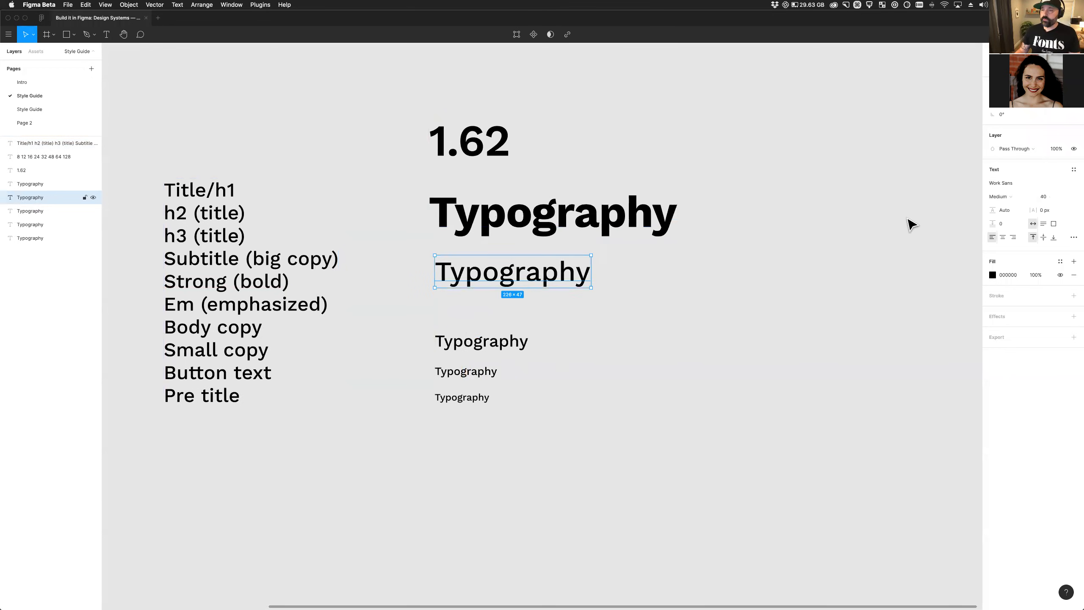
Set the second Typography sample to Bold with -1 px letter spacing.
left_click(1010, 197)
left_click(1010, 216)
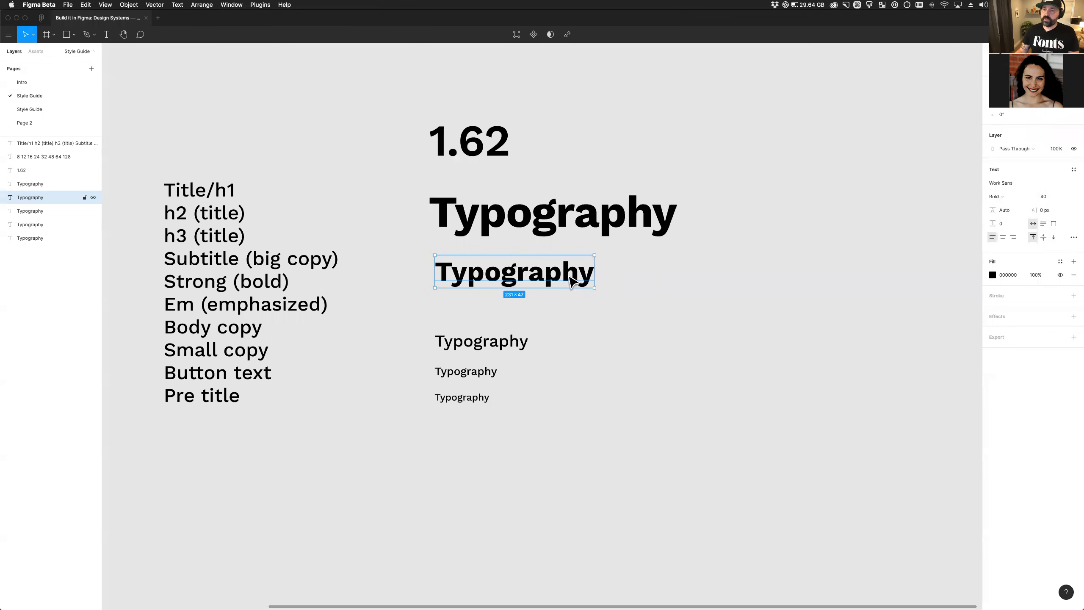
left_click(1043, 213)
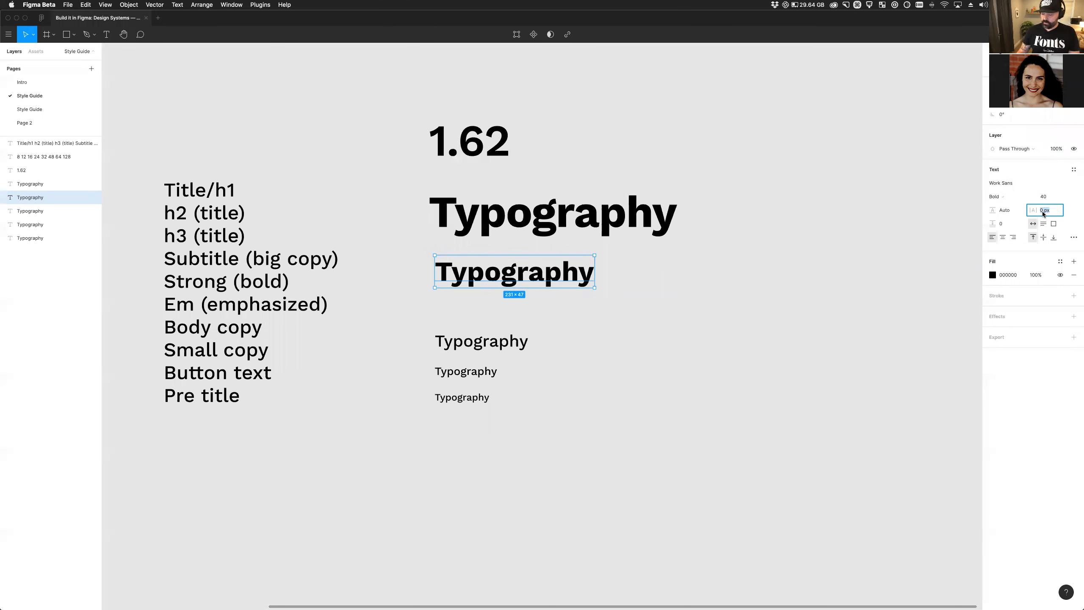
type("-1")
key("Tab")
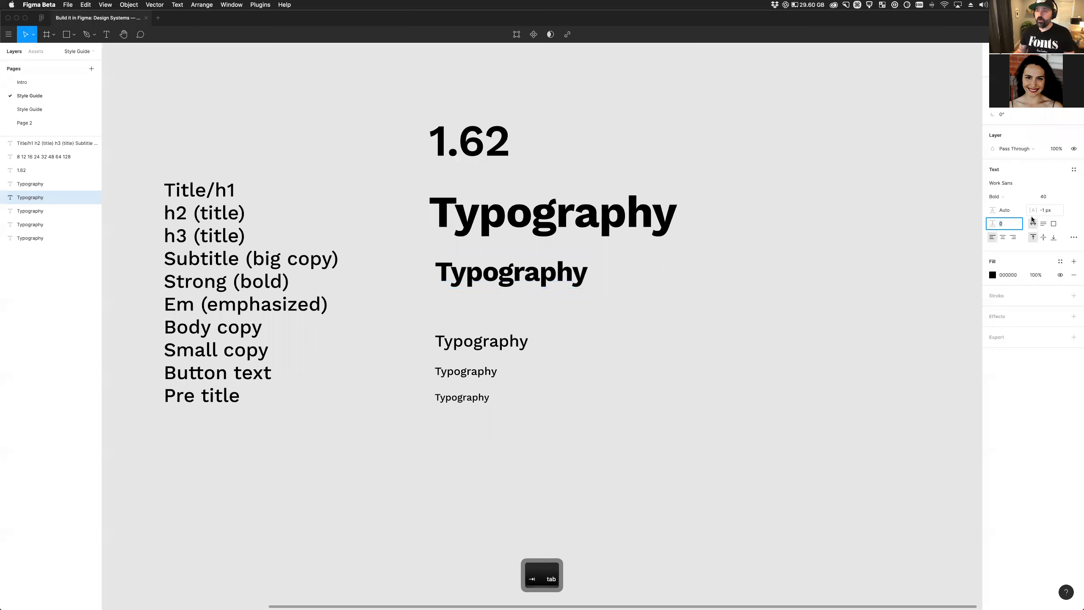
Set the second Typography sample's letter spacing to -3%.
scroll(508, 293, "up", 5)
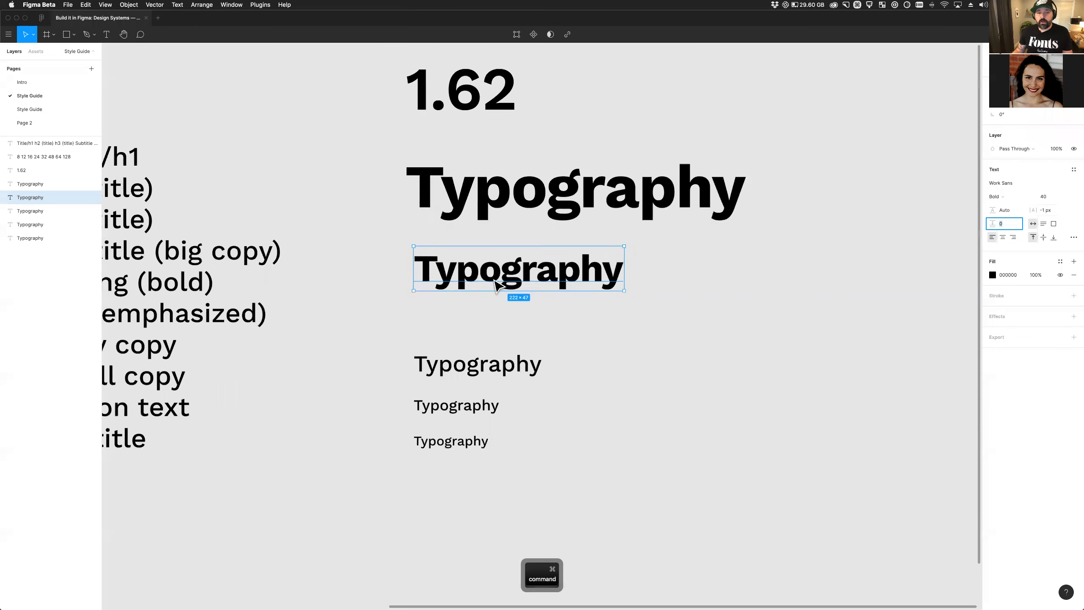
left_click(1047, 213)
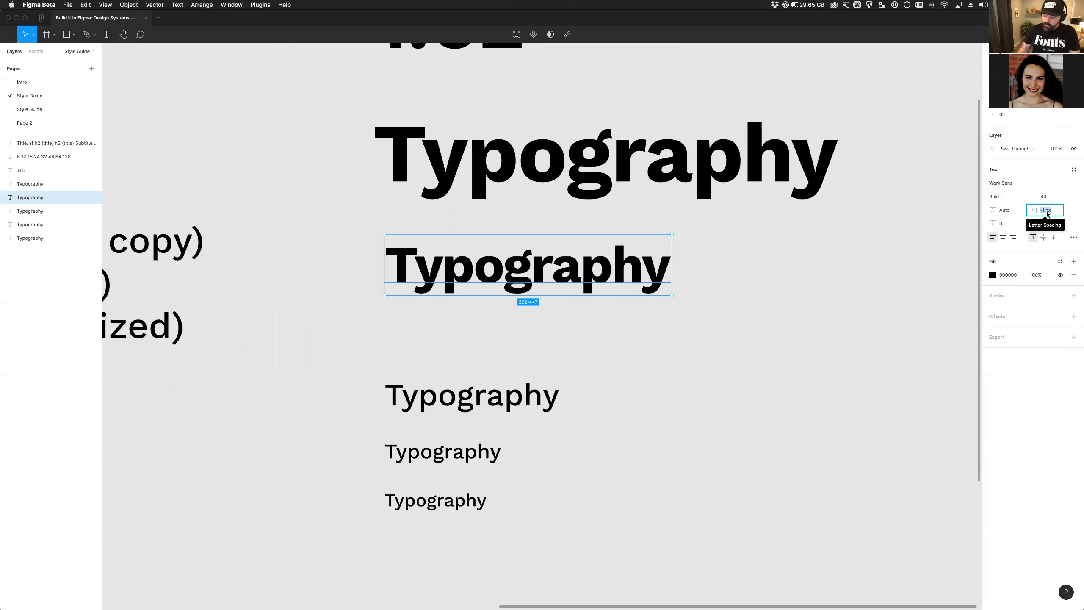
type("-.3")
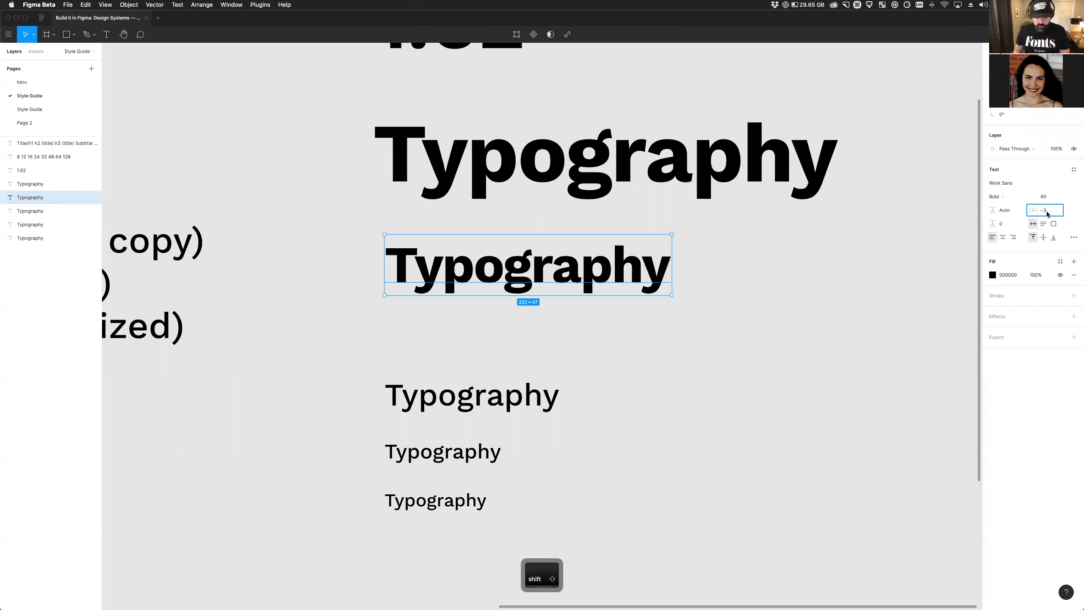
key("BackSpace")
key("BackSpace")
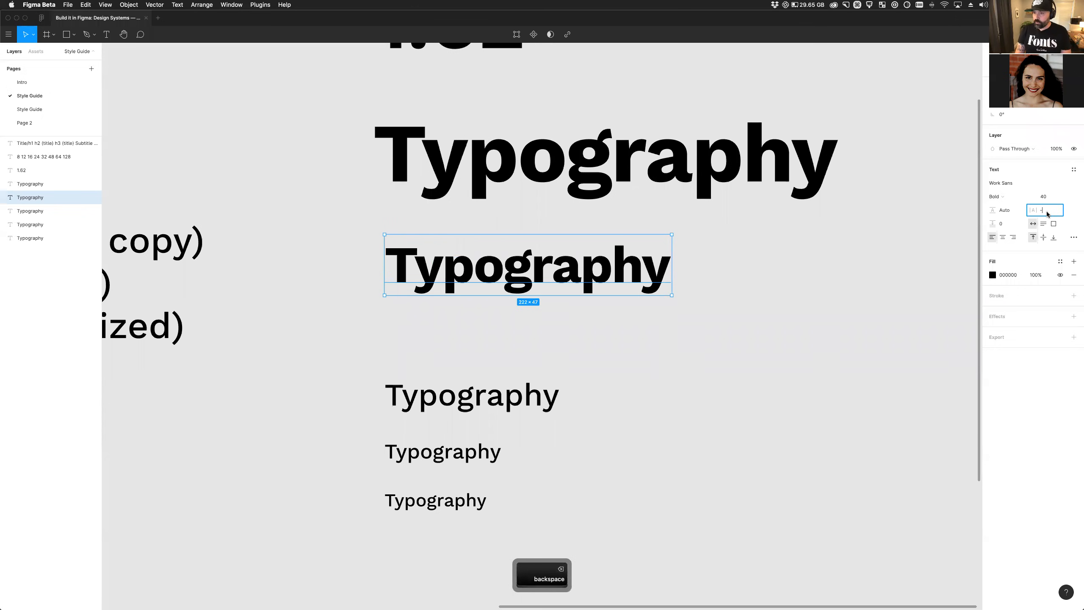
type("3")
key("BackSpace")
type("3%")
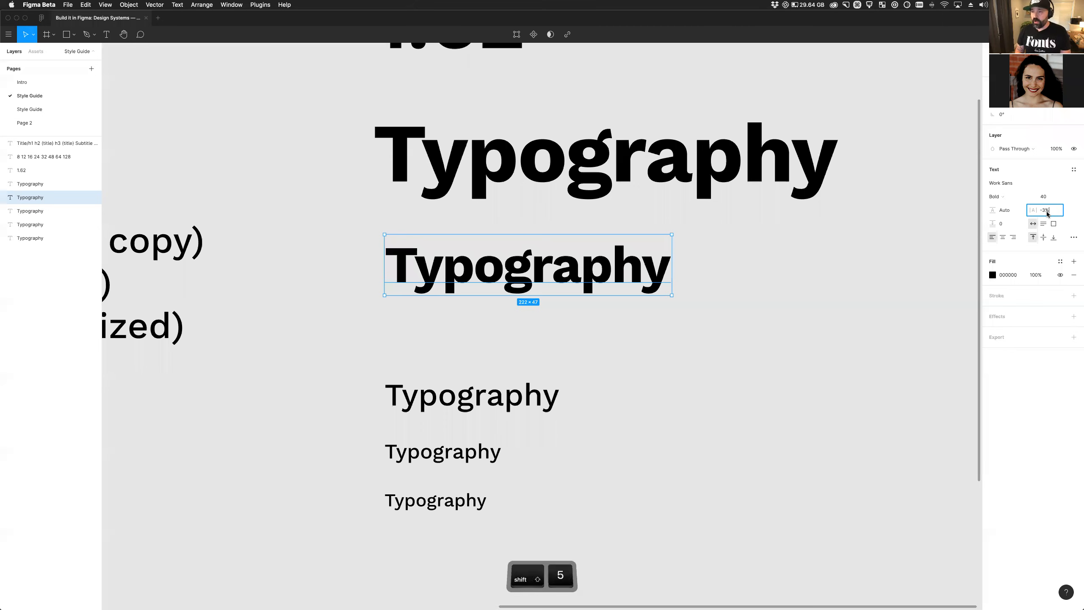
key("Tab")
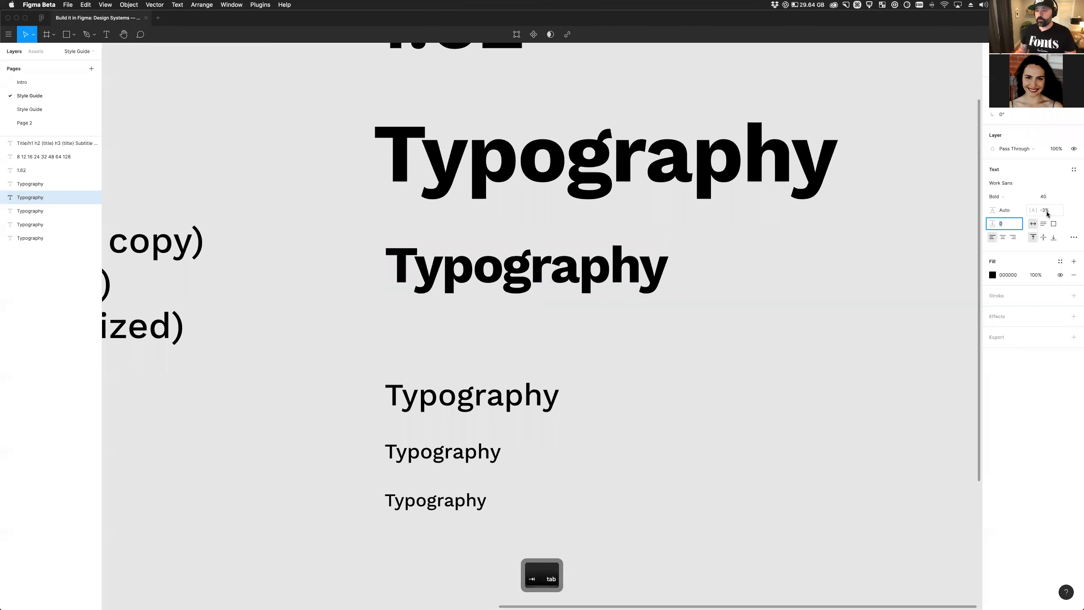
Change the second Typography sample's letter spacing to -2%.
left_click(1044, 214)
key("Right")
key("Left")
key("BackSpace")
type("2")
key("Tab")
Copy the -2% letter spacing value from the second Typography sample and apply it to the largest one.
left_click(1053, 215)
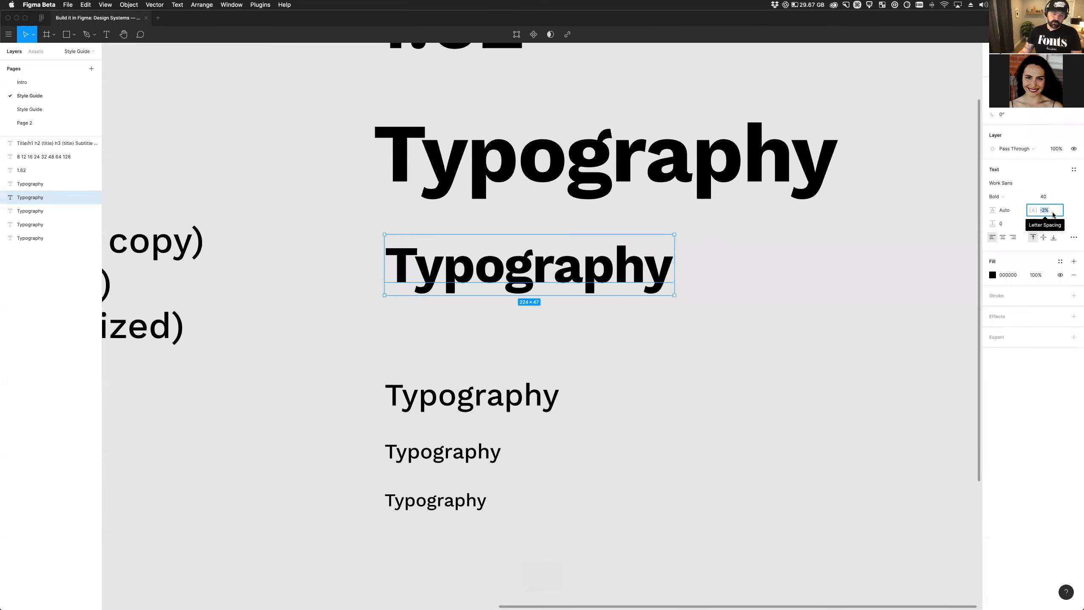
key("super+c")
left_click(1052, 210)
key("super+v")
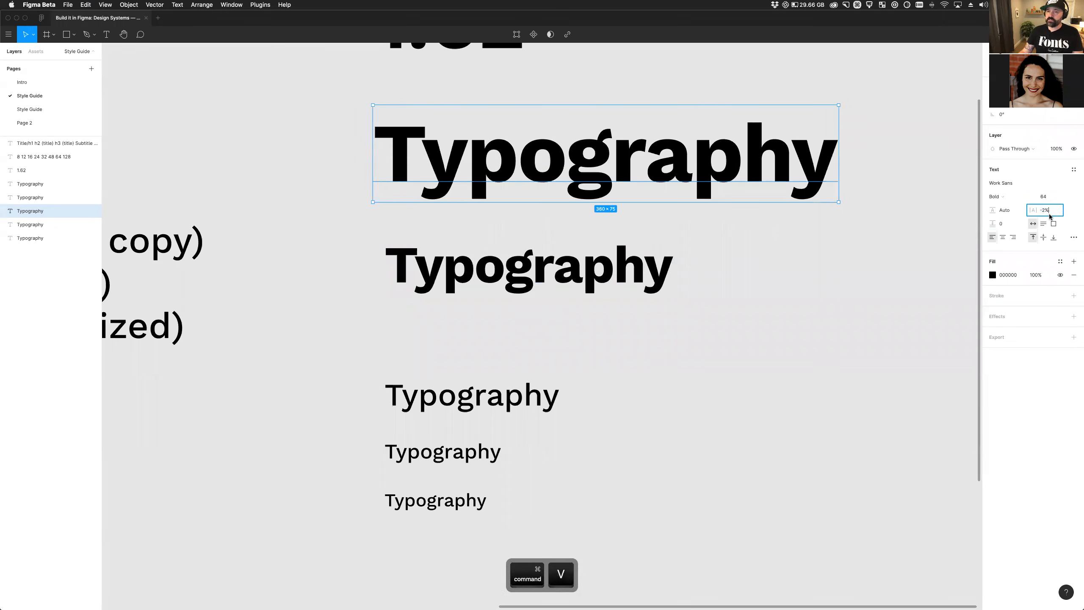
key("Tab")
Move the third Typography sample up slightly, closer to the bold second sample.
left_click(466, 410)
left_click_drag(466, 410, 477, 387)
scroll(480, 390, "down", 3)
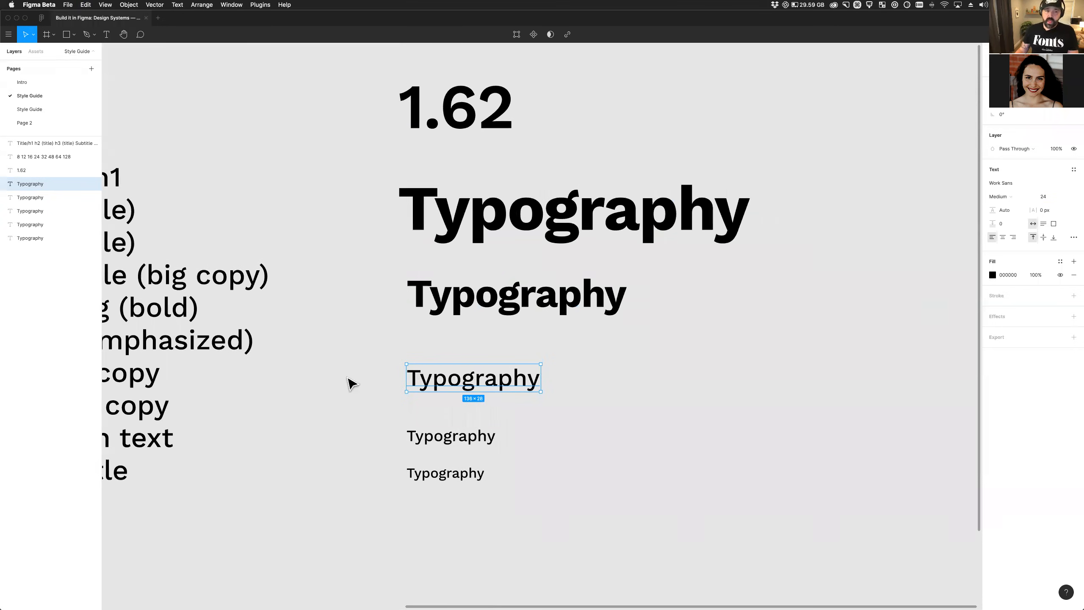
Compare the third Typography sample with the entries of the text style list.
scroll(349, 385, "left", 4)
scroll(347, 384, "left", 2)
left_click(226, 295)
left_click(598, 387)
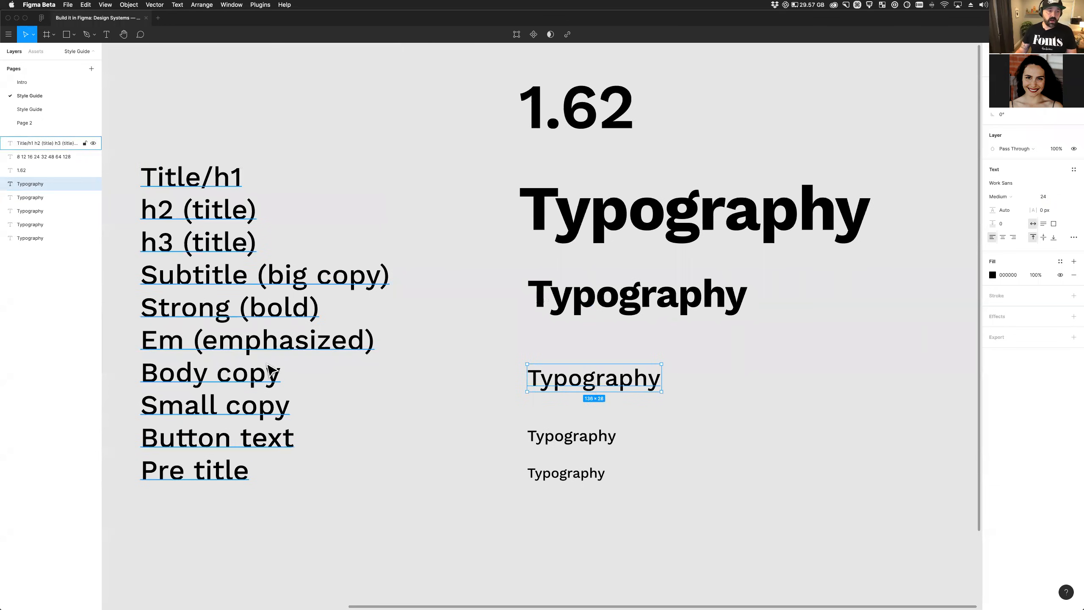
left_click(225, 310)
key("Return")
key("Escape")
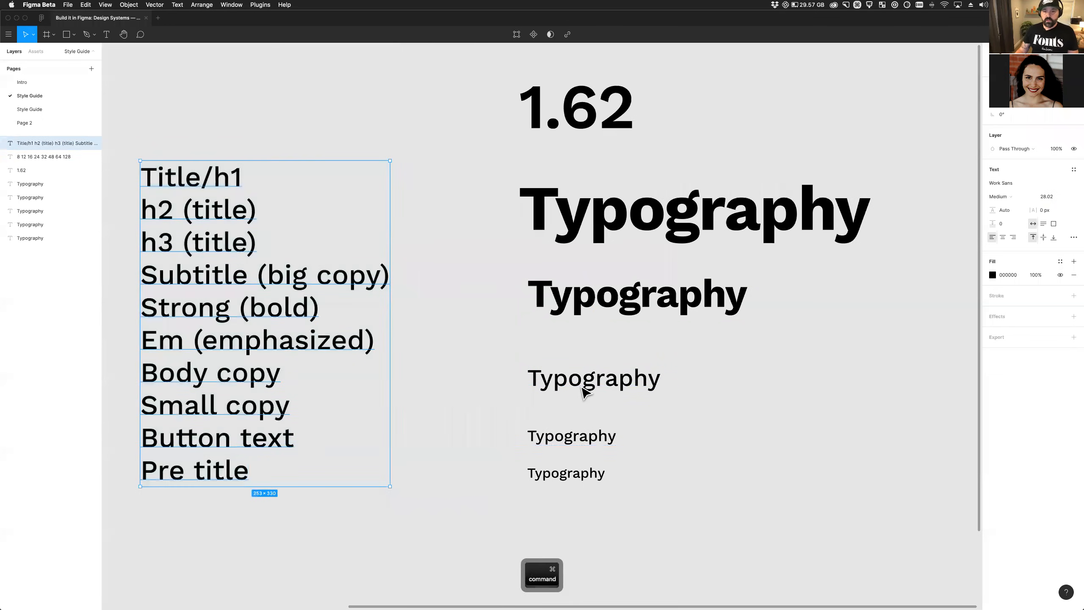
Duplicate the third Typography sample and place the copy directly beneath it.
left_click(589, 387)
scroll(588, 391, "right", 1)
mouse_move(588, 392)
left_mouse_down()
mouse_move(589, 369)
mouse_move(587, 410)
left_mouse_up()
Make the third Typography sample Bold and set its letter spacing to -2%.
left_click(597, 360)
left_click(1010, 196)
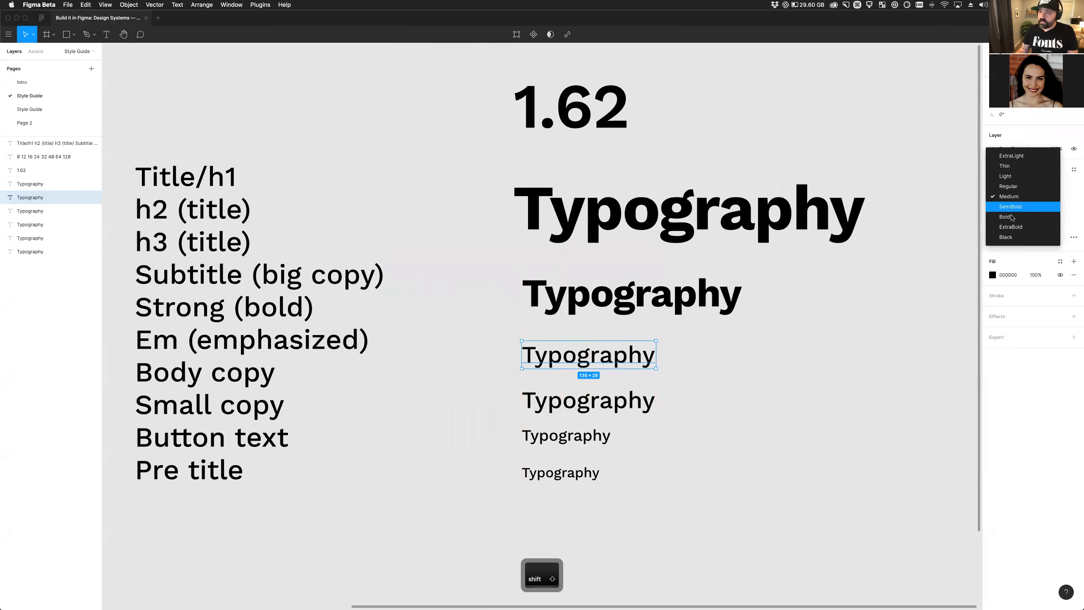
left_click(1011, 215)
left_click(1048, 211)
key("super+v")
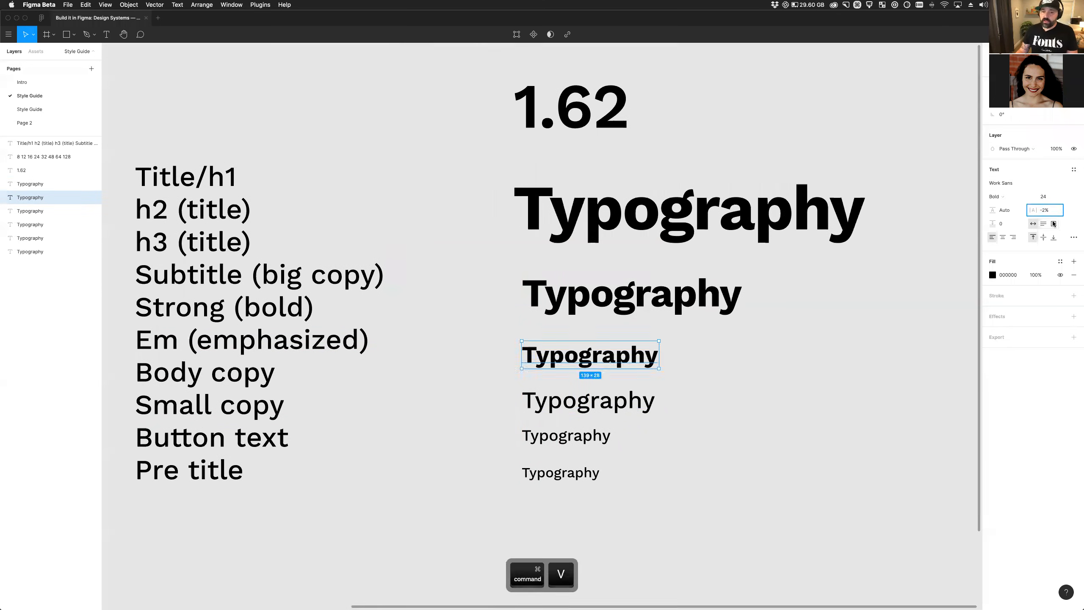
key("Tab")
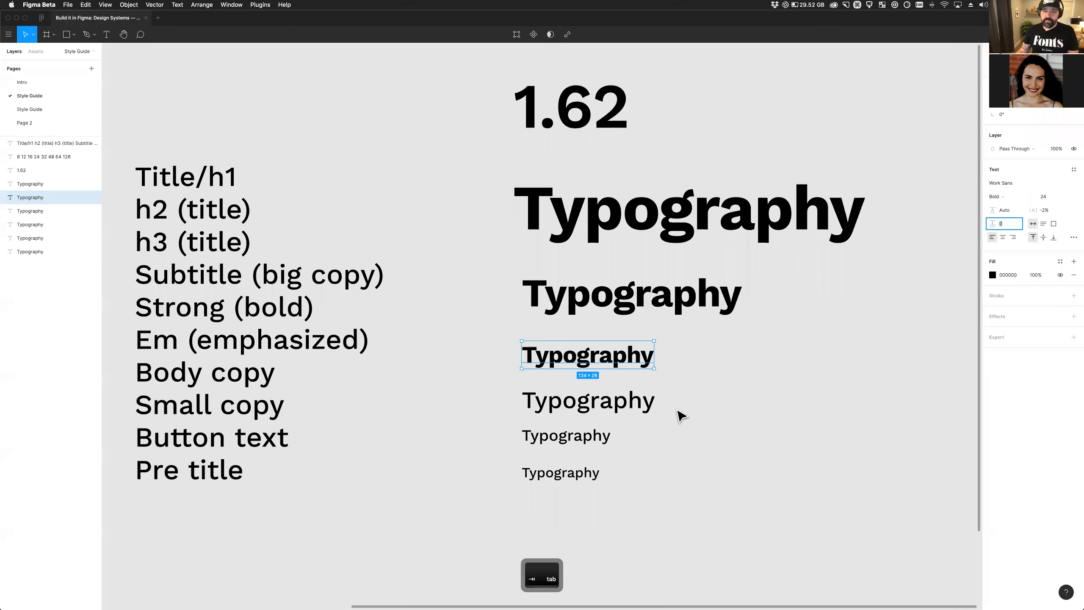
left_click(678, 416)
Compare the 24 px and 16 px Typography samples with the entries of the text style list.
left_click(146, 274)
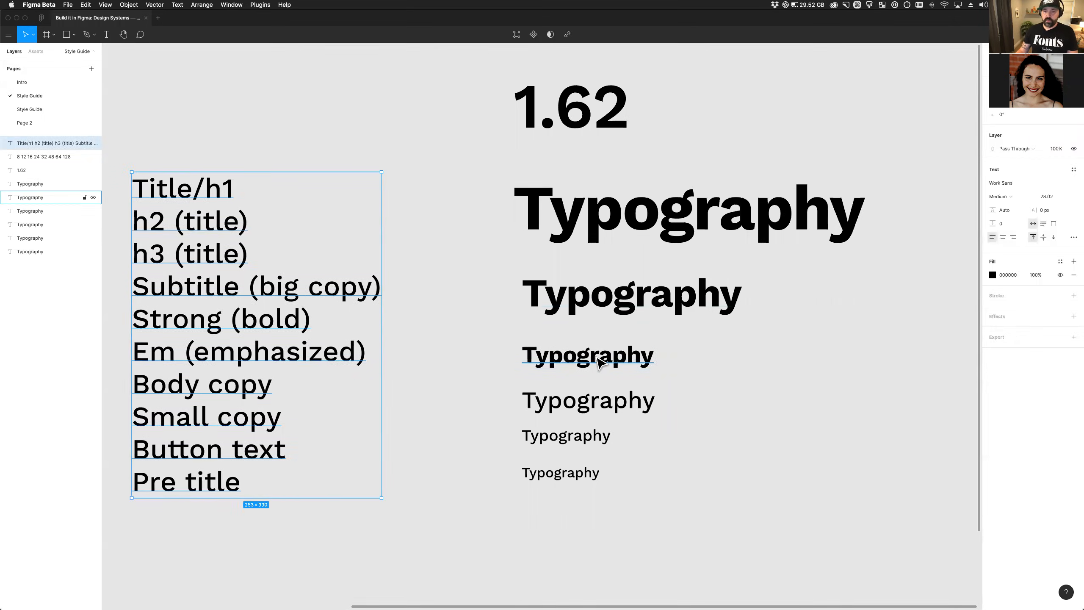
left_click(612, 361)
left_click(615, 410)
scroll(616, 411, "down", 1)
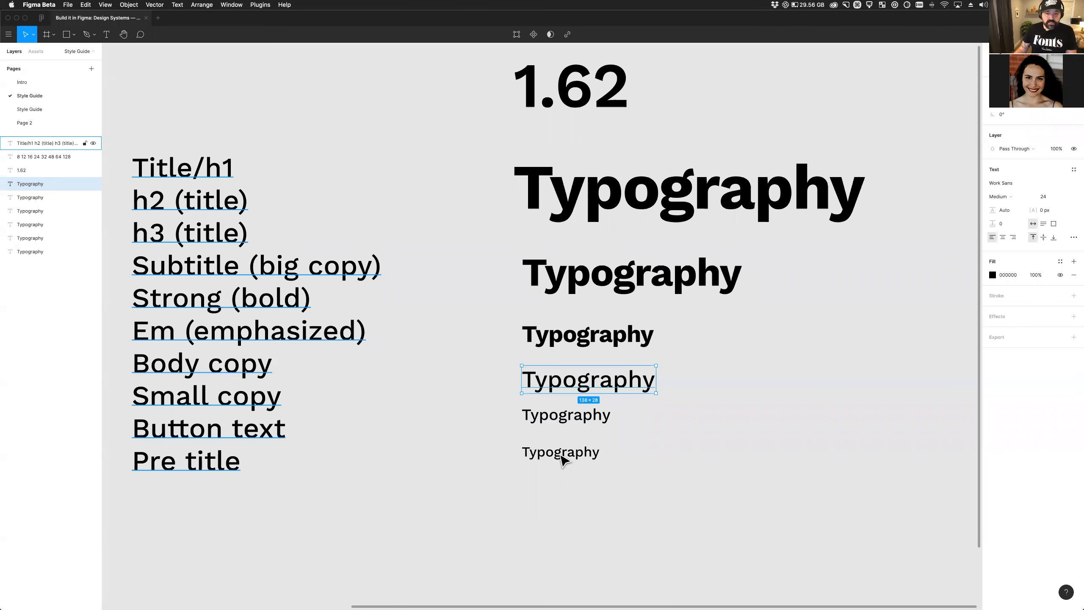
left_click(564, 419)
scroll(584, 448, "down", 1)
scroll(585, 449, "down", 2)
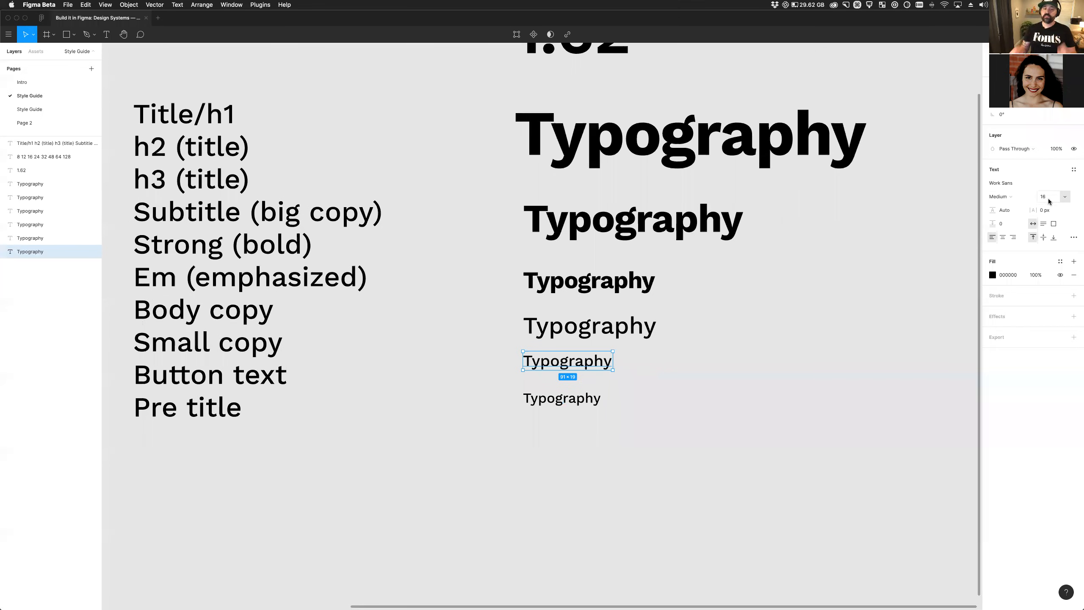
Move the smallest Typography sample down to make room and duplicate the 16 px sample just below the original.
left_click_drag(572, 399, 572, 495)
left_click(581, 367)
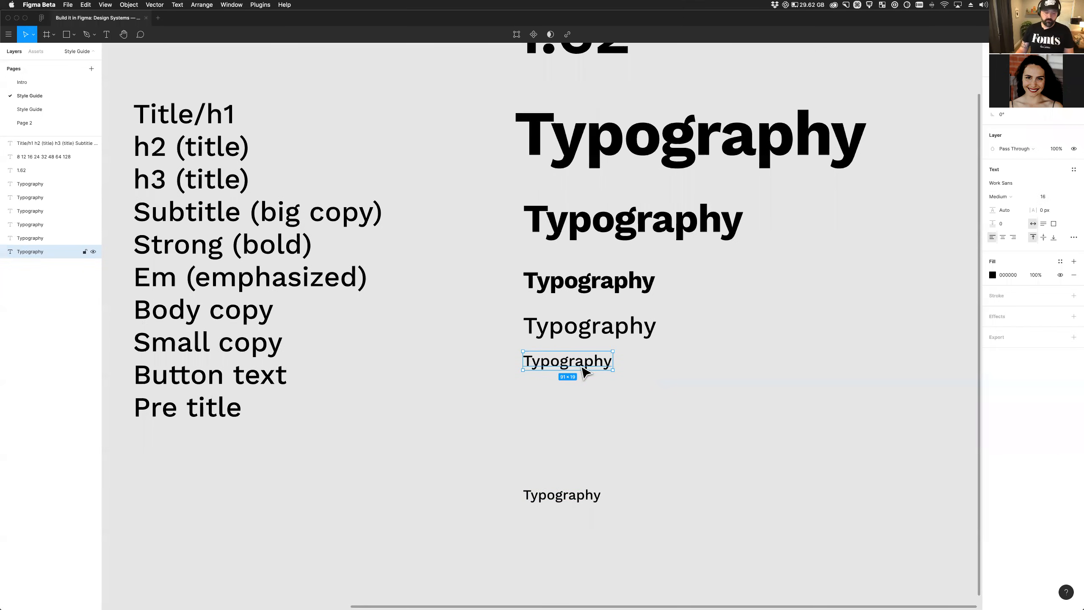
left_click_drag(577, 367, 586, 398)
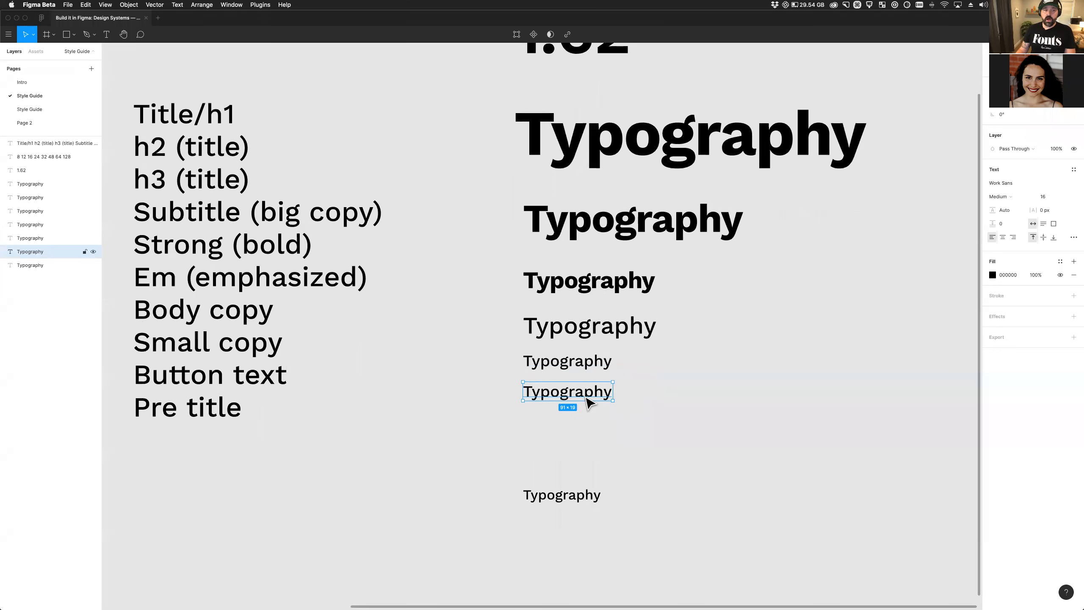
Make the duplicated 16 px sample Bold, then try SemiBold on it and undo that try.
key("ctrl+b")
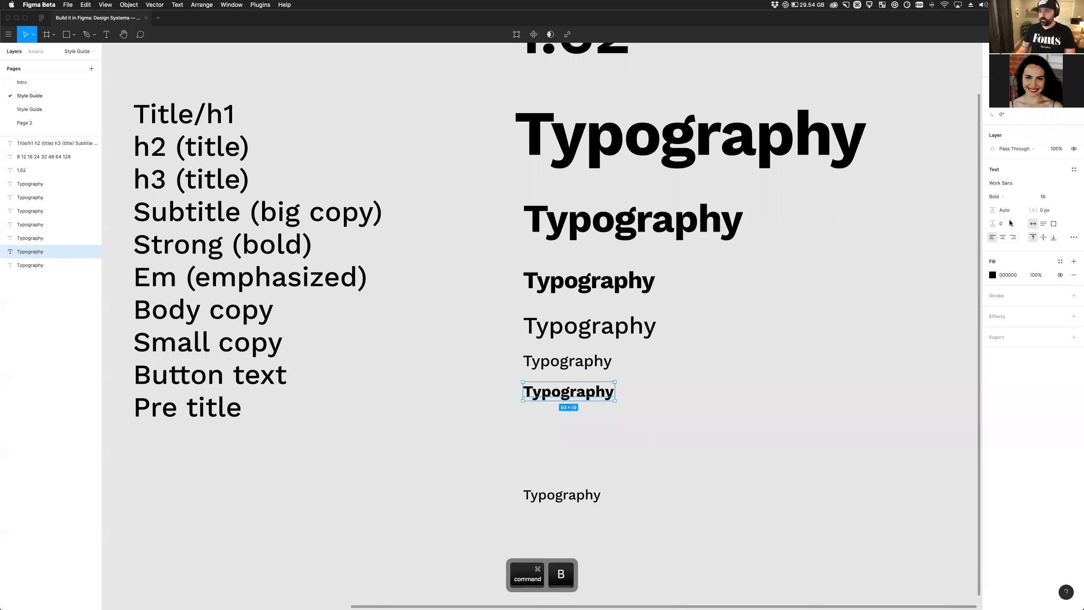
left_click(1004, 198)
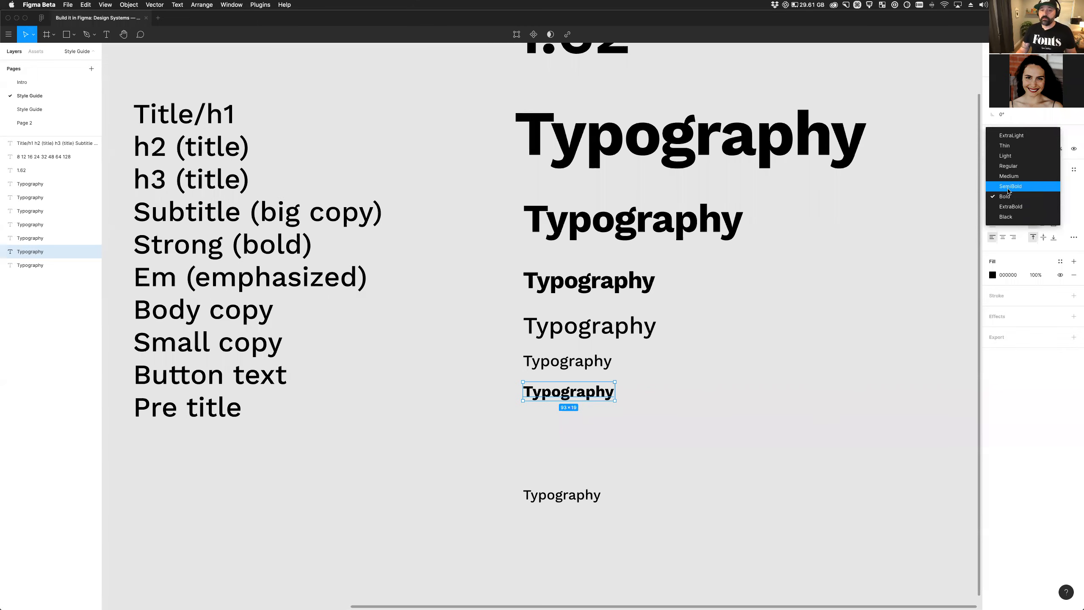
left_click(1007, 192)
key("ctrl+z")
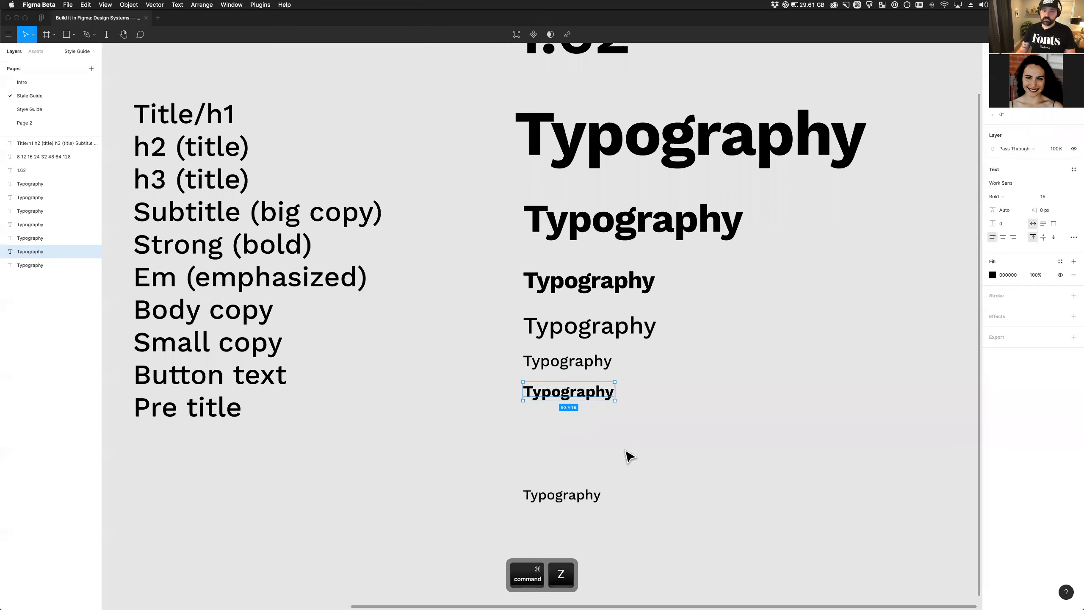
Move the smallest Typography sample back up, just below the bold 16 px sample.
left_click(239, 359)
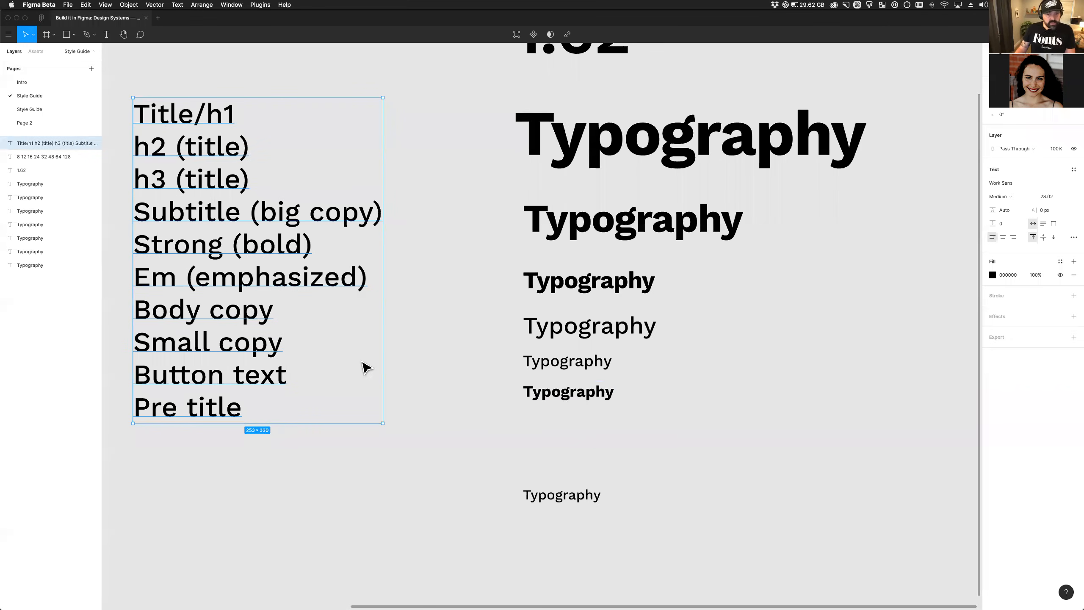
key("Return")
key("Escape")
left_click(587, 367)
left_click_drag(564, 499, 564, 428)
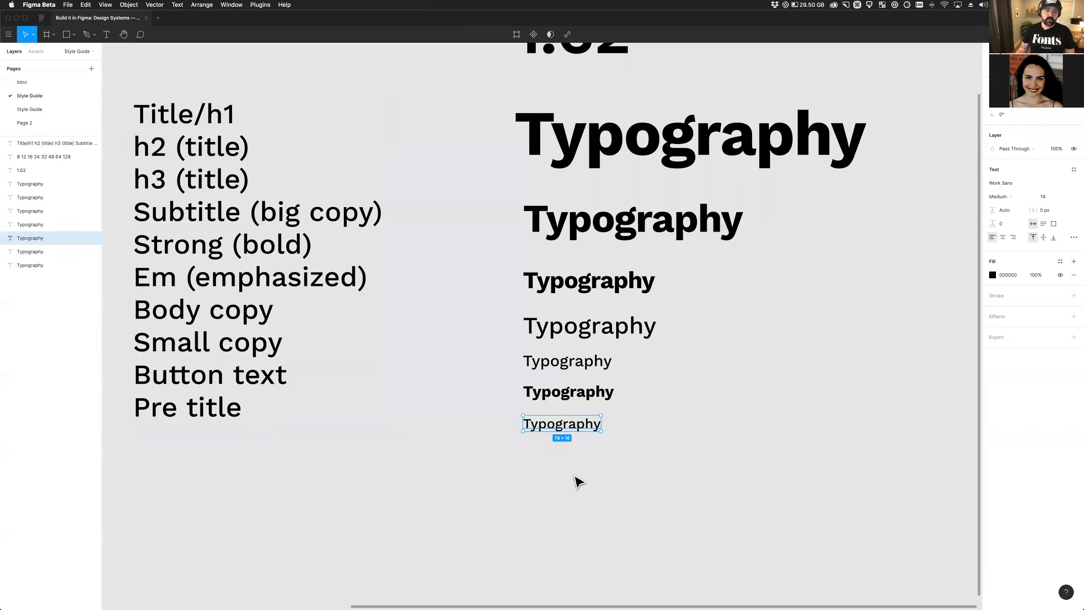
Duplicate the medium 16 px Typography sample and place the copy below the 14 px one.
scroll(574, 469, "down", 1)
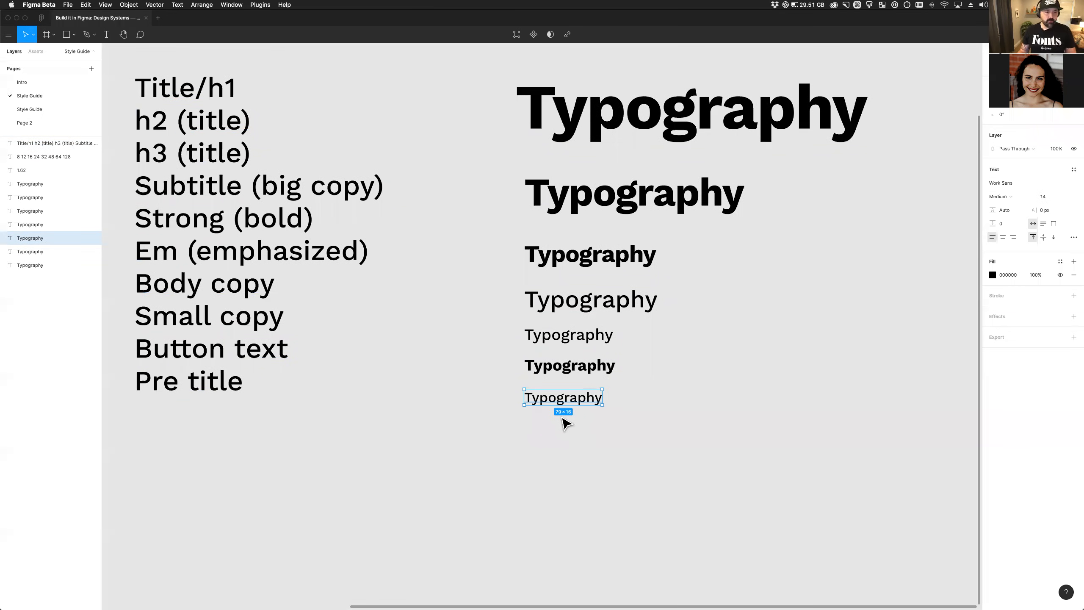
left_click(578, 419)
left_click(565, 406)
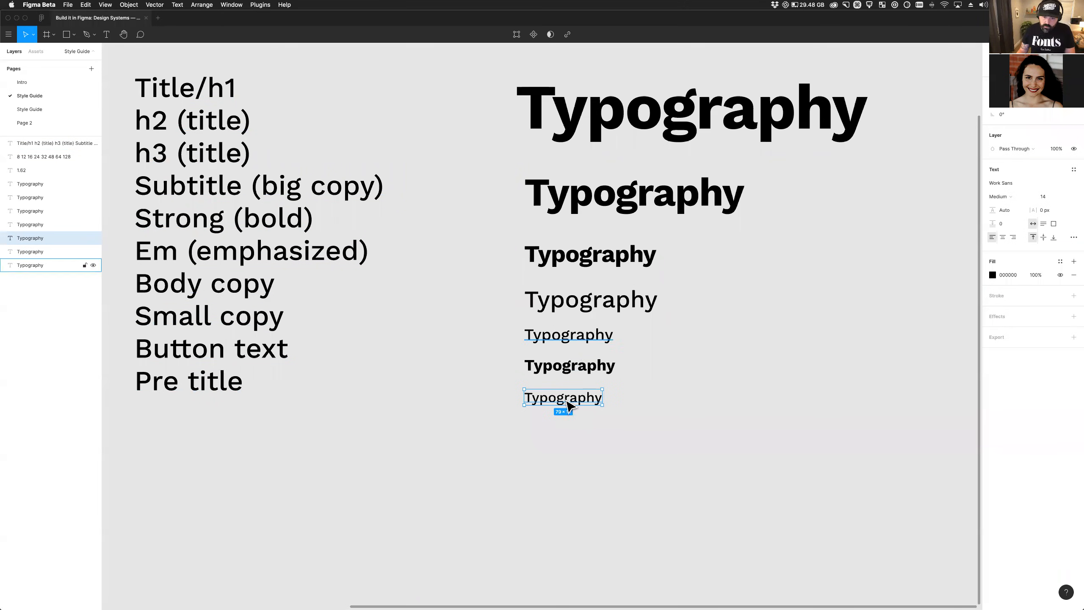
left_click(579, 340)
left_click_drag(579, 338, 589, 434)
Set the lowest sample's font size to 16/1.62 and convert its text to upper case.
left_click(1051, 197)
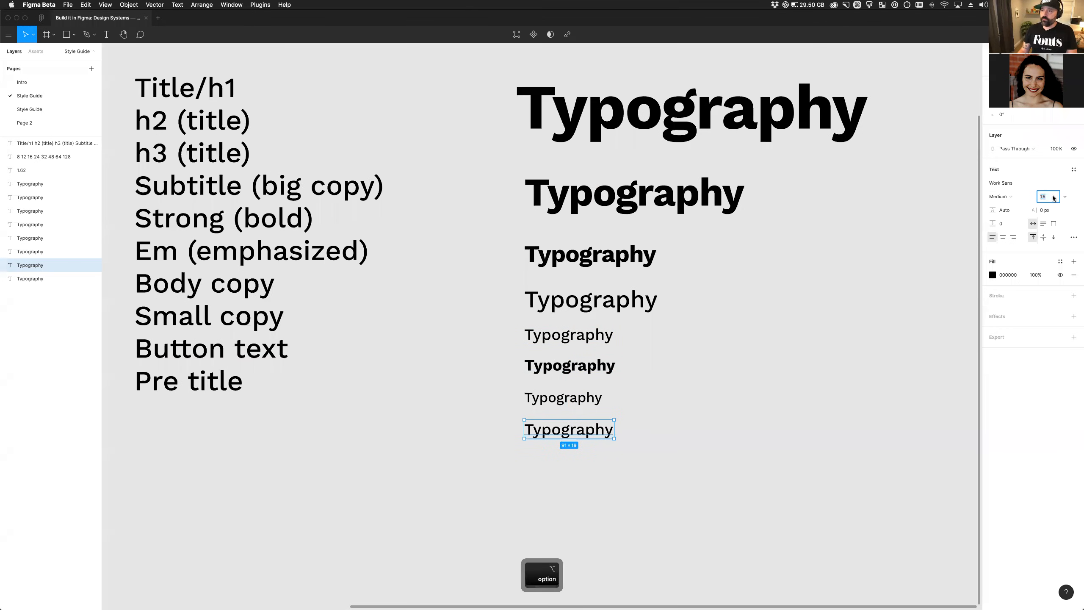
type("/1.62")
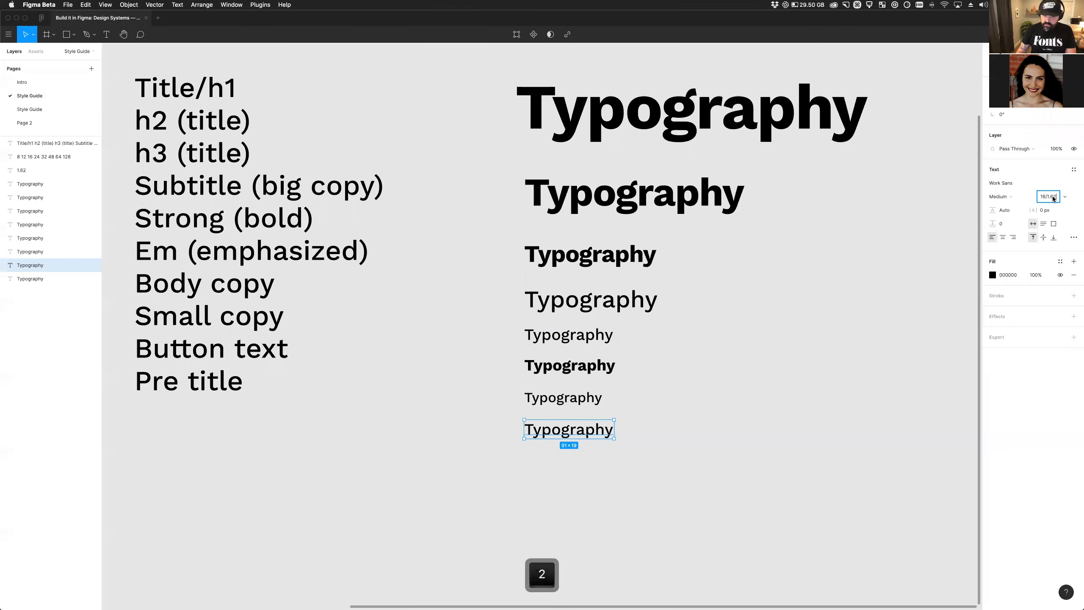
key("Tab")
left_click(178, 5)
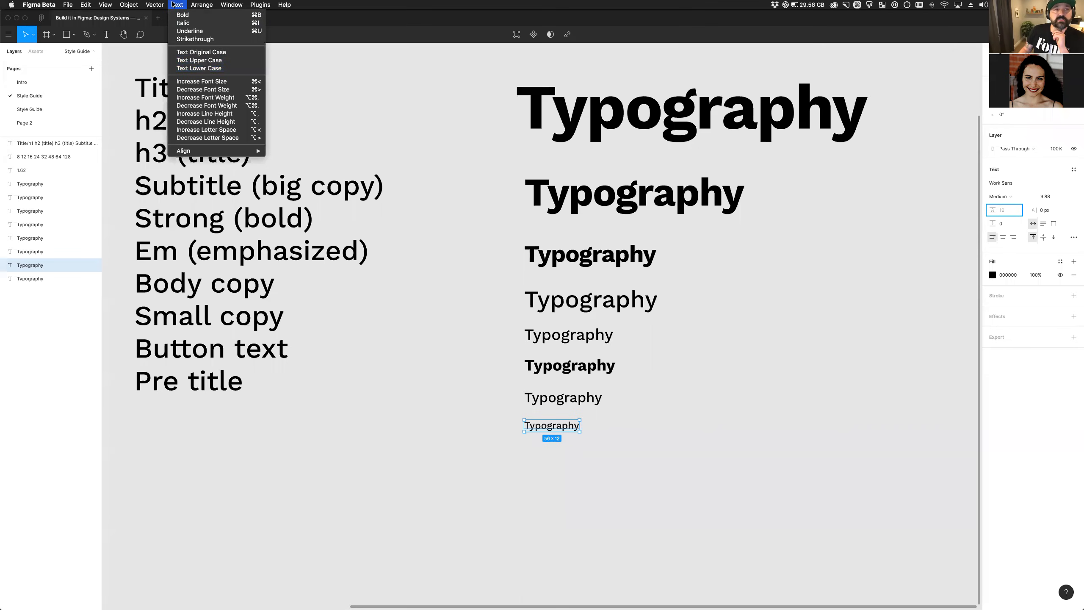
left_click(201, 64)
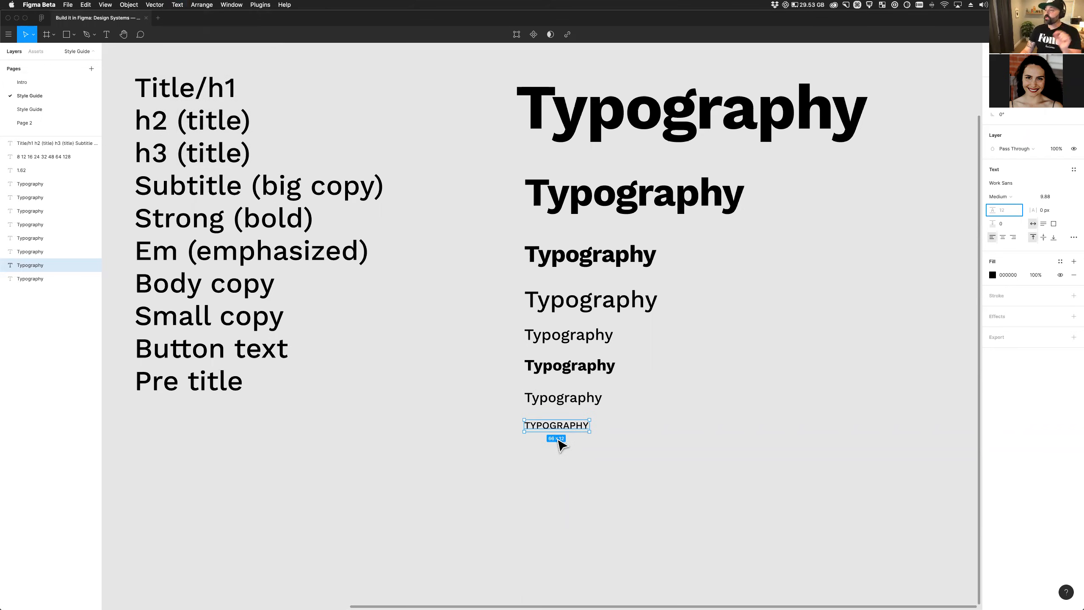
Test the upper-case formatting by inserting random letters into the lowest sample and deleting them again.
double_click(559, 428)
left_click(549, 425)
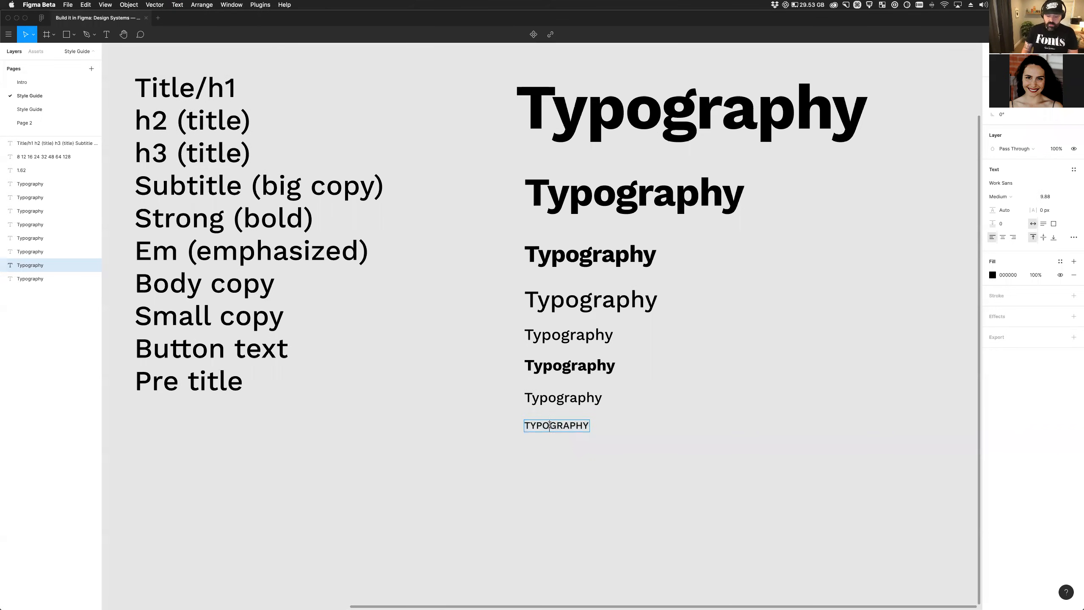
type("JJjdjdj")
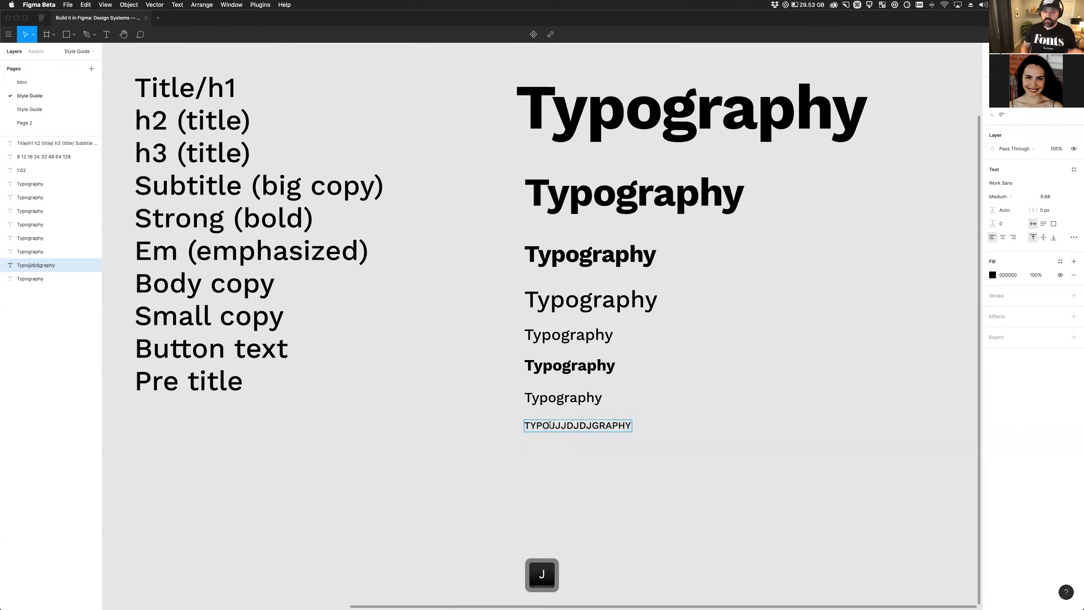
key("BackSpace")
key("BackSpace")
key("BackSpace")
key("BackSpace")
key("BackSpace")
key("BackSpace")
key("BackSpace")
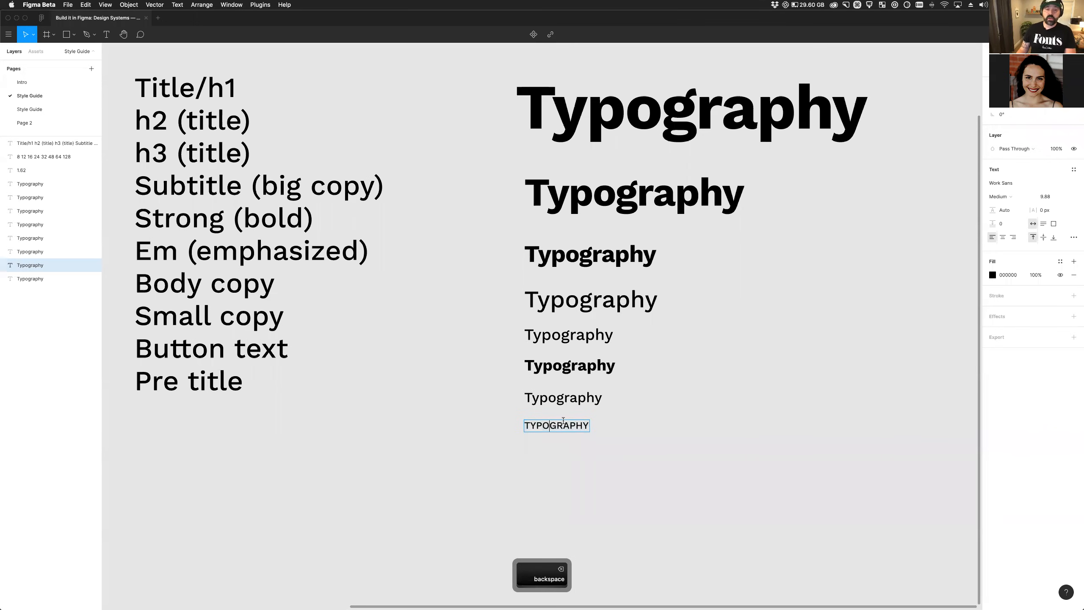
key("Escape")
key("Escape")
Set the upper-case sample's font size to 10 and its weight to Bold.
left_click(555, 426)
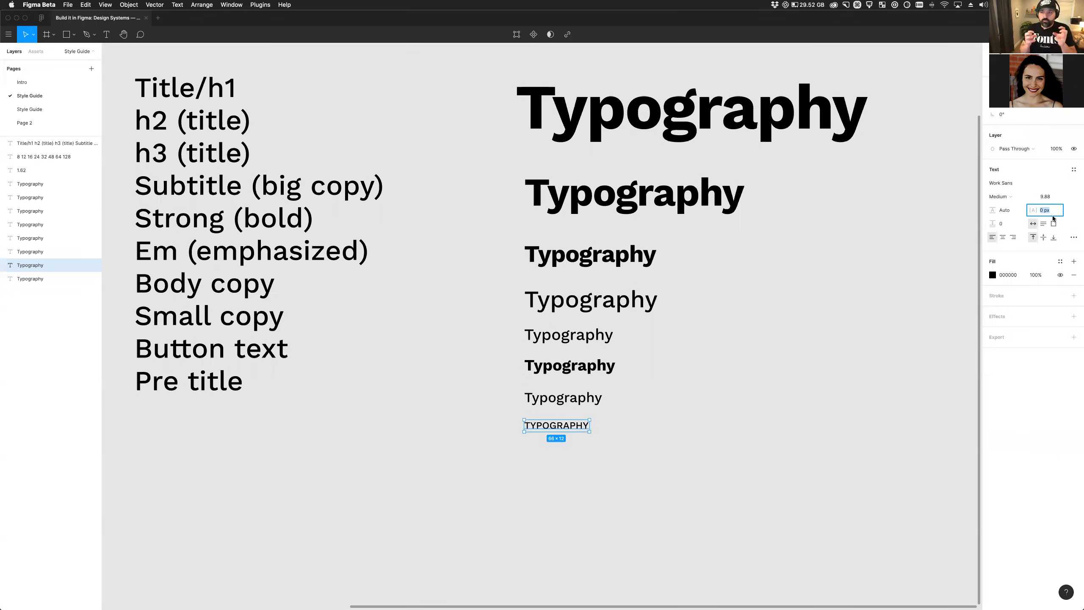
left_click(1050, 199)
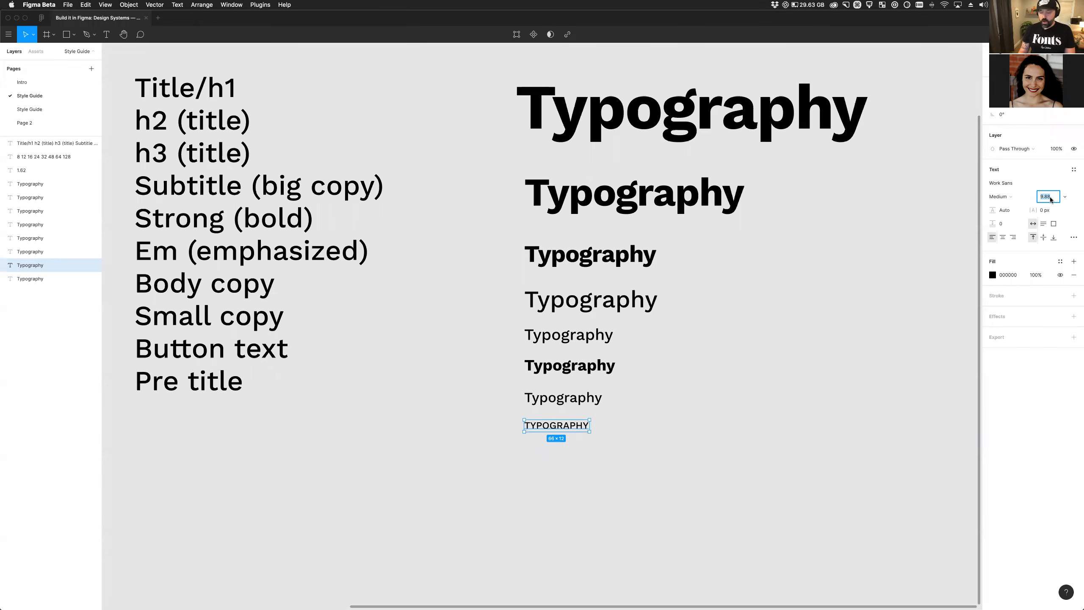
key("0")
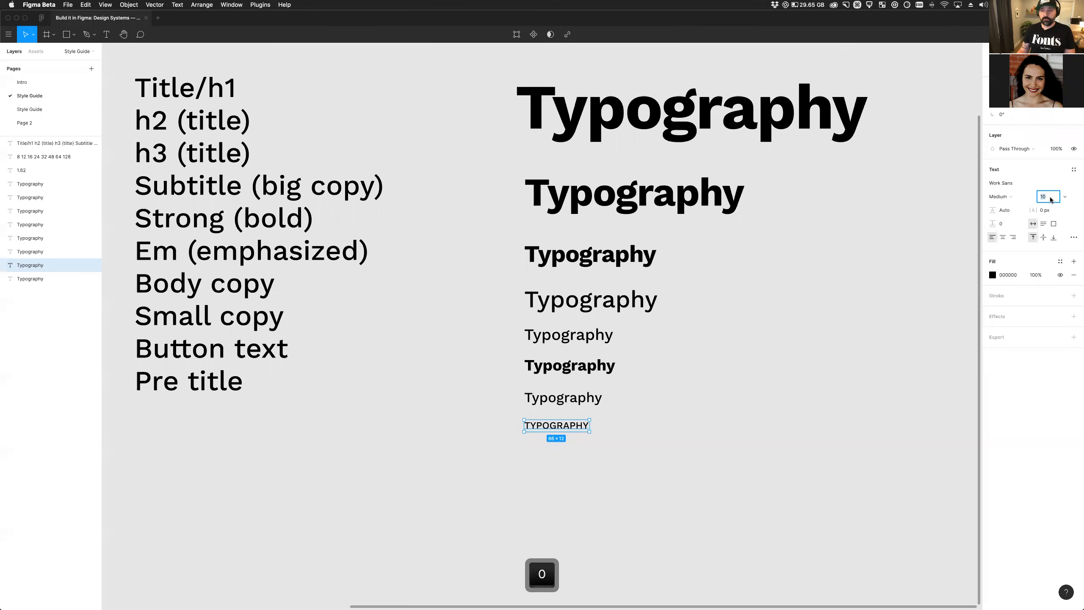
key("Tab")
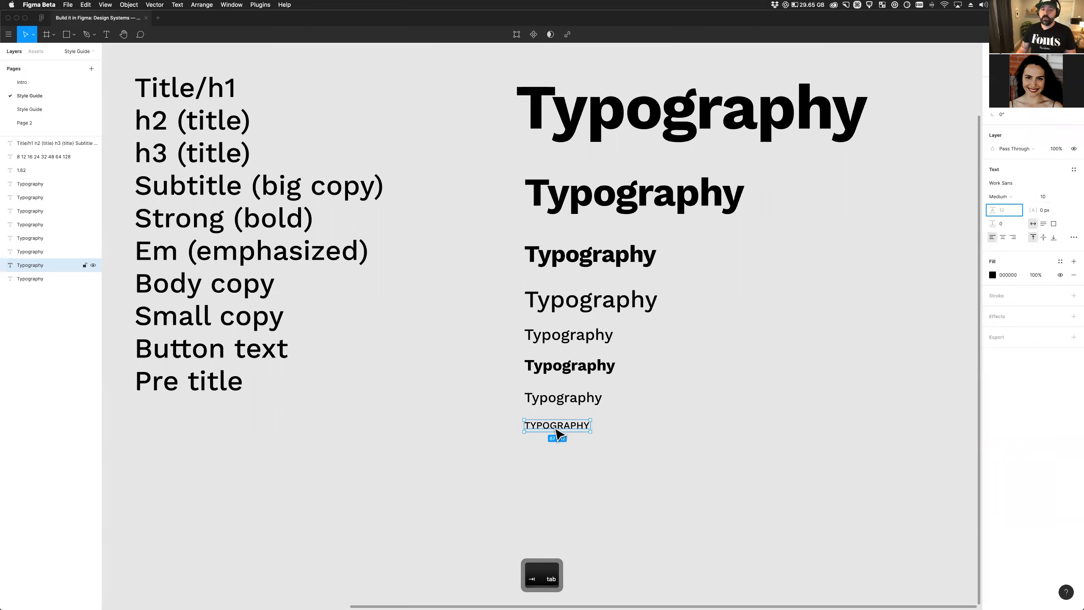
left_click(1007, 198)
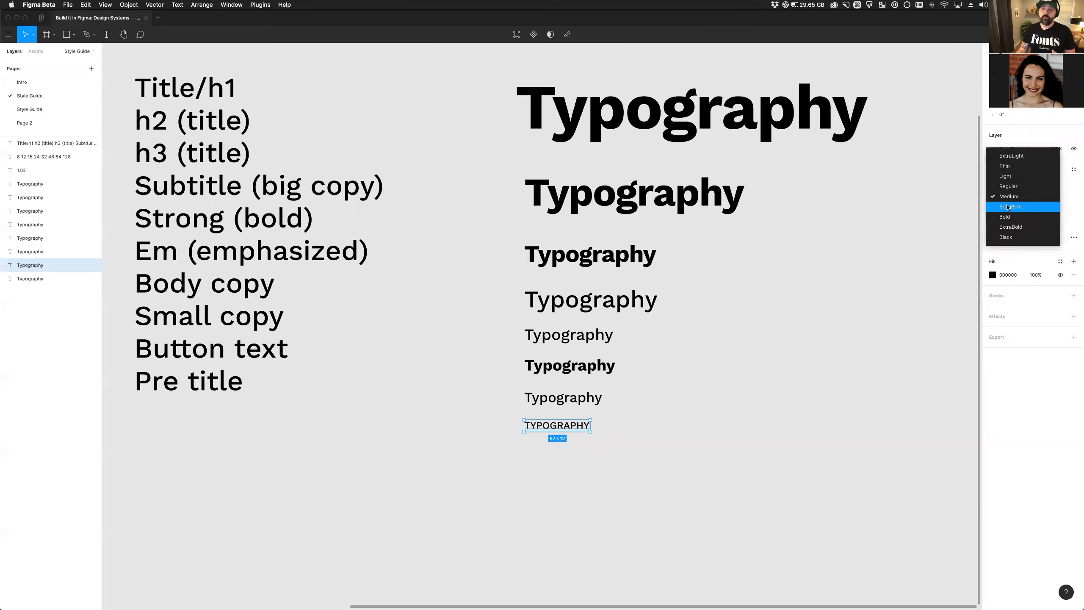
left_click(1006, 216)
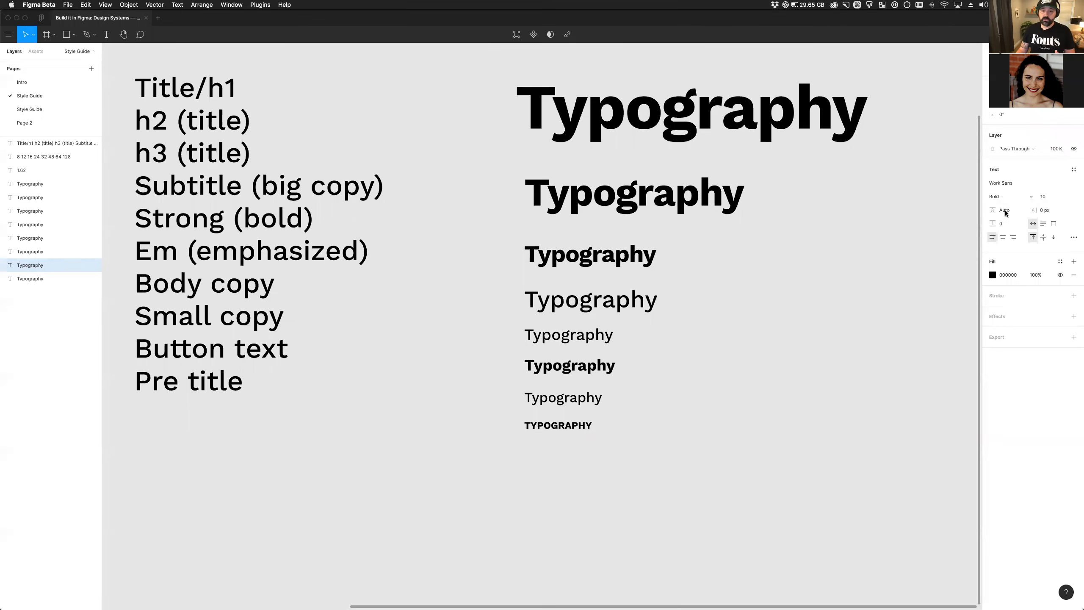
Try 2% letter spacing on the upper-case sample, then set it to 3%.
left_click(1048, 212)
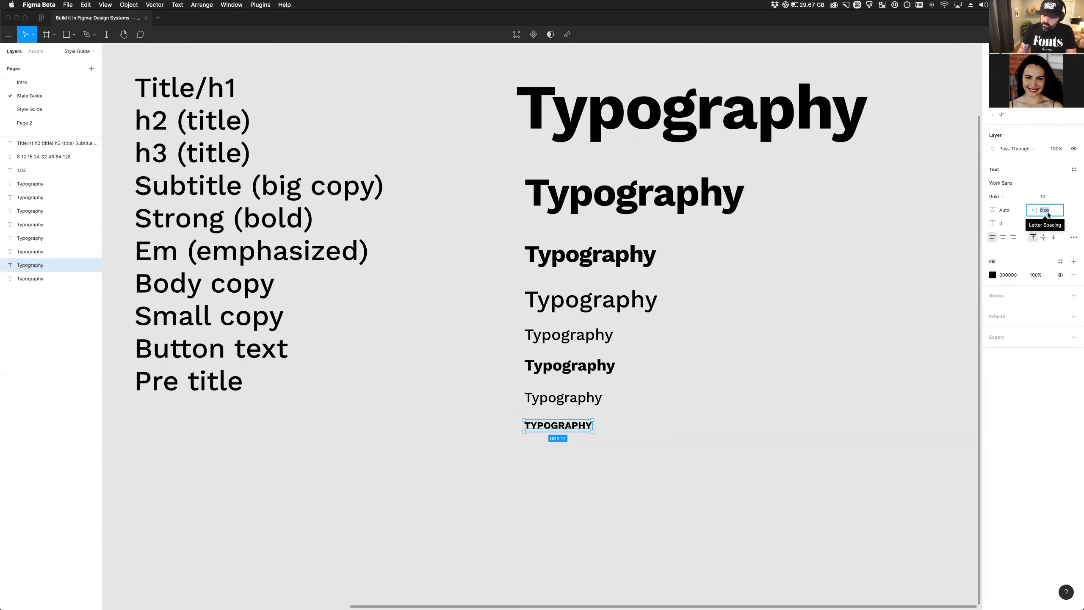
type("2%")
key("Tab")
double_click(1042, 212)
type("3")
key("Tab")
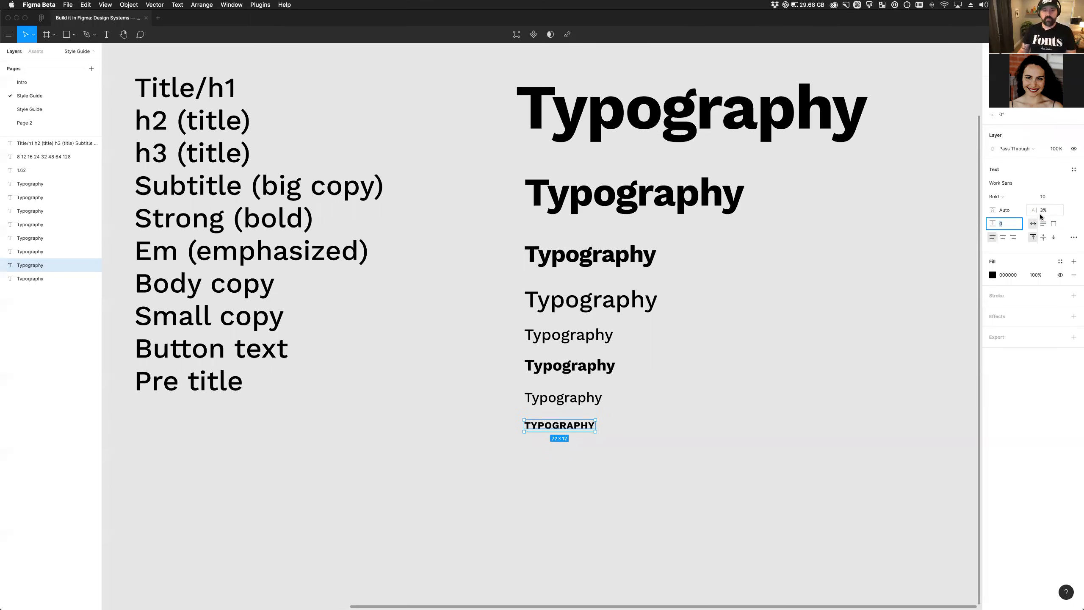
left_click(607, 450)
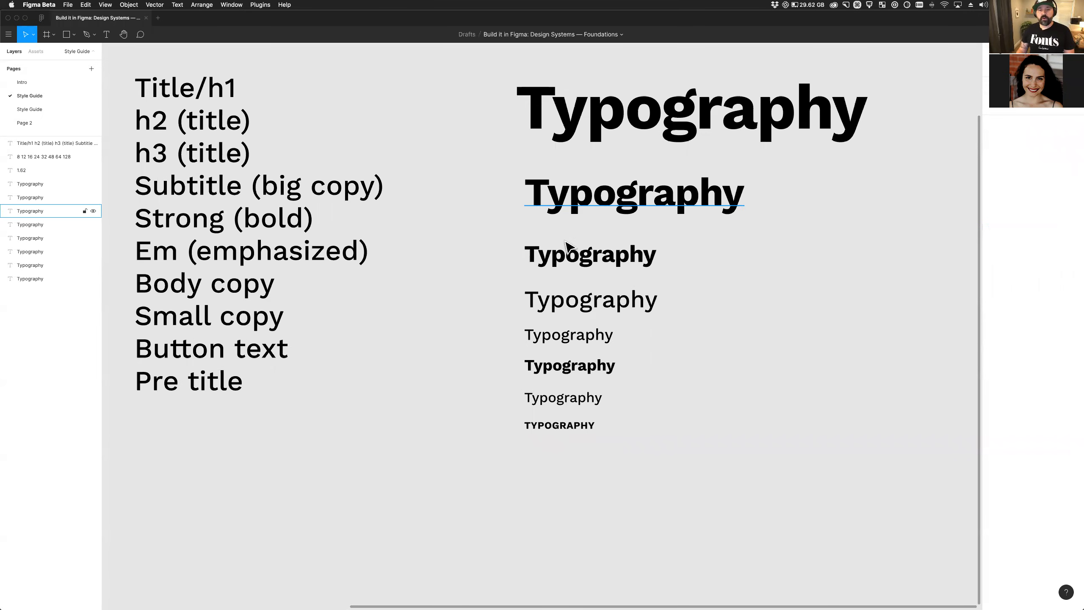
Duplicate the upper-case Typography sample and place the copy directly beneath it.
left_click(574, 428)
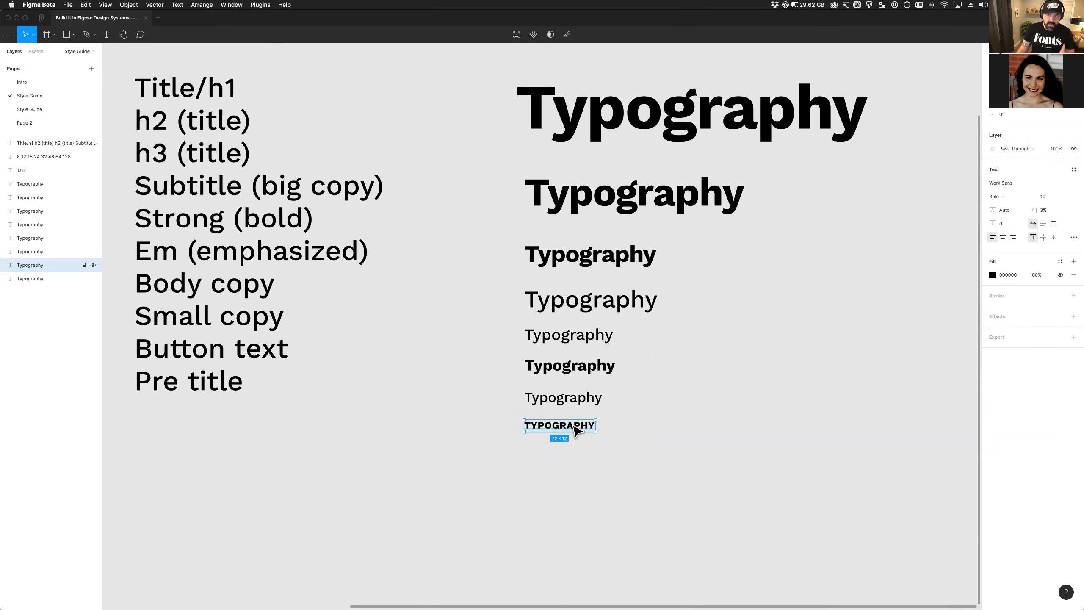
left_click_drag(573, 427, 573, 449)
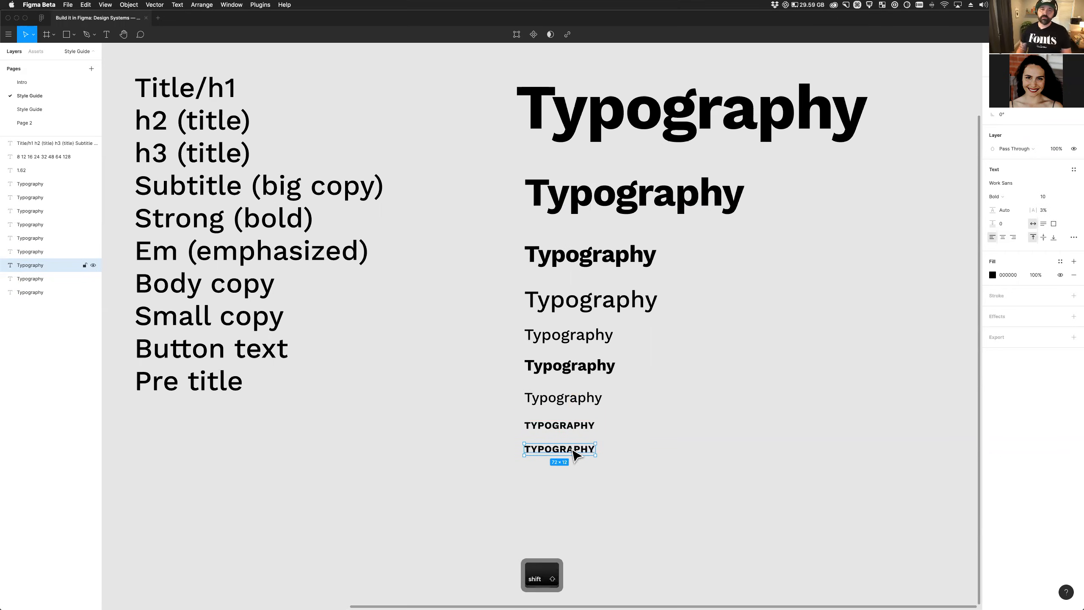
scroll(574, 451, "right", 3)
scroll(574, 450, "up", 1)
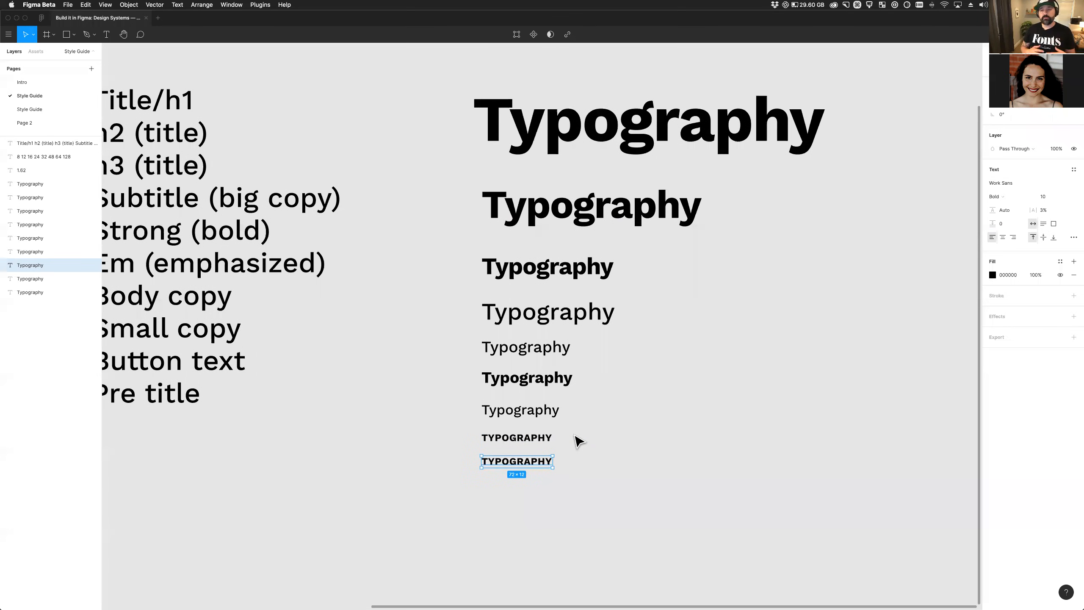
Create a text style named "Title (h1)" from the largest Typography sample, and open the new style's properties.
left_click(619, 154)
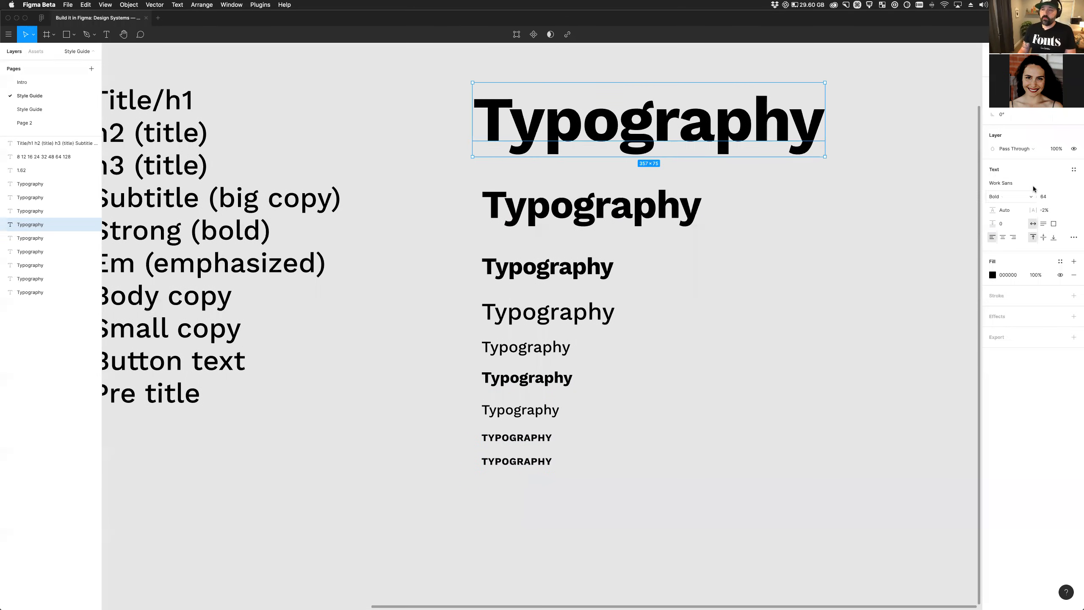
left_click(1074, 170)
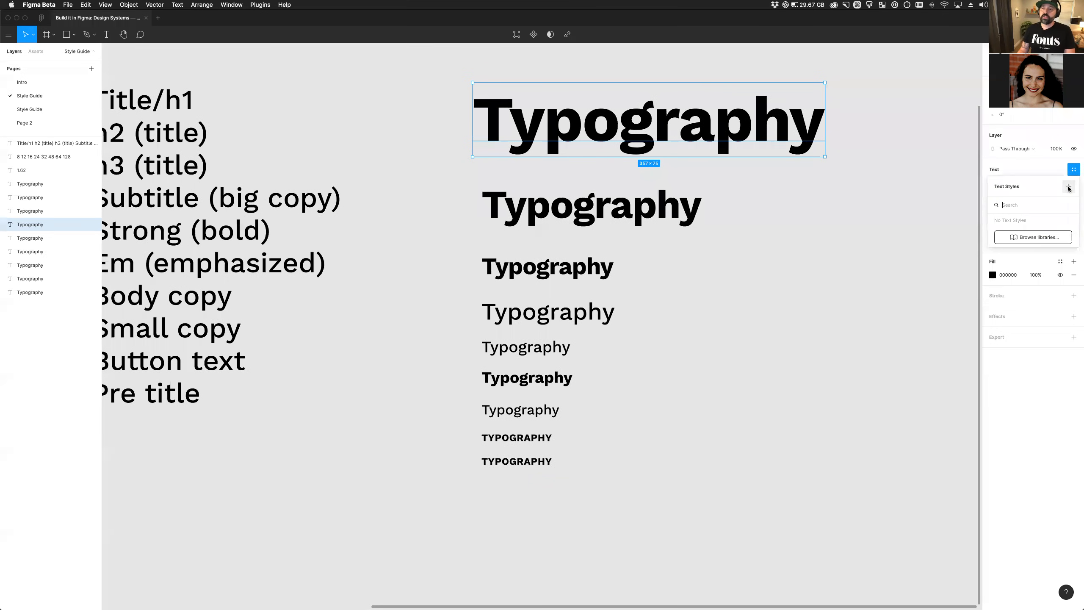
left_click(1068, 188)
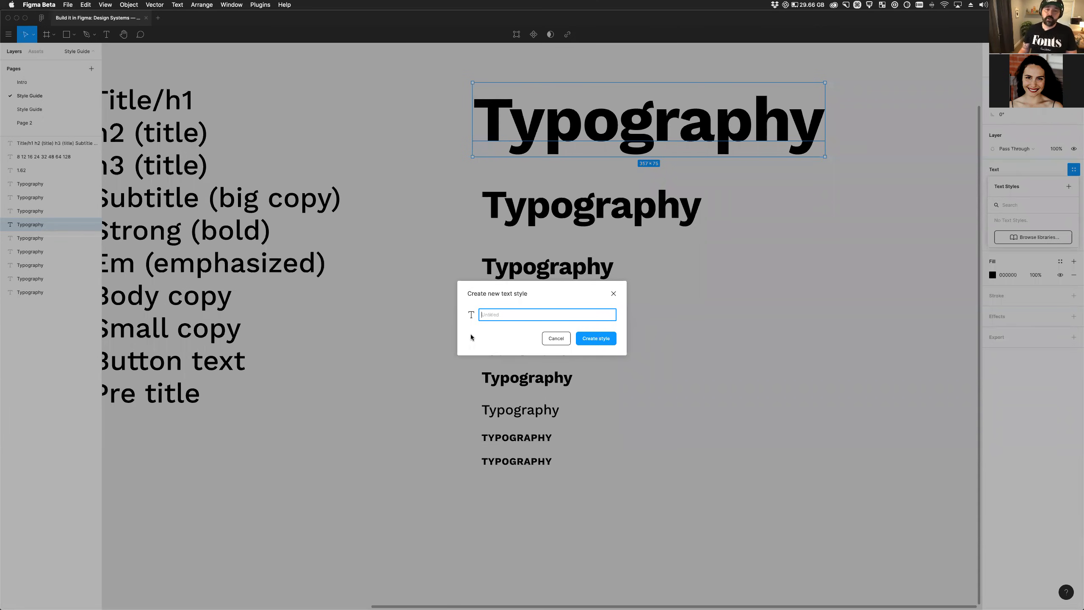
type("Title")
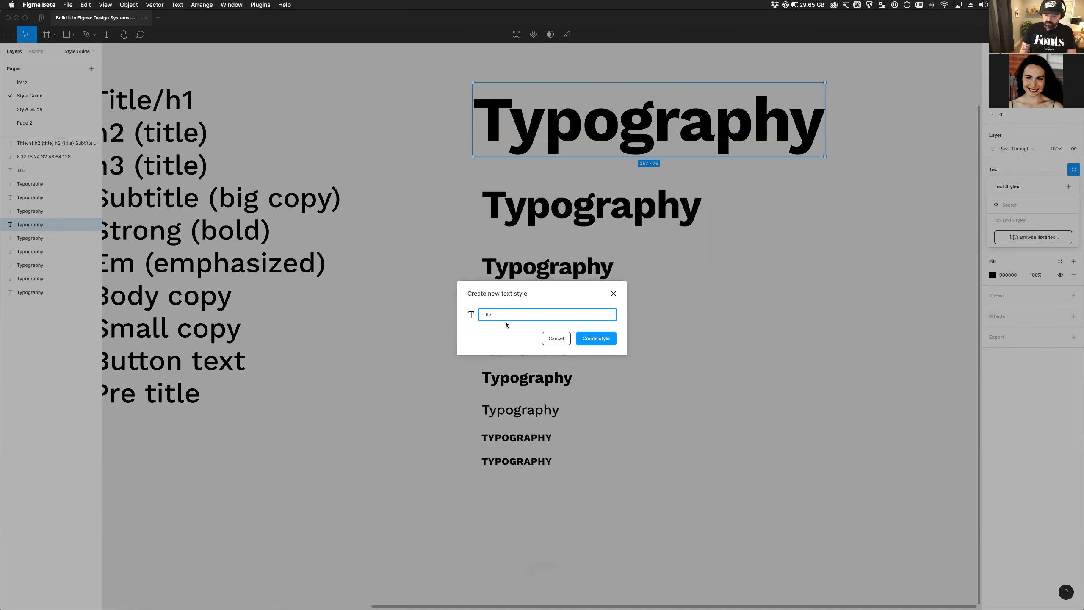
type(" (h1)")
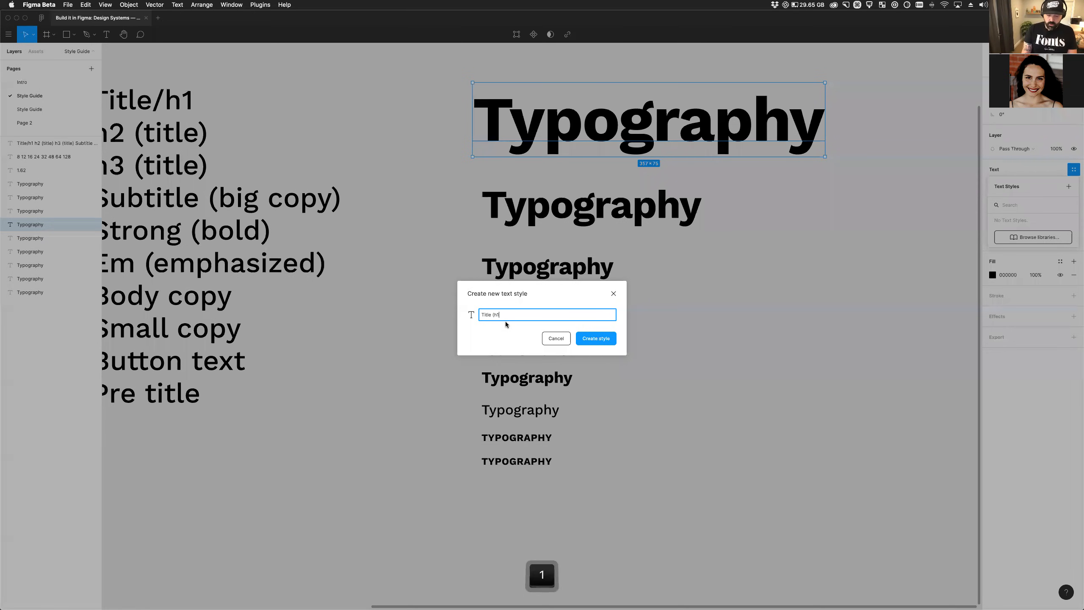
left_click(585, 338)
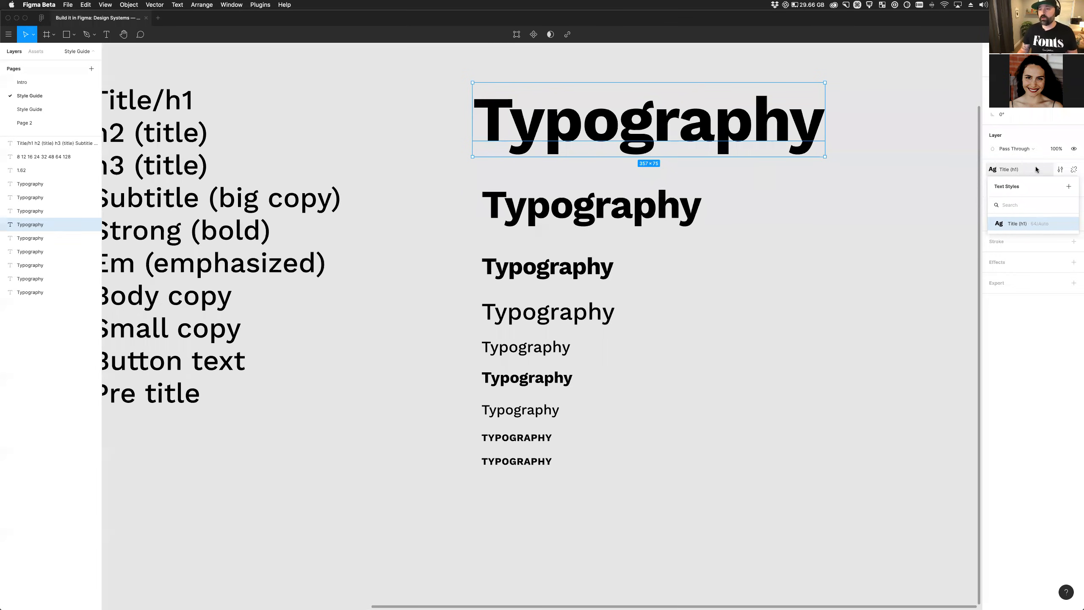
left_click(1060, 169)
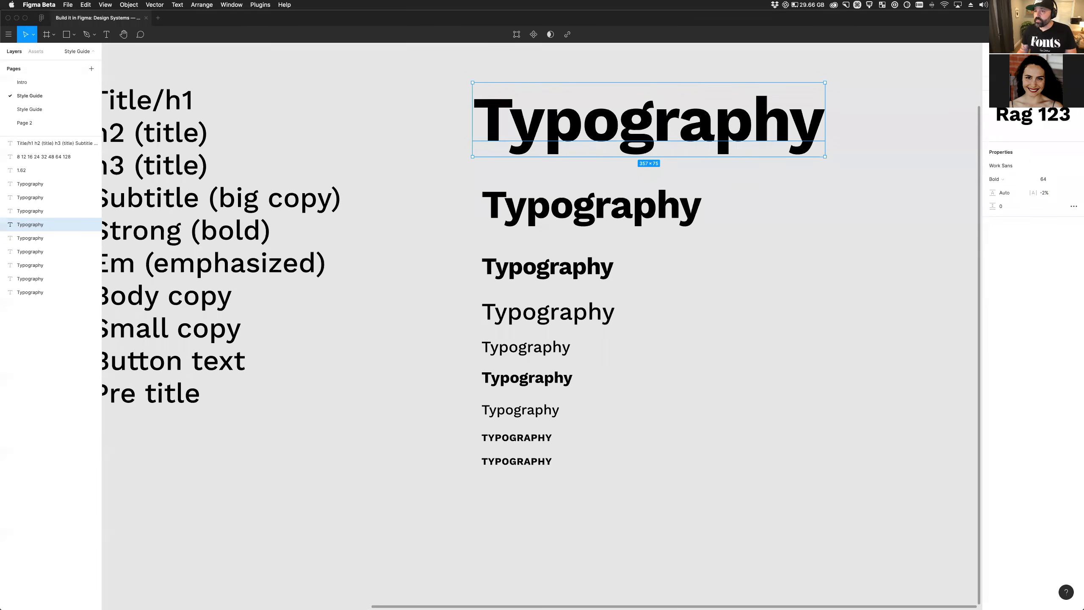
key("BackSpace")
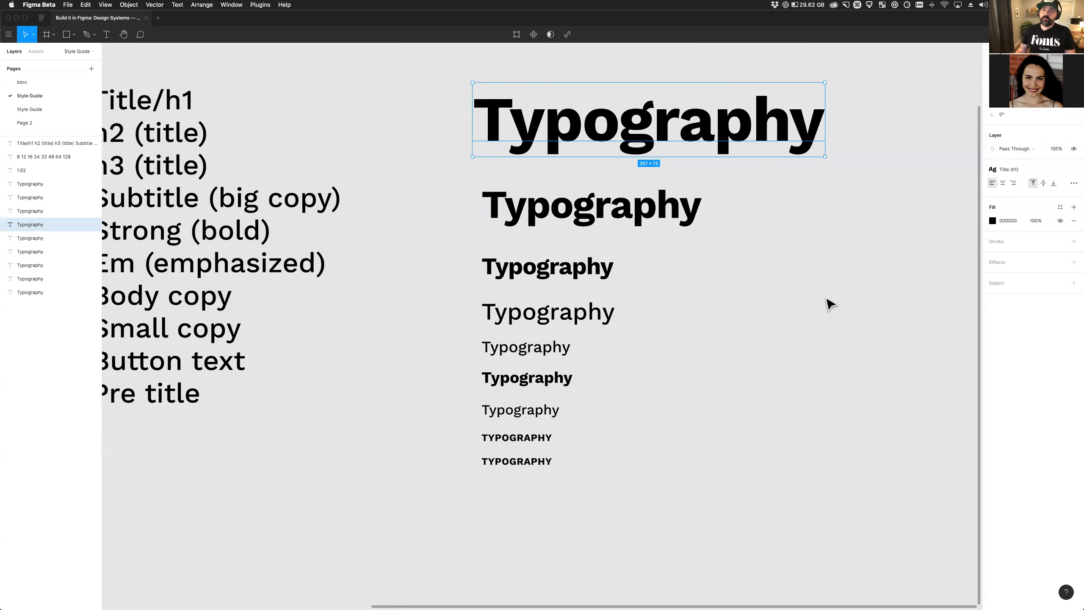
Create a text style named "H2" from the second-largest Typography sample.
left_click(614, 208)
left_click(1074, 170)
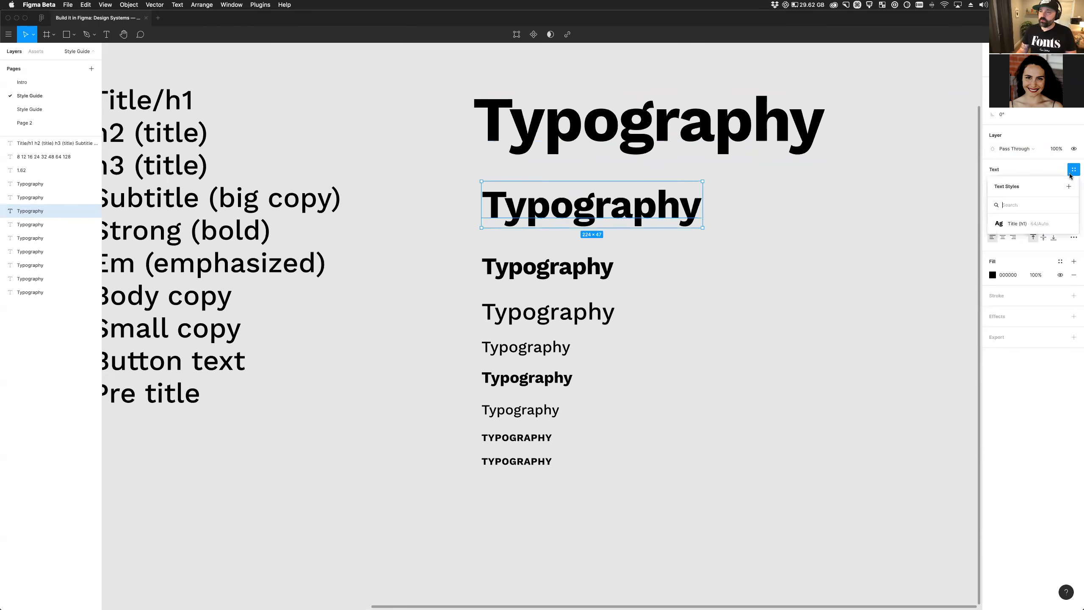
left_click(1068, 186)
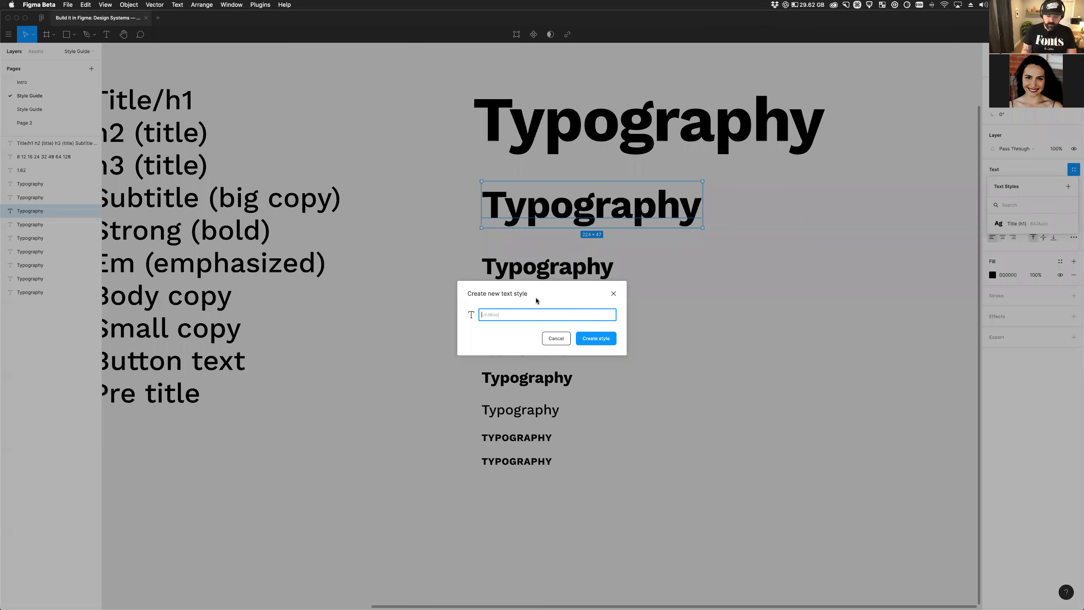
type("H@")
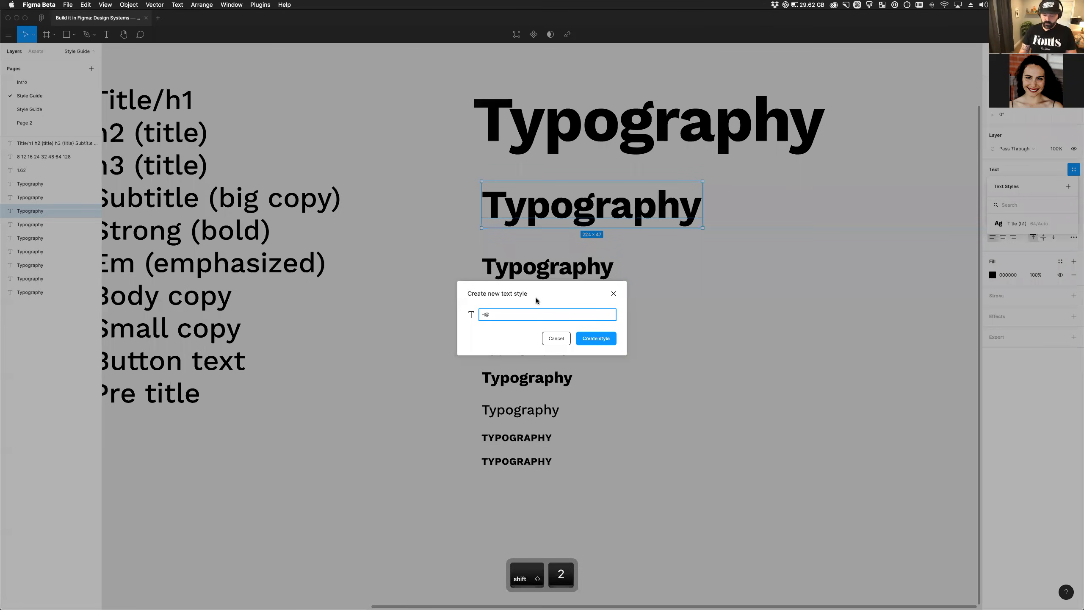
key("BackSpace")
type("2")
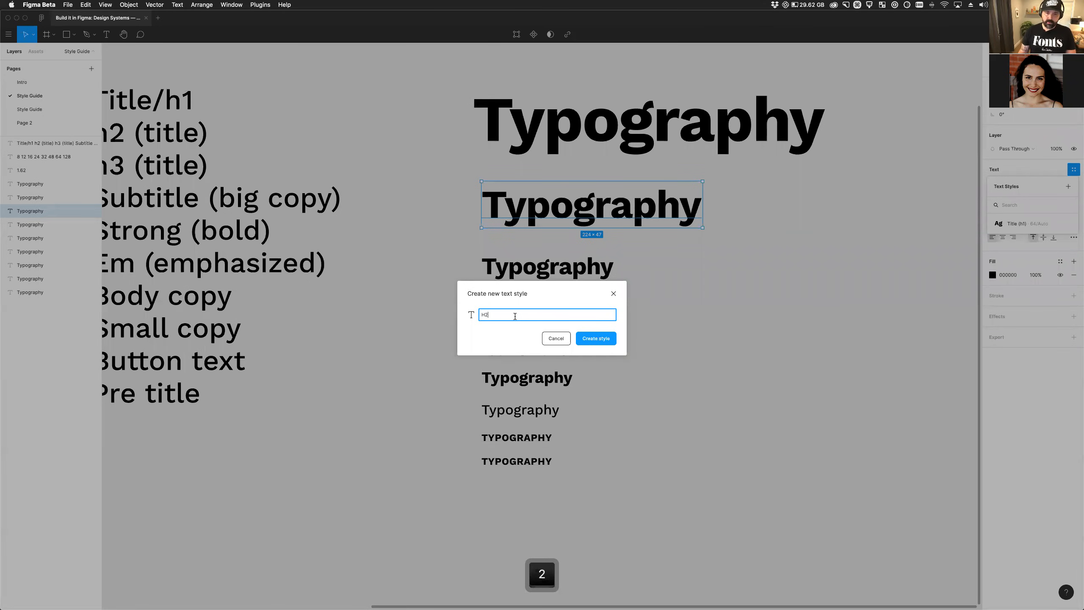
left_click(603, 340)
Select the third Typography sample, directly beneath the H2 sample.
left_click(555, 270)
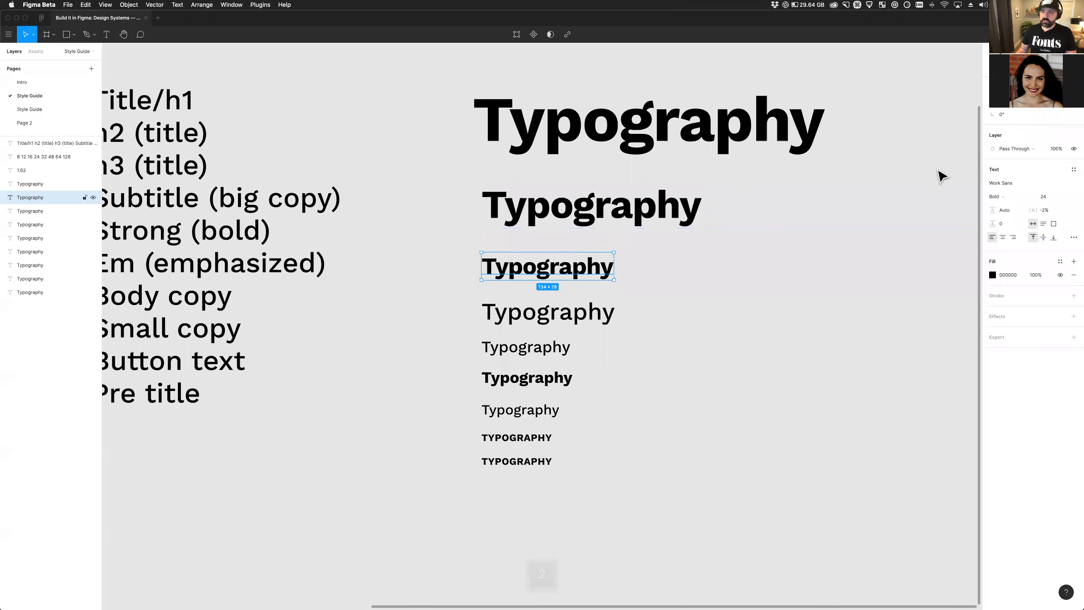
Create a text style named H3 from the selected bold 24 px Typography sample.
left_click(1070, 171)
left_click(1069, 185)
type("H3")
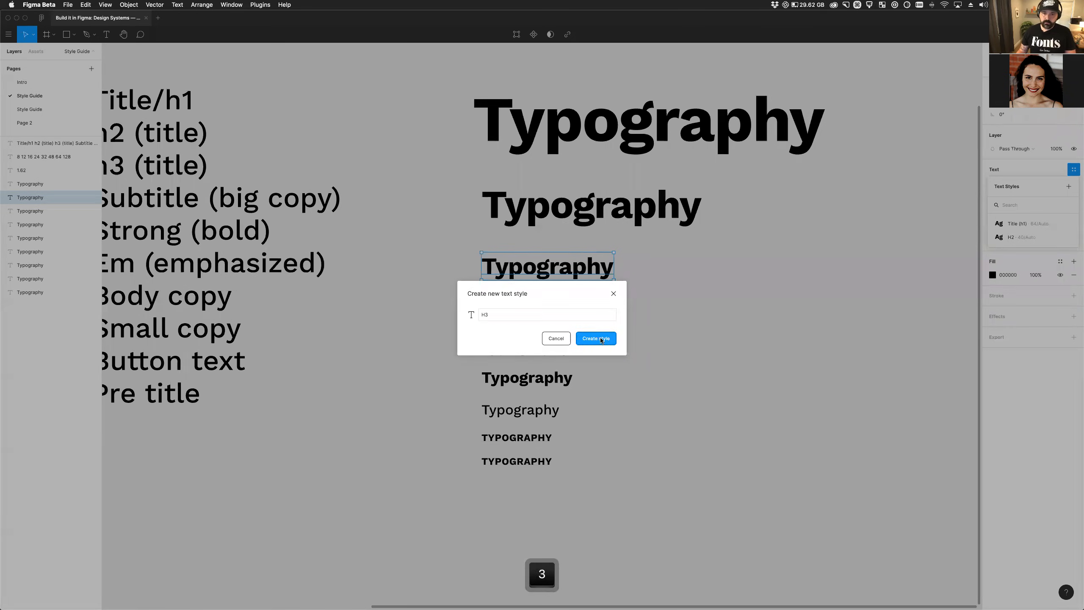
left_click(595, 338)
Create a text style named Subtitle from the medium-weight 24 px Typography sample.
left_click(548, 313)
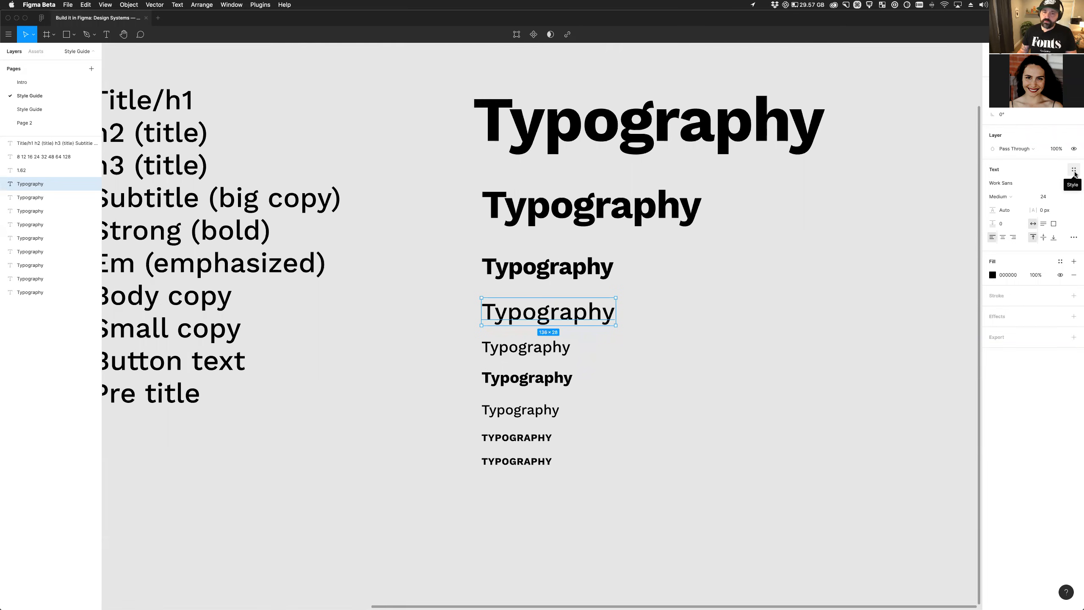
scroll(623, 344, "left", 3)
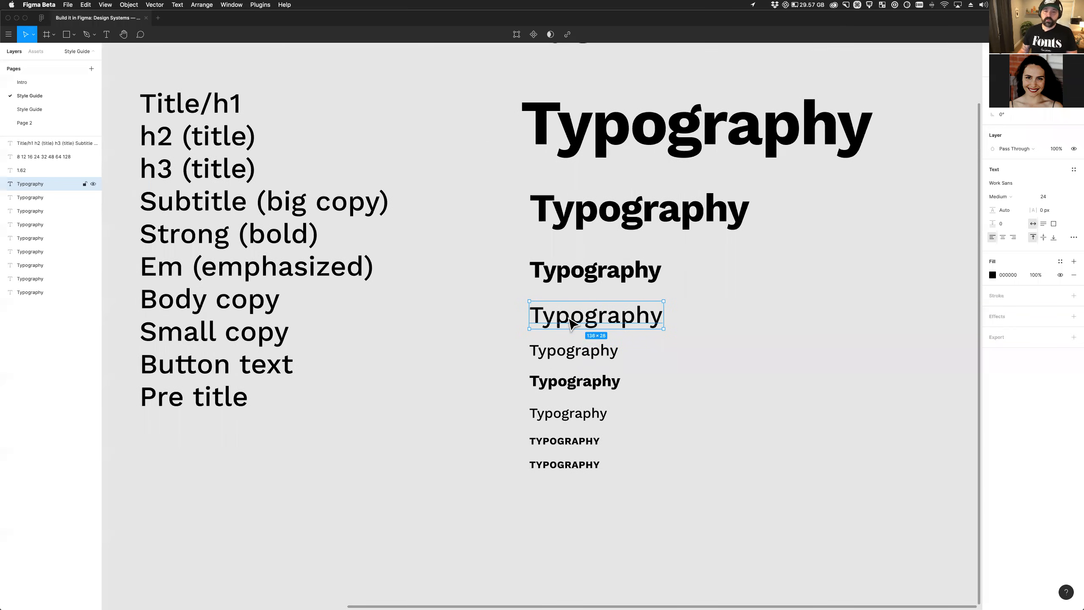
scroll(585, 324, "left", 1)
scroll(631, 327, "right", 1)
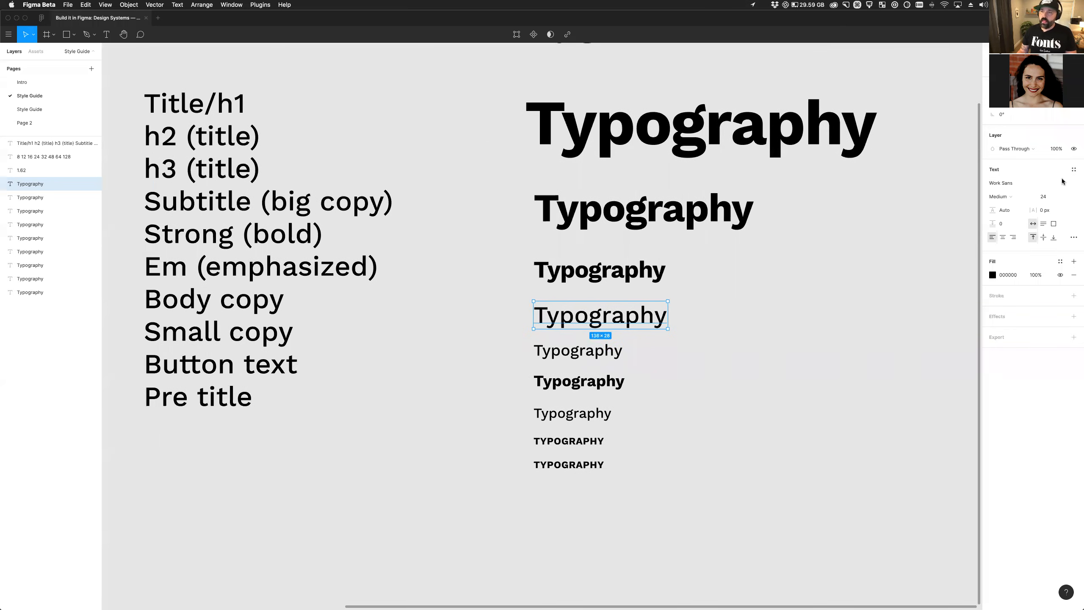
left_click(1072, 171)
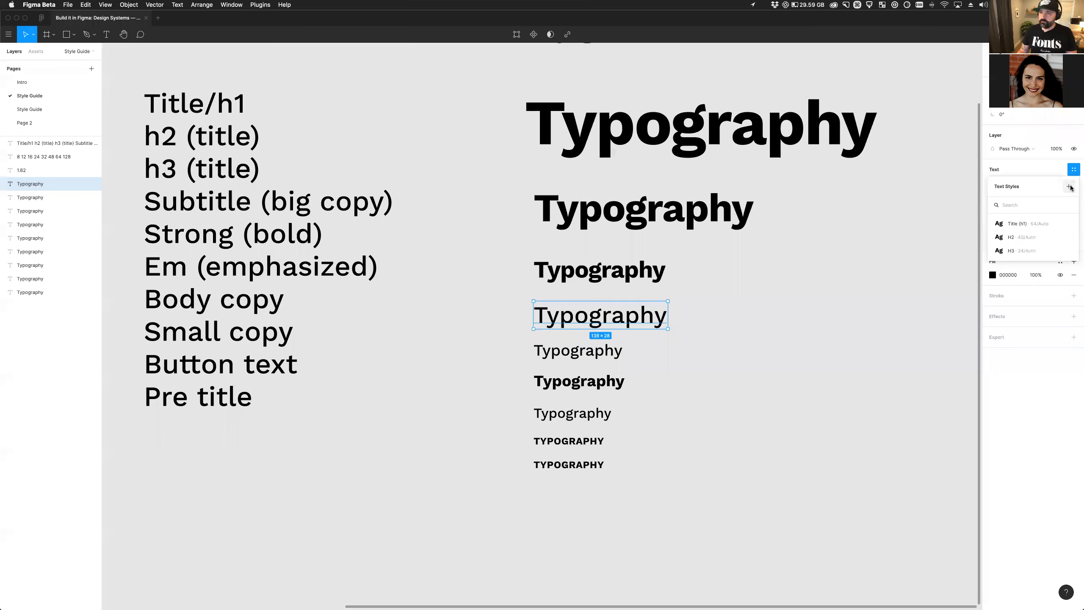
left_click(1070, 186)
type("S")
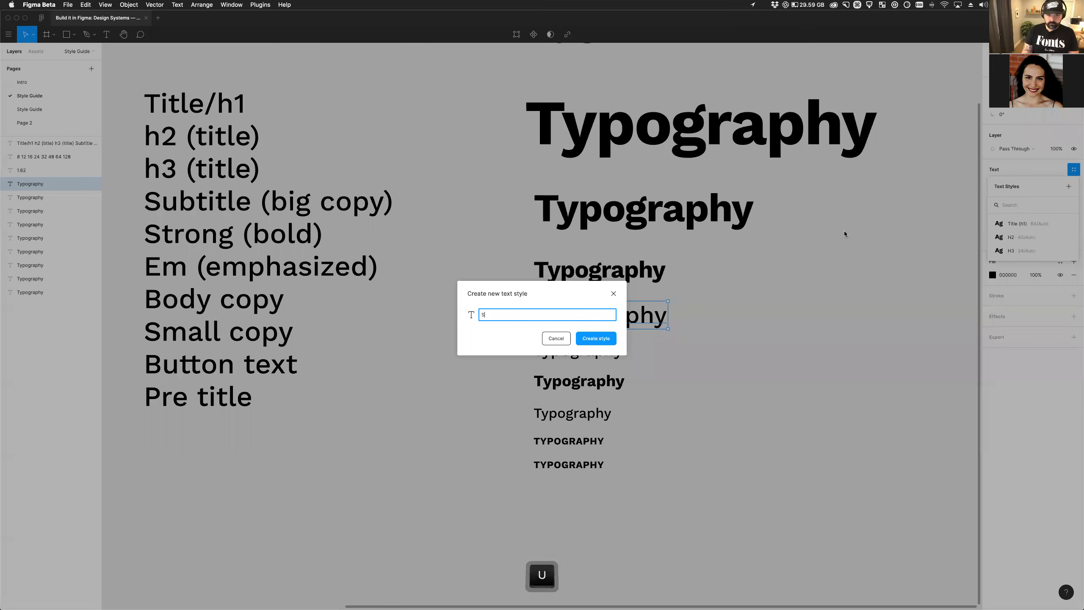
type("ubtitle")
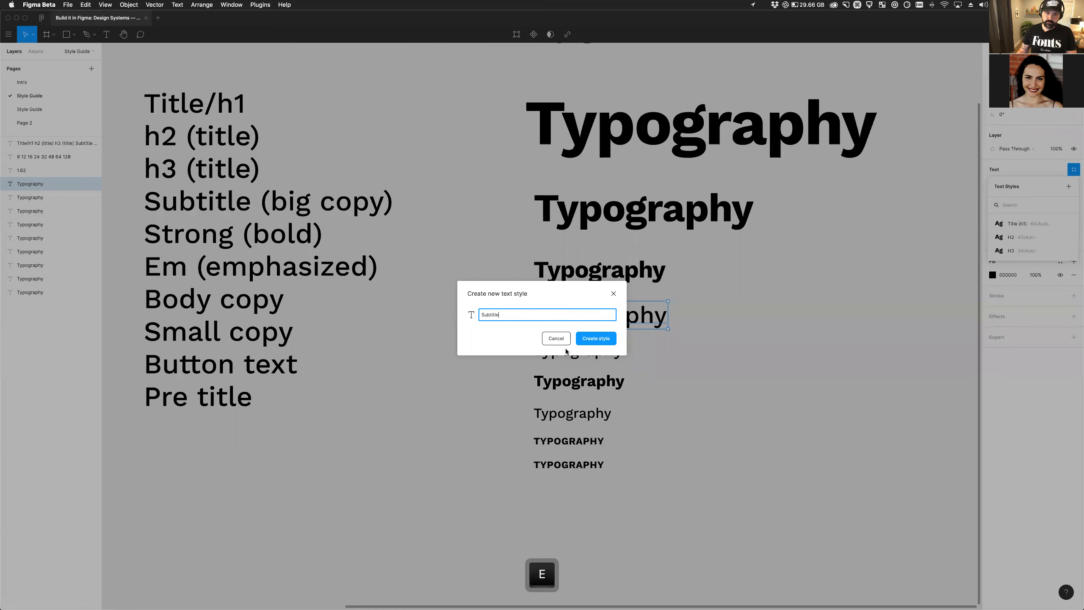
left_click(604, 340)
Try to create a text style named Body from the sample below the subtitle, and undo the attempt.
left_click(593, 356)
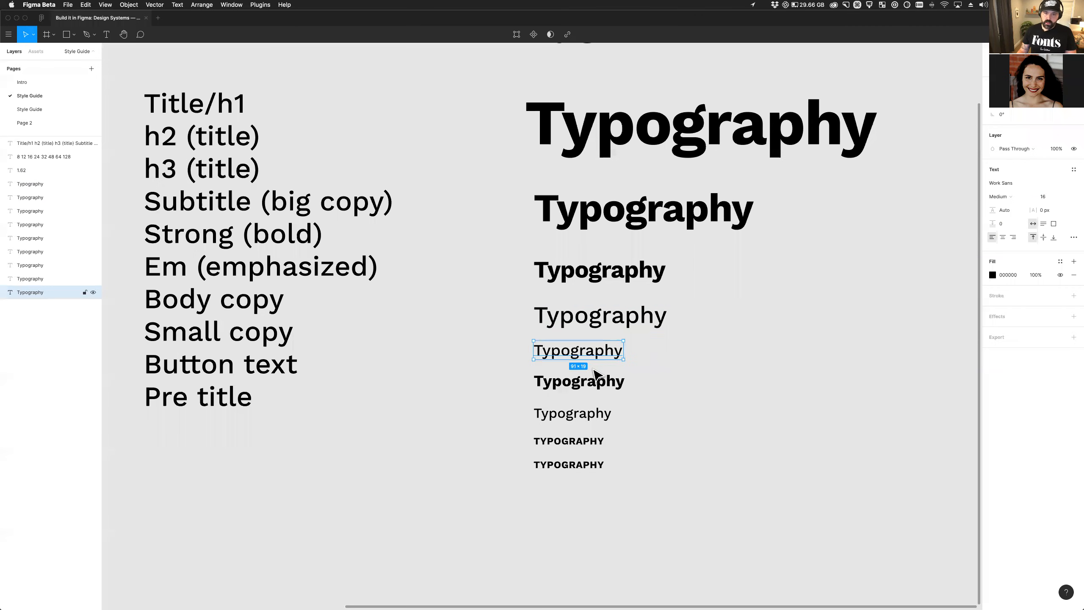
scroll(608, 362, "right", 1)
left_click(1074, 169)
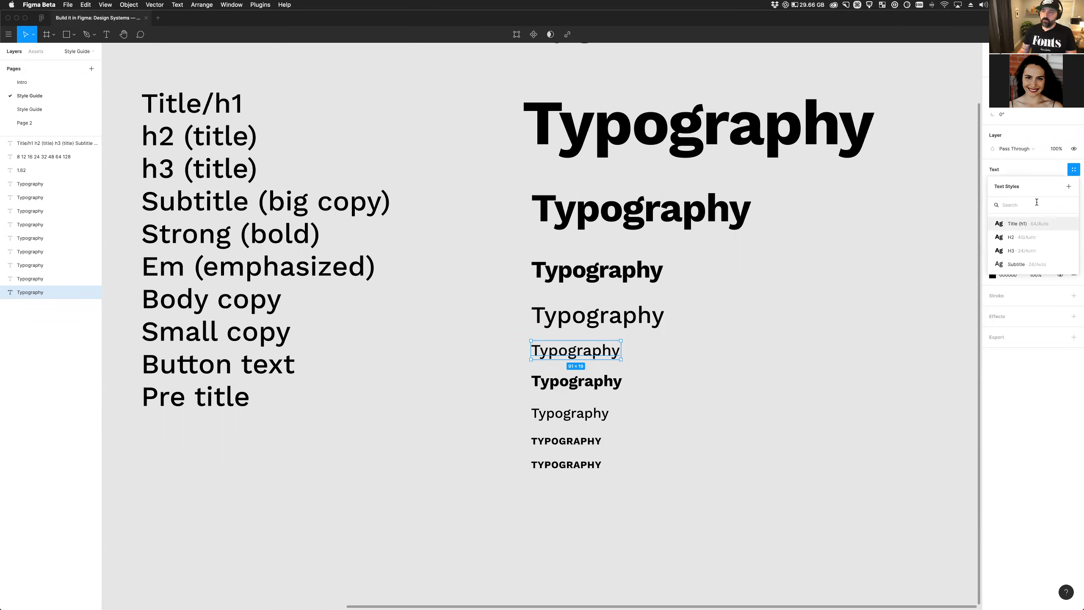
left_click(1069, 187)
type("Body")
key("Return")
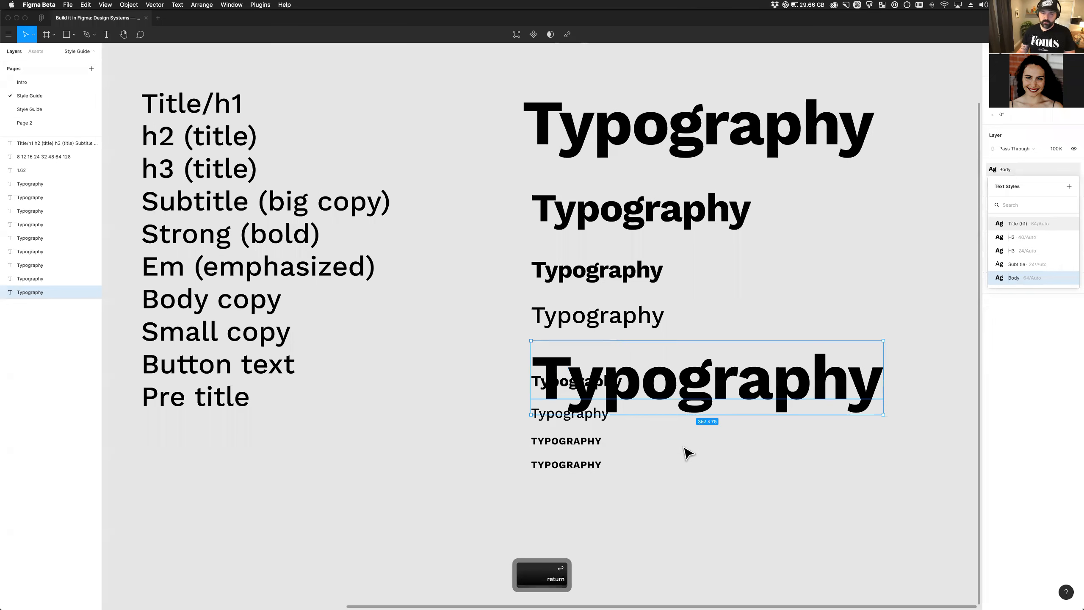
key("super+z")
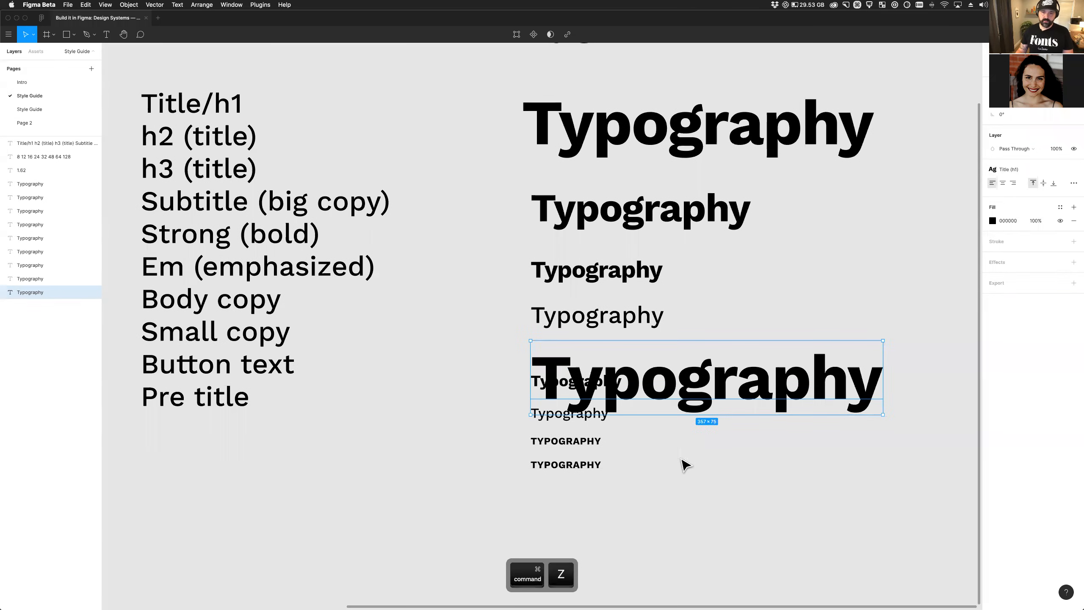
key("super+z")
Create a text style named Body from the medium-weight 16 px Typography sample.
left_click(1074, 169)
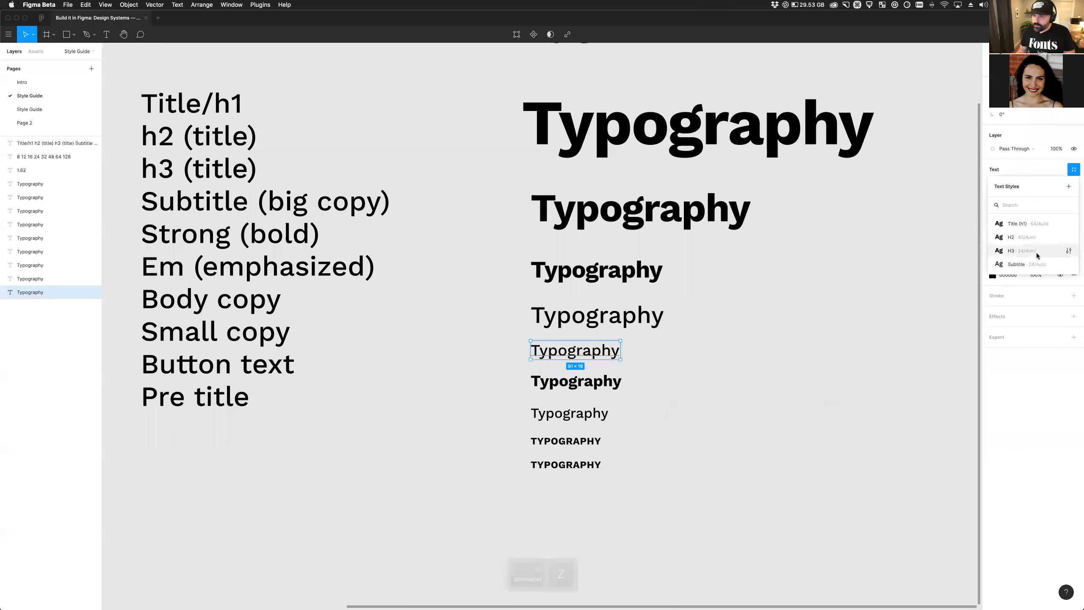
left_click(1069, 187)
type("Bdy")
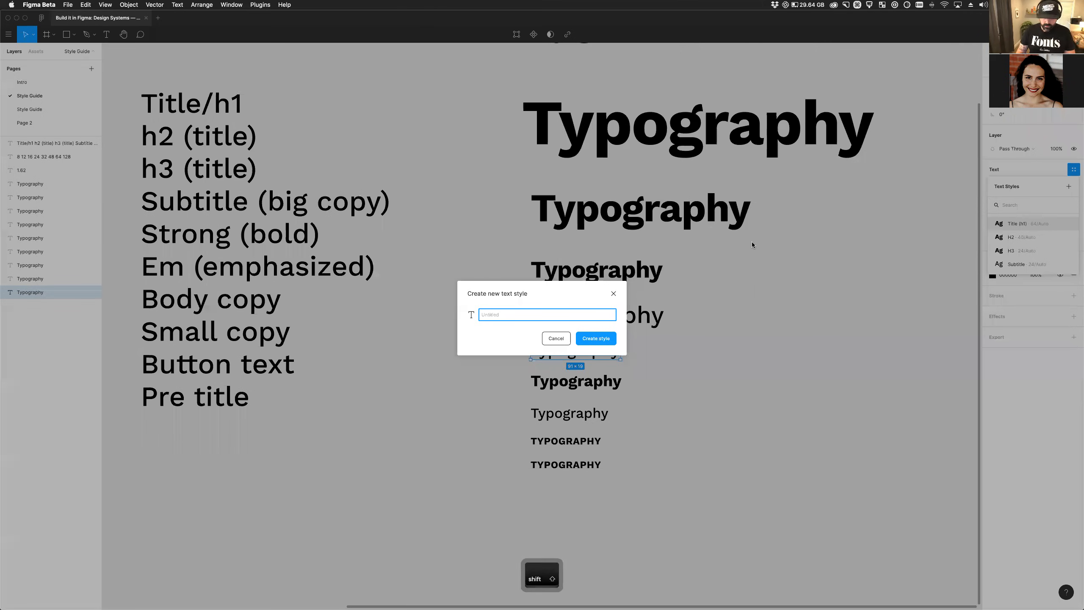
key("BackSpace")
key("BackSpace")
type("ody")
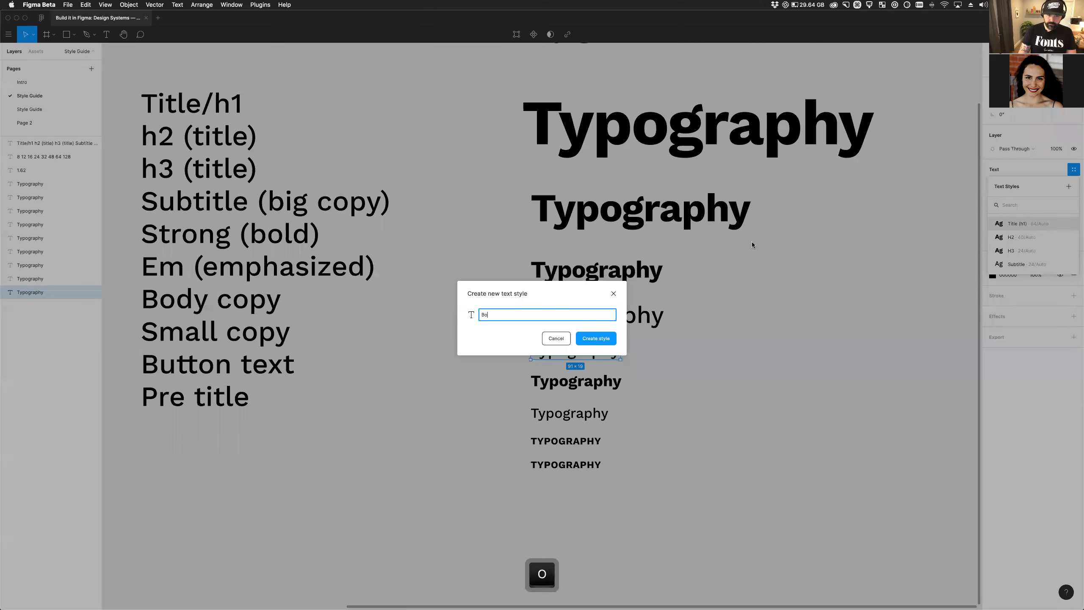
left_click(596, 338)
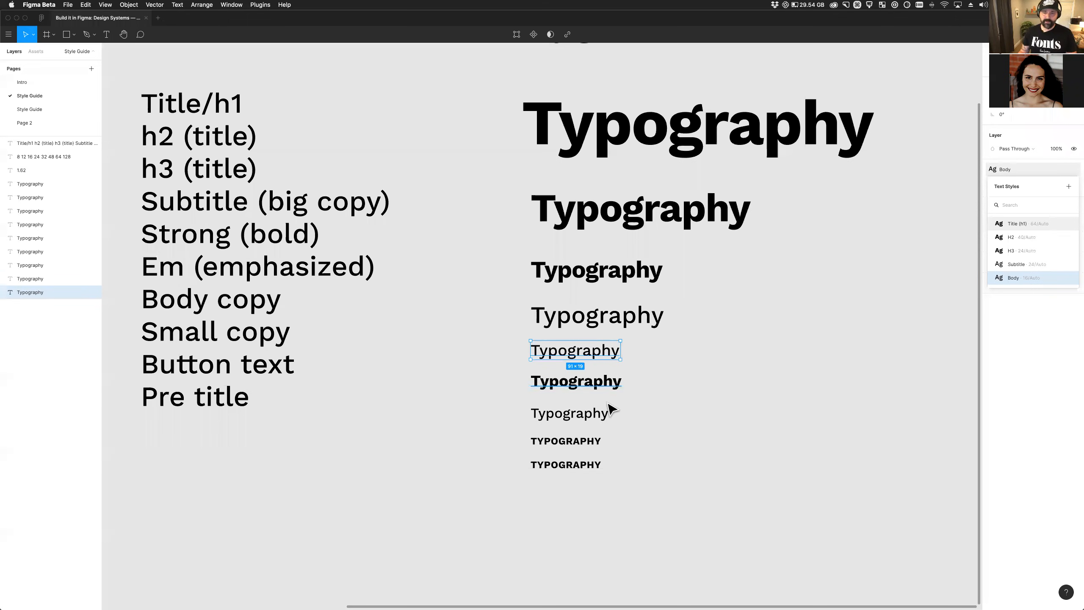
Create a text style named Bold from the bold 16 px Typography sample.
left_click(595, 383)
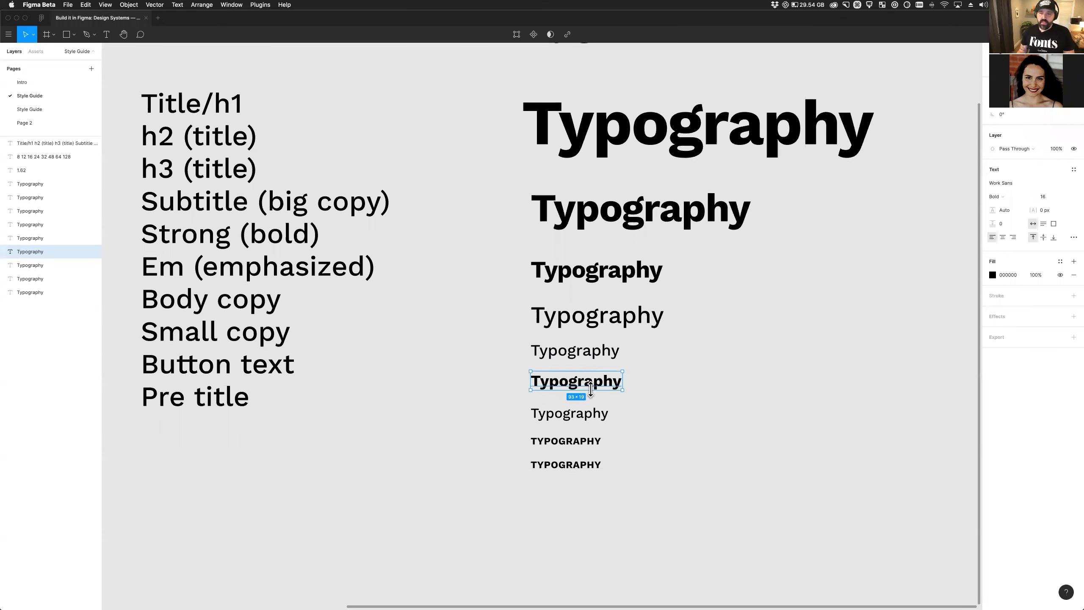
left_click(1074, 169)
left_click(1068, 186)
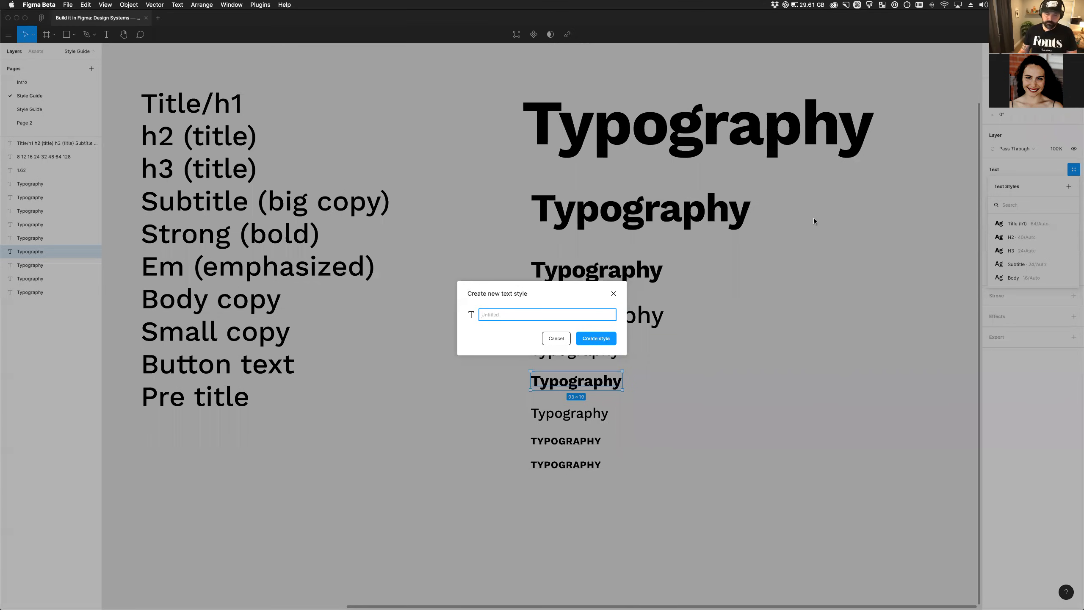
type("Bold")
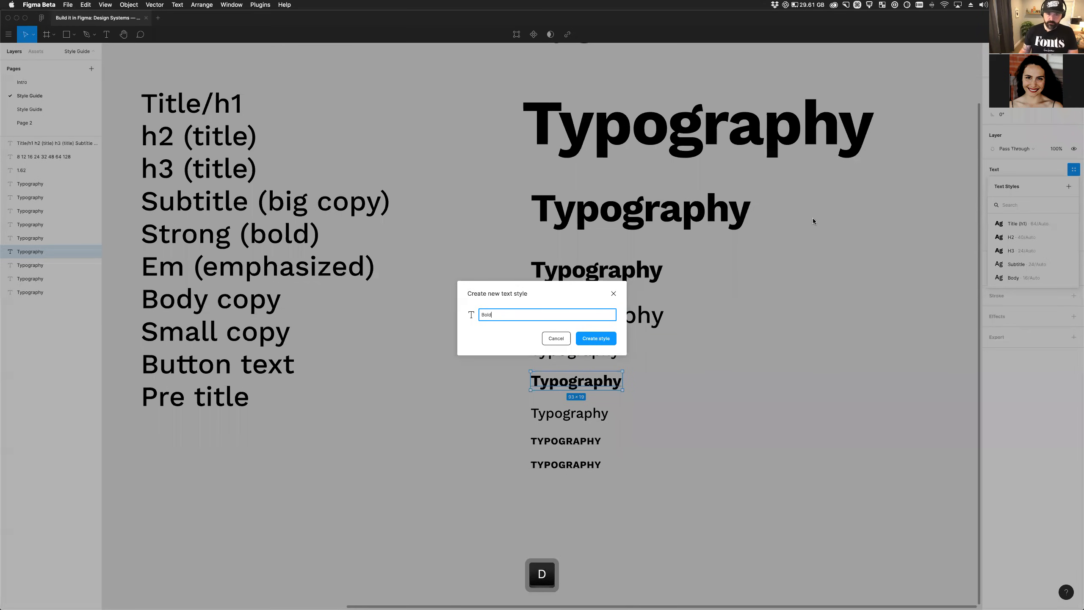
left_click(608, 338)
left_click(653, 423)
Try to create a text style named Small from the sample below the bold one, and undo the attempt.
left_click(581, 415)
scroll(640, 405, "right", 2)
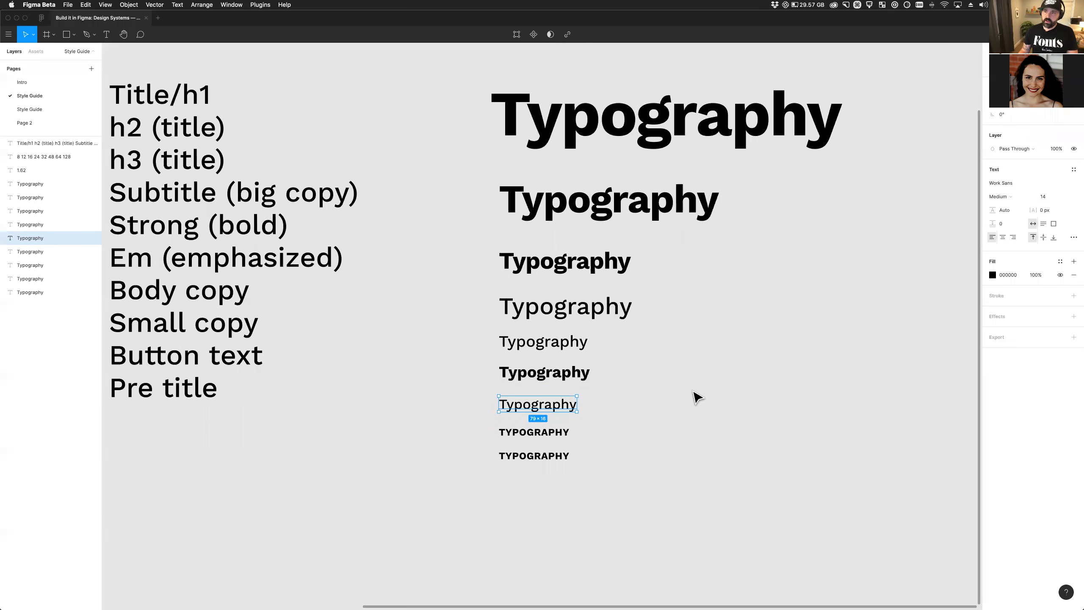
left_click(1074, 169)
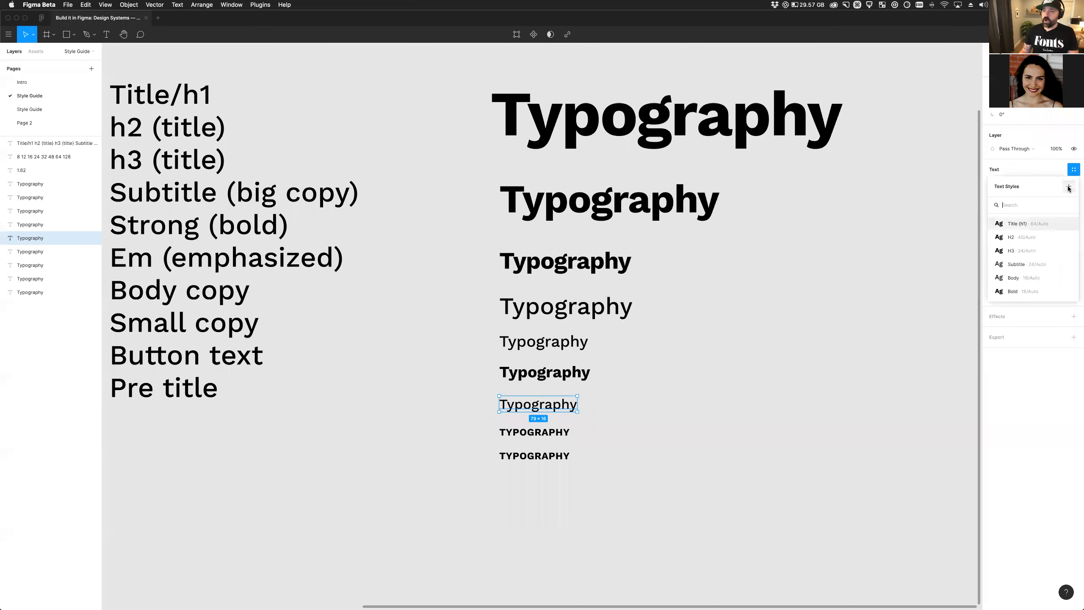
left_click(1068, 186)
type("Small")
key("Return")
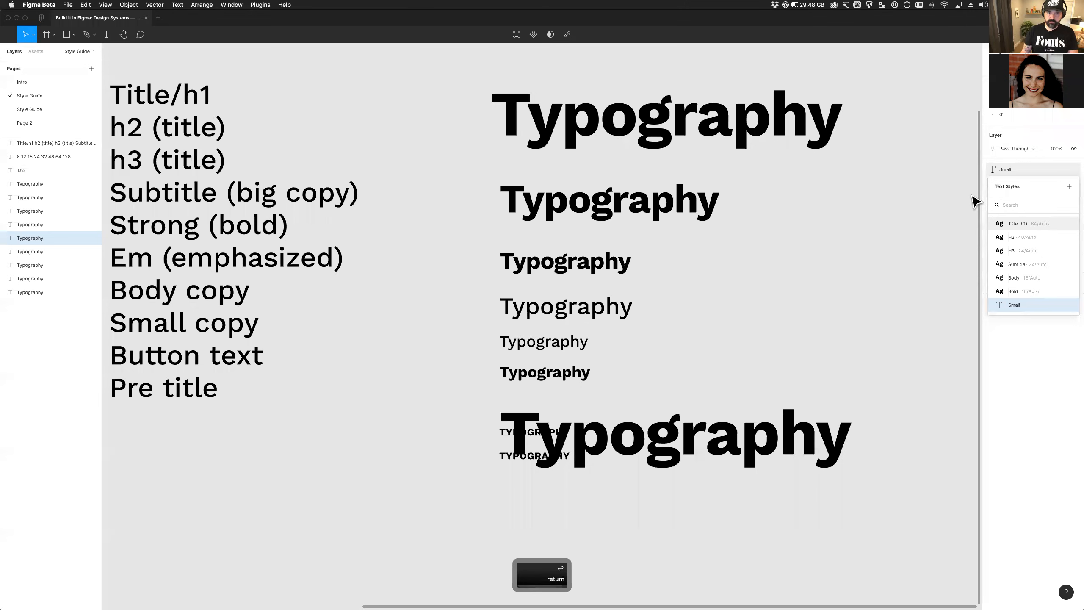
key("cmd+z")
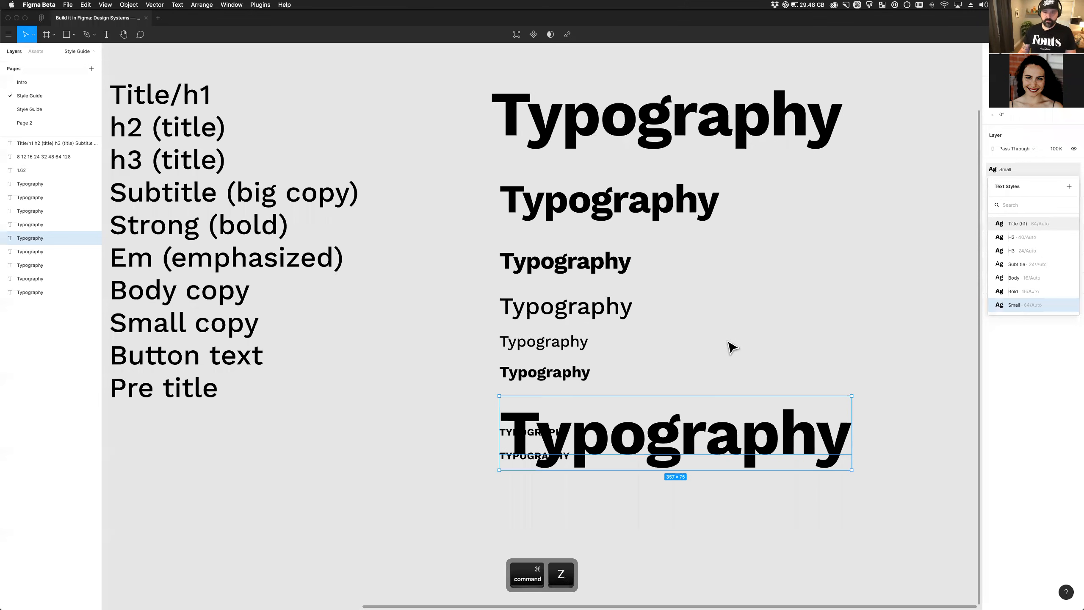
left_click(726, 342)
key("super+z")
key("super+z")
Create a text style named Small from the medium-weight 14 px Typography sample.
left_click(1077, 170)
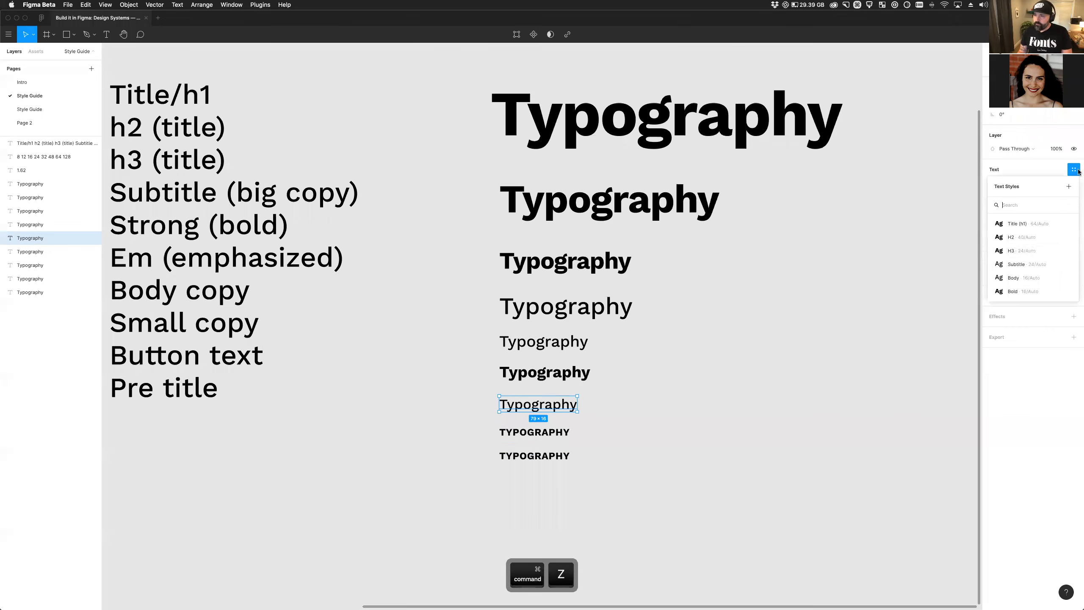
left_click(1069, 187)
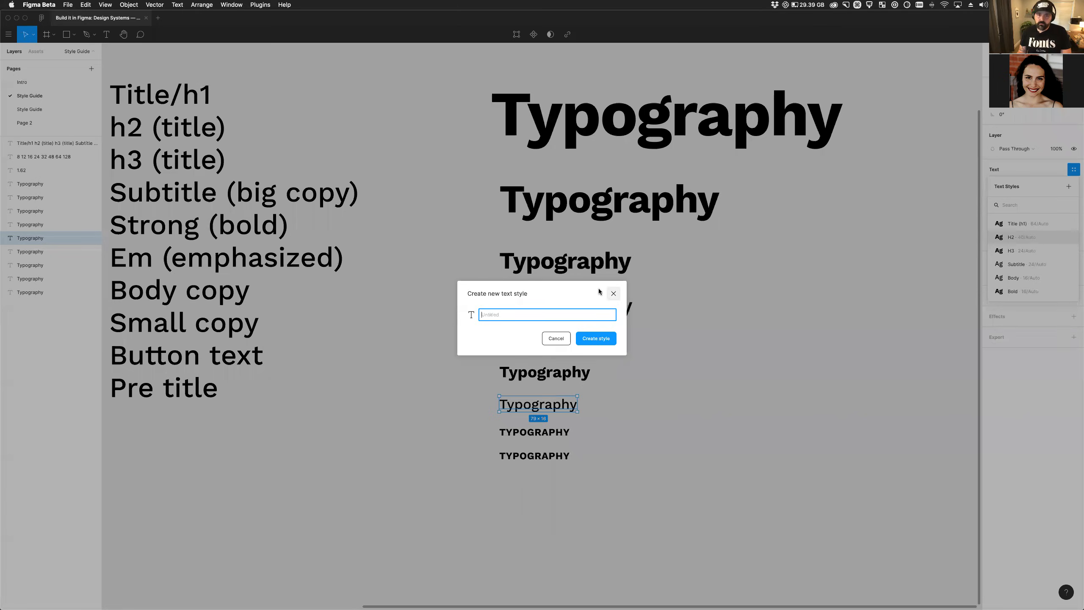
type("Small")
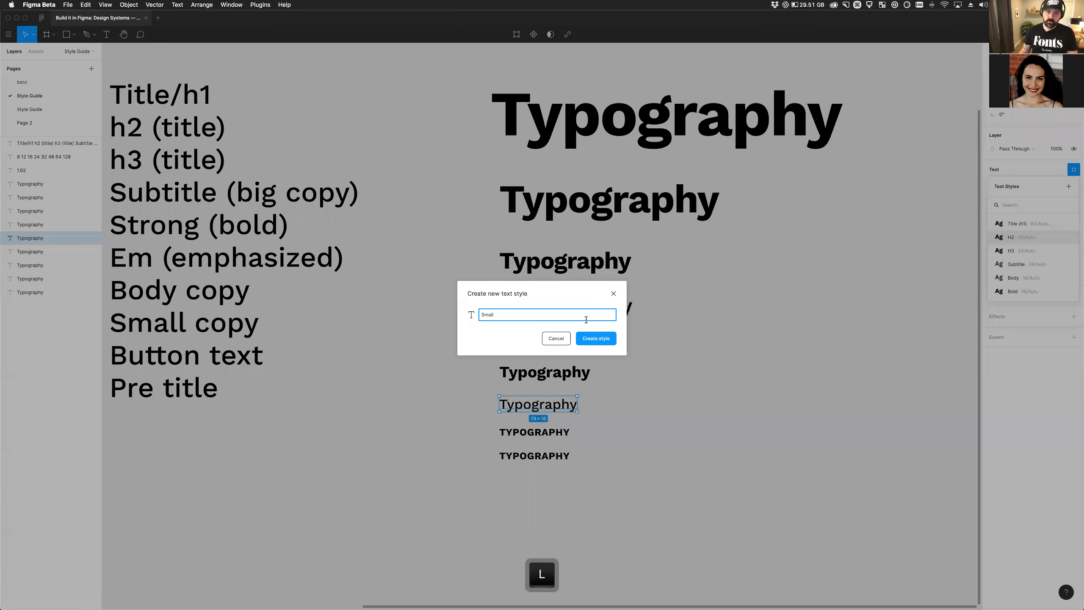
left_click(592, 340)
Create a text style named Pretitle from the upper of the two all-caps Typography samples.
left_click(562, 436)
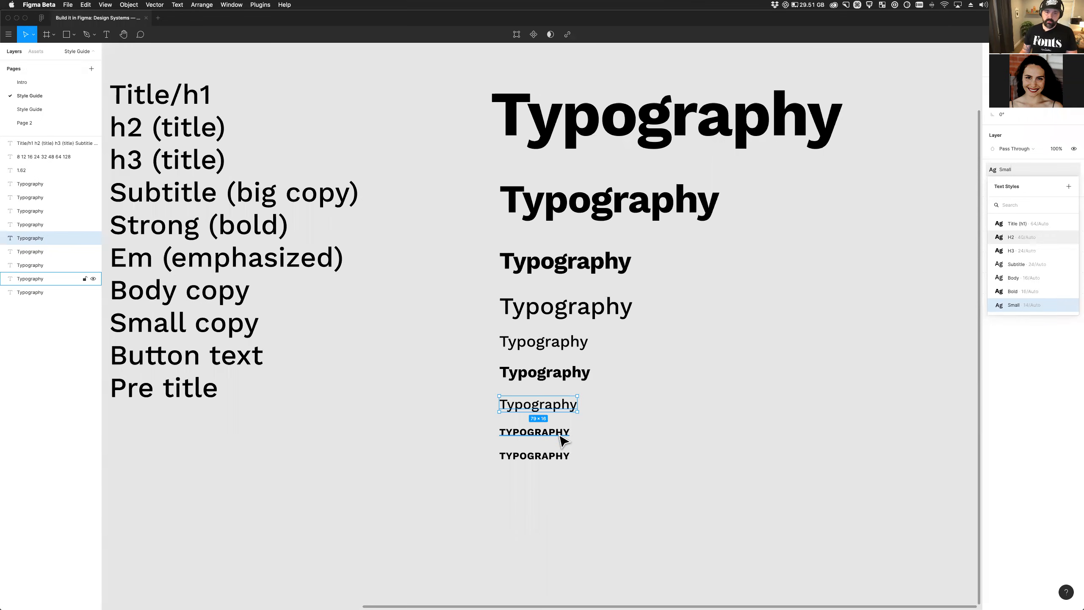
left_click(1074, 170)
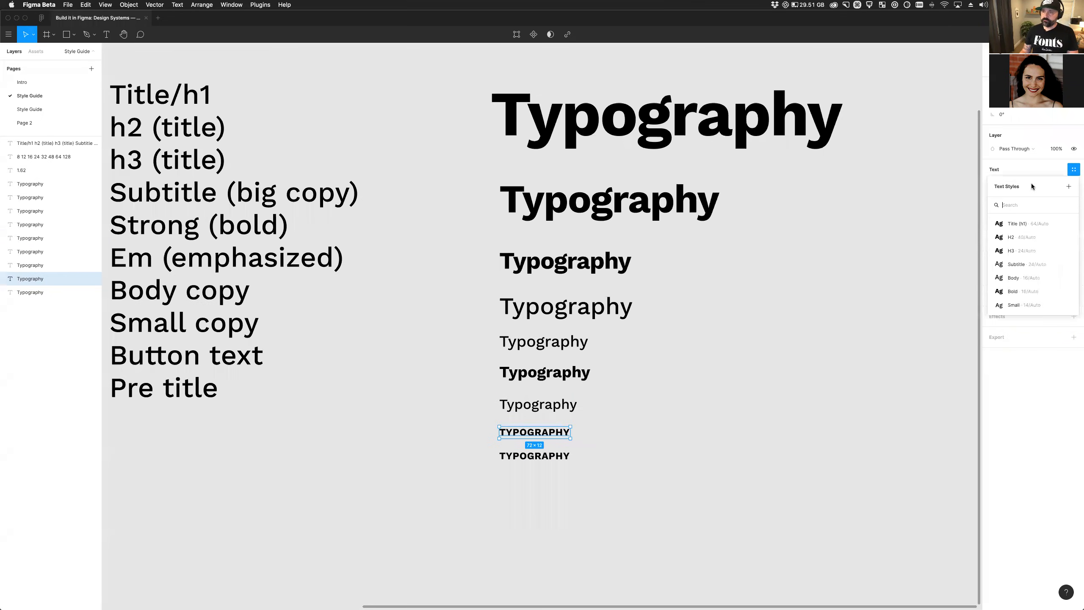
left_click(1069, 187)
type("Pretitle")
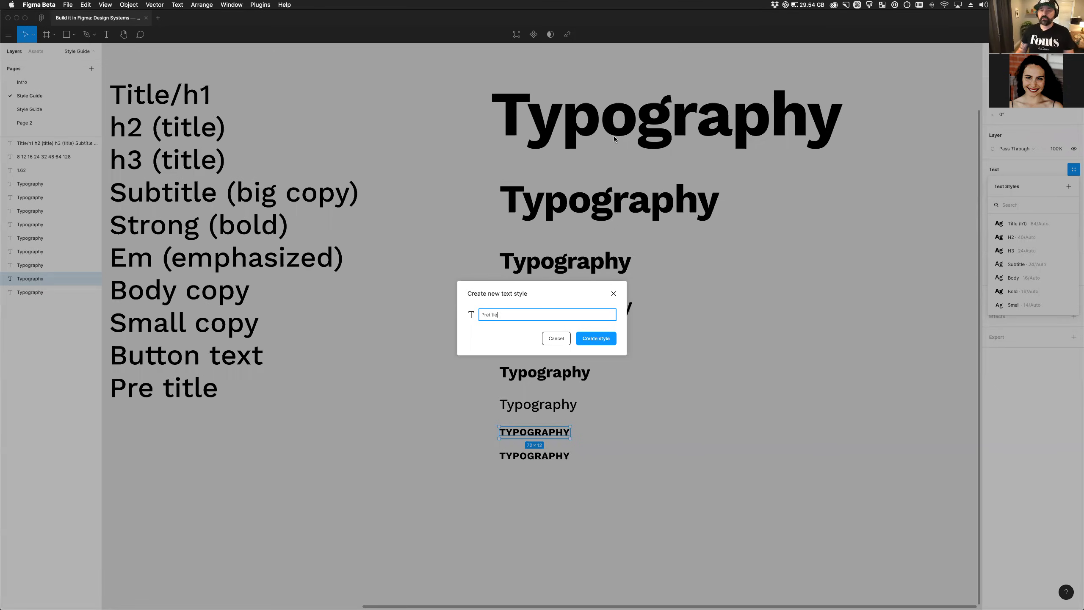
left_click(596, 339)
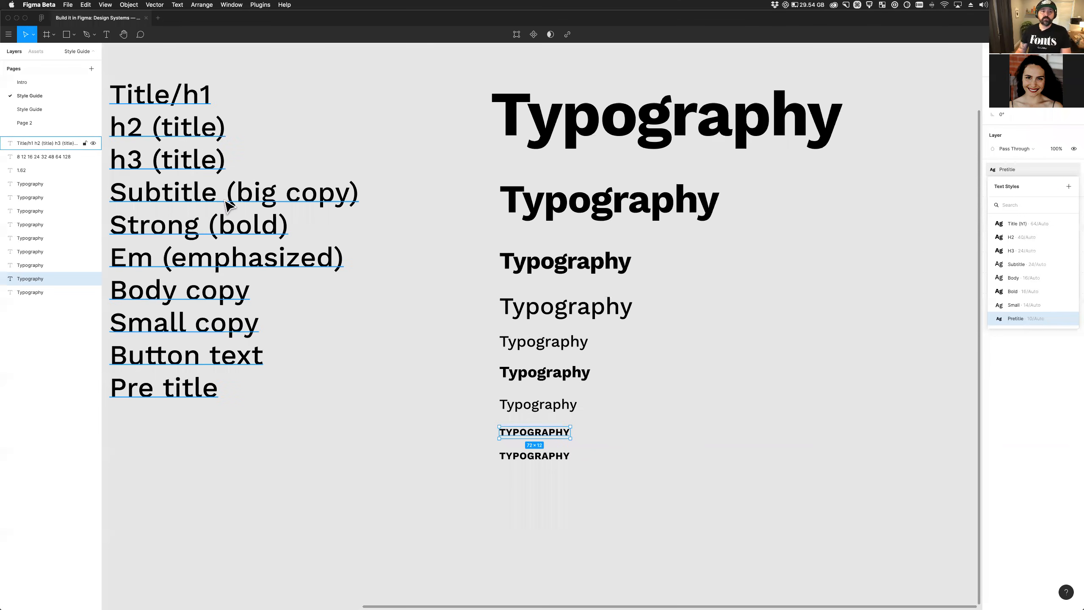
Apply the Body text style to the text block listing the type roles from Title/h1 to Pre title.
left_click(169, 188)
scroll(213, 203, "left", 2)
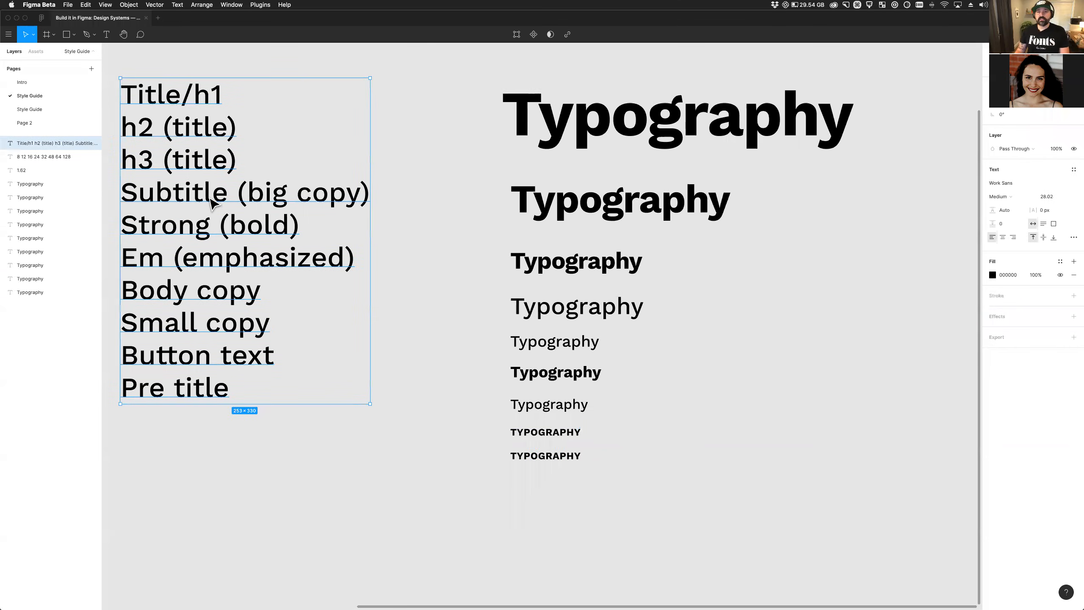
left_click(1074, 170)
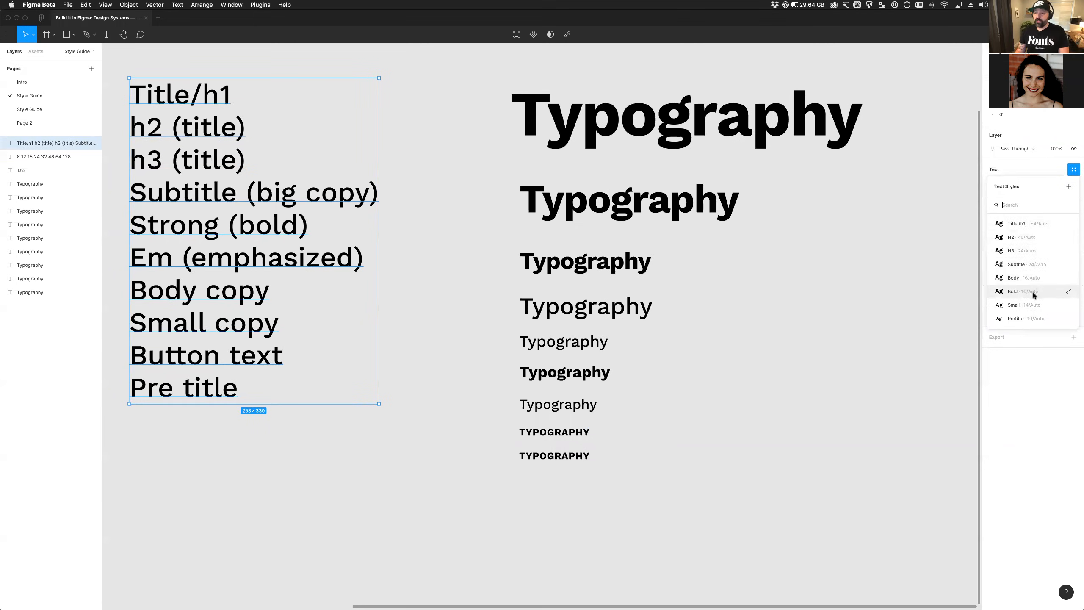
left_click(1030, 279)
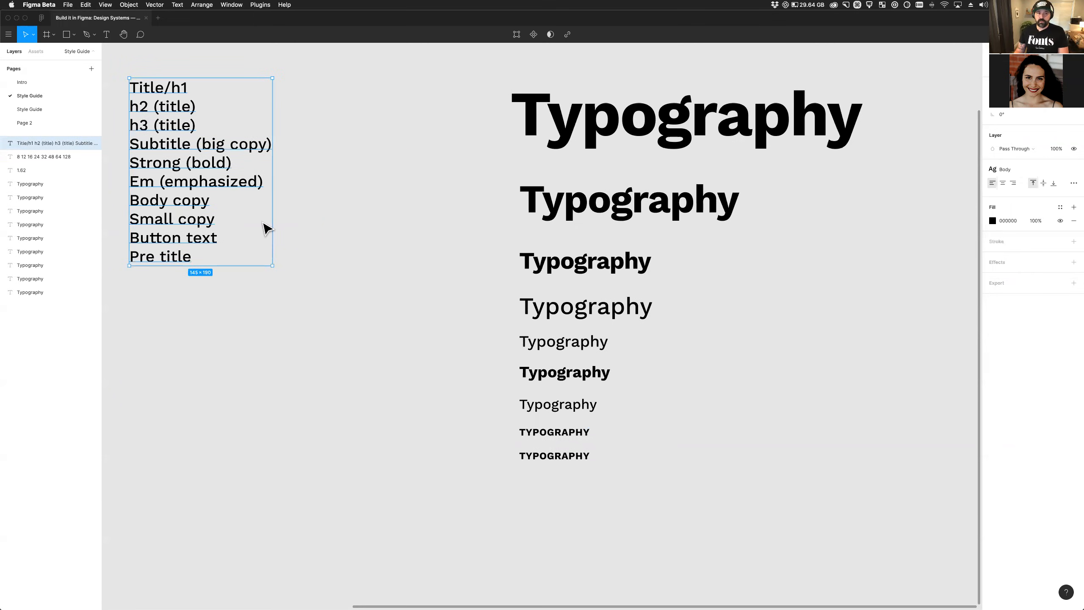
Set the Body text style's font size to 18, editing it from the regular sample below Subtitle.
left_click(564, 347)
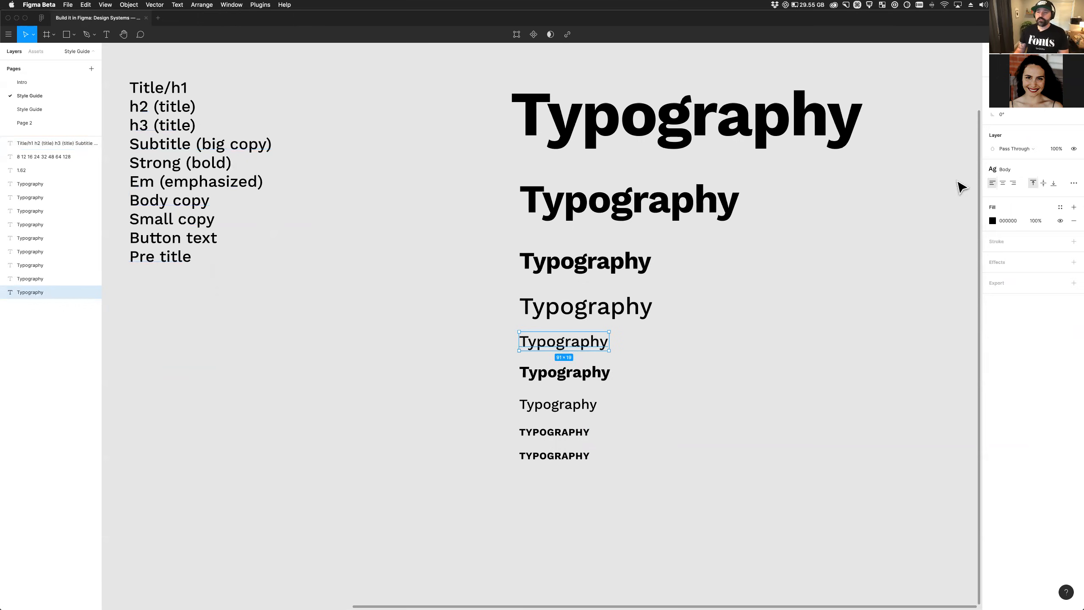
left_click(1061, 169)
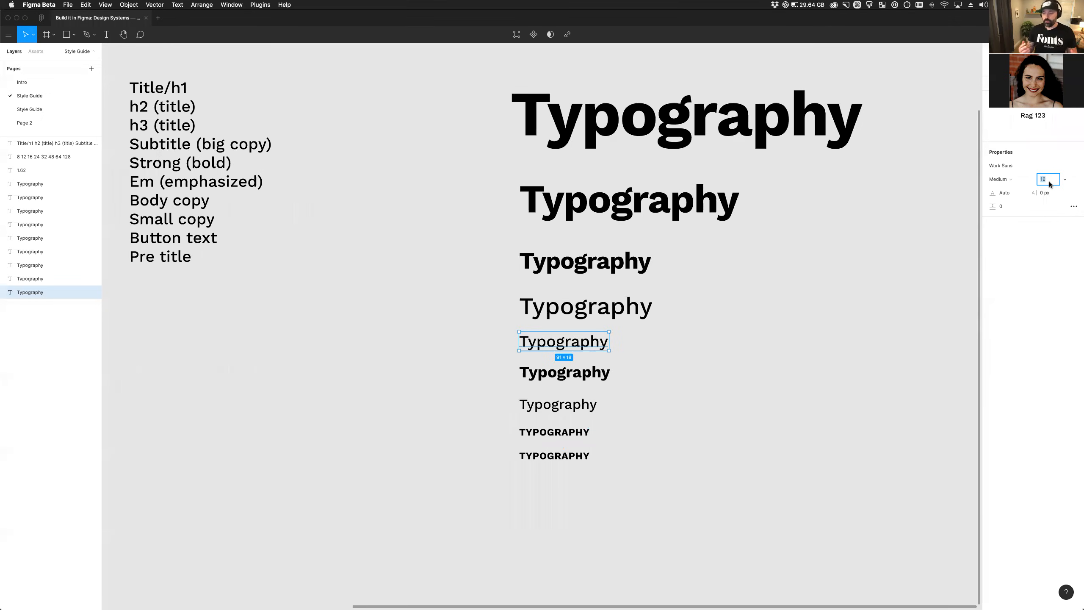
type("18")
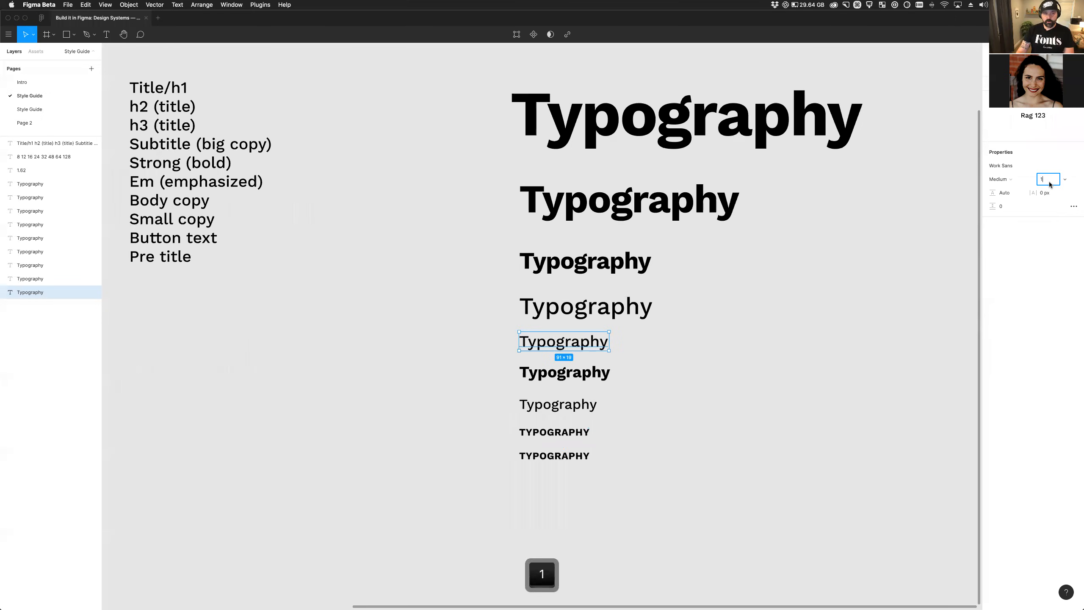
key("Tab")
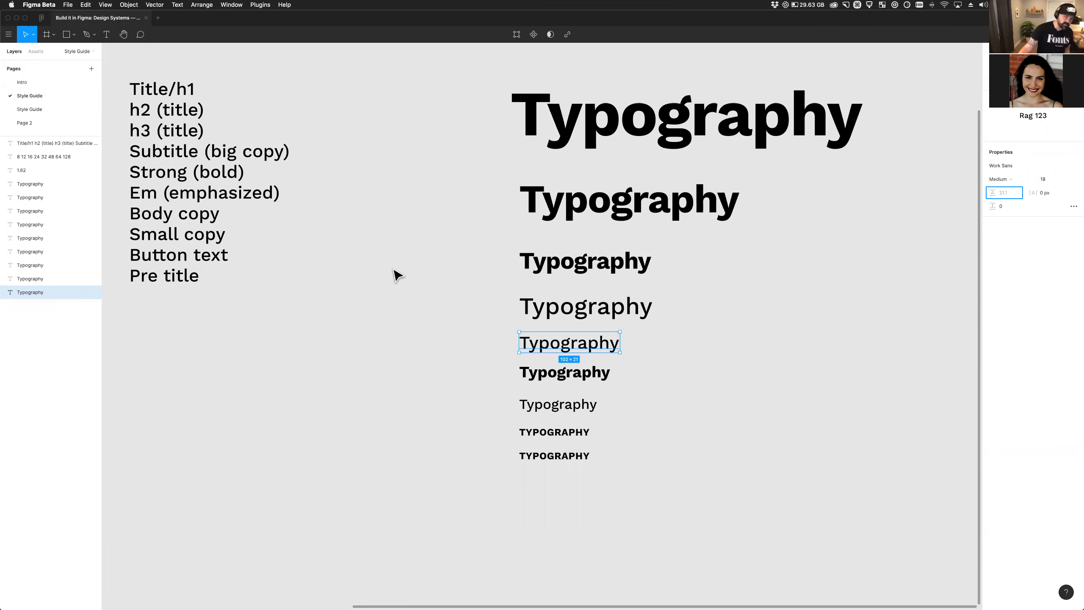
Undo the Body text style's size change and reselect the Body sample.
left_click(755, 400)
key("super+z")
key("super+z")
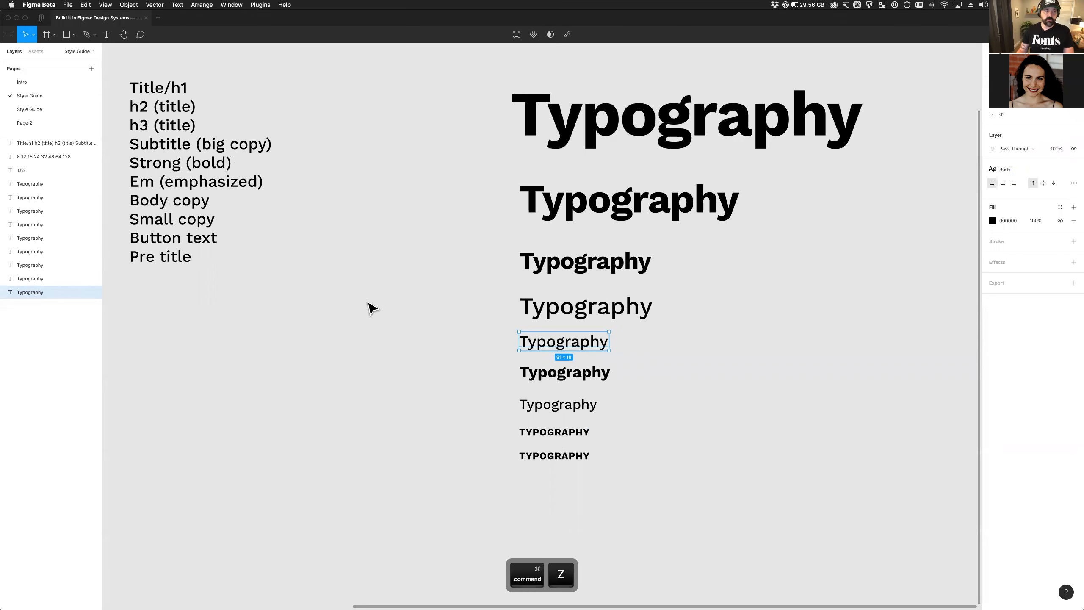
left_click(370, 307)
left_click(573, 353)
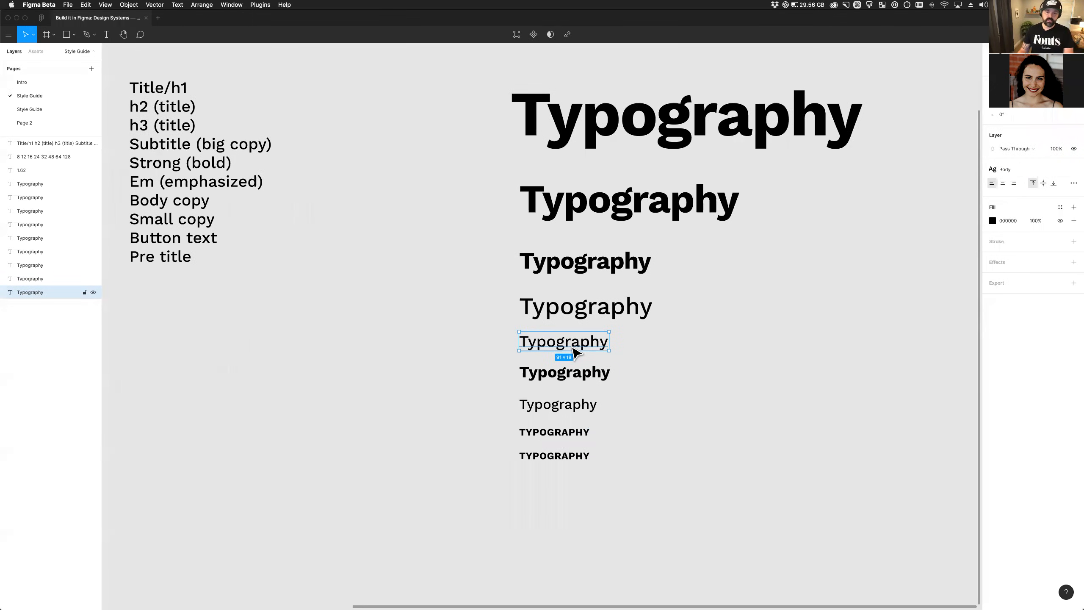
Create a text style named Button from the lower of the two all-caps Typography samples.
left_click(566, 435)
left_click(573, 454)
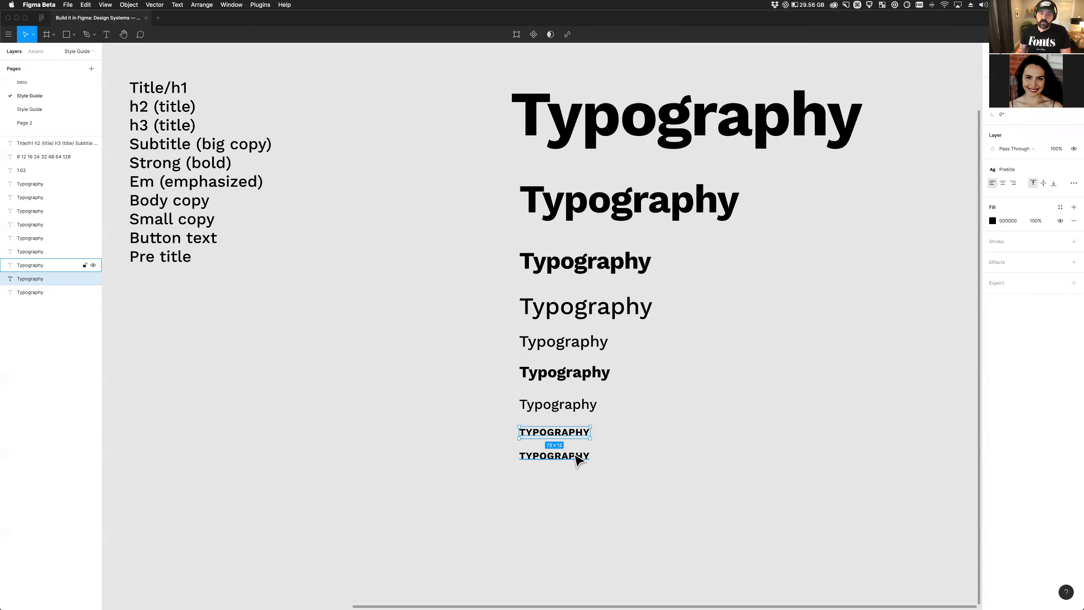
scroll(640, 431, "right", 1)
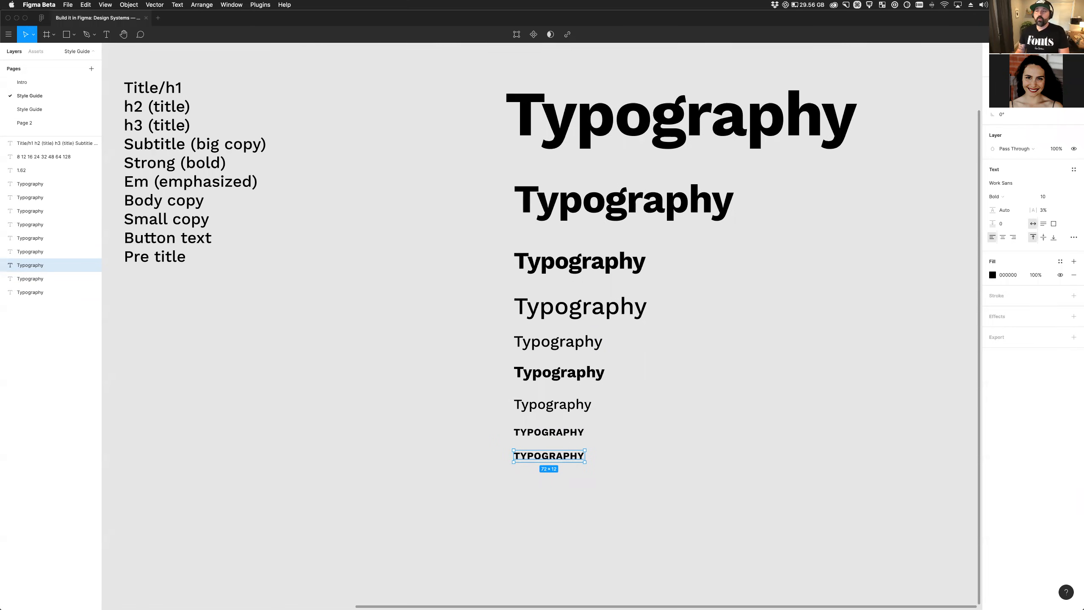
left_click(1074, 169)
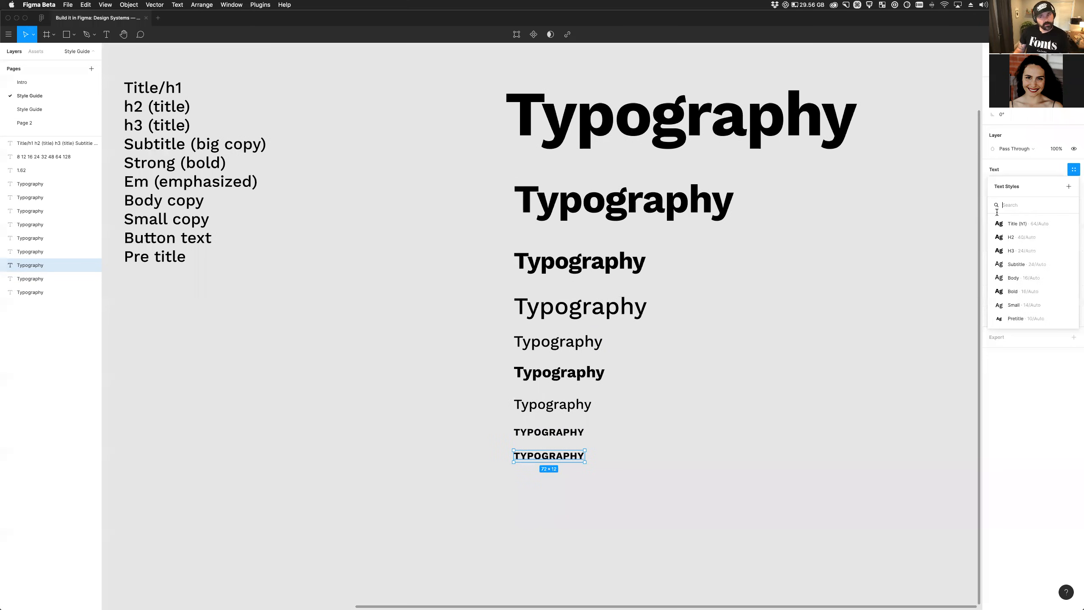
type("Button")
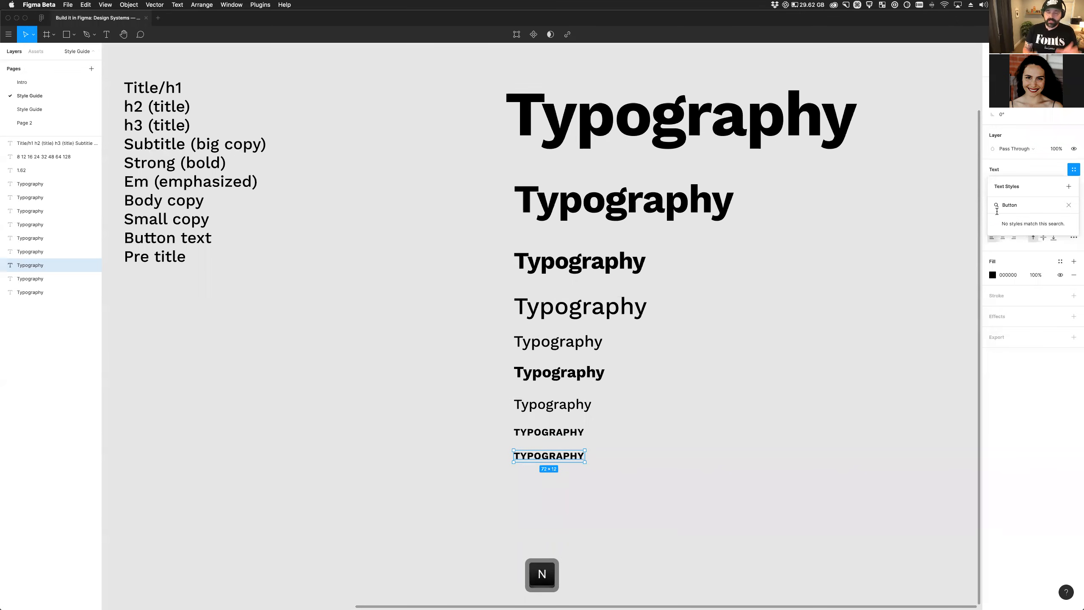
key("super+a")
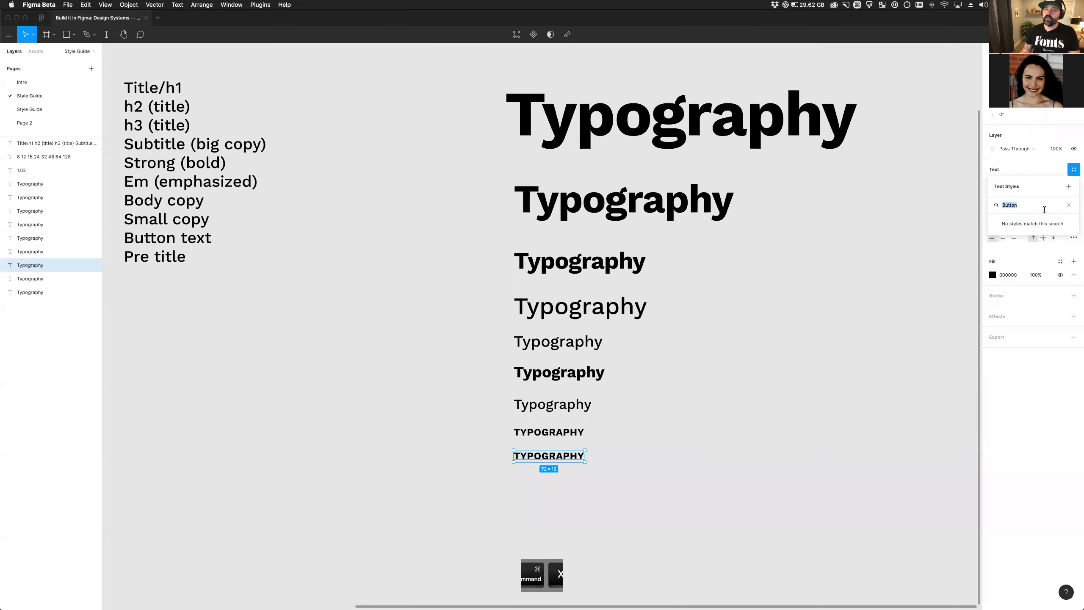
key("super+x")
left_click(1070, 188)
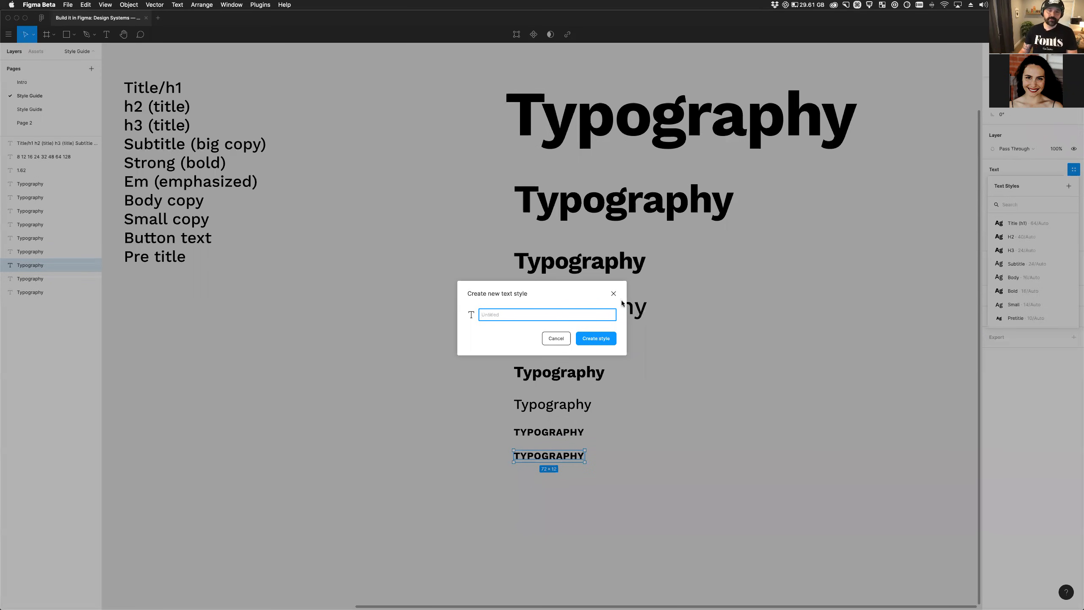
key("super+v")
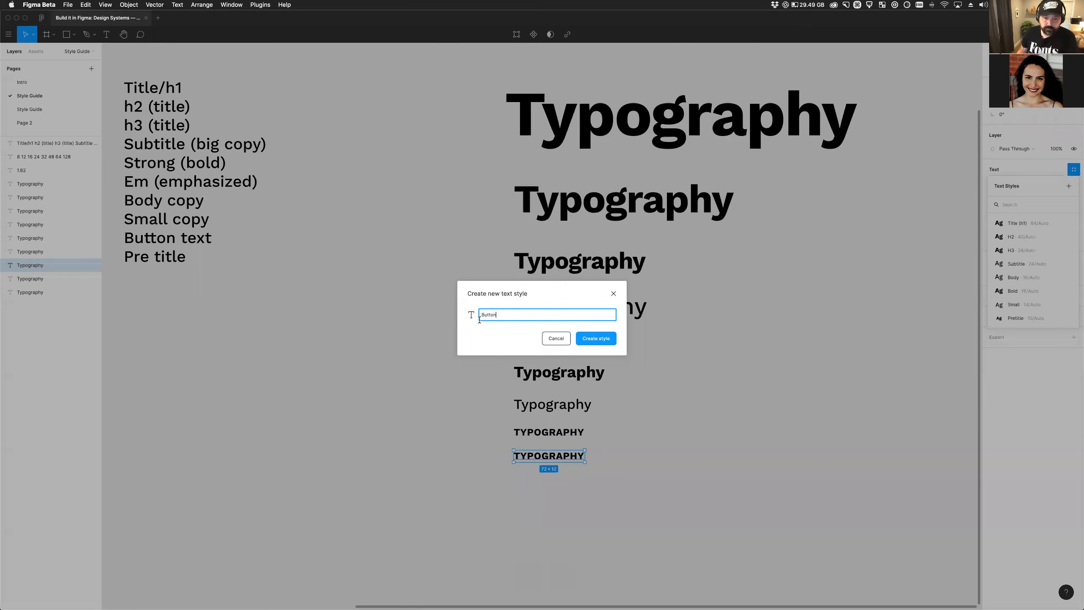
left_click(596, 338)
left_click(674, 463)
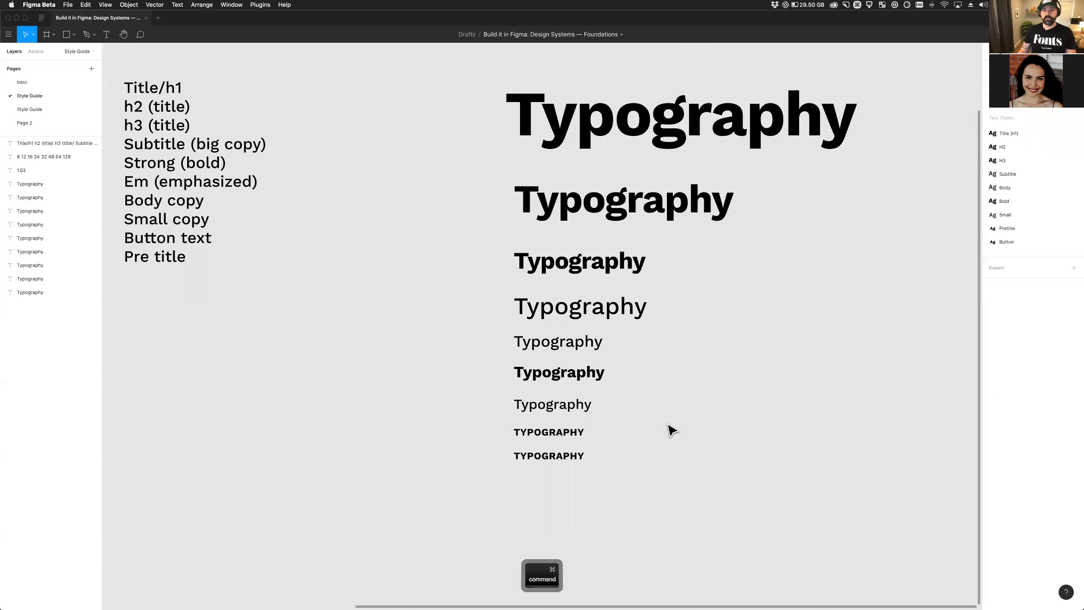
scroll(671, 429, "down", 3)
left_click_drag(828, 456, 599, 236)
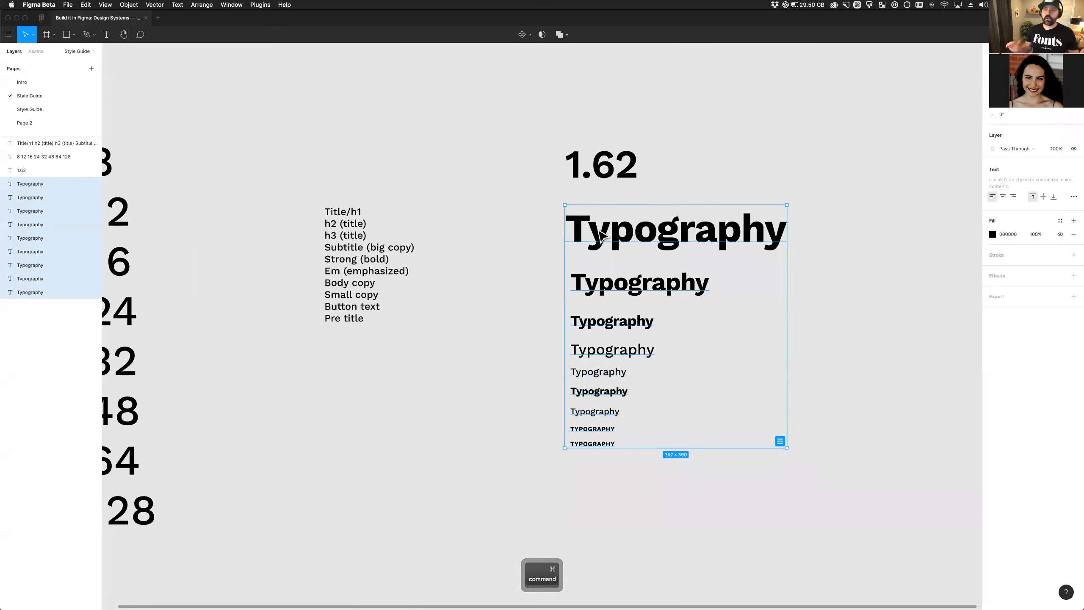
left_click(521, 242)
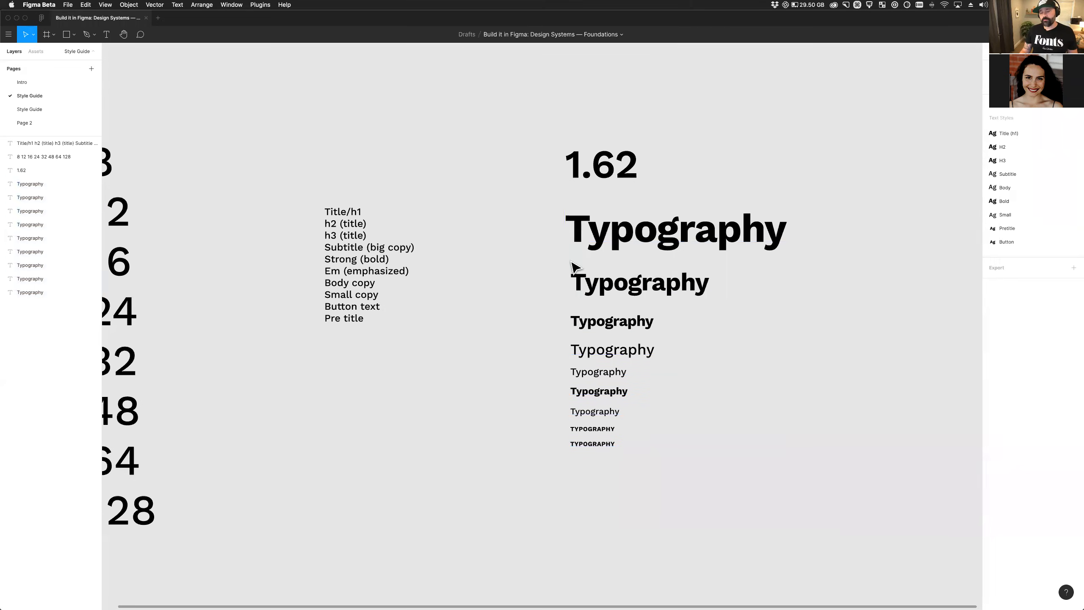
left_click_drag(525, 208, 695, 501)
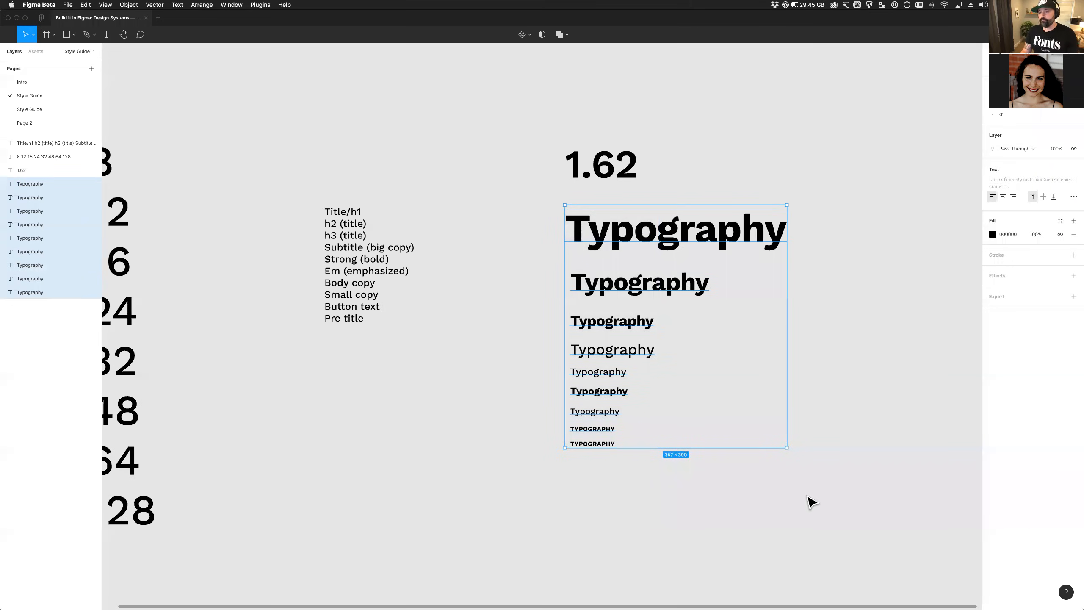
left_click(794, 465)
left_click(683, 231)
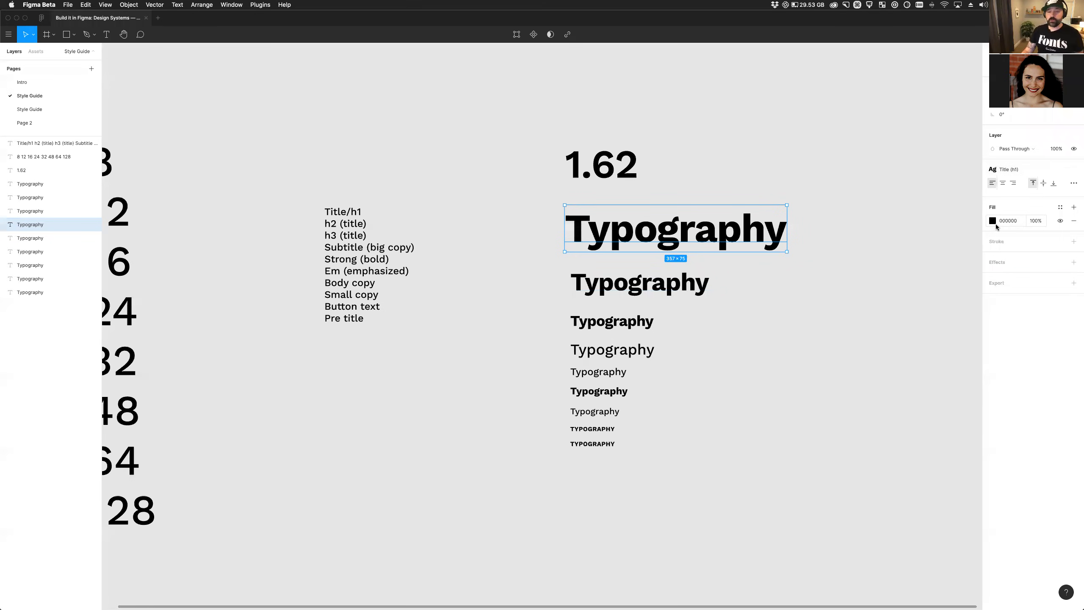
Cut the text block listing the type roles from Title/h1 to Pre title off the canvas.
scroll(773, 342, "right", 3)
left_click(299, 301)
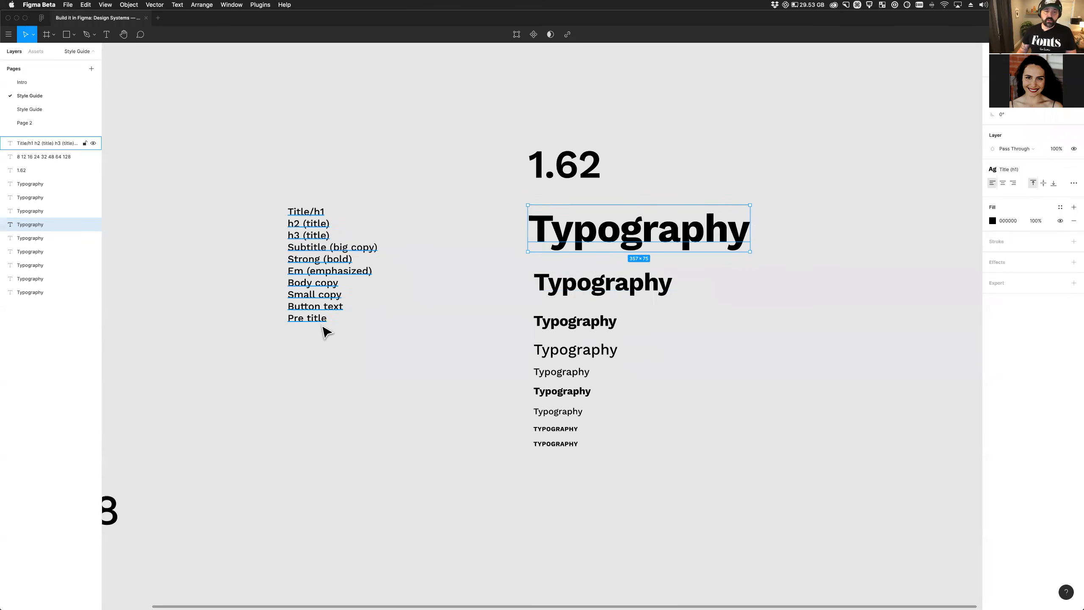
key("super+x")
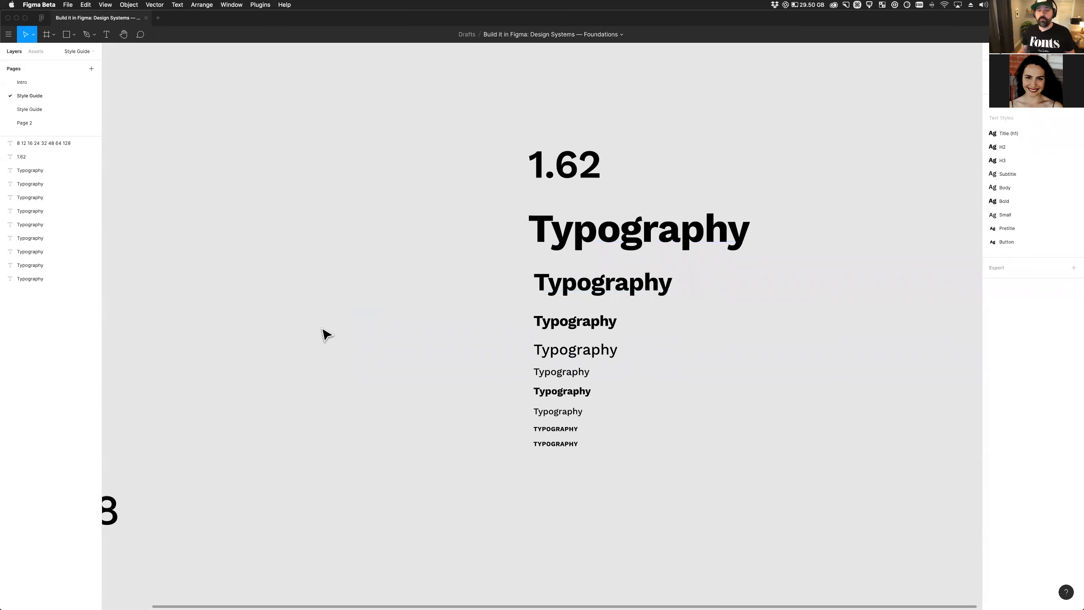
Examine the Type Scale frame's samples, the heading scale and the Material Design type scale on the second Style Guide page.
left_click(51, 110)
scroll(645, 291, "up", 5)
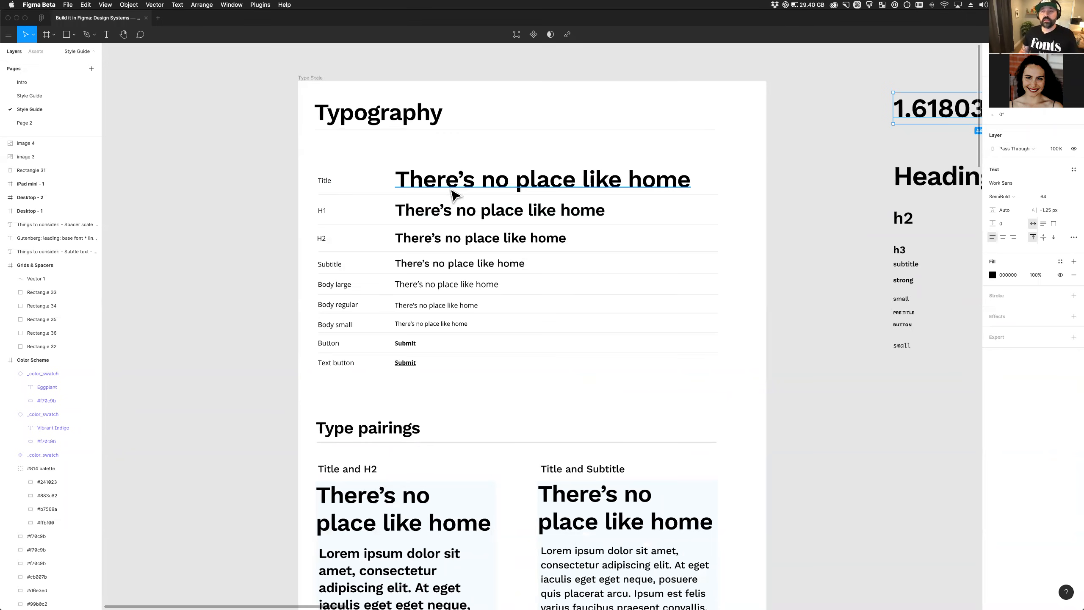
left_click(583, 187)
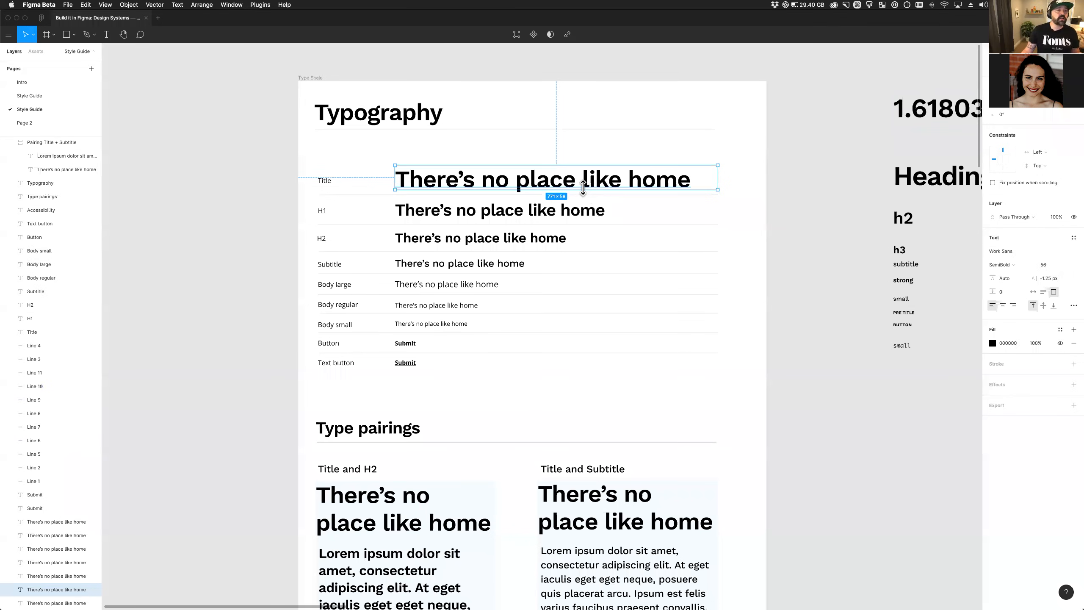
scroll(533, 412, "down", 2)
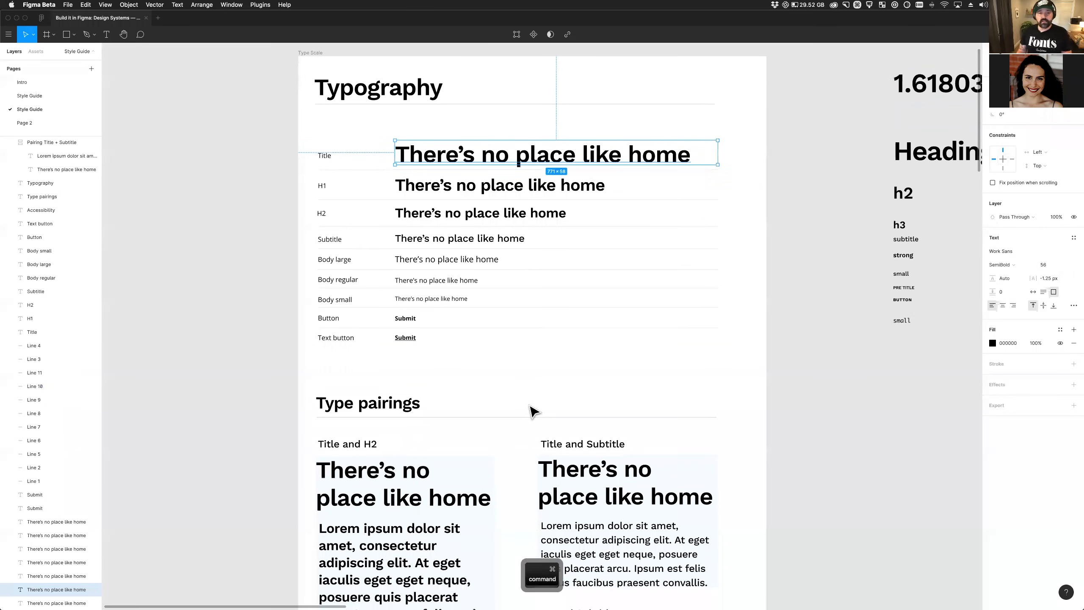
scroll(530, 412, "down", 2, "super")
scroll(707, 414, "right", 4)
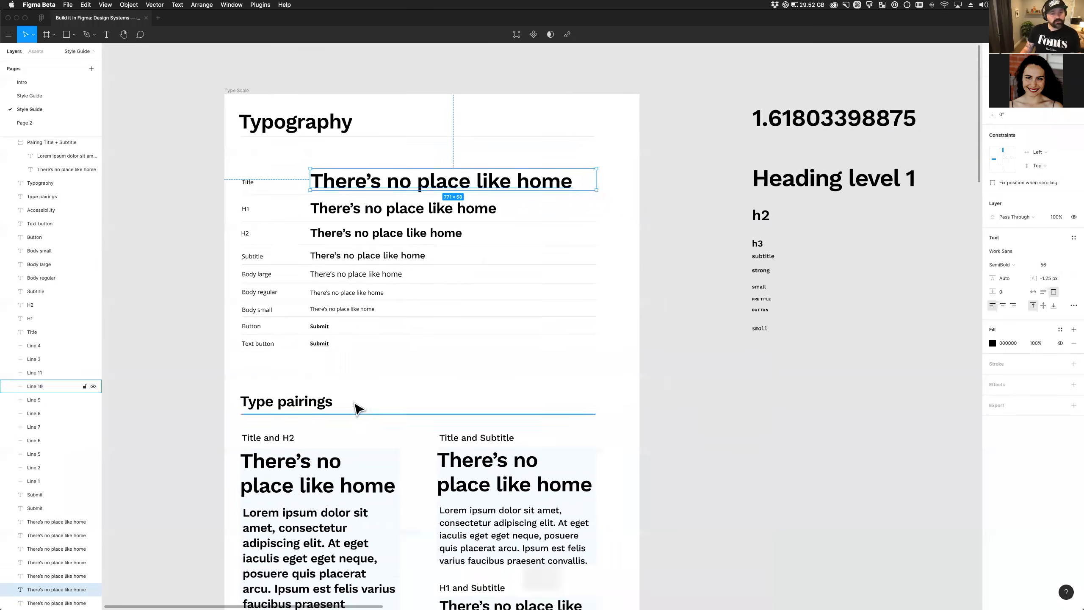
left_click(321, 327)
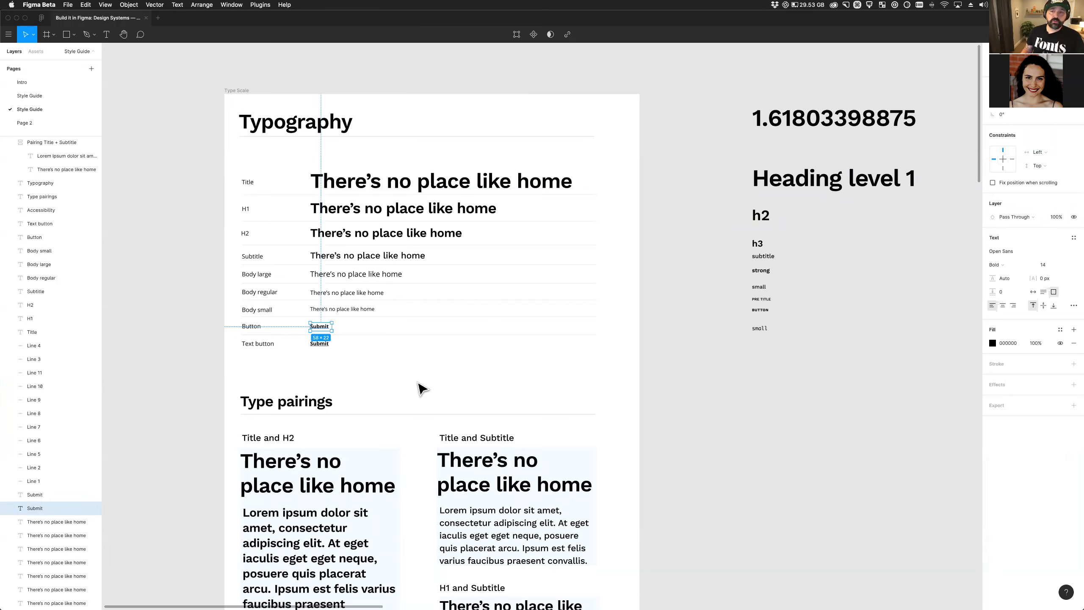
scroll(449, 355, "down", 3)
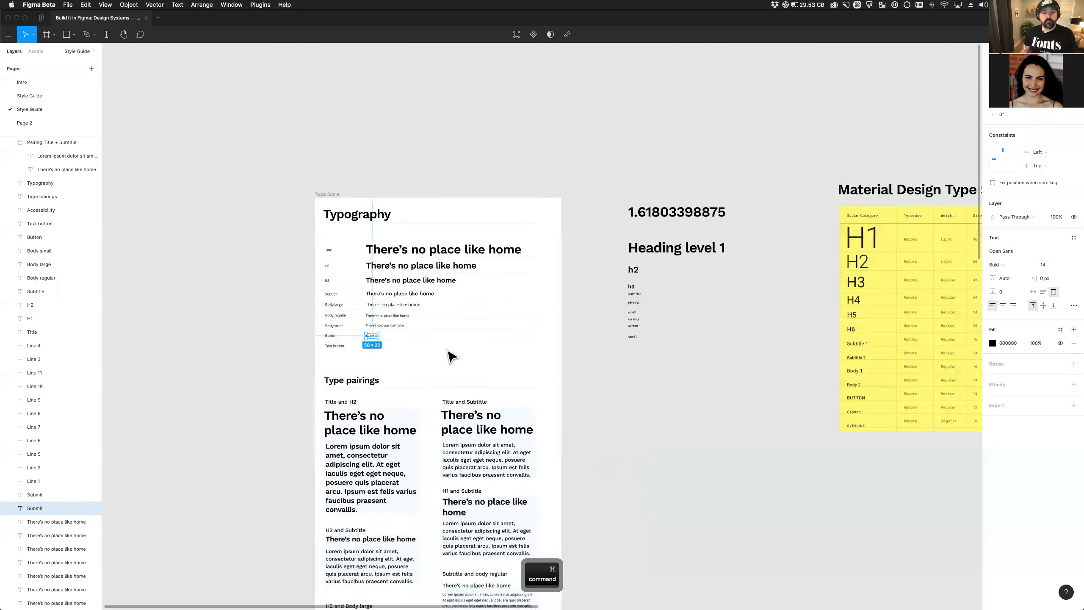
scroll(456, 346, "right", 10)
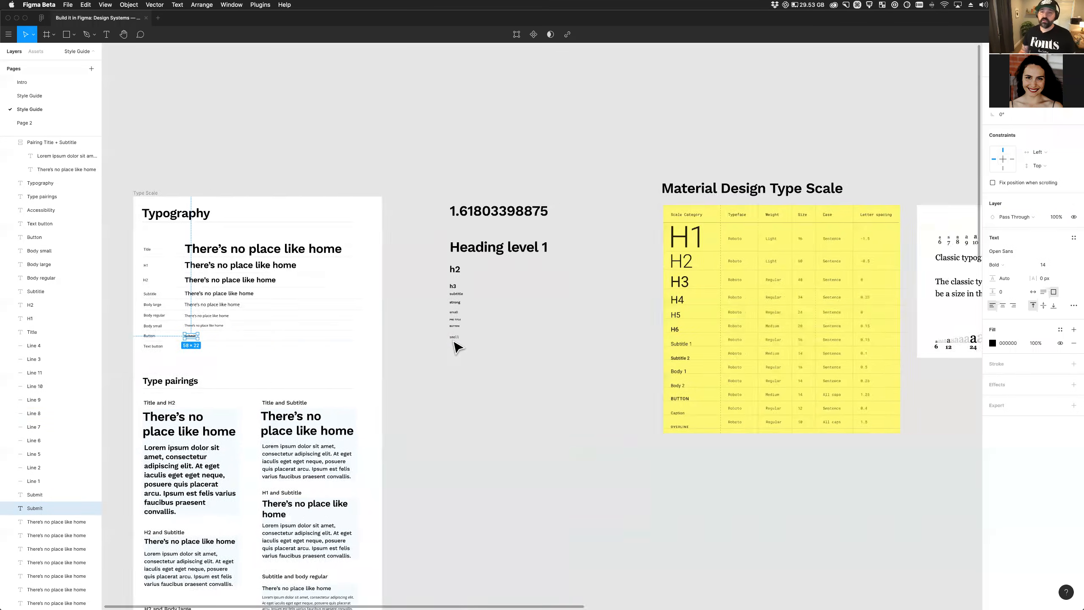
left_click(622, 338)
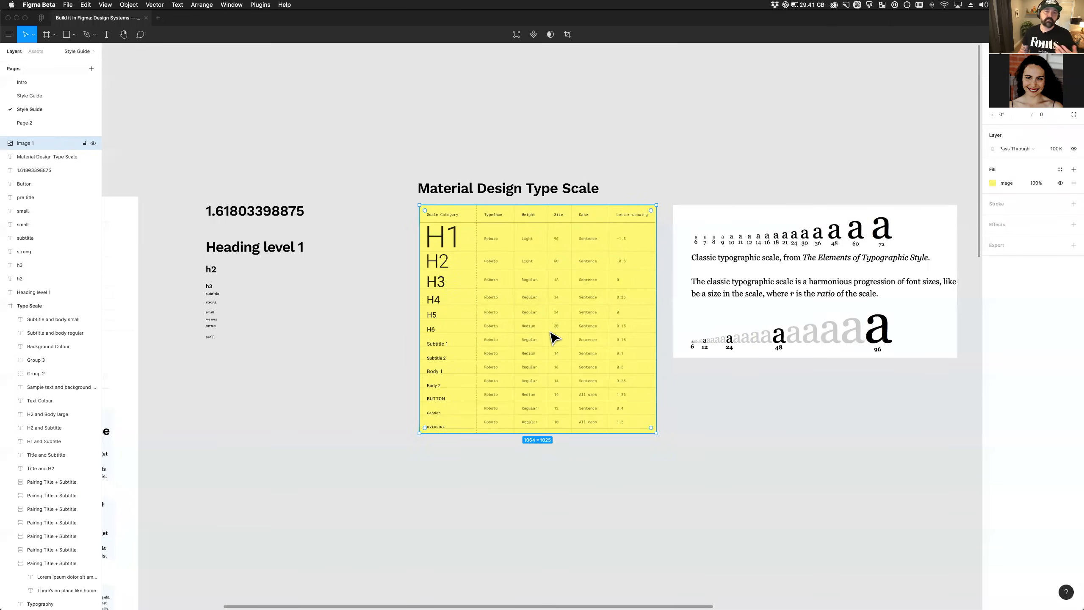
scroll(552, 337, "left", 10)
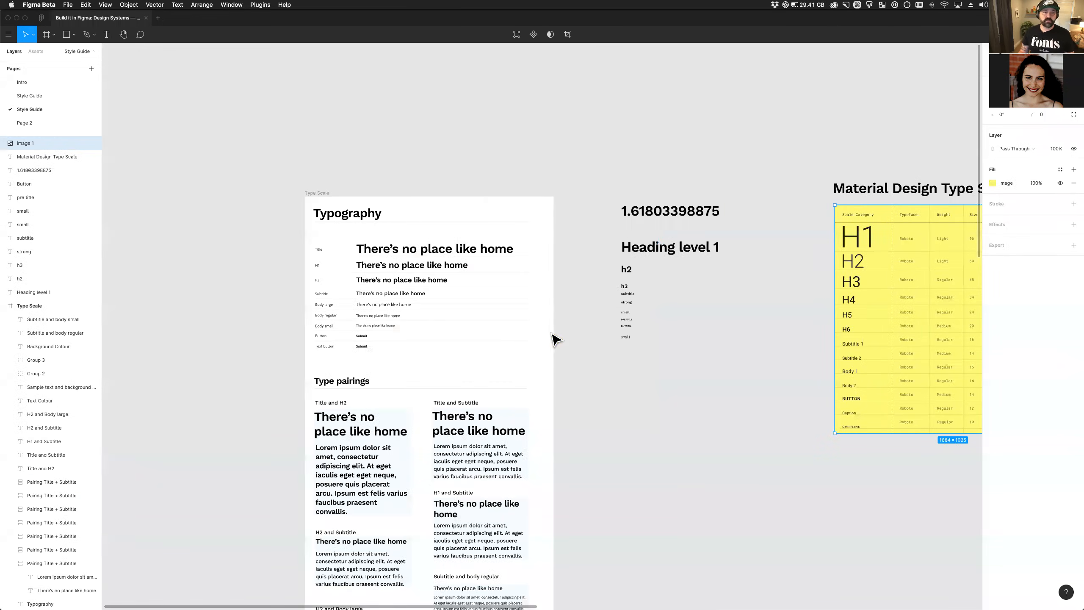
Return to the first Style Guide page and check the full set of Typography samples.
left_click(64, 100)
scroll(662, 482, "right", 5)
left_click_drag(672, 483, 375, 216)
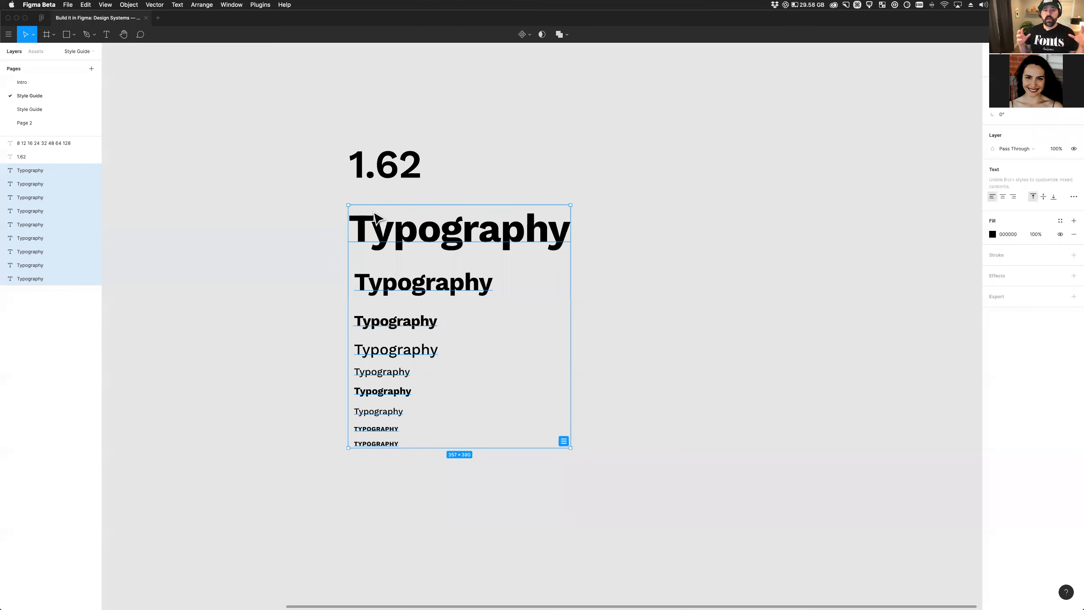
left_click(602, 426)
Duplicate the Body Typography sample into the empty area to its right.
left_click(373, 377)
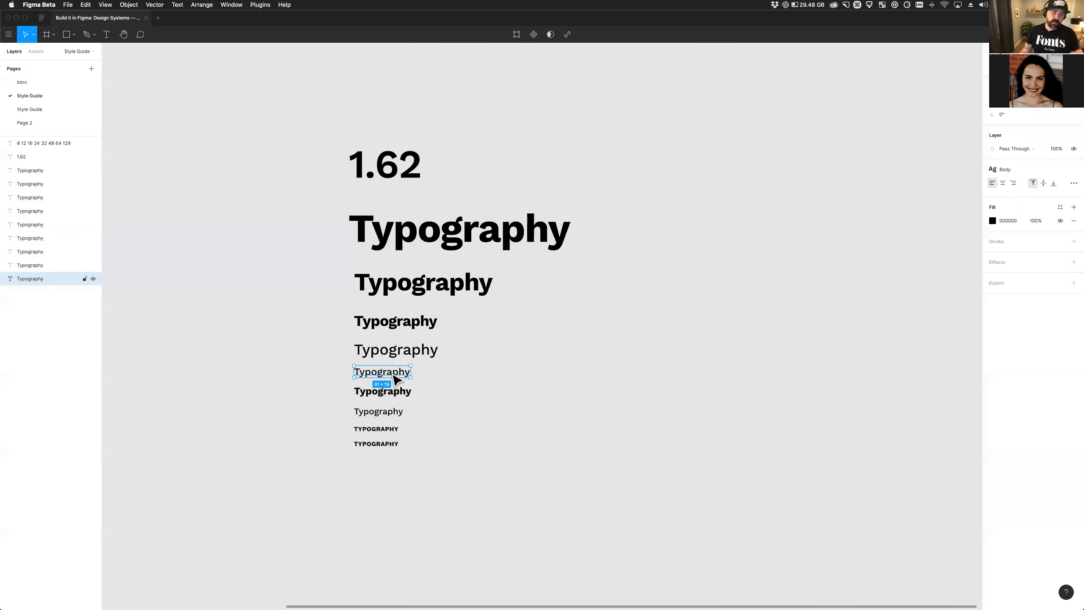
scroll(396, 379, "right", 5)
left_click_drag(263, 371, 604, 370)
scroll(491, 392, "right", 7)
Replace the duplicated Body sample's text with the pasted paragraph beginning "The most popular option for us.".
double_click(499, 377)
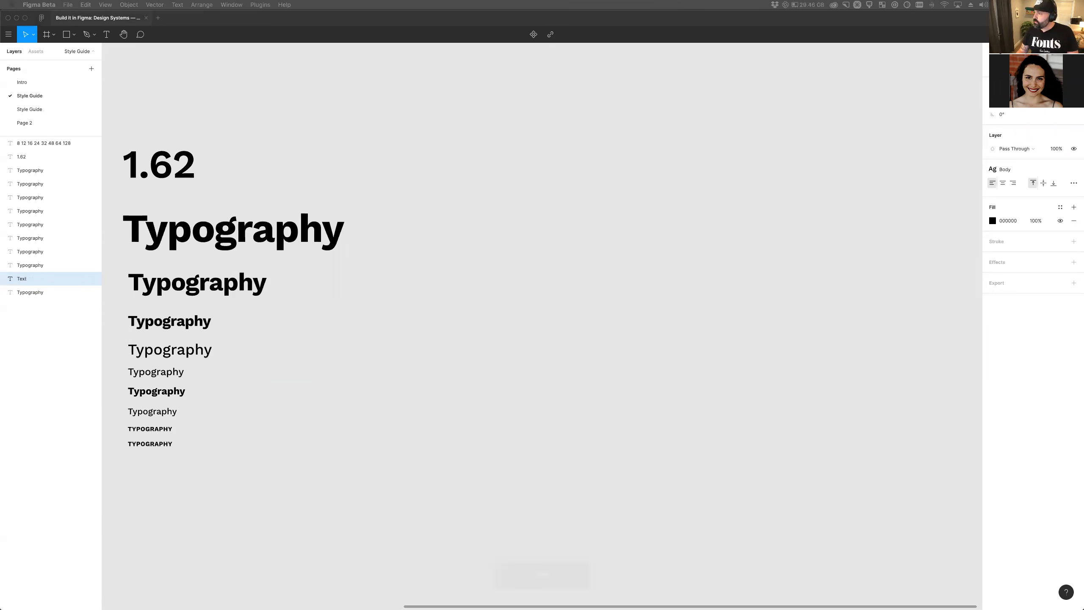
key("super+z")
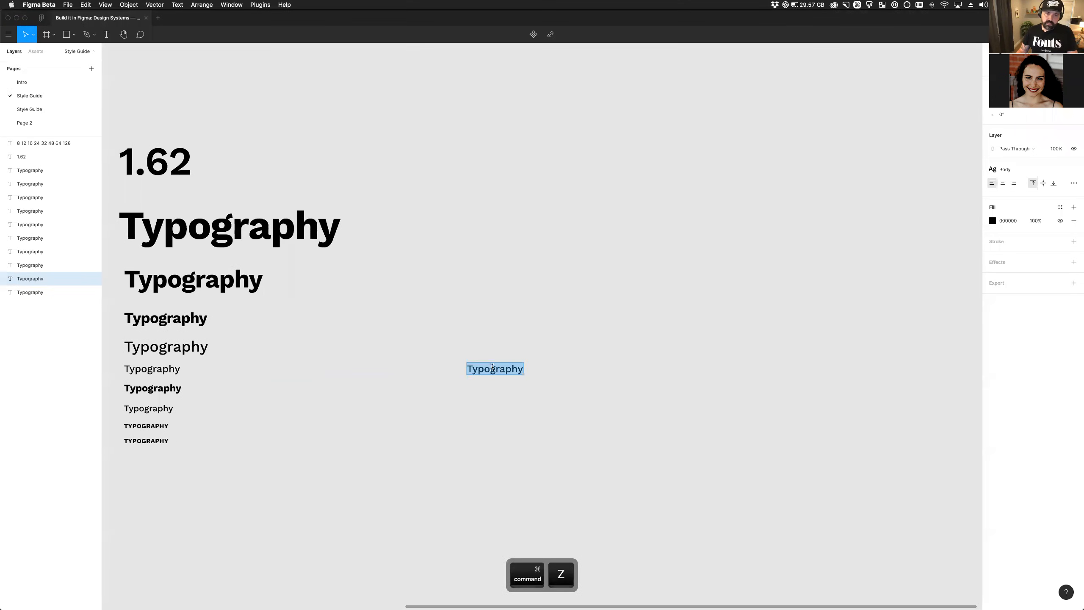
key("super+v")
key("Escape")
scroll(598, 401, "right", 3)
left_click(598, 380)
Narrow the pasted paragraph's text box to about 800 px wide so its lines wrap.
scroll(603, 380, "down", 5)
scroll(922, 373, "down", 2)
scroll(922, 373, "right", 10)
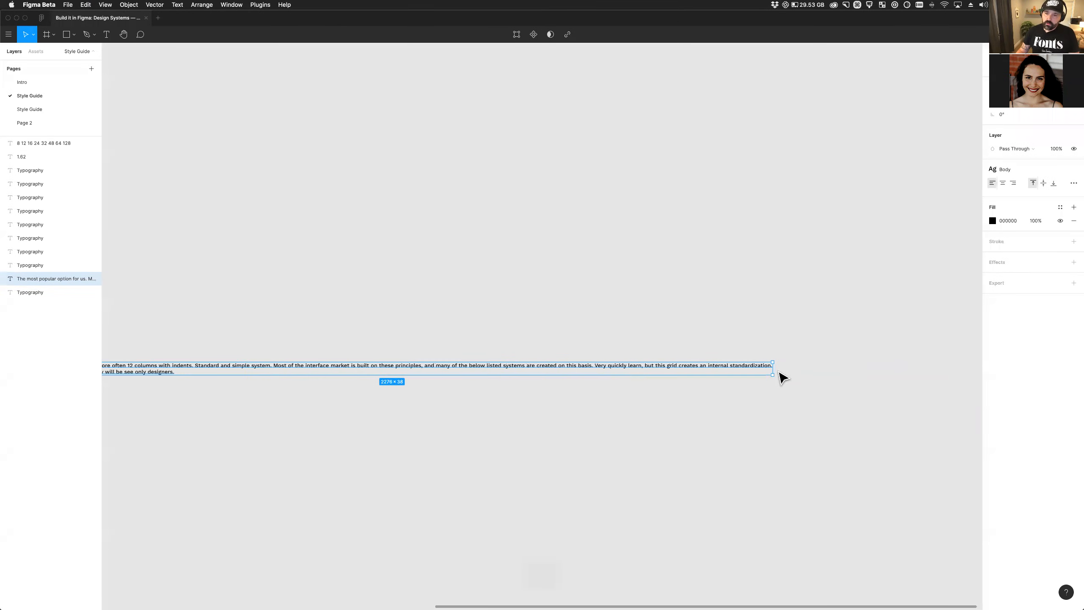
left_click_drag(774, 370, 278, 370)
scroll(273, 374, "left", 5)
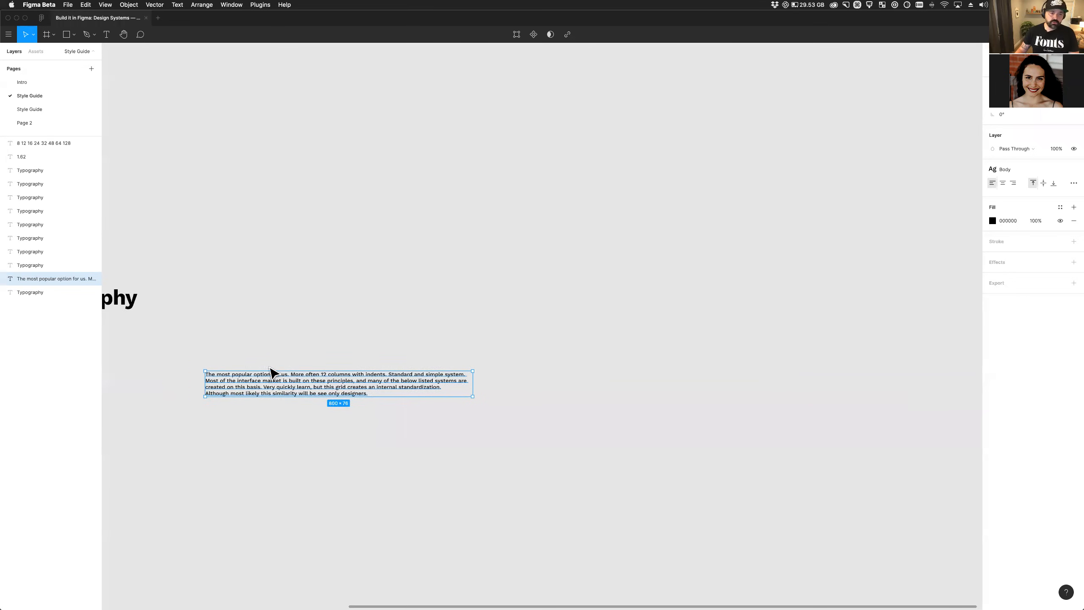
Narrow the pasted paragraph's text box to about 328 px wide and move it into the open area up and to the right.
scroll(384, 427, "left", 3)
scroll(423, 436, "up", 5)
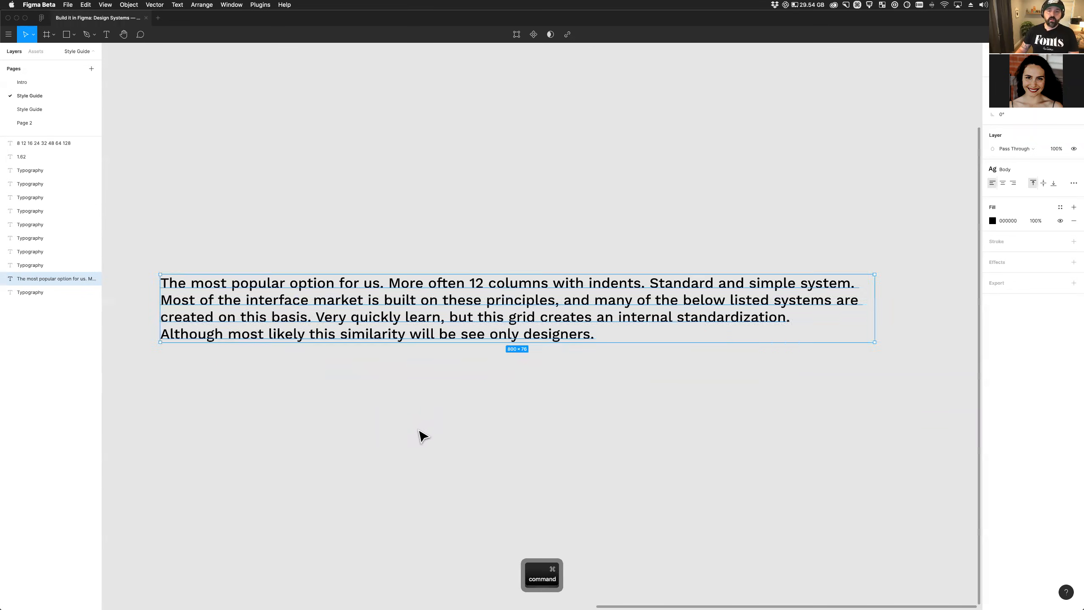
left_click(423, 436)
left_click(378, 295)
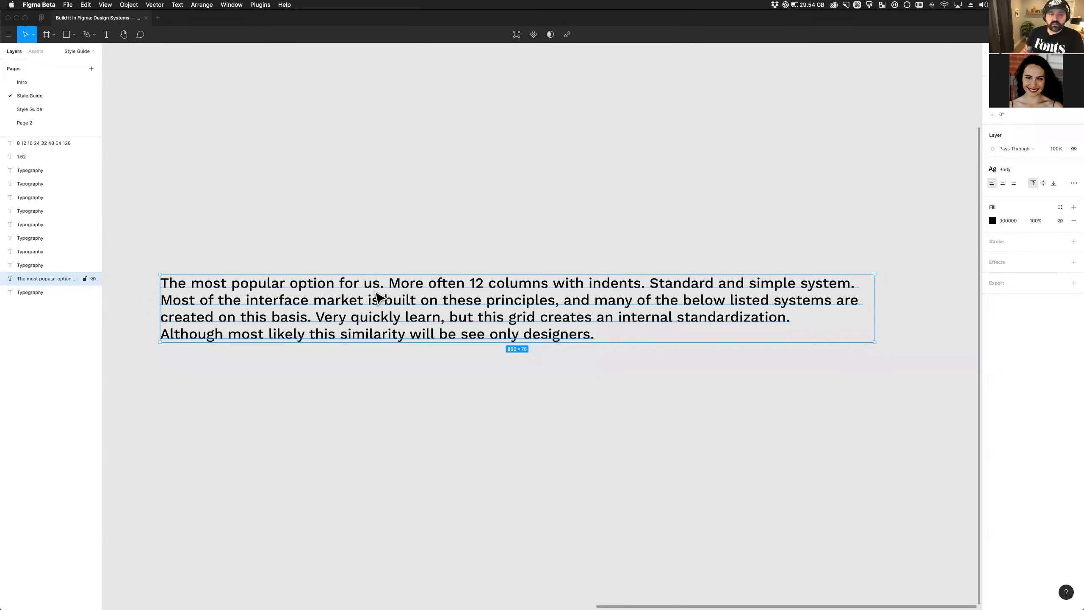
left_click(392, 392)
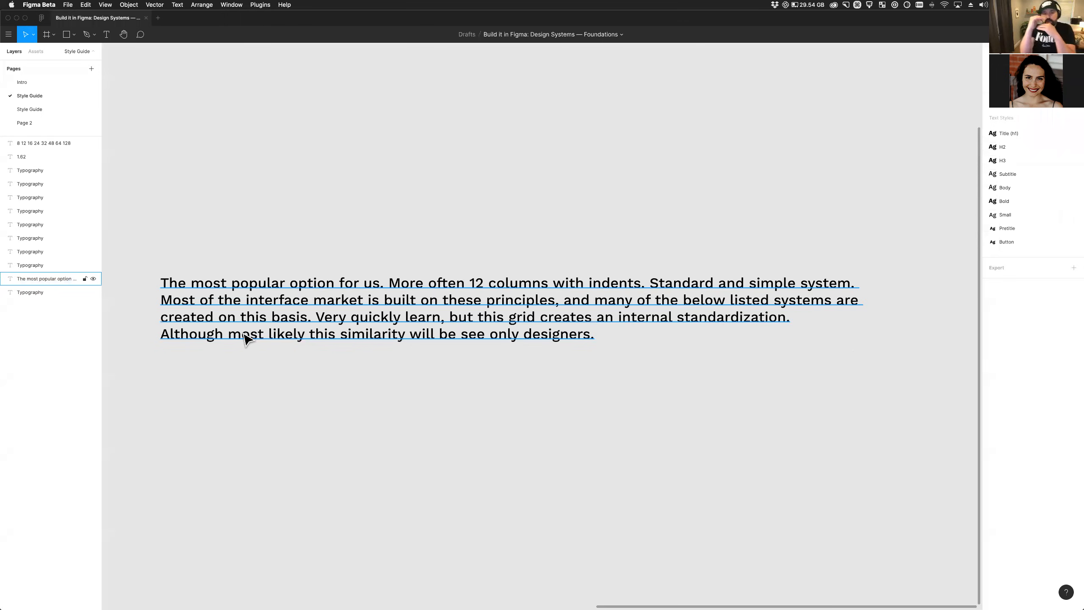
scroll(307, 318, "left", 1)
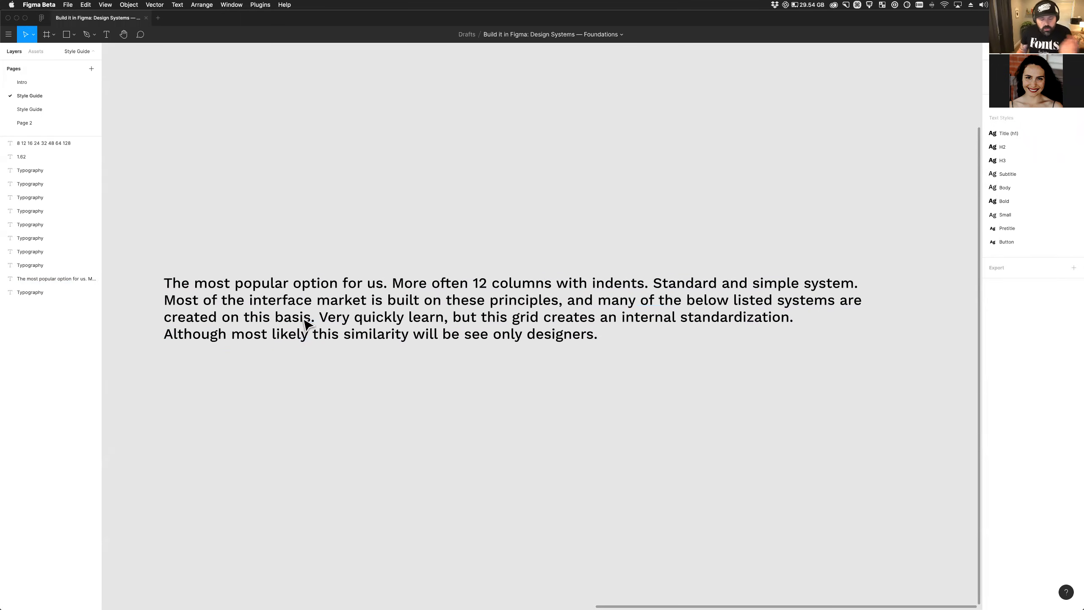
left_click(335, 341)
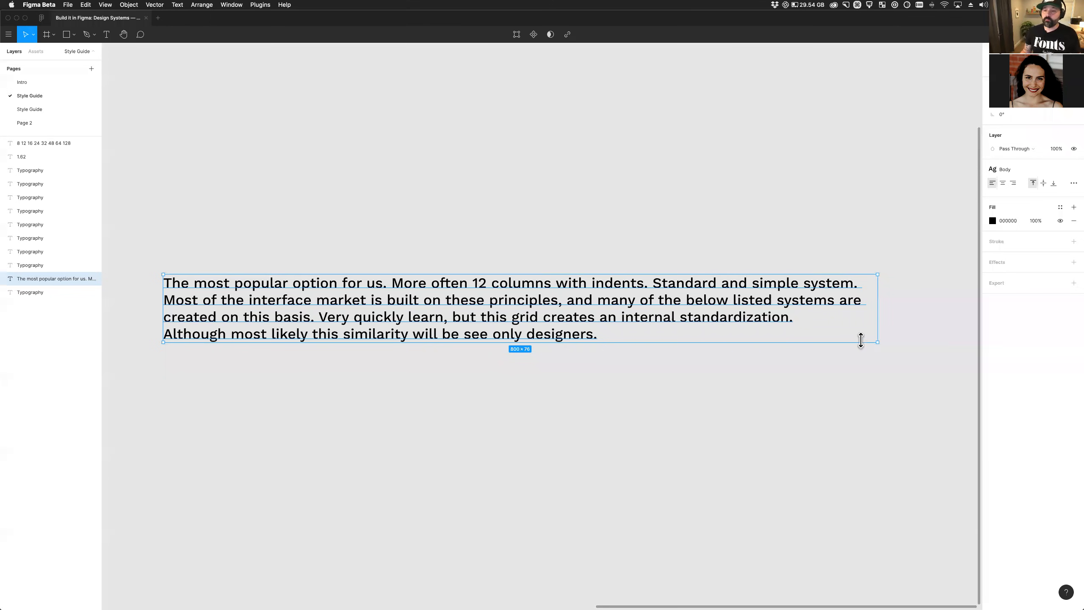
left_click_drag(877, 323, 456, 318)
left_click_drag(249, 364, 449, 264)
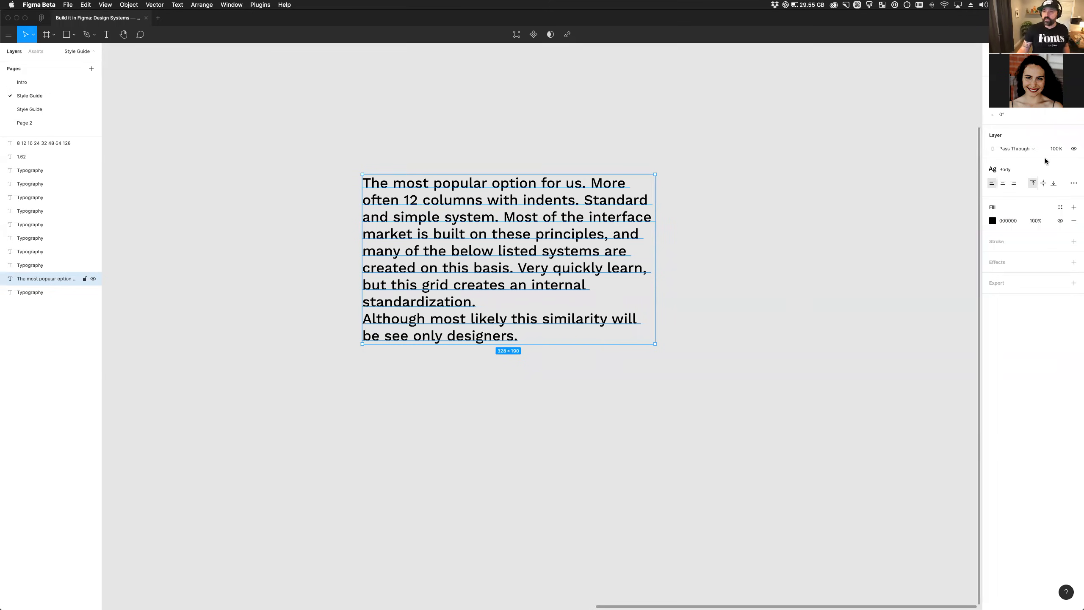
Edit the paragraph's Body text style and set its line height to 20 px.
left_click(1074, 185)
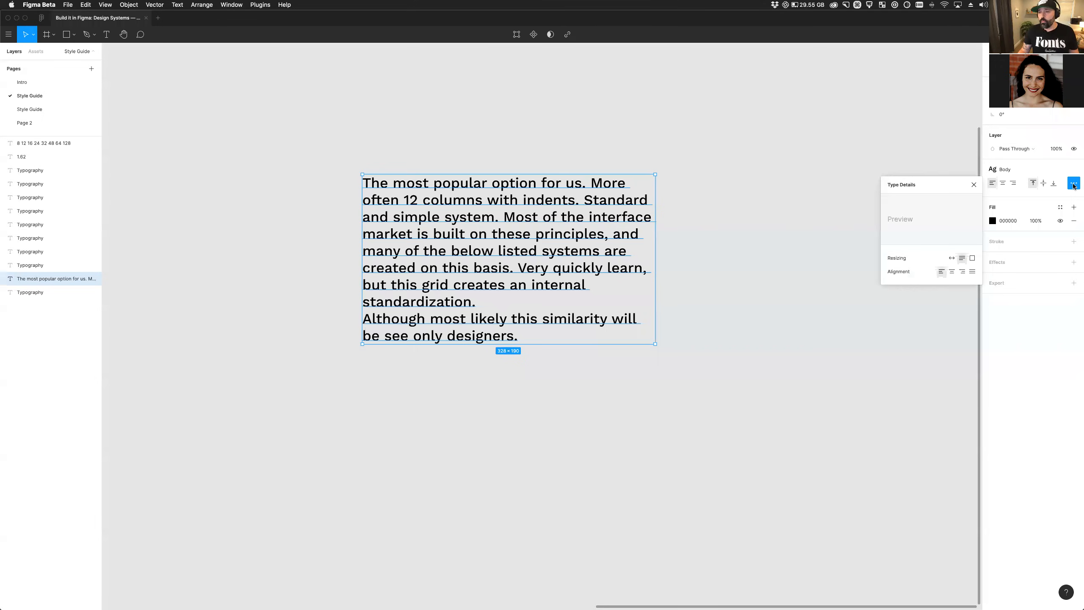
left_click(1074, 184)
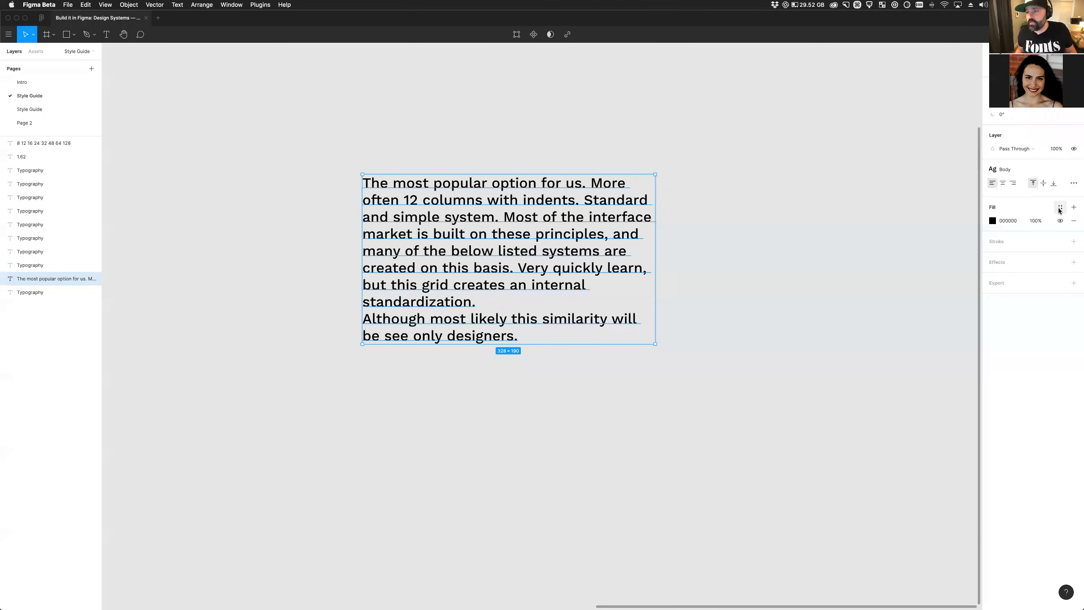
left_click(1060, 170)
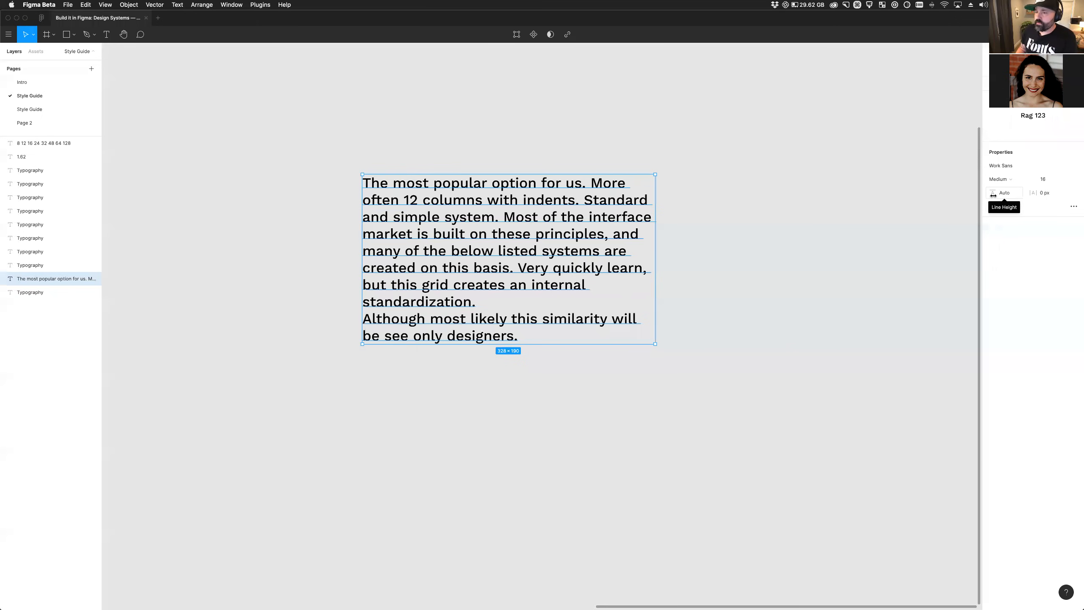
left_click_drag(992, 192, 995, 194)
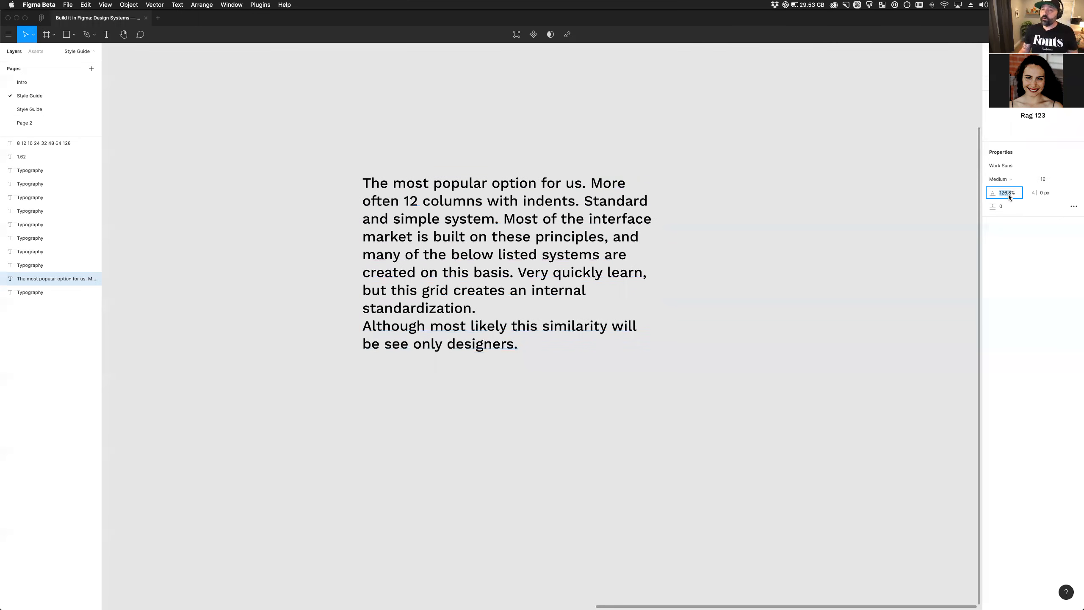
type("20")
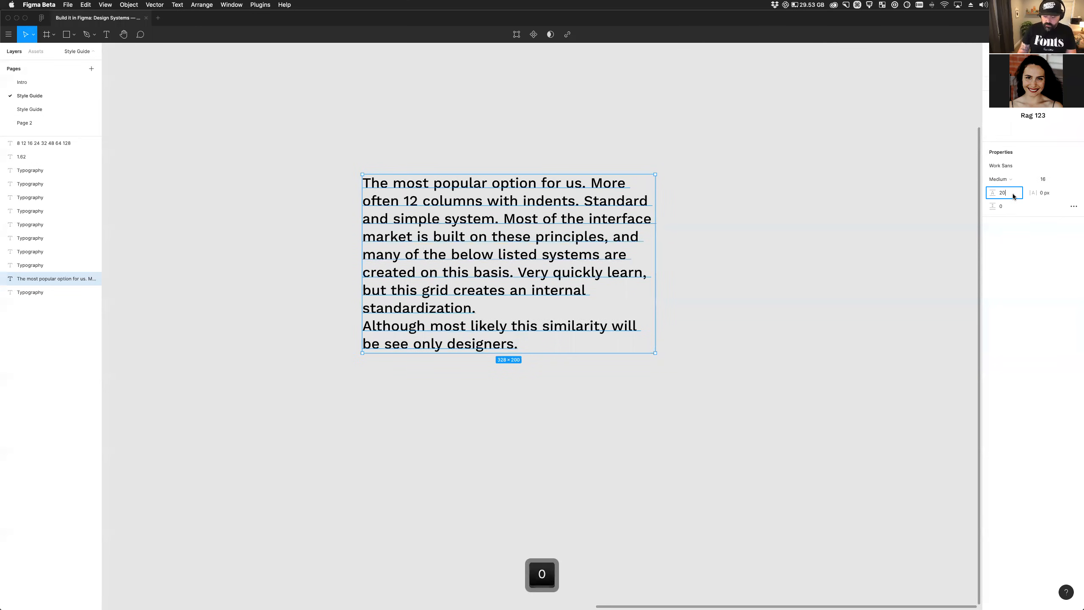
type("px")
key("Tab")
Calculate 20/16 in Spotlight Search to get the ratio of line height to font size.
left_click(1008, 195)
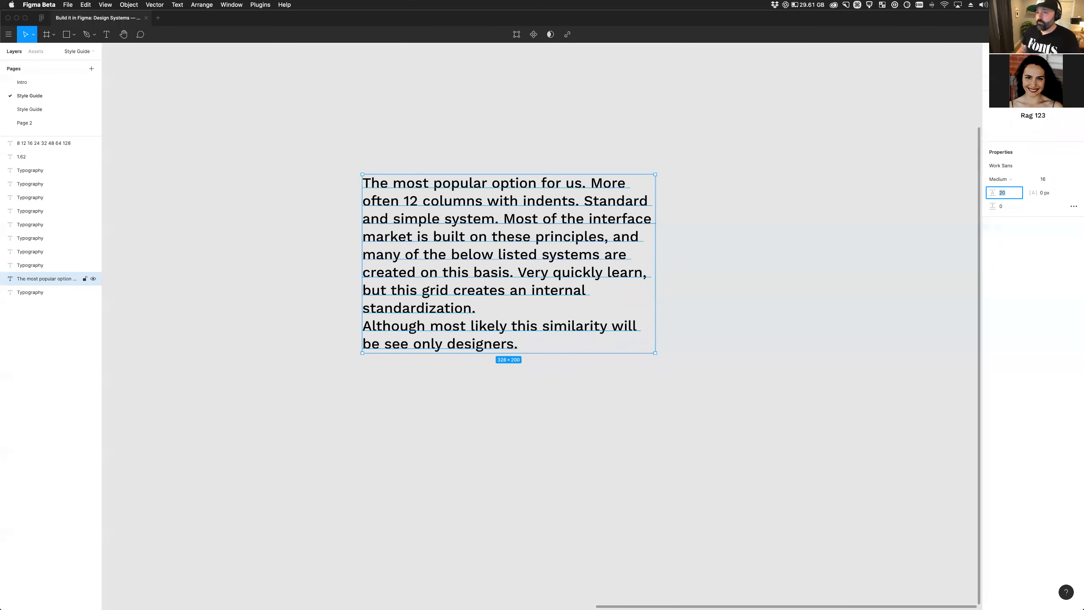
key("super+space")
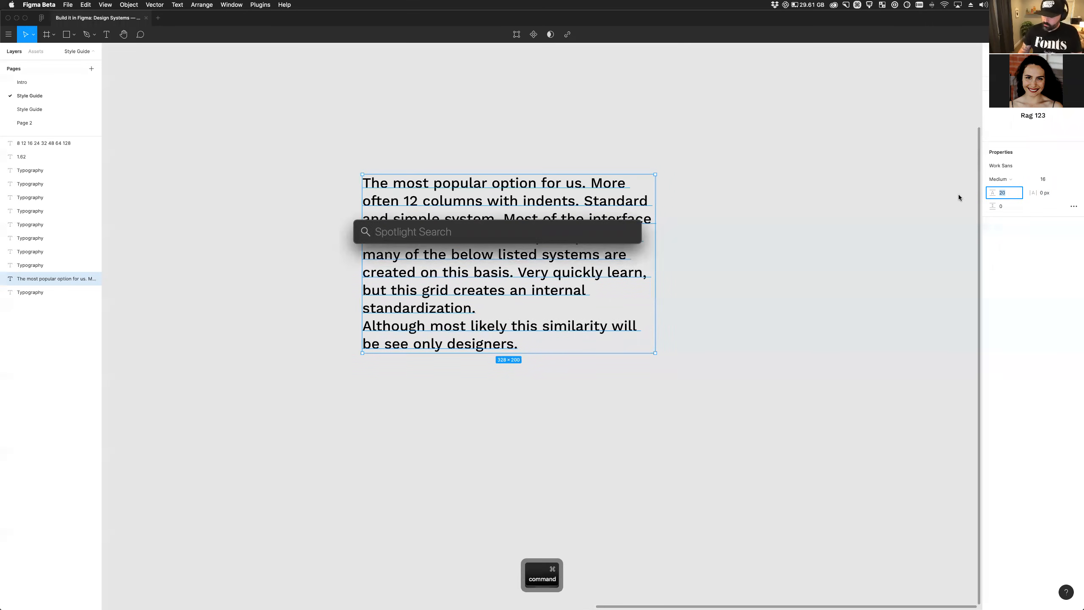
type("16/20")
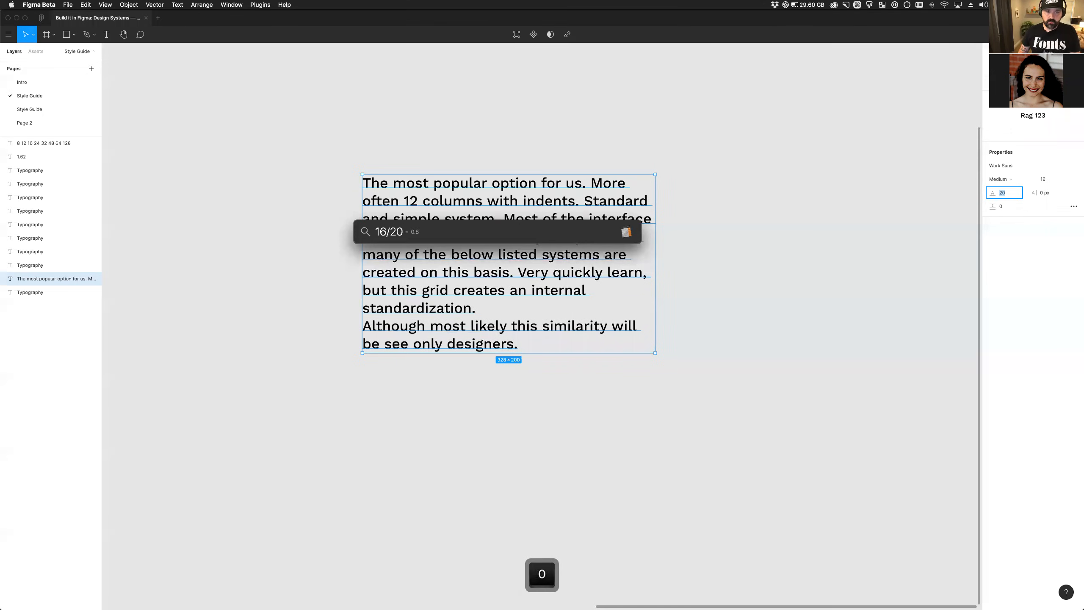
key("super+a")
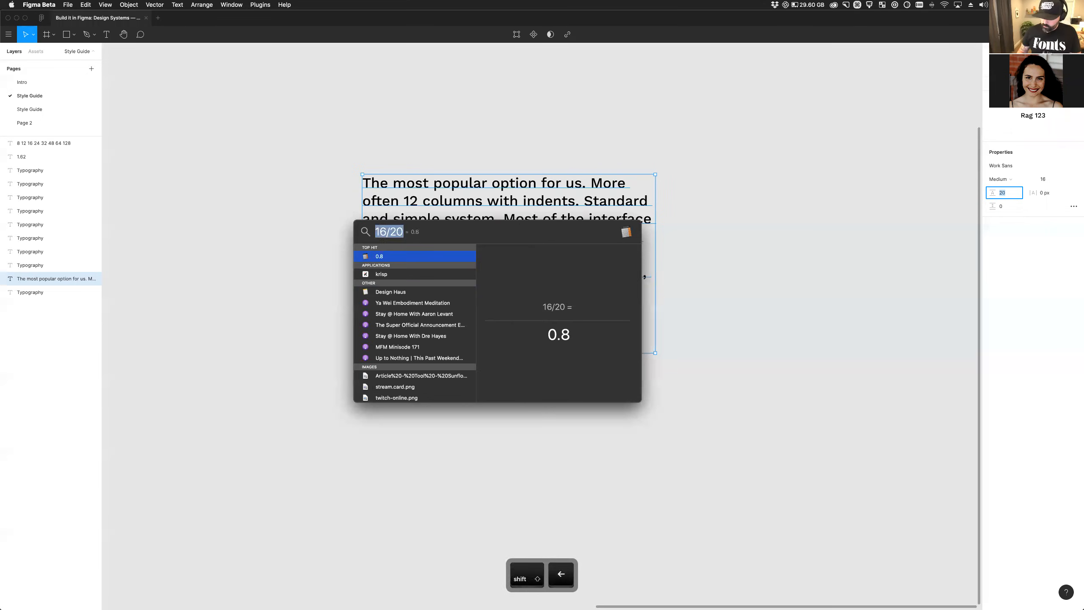
type("20/116")
key("Left")
key("BackSpace")
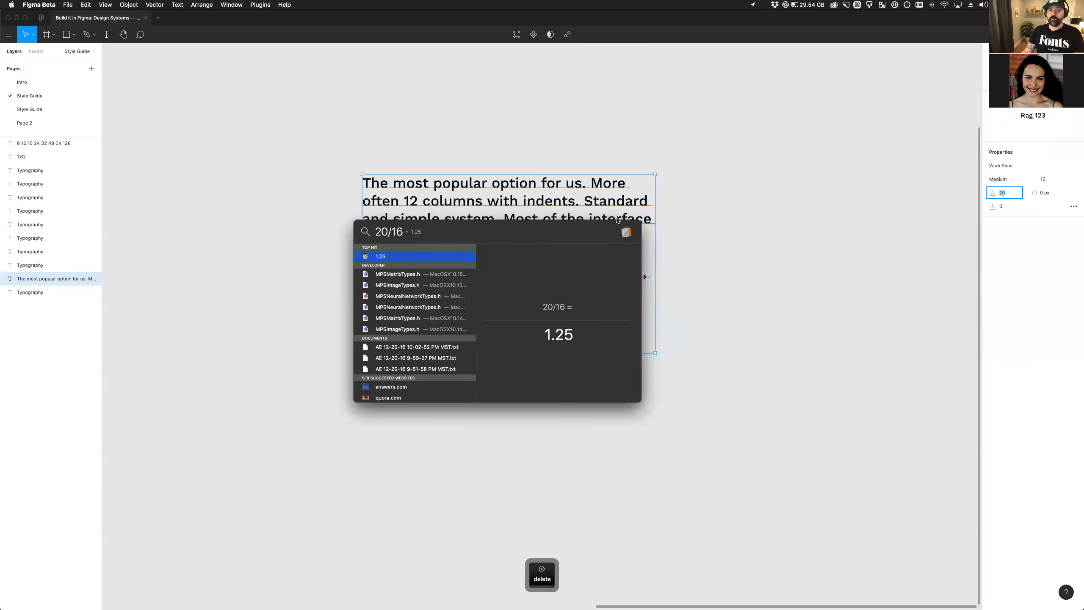
key("Escape")
key("Escape")
key("Escape")
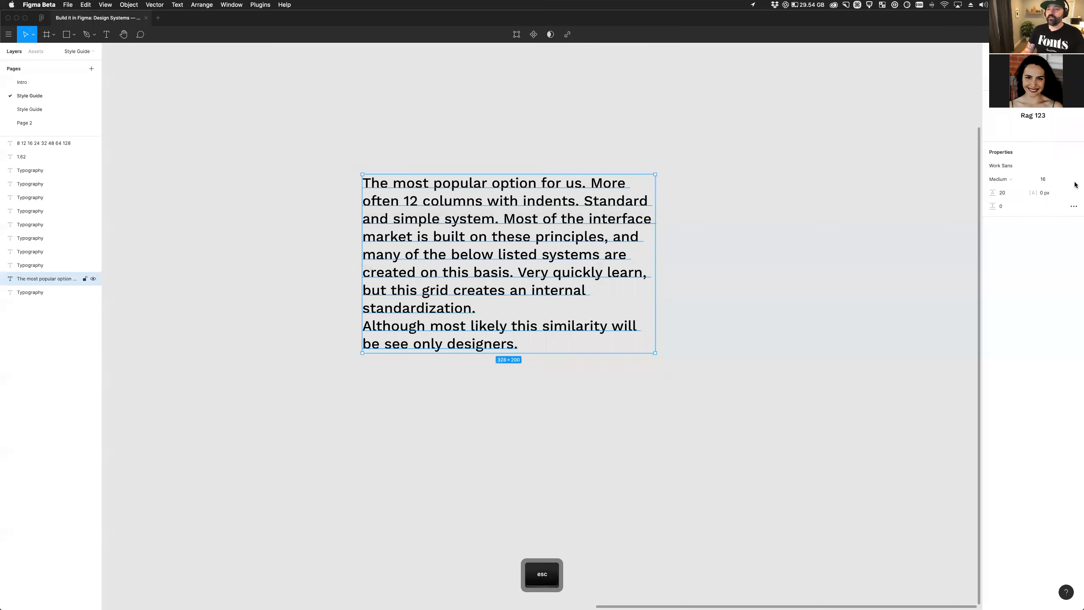
Set the Body text style's line height to 140%.
left_click(1002, 195)
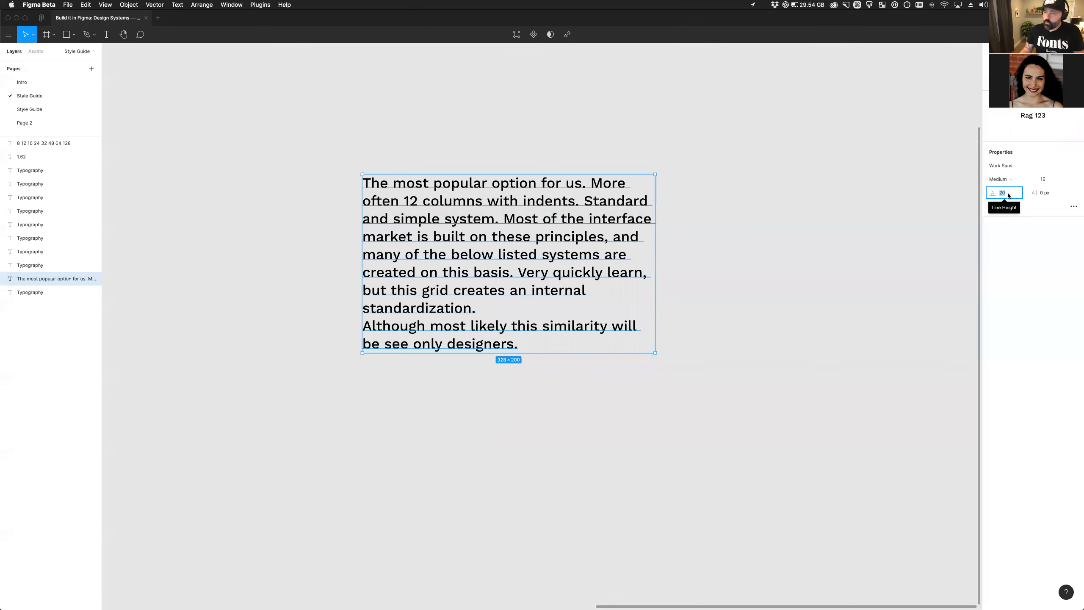
type("140%")
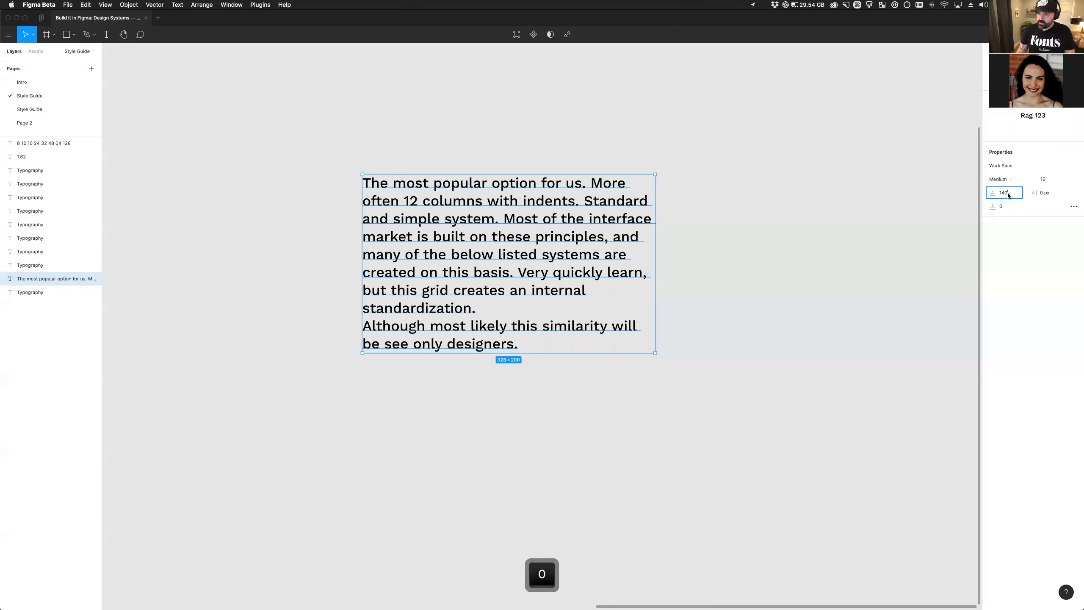
key("Tab")
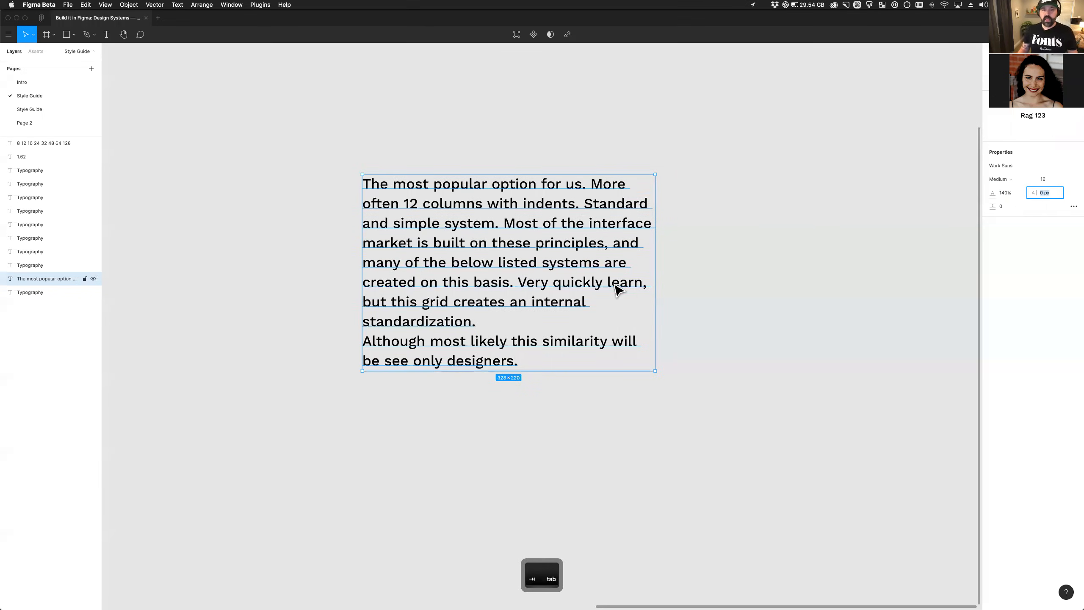
left_click(750, 295)
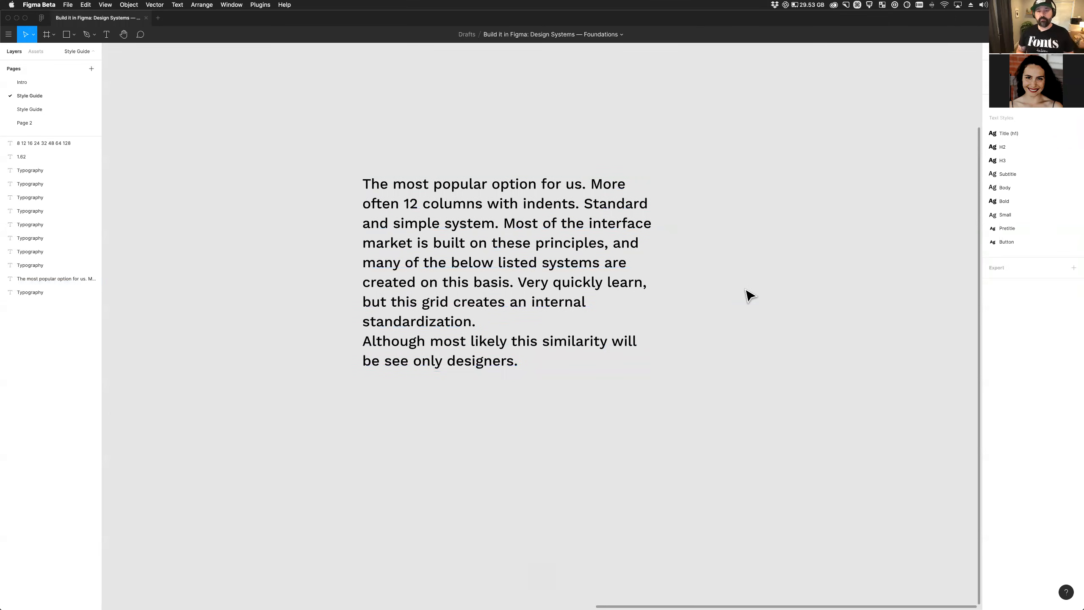
Move the sample paragraph close beside the Typography samples and review the properties of its Body style.
left_click(467, 298)
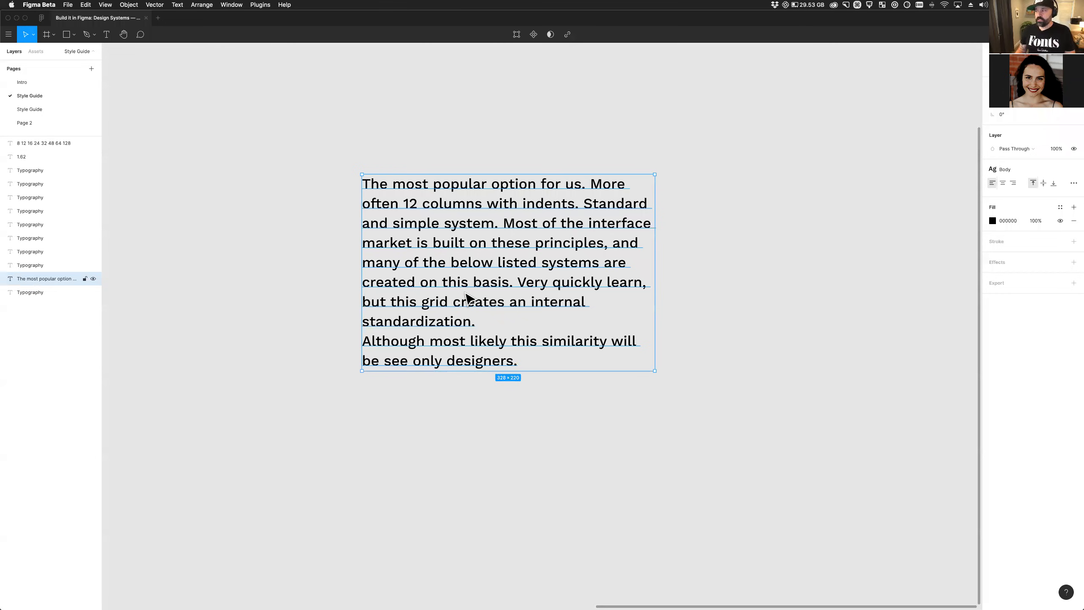
scroll(479, 305, "down", 4)
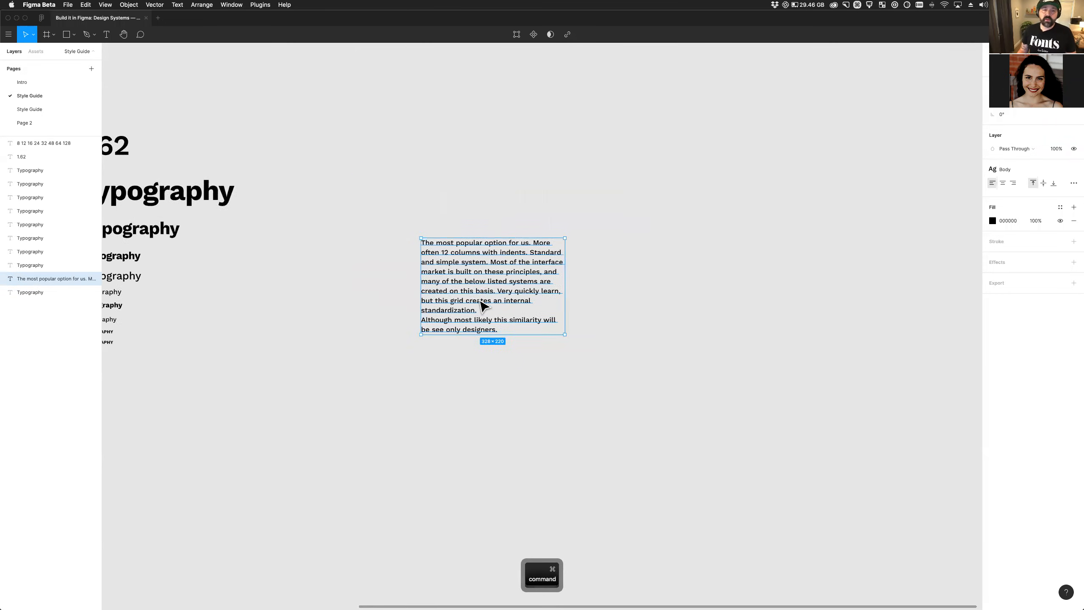
scroll(498, 293, "right", 3)
scroll(498, 293, "left", 6)
left_click_drag(590, 278, 455, 293)
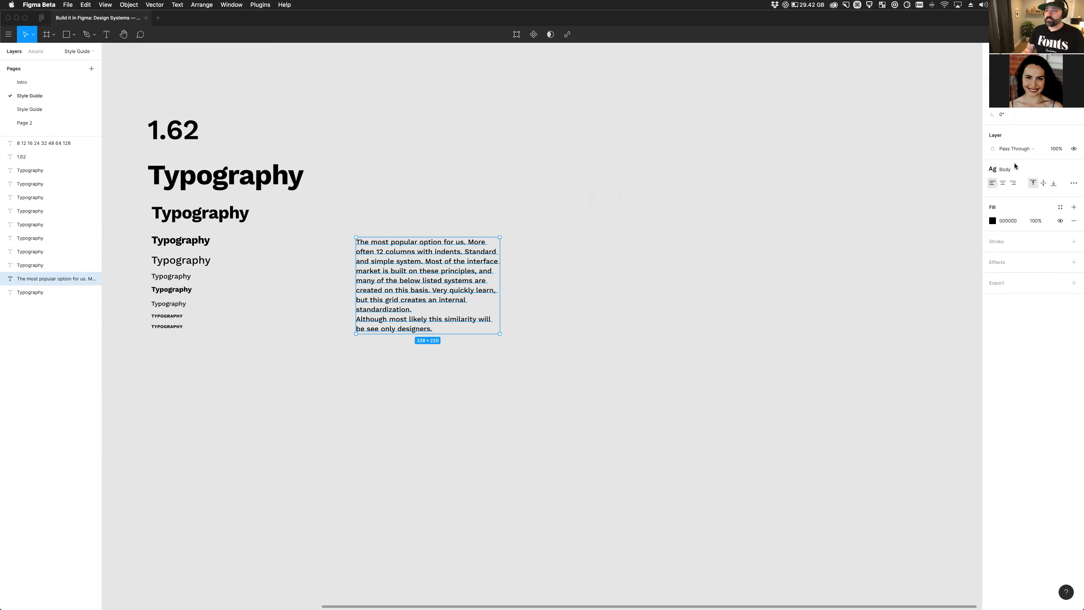
left_click(1053, 170)
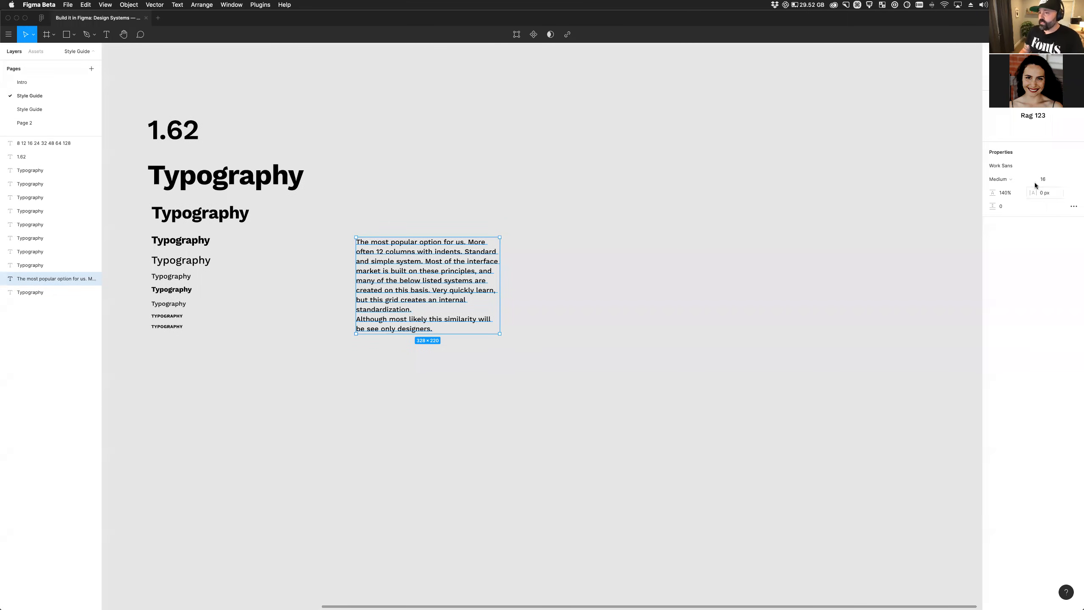
key("Escape")
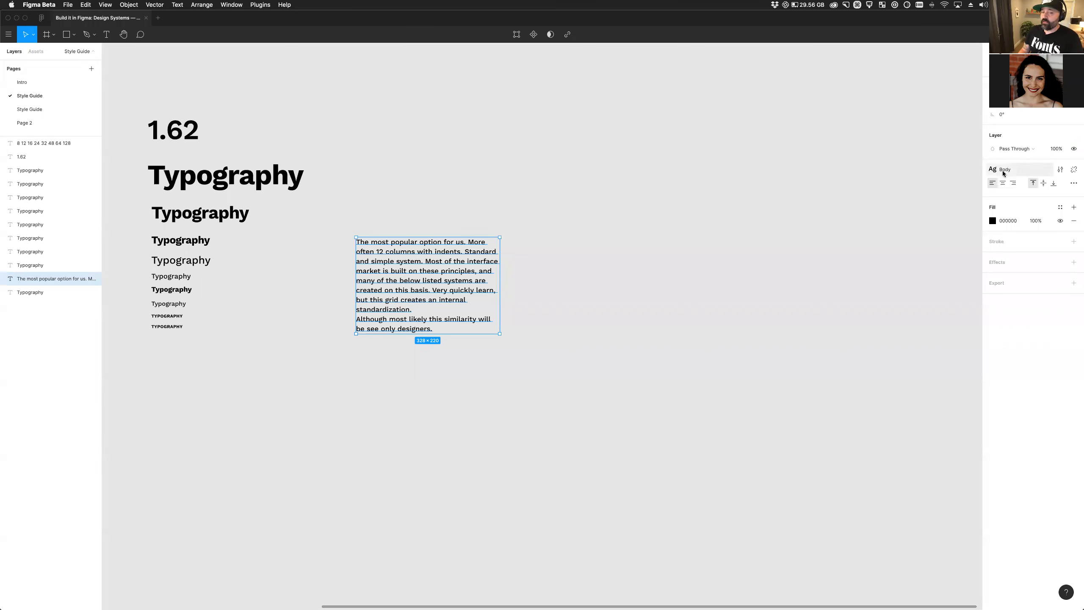
Remove the sample paragraph, the 1.62 text and the list of font sizes, leaving only the Typography samples.
key("BackSpace")
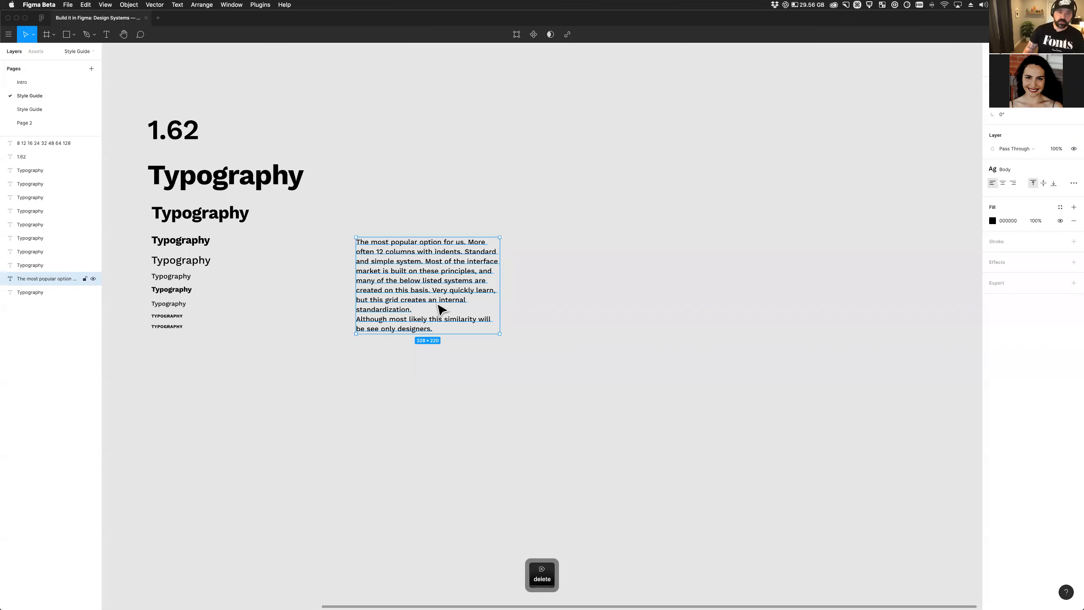
scroll(314, 169, "left", 3)
left_click(269, 140)
key("super+x")
scroll(410, 275, "down", 5)
scroll(393, 321, "down", 3)
left_click_drag(155, 77, 218, 242)
key("super+x")
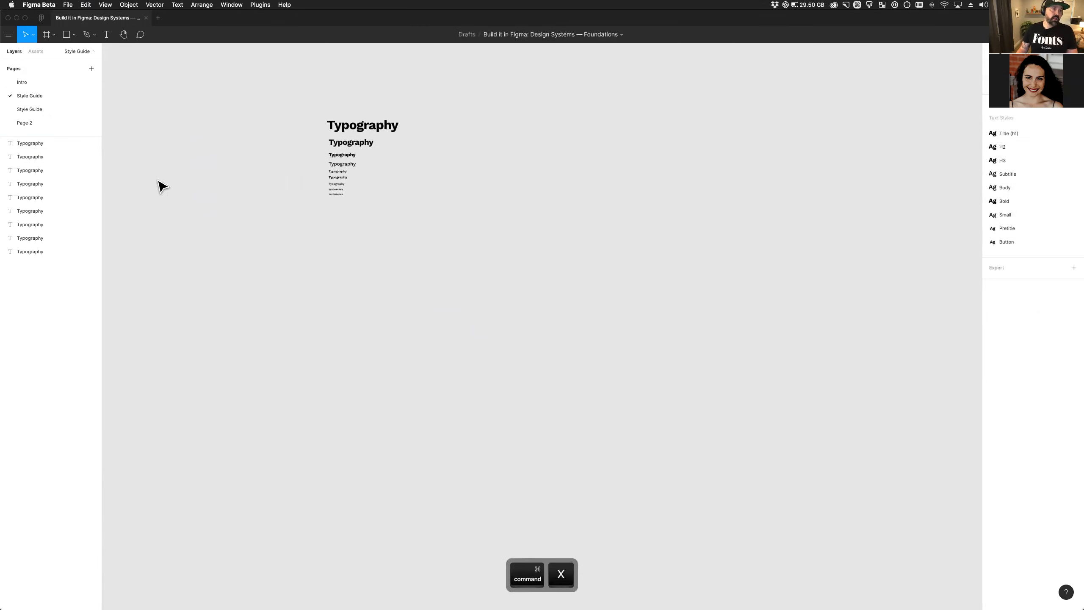
Copy the Color Scheme frame and its "Things to consider" notes from the second Style Guide page into the first Style Guide page.
left_click(42, 112)
scroll(614, 508, "down", 10)
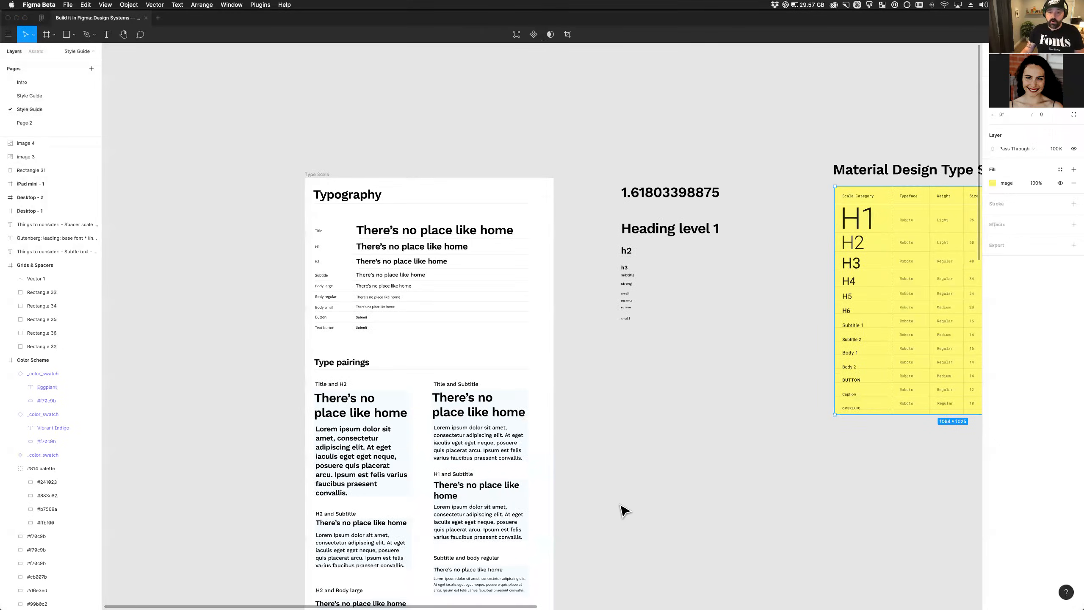
scroll(608, 505, "down", 10)
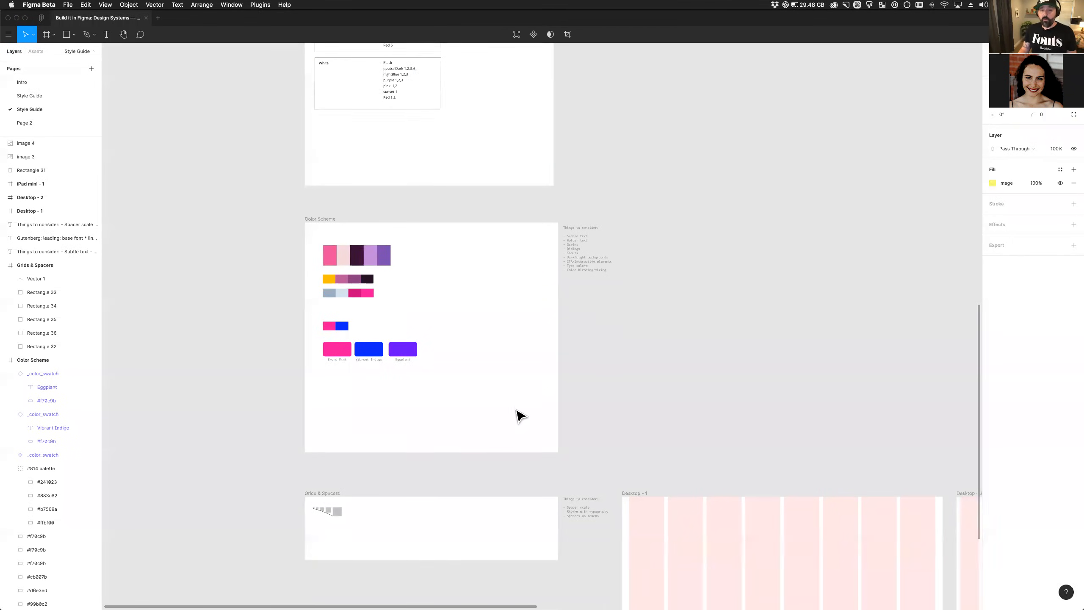
key("super")
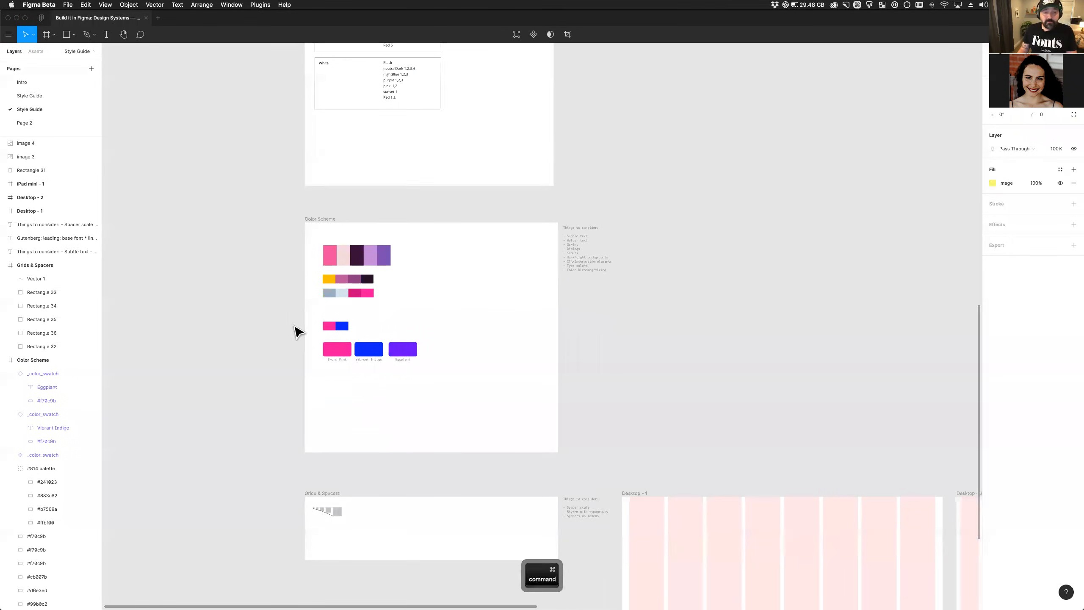
left_click(326, 219)
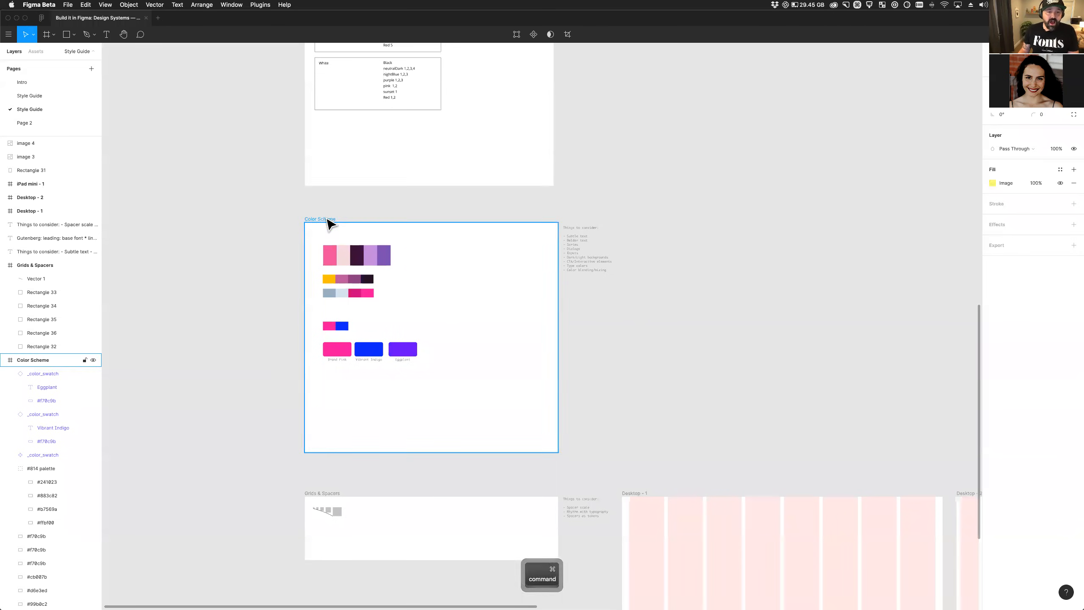
key("shift")
left_click(592, 269, "shift")
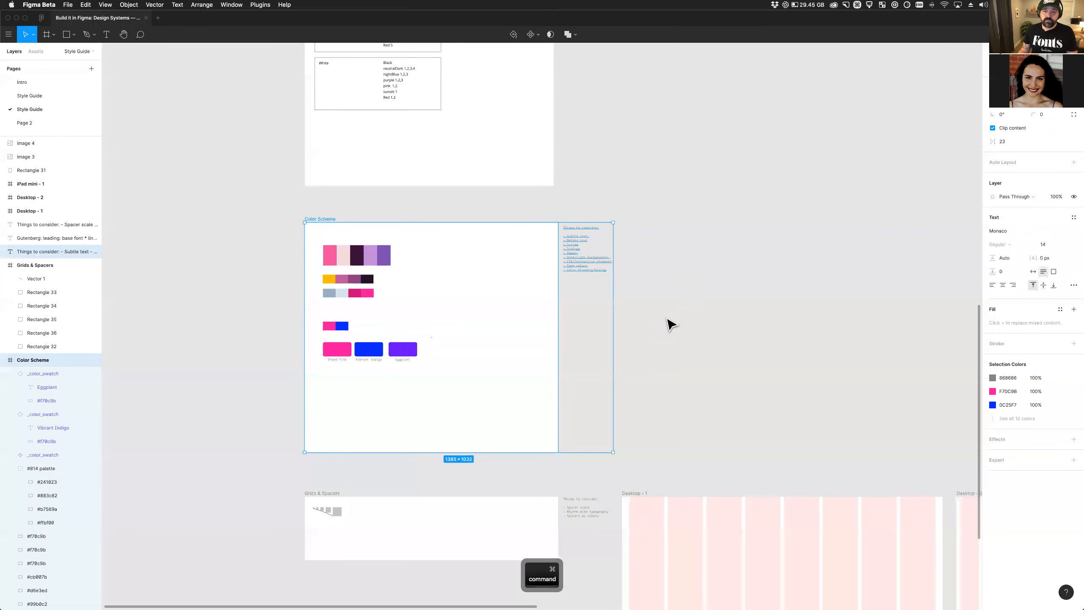
key("super")
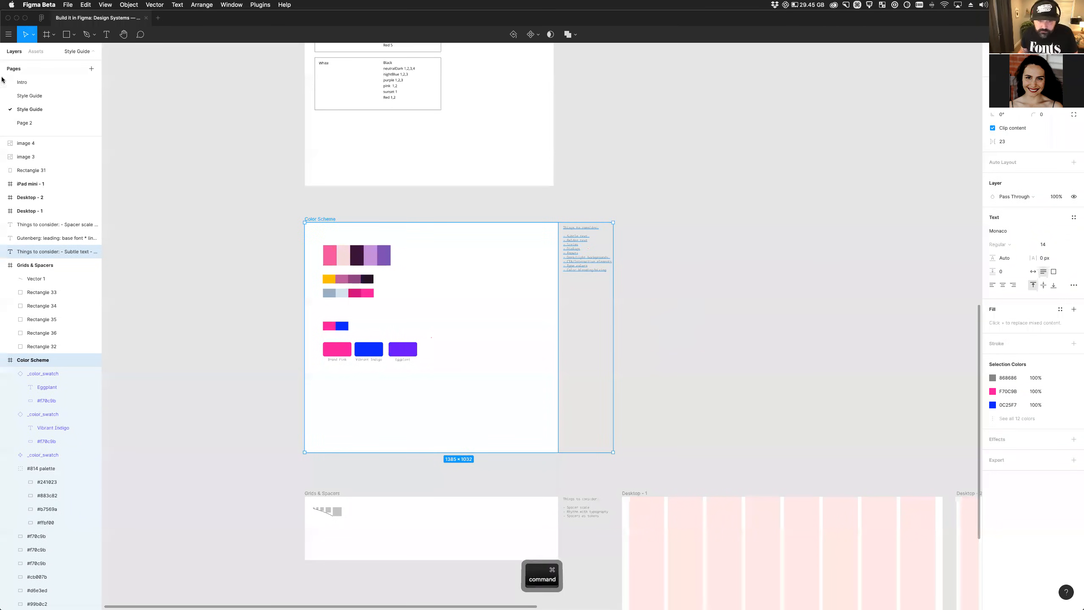
left_click(36, 97)
key("super+v")
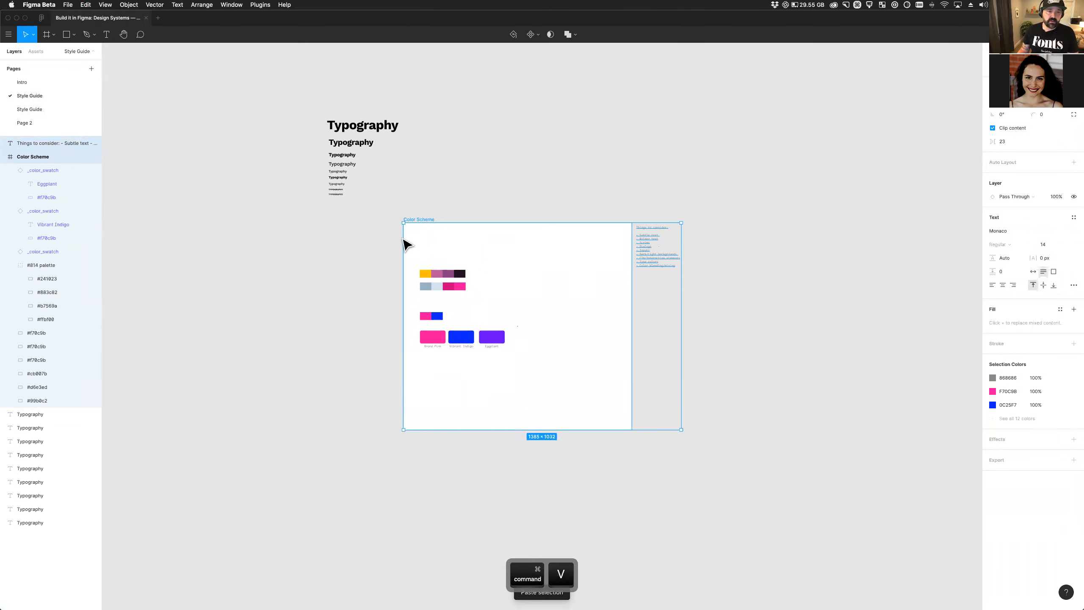
Move the Color Scheme frame and its notes below the Typography samples, roughly in line with their left edge.
left_click_drag(404, 242, 356, 271)
scroll(430, 223, "up", 3)
left_click(354, 340)
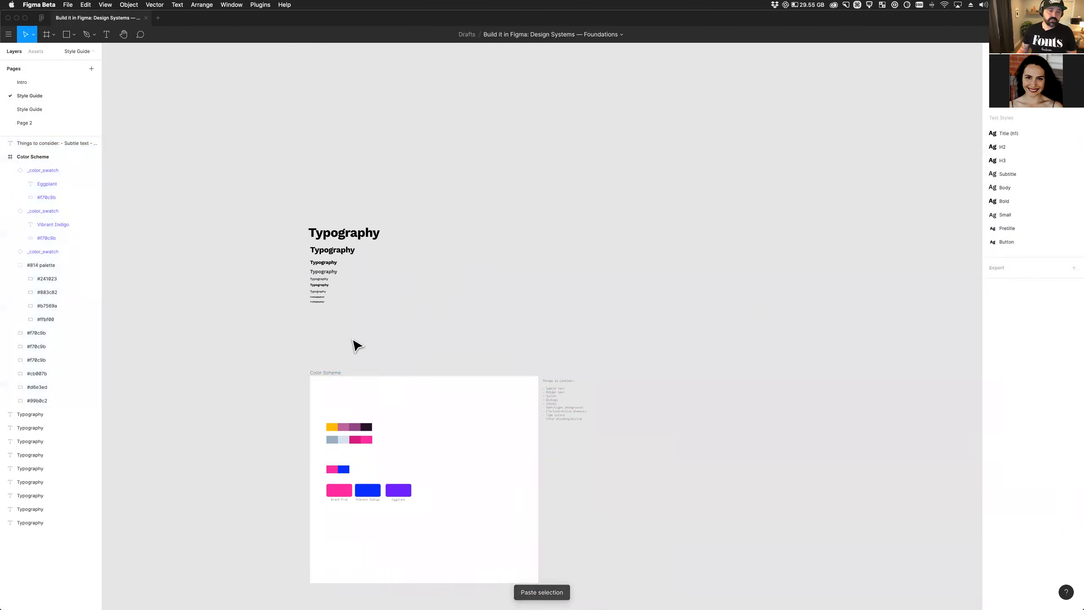
Draw a frame about 1181 by 885 around the Typography samples and name it Type Scale.
key("f")
mouse_move(301, 174)
left_mouse_down()
mouse_move(566, 353)
mouse_move(538, 353)
left_mouse_up()
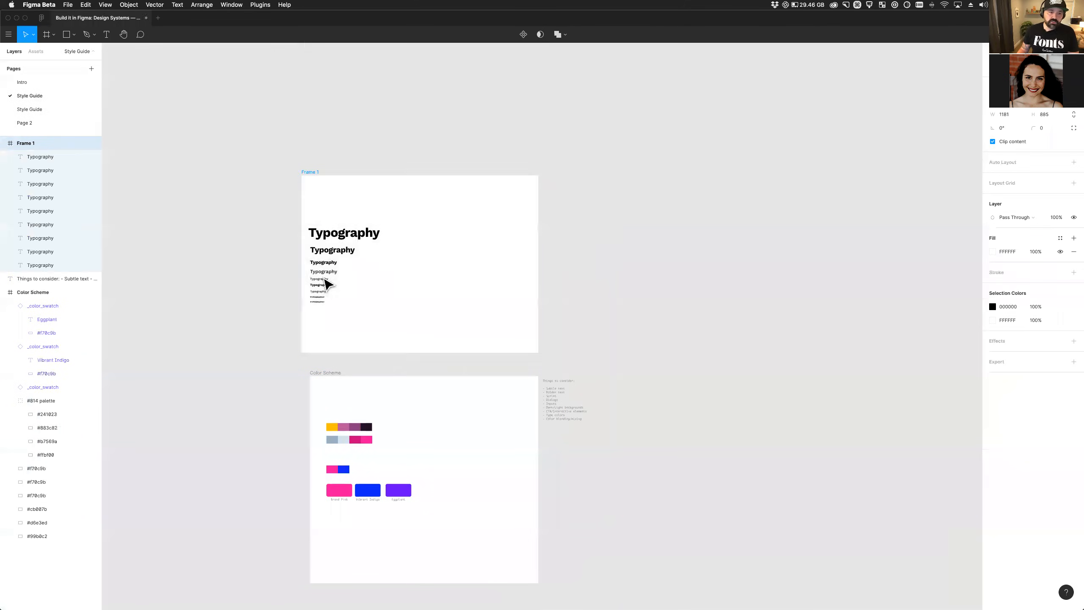
double_click(311, 173)
type("Type Scale")
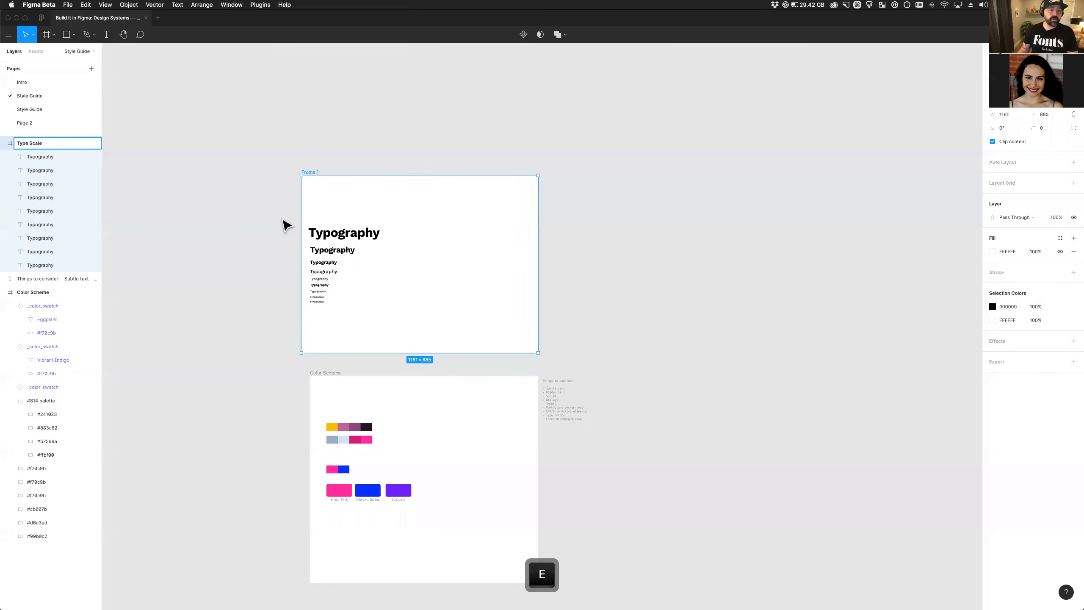
left_click(277, 224)
Align the Color Scheme frame's sides with the Type Scale frame above, making it 1181 wide.
left_click_drag(312, 376, 303, 375)
left_click_drag(530, 447, 537, 446)
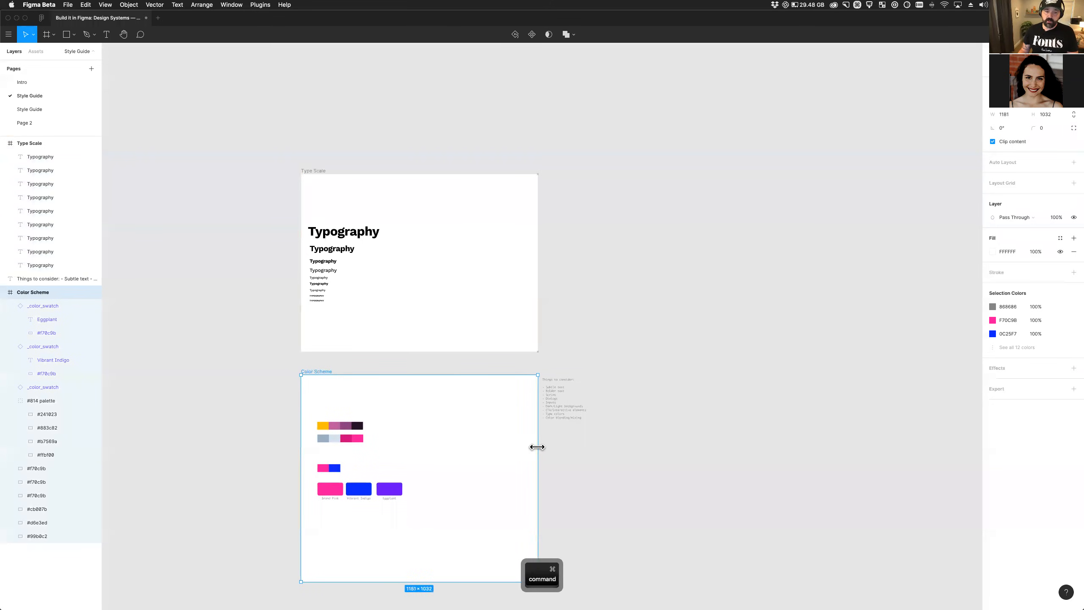
Transfer the five-color palette image from the second Style Guide page into the first page's Color Scheme frame, above the existing swatches.
scroll(285, 461, "down", 5)
scroll(329, 370, "up", 5)
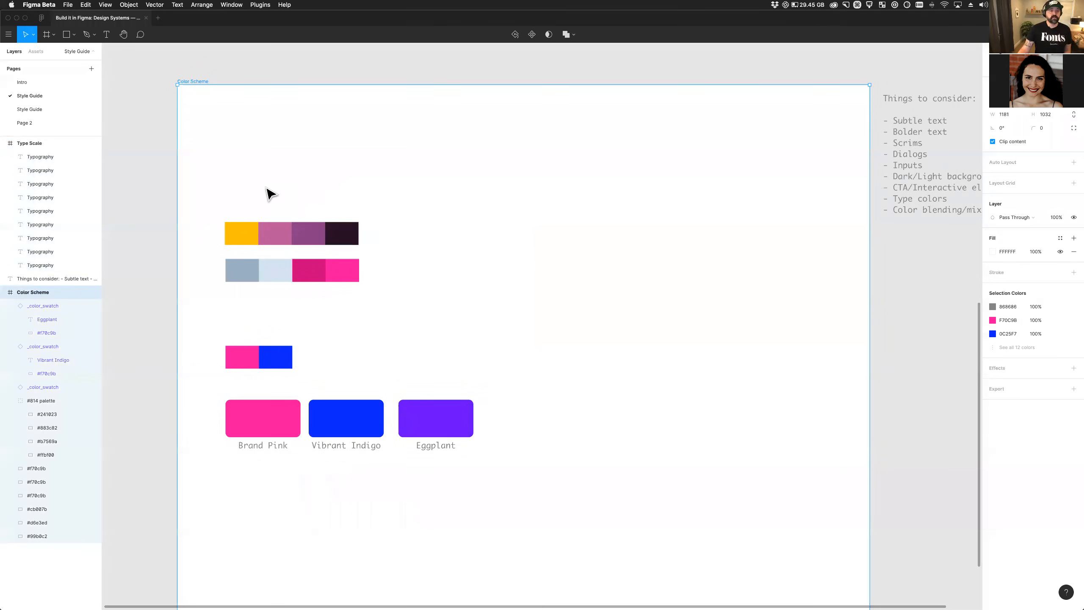
left_click(37, 110)
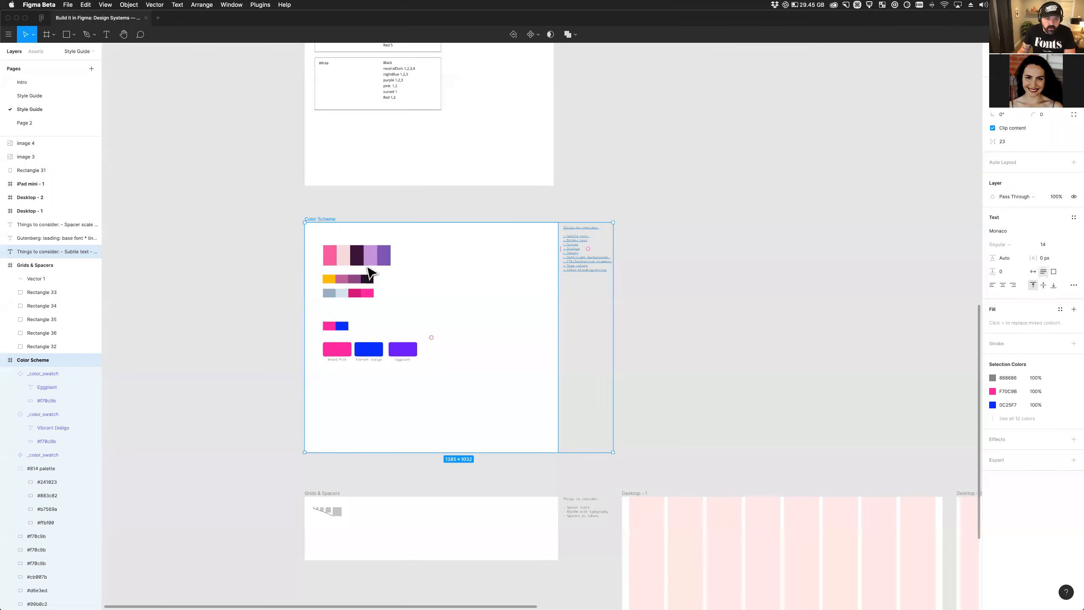
left_click(359, 255)
key("super+c")
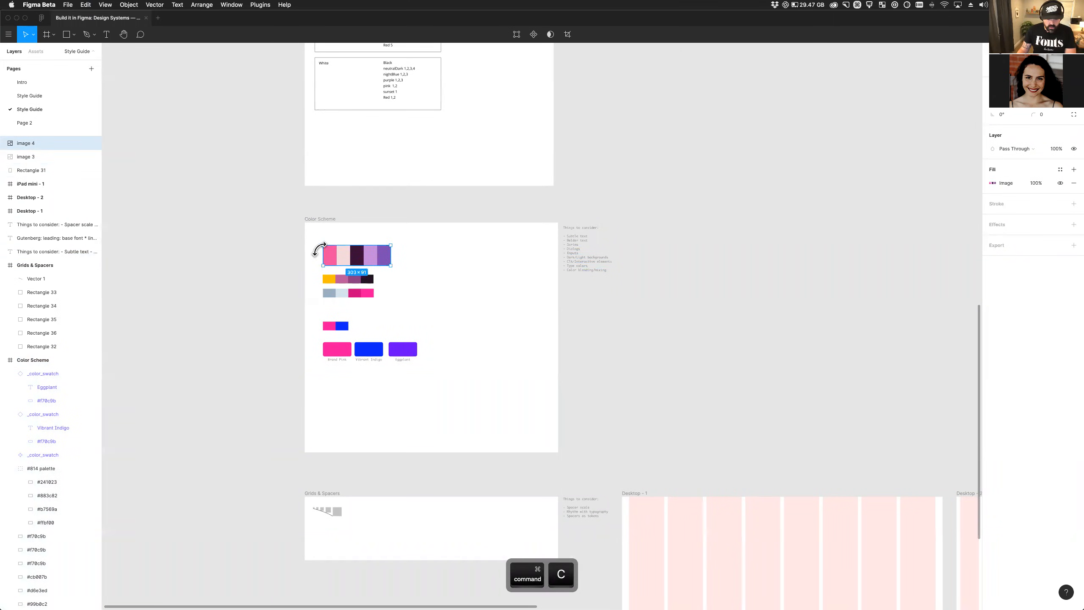
key("super+x")
left_click(37, 98)
key("super+v")
left_click_drag(497, 338, 299, 147)
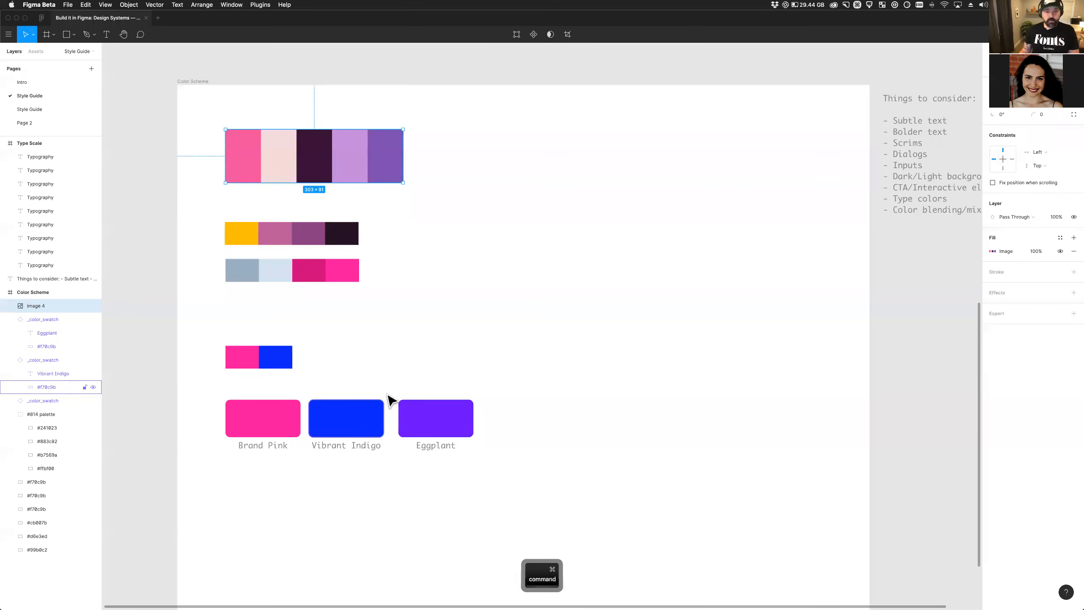
Inspect the properties of the Brand Pink and Vibrant Indigo swatches.
left_click(278, 436, "super")
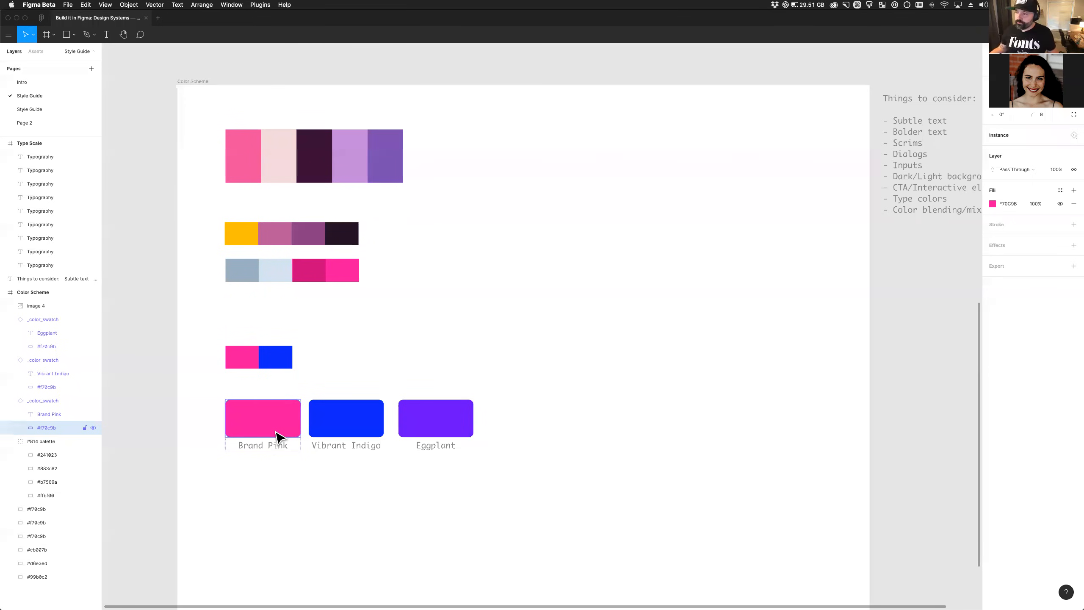
left_click(466, 258)
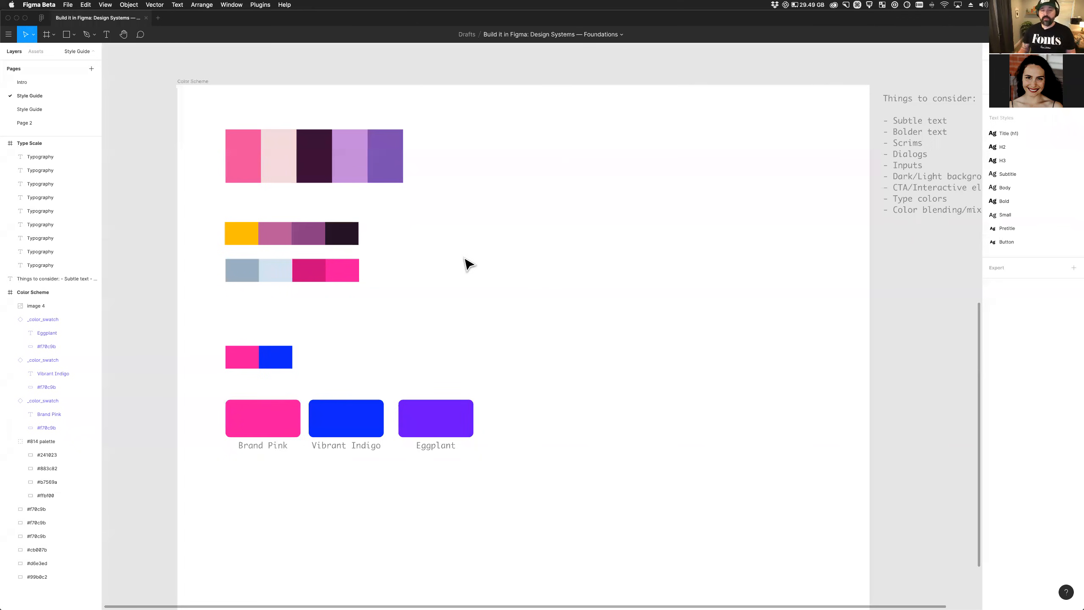
left_click(256, 420)
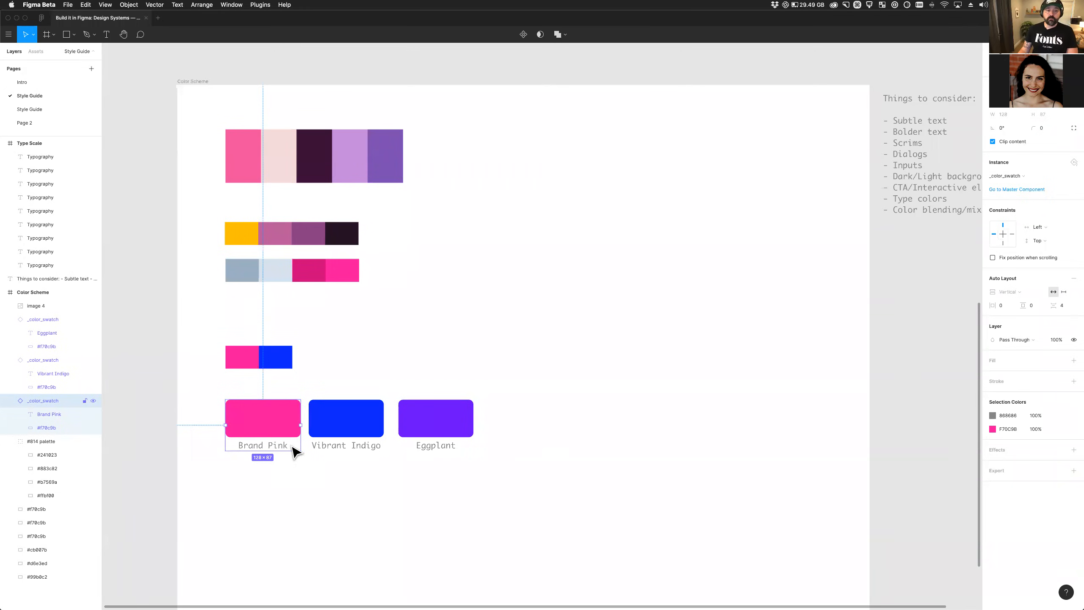
left_click(376, 440)
scroll(469, 504, "up", 1)
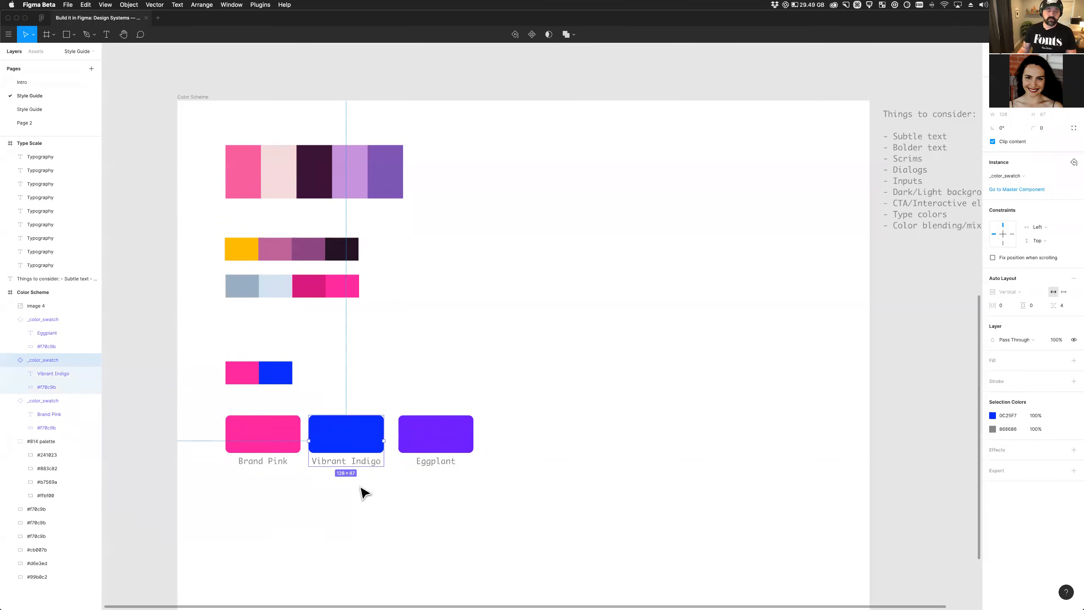
scroll(341, 452, "up", 1)
left_click(366, 343)
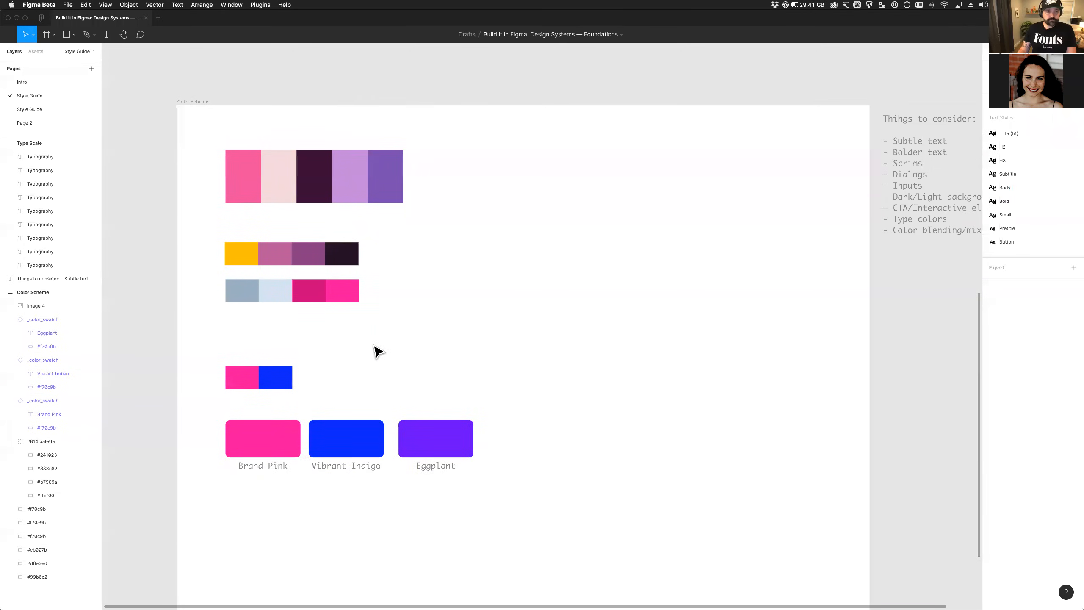
Shift the five-color palette image slightly, and remove the four-color palette and the two pink swatches beside the gray-blue pair.
left_click(343, 184)
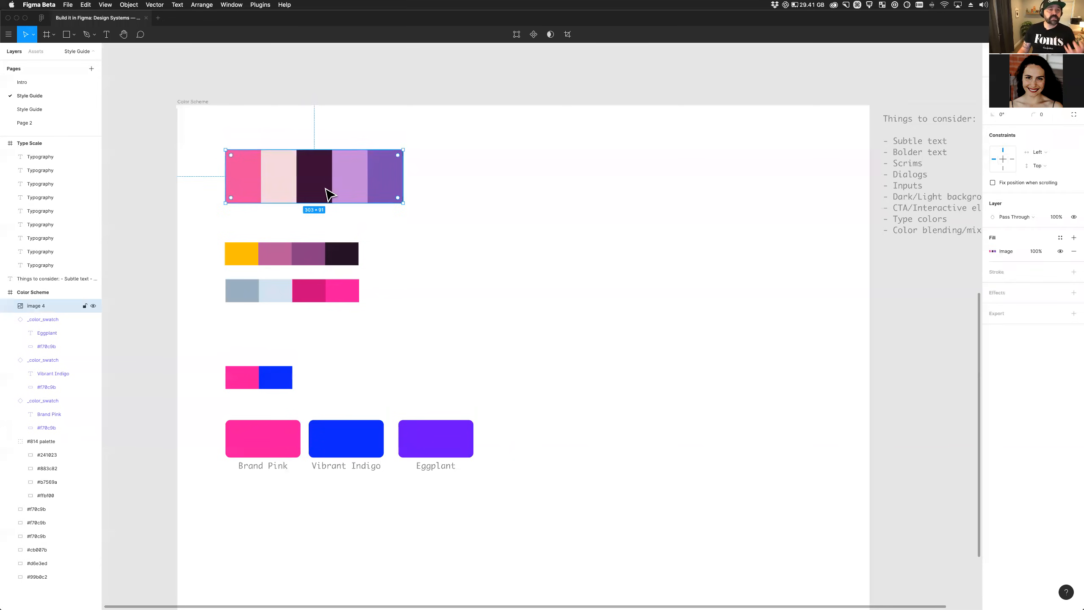
mouse_move(308, 196)
left_mouse_down()
mouse_move(278, 184)
mouse_move(314, 198)
left_mouse_up()
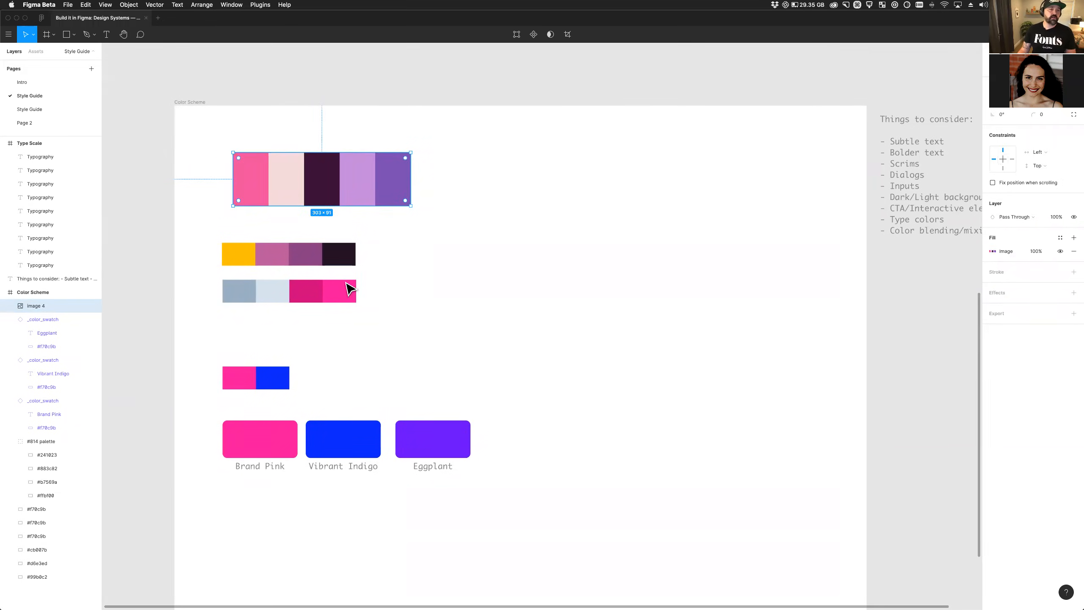
left_click(224, 254)
key("super+x")
left_click(307, 296, "super")
key("super+x")
left_click(345, 297)
key("super+x")
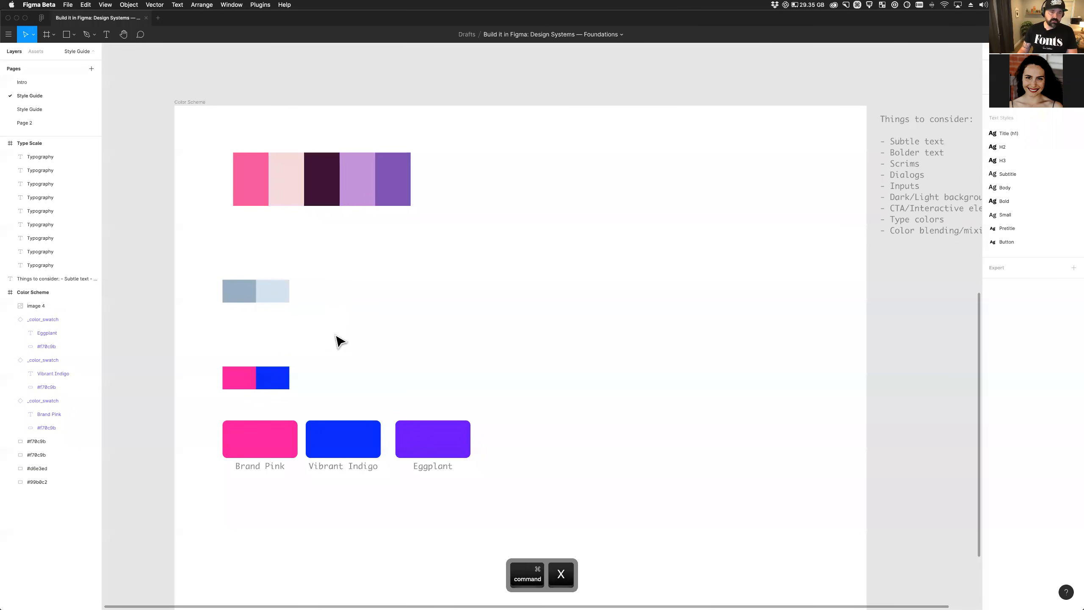
Move the two gray-blue swatches directly below the palette image, aligned with its left edge.
left_click(247, 299)
left_click(285, 300, "shift")
left_click_drag(285, 300, 290, 238)
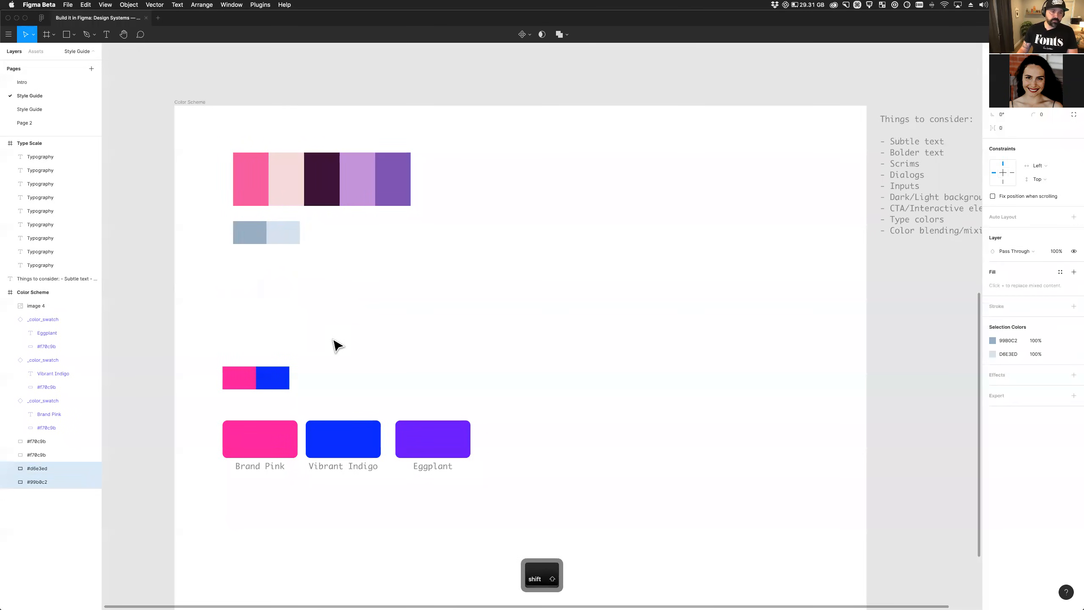
left_click(334, 343)
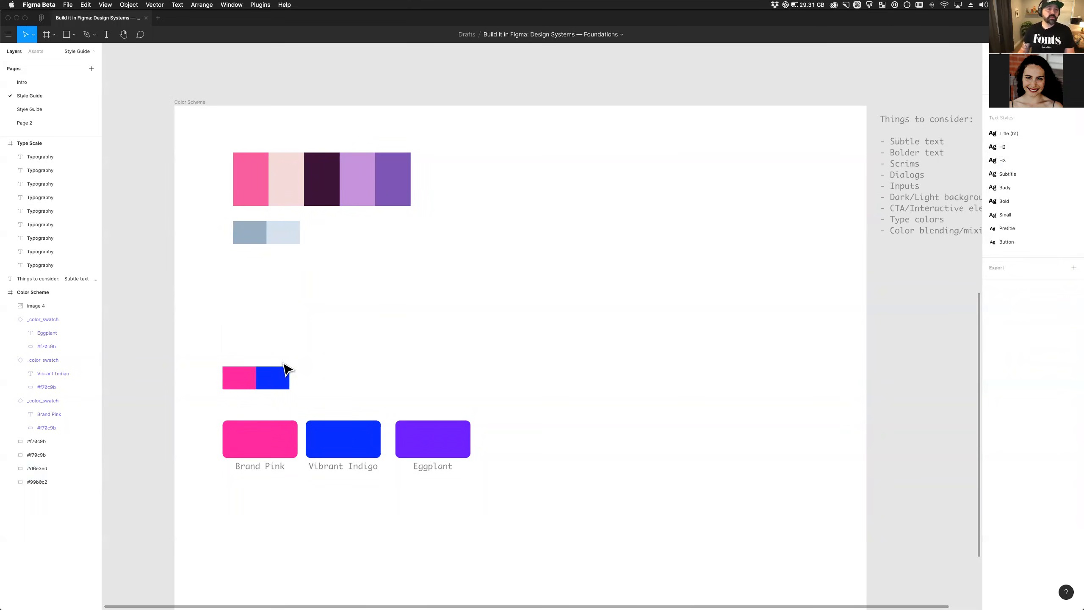
Duplicate the small pink swatch above the pink and blue pair, and fill the copy with the palette image's first pink.
left_click_drag(241, 381, 250, 303)
key("i")
left_click(250, 191)
left_click(201, 318)
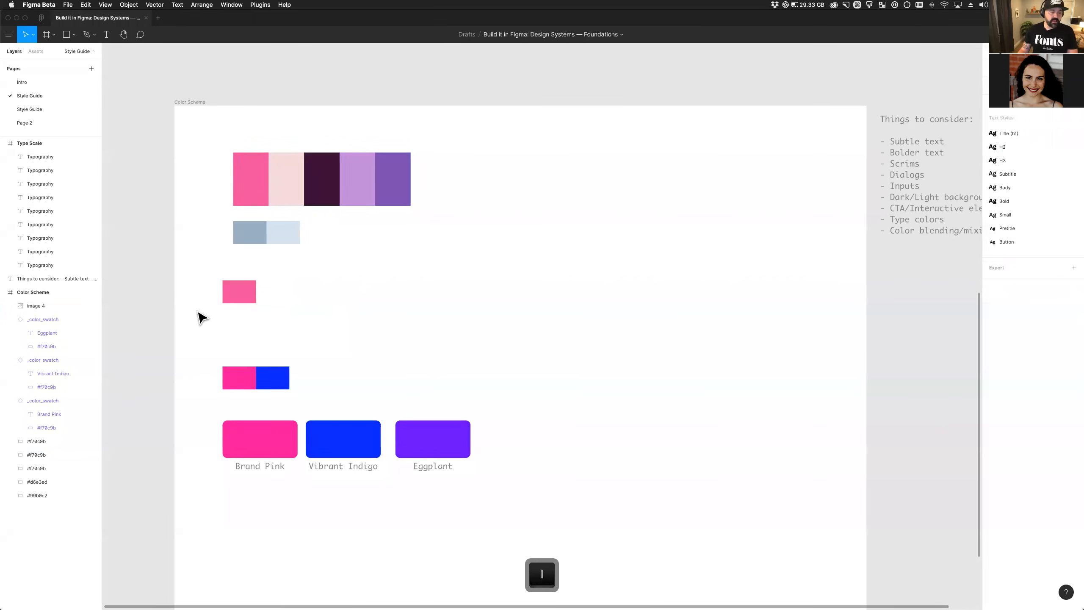
Select and copy the new pink swatch, search the commands for "color", and run the Color Palettes plugin.
scroll(197, 312, "up", 5)
left_click(264, 300)
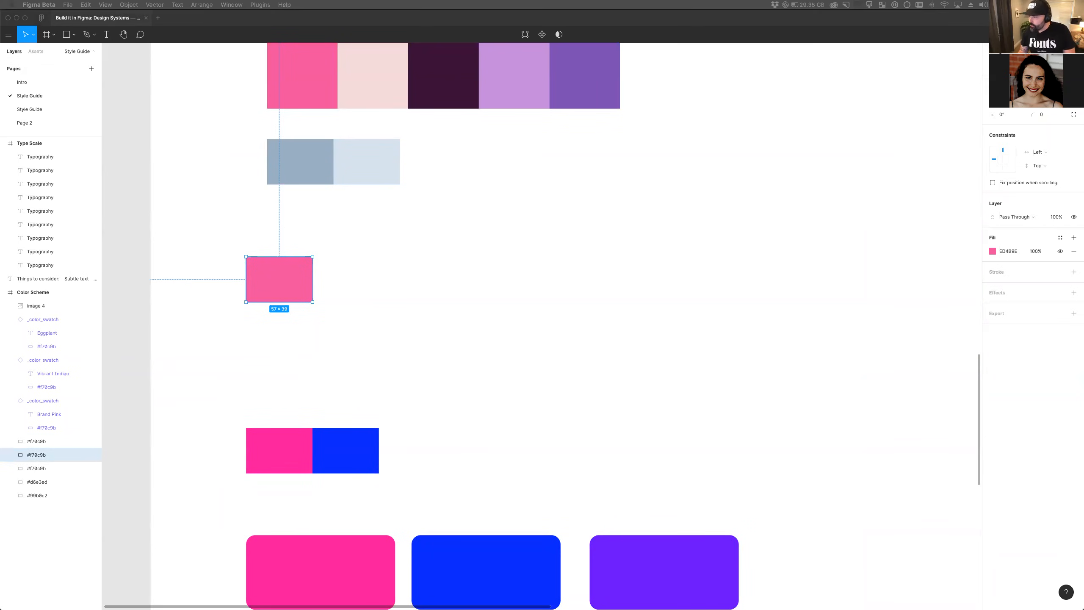
key("super+c")
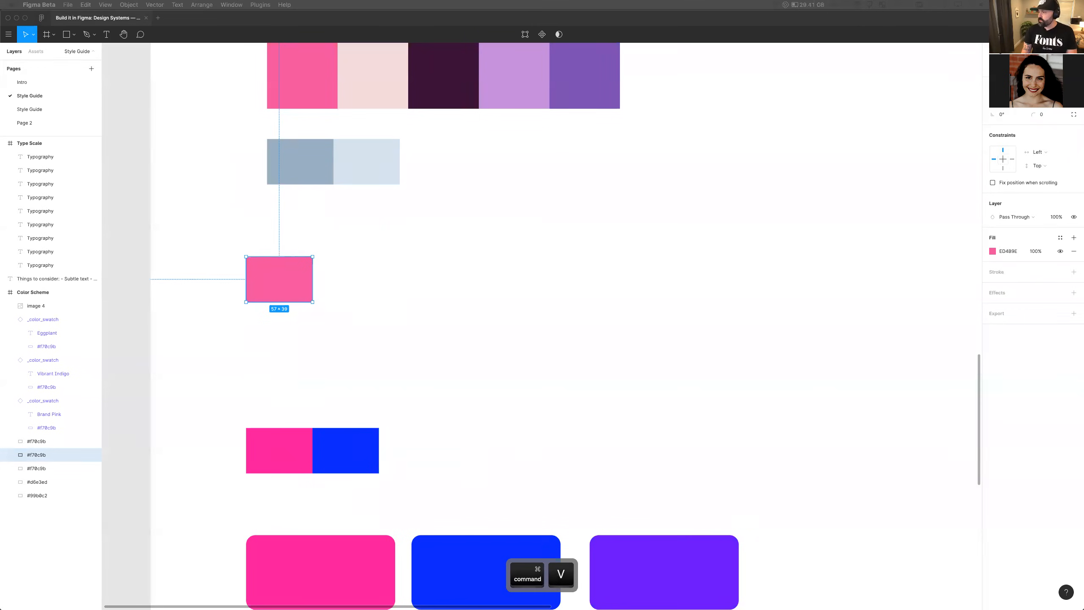
key("Return")
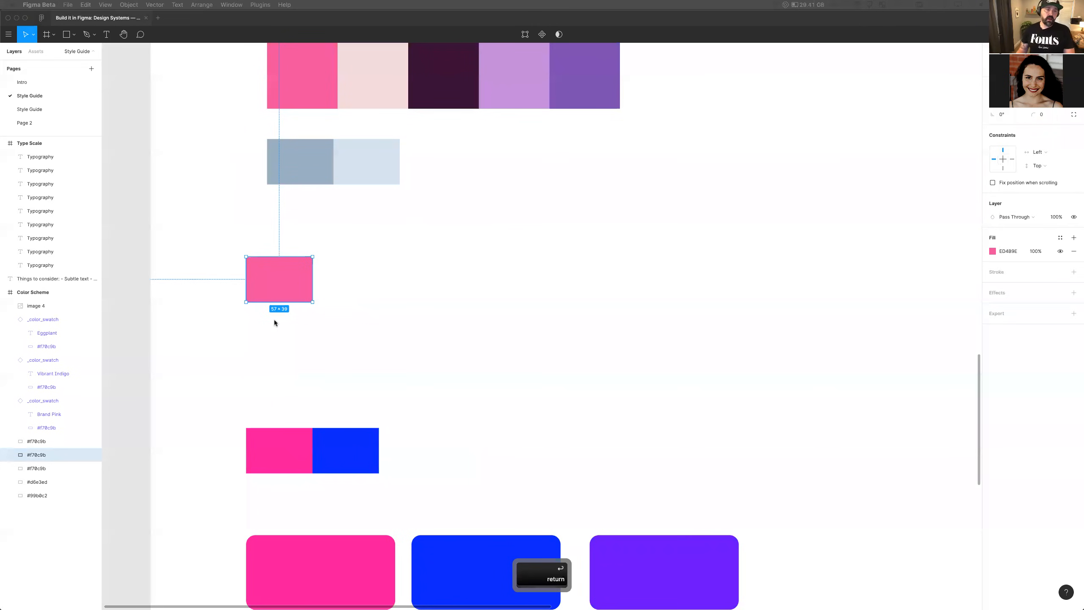
key("super+slash")
type("color")
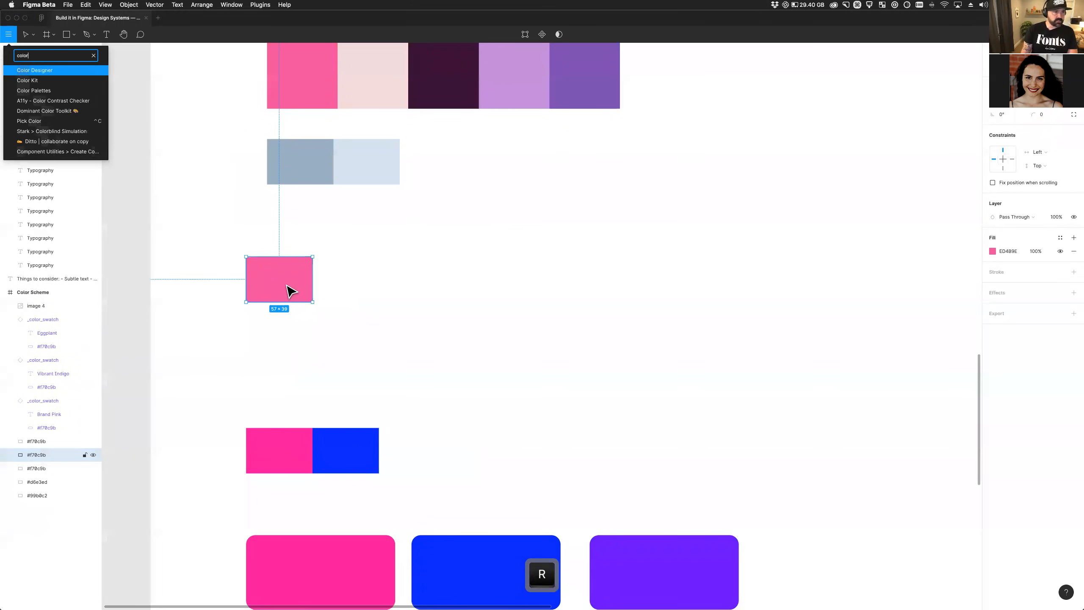
key("Down")
key("Down")
key("Return")
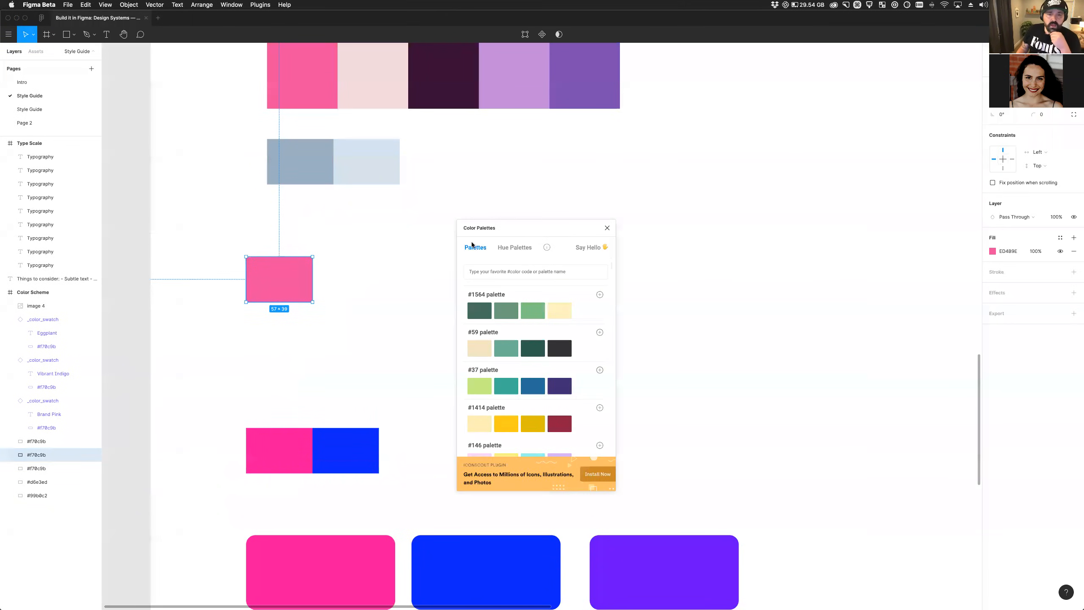
Browse the suggested four-color combinations in the Color Palettes plugin, and close the plugin.
scroll(553, 405, "down", 5)
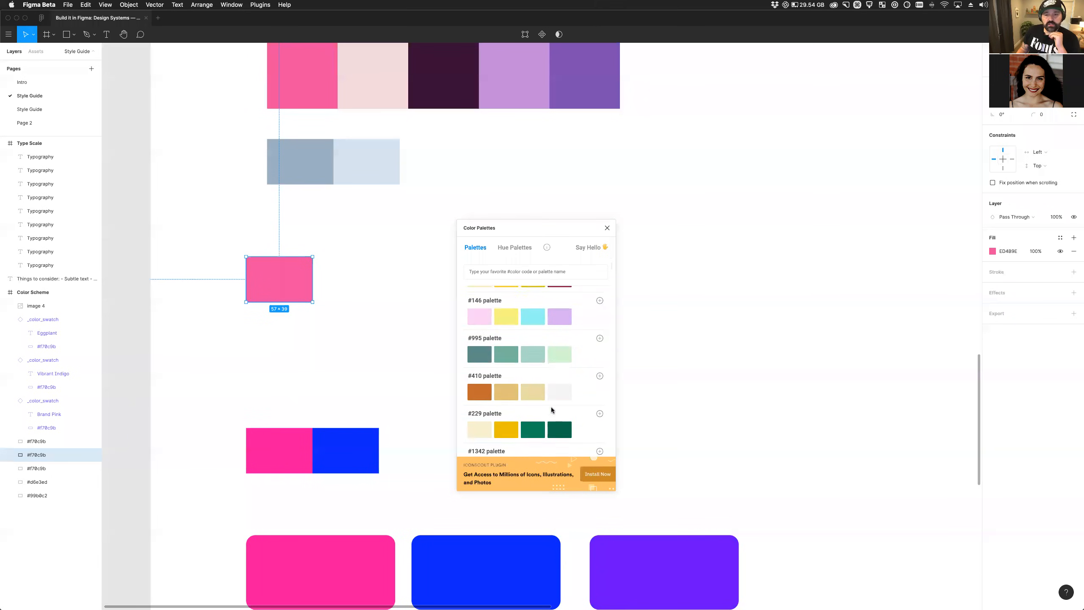
scroll(542, 367, "down", 4)
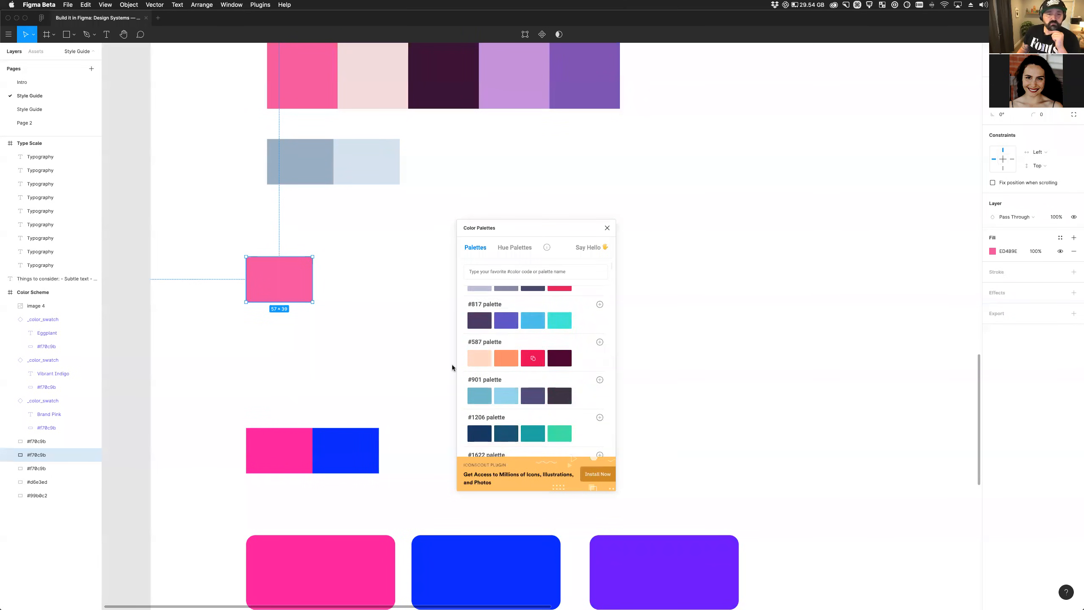
scroll(517, 380, "down", 6)
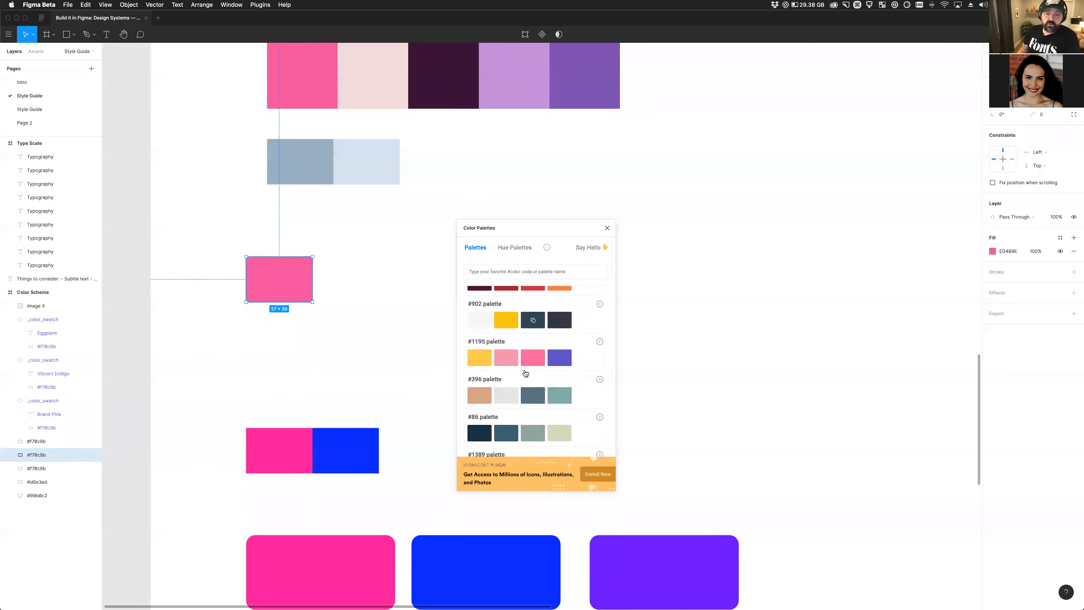
scroll(512, 383, "down", 2)
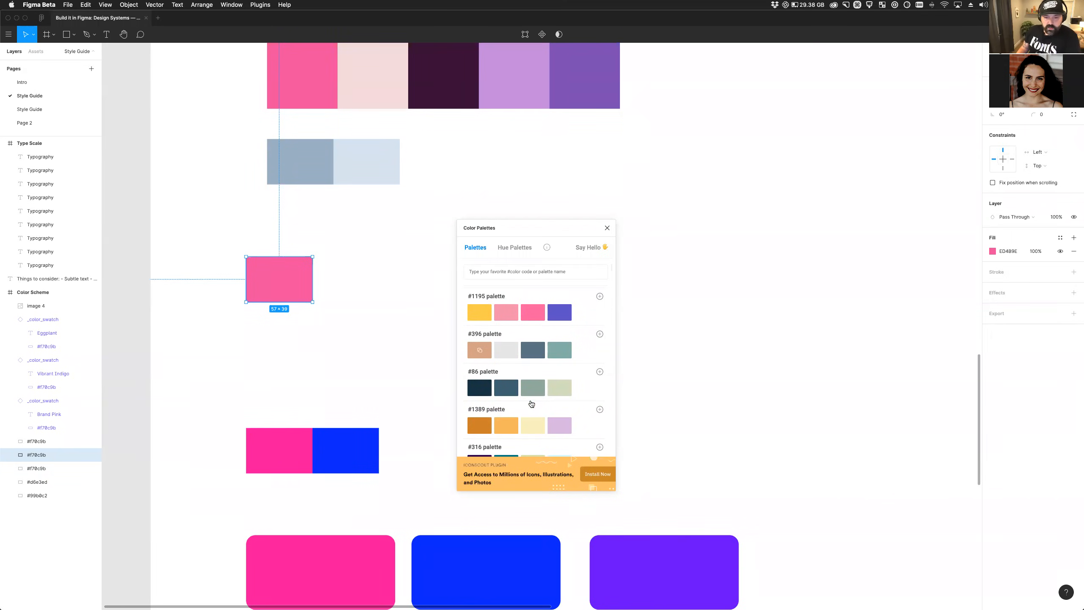
scroll(539, 435, "down", 2)
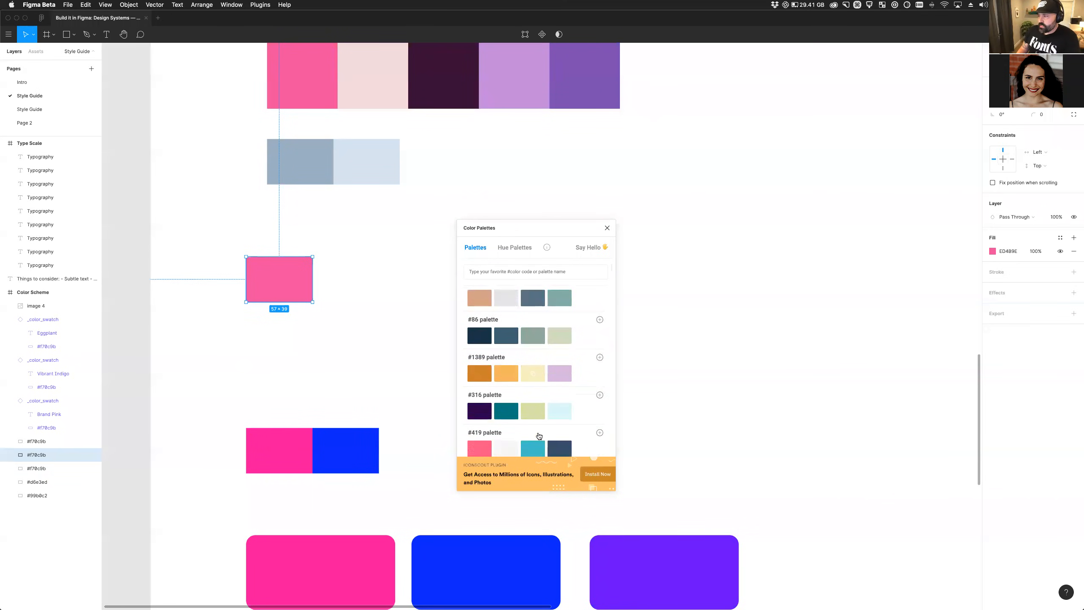
scroll(534, 401, "up", 5)
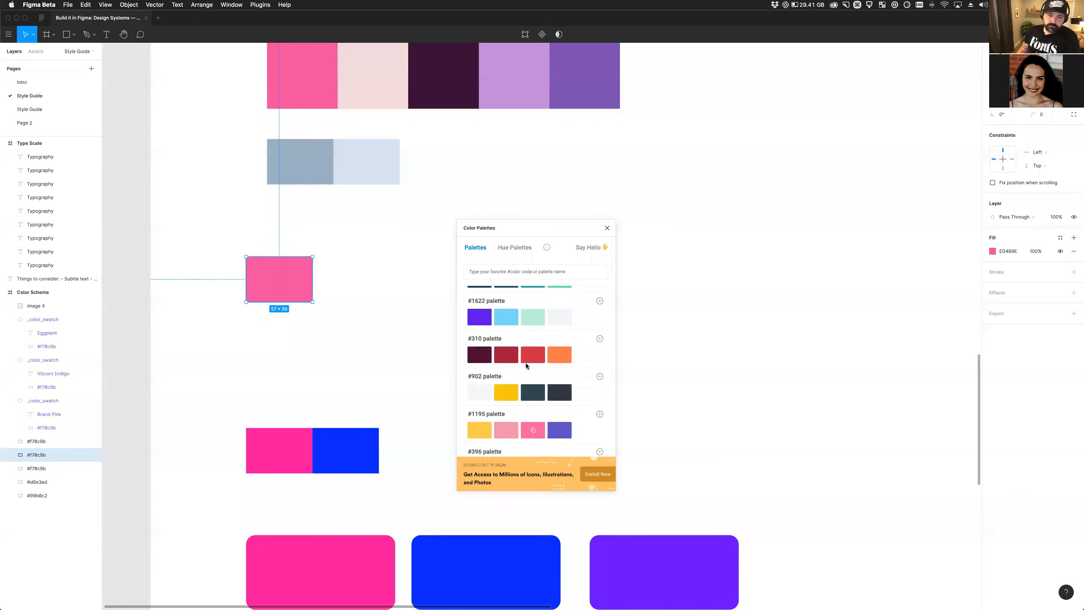
scroll(515, 357, "up", 3)
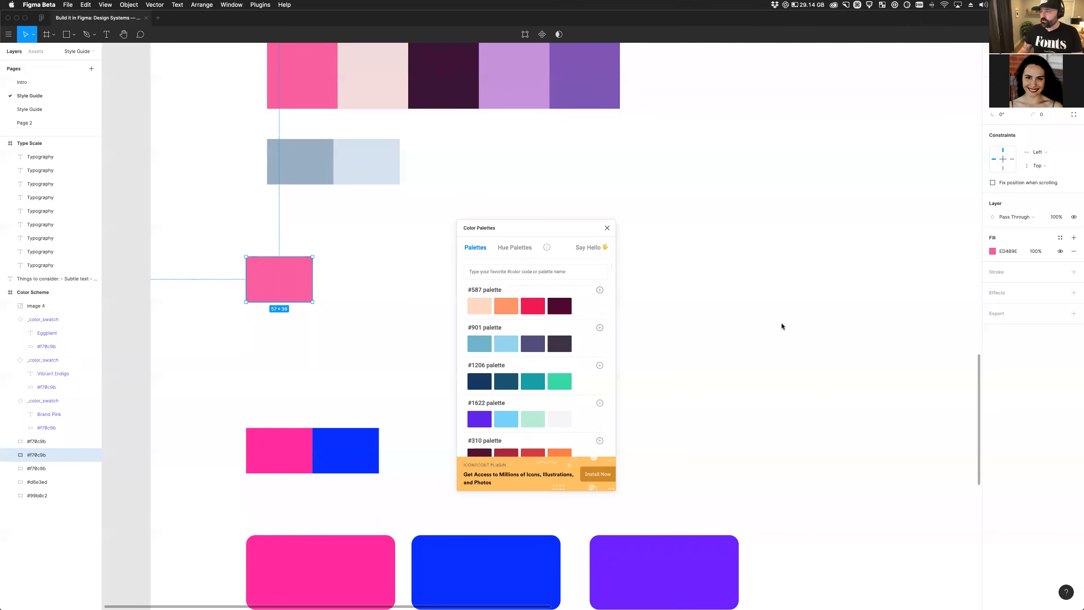
scroll(512, 435, "up", 3)
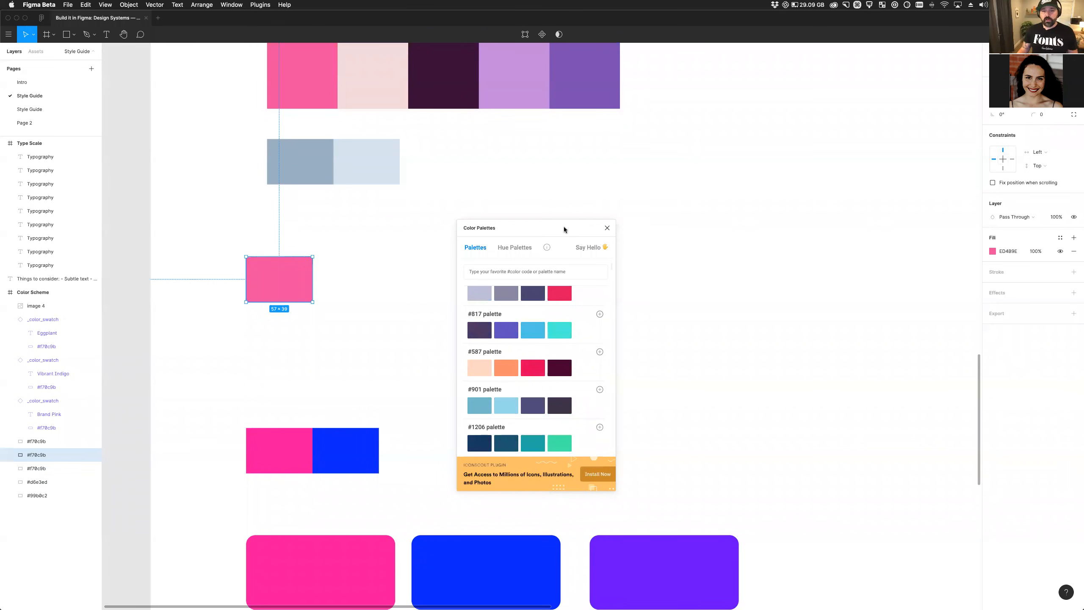
left_click_drag(564, 230, 592, 213)
scroll(577, 398, "down", 5)
scroll(578, 399, "down", 5)
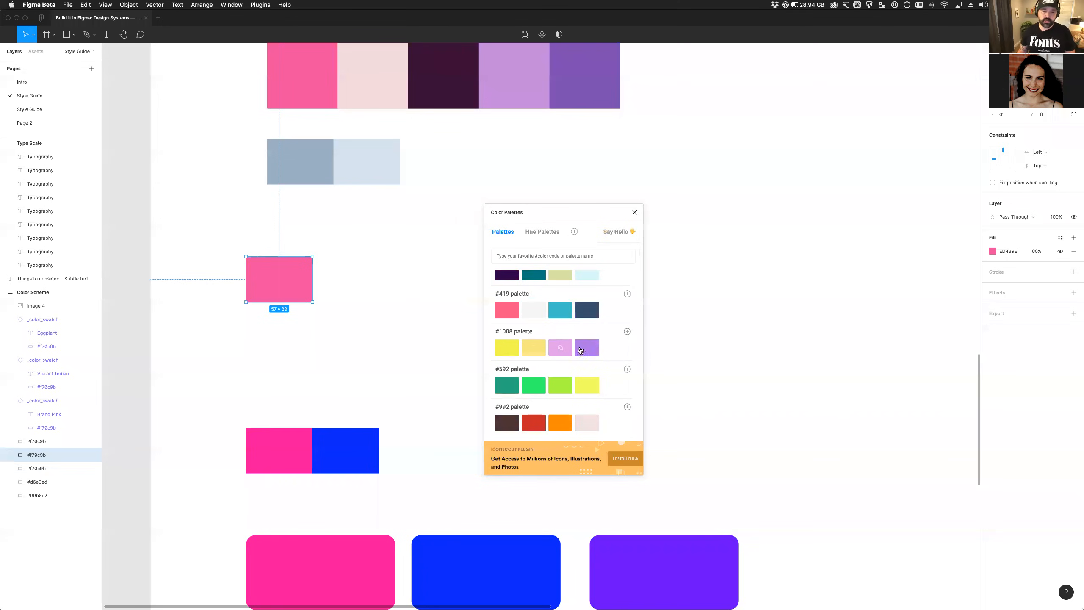
scroll(537, 427, "down", 4)
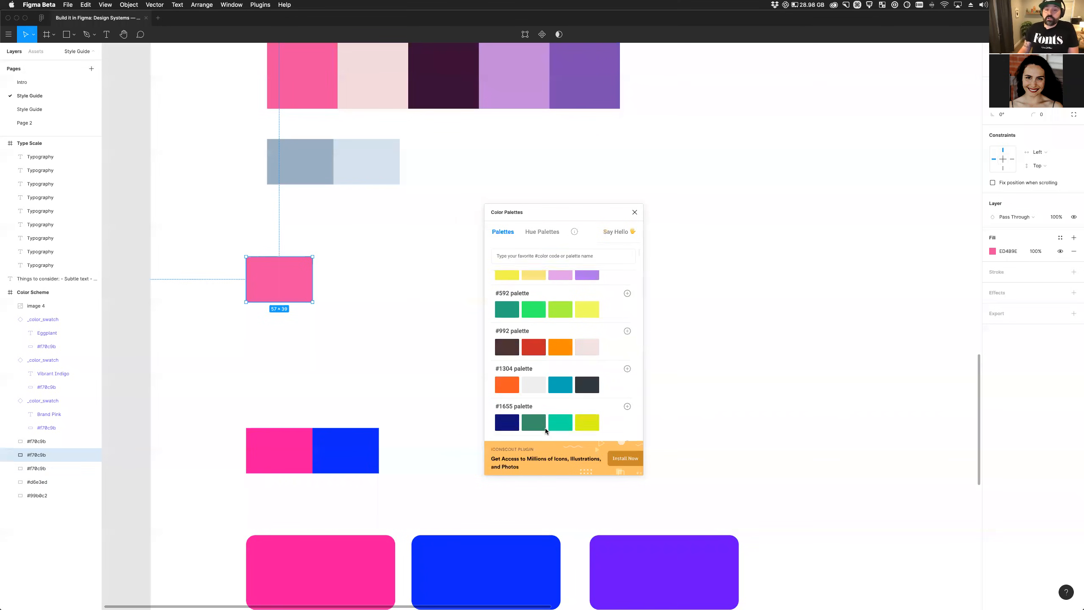
scroll(534, 427, "down", 3)
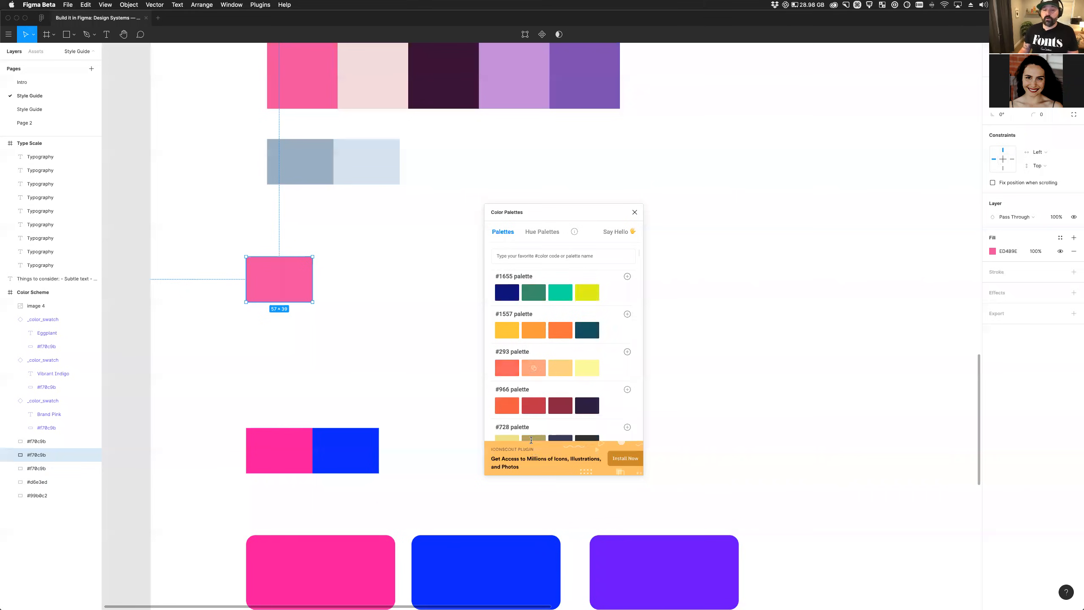
left_click(635, 212)
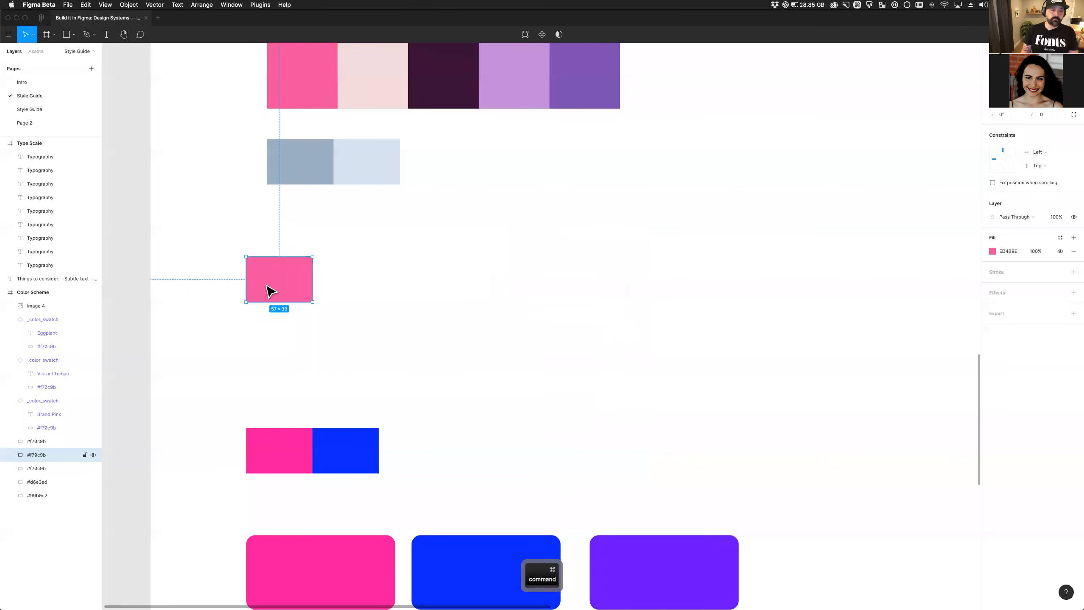
Search the commands for "color" and run the Color Designer plugin on the selected pink swatch.
key("super+slash")
key("Escape")
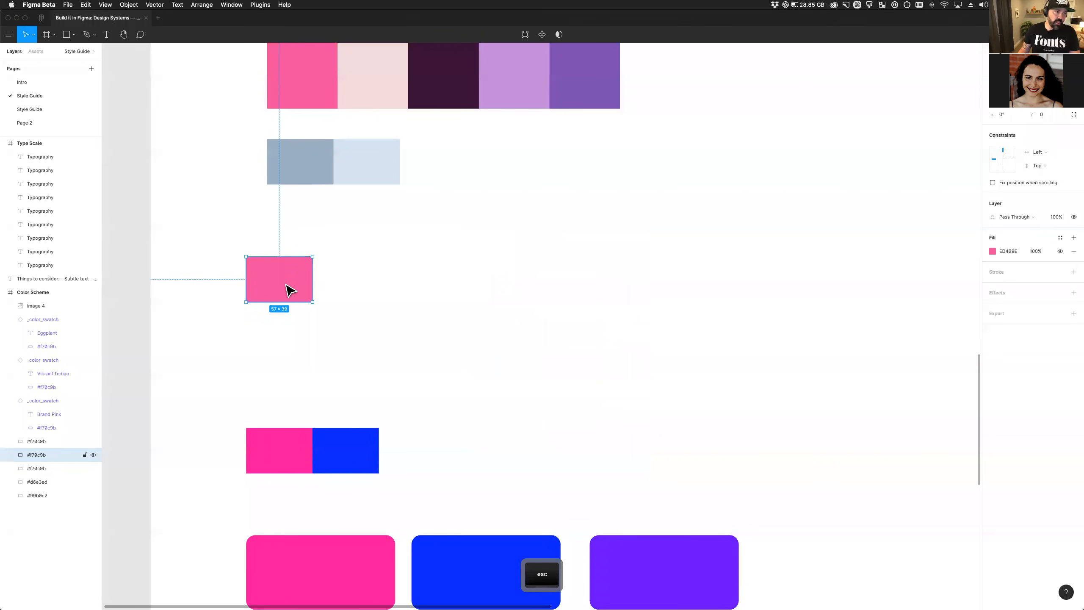
key("super+slash")
type("color")
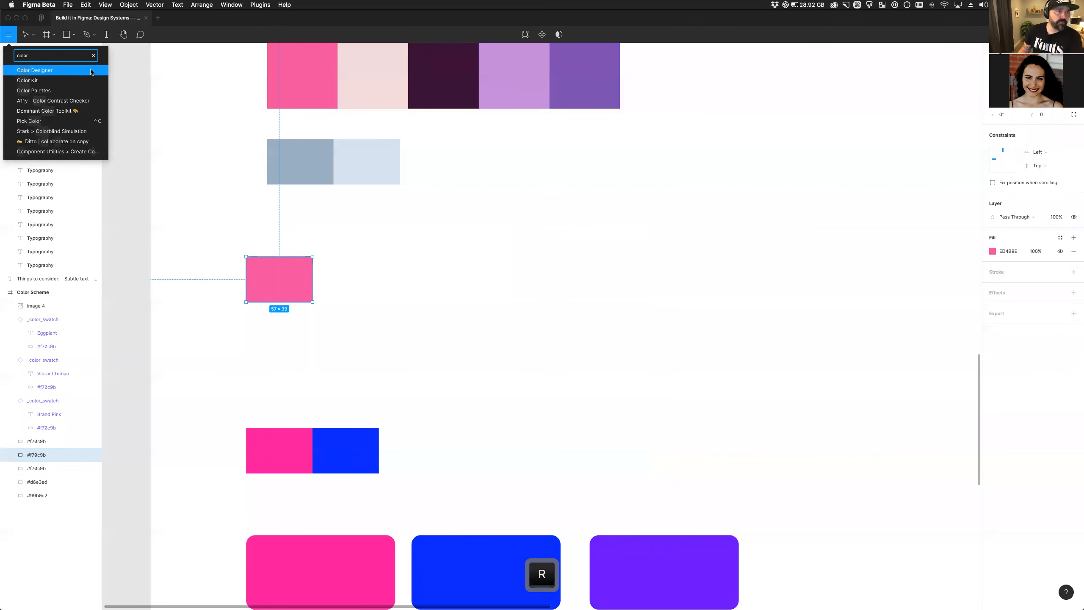
key("Return")
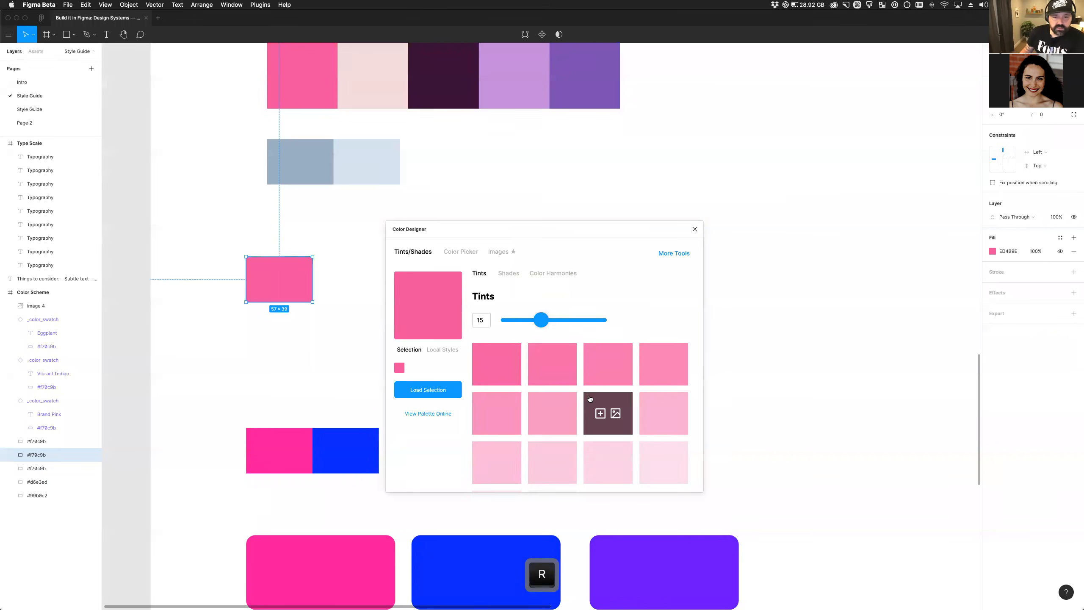
left_click_drag(548, 210, 550, 196)
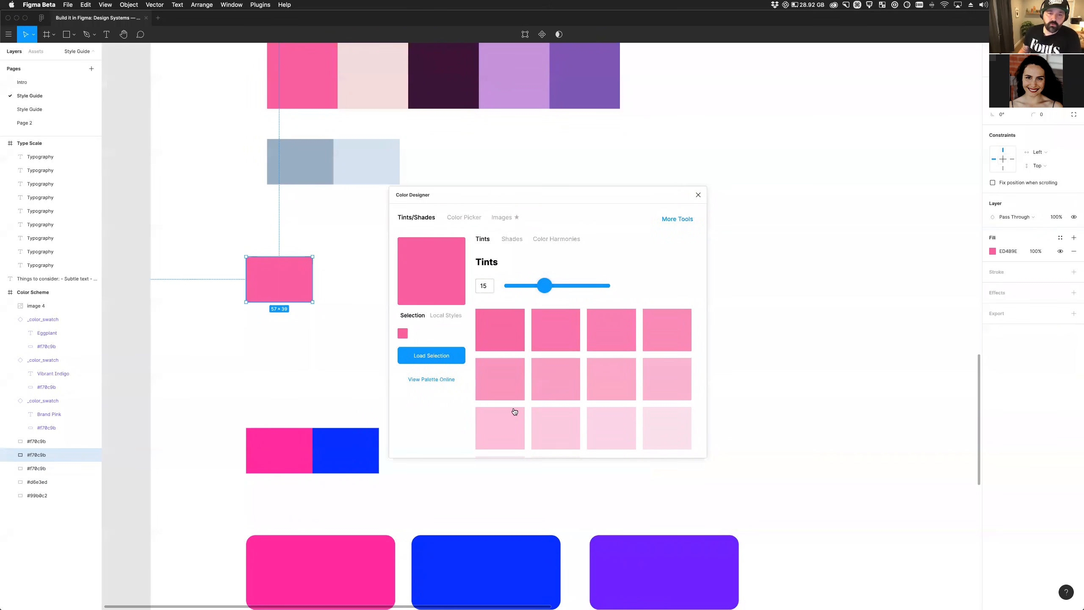
Examine the tints and shades that Color Designer generates from the pink swatch.
scroll(495, 386, "down", 2)
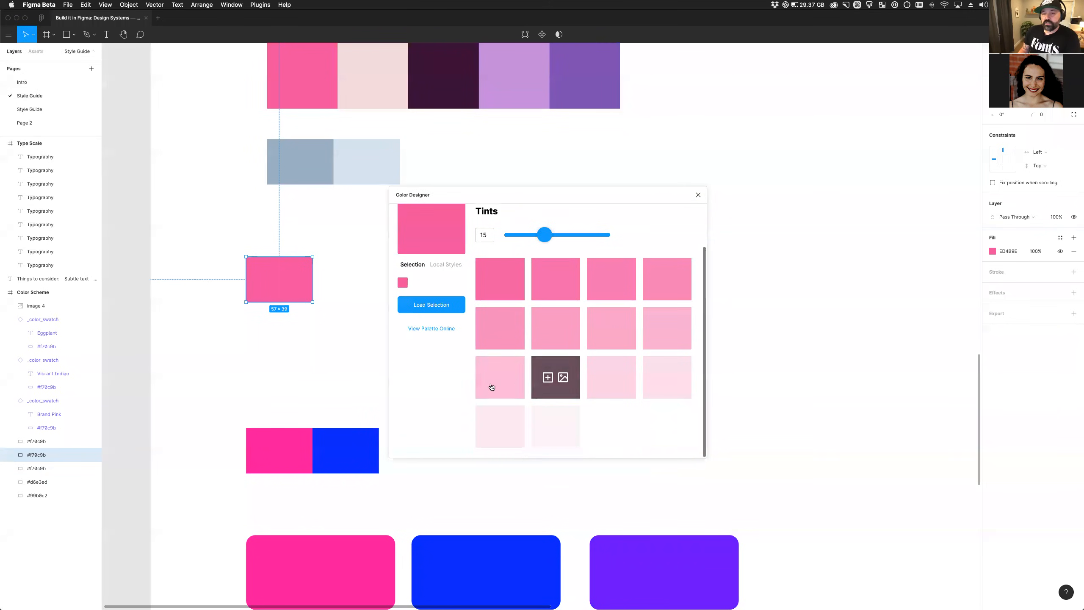
scroll(501, 412, "up", 2)
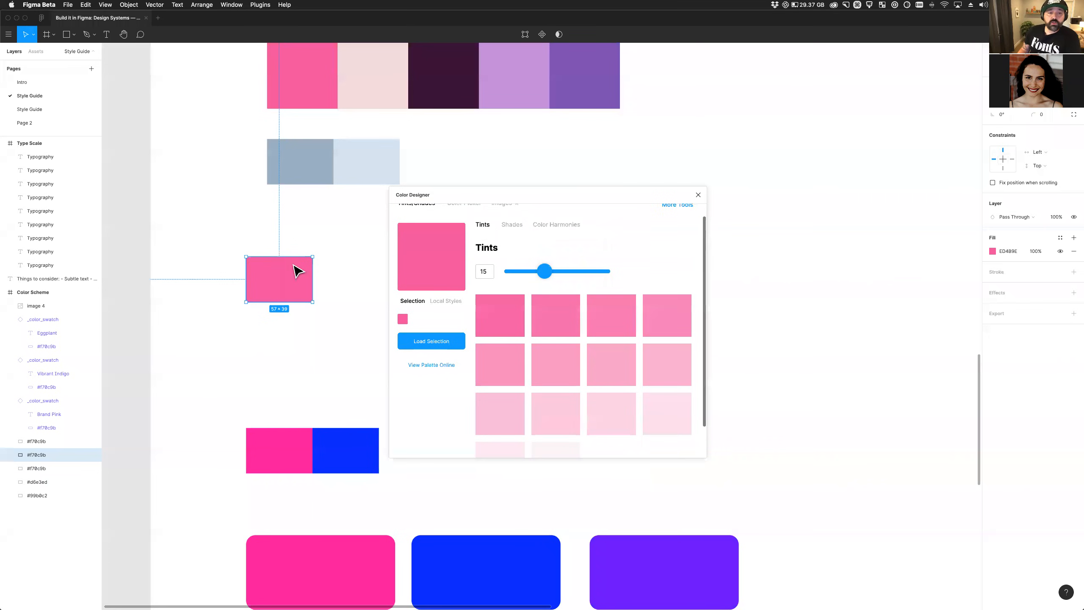
mouse_move(537, 381)
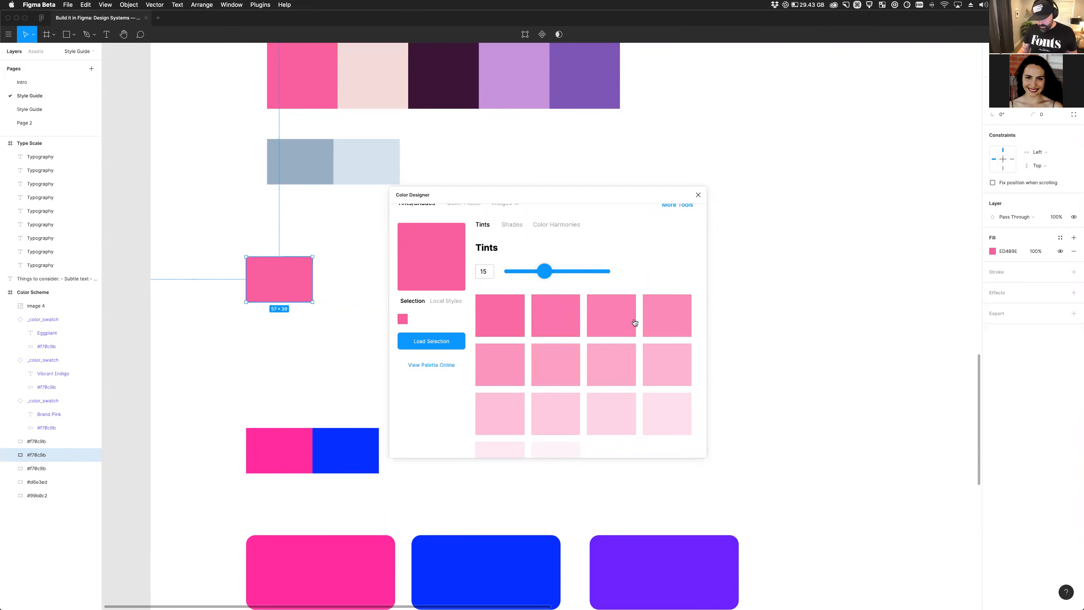
scroll(554, 331, "up", 1)
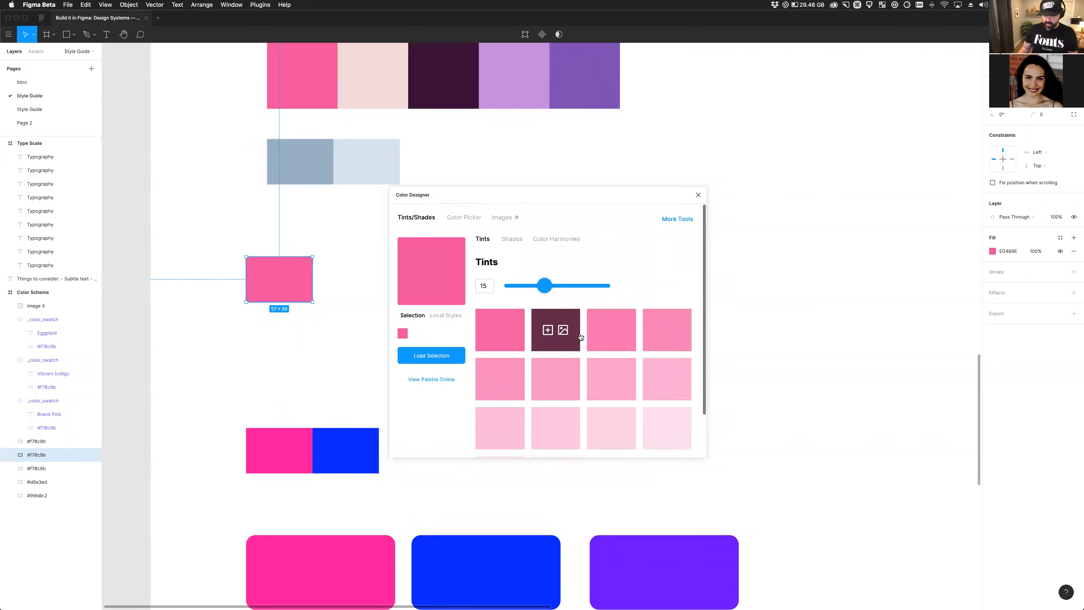
mouse_move(545, 286)
left_mouse_down()
mouse_move(585, 291)
mouse_move(525, 291)
mouse_move(576, 290)
mouse_move(538, 291)
left_mouse_up()
left_click(517, 241)
Compare the pink's color harmonies, from Complementary and Analogous through Split Complementary, Triad, Square and Rectangle.
left_click(566, 242)
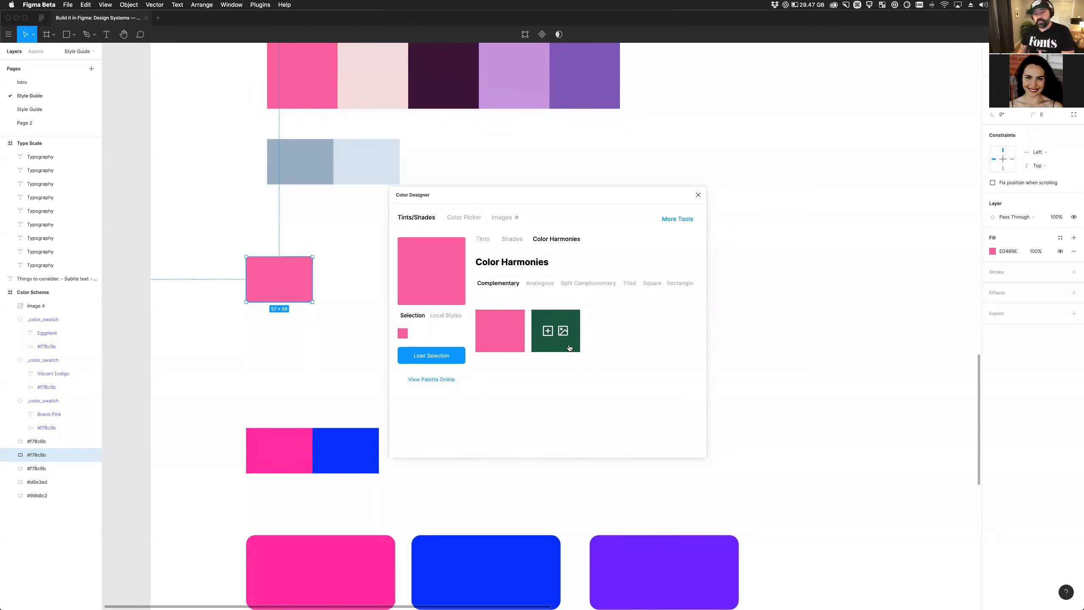
left_click(540, 284)
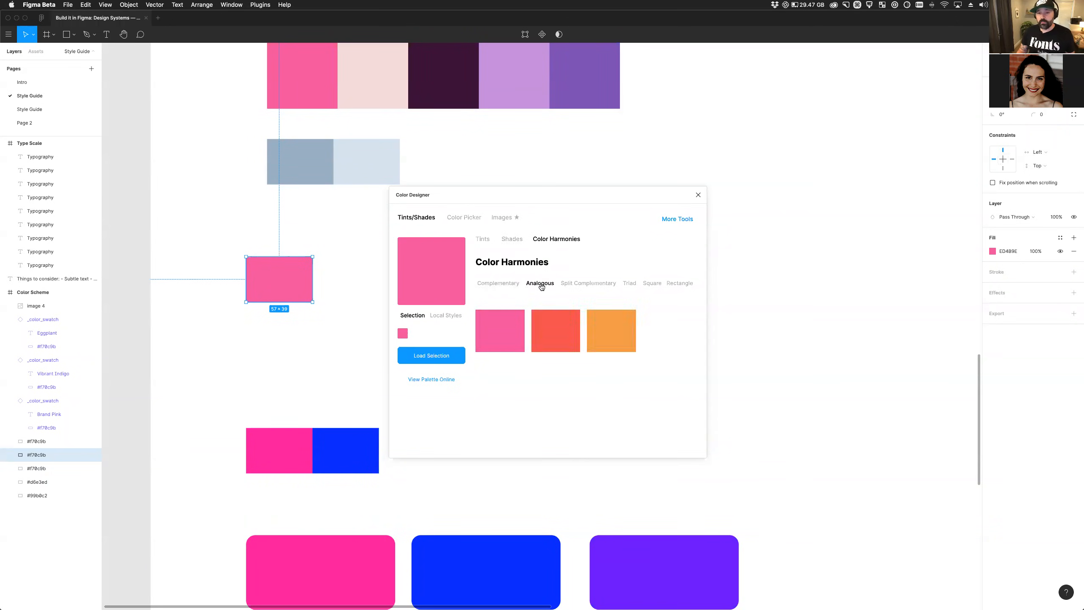
left_click(579, 287)
left_click(629, 287)
left_click(653, 286)
left_click(681, 286)
Copy the hex code #4b4ded of the blue in the pink's Square harmony.
left_click(649, 286)
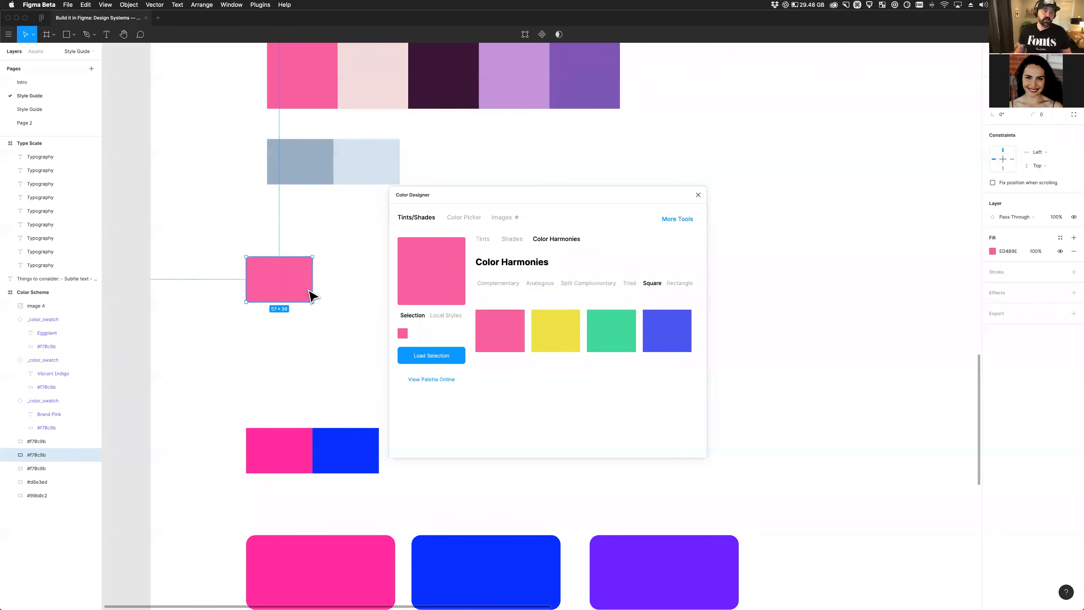
left_click(659, 332)
left_click(546, 347)
triple_click(546, 347)
key("ctrl+c")
left_click(550, 370)
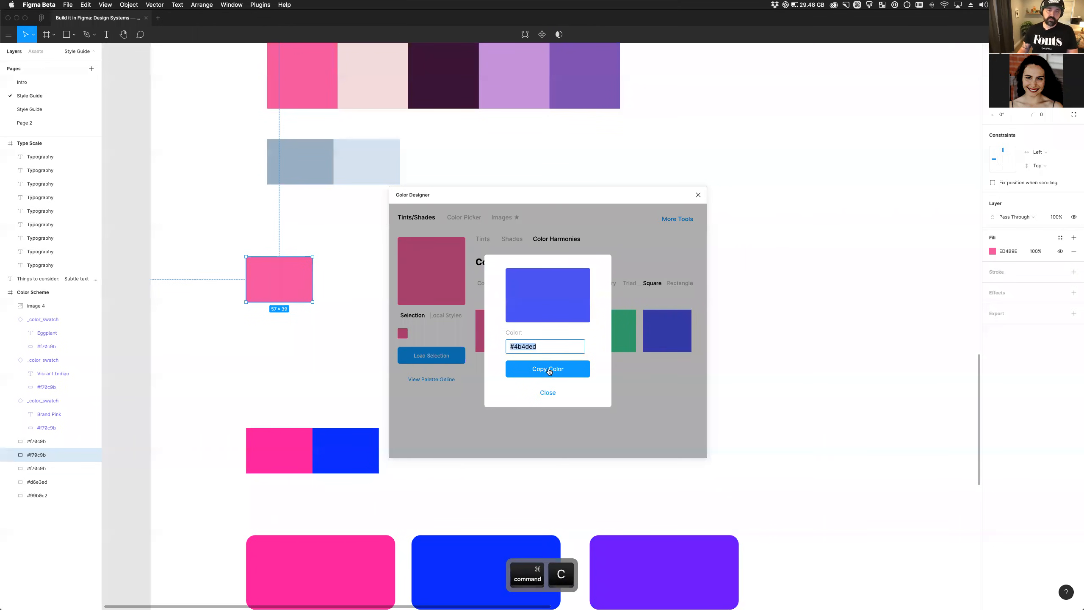
Duplicate the upper pink swatch beside itself and fill the copy with #4b4ded.
left_click_drag(295, 286, 377, 291)
left_click(1017, 254)
key("super+v")
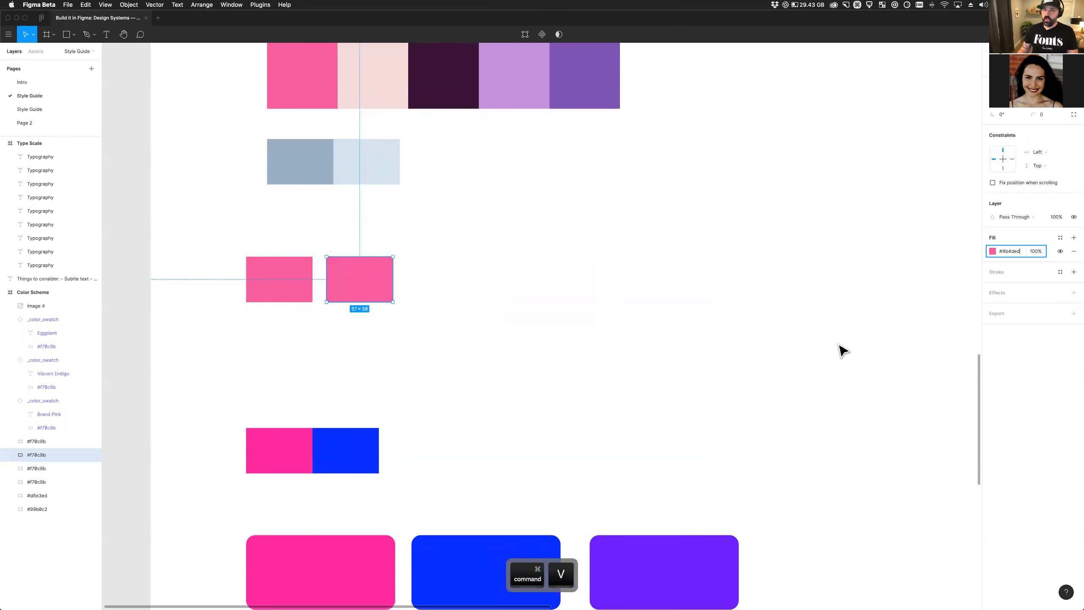
key("Return")
left_click(676, 353)
Cut the Brand Pink, Vibrant Indigo and Eggplant swatches from the Color Scheme frame.
scroll(435, 367, "down", 5)
scroll(435, 367, "right", 5)
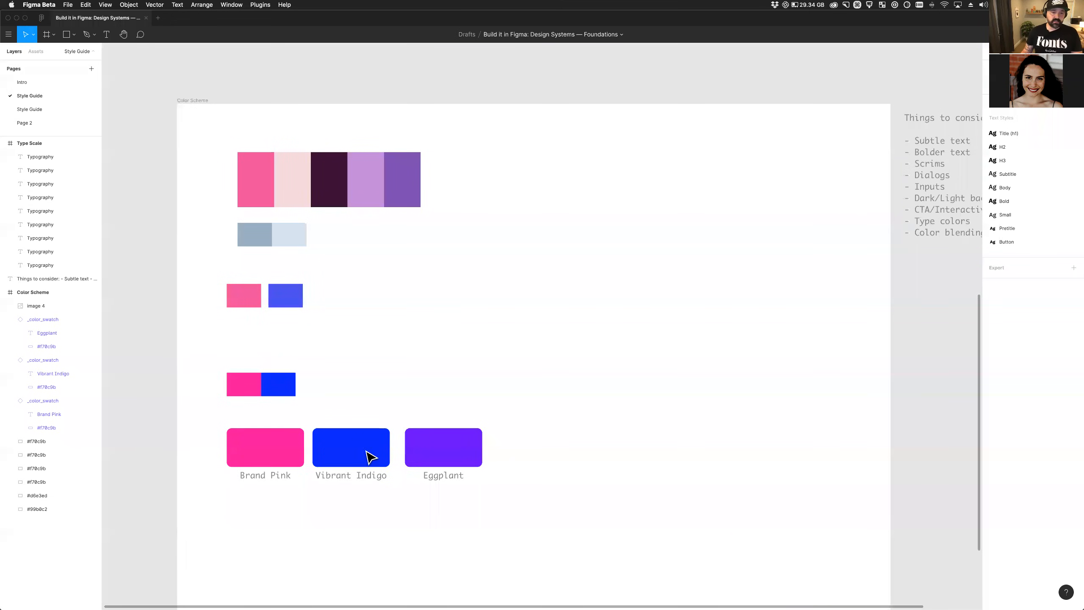
left_click(232, 469)
left_click(363, 465, "shift")
left_click(470, 459, "shift")
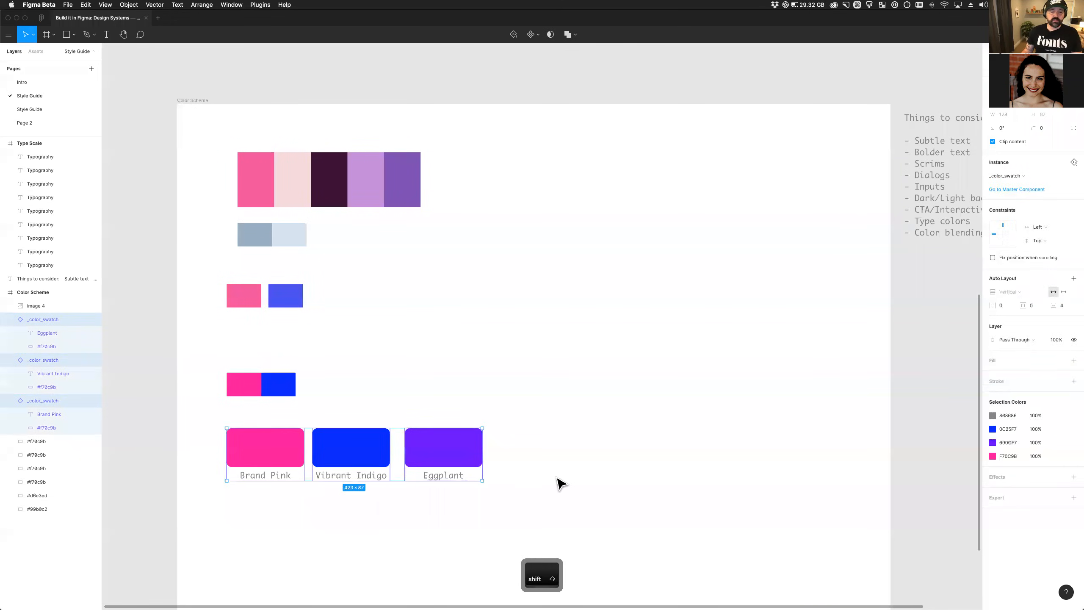
scroll(404, 393, "down", 4)
key("cmd+x")
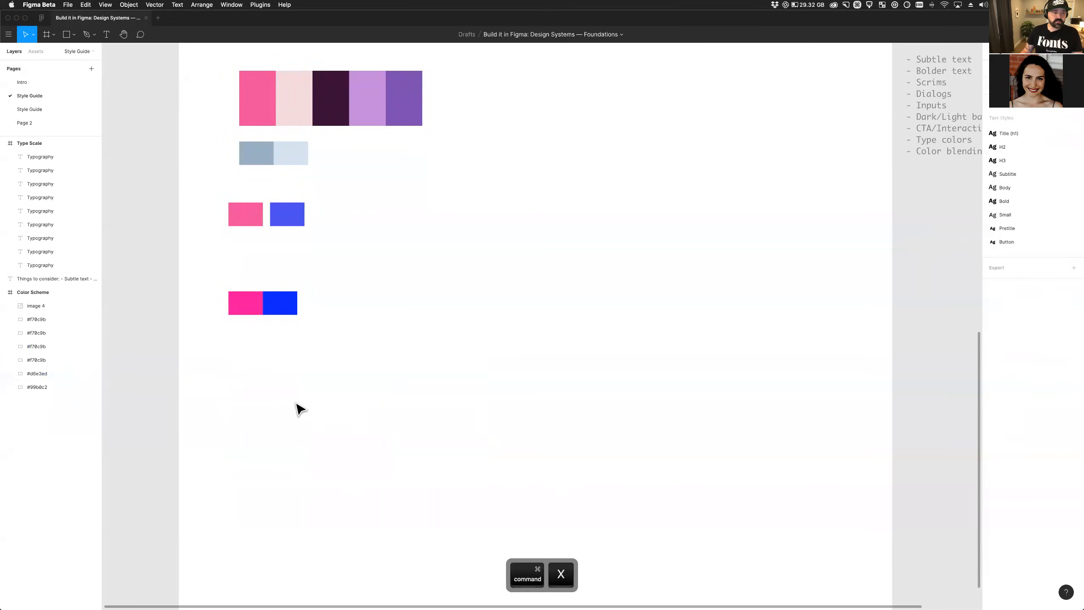
Align the upper pink swatch with the left edge of the gray-blue pair, and move its blue companion well away to the lower right.
scroll(213, 377, "up", 3)
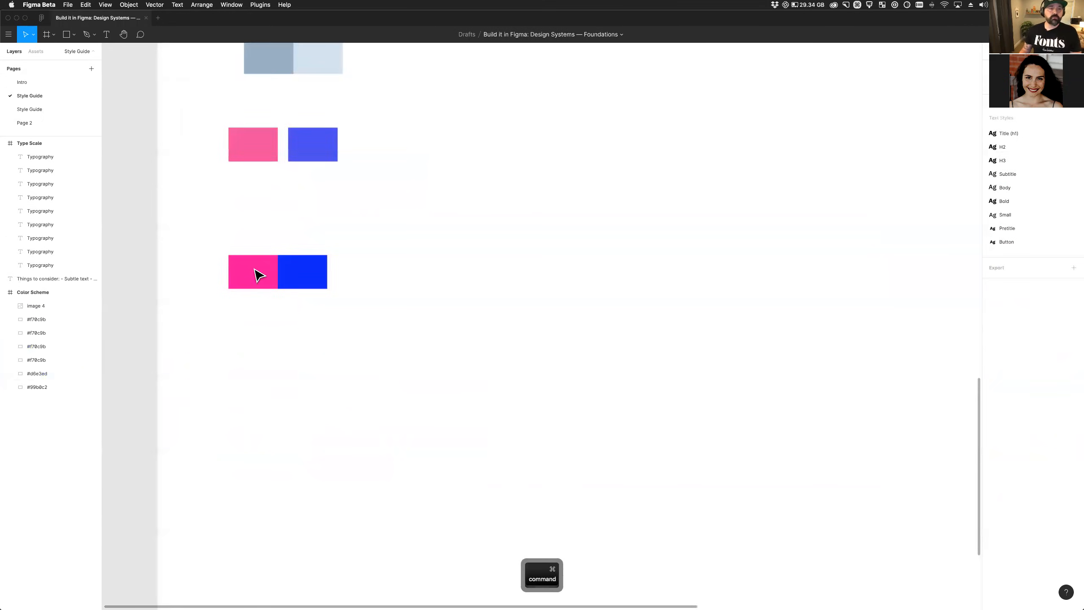
left_click(270, 143)
scroll(285, 208, "up", 2)
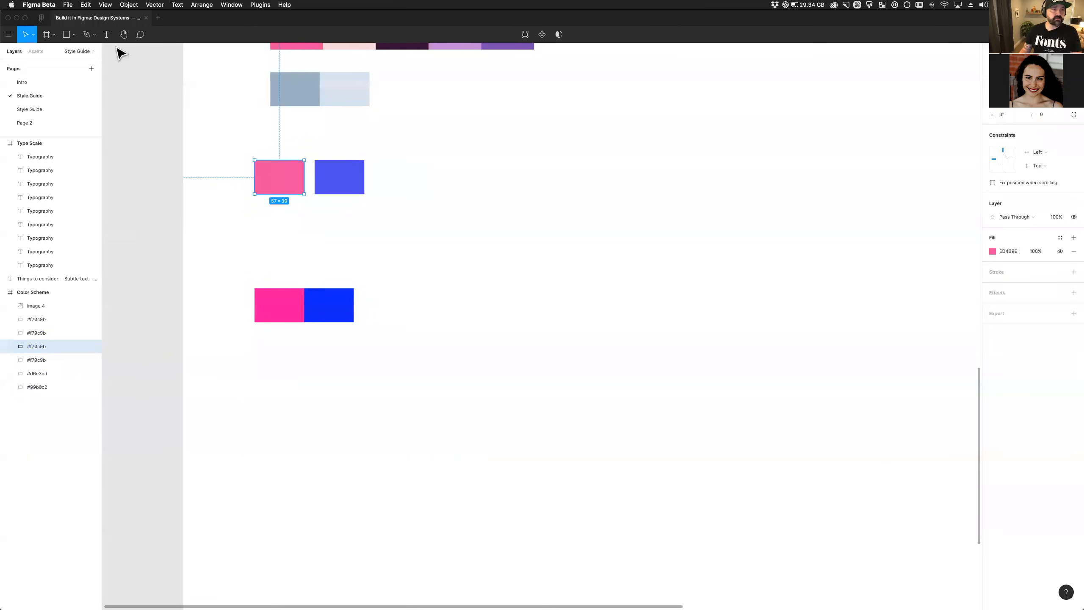
left_click_drag(337, 185, 432, 191)
left_click_drag(290, 188, 306, 194)
left_click_drag(421, 189, 459, 234)
left_click(311, 189)
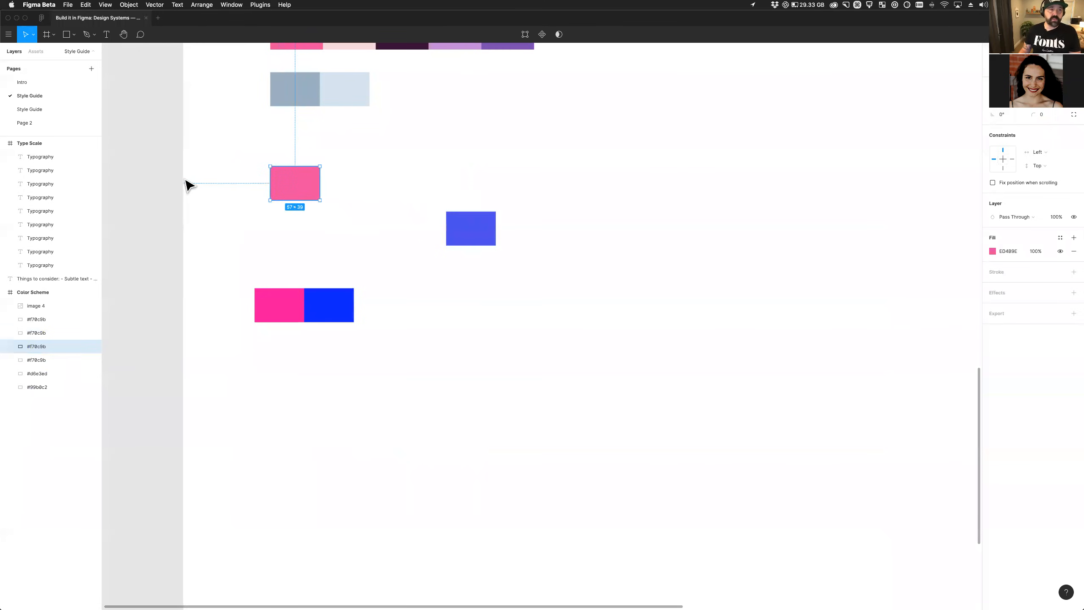
Add the text label "Primary color" to the right of the upper pink swatch.
left_click(106, 35)
left_click(333, 181)
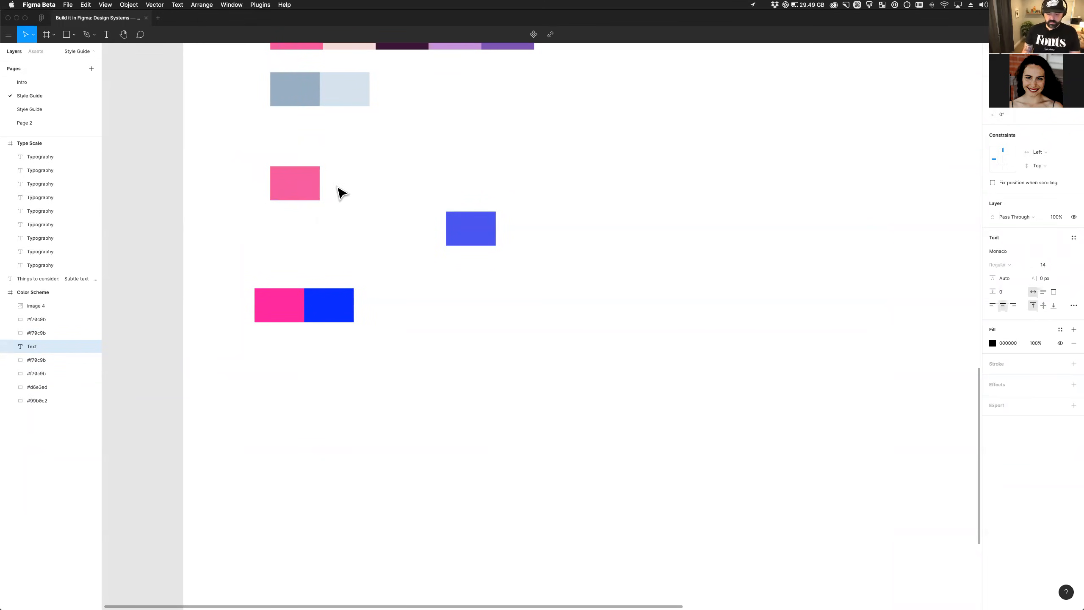
type("Primary color")
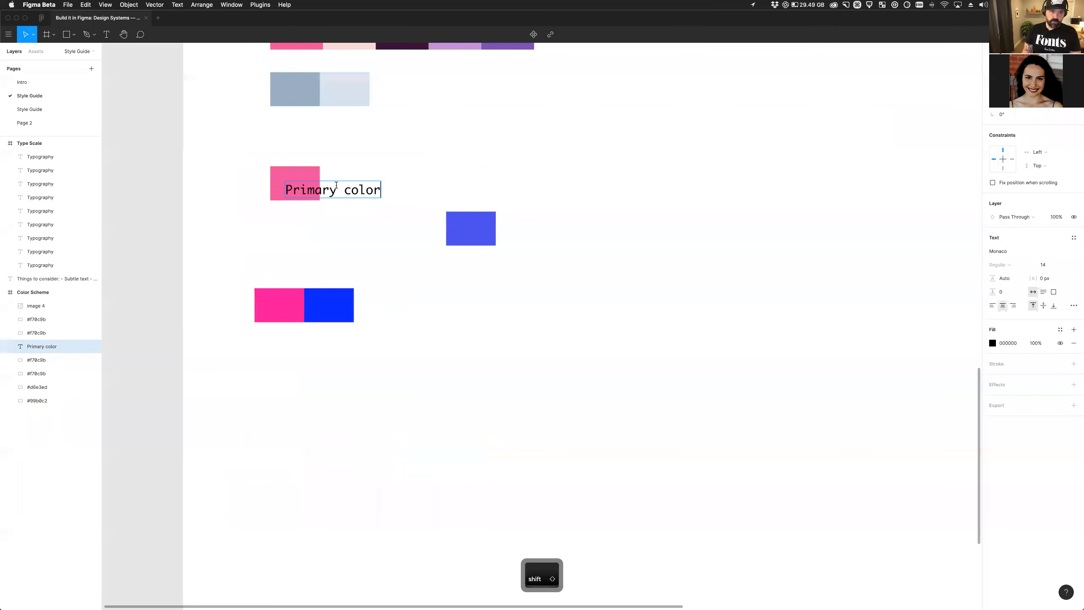
left_click(337, 228)
left_click(382, 238)
left_click_drag(318, 189, 381, 193)
Place a copy of the "Primary color" label just above it and change the copy's text to "Flamingo".
double_click(390, 185)
type("Flamingo")
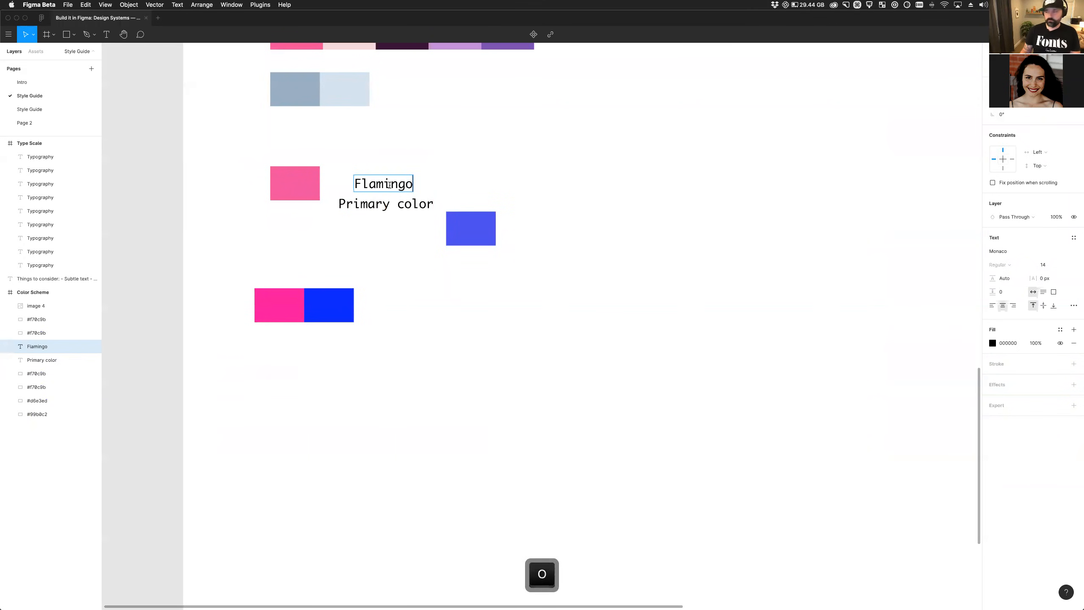
key("Escape")
left_click(443, 213)
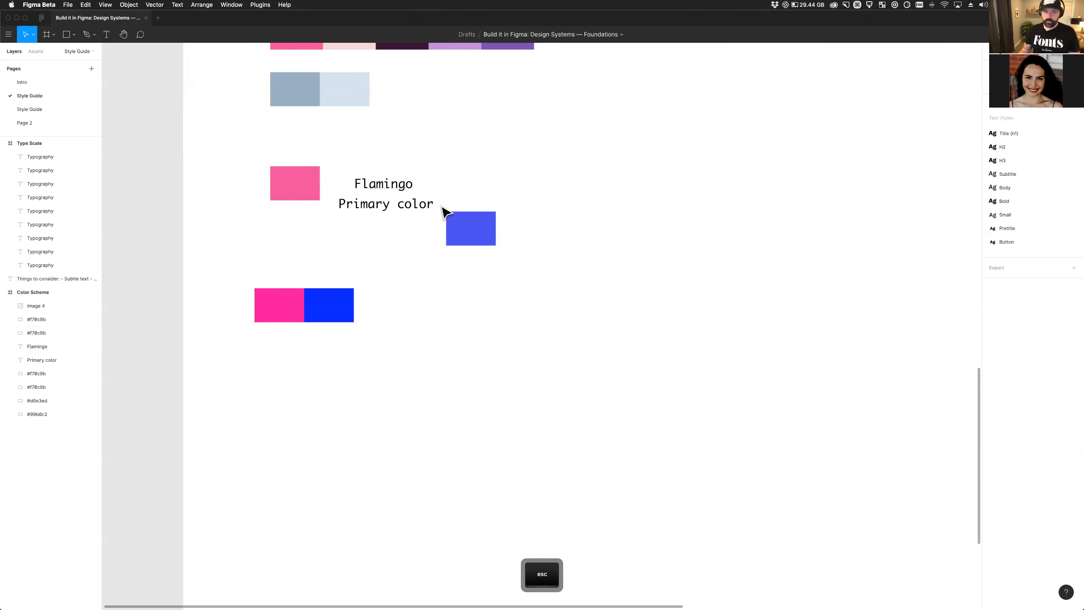
Apply the Small text style to the "Primary color" label and align its left edge with the Flamingo label.
left_click_drag(394, 187, 379, 208)
left_click(378, 207)
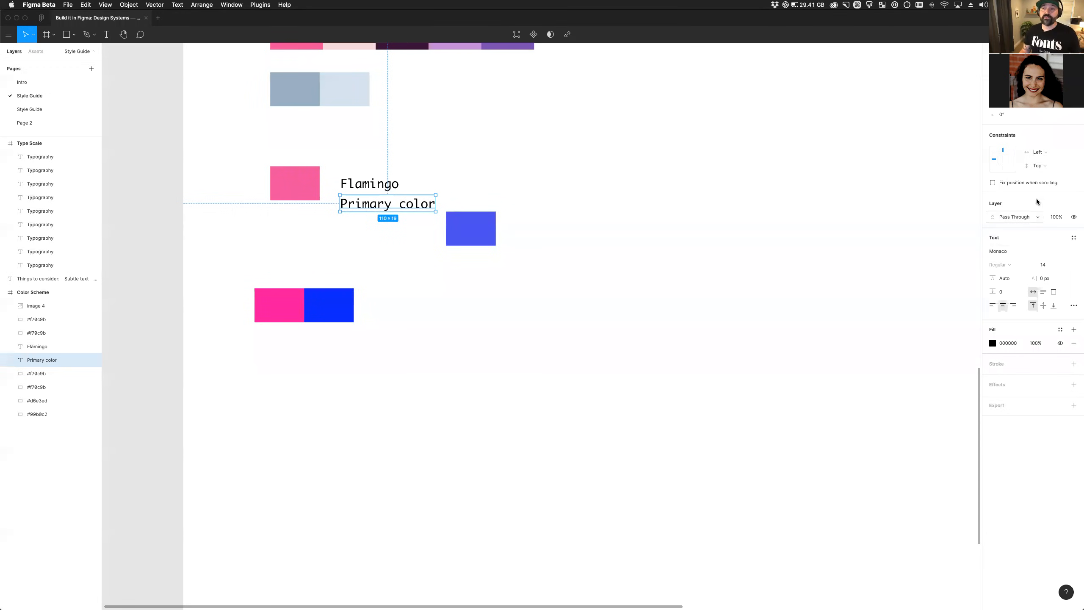
left_click(1073, 238)
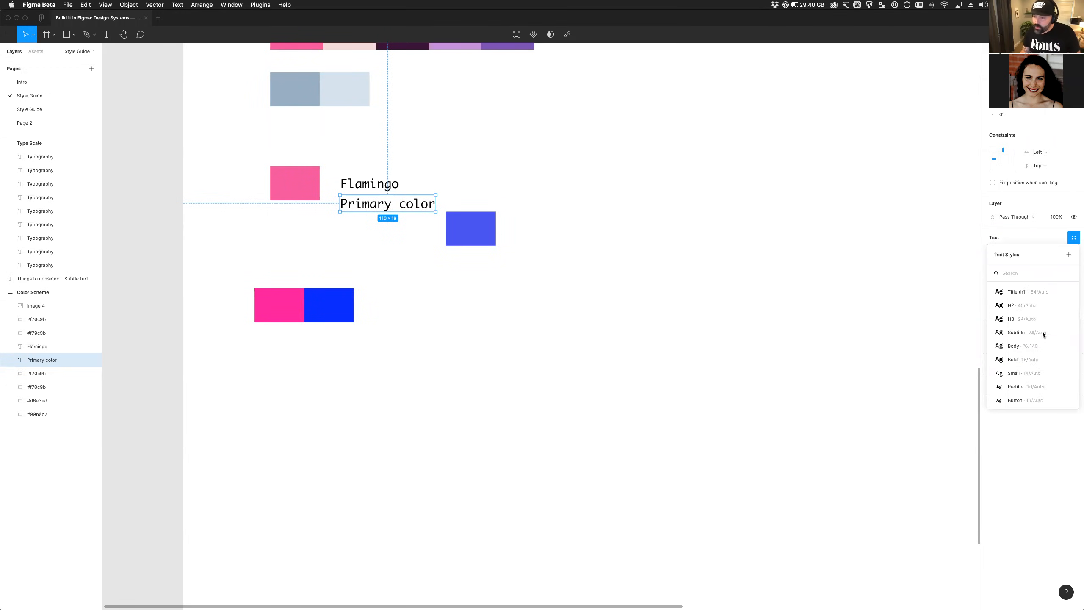
left_click(1027, 373)
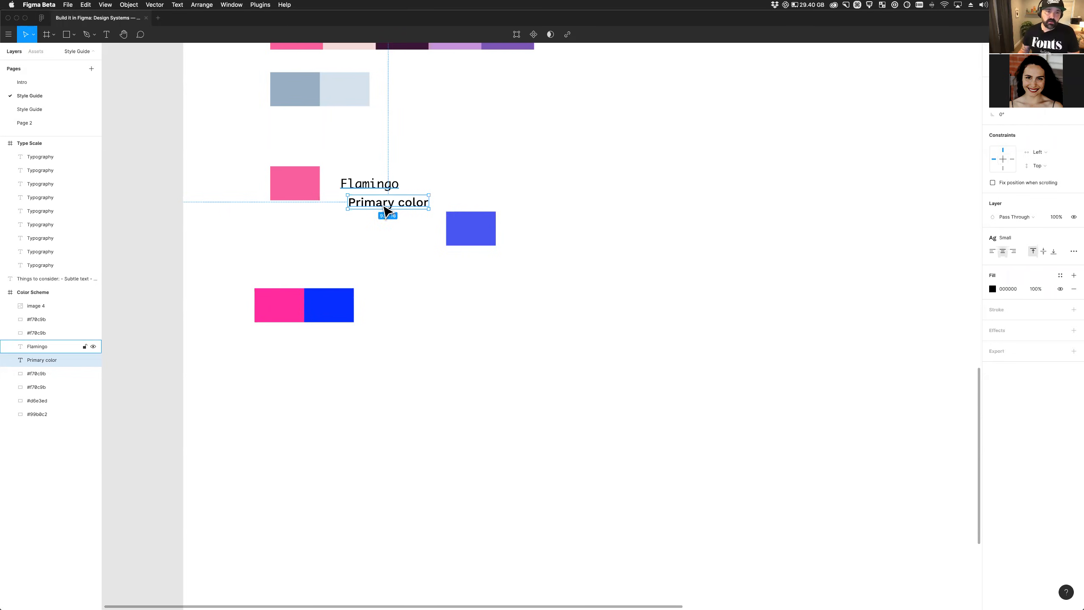
left_click_drag(386, 210, 379, 212)
Apply the Bold text style to the Flamingo label.
left_click(384, 187)
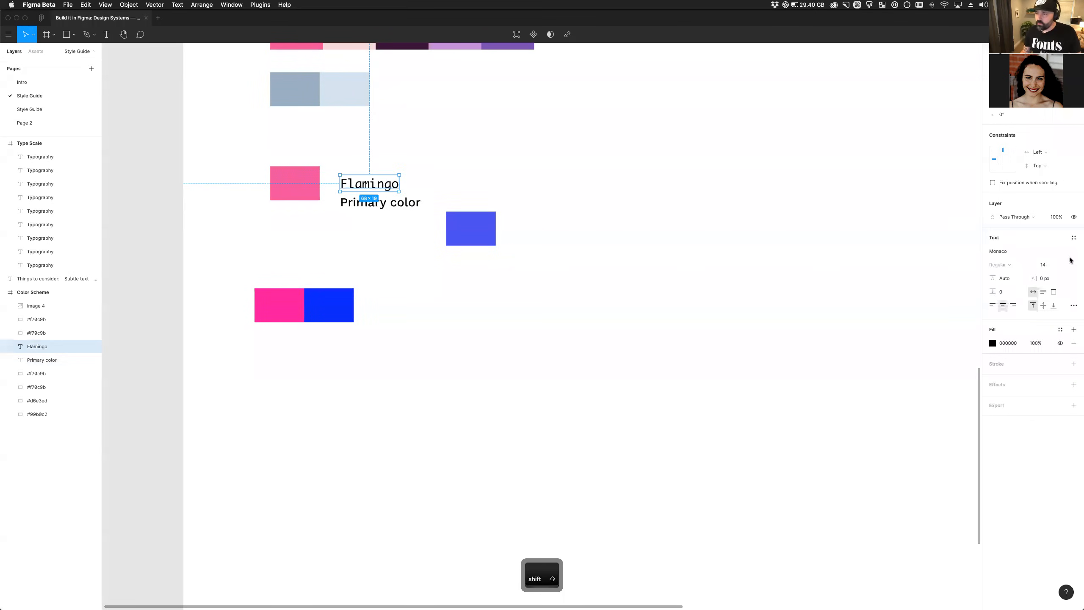
left_click(1074, 238)
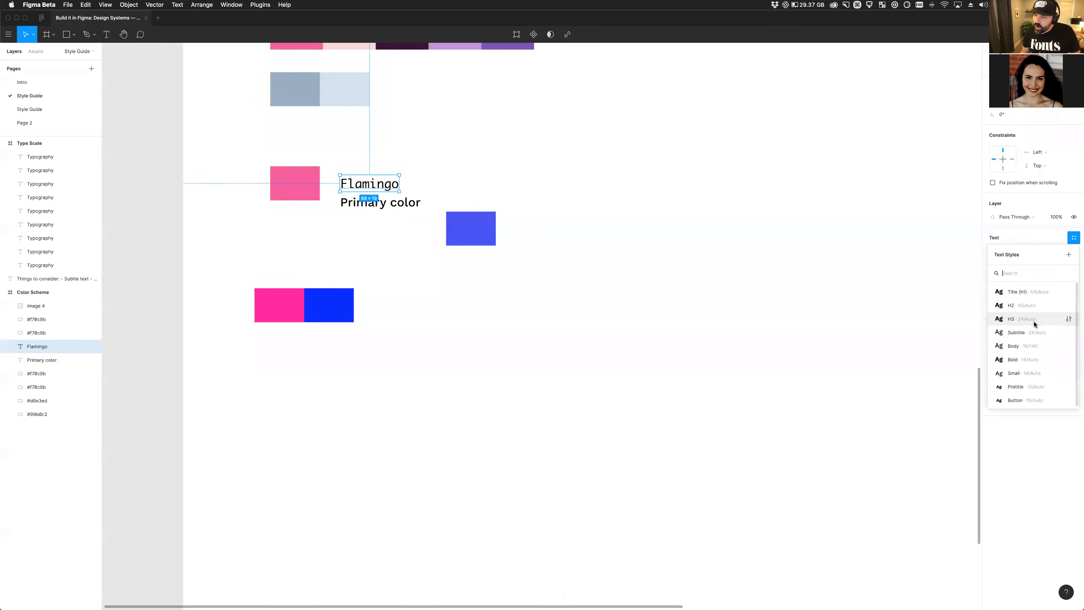
left_click(1034, 358)
left_click(501, 188)
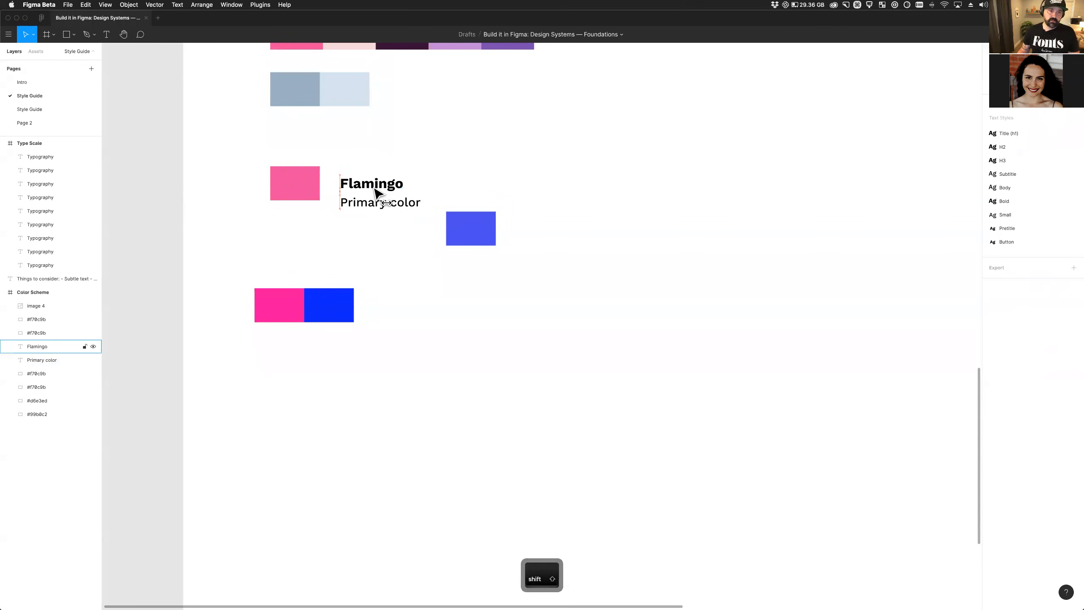
Move the loose blue swatch lower and resize the pink swatch beside Flamingo to 64 × 64 with rounded corners.
left_click_drag(474, 241, 491, 325)
left_click_drag(295, 191, 304, 200)
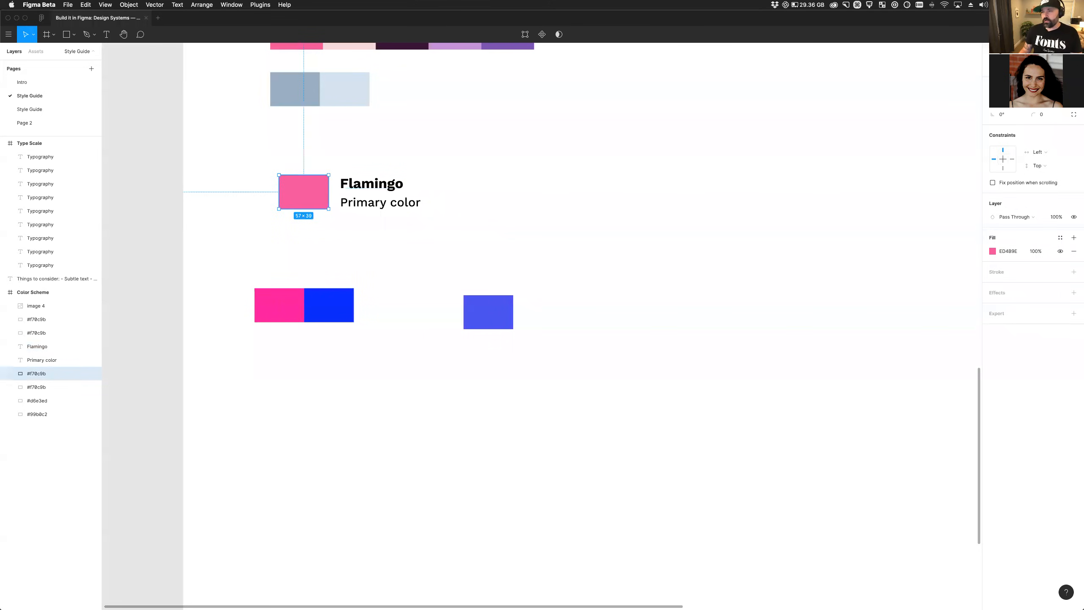
type("64")
key("Tab")
type("64")
key("Tab")
Combine the Flamingo and "Primary color" labels into a vertical auto layout with both texts left-aligned.
left_click_drag(311, 191, 422, 224)
key("shift+a")
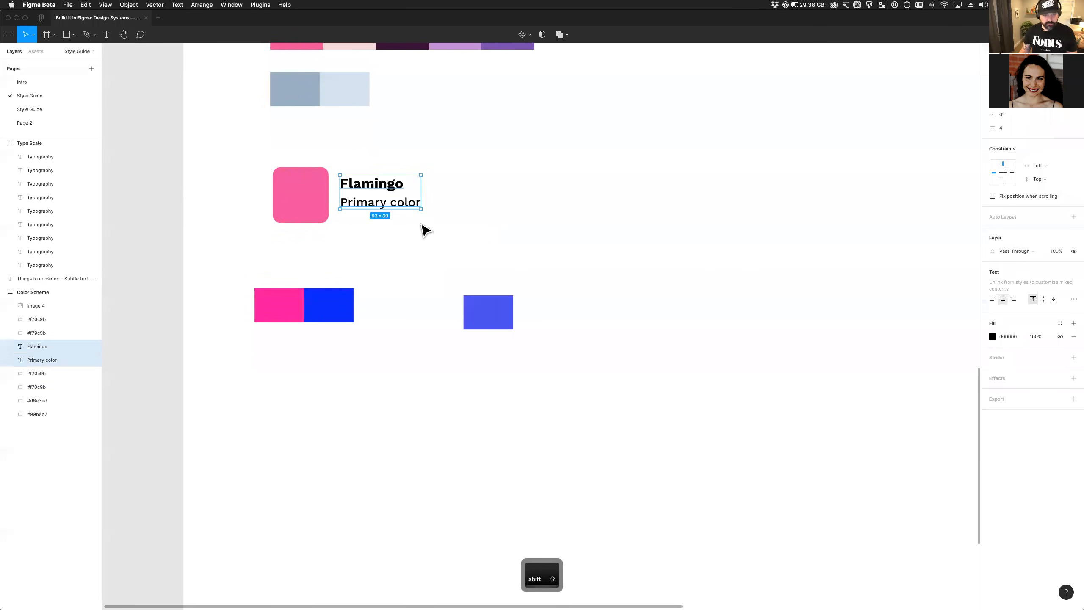
key("Return")
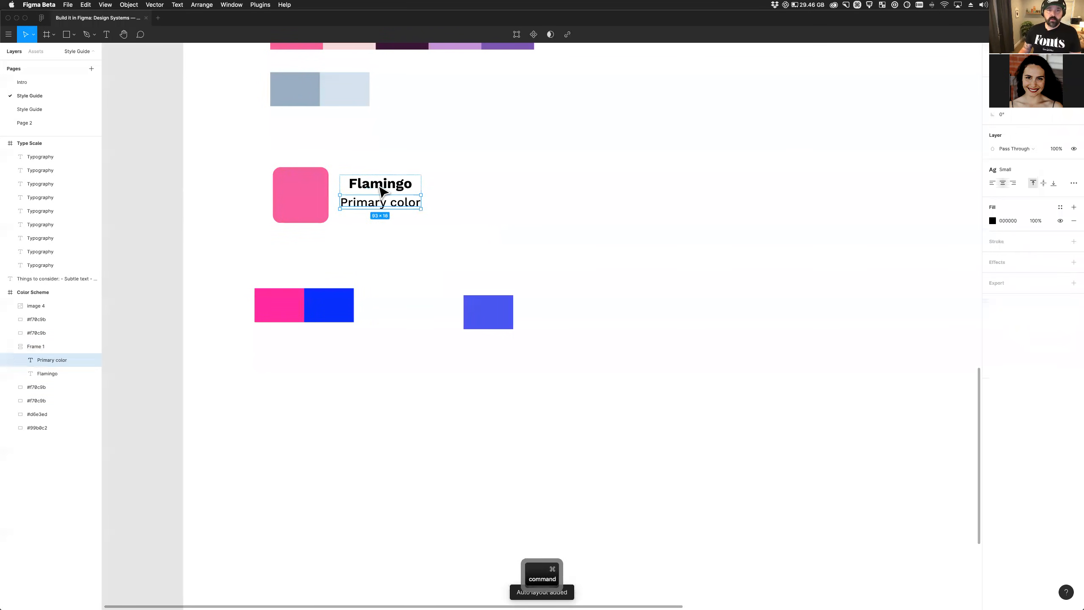
left_click(528, 177)
Center the pink swatch vertically with the label stack and wrap both in a horizontal auto layout.
left_click(285, 214)
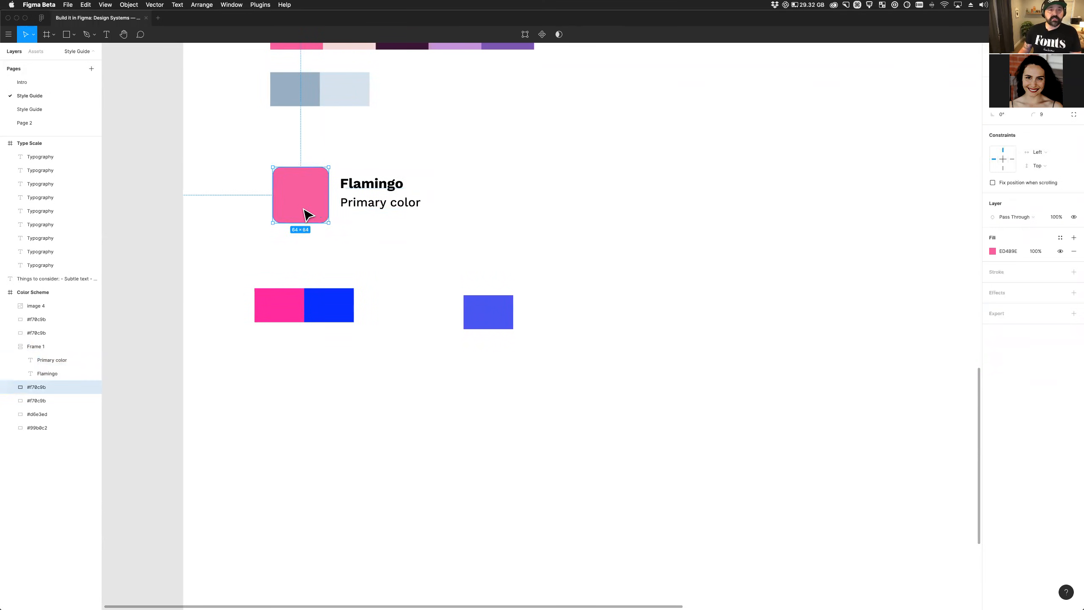
left_click(389, 203, "shift")
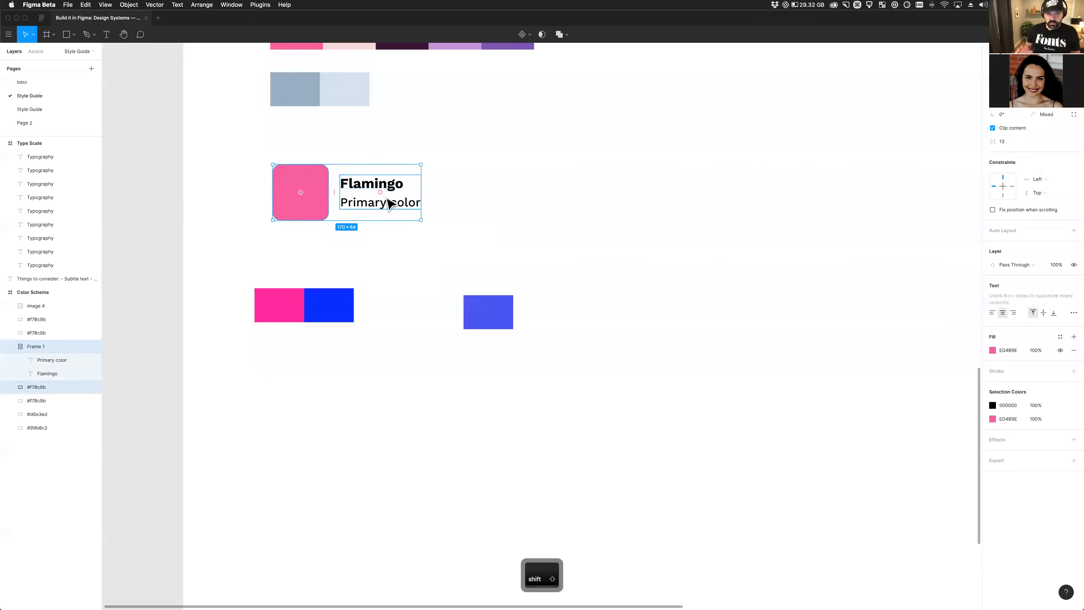
key("shift+a")
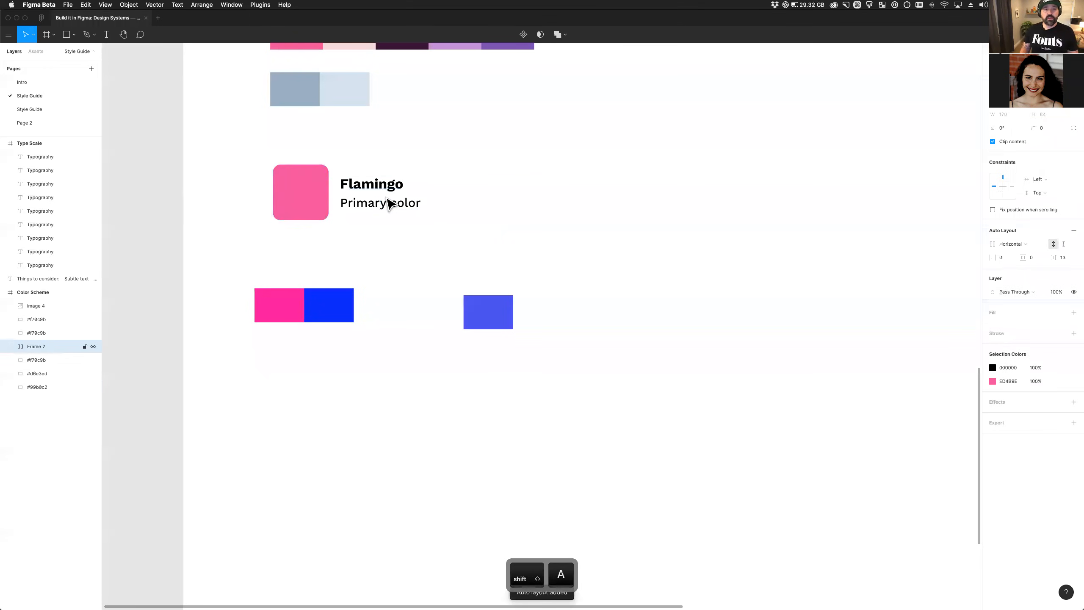
left_click(335, 242)
left_click(319, 199)
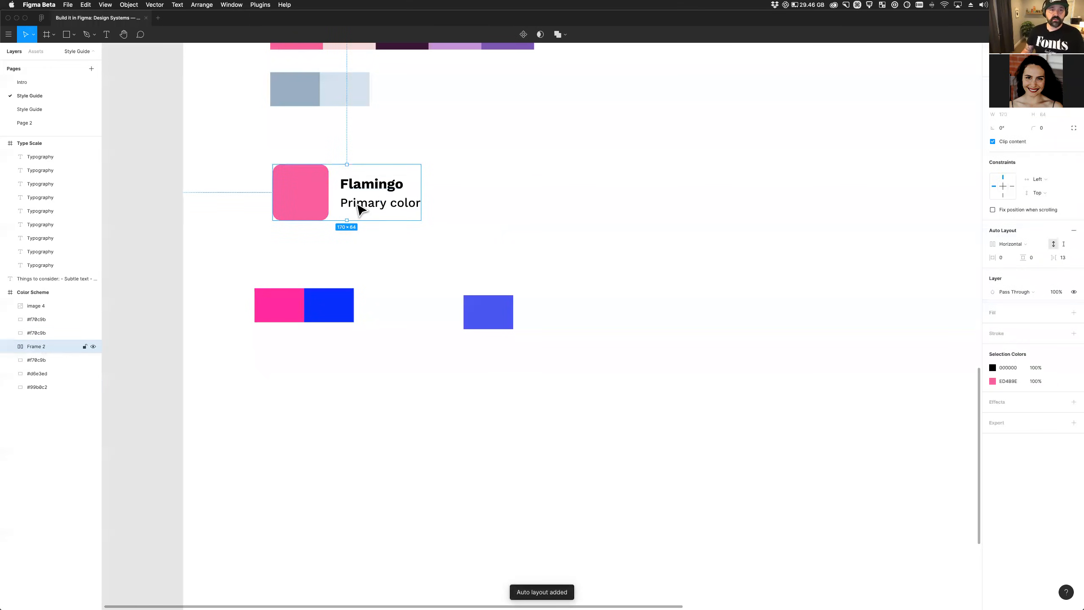
Try two lines of dummy text in place of the Flamingo label to test the auto layout, and undo it.
double_click(374, 199)
double_click(374, 199)
type("sdfsdfs")
key("Return")
type("sdfsdfsdf")
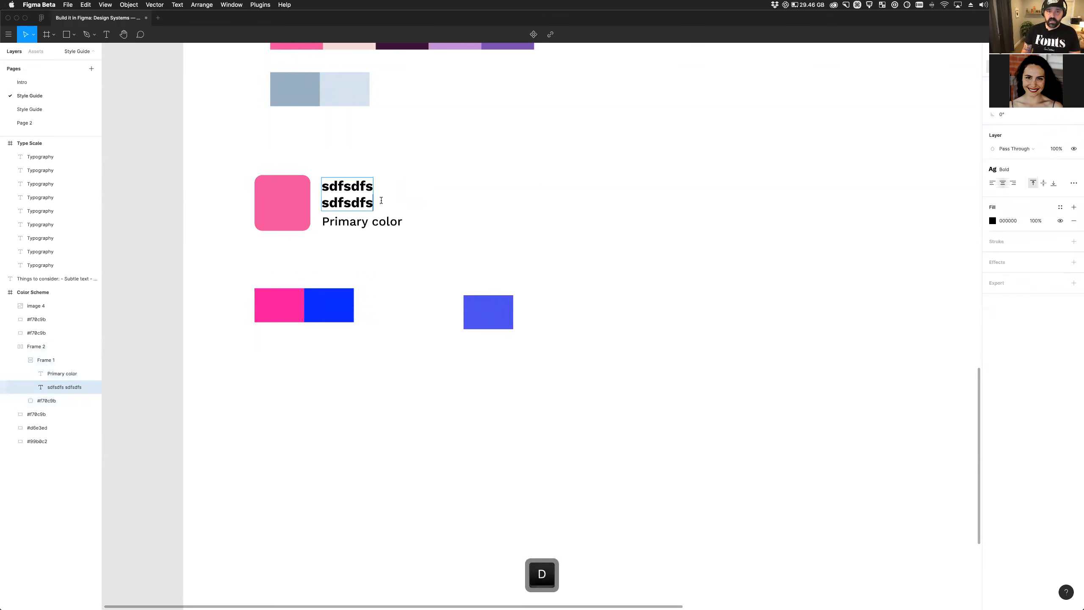
key("super+z")
key("Escape")
Set the spacing between the pink swatch and its labels to 16 in the outer auto layout frame.
left_click(268, 217, "super")
left_click(345, 249)
left_click(292, 212)
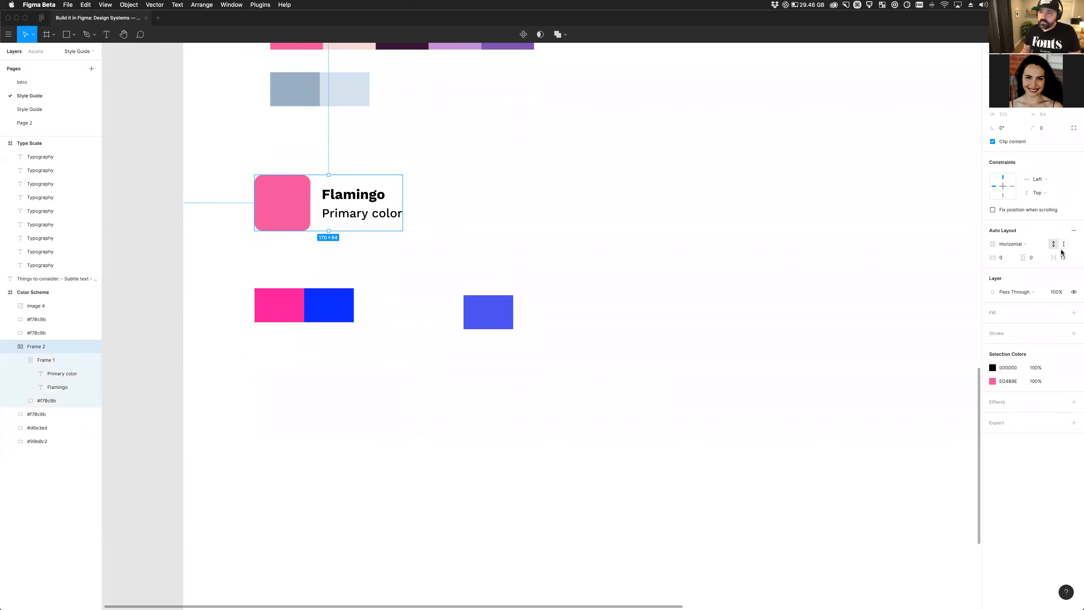
type("16")
key("Tab")
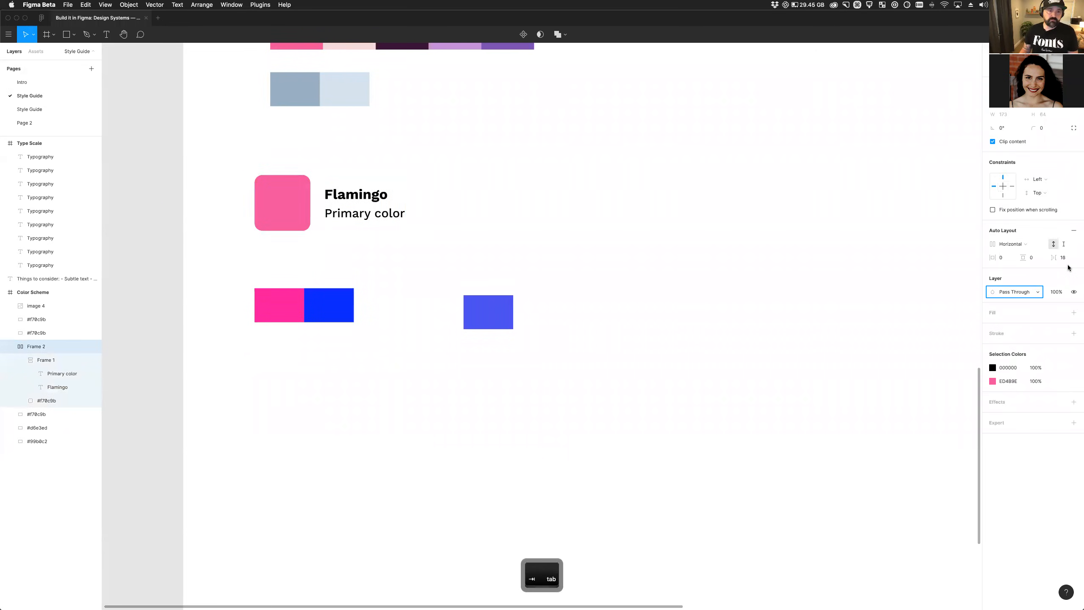
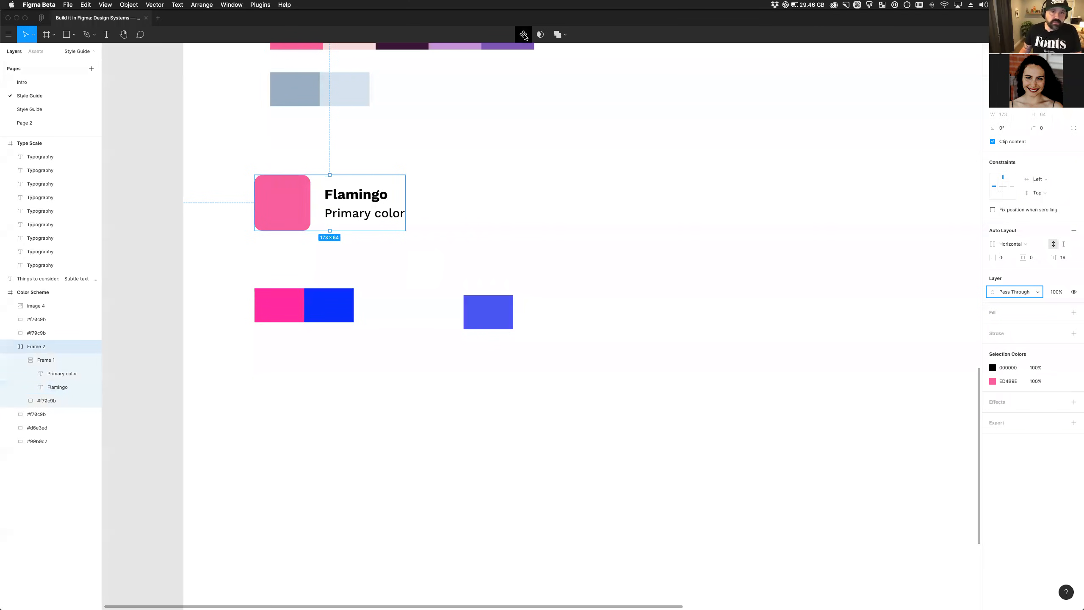
Turn the swatch-and-label frame into a component and rename it "_color swatch".
left_click(523, 35)
double_click(41, 346)
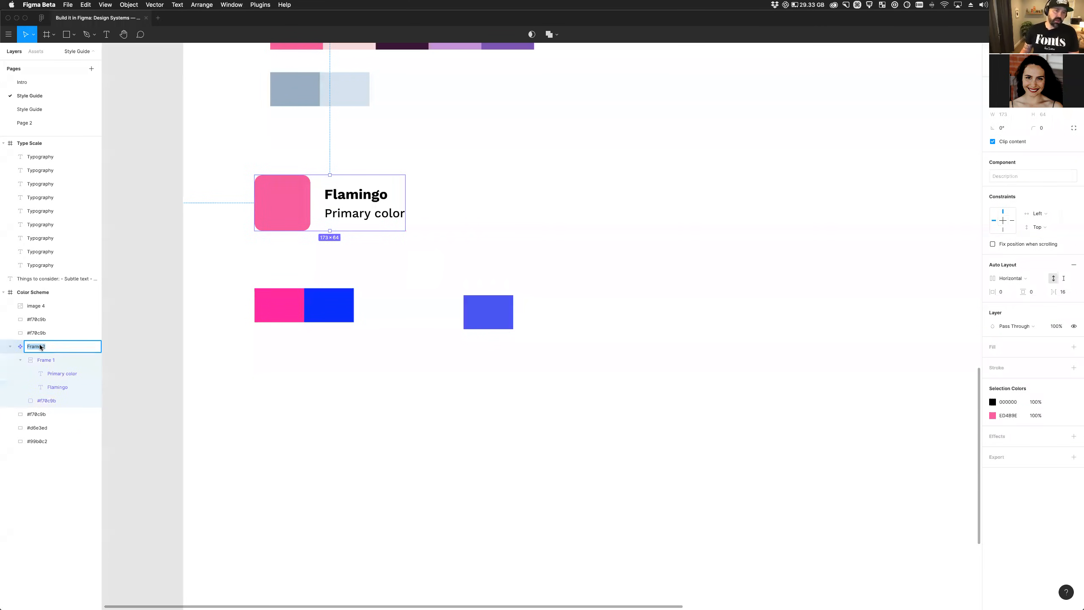
key("shift")
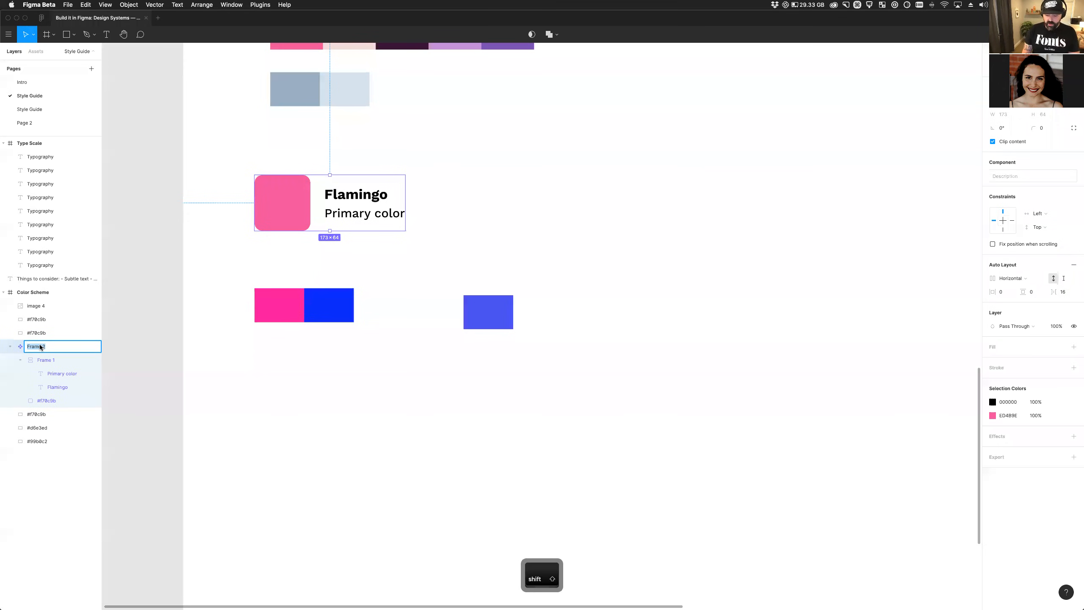
type("_c")
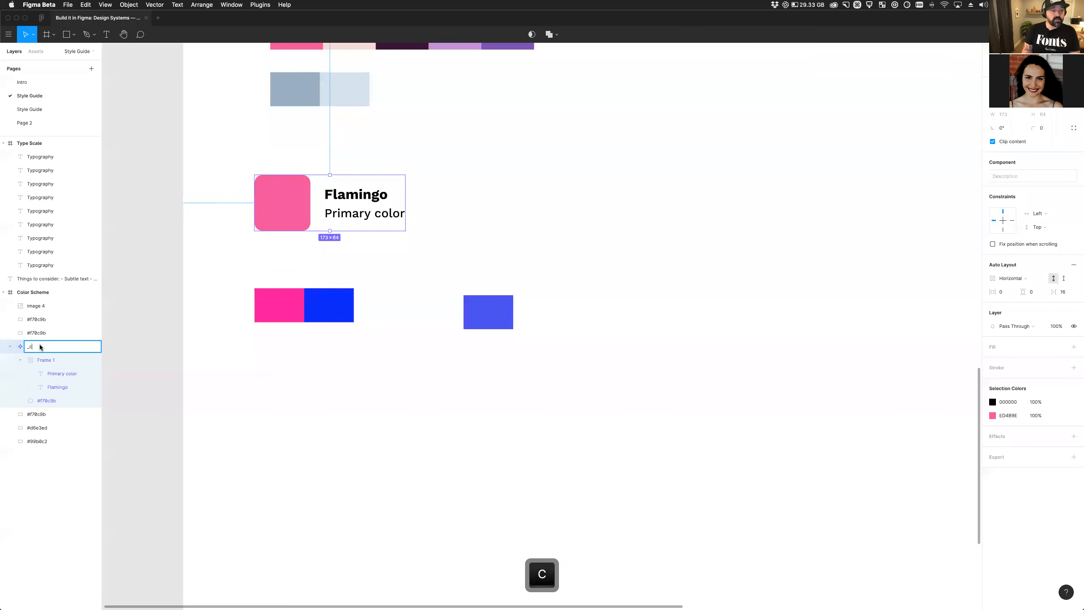
type("olorswatch")
key("Return")
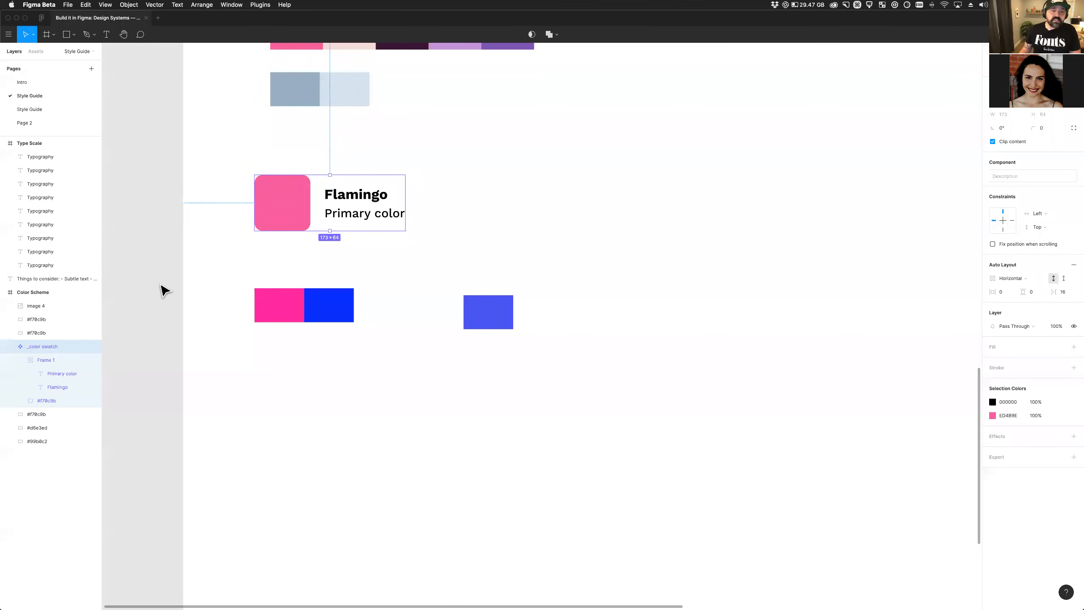
Move the master "_color swatch" component outside the Color Scheme frame and place an instance in the frame below the gray-blue pair.
scroll(379, 261, "down", 5)
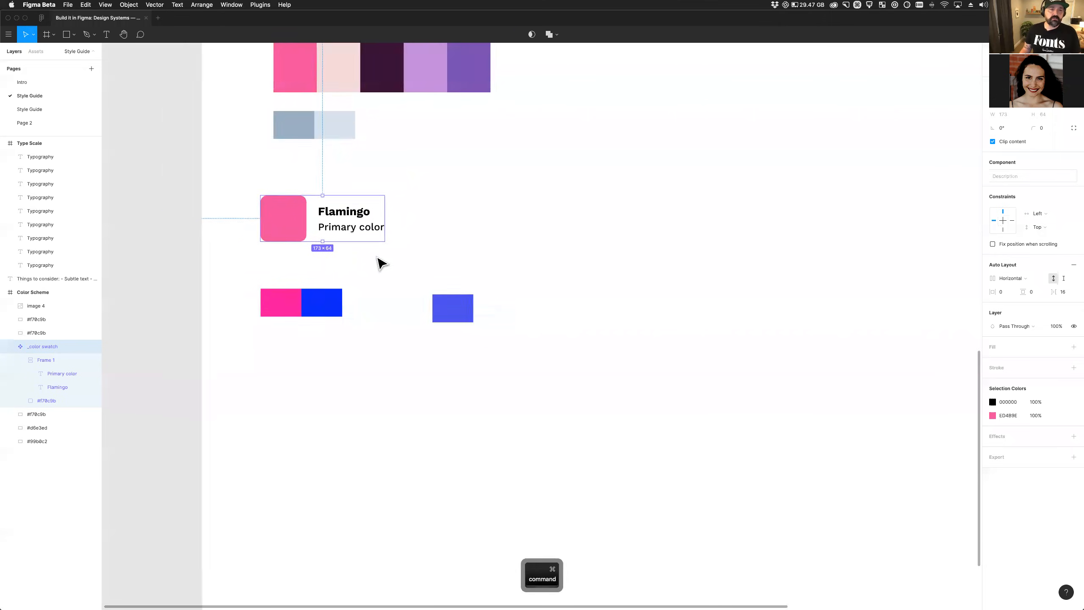
left_click(290, 256)
scroll(290, 259, "down", 5)
left_click(355, 277)
left_click_drag(356, 276, 162, 138)
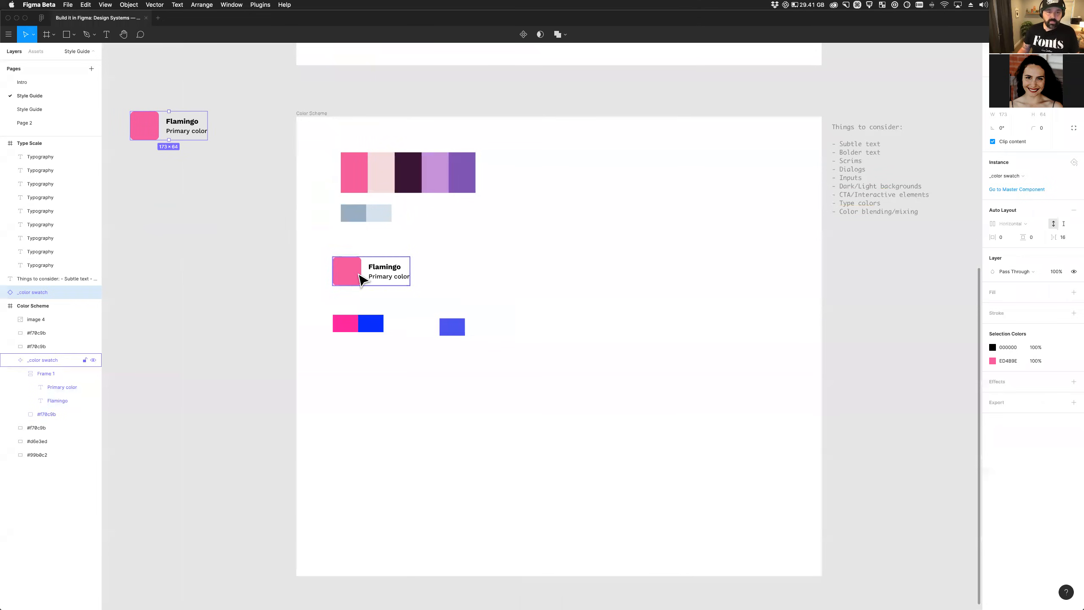
left_click(354, 282)
left_click_drag(348, 280, 198, 196)
left_click_drag(148, 119, 356, 255)
scroll(363, 246, "up", 6)
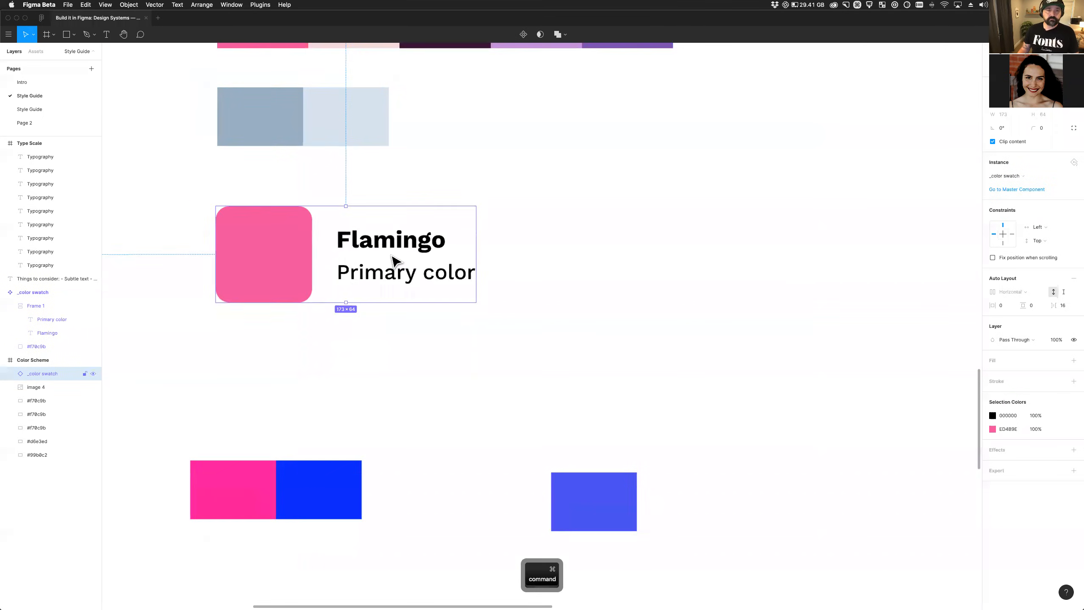
left_click(539, 282)
Add a copy of the swatch instance below it, filled with the loose blue swatch's sampled color, and delete the loose swatch.
left_click_drag(313, 310, 324, 378)
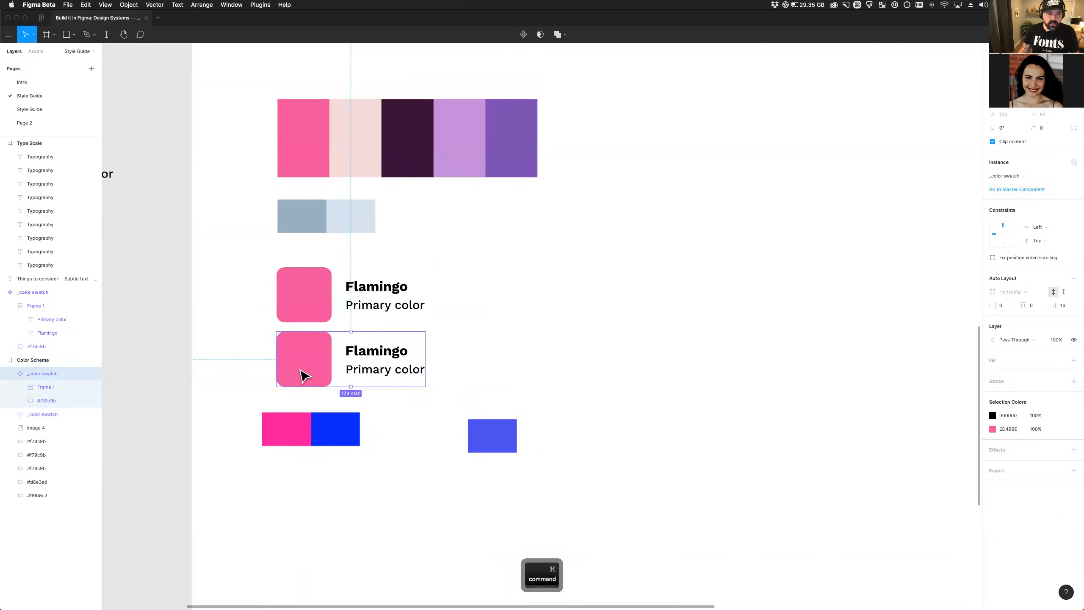
left_click(309, 375, "ctrl")
key("i")
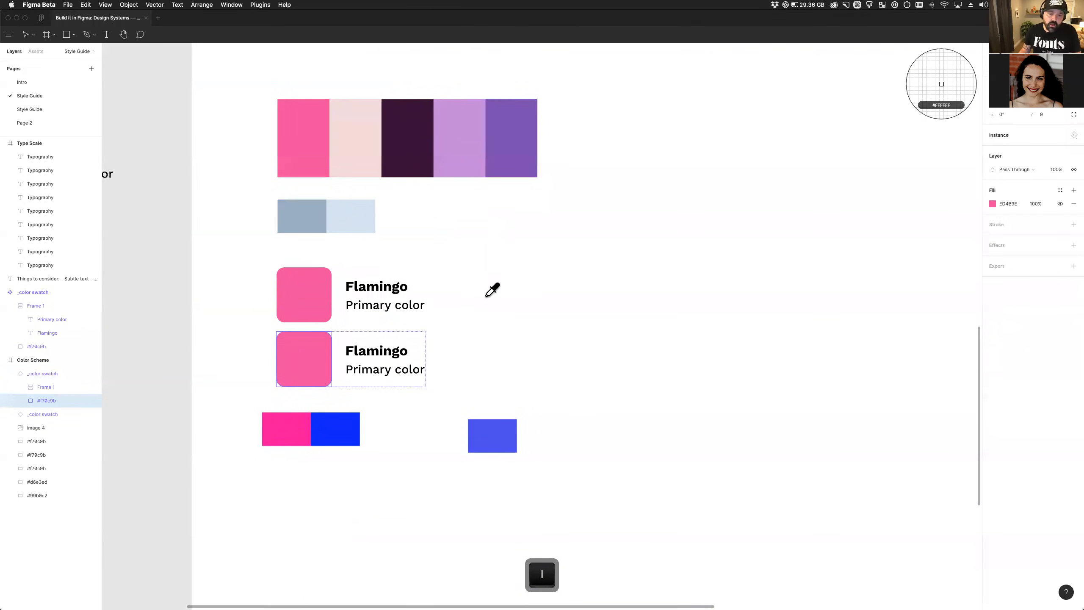
left_click(497, 435)
left_click(562, 478)
left_click(490, 444)
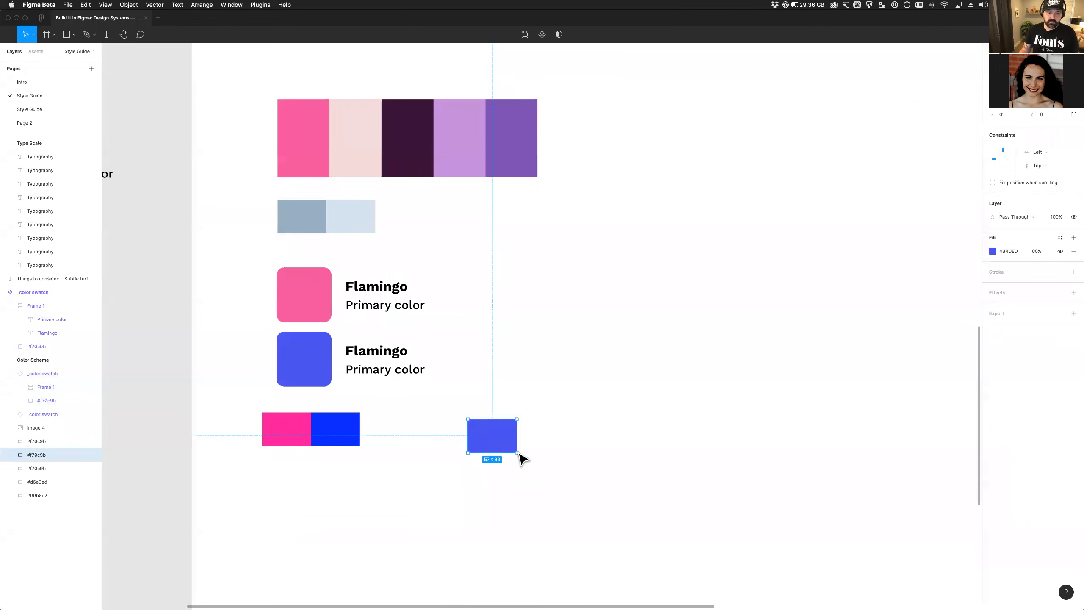
key("BackSpace")
Change the lower label of the blue swatch instance to "Secondary color".
left_click(388, 374, "ctrl")
double_click(389, 372)
type("Secpnda")
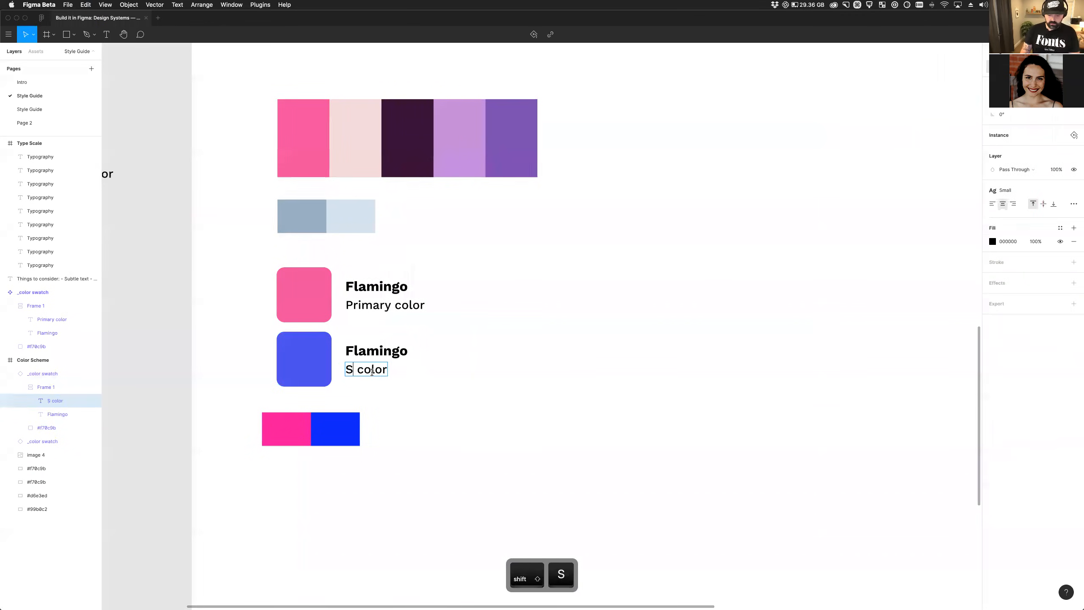
key("BackSpace")
key("BackSpace")
key("BackSpace")
key("BackSpace")
type("ondary")
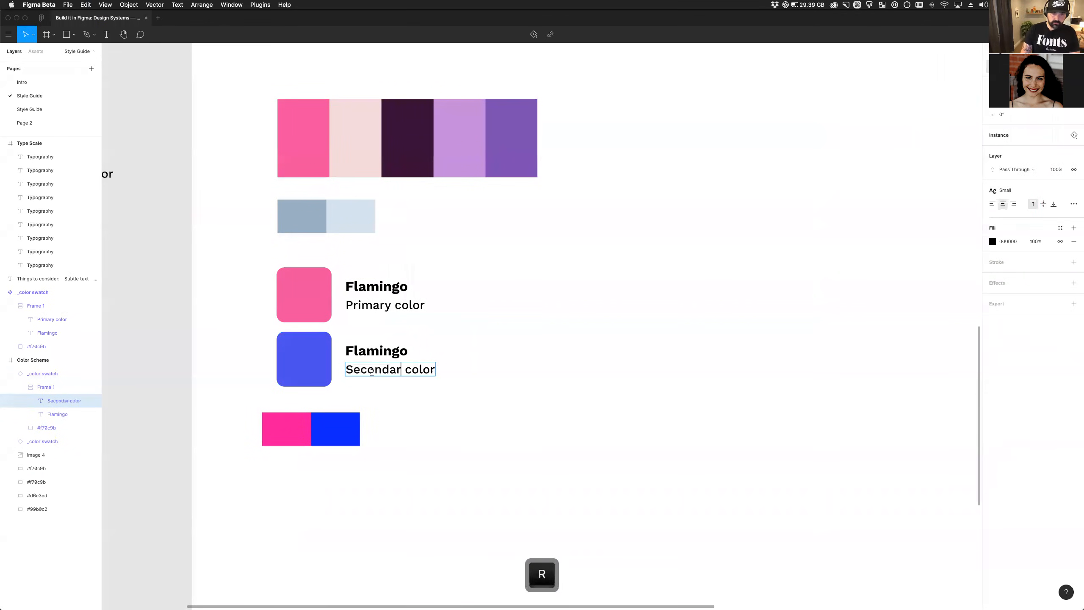
Rename the blue swatch instance's bold label "Iris of the fields".
double_click(367, 350)
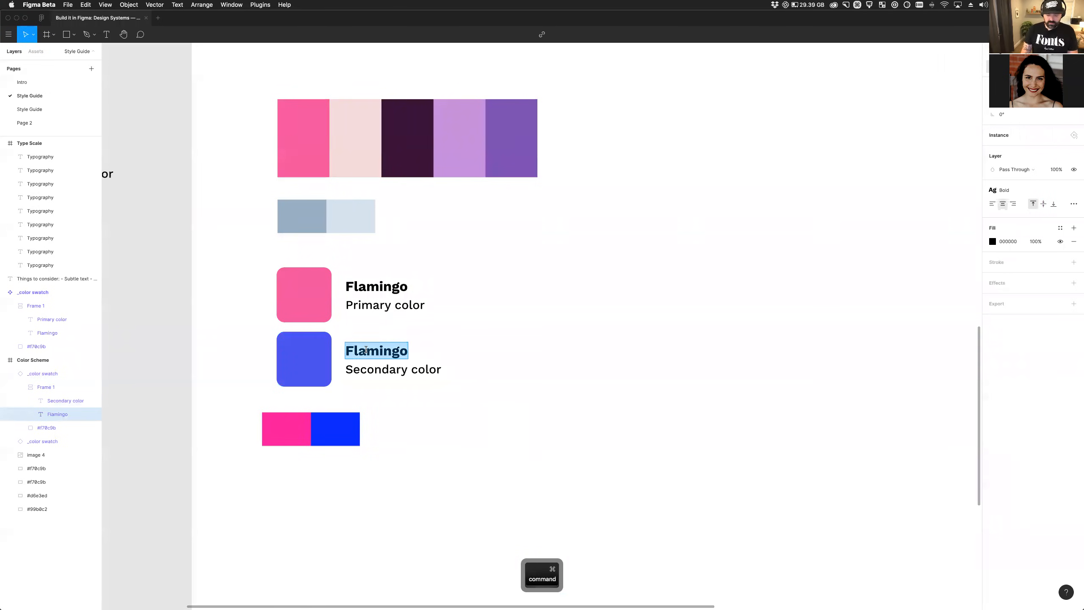
type("Iris of hte f")
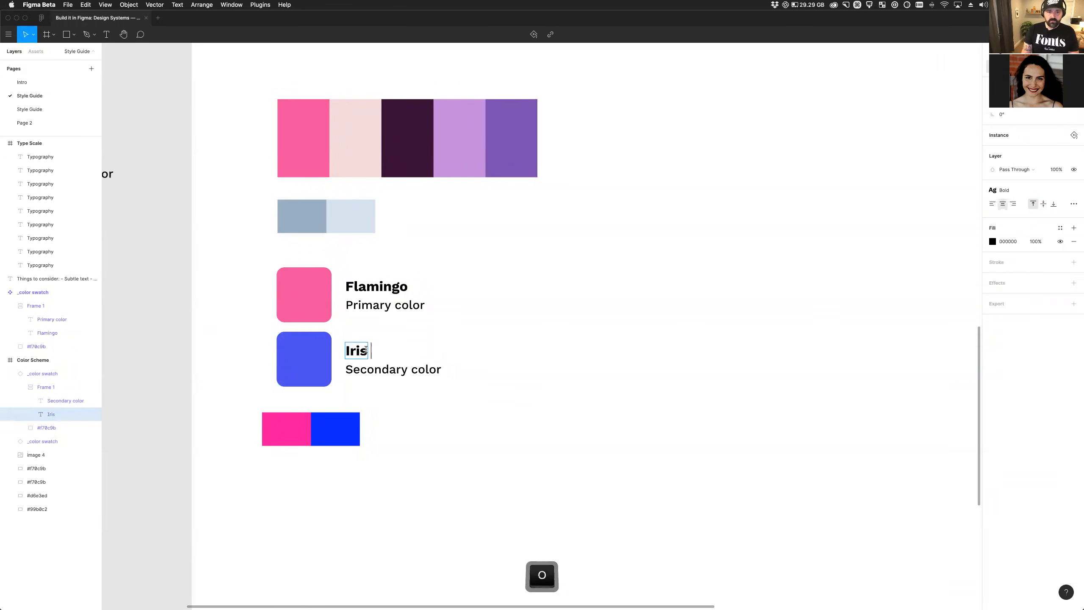
key("BackSpace")
key("BackSpace")
key("BackSpace")
key("BackSpace")
key("BackSpace")
type("the ")
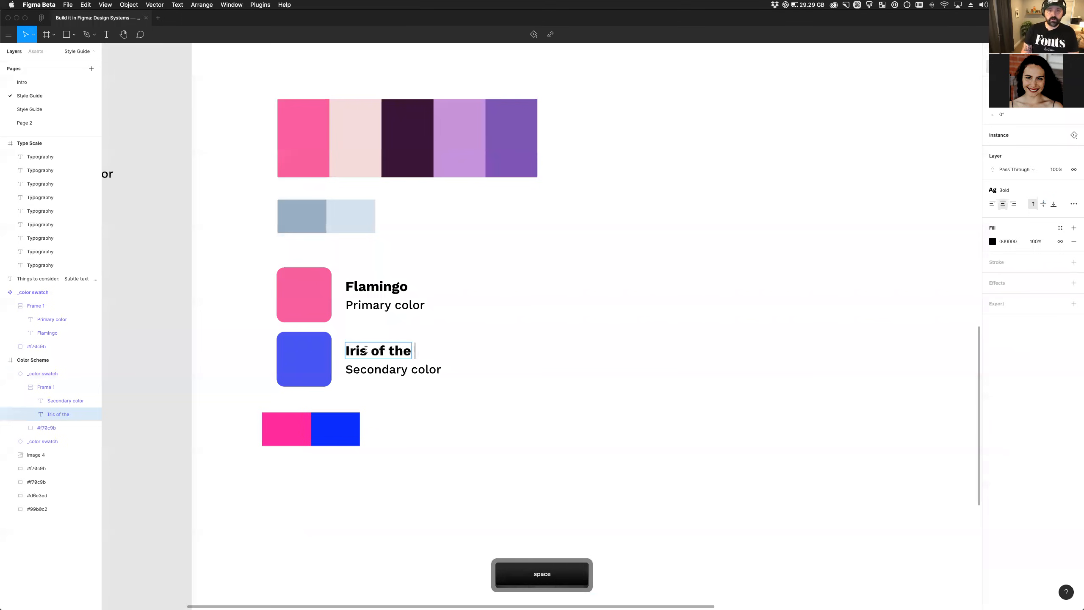
type("fields")
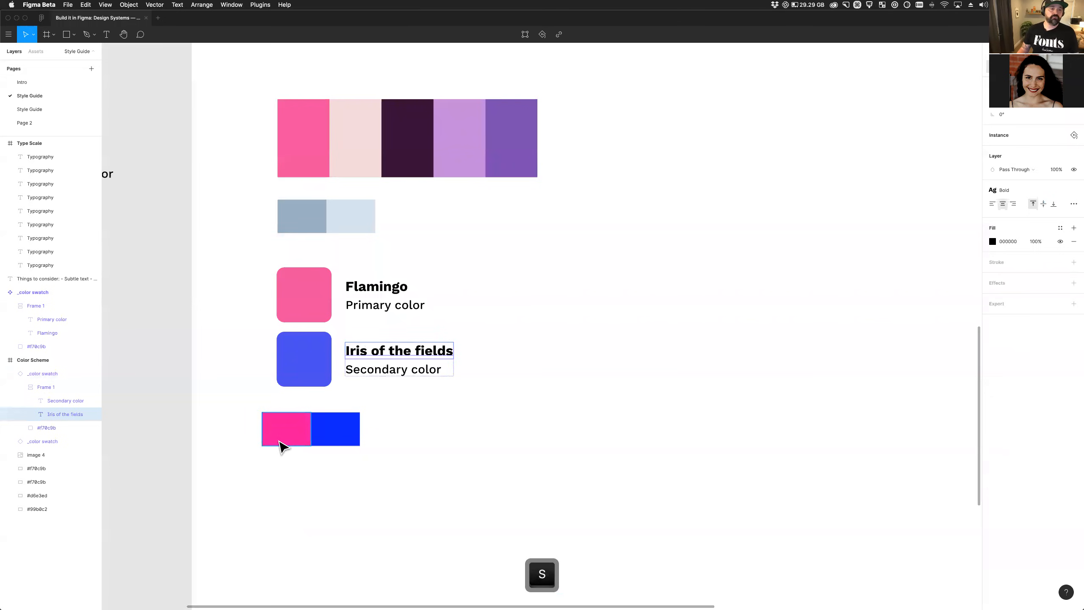
Cut the magenta and bright blue swatch pair from below the labeled swatches.
left_click(283, 445)
left_click(332, 445, "shift")
key("super+x")
Place a copy of the "Iris of the fields" swatch instance directly below it.
left_click(359, 378)
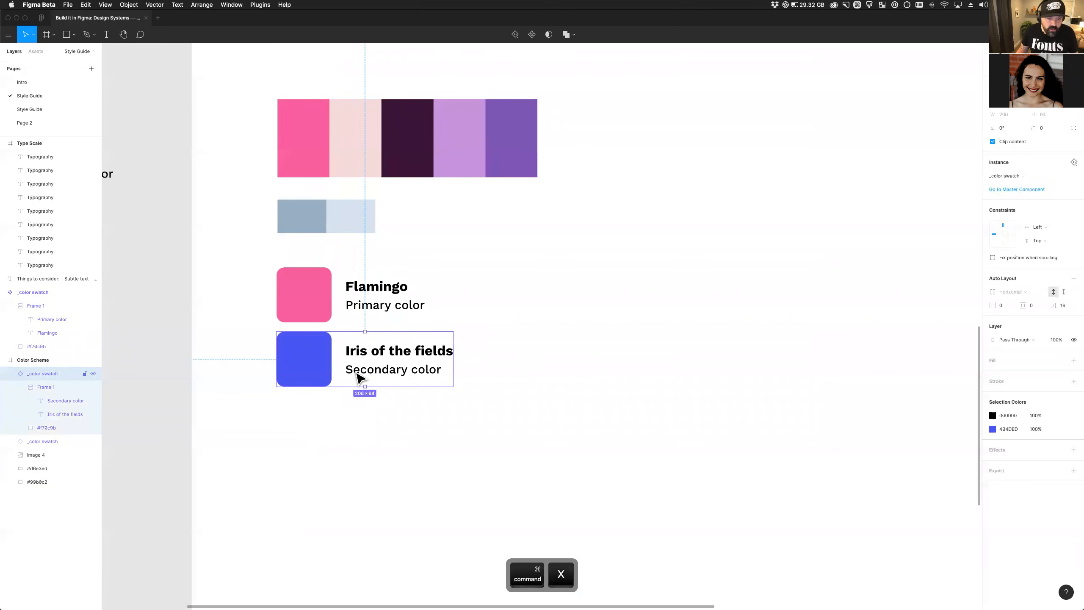
left_click_drag(358, 378, 368, 443)
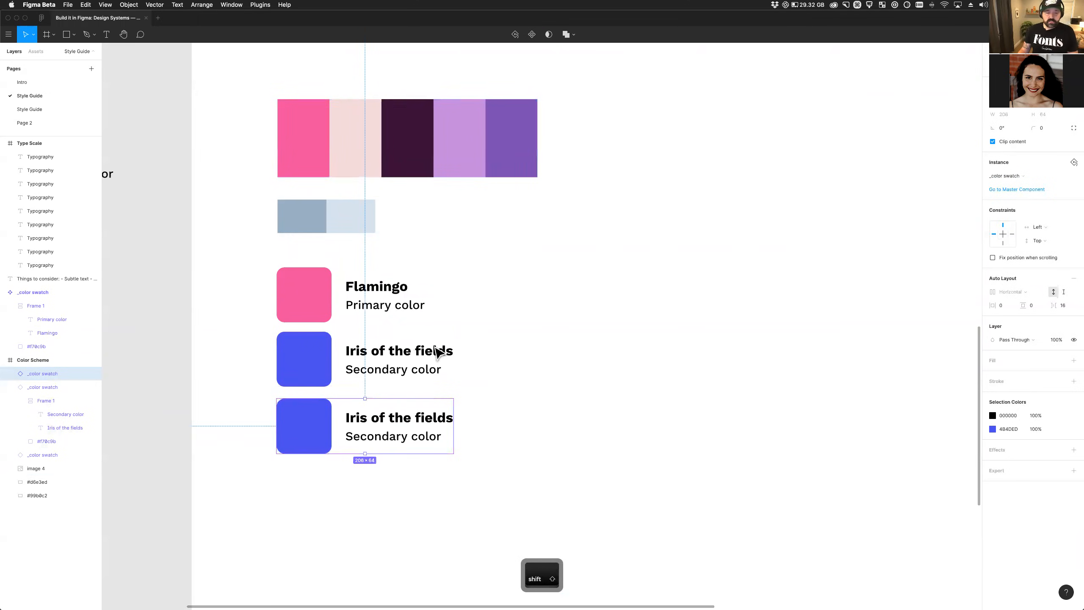
Fill the lowest swatch with the pale pink sampled from the palette image and rename its bold label "Peachtone".
left_click(300, 441, "super")
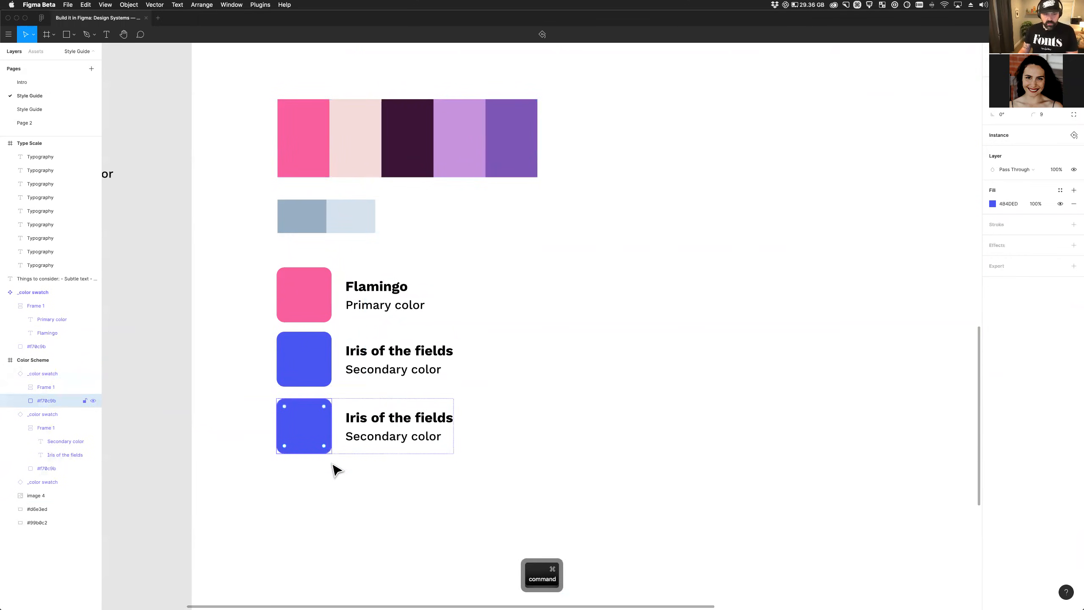
key("i")
left_click(368, 147)
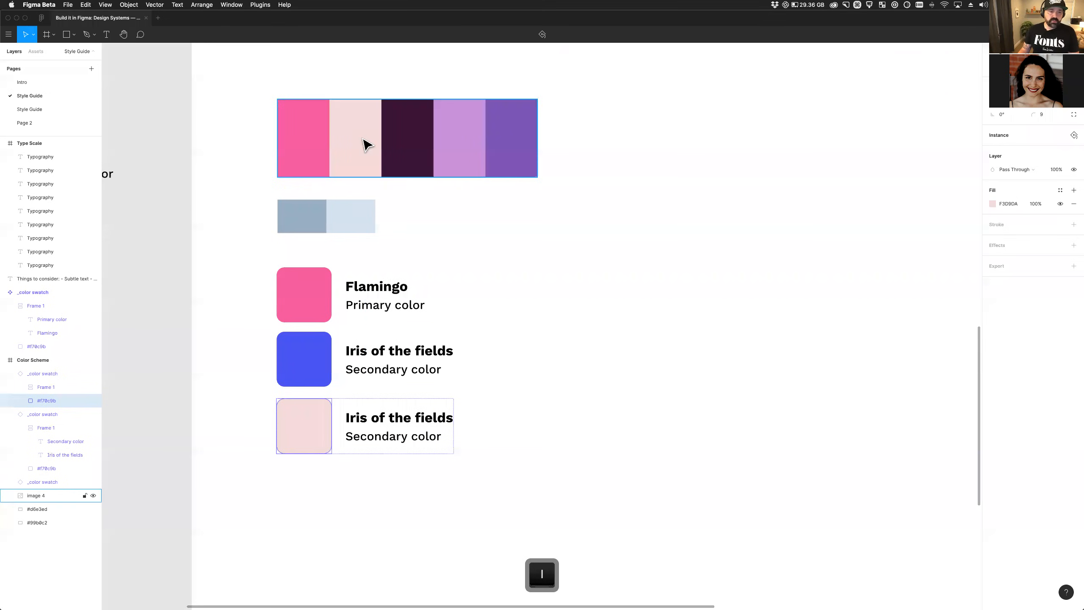
double_click(384, 416)
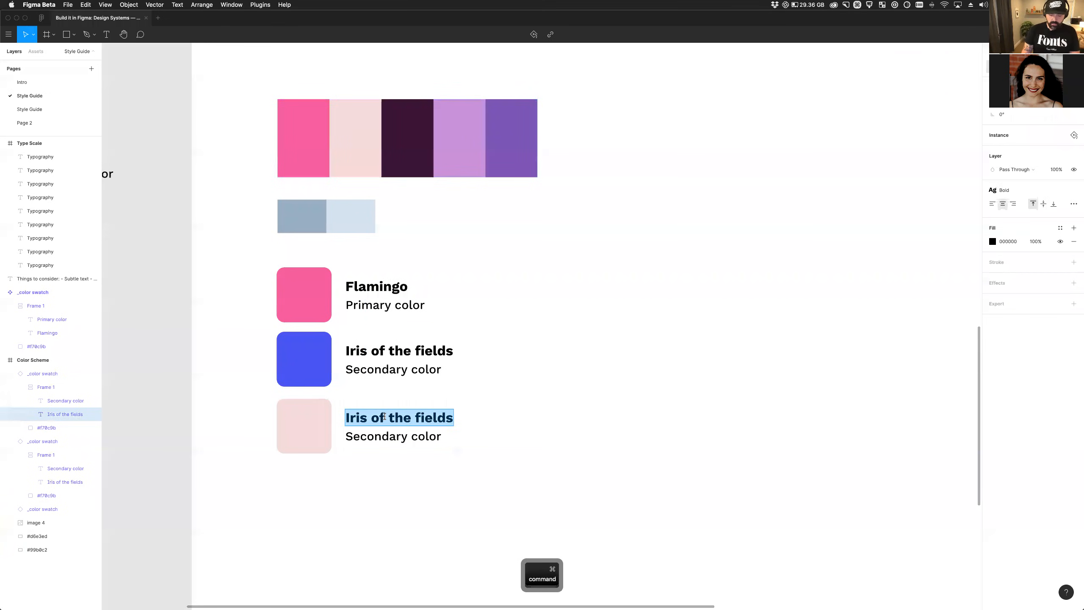
type("Peachtone")
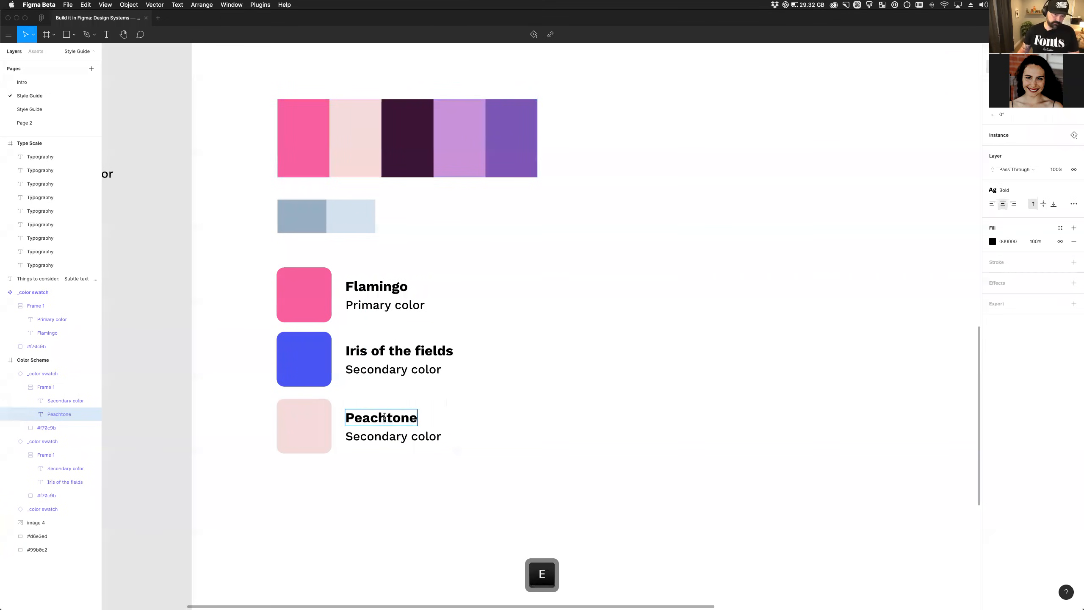
Change the lower label of the Peachtone swatch to "Accent color".
double_click(377, 439)
type("Acdc")
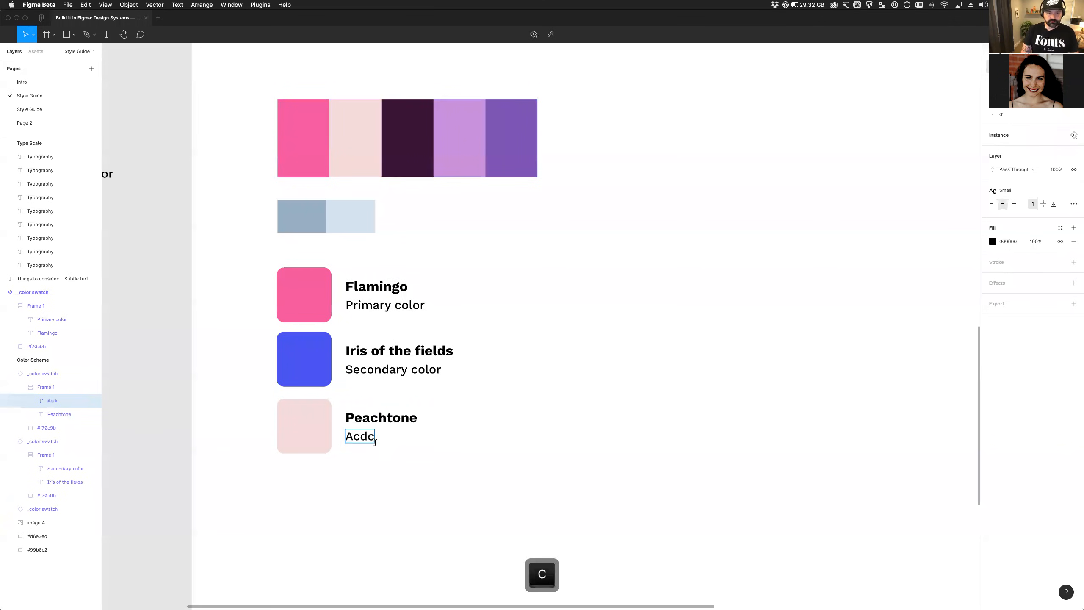
key("BackSpace")
key("BackSpace")
type("cd")
key("BackSpace")
type("ent color")
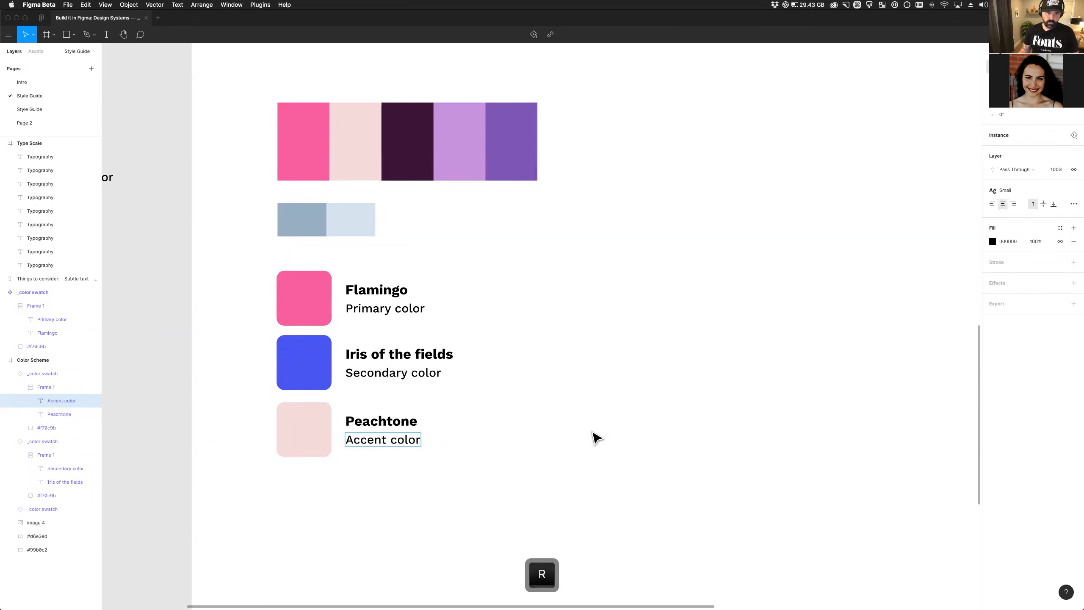
key("Escape")
key("Escape")
scroll(472, 351, "down", 3)
left_click(310, 361)
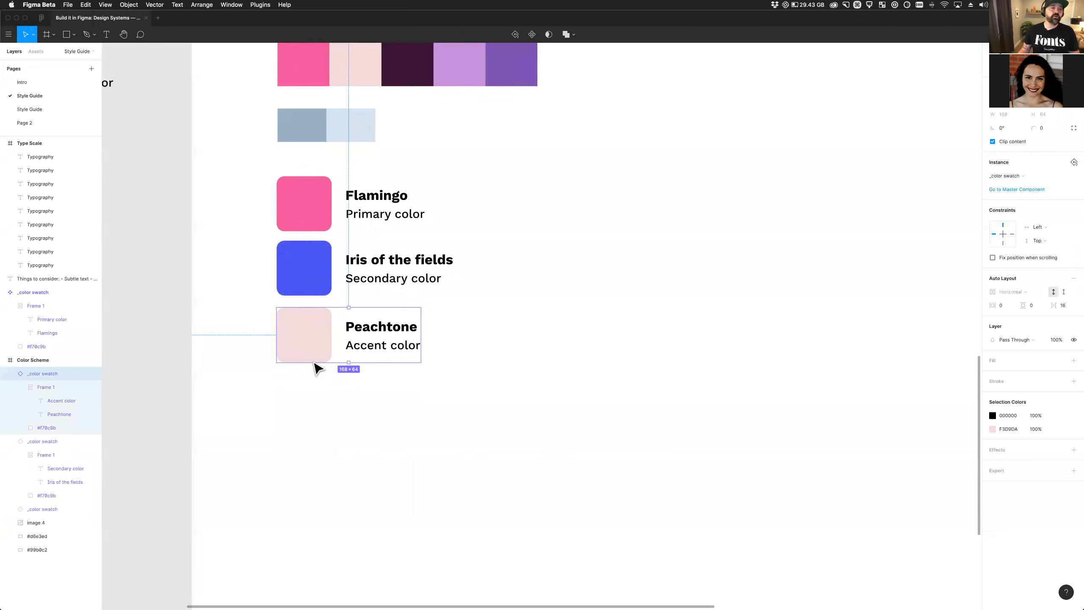
scroll(174, 145, "left", 5)
scroll(174, 145, "up", 1)
left_click(179, 126)
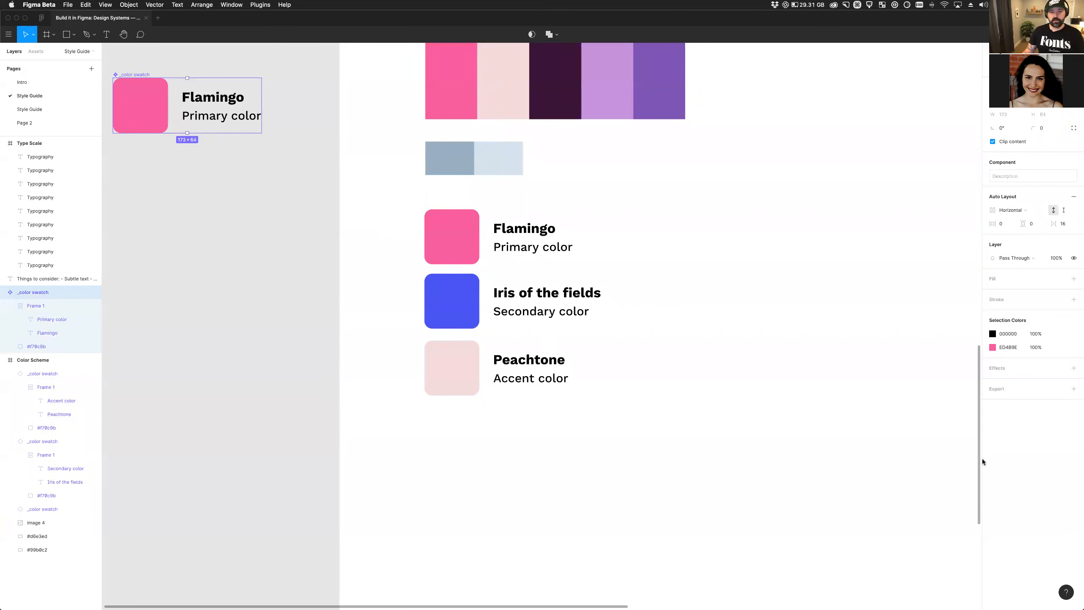
scroll(851, 460, "right", 5)
scroll(476, 427, "up", 1)
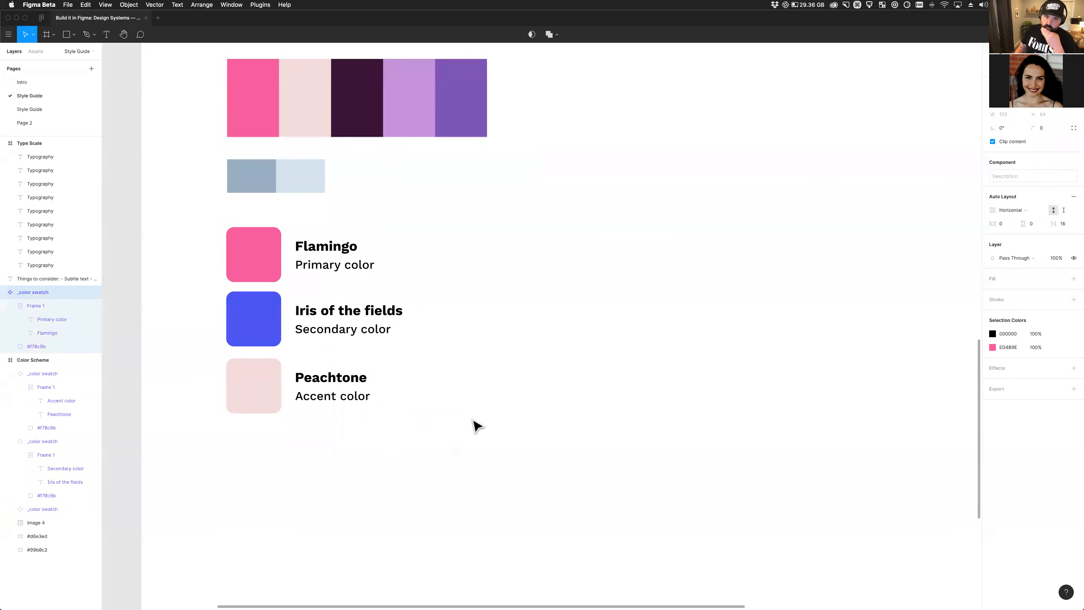
left_click(327, 412)
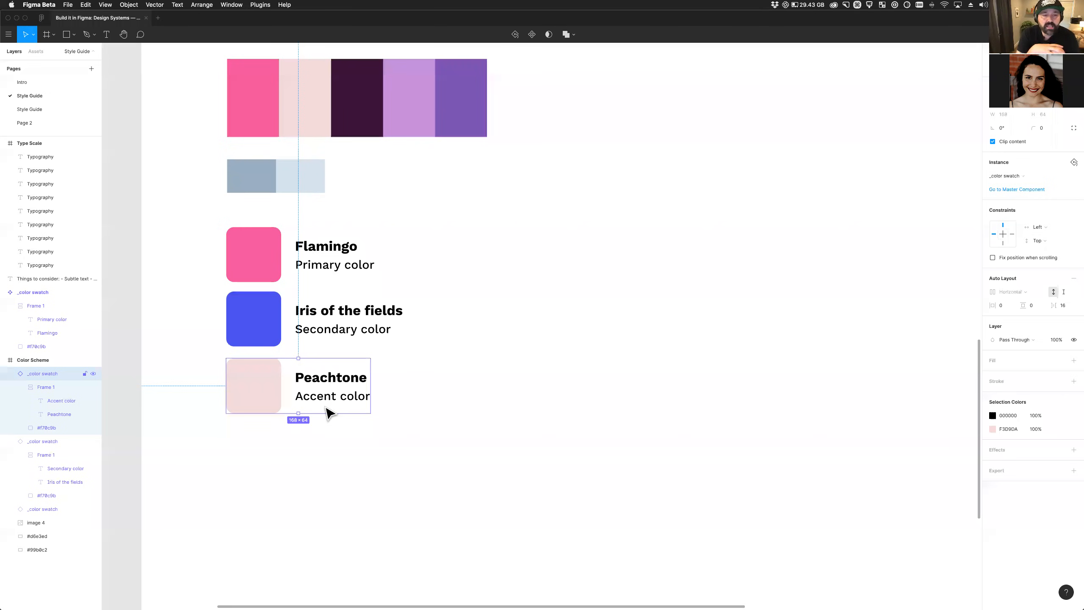
Draw a black rectangle about 127 × 114 beside the labeled swatches, place a copy below it, and shift the original slightly.
key("r")
left_click_drag(519, 215, 628, 312)
left_click(993, 252)
left_click_drag(925, 319, 841, 426)
left_click_drag(587, 286, 591, 411)
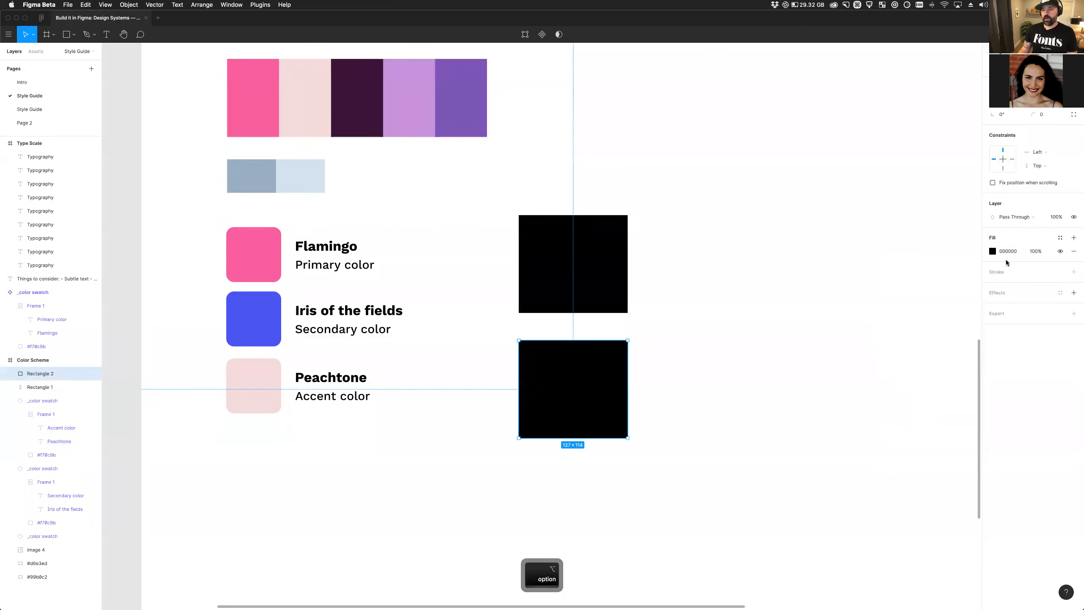
left_click_drag(596, 272, 607, 259)
Fill the lower black rectangle with white (FFFFFF) and move it so it overlaps the upper one.
left_click(559, 403)
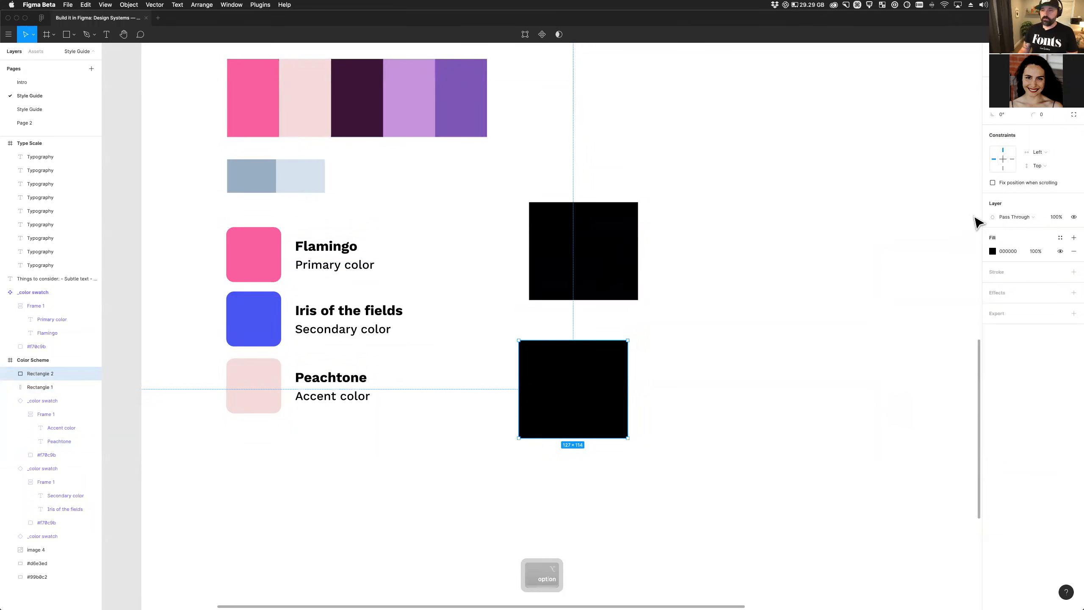
left_click(993, 252)
left_click_drag(879, 261, 812, 232)
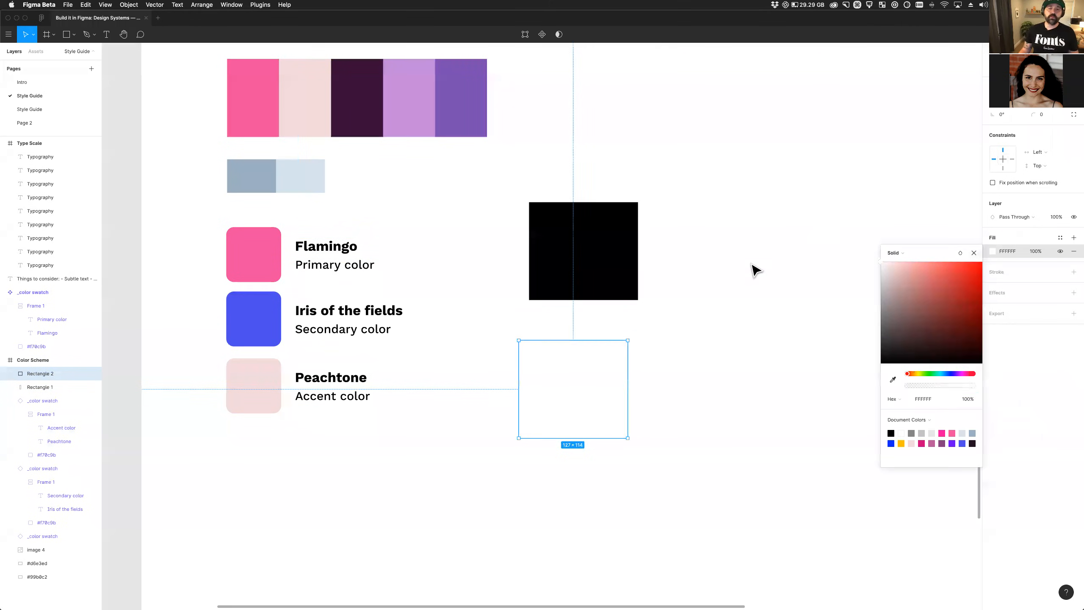
left_click(735, 294)
left_click(612, 392)
left_click_drag(611, 392, 594, 223)
Add a drop shadow to the white rectangle with a blur of 20 and an increased vertical offset.
left_click(1074, 293)
left_click(993, 306)
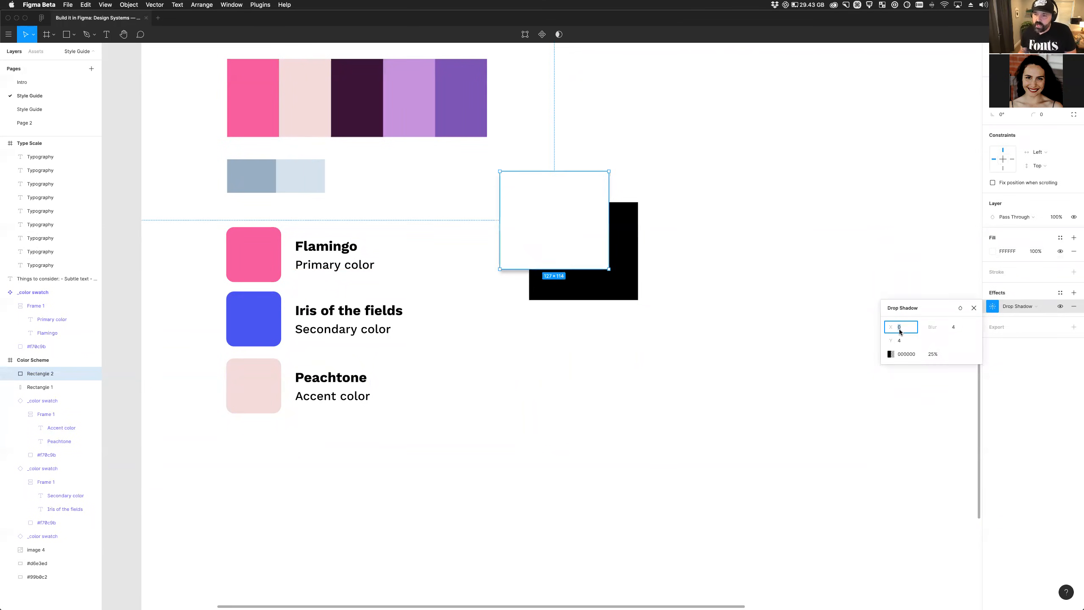
left_click(955, 327)
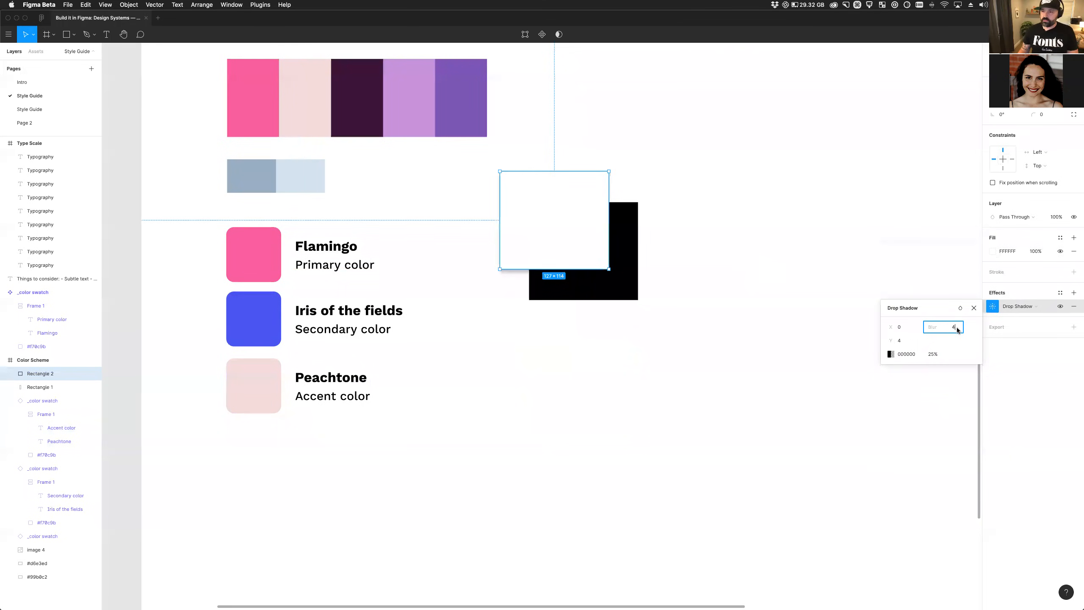
key("shift+Up")
key("shift+Up")
left_click(903, 341)
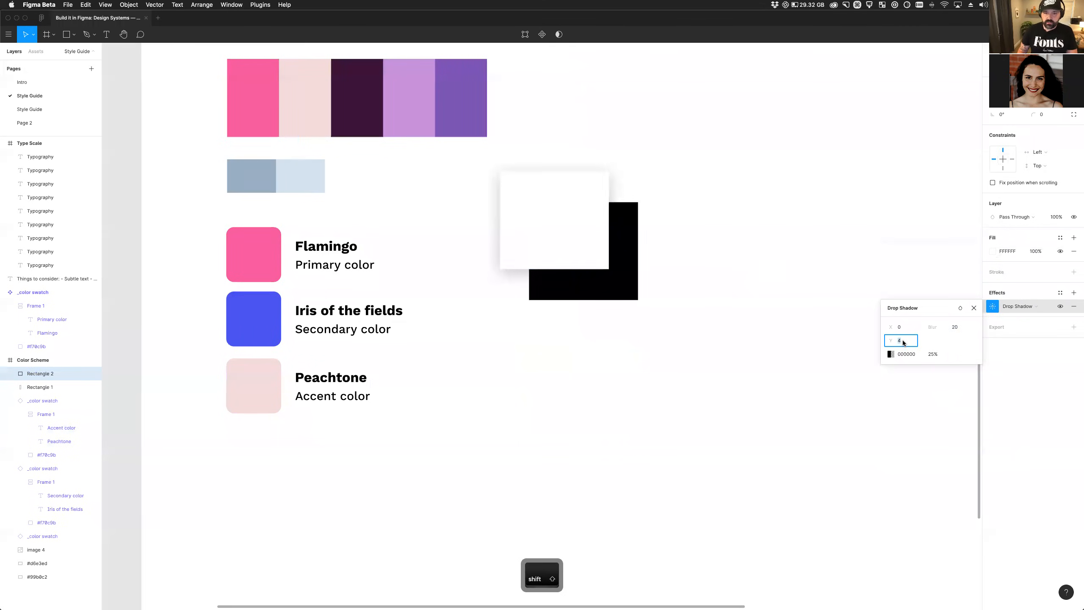
key("shift+Up")
key("shift+Up")
Reposition the white rectangle so it covers more of the black rectangle behind it.
mouse_move(557, 230)
left_mouse_down()
mouse_move(484, 234)
mouse_move(550, 230)
left_mouse_up()
left_click(590, 315)
scroll(577, 287, "up", 3)
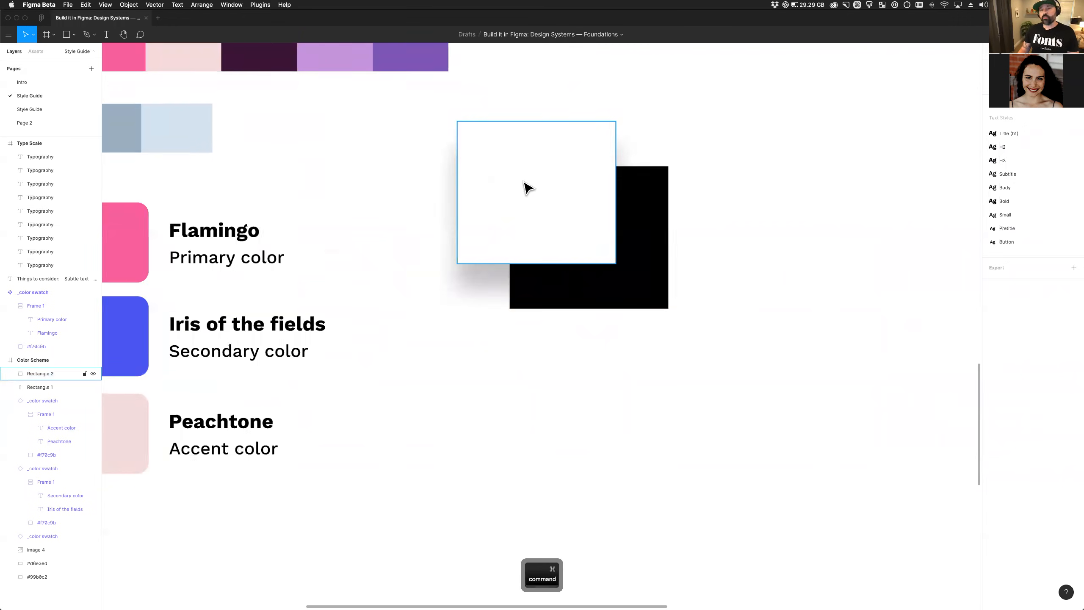
left_click(545, 222, "super")
mouse_move(559, 230)
left_mouse_down()
mouse_move(580, 233)
mouse_move(569, 247)
mouse_move(575, 237)
left_mouse_up()
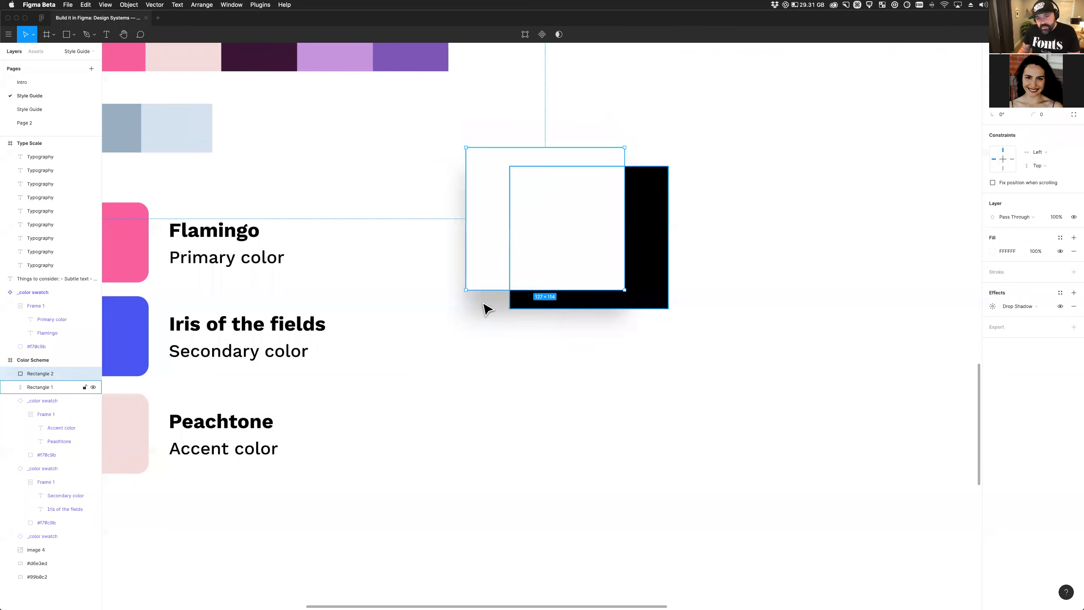
left_click(665, 260)
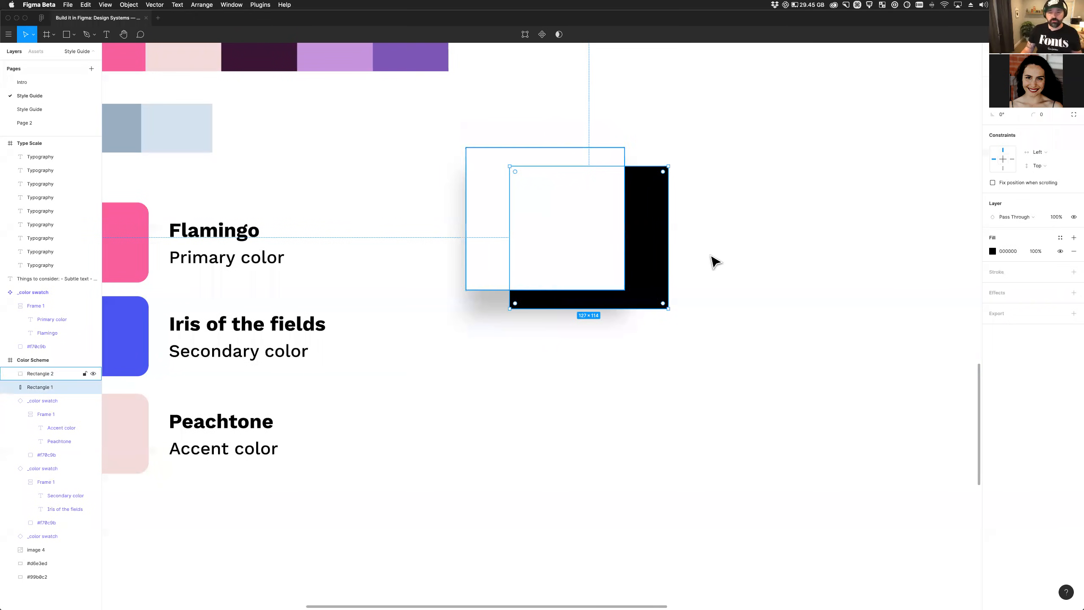
left_click(760, 264)
Place a copy of the Peachtone swatch instance directly below it and rename the copy's bold label "Dark".
scroll(679, 273, "left", 5)
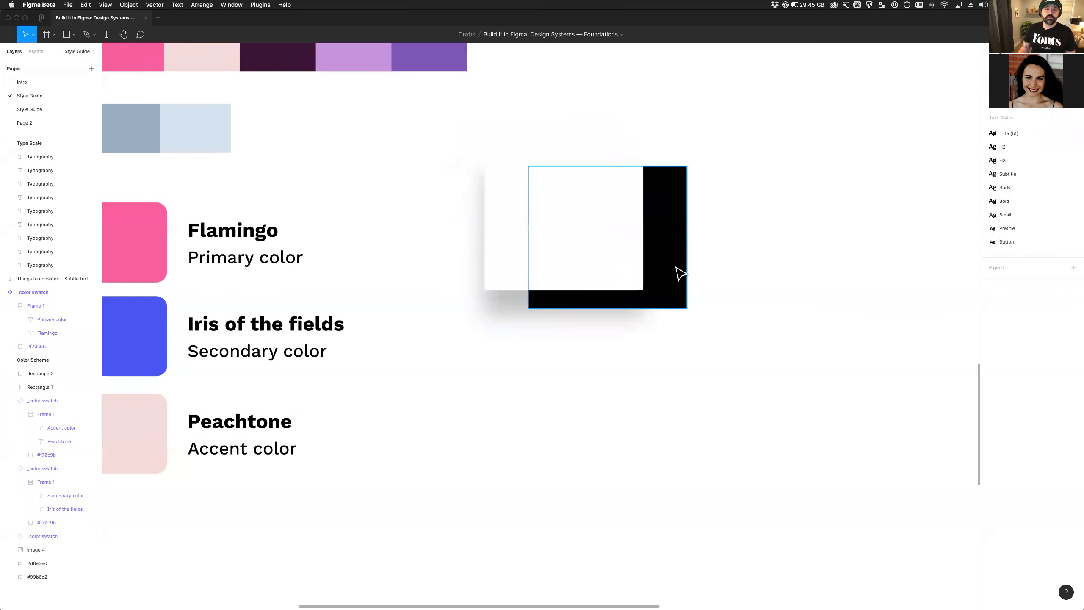
scroll(454, 347, "down", 5)
left_click(326, 283)
left_click_drag(327, 283, 354, 384)
double_click(323, 400)
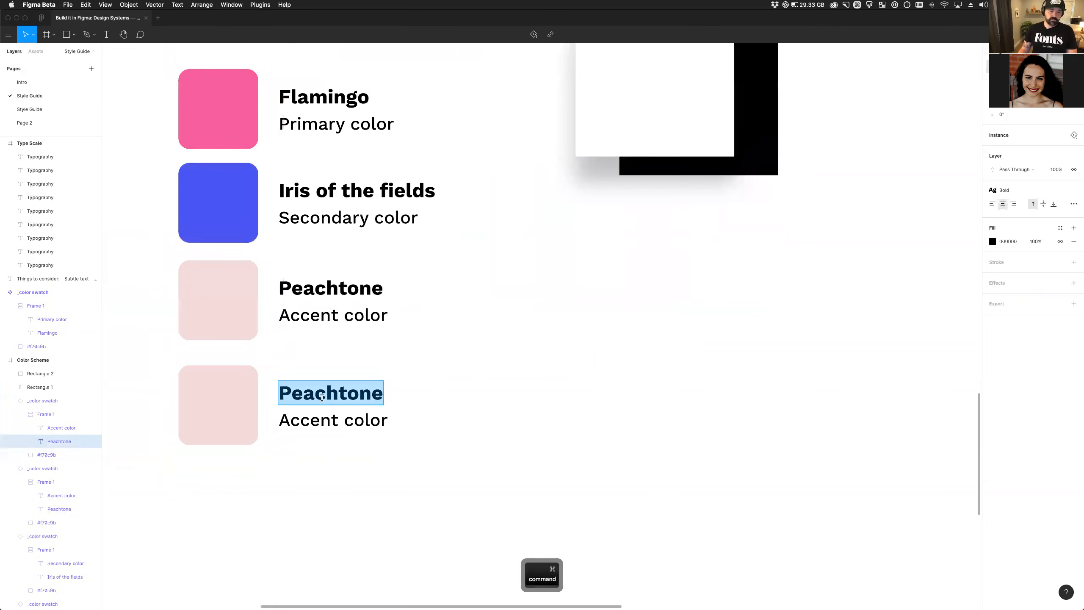
type("Dark")
key("Escape")
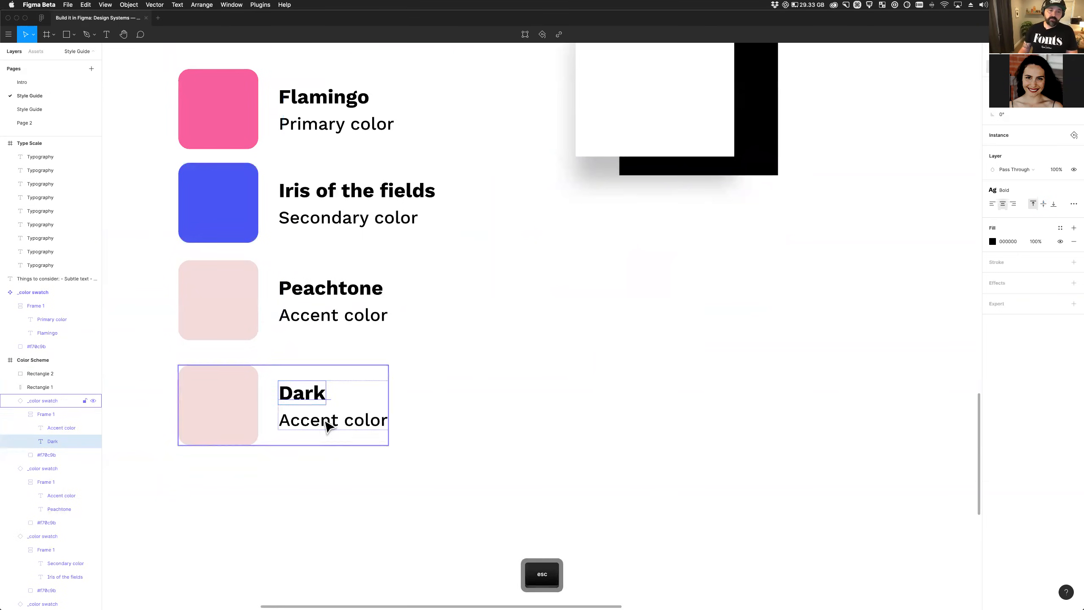
Change the lower label of the Dark swatch to "Dark elements/backgrounds".
double_click(328, 421, "super")
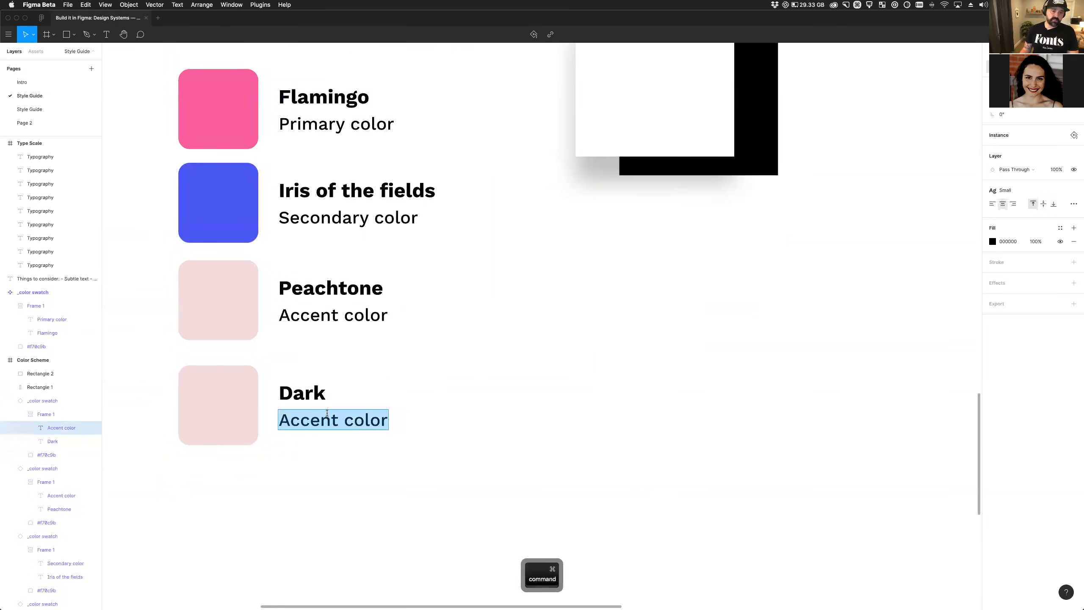
type("Dark ")
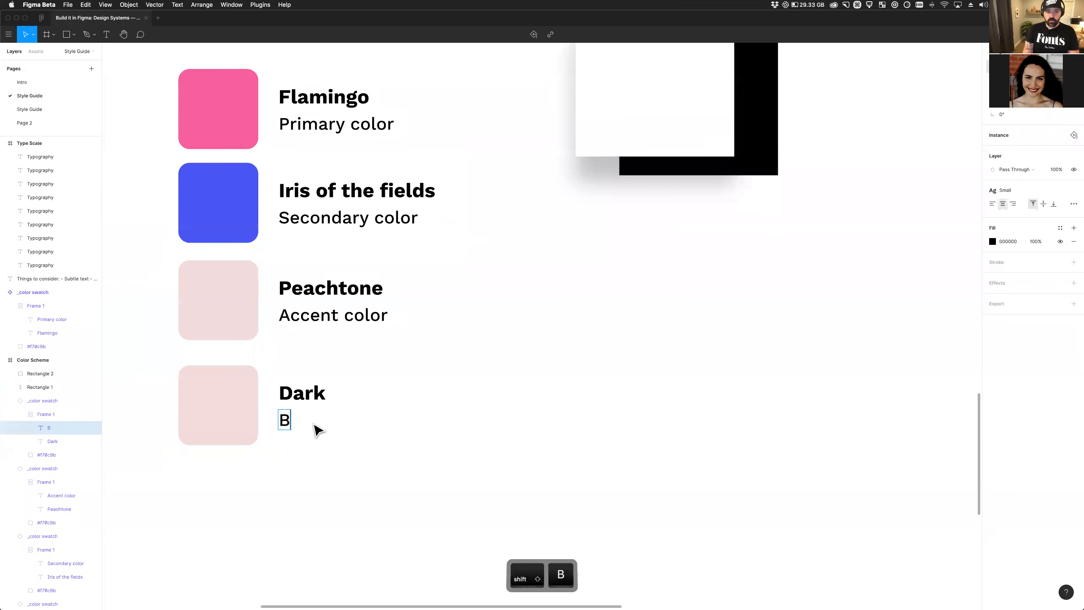
type("o")
key("BackSpace")
key("BackSpace")
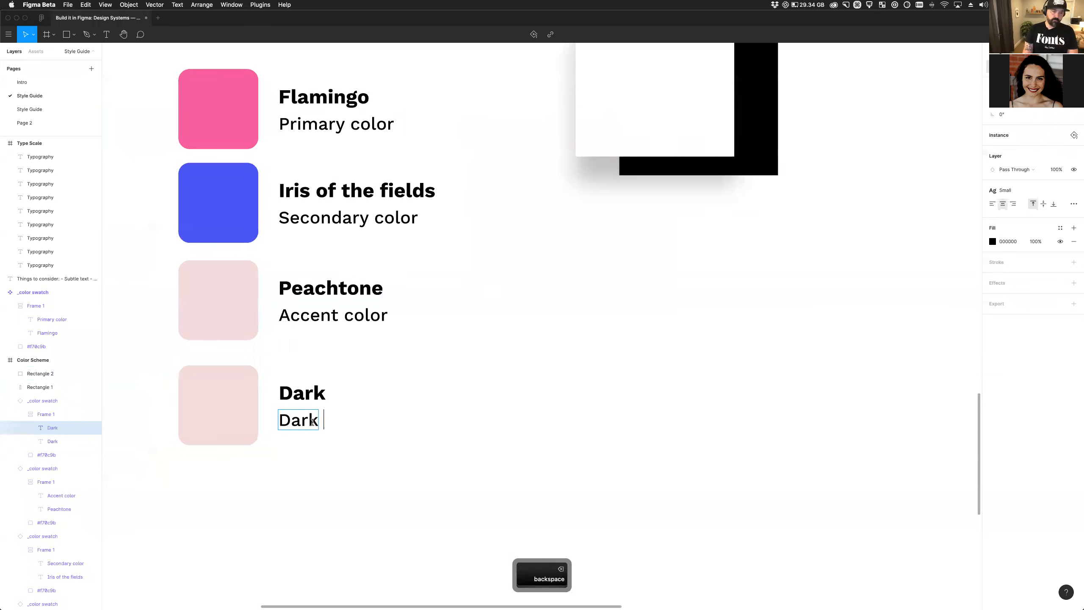
type("element")
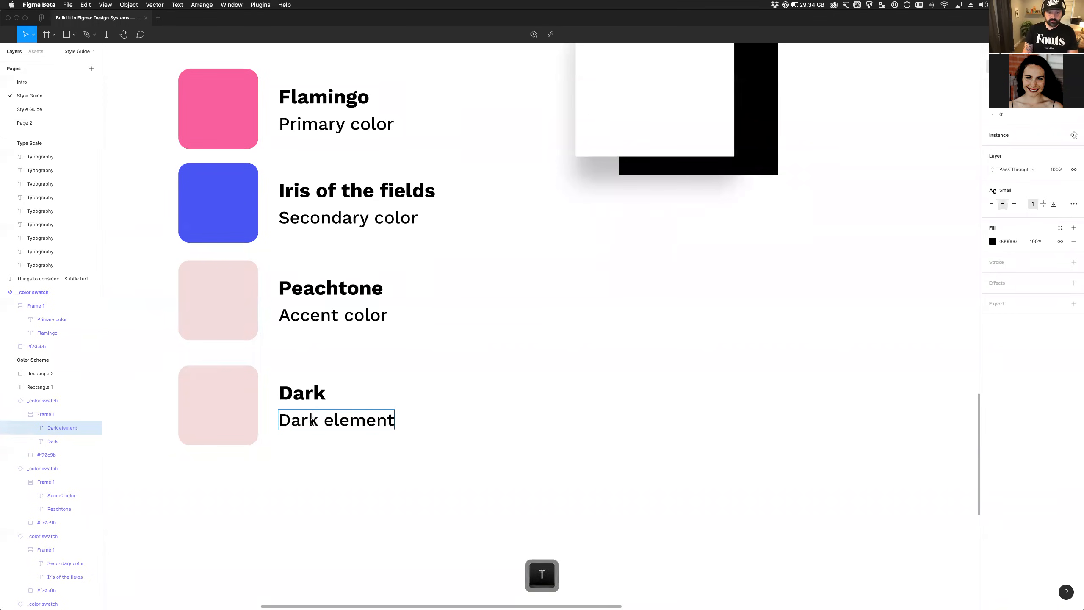
type("s/backgrounds")
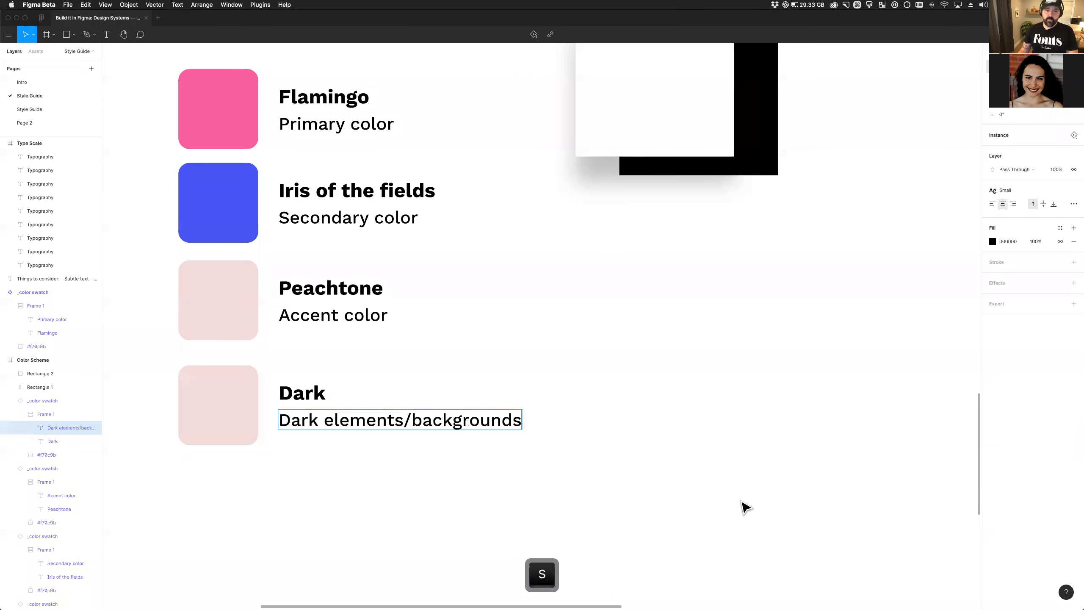
key("Escape")
Create a color style named "Peachtone" from the Peachtone swatch's fill.
left_click(232, 402)
left_click(235, 417, "super")
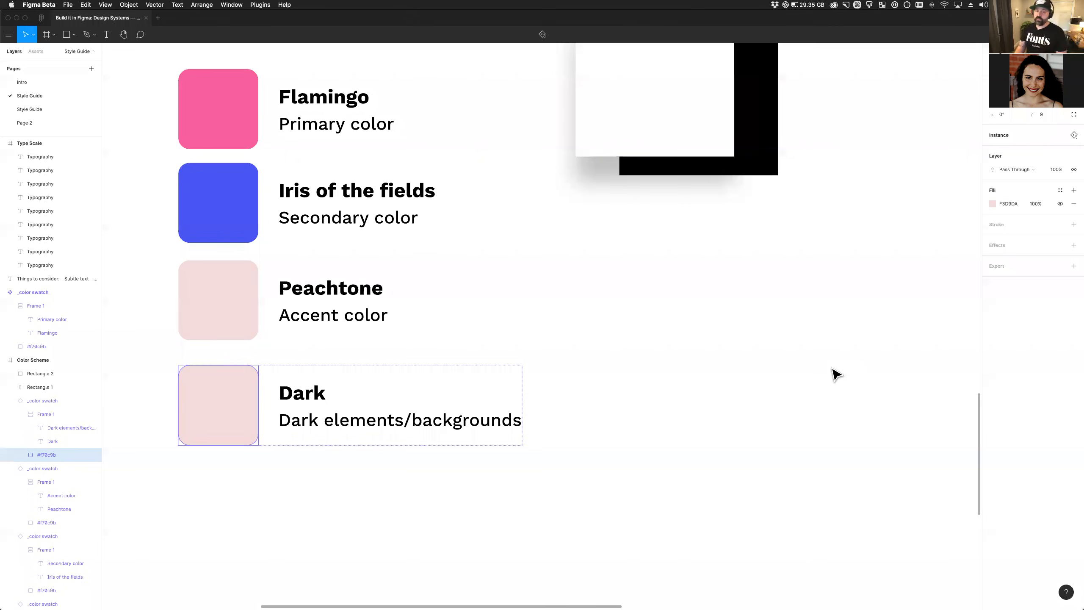
left_click(239, 304, "super")
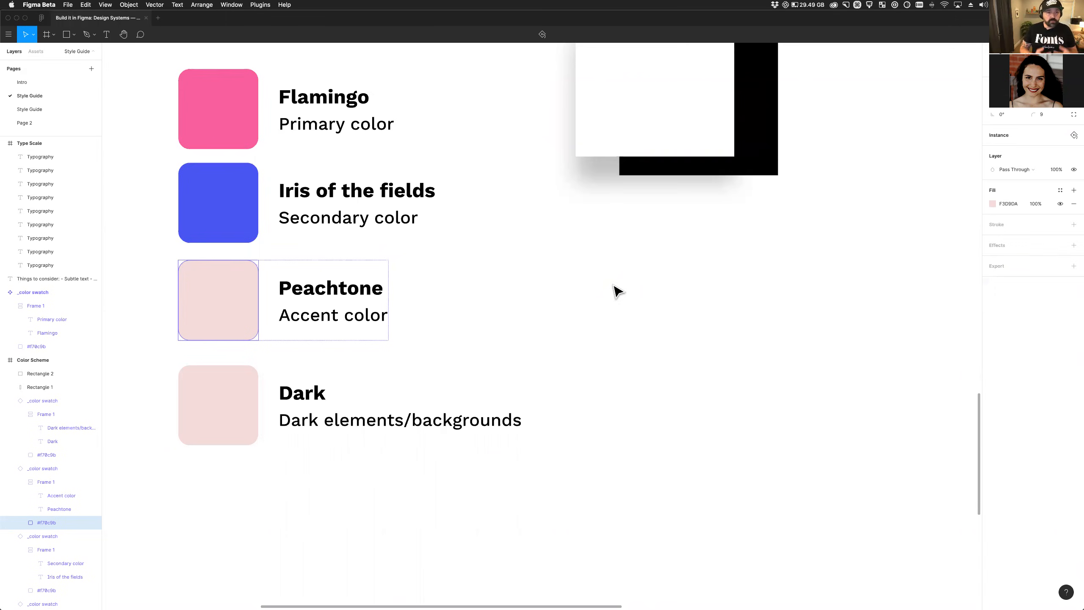
left_click(1059, 191)
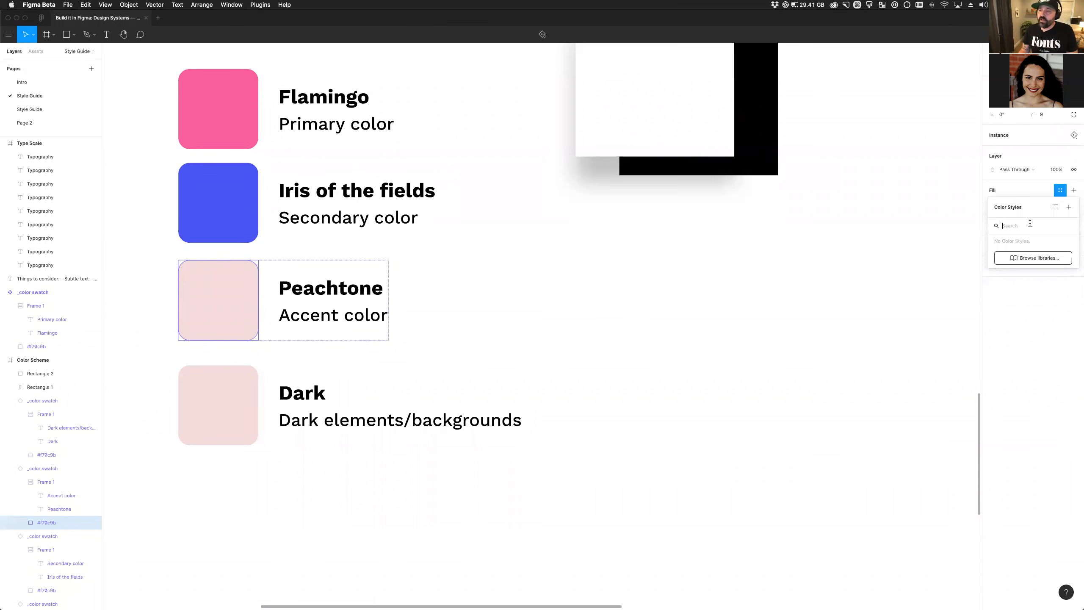
left_click(1066, 209)
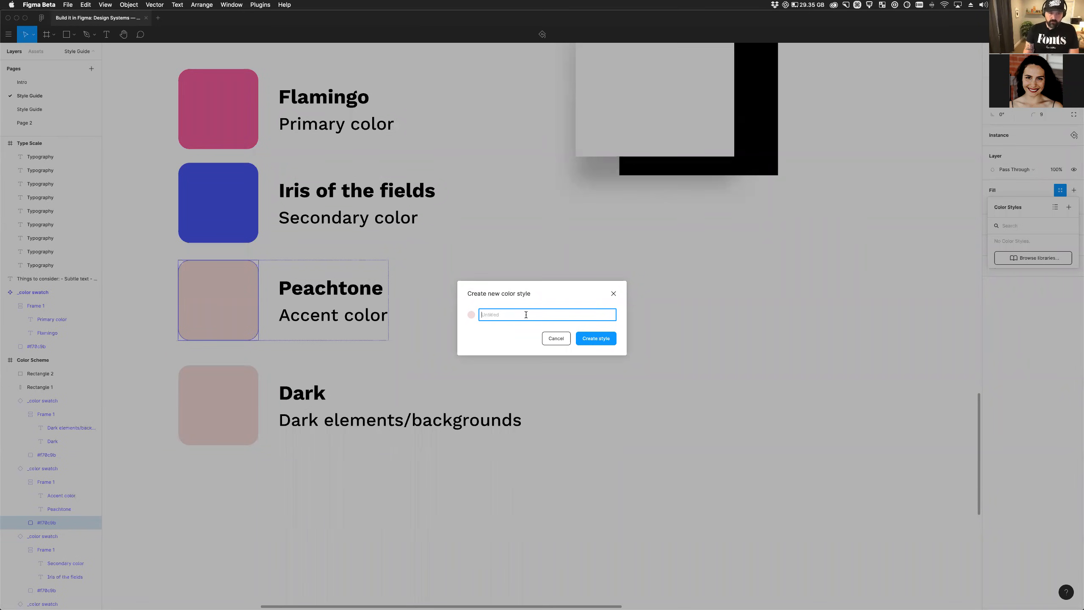
type("Peachtone")
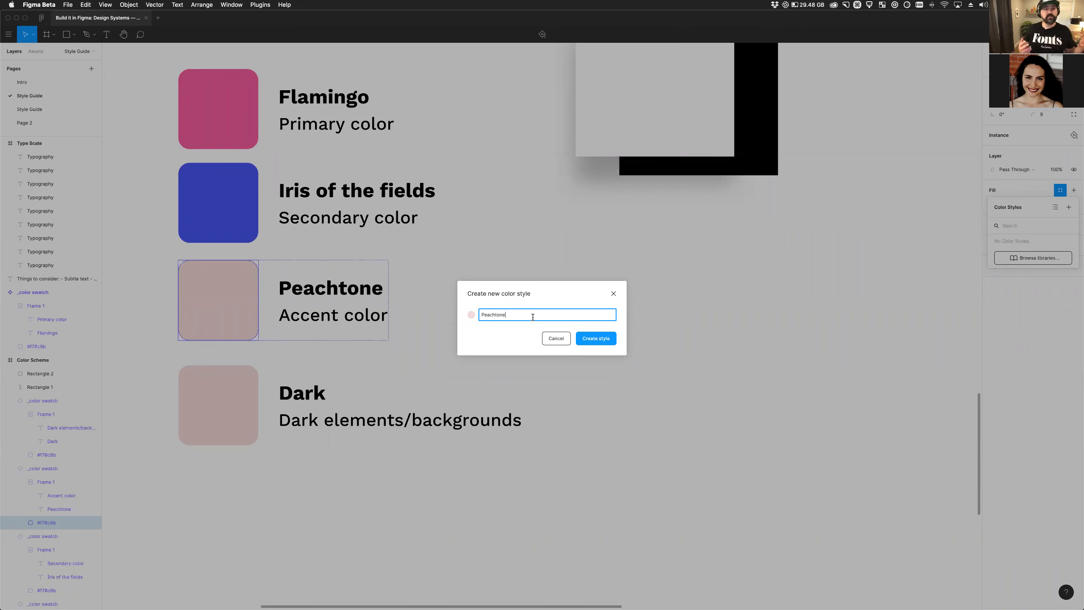
left_click(588, 339)
Create a color style named "Flamingo" from the fill of the pink Flamingo swatch.
left_click(239, 98, "super")
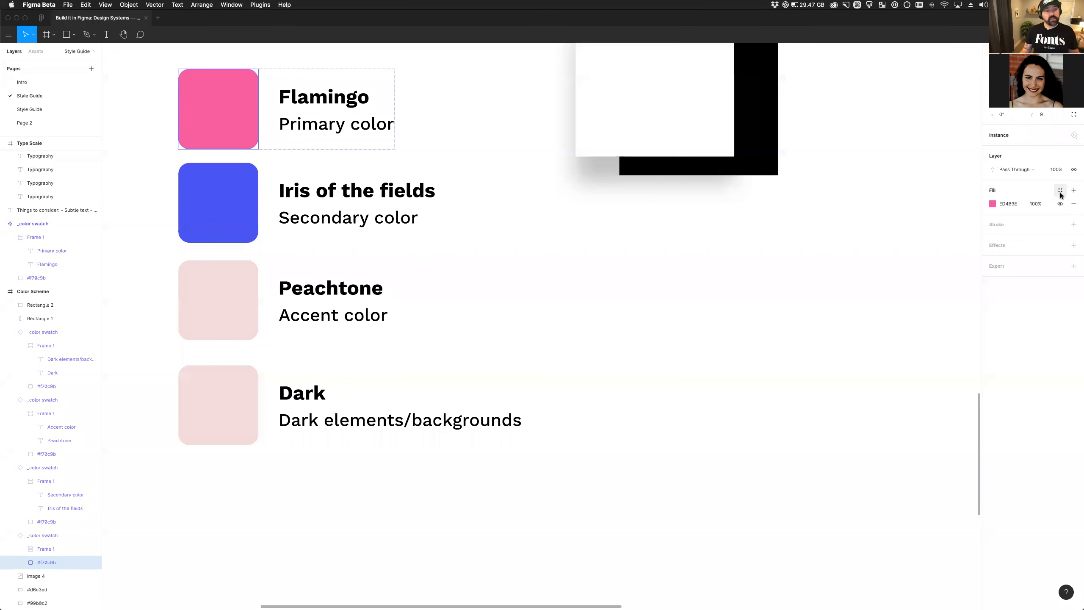
left_click(1060, 192)
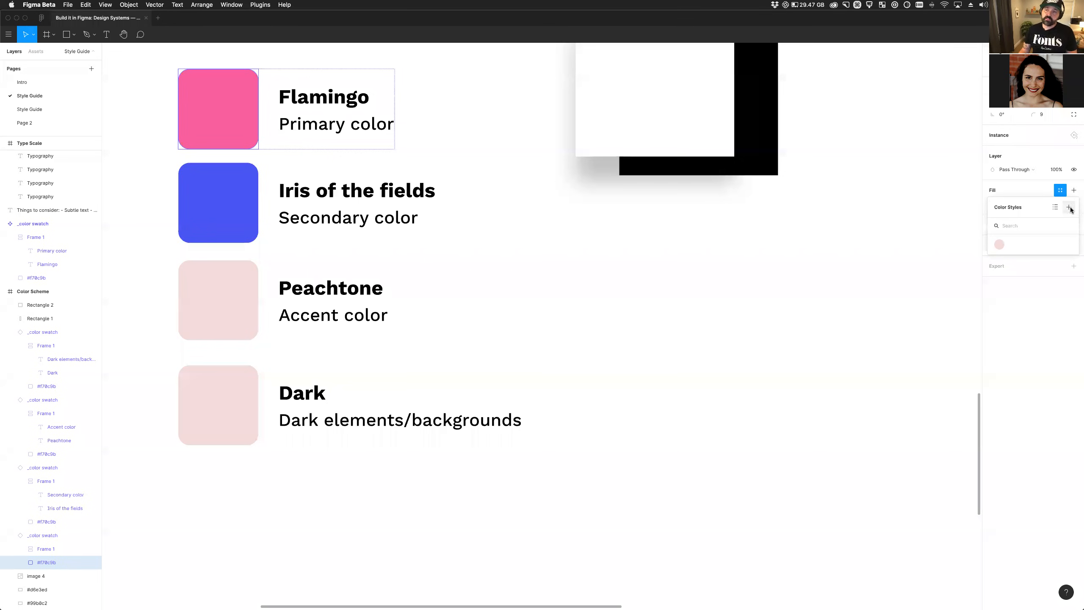
left_click(1069, 207)
type("Flamingo")
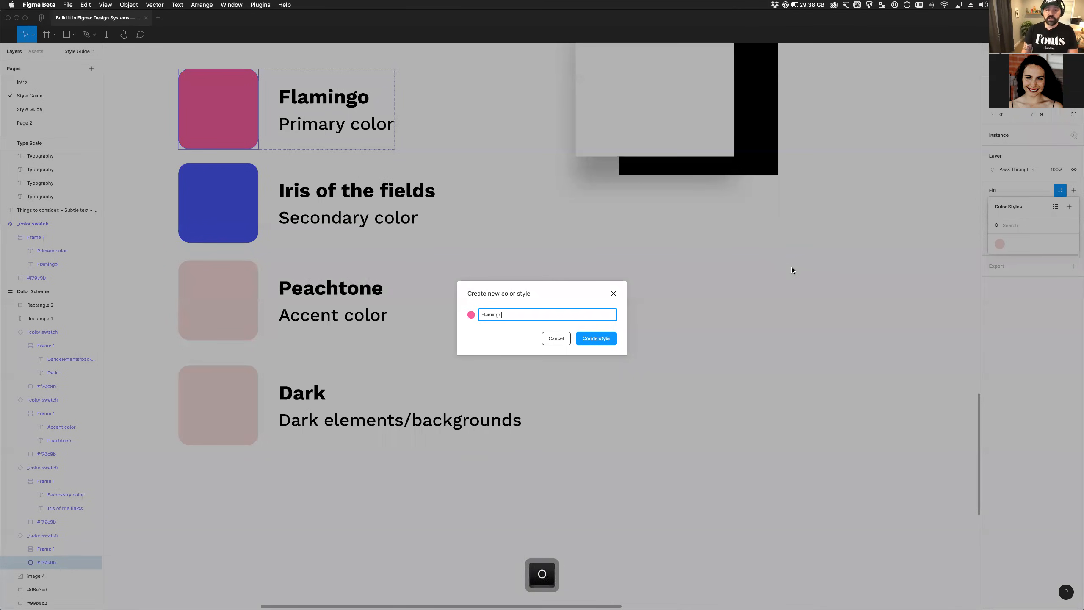
left_click(606, 339)
Create a color style named "Iris" from the fill of the blue Iris of the fields swatch.
left_click(237, 223, "super")
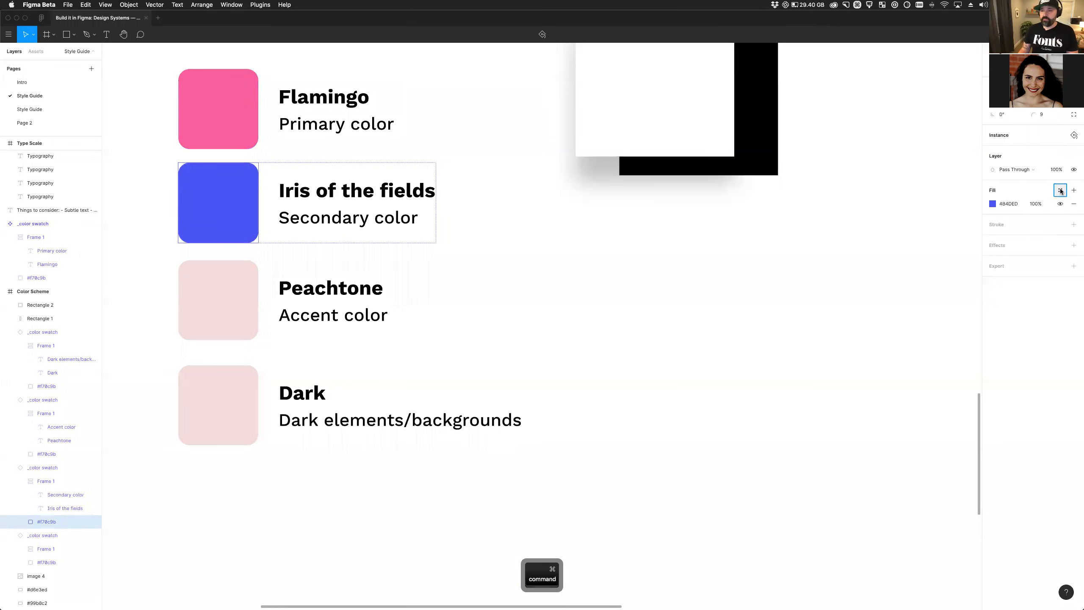
left_click(1061, 190)
left_click(1067, 208)
type("Iris")
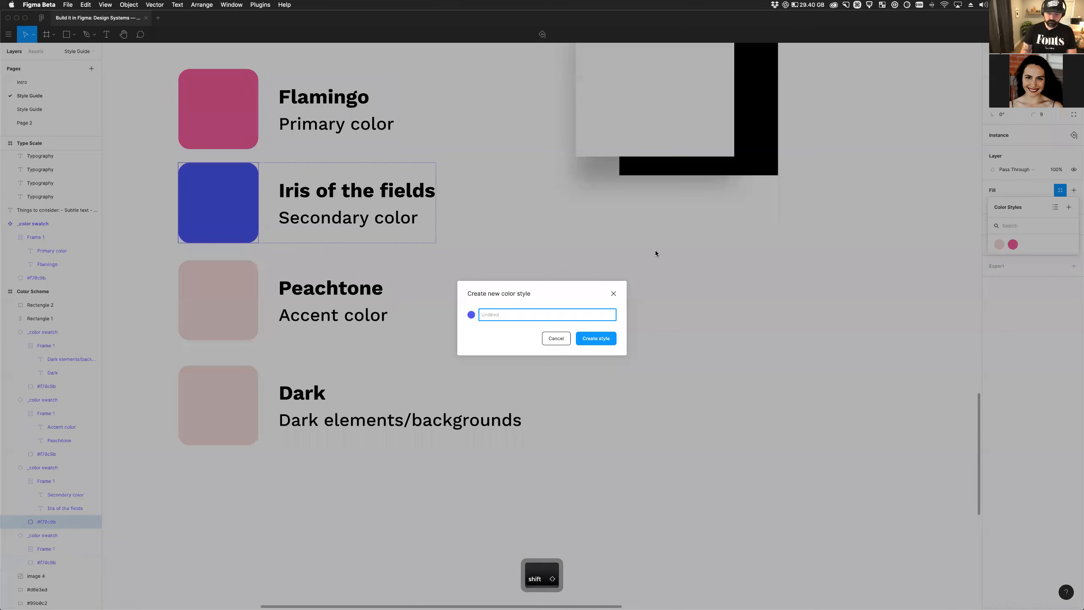
left_click(596, 338)
left_click(481, 332)
scroll(481, 332, "down", 5)
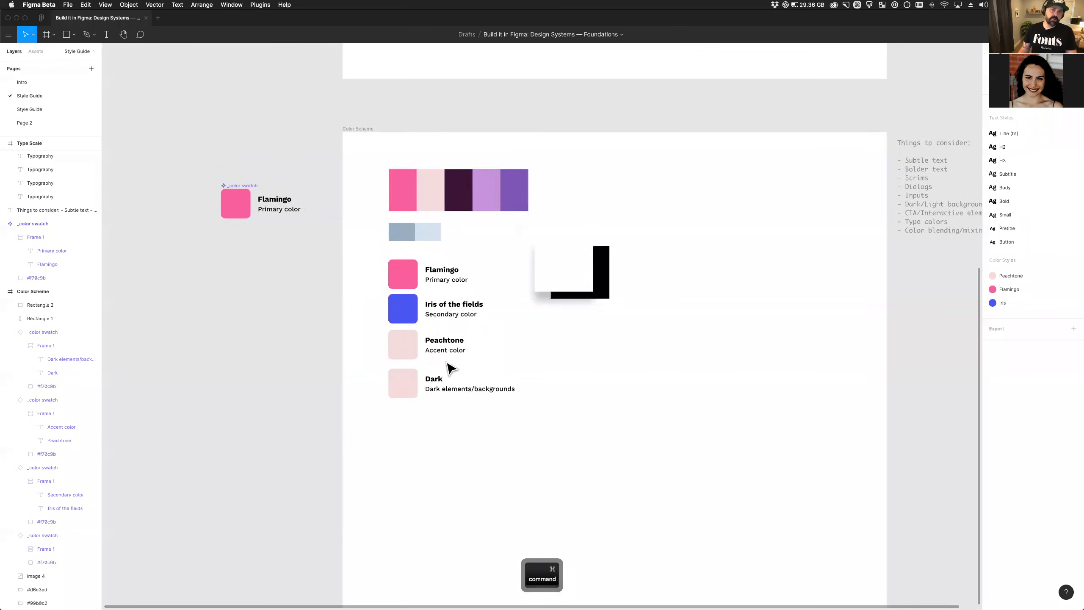
left_click(409, 387, "super")
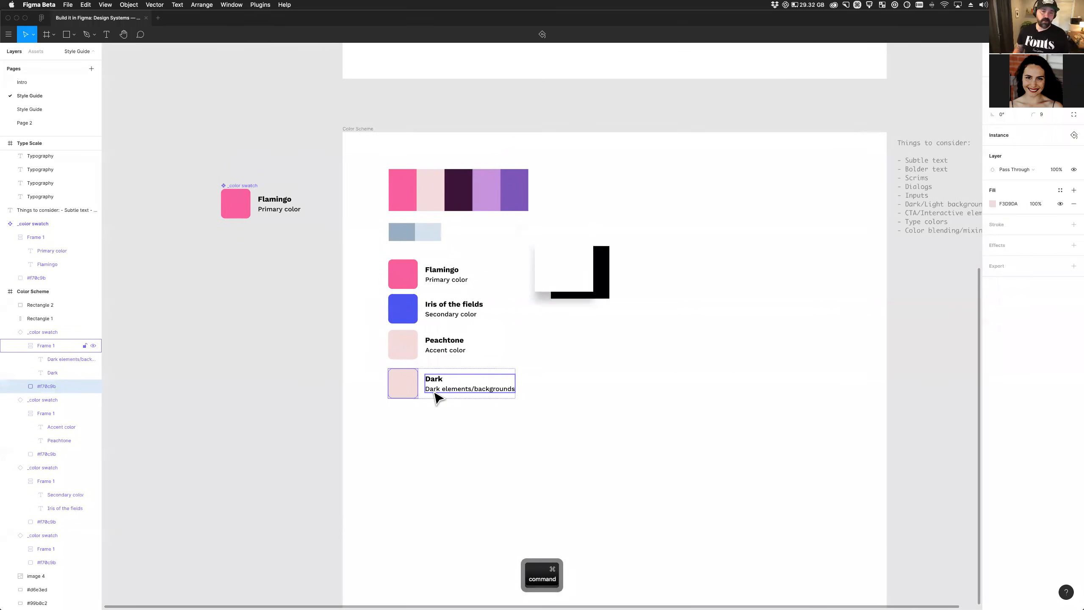
scroll(401, 410, "right", 3)
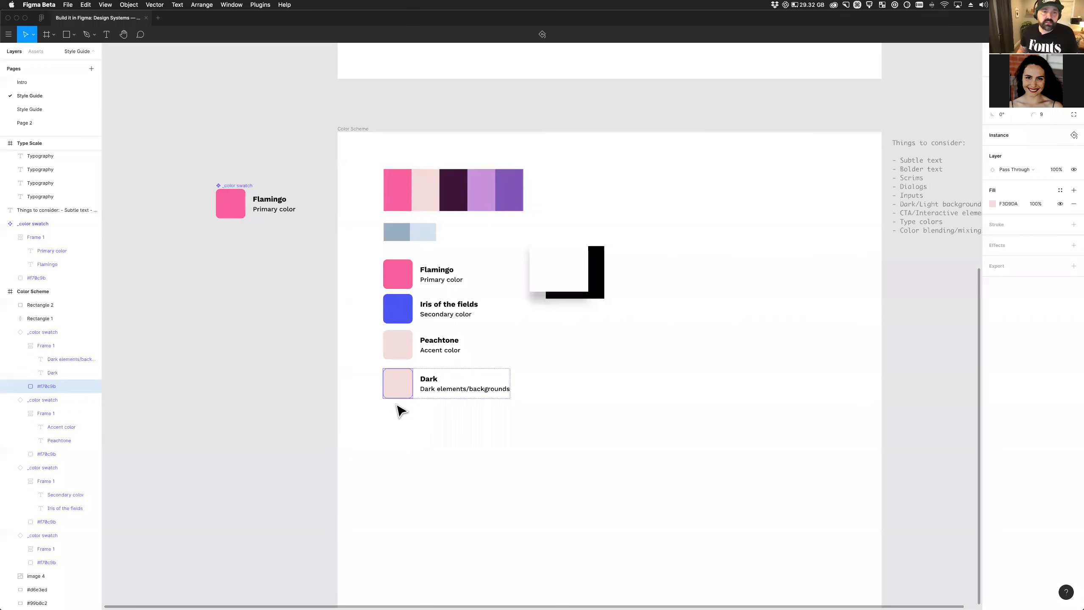
left_click(529, 404)
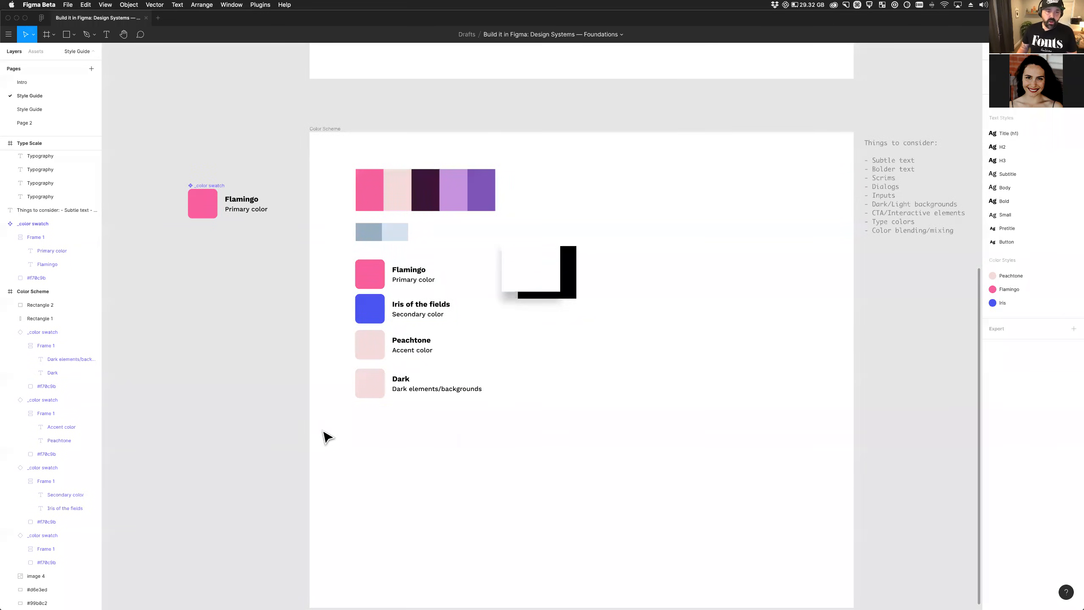
Remove the white rectangle and the black rectangle behind it from the Color Scheme frame.
scroll(403, 429, "up", 3)
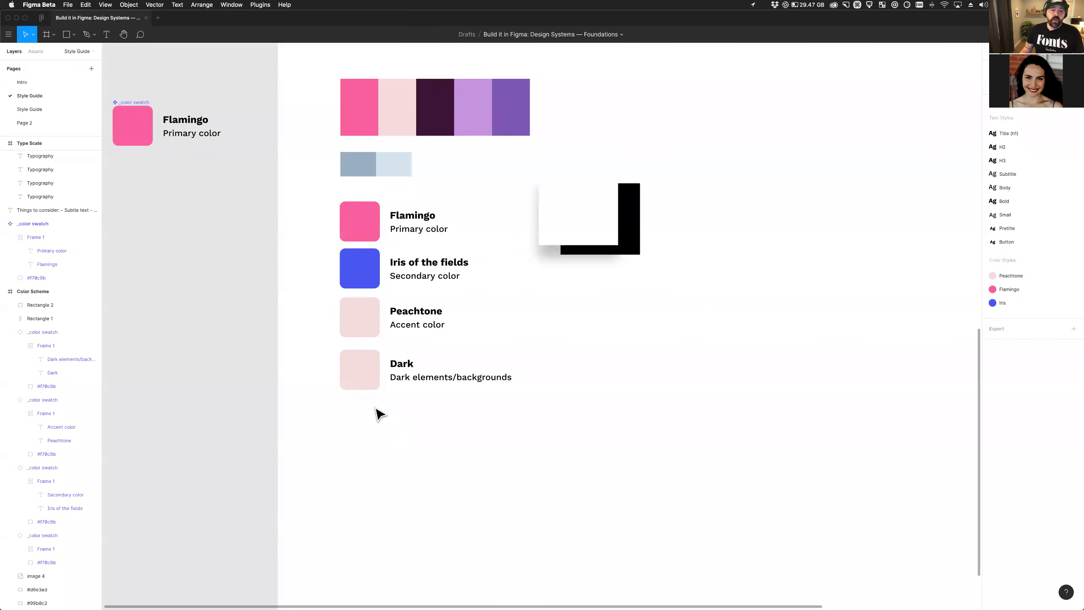
key("super")
left_click(585, 239, "super")
key("super+x")
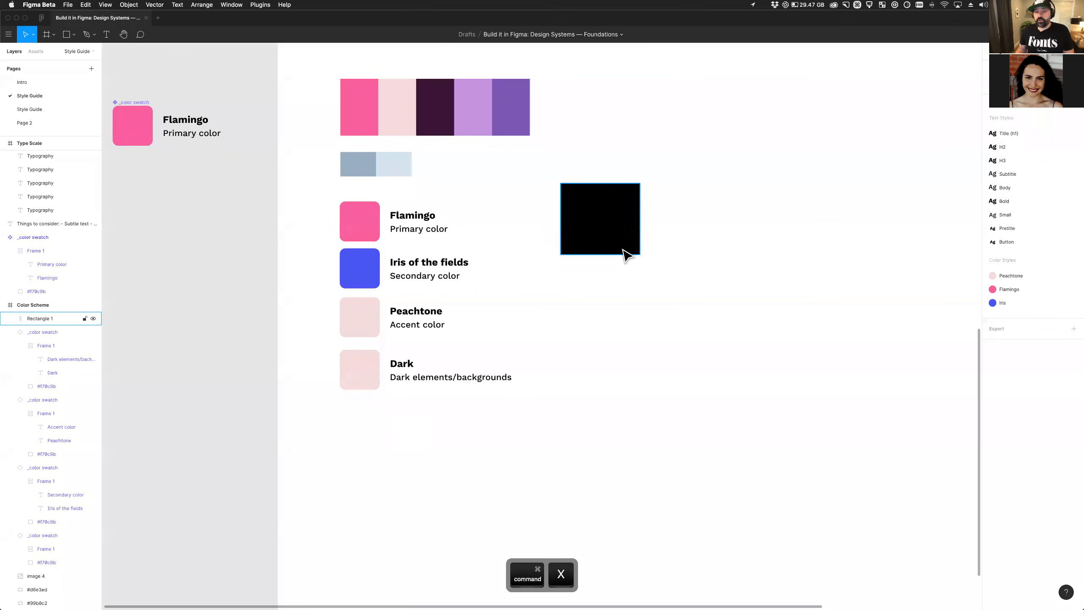
left_click(623, 247, "super")
key("super+x")
Set the fill of the Dark swatch's color square to 000000.
left_click(358, 389, "super")
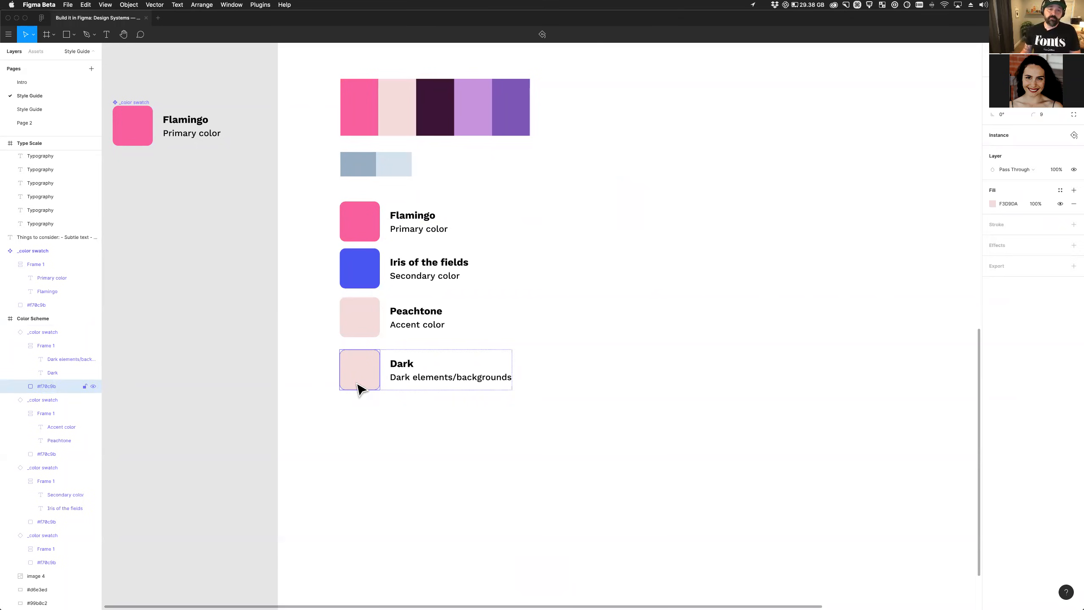
left_click(518, 409, "super")
left_click(351, 371, "super")
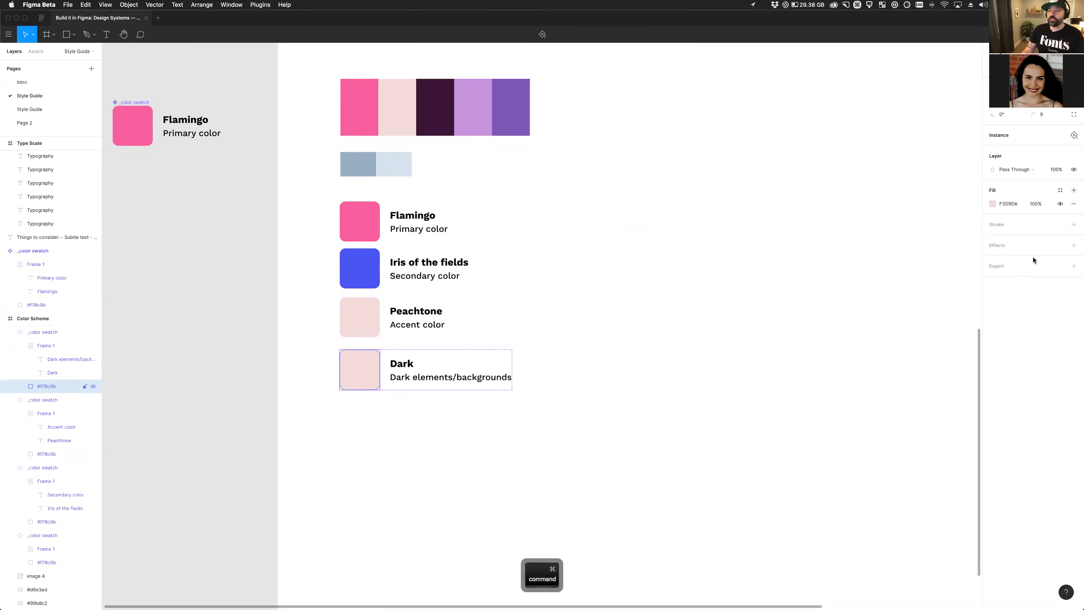
left_click(992, 205)
type("000000")
key("Return")
left_click(588, 429)
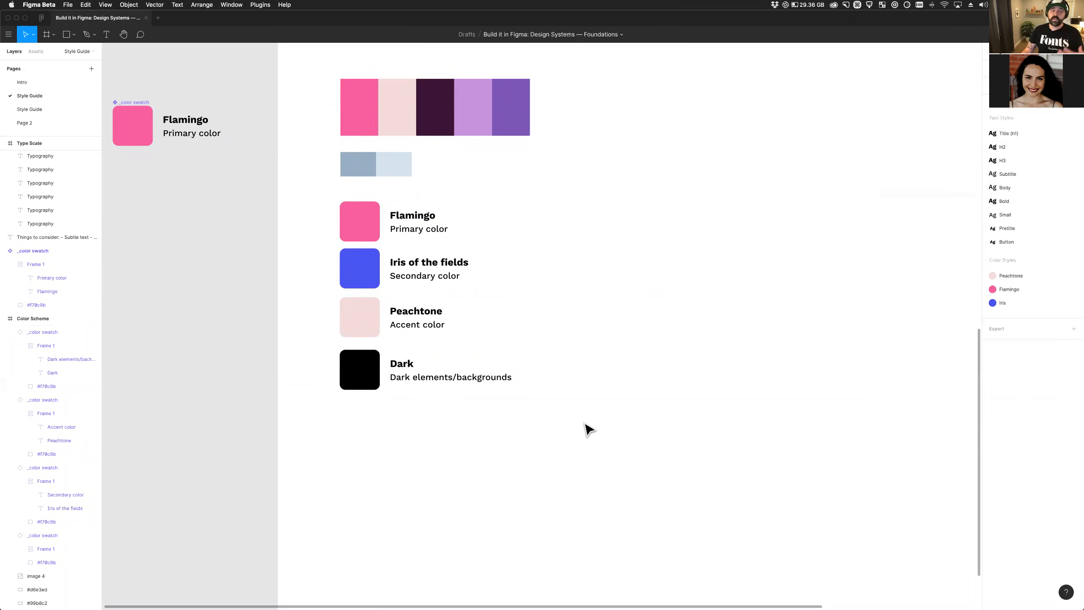
Add a second fill above the black on the Dark swatch and make it a linear gradient.
left_click(364, 382, "super")
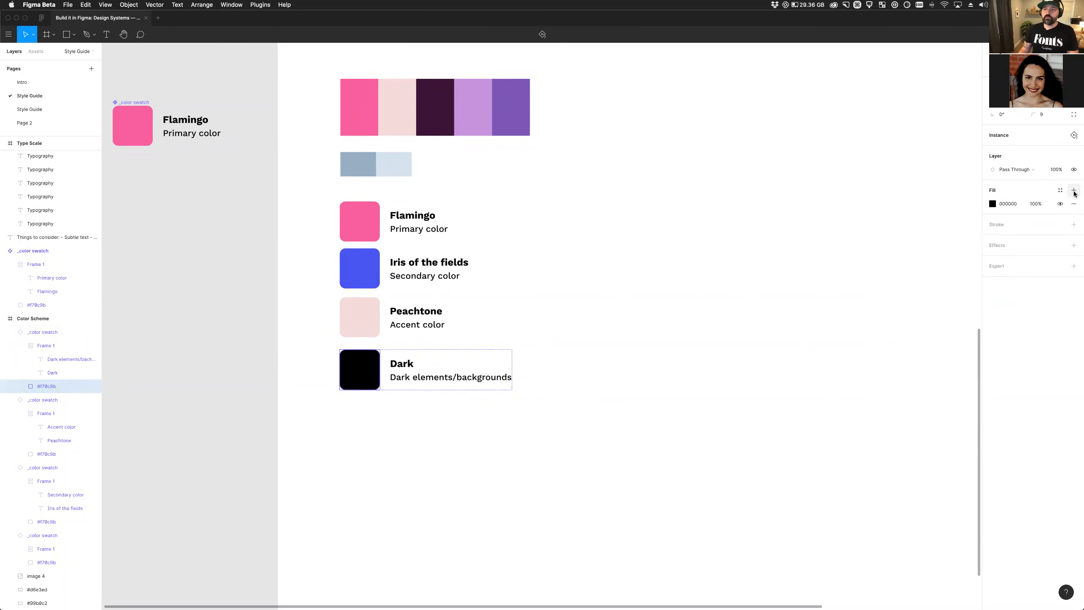
left_click(1074, 190)
left_click(992, 204)
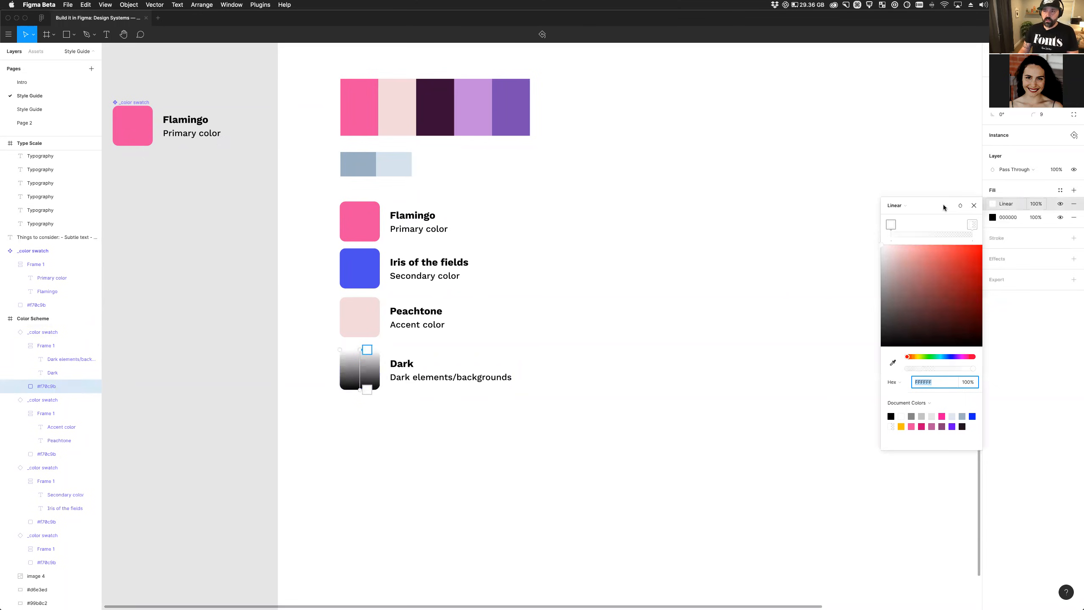
left_click(904, 206)
left_click(904, 195)
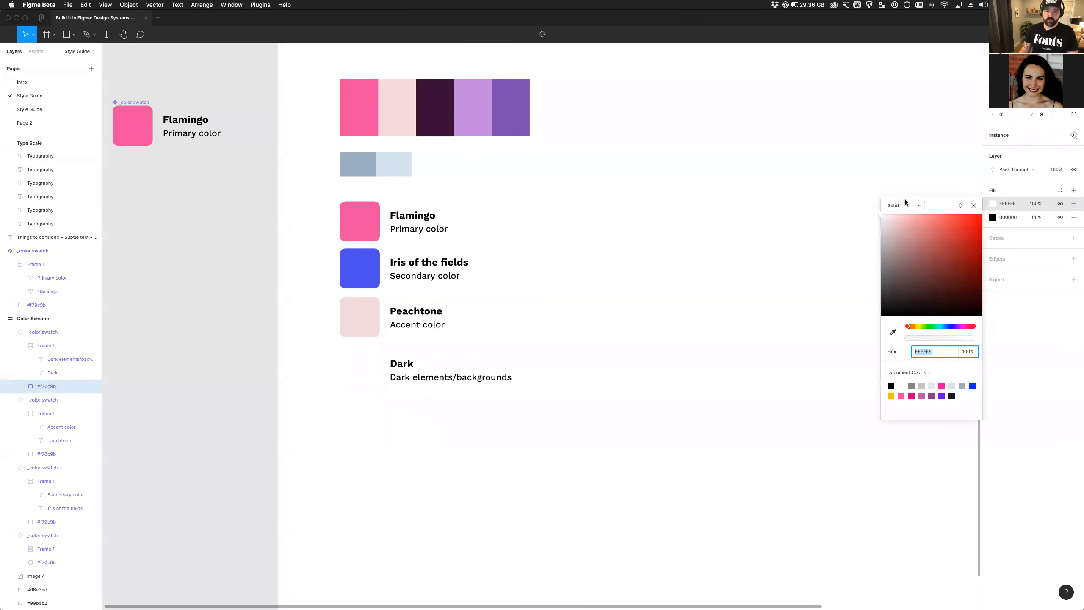
left_click(913, 208)
left_click(903, 217)
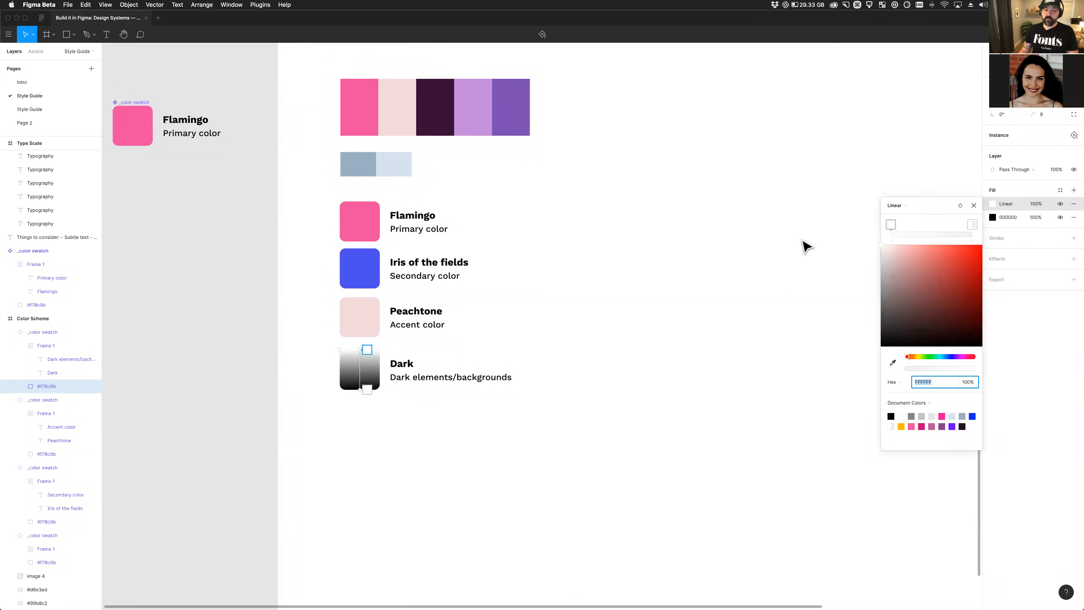
Sample the Flamingo pink for both stops of the Dark swatch's gradient and fade the end stop to 0% opacity.
left_click(891, 363)
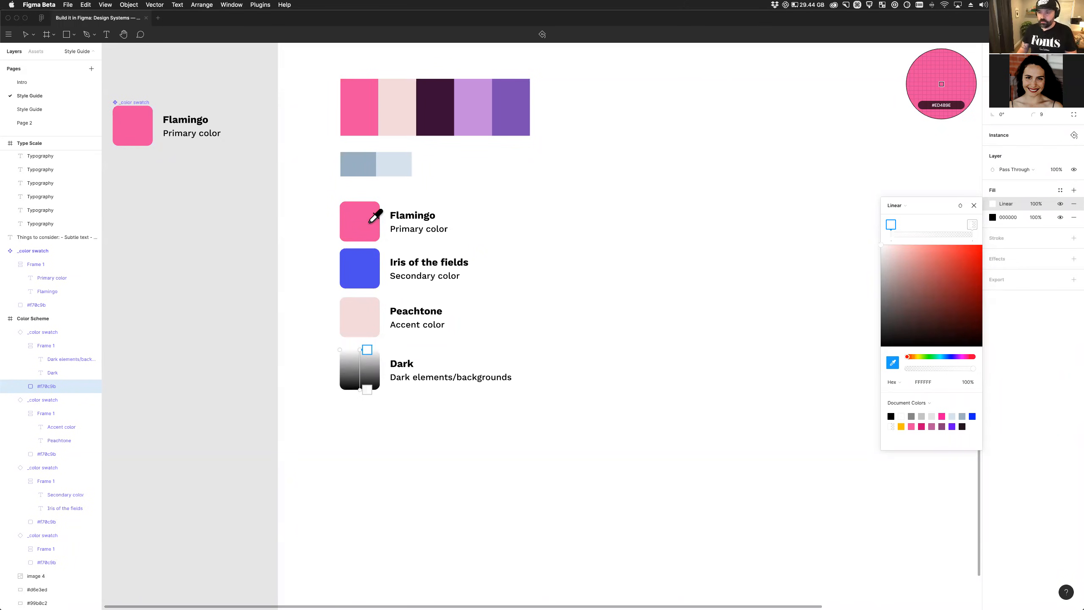
left_click(370, 222)
left_click(972, 225)
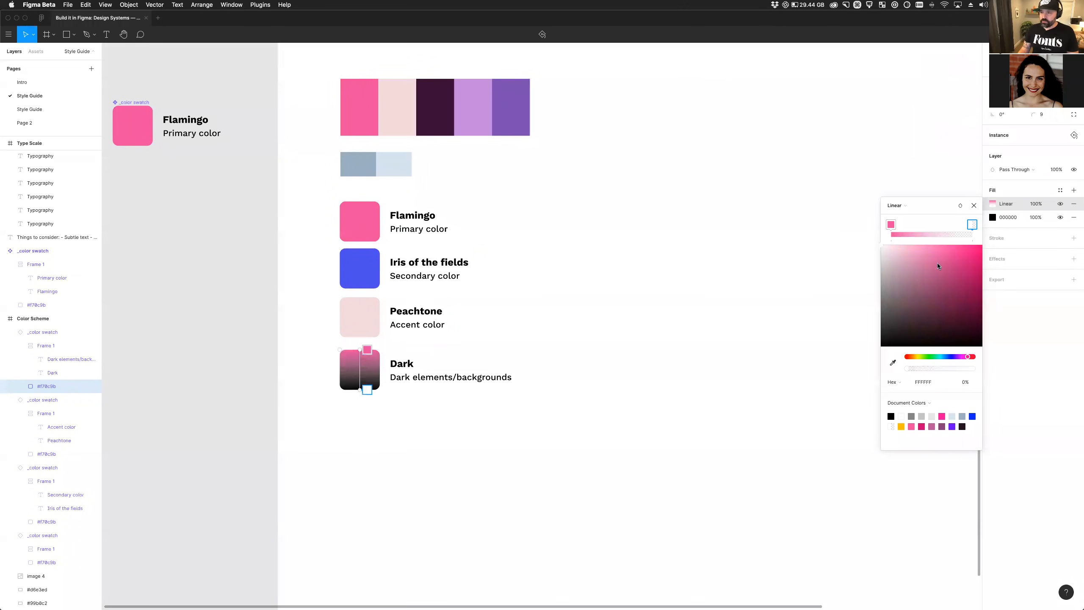
left_click(891, 363)
left_click(361, 230)
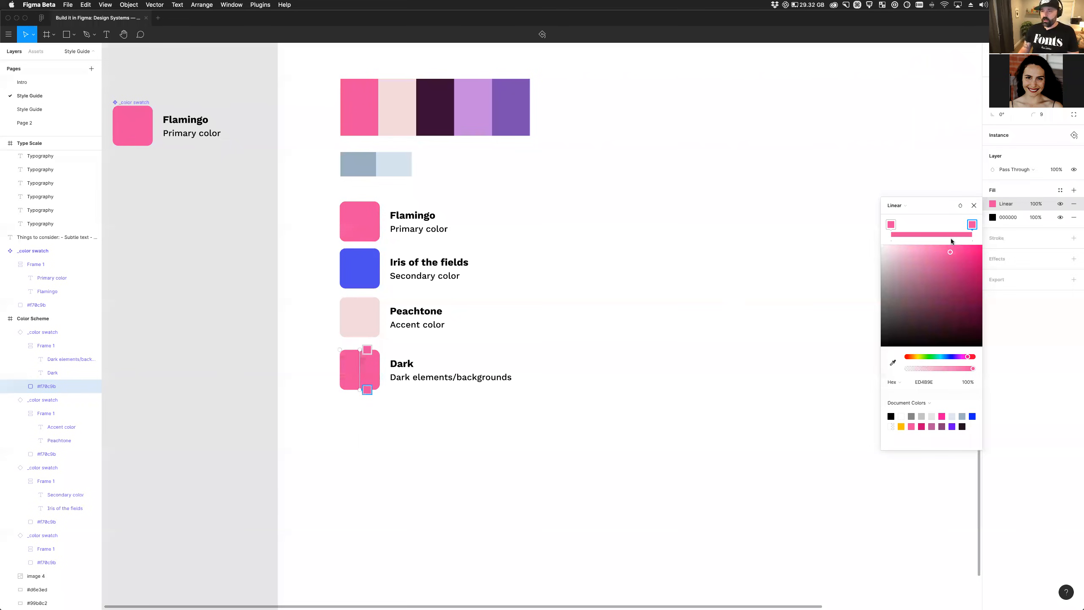
left_click_drag(971, 370, 880, 375)
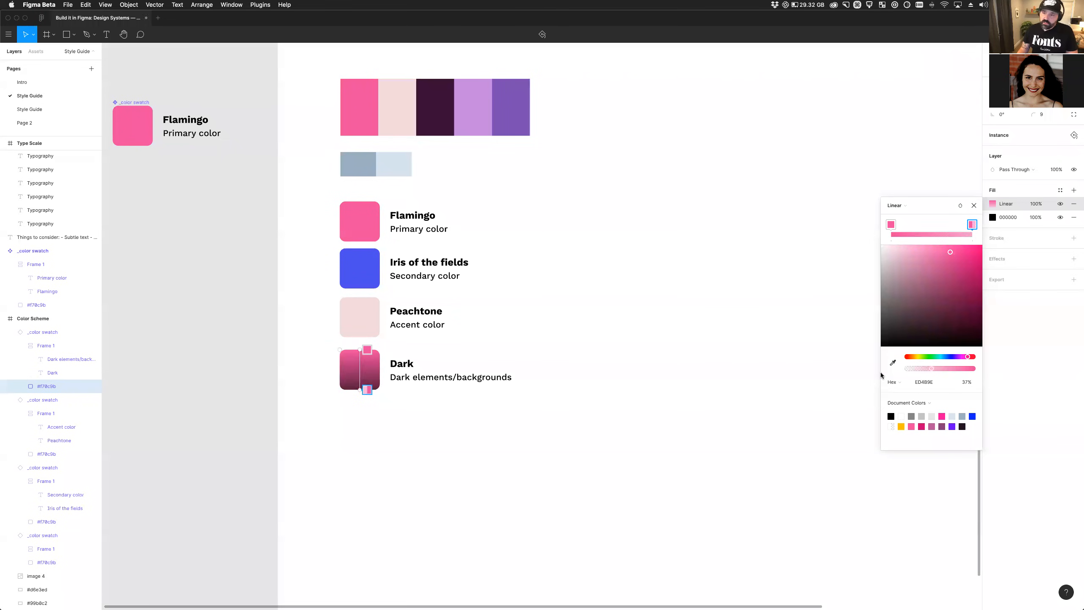
Place a copy of the gradient Dark swatch below the original and remove that copy.
scroll(349, 384, "up", 3)
scroll(345, 378, "up", 3)
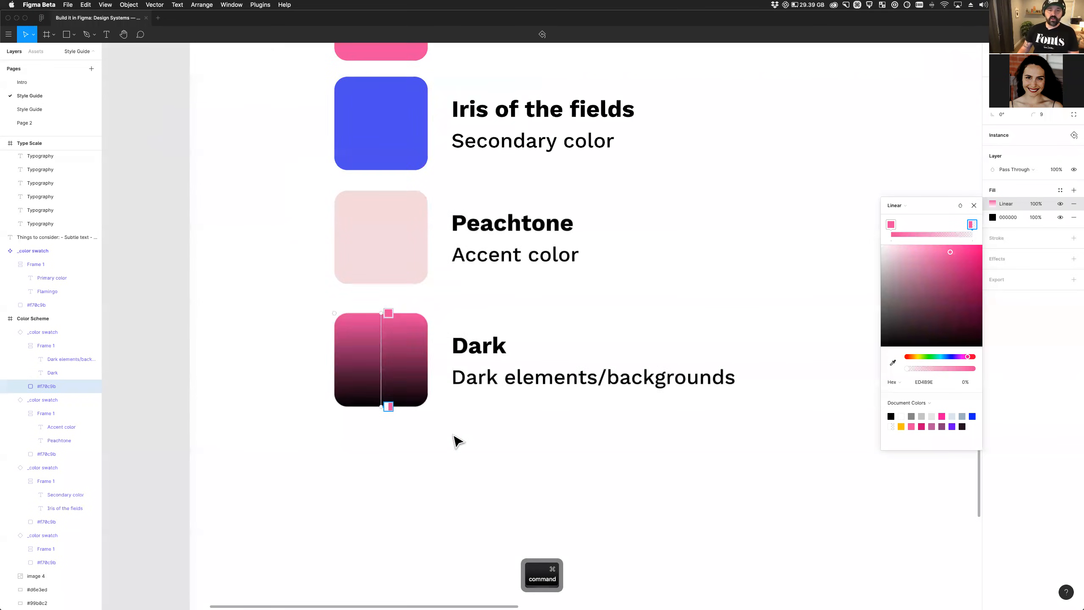
scroll(457, 442, "left", 3)
left_click(537, 473)
left_click(491, 380)
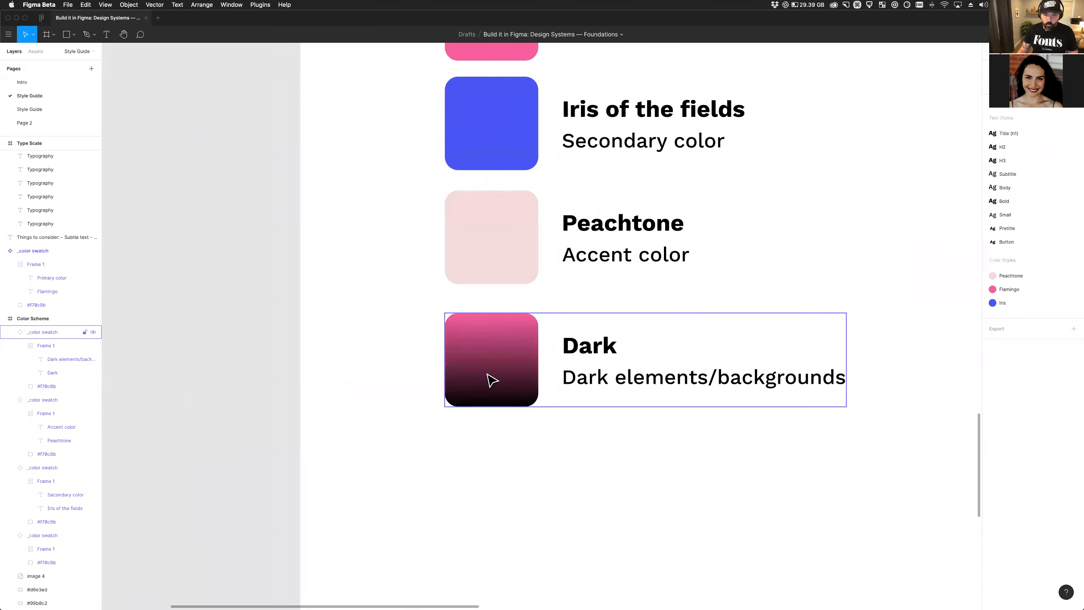
left_click_drag(495, 367, 524, 481)
scroll(524, 481, "down", 3)
left_click(496, 446, "super")
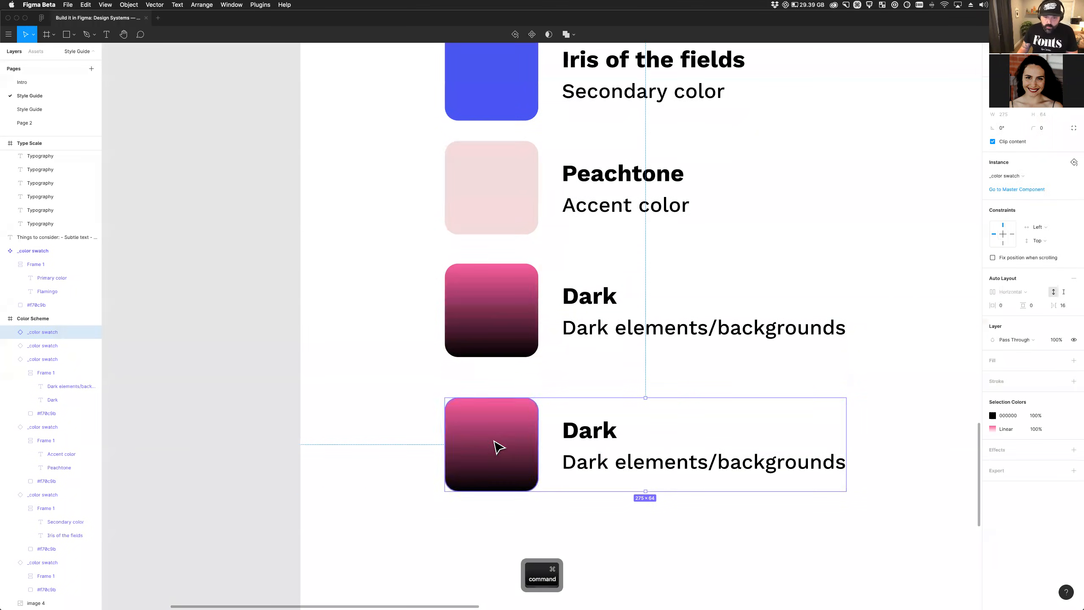
left_click(604, 525)
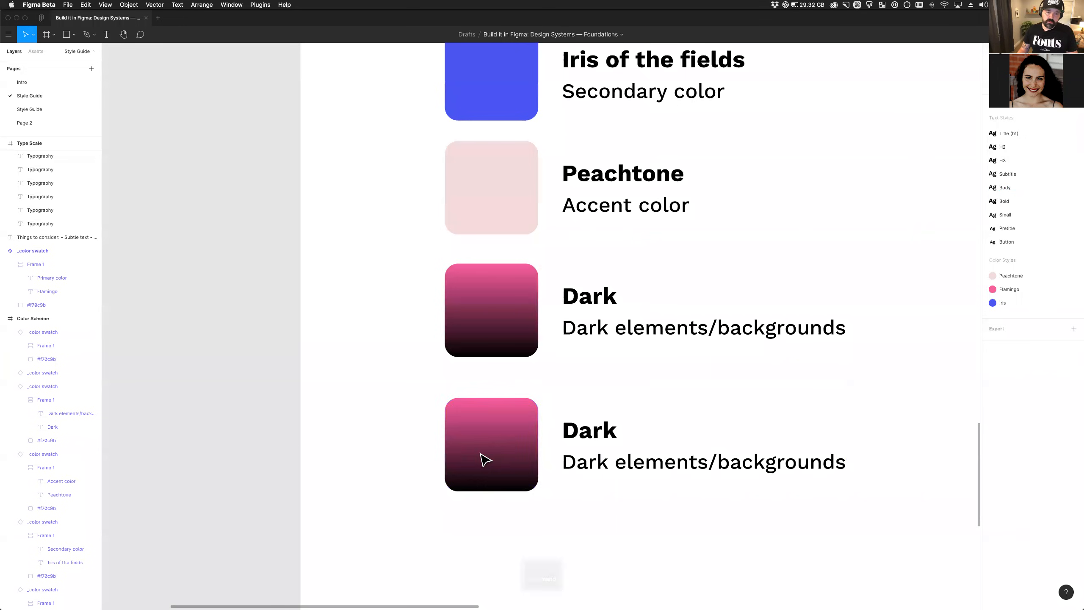
left_click(484, 455)
key("super+x")
Draw a 54 × 54 square below the Dark swatch and fill it with 2C0E1D sampled from the gradient's dark lower part.
left_click(67, 35)
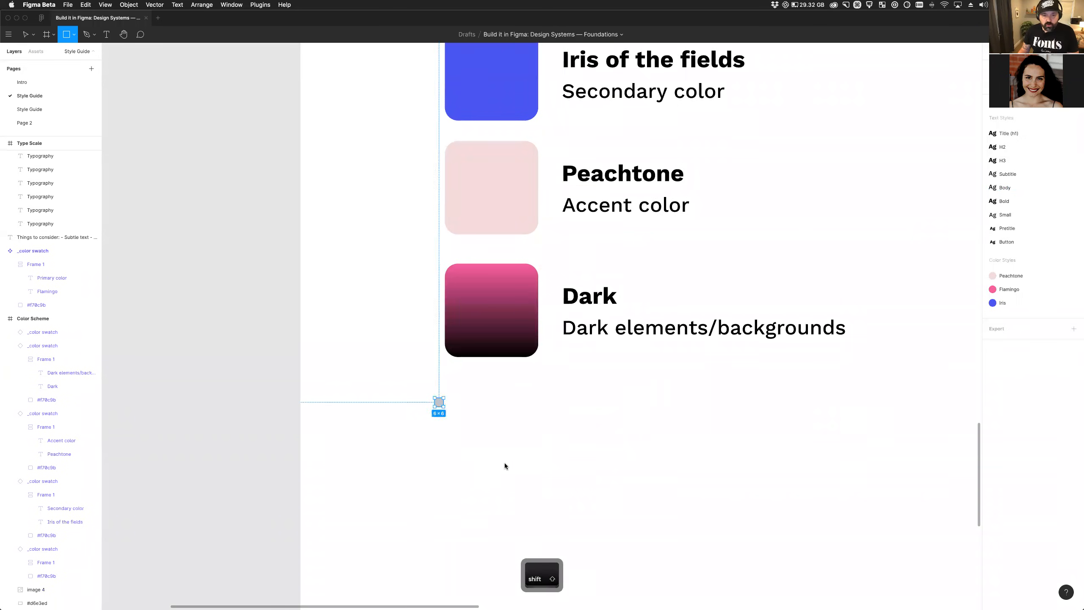
left_click_drag(434, 398, 561, 482)
key("i")
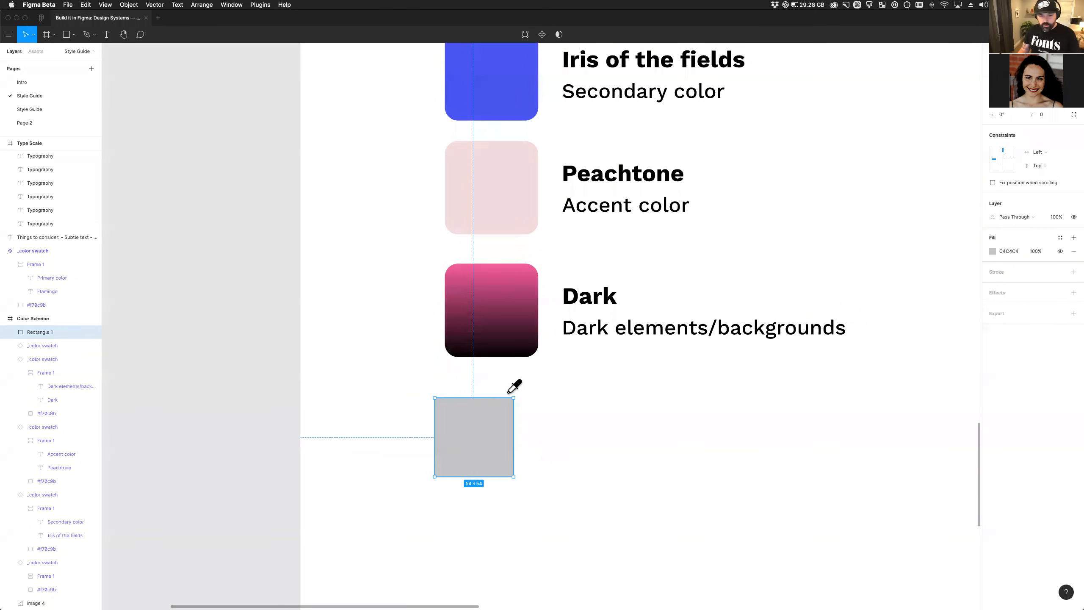
mouse_move(501, 333)
left_mouse_down()
mouse_move(502, 295)
mouse_move(507, 340)
left_mouse_up()
key("i")
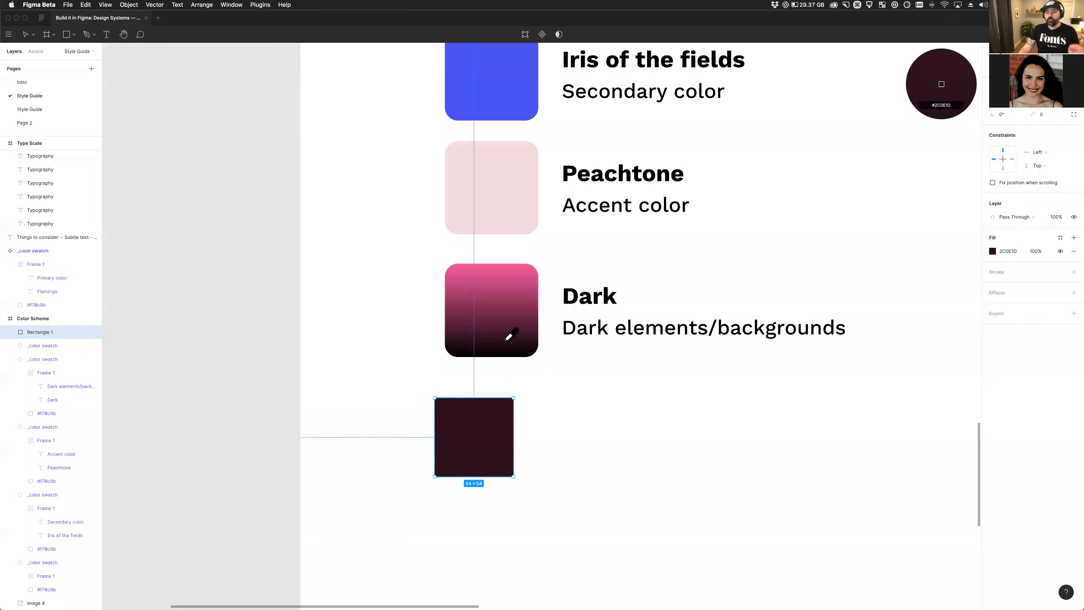
key("Escape")
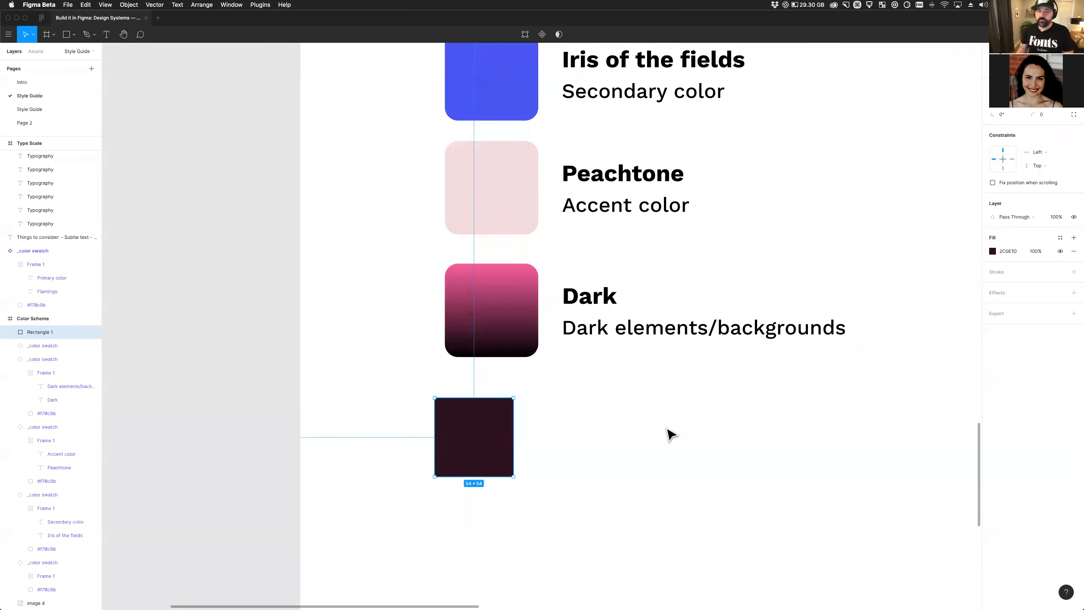
left_click(561, 453)
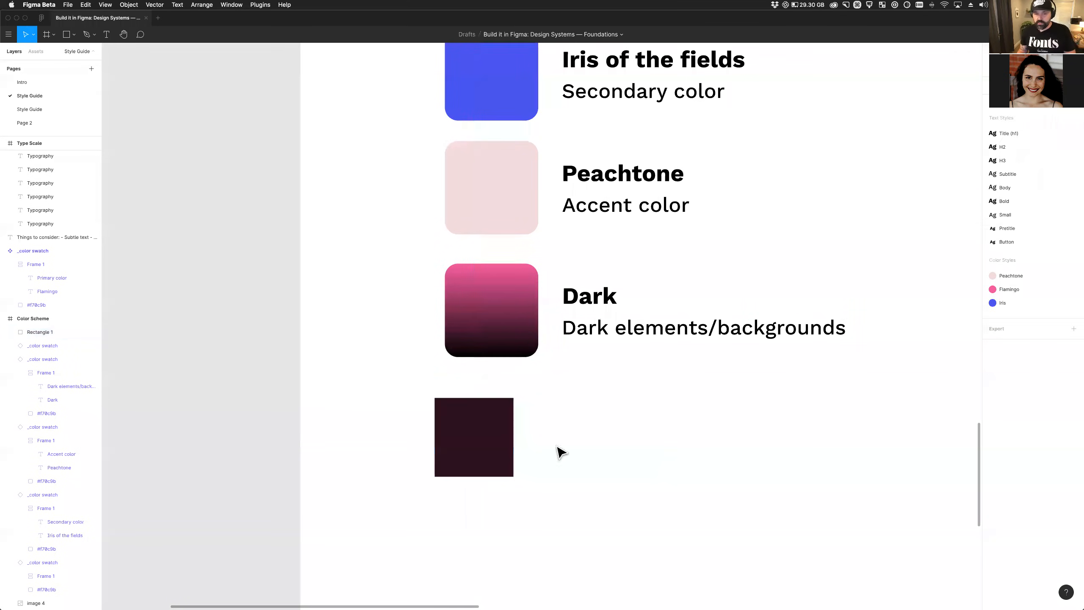
Recolor both stops of the Dark swatch's gradient with the sampled Iris blue and fade the end stop to 0% opacity.
left_click(481, 322, "super")
scroll(676, 271, "up", 2)
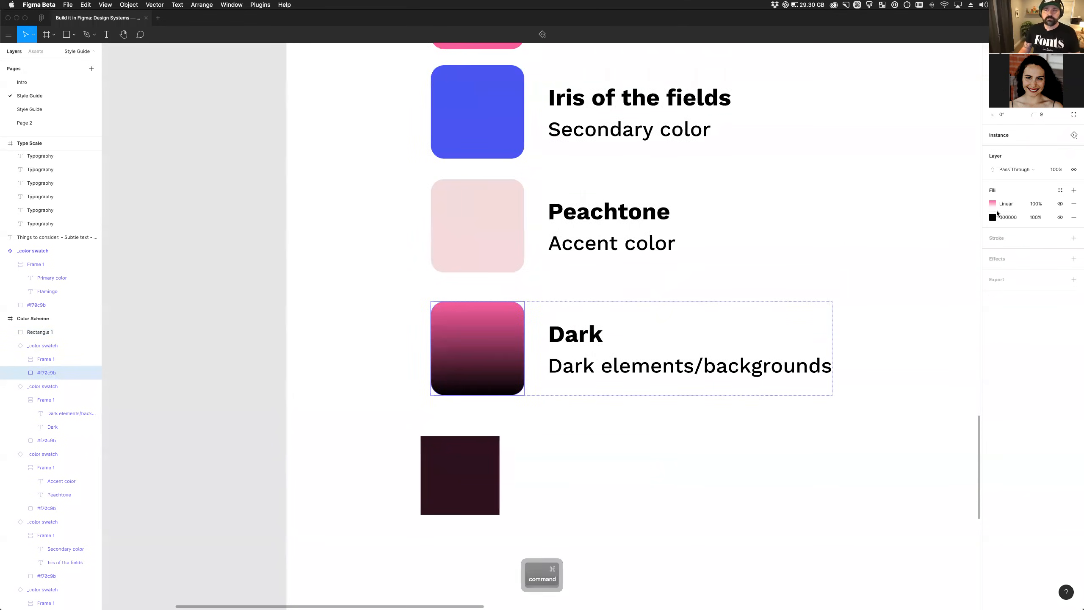
left_click(992, 205)
left_click(892, 363)
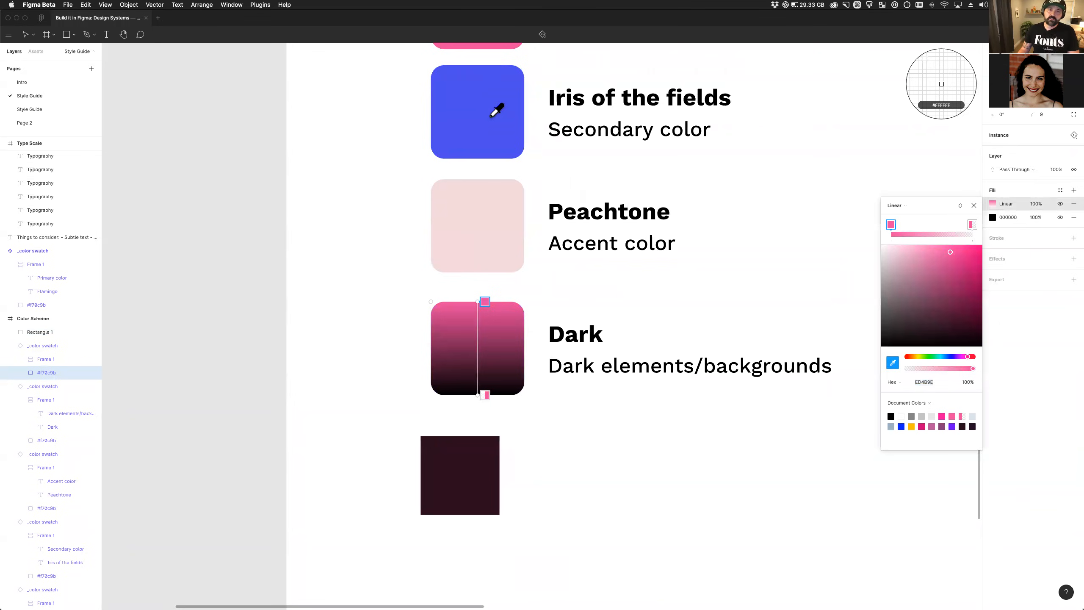
left_click(497, 110)
left_click(971, 225)
left_click(892, 363)
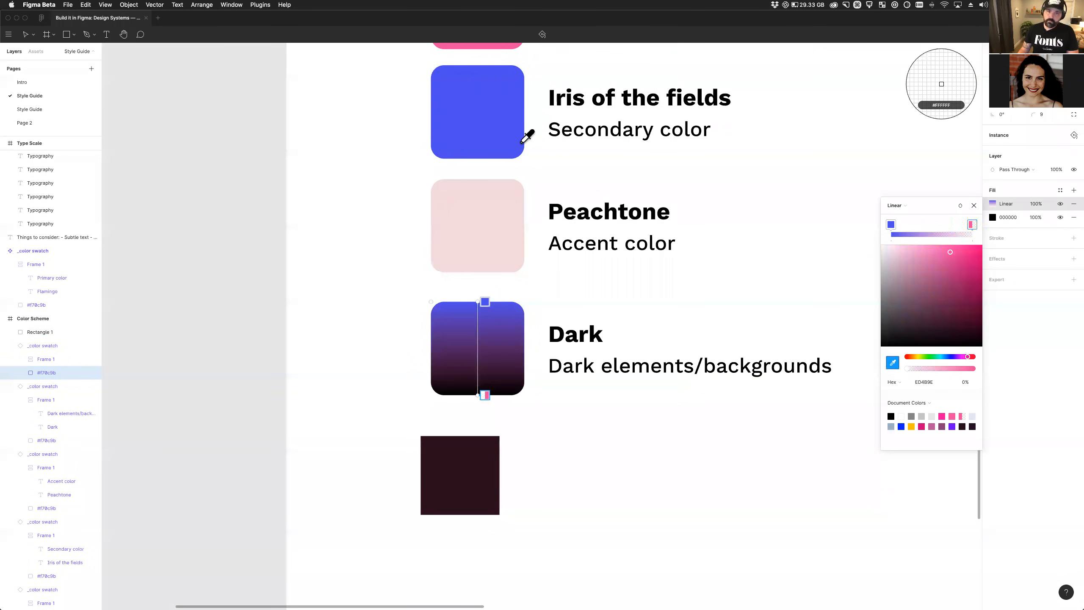
left_click(501, 133)
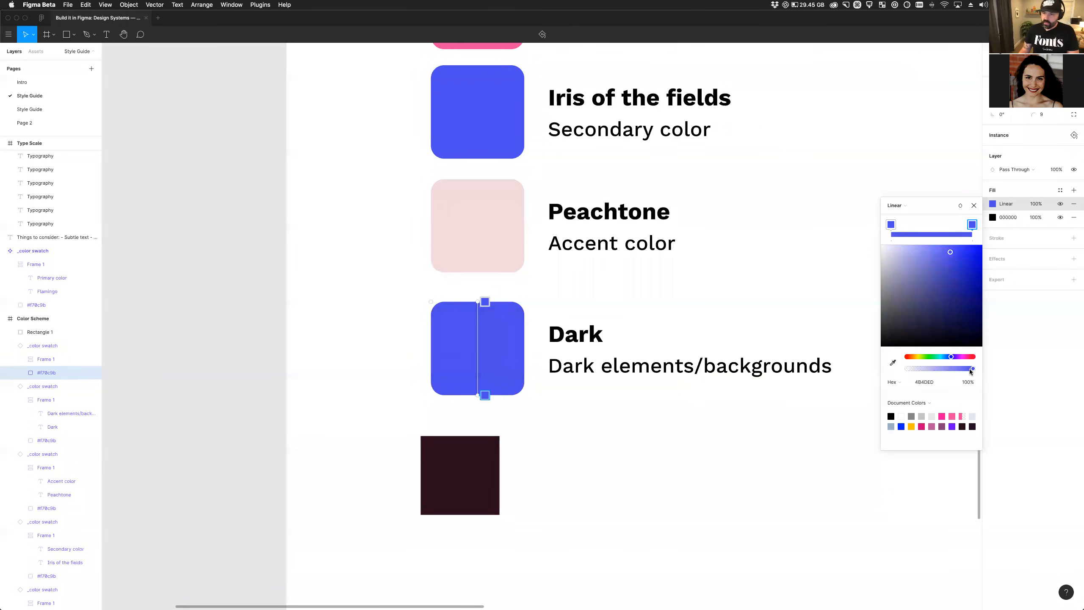
left_click_drag(970, 370, 779, 412)
Duplicate the dark maroon square beside itself and fill the copy with 0E0E2C sampled from the blue gradient's dark lower part.
left_click(452, 479, "super")
left_click_drag(451, 478, 535, 470)
key("i")
left_click(498, 379)
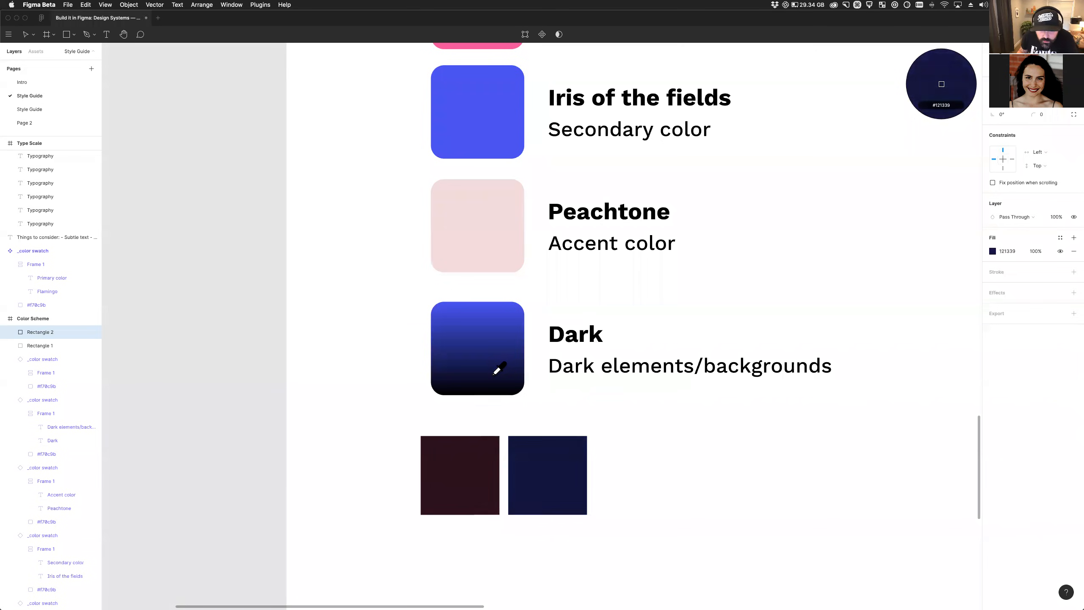
left_click_drag(492, 376, 492, 378)
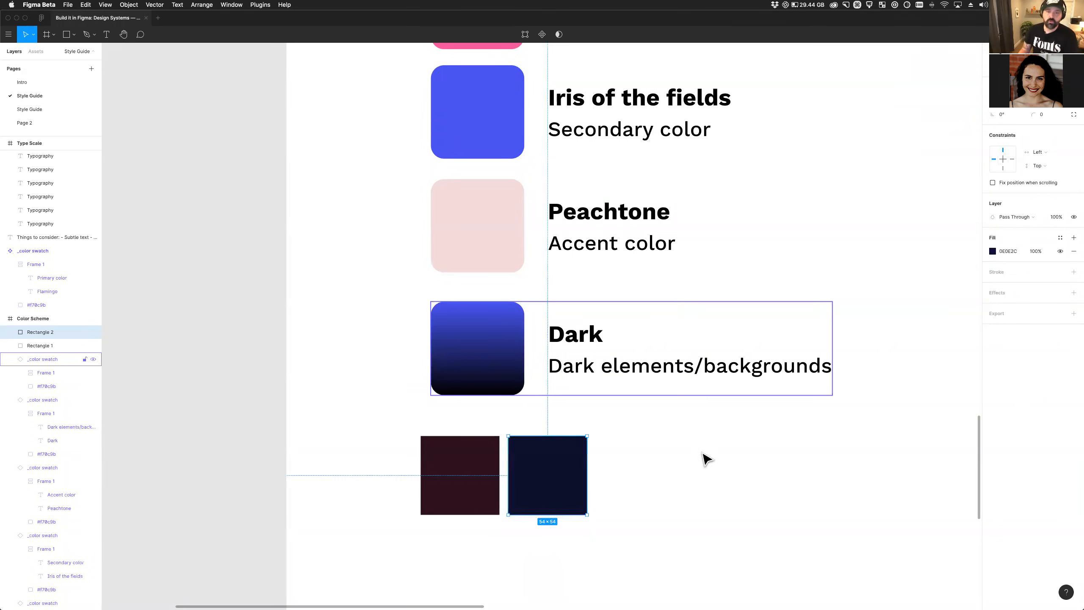
Remove the gradient fill from the Dark swatch and set its remaining fill to 0E0E2C sampled from the navy square.
left_click(516, 387, "super")
left_click(1074, 204)
key("i")
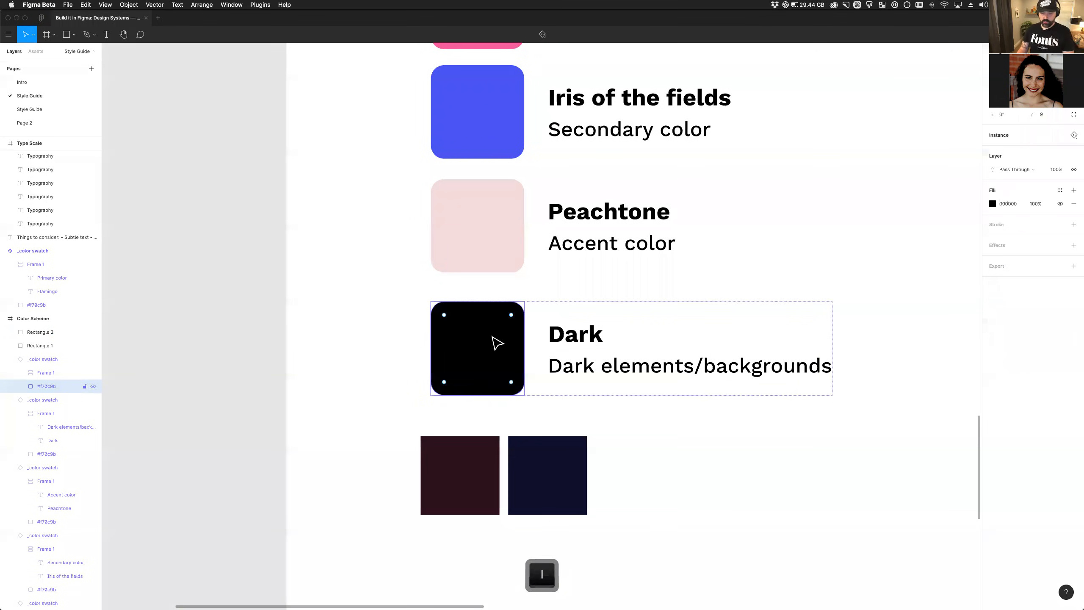
left_click(540, 494)
left_click(658, 422)
double_click(565, 345)
type("Indo")
key("Escape")
left_click(655, 456)
Cut the duplicate Dark swatch stacked beneath the navy one and line the navy swatch up below Peachtone.
left_click_drag(495, 345, 377, 404)
left_click(520, 339)
key("super+x")
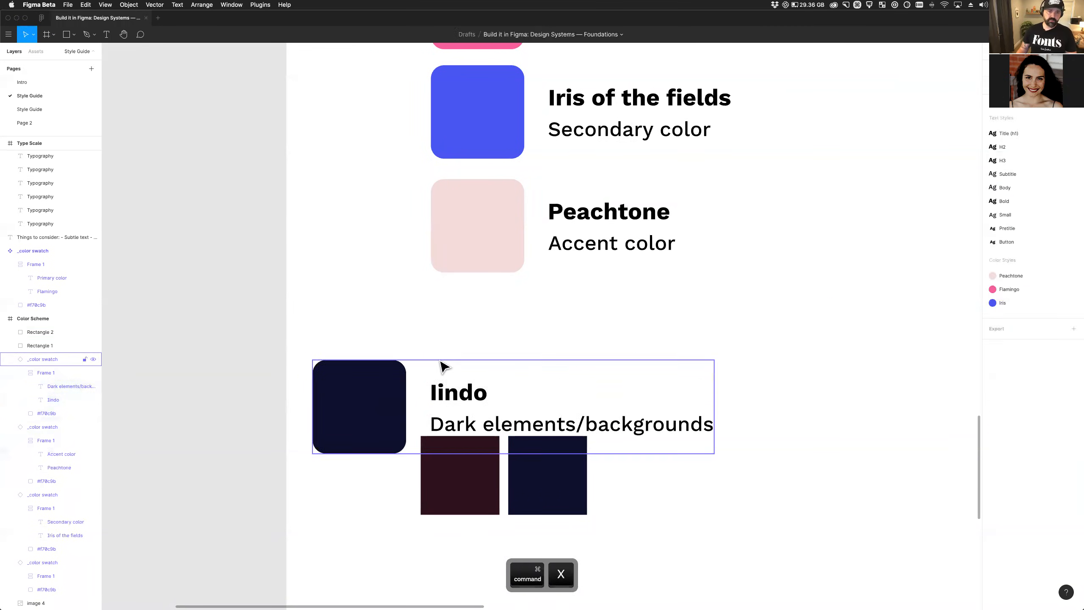
left_click_drag(443, 365, 496, 344)
Retitle the navy swatch Indigo/Dark and remove the navy and maroon test squares below it.
double_click(581, 337)
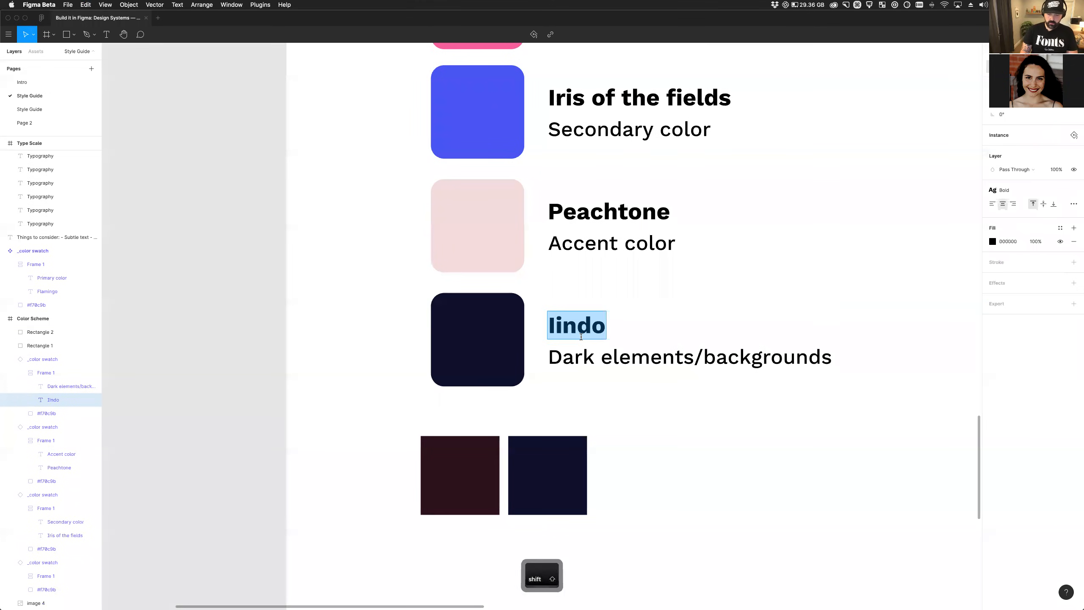
type("Indigo/Dark")
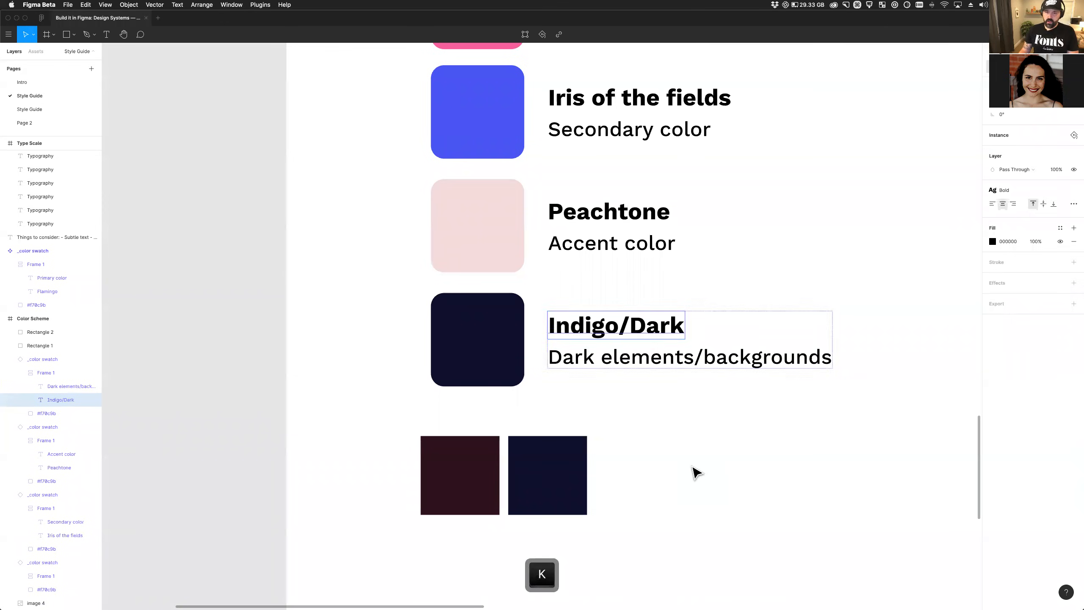
left_click(518, 493)
key("super+x")
left_click(474, 496)
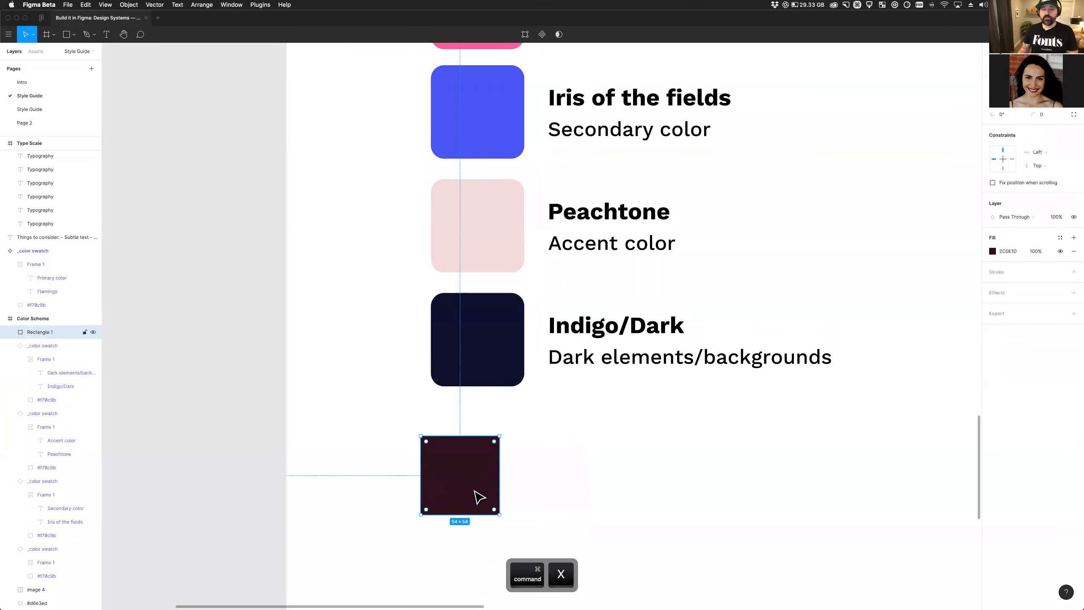
key("super+x")
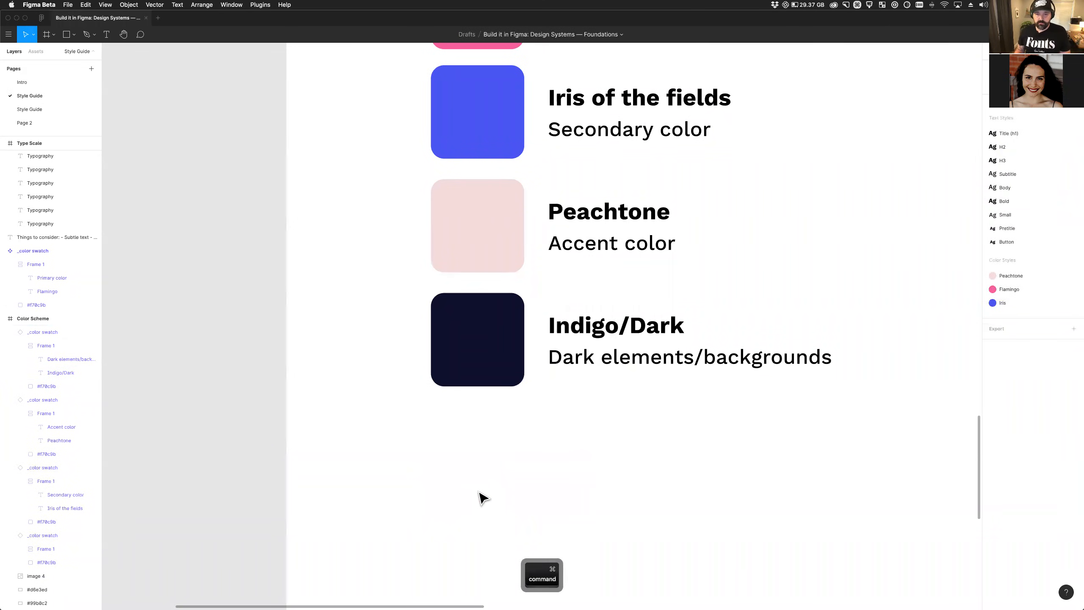
Save the Indigo/Dark swatch's fill as a color style named Indigo.
scroll(476, 497, "down", 5)
left_click(491, 418, "super")
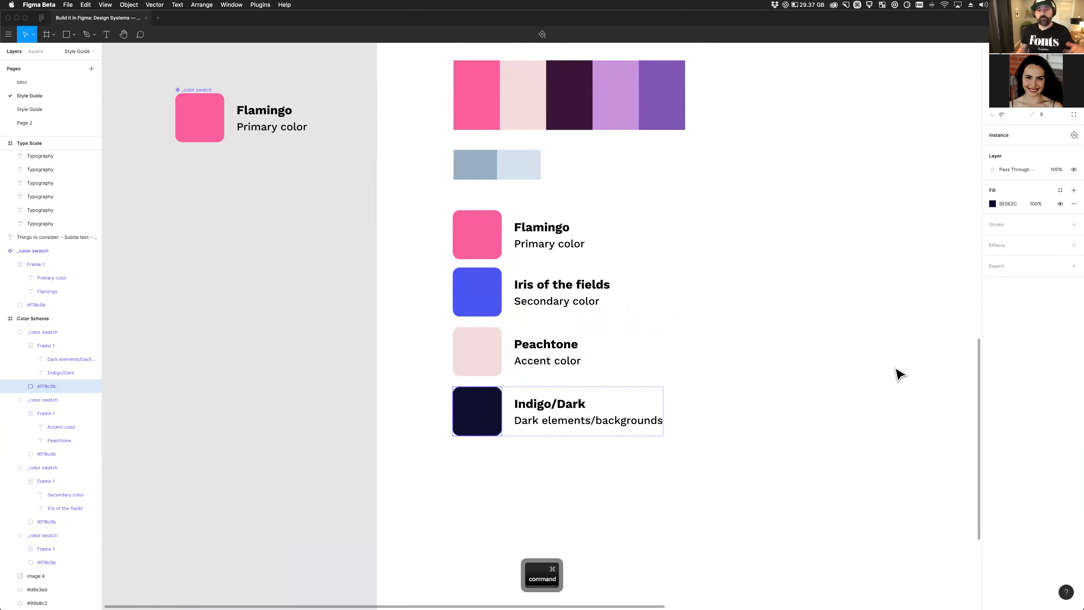
scroll(663, 404, "right", 4)
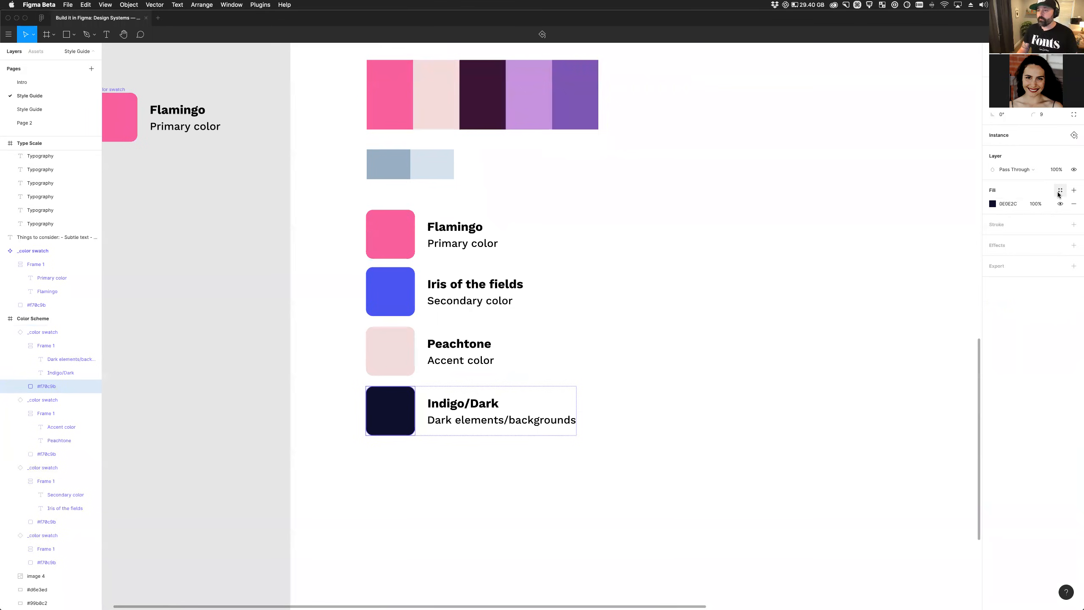
left_click(1074, 191)
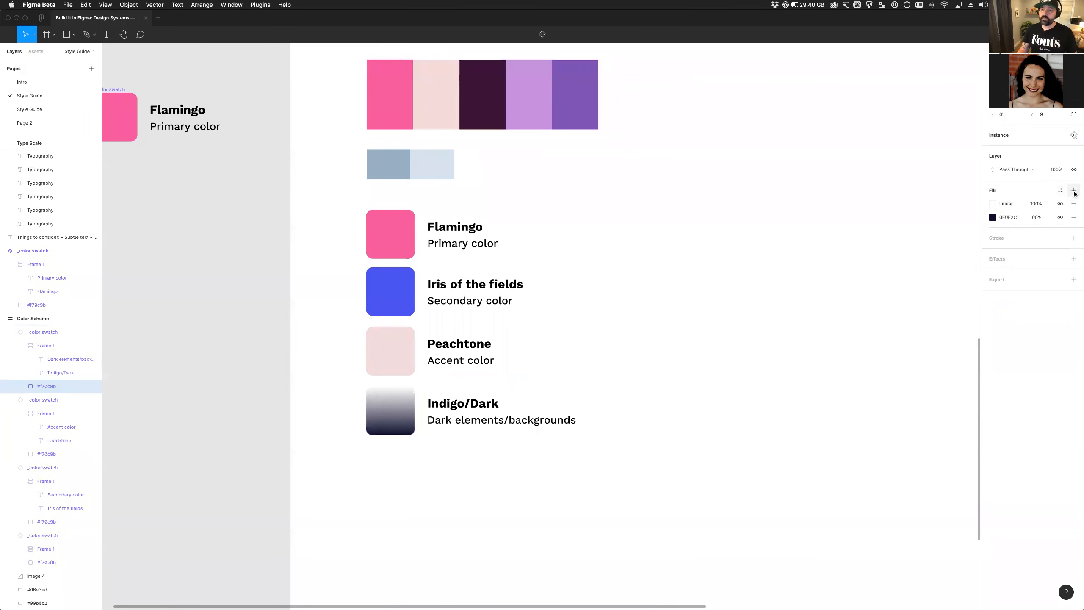
key("super+z")
left_click(1060, 191)
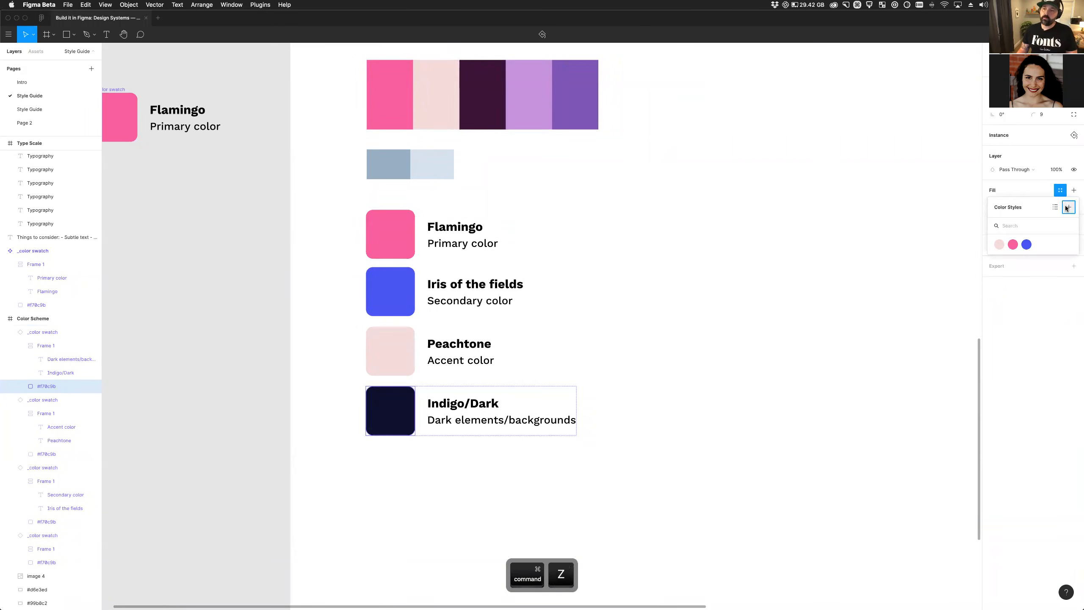
left_click(1069, 207)
type("Indigo")
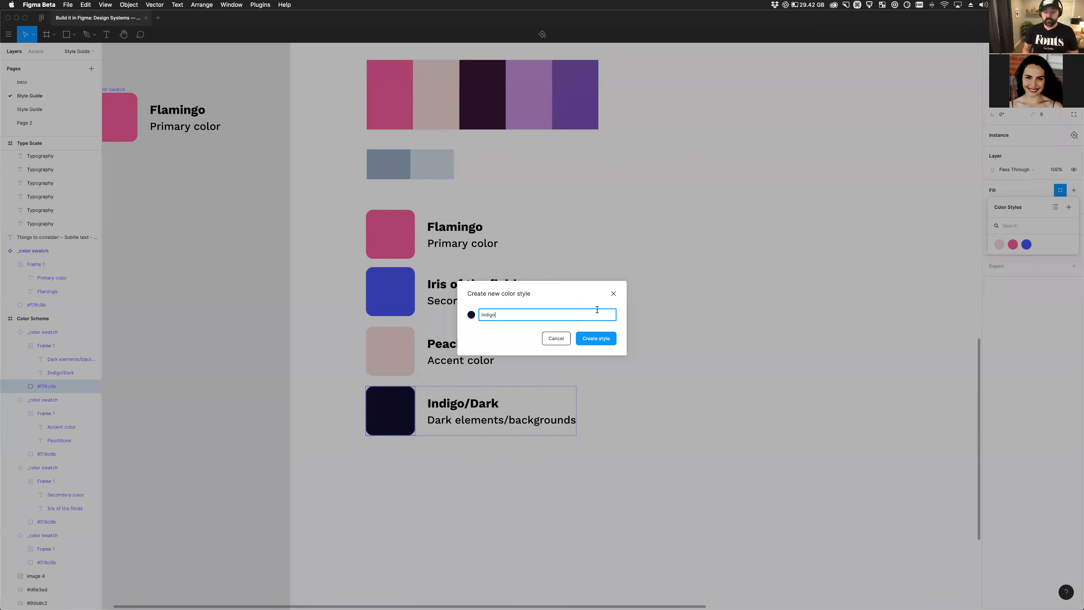
type("/")
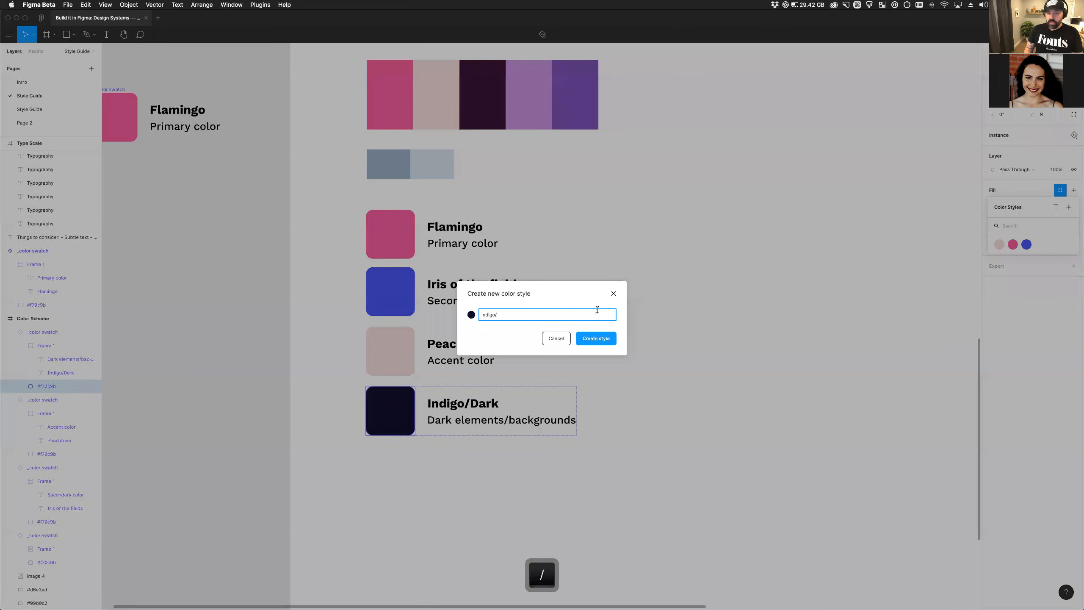
key("BackSpace")
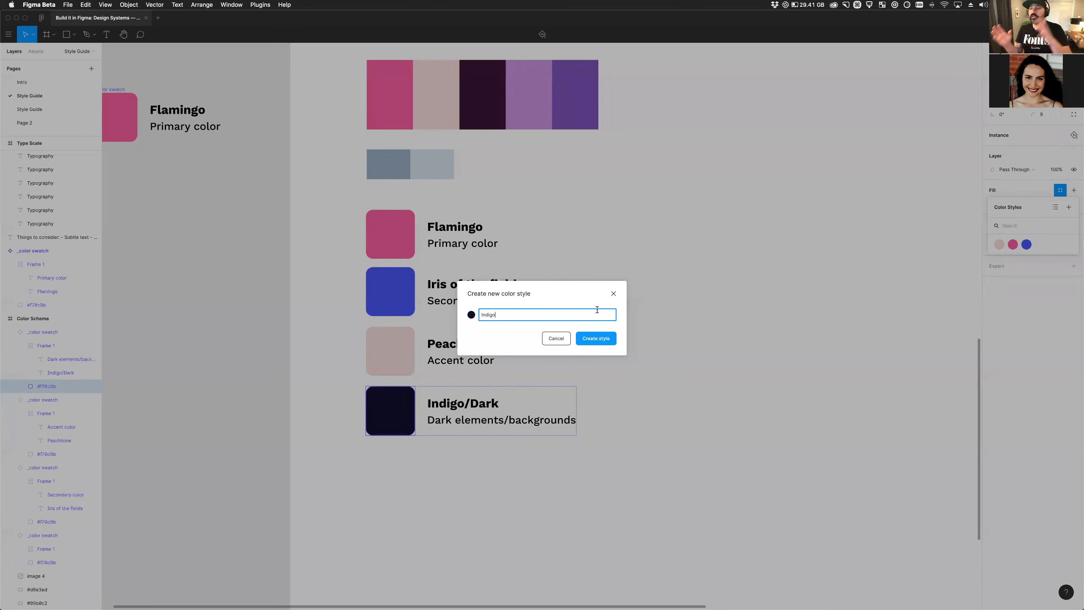
type("/")
key("BackSpace")
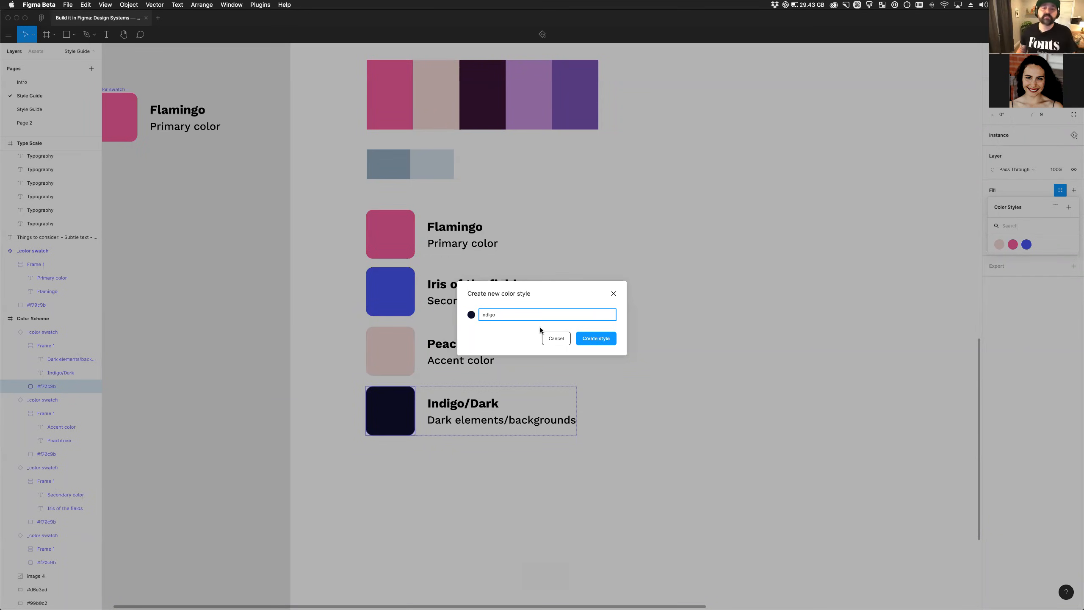
left_click(597, 340)
left_click(606, 348)
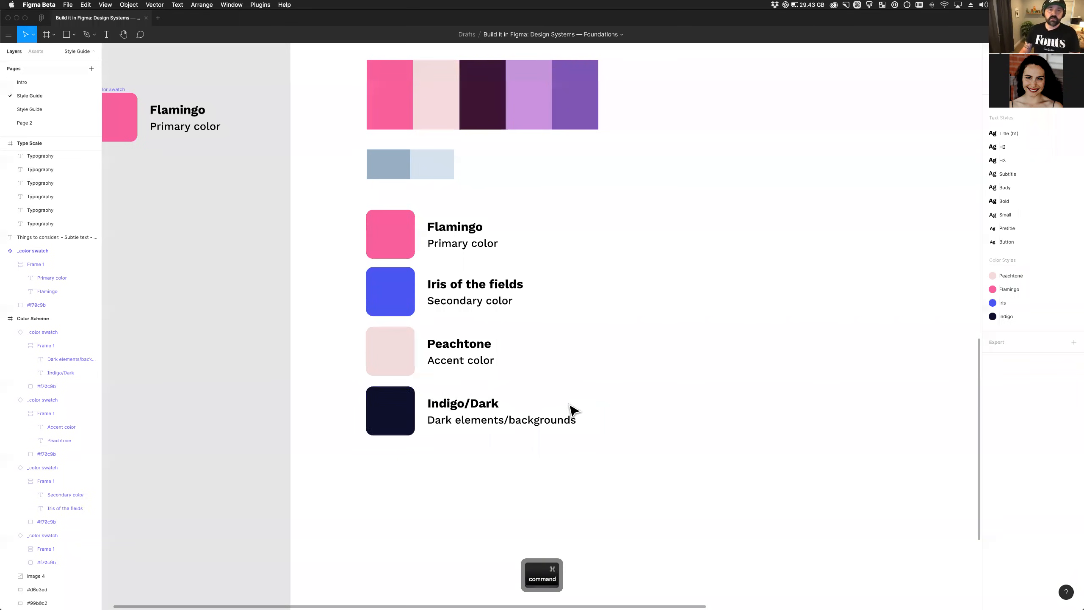
scroll(568, 406, "down", 3)
left_click_drag(403, 264, 610, 448)
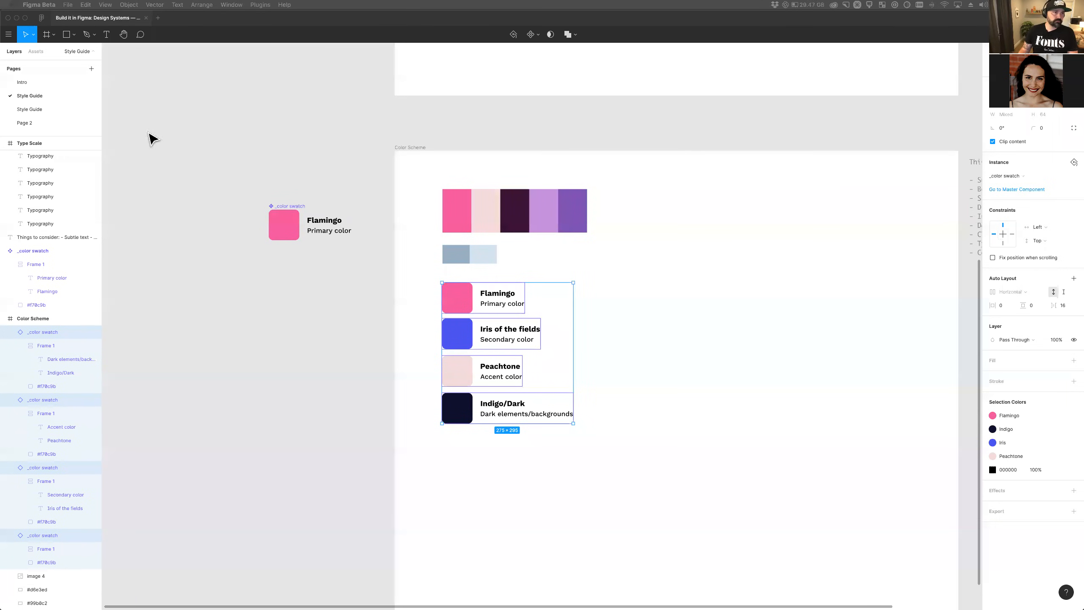
left_click(120, 125)
Go to the Color Palettes plugin page in the Figma Community and copy its link.
left_click(42, 17)
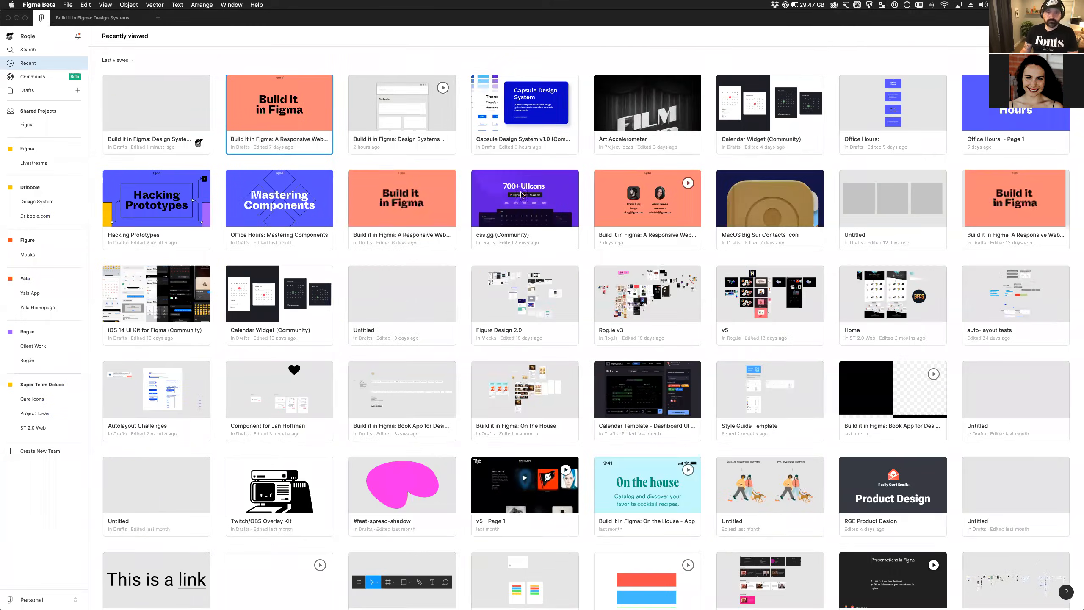
left_click(56, 78)
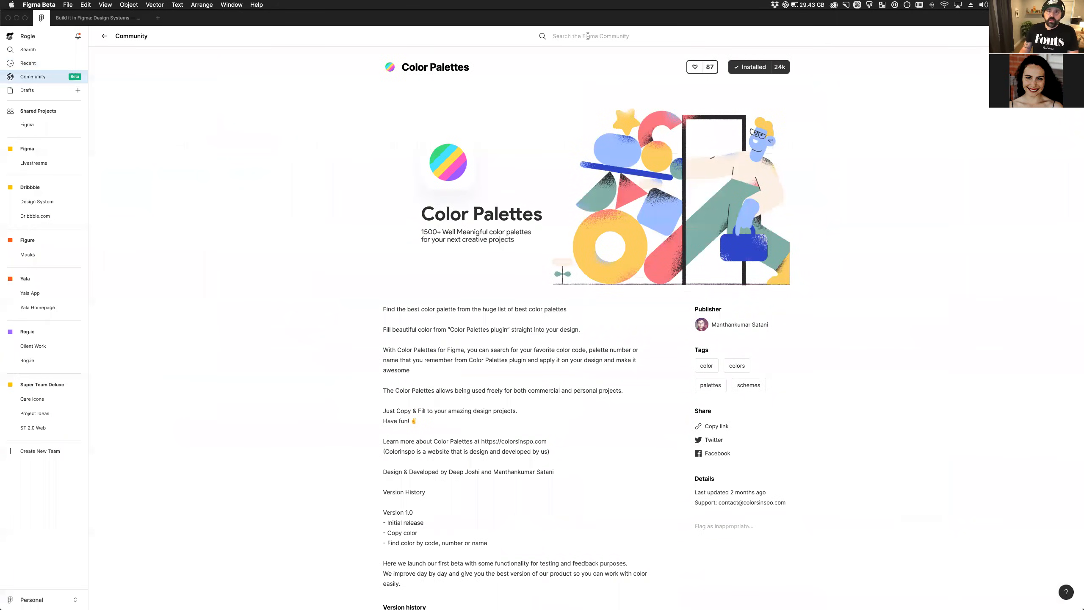
left_click(716, 426)
key("Return")
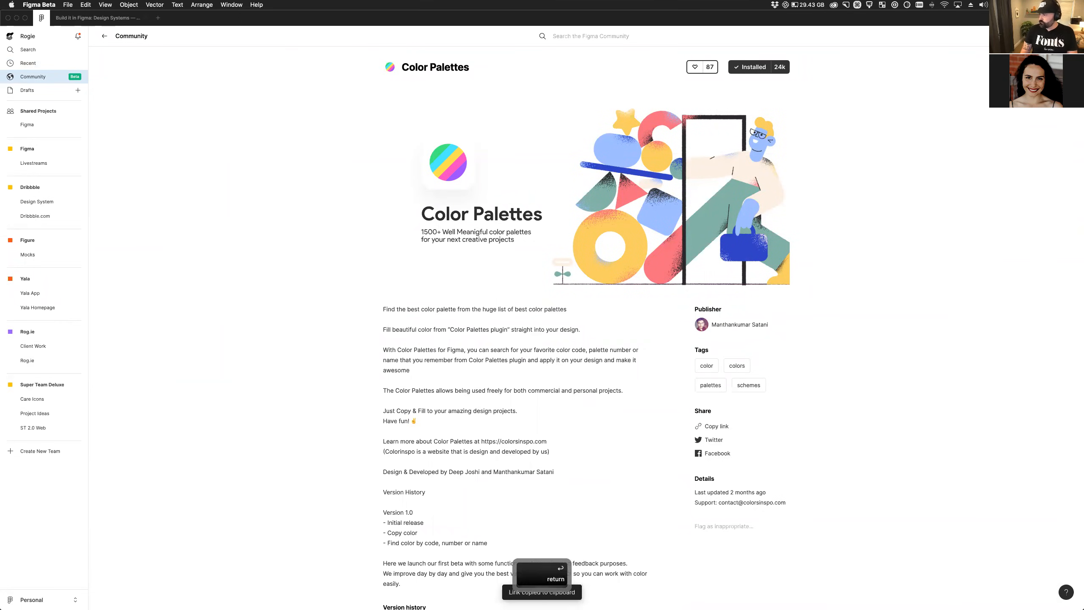
Search the Community for color plugins, revisit the Color Palettes page and look through the plugin results.
left_click(583, 36)
type("color")
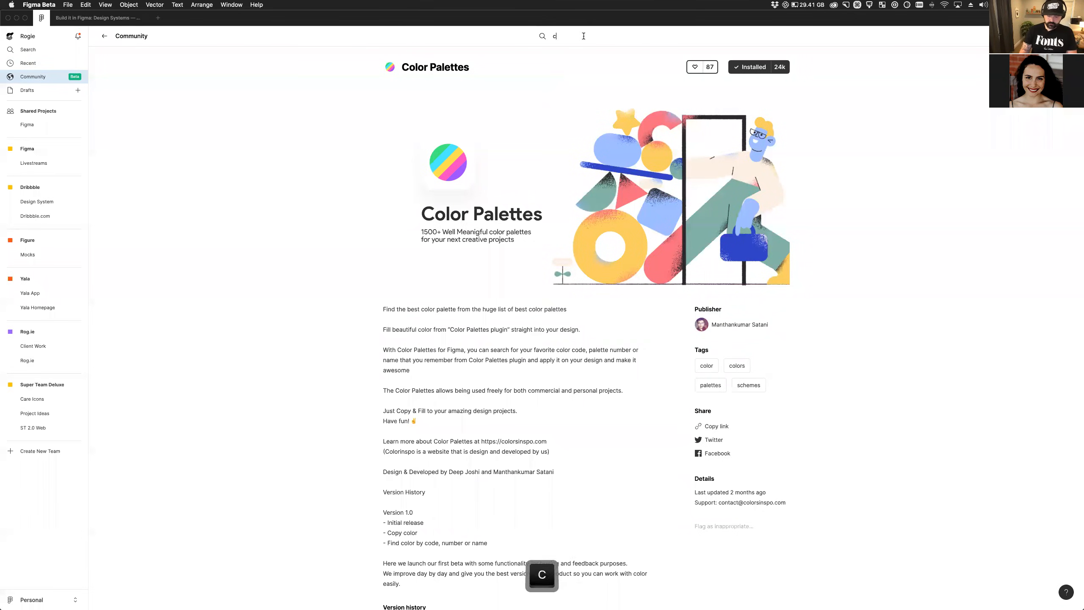
key("Return")
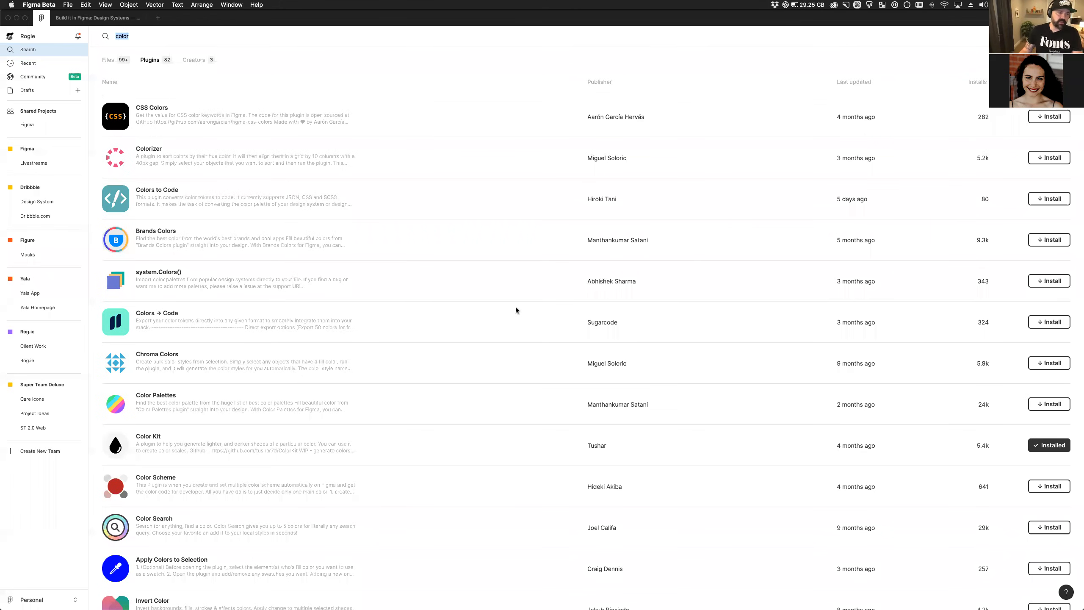
left_click(404, 448)
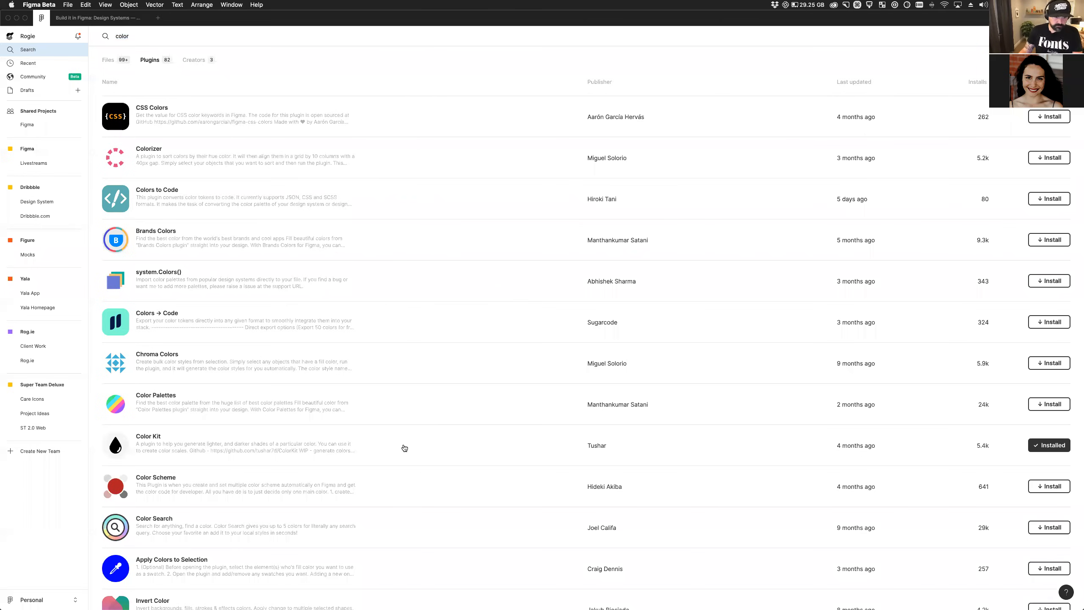
left_click(323, 405)
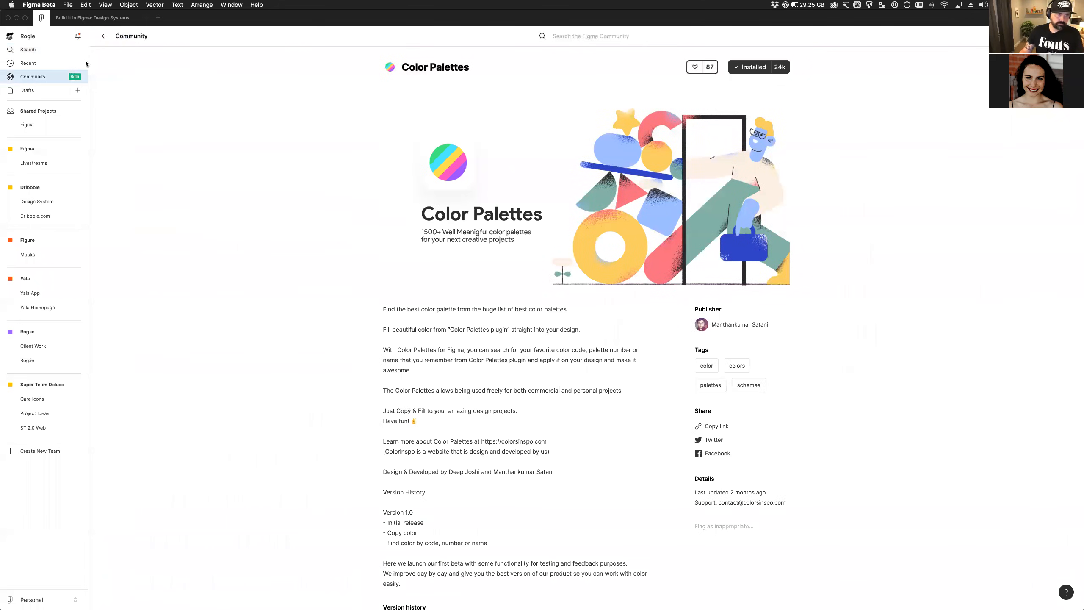
left_click(104, 36)
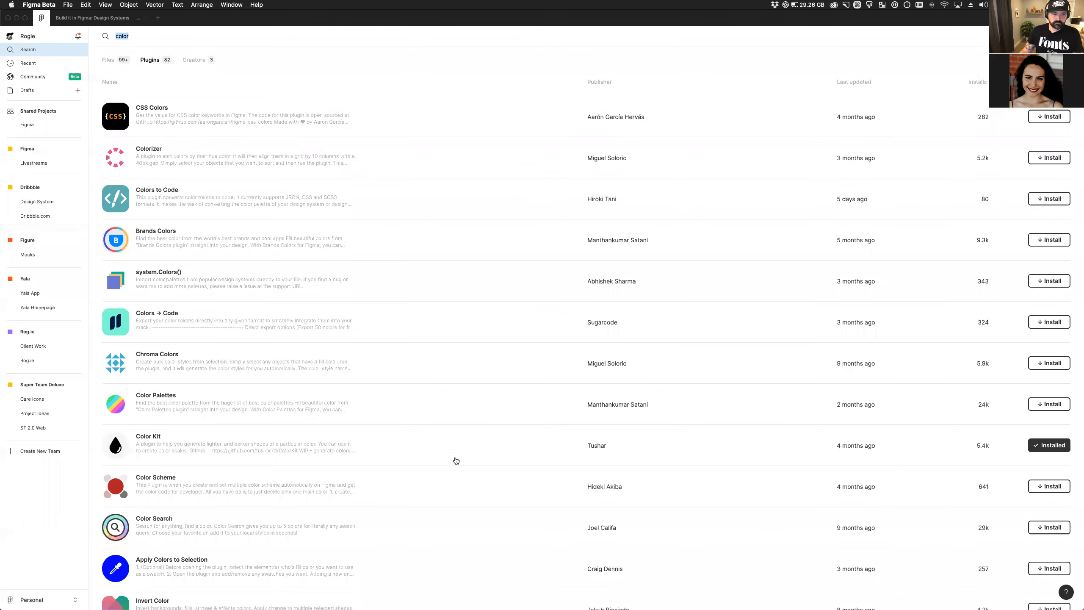
scroll(455, 460, "down", 3)
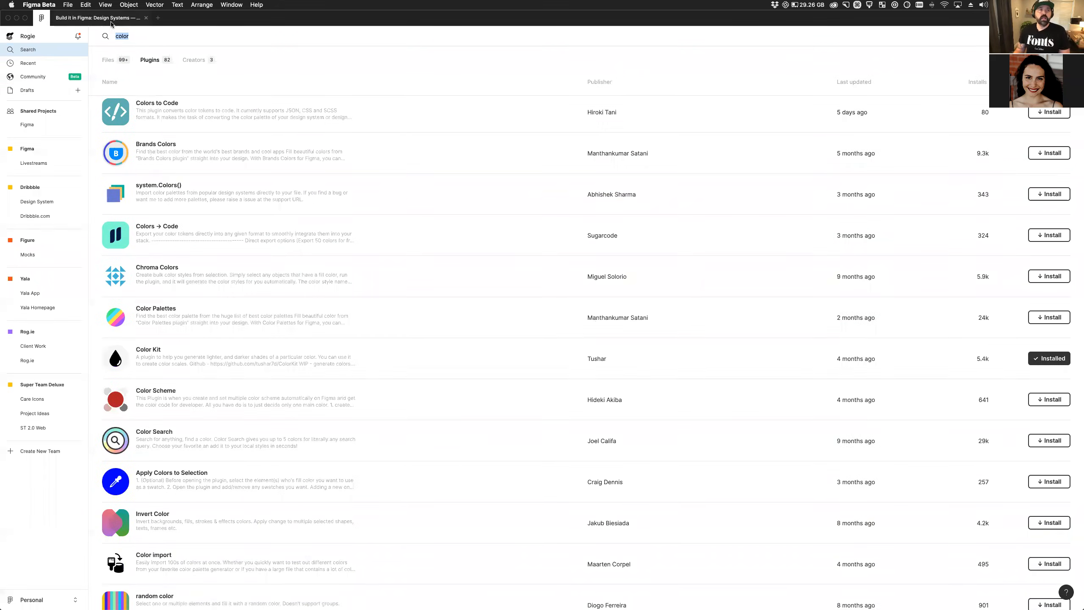
Return to the Build it in Figma: Design Systems file and check which publishing and file actions it offers.
left_click(97, 17)
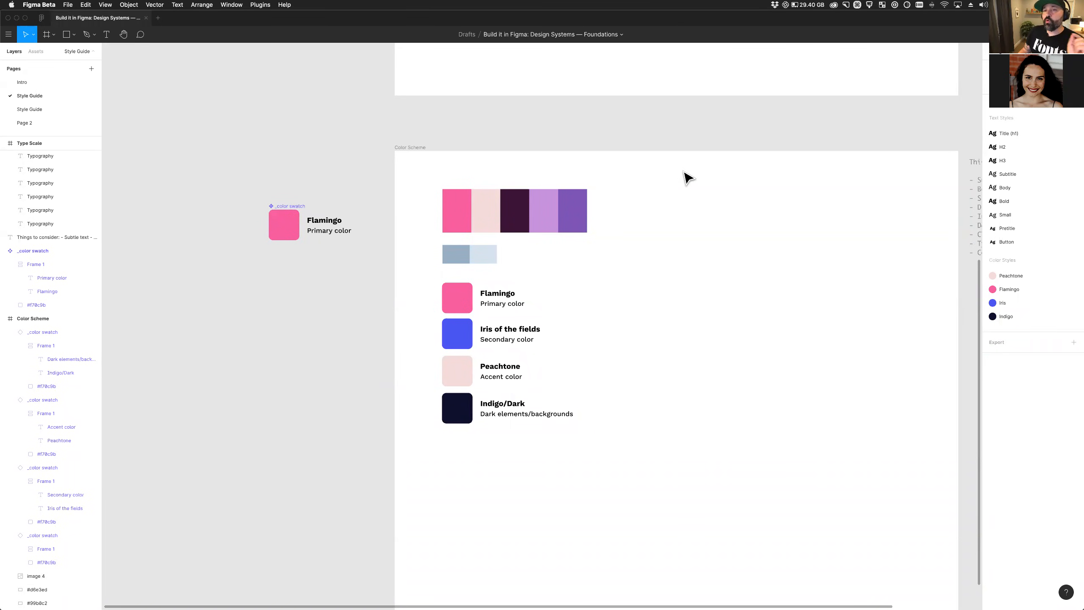
scroll(672, 148, "down", 1)
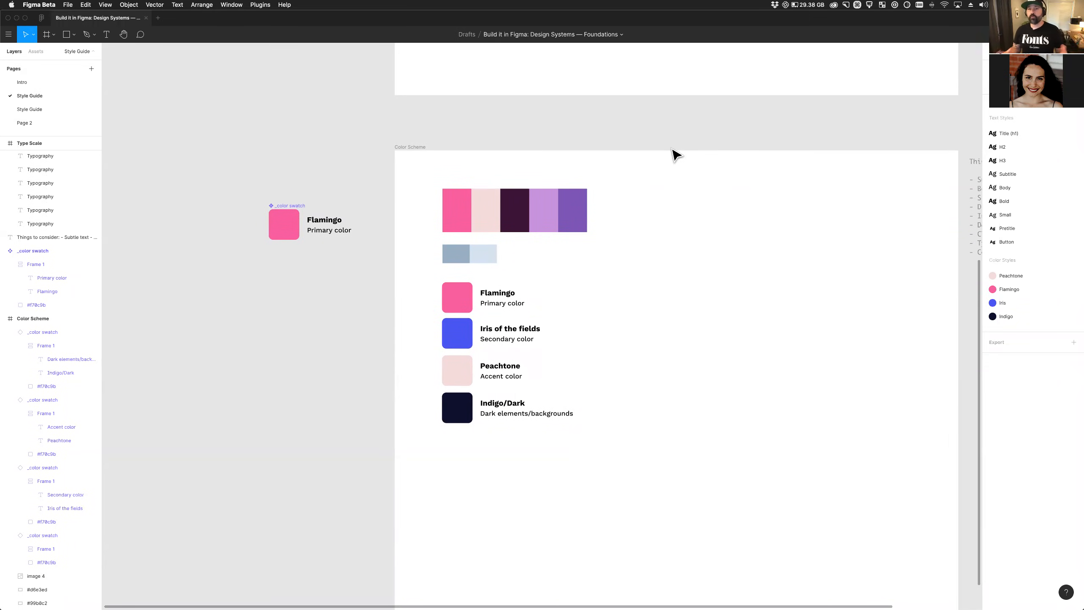
left_click(621, 35)
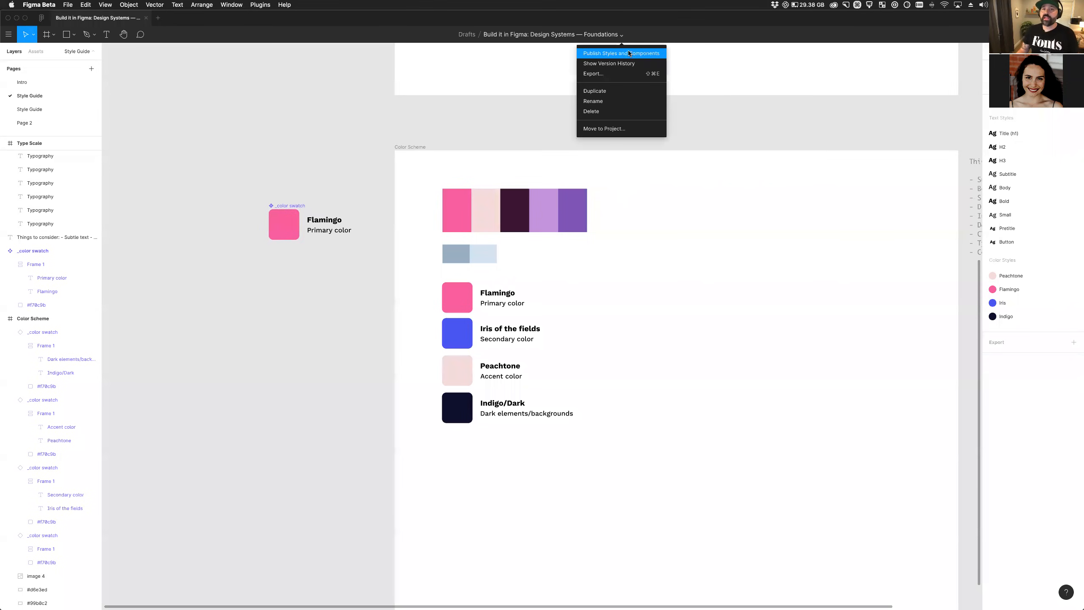
left_click(621, 35)
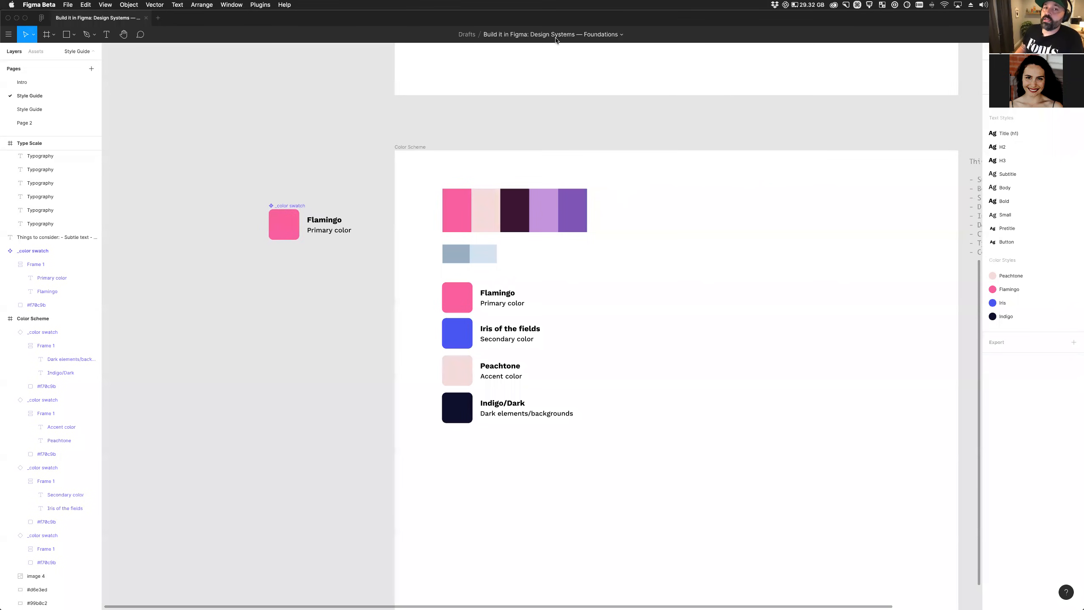
Check the file's option for publishing styles and components, and browse the libraries available to a new blank draft file.
left_click(620, 37)
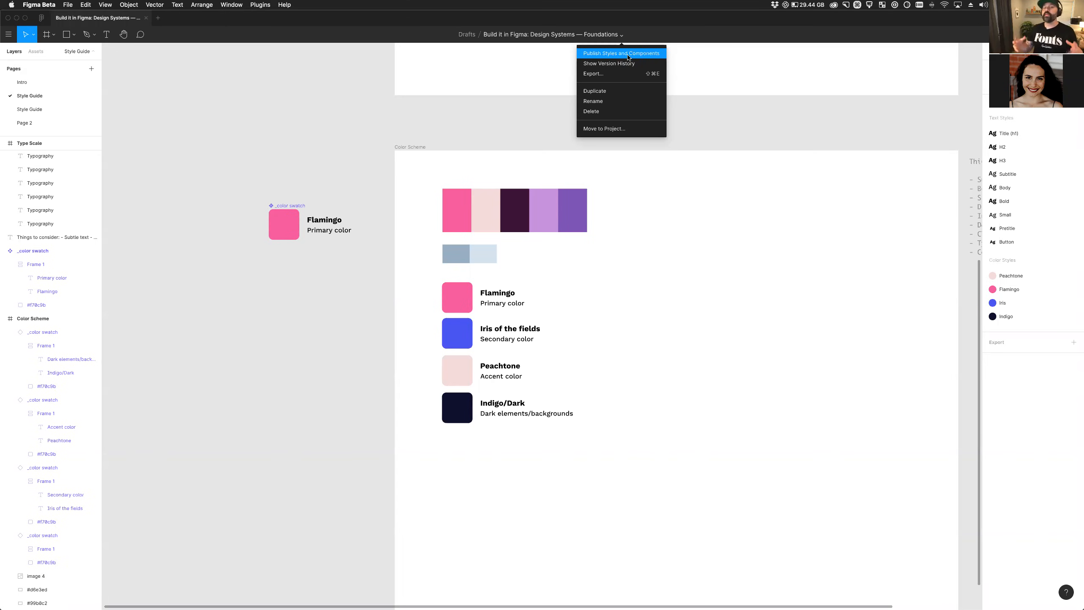
left_click(293, 114)
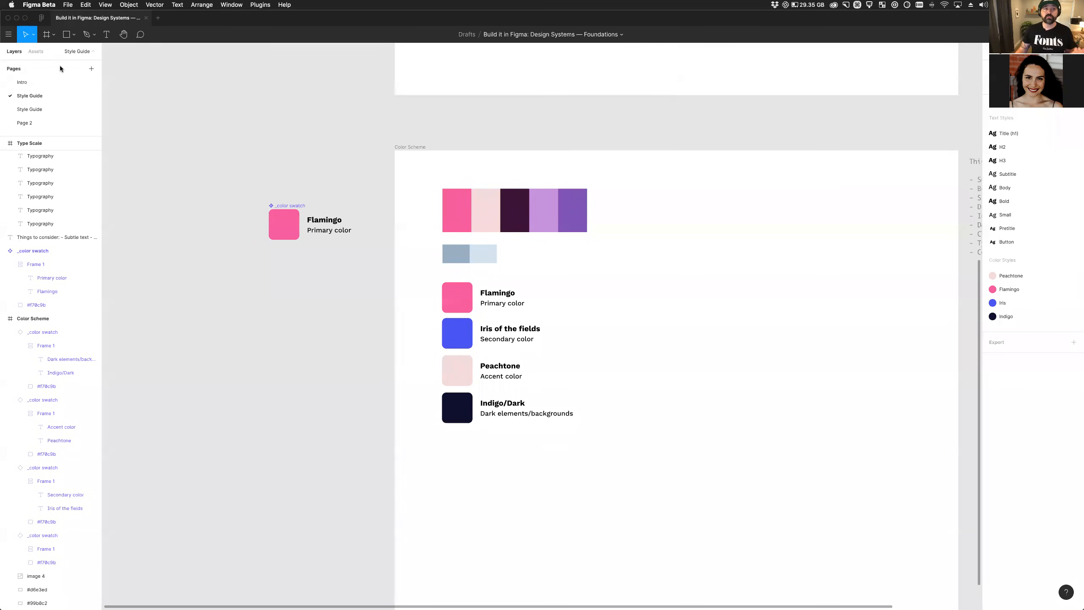
left_click(158, 20)
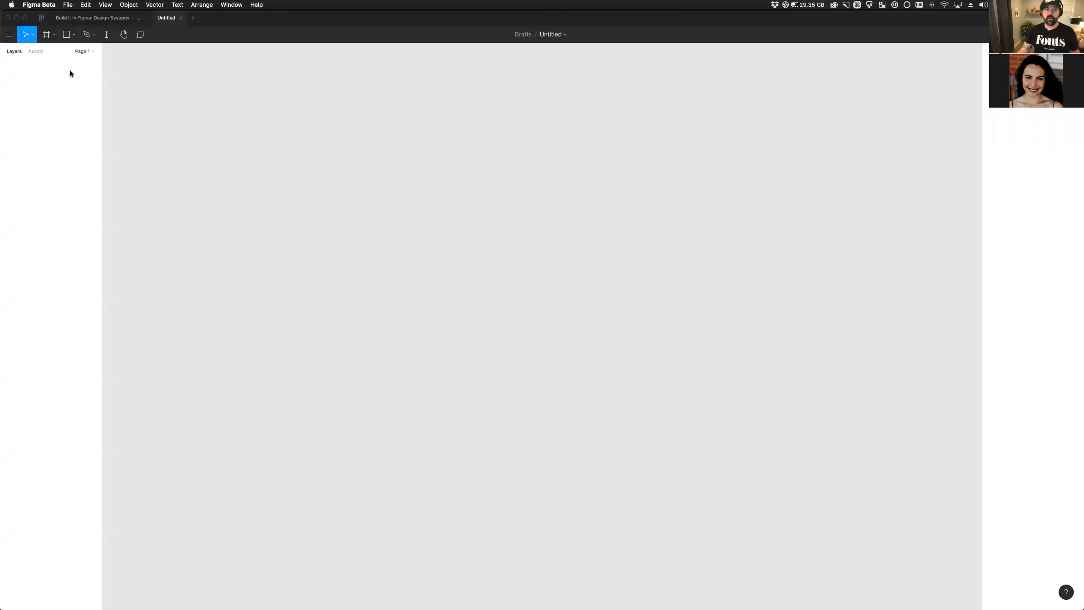
left_click(36, 51)
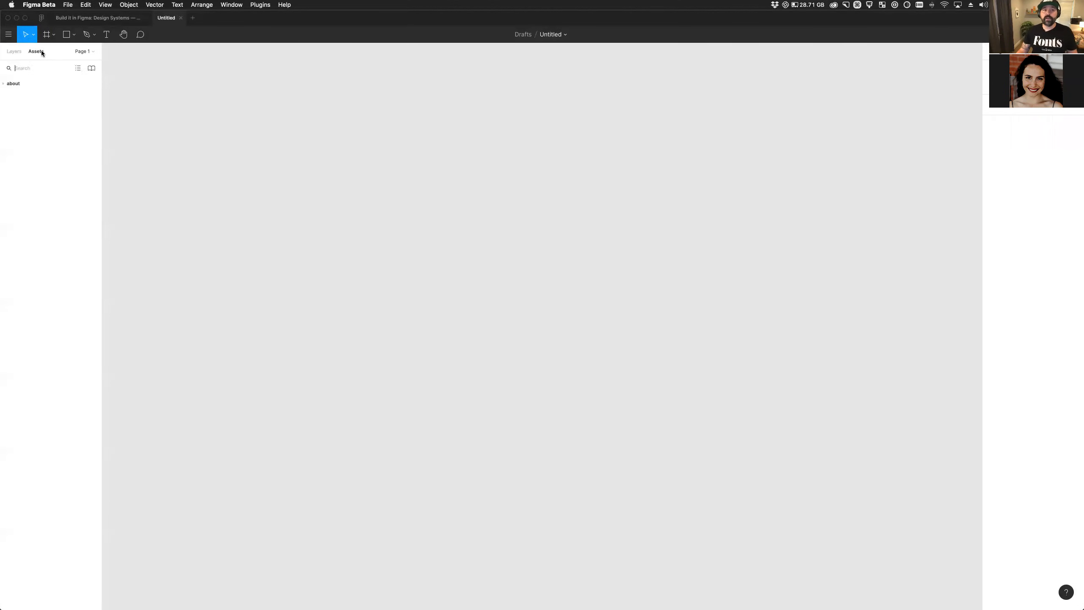
left_click(92, 69)
scroll(566, 240, "down", 5)
scroll(513, 148, "up", 10)
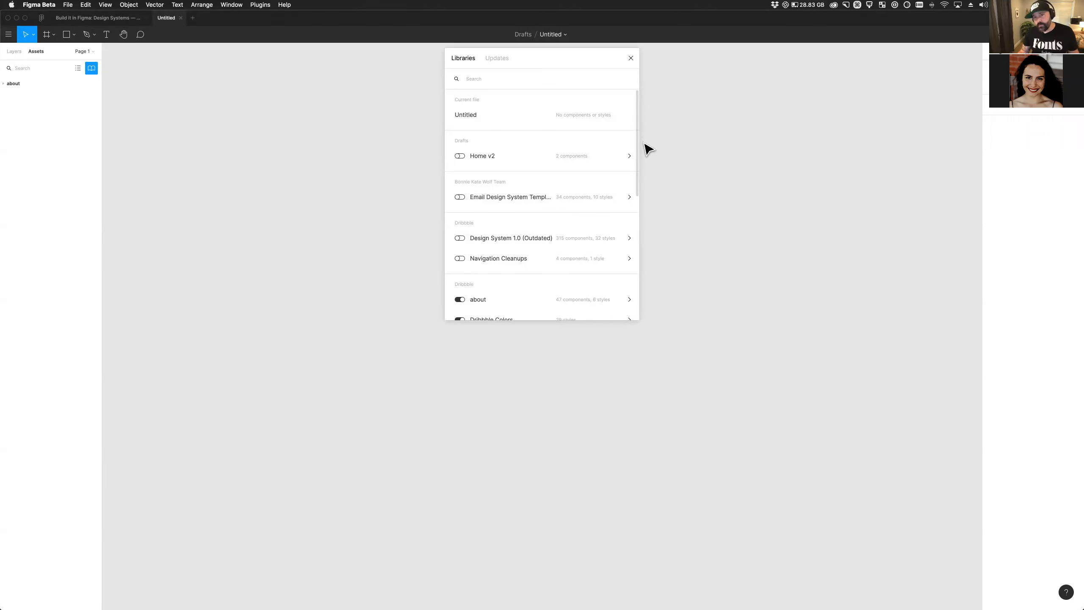
scroll(603, 162, "down", 3)
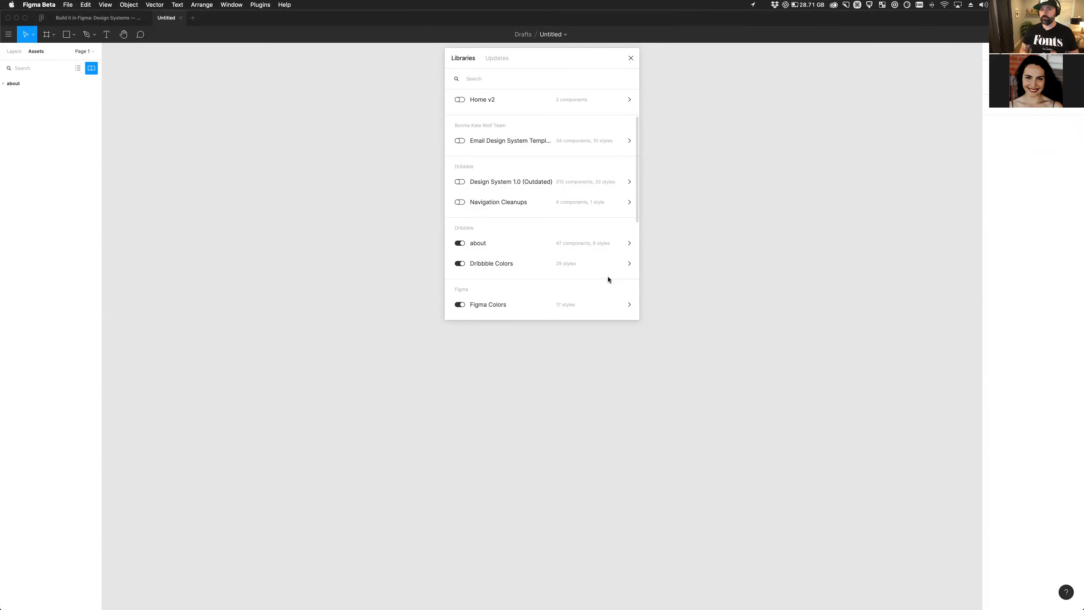
left_click(630, 60)
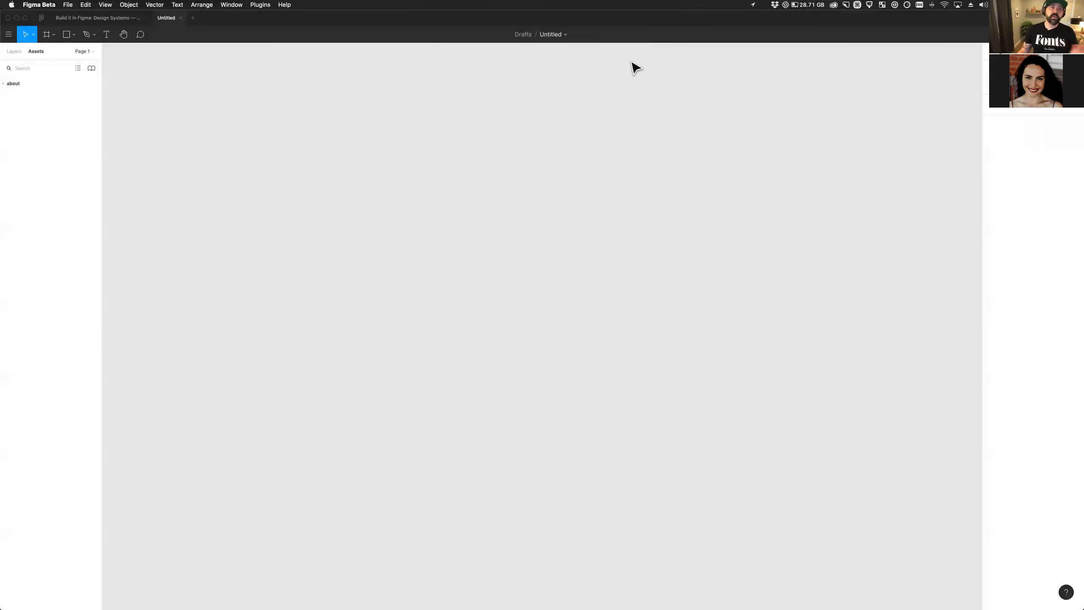
Return to the Build it in Figma: Design Systems file and inspect the color styles offered for the Flamingo swatch's fill.
left_click(127, 21)
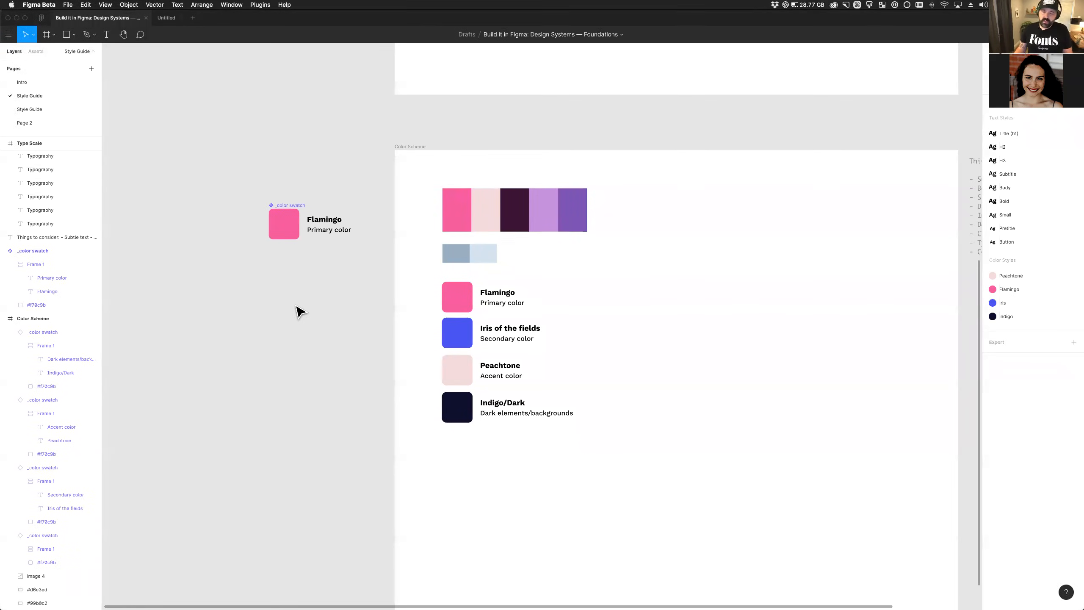
scroll(296, 305, "right", 1)
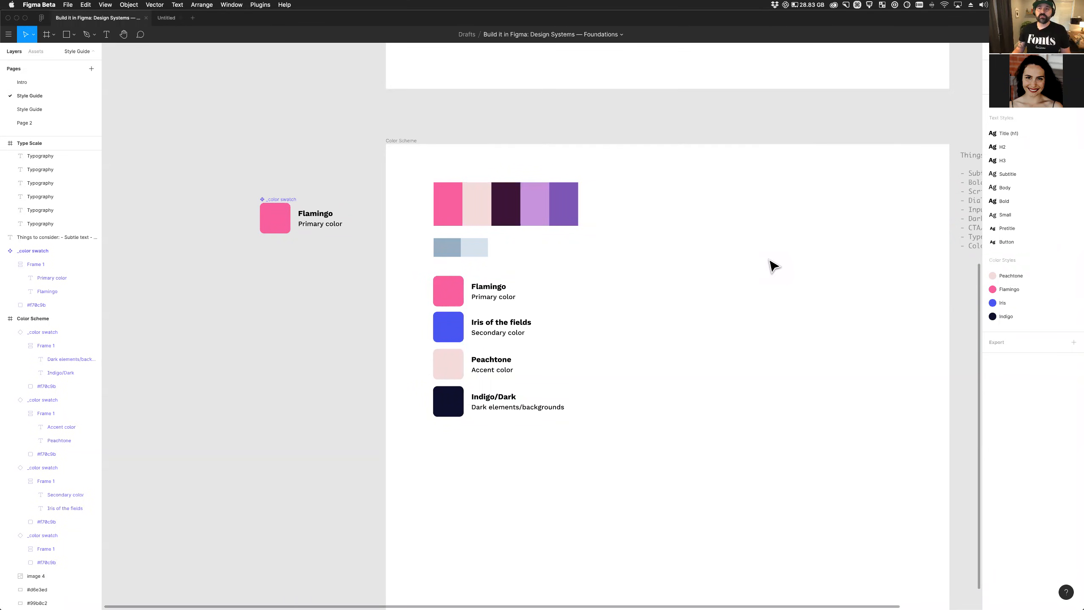
scroll(779, 248, "right", 1)
scroll(789, 173, "right", 5)
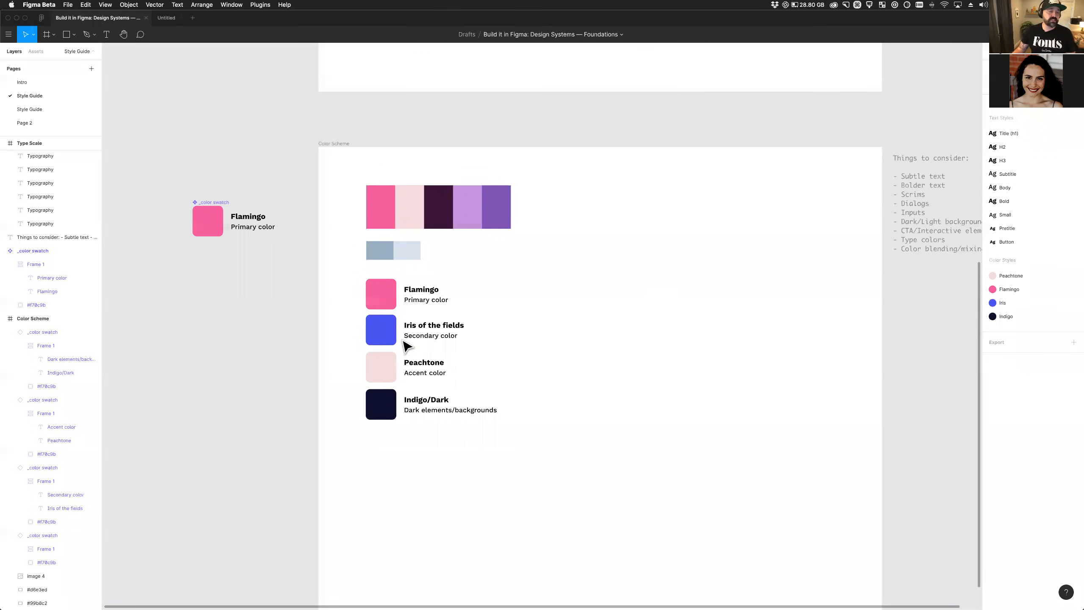
scroll(372, 362, "up", 5)
left_click(416, 222)
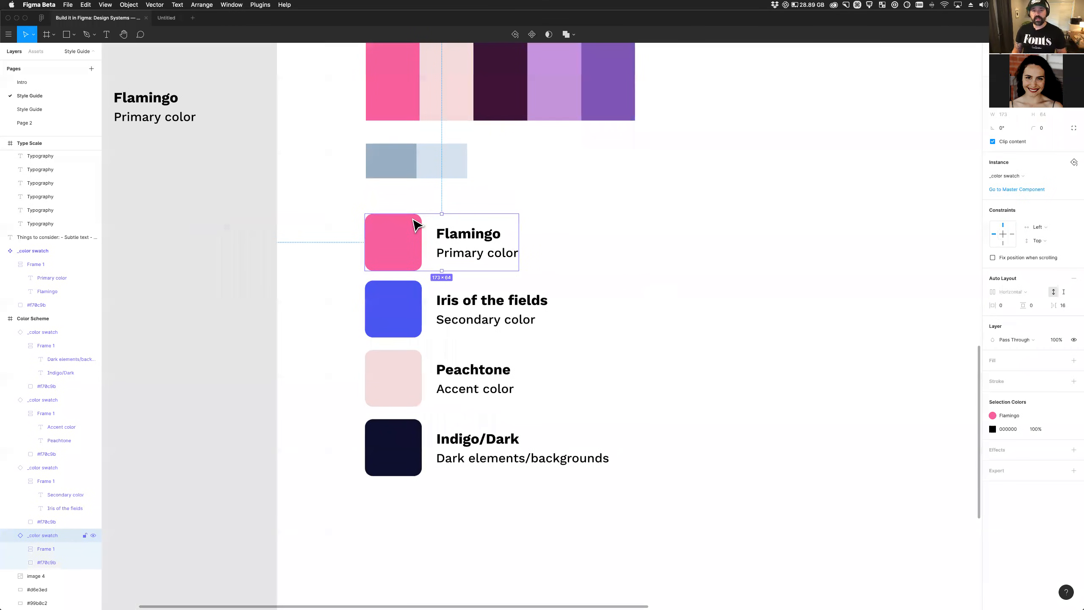
key("super")
left_click(403, 256, "super")
left_click(1026, 194)
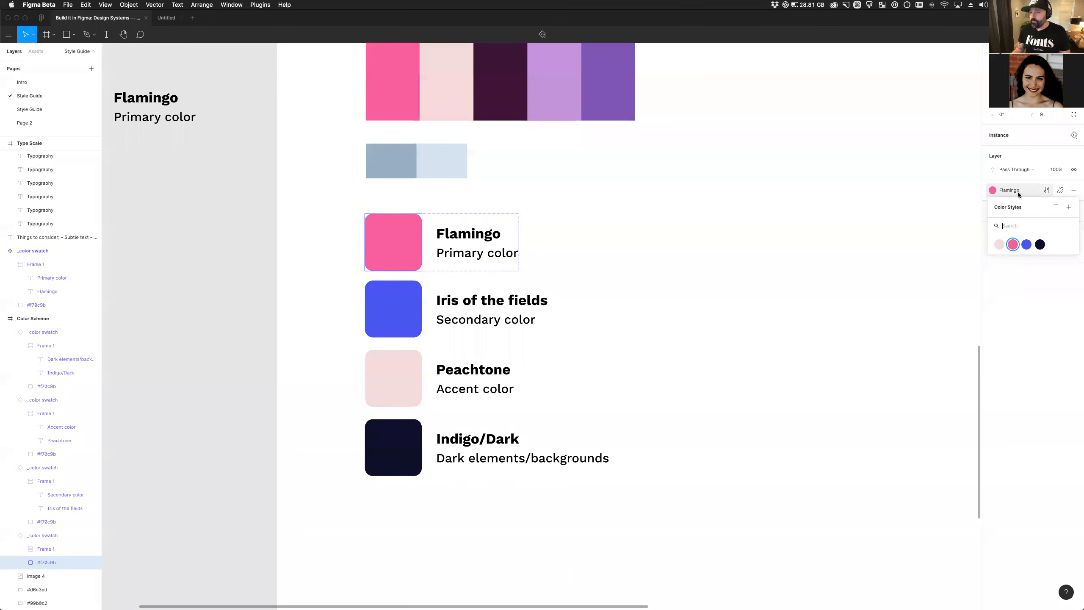
left_click(1018, 195)
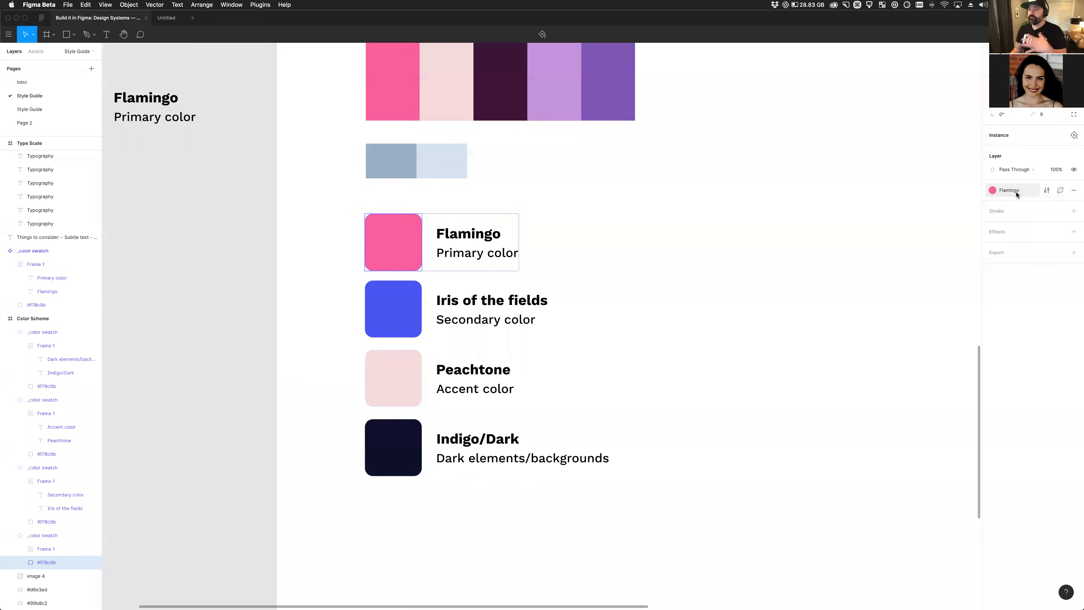
left_click(591, 404)
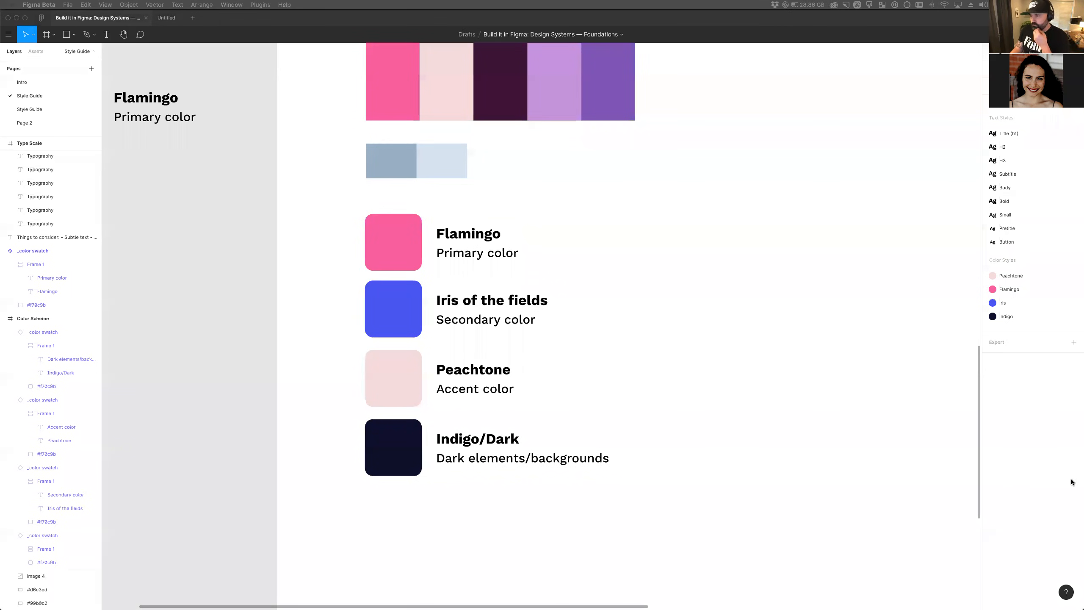
left_click(737, 449)
scroll(741, 450, "right", 3)
scroll(741, 447, "right", 3)
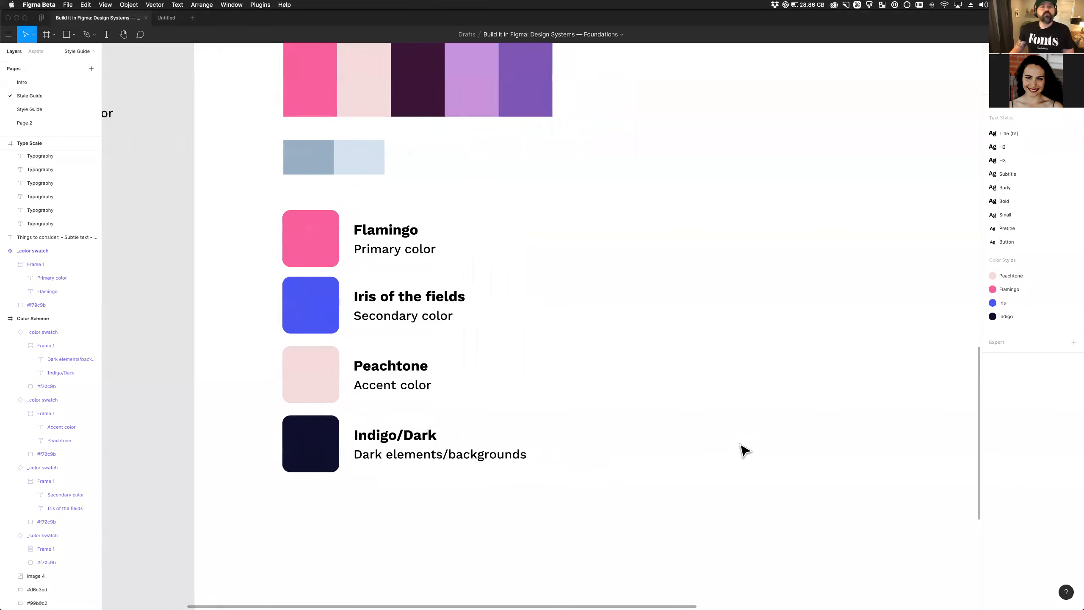
scroll(741, 447, "down", 5, "super")
scroll(743, 450, "down", 3)
scroll(742, 450, "right", 3)
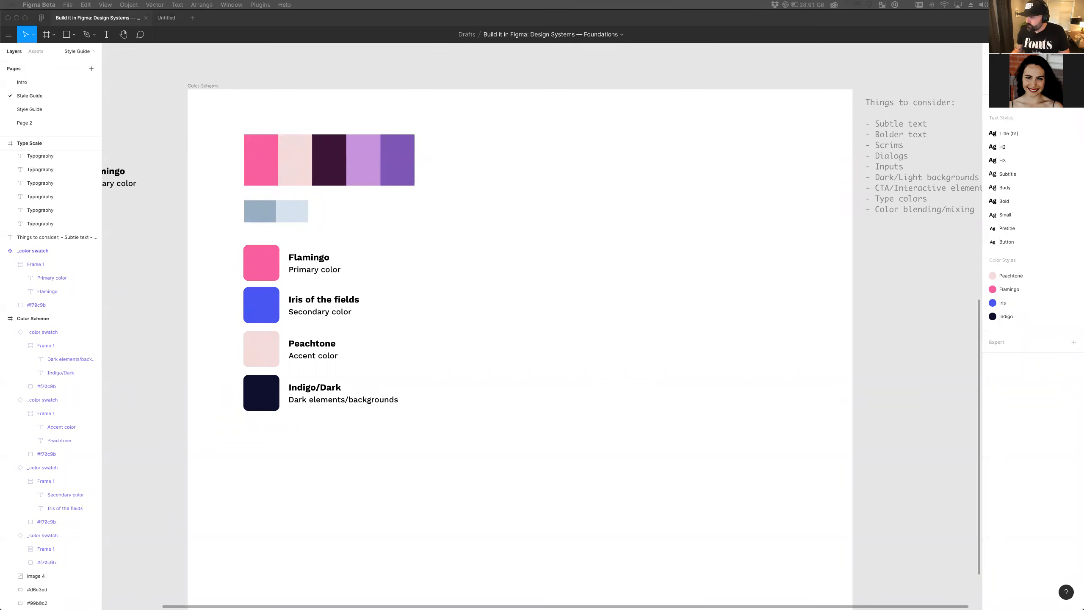
key("super+c")
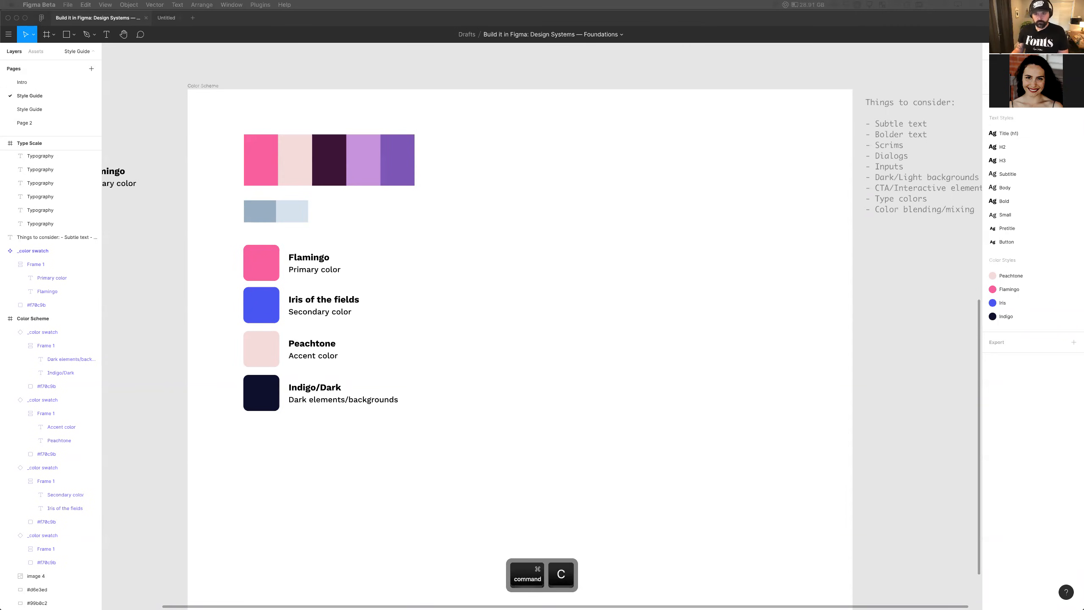
scroll(739, 365, "right", 2)
scroll(742, 364, "right", 1)
scroll(742, 364, "left", 4)
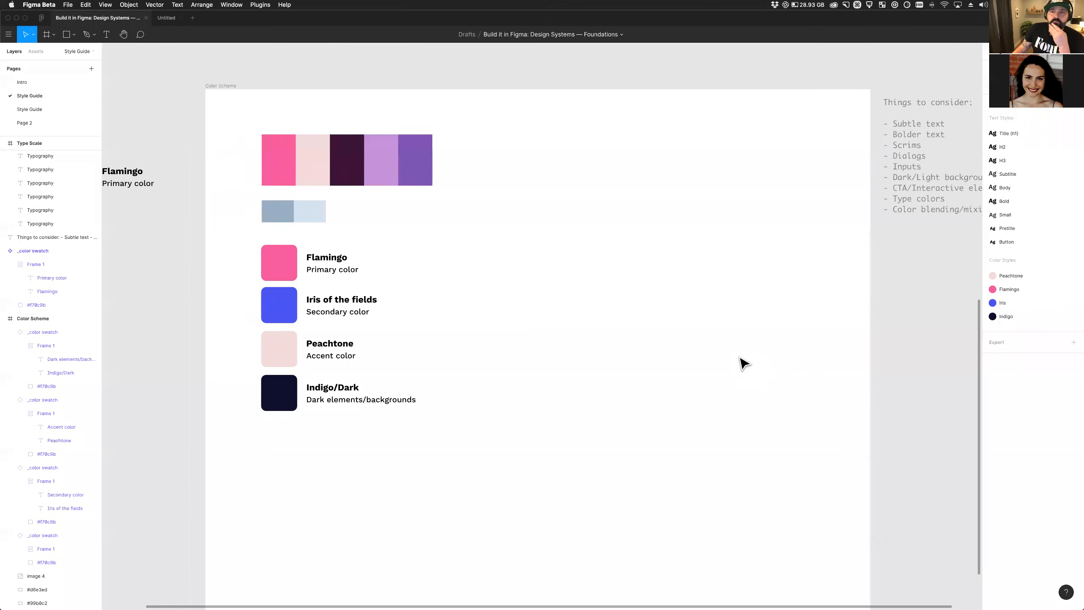
scroll(742, 364, "right", 3)
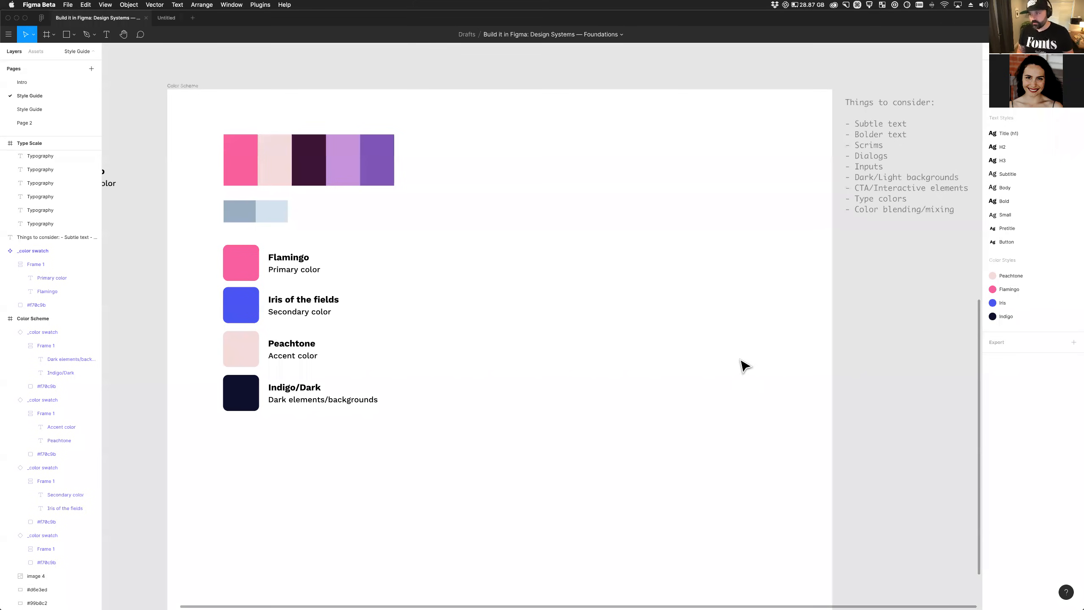
left_click(246, 164)
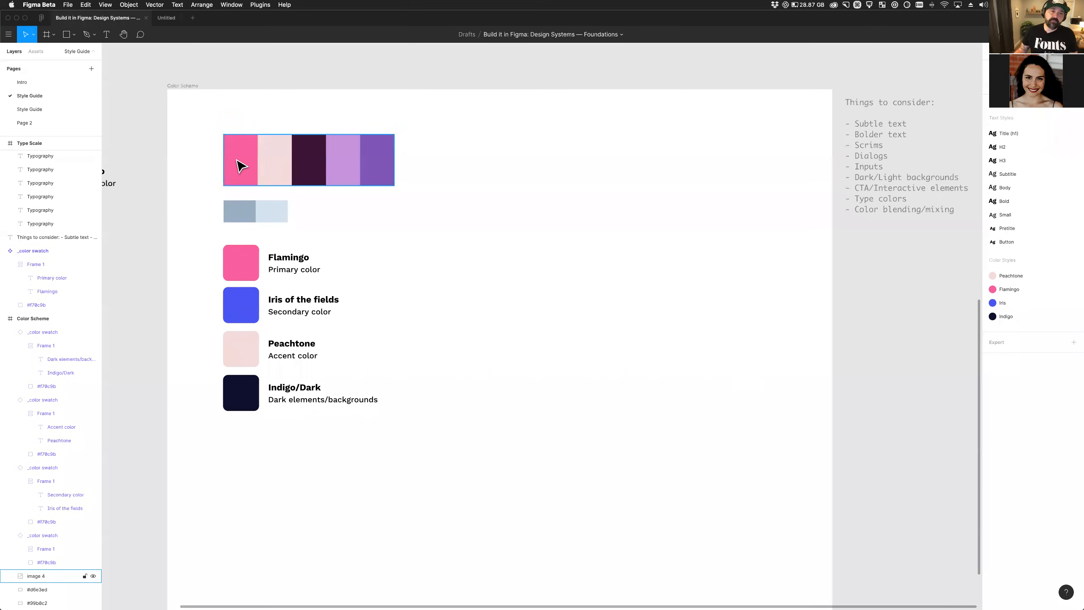
left_click(257, 210)
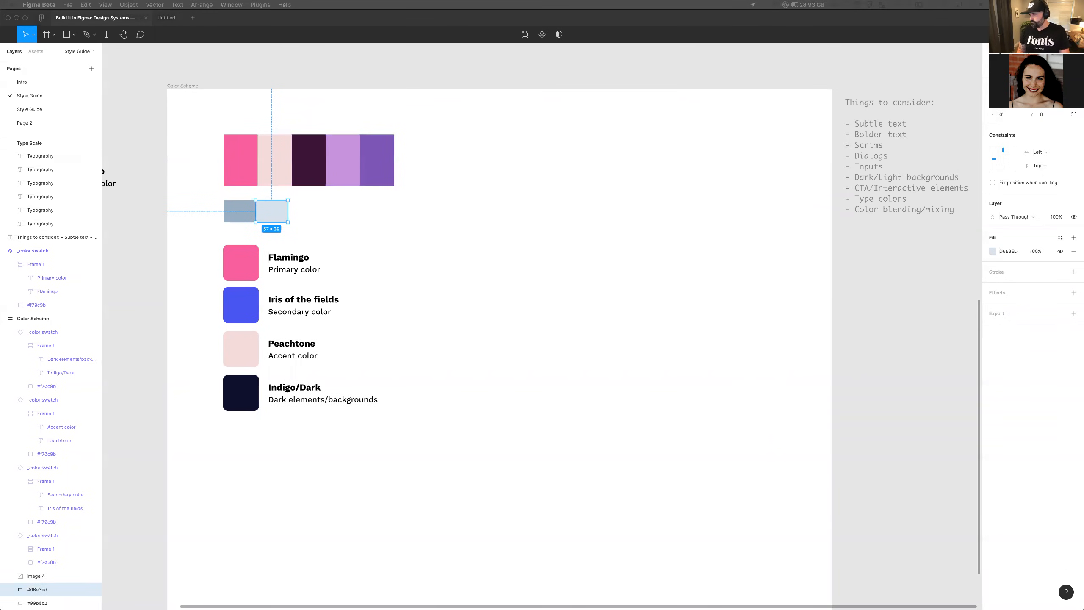
key("super+v")
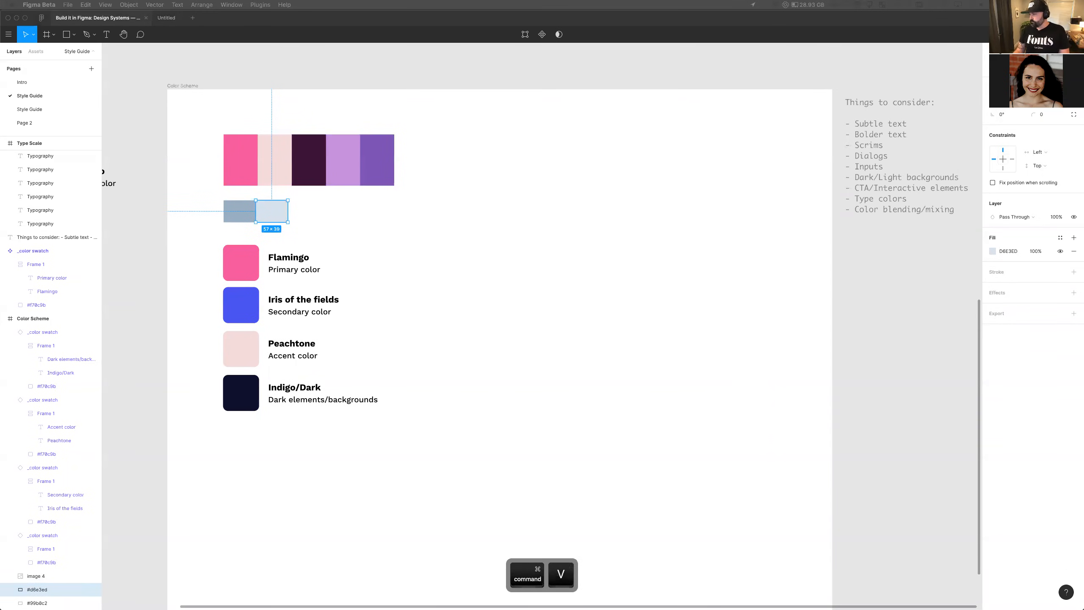
key("super+Up")
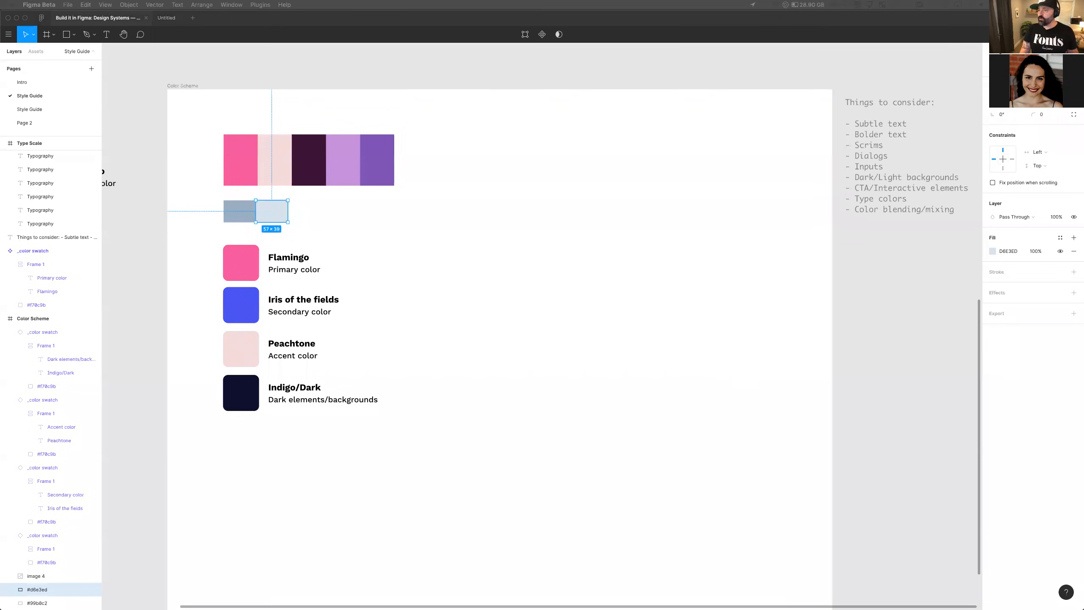
key("Return")
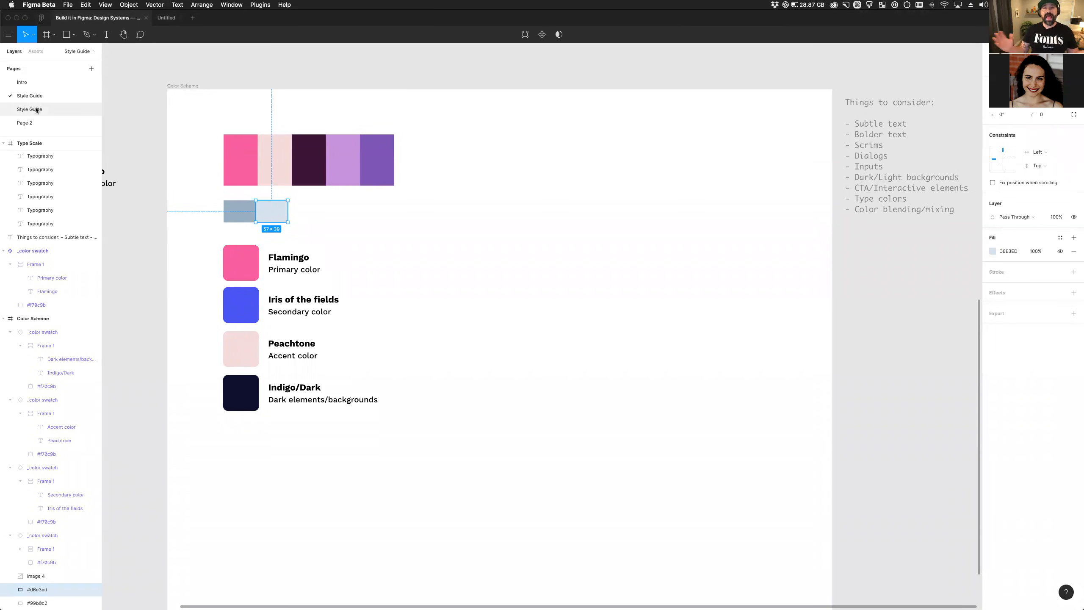
left_click(448, 279)
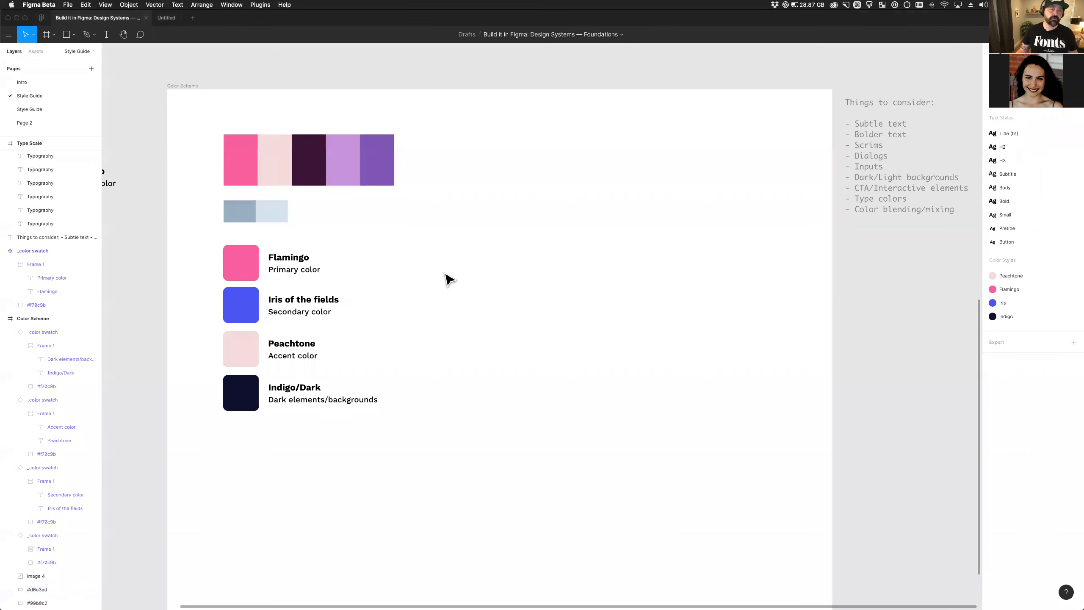